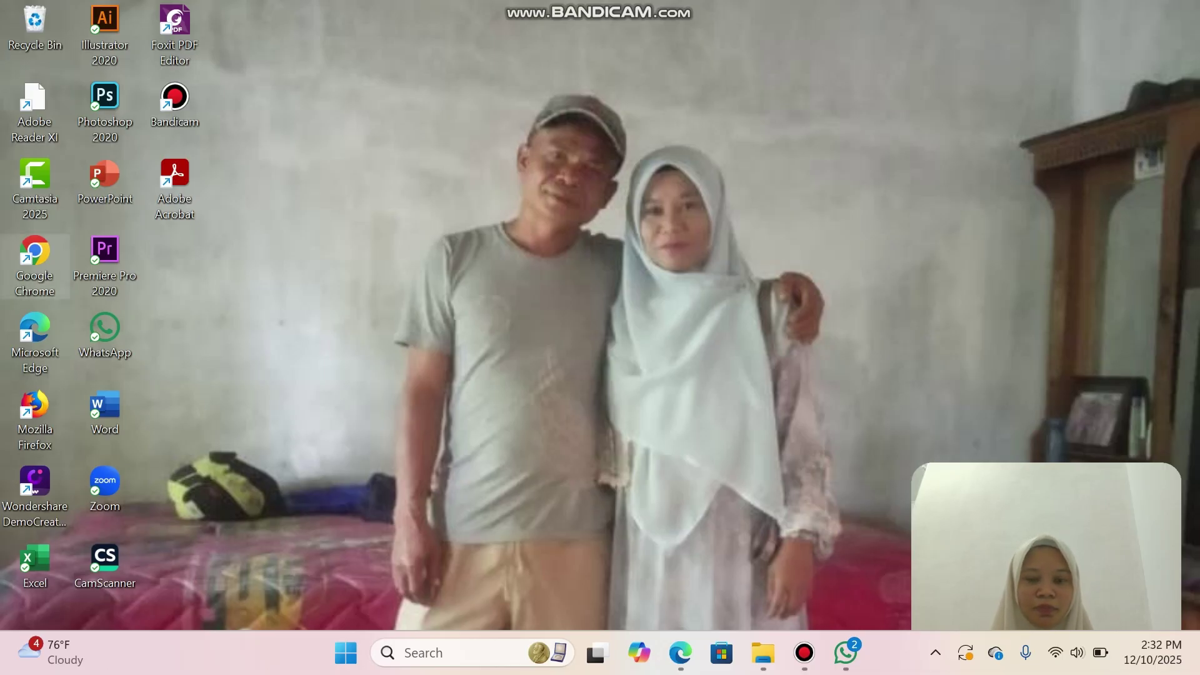
double_click(34, 263)
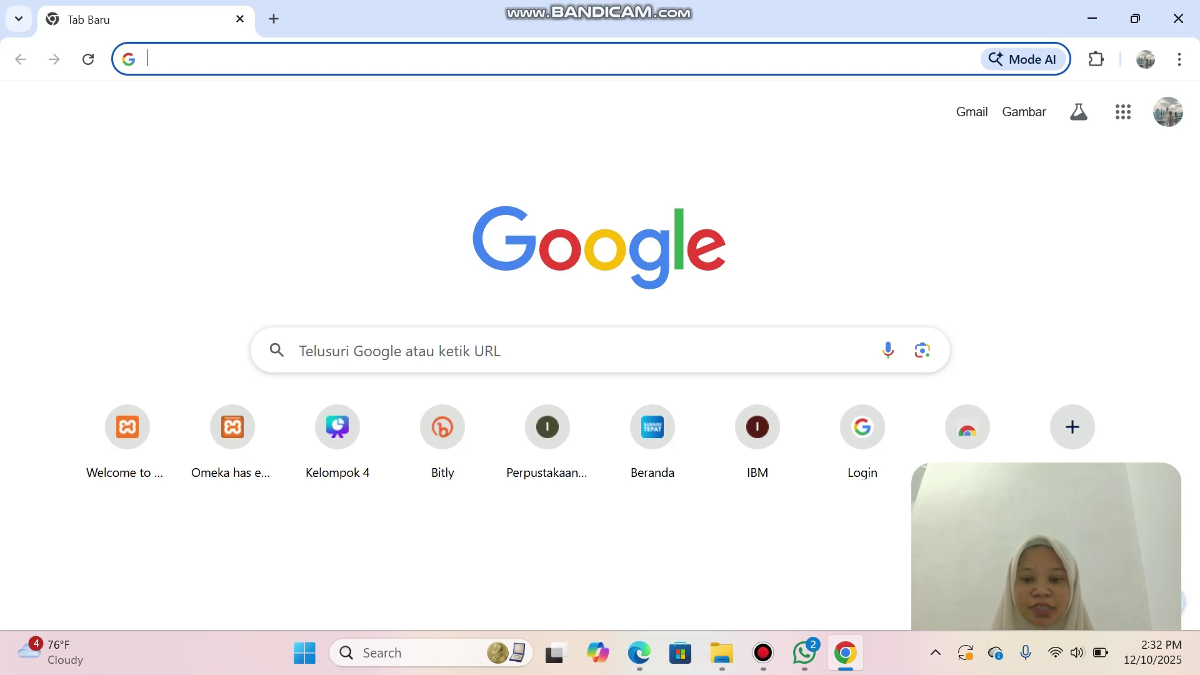
click(639, 652)
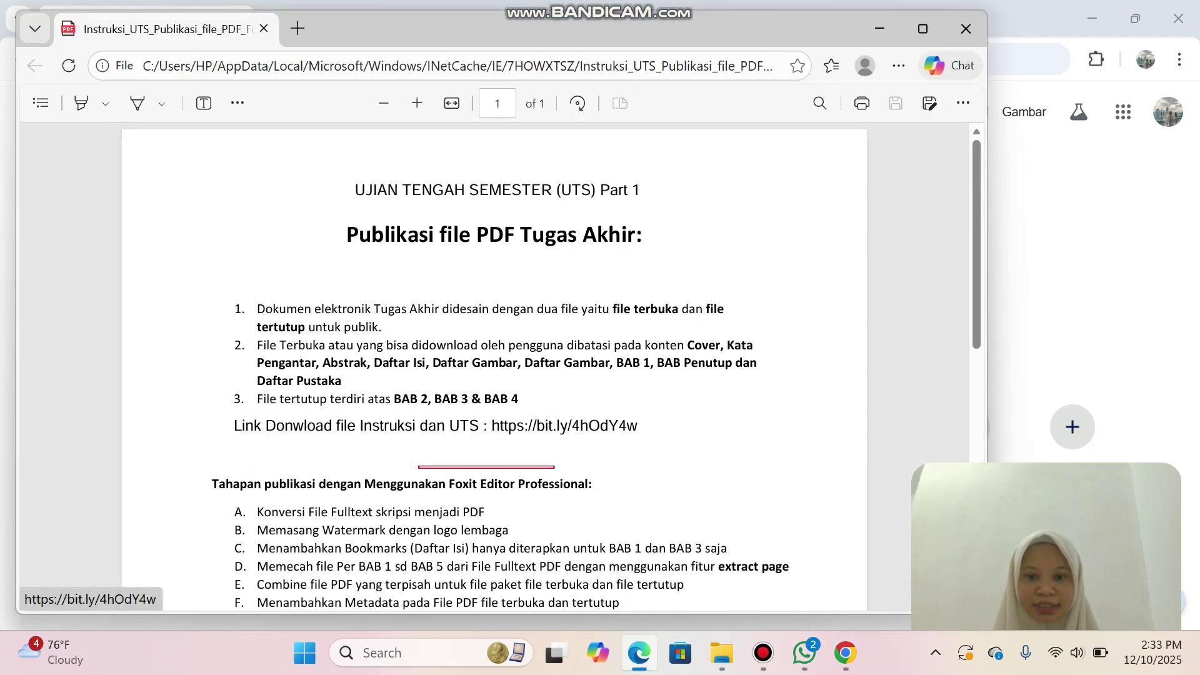
right_click(634, 426)
click(704, 297)
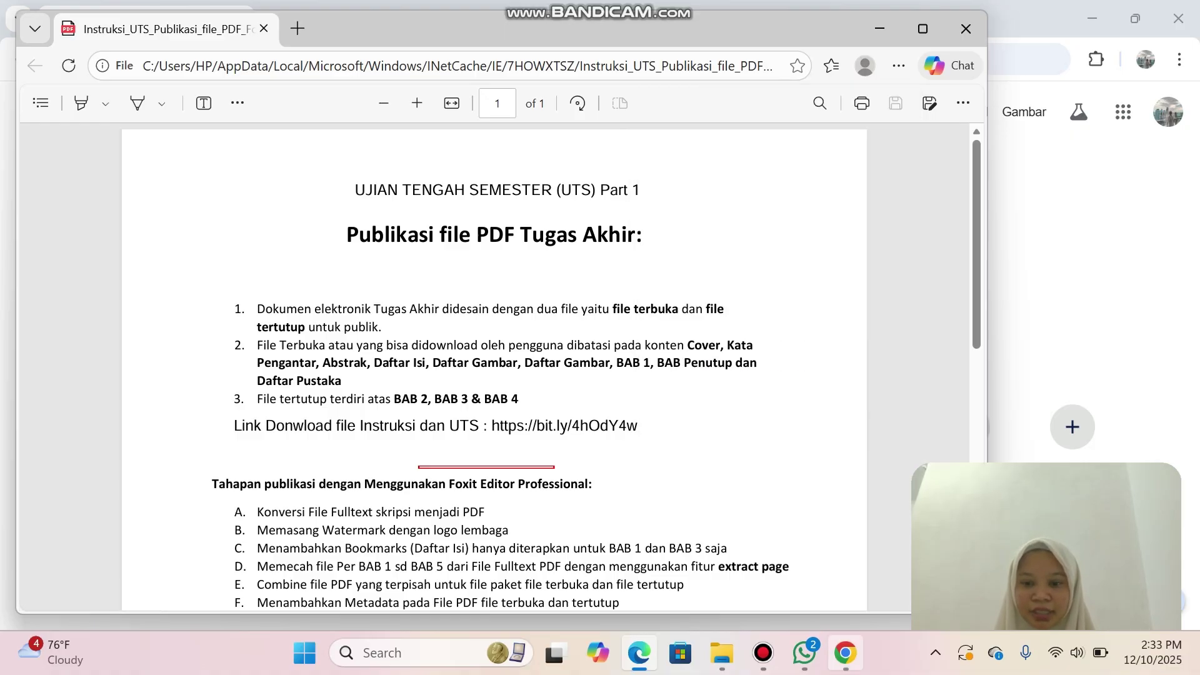
click(845, 653)
click(373, 60)
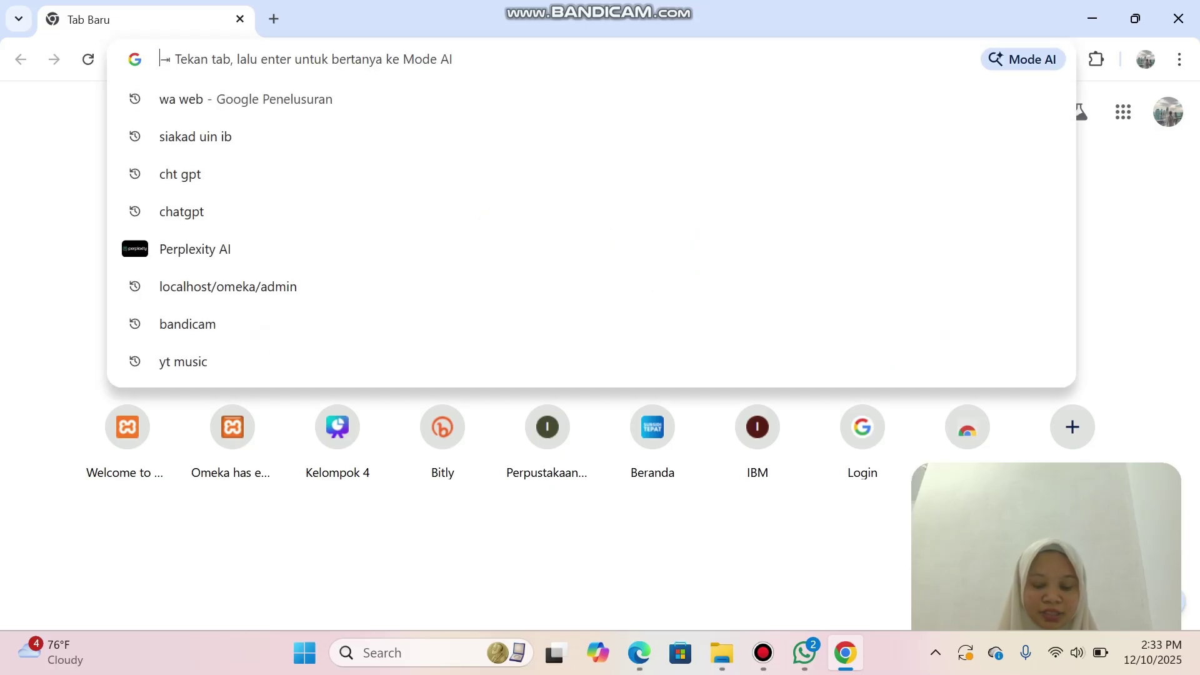
right_click(373, 59)
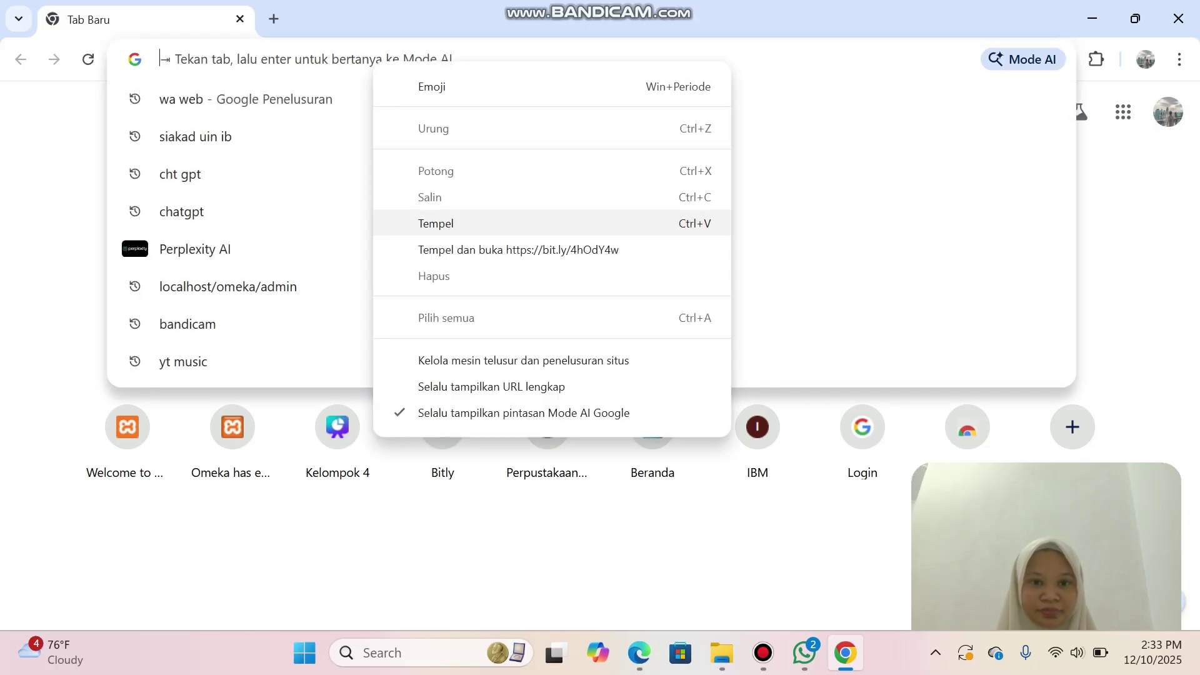
click(435, 223)
key(Return)
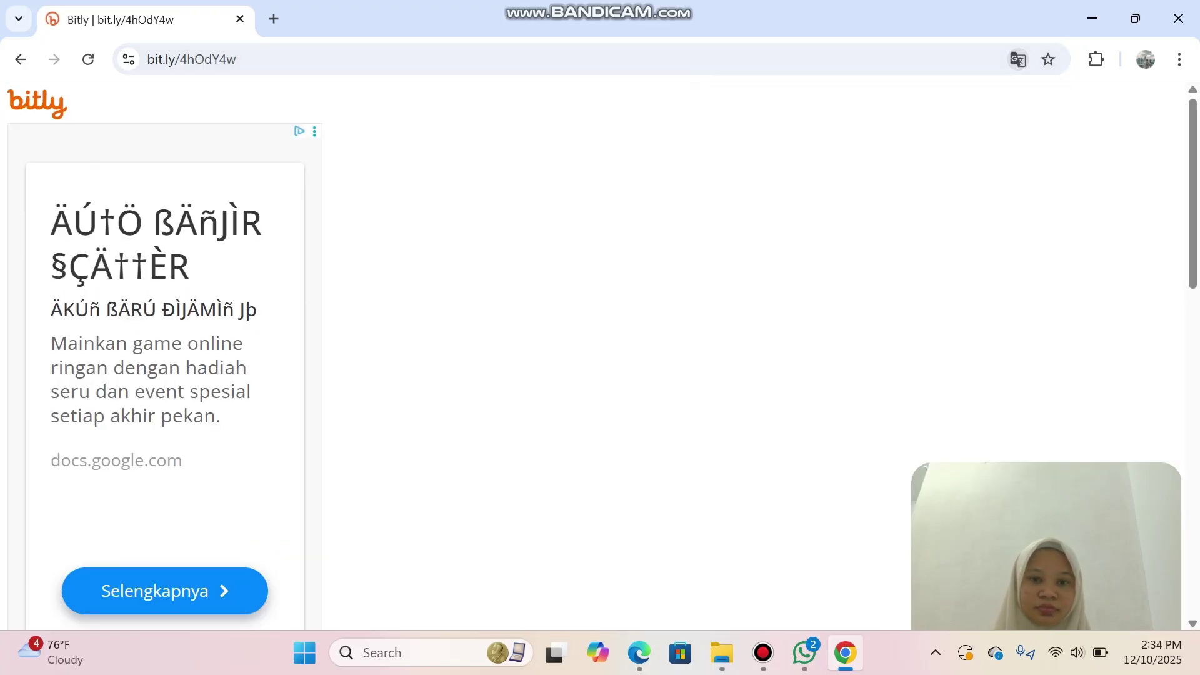
scroll(162, 375, down, 10)
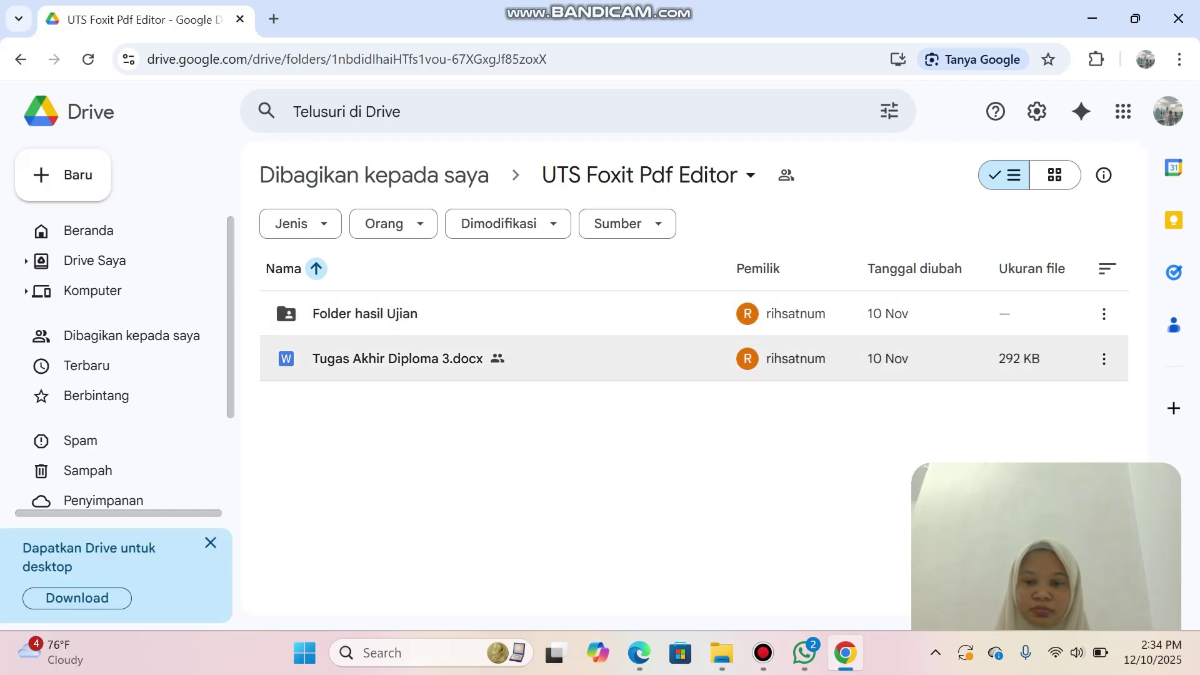
Download the UTS Foxit Pdf Editor Drive folder as a zip and show it in Downloads.
click(763, 653)
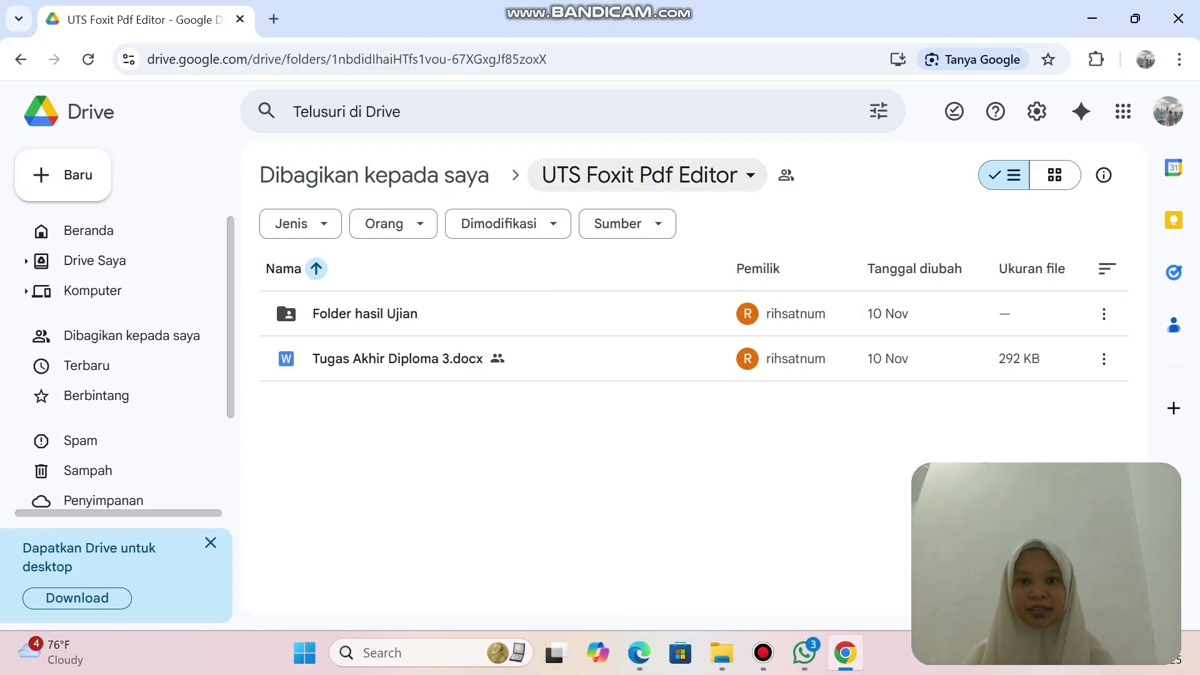
click(644, 175)
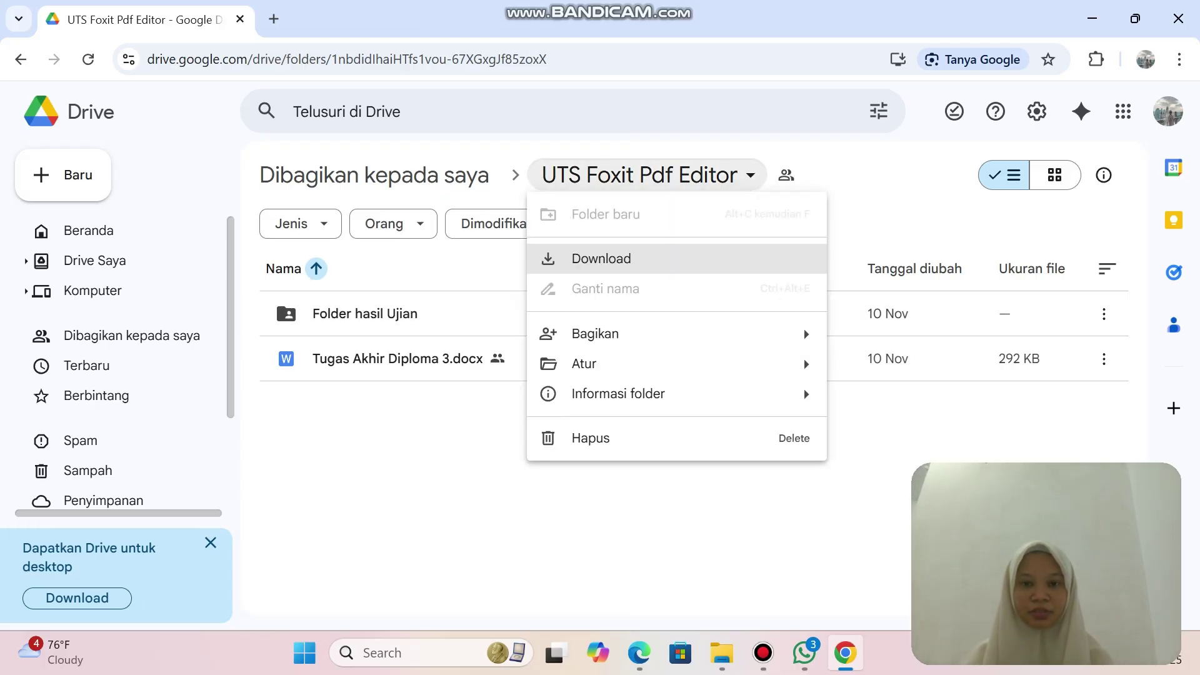
click(571, 256)
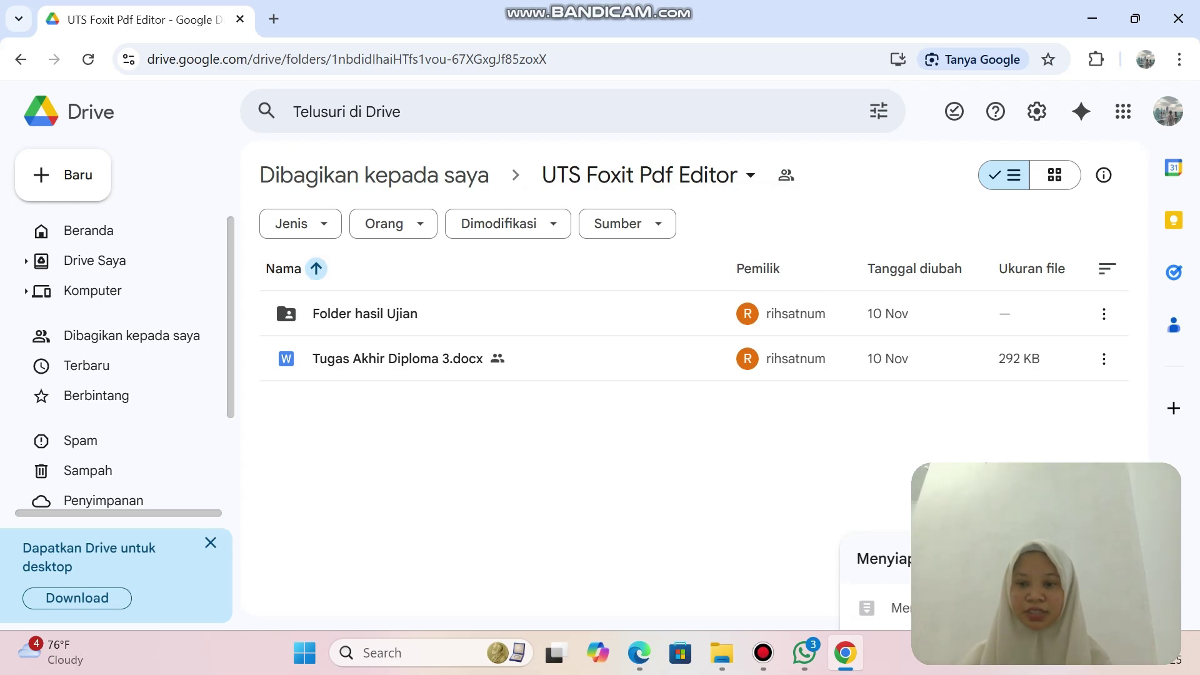
drag(1140, 476, 1129, 337)
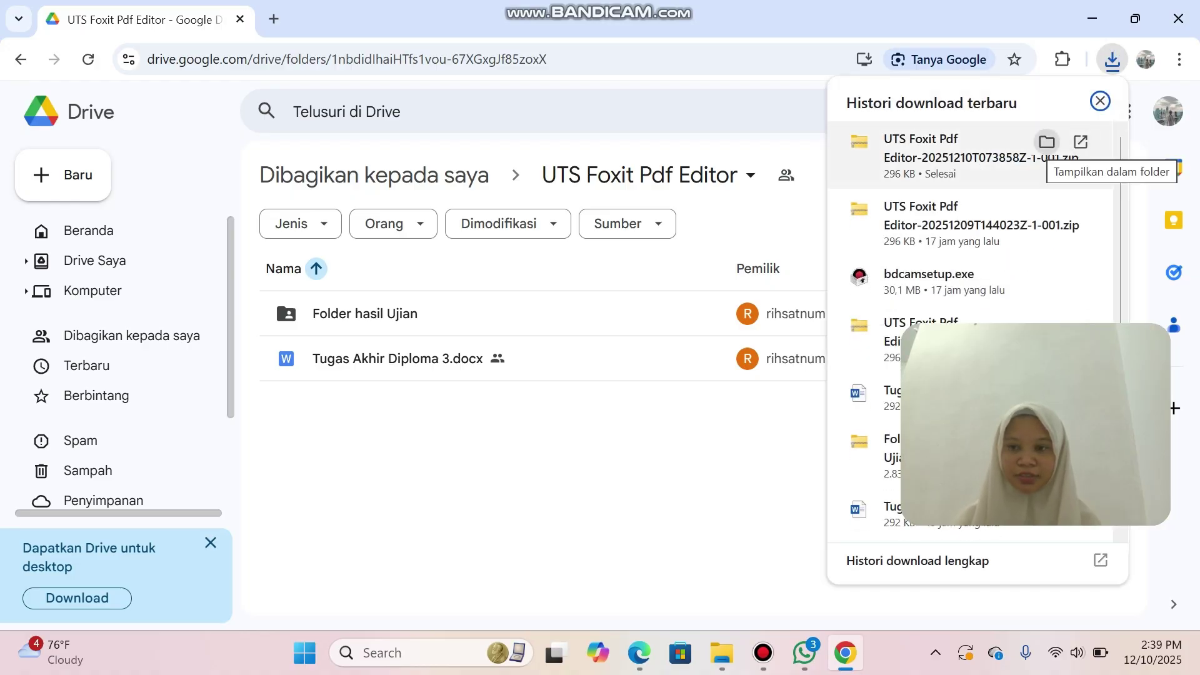
click(1047, 142)
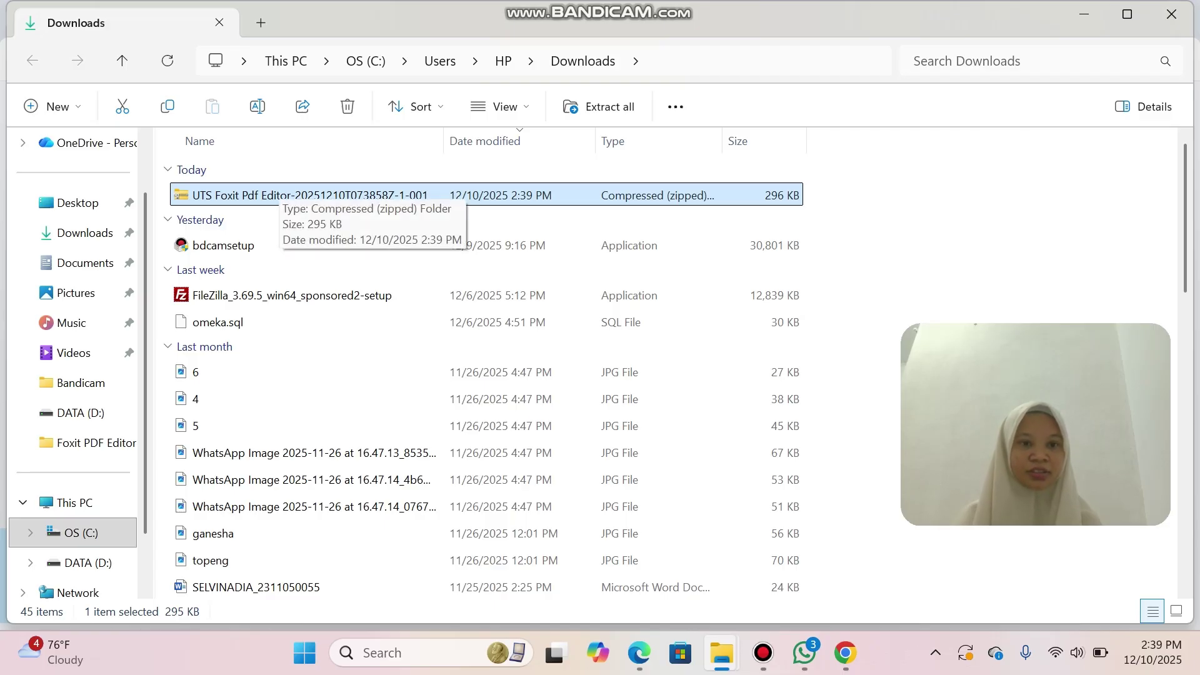
Copy the UTS Foxit Pdf Editor folder from inside the zip and go to DATA (D:).
key(Return)
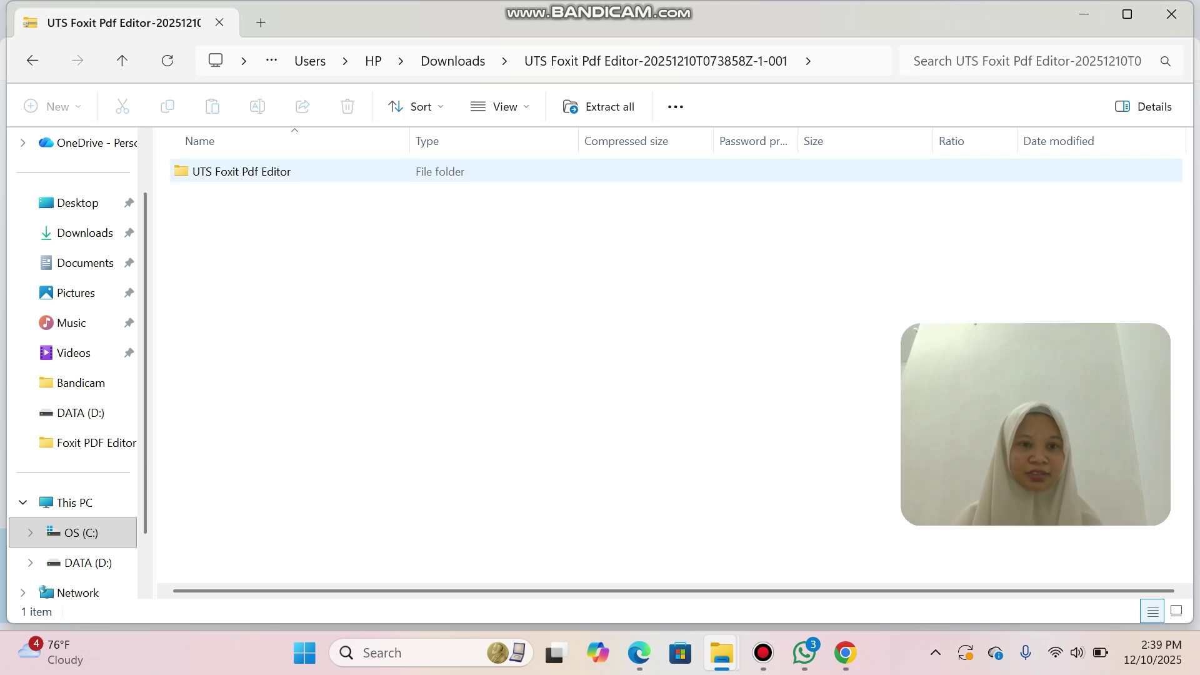
right_click(280, 172)
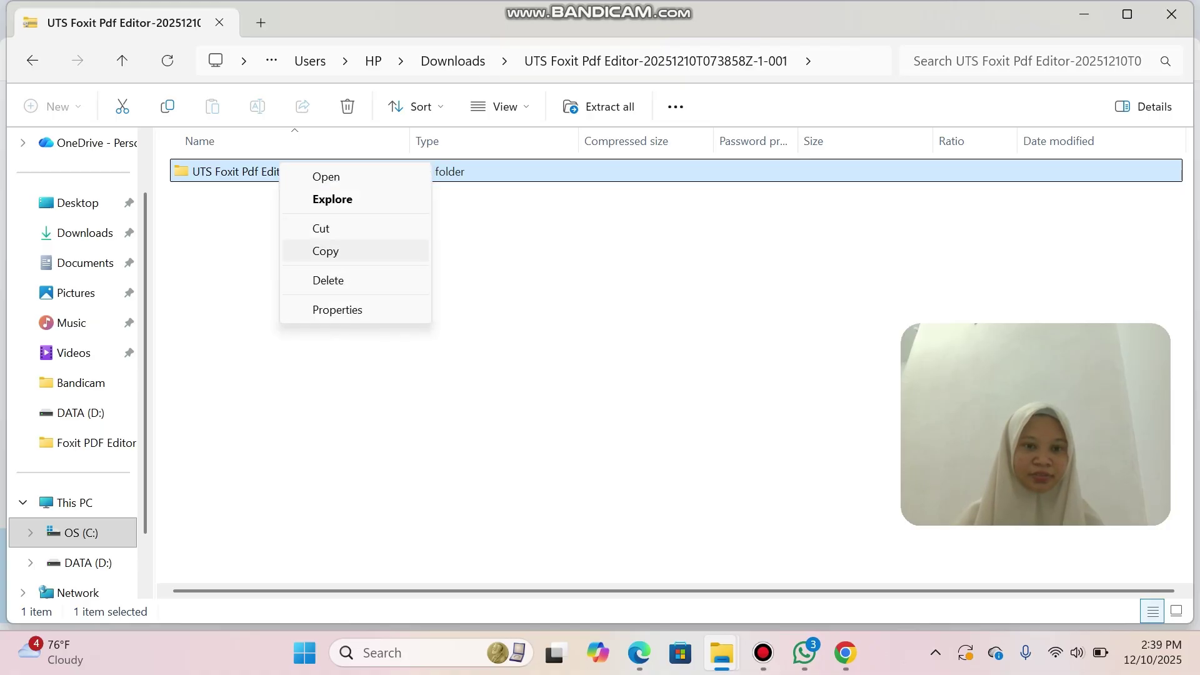
click(325, 250)
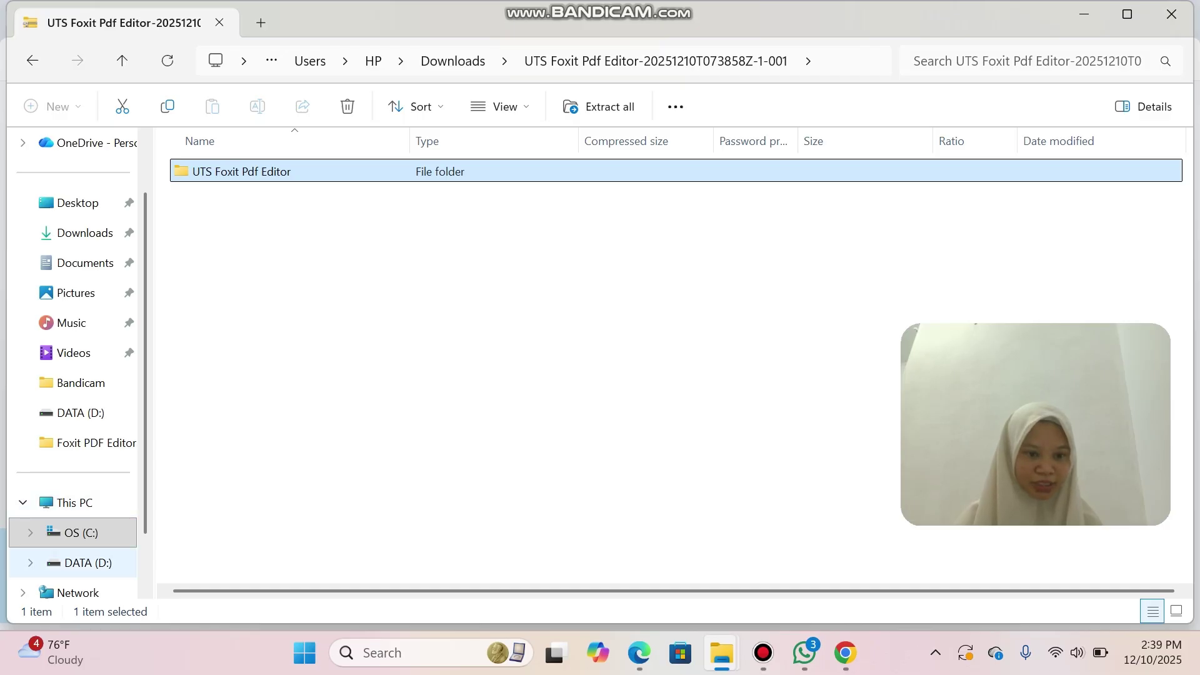
click(88, 562)
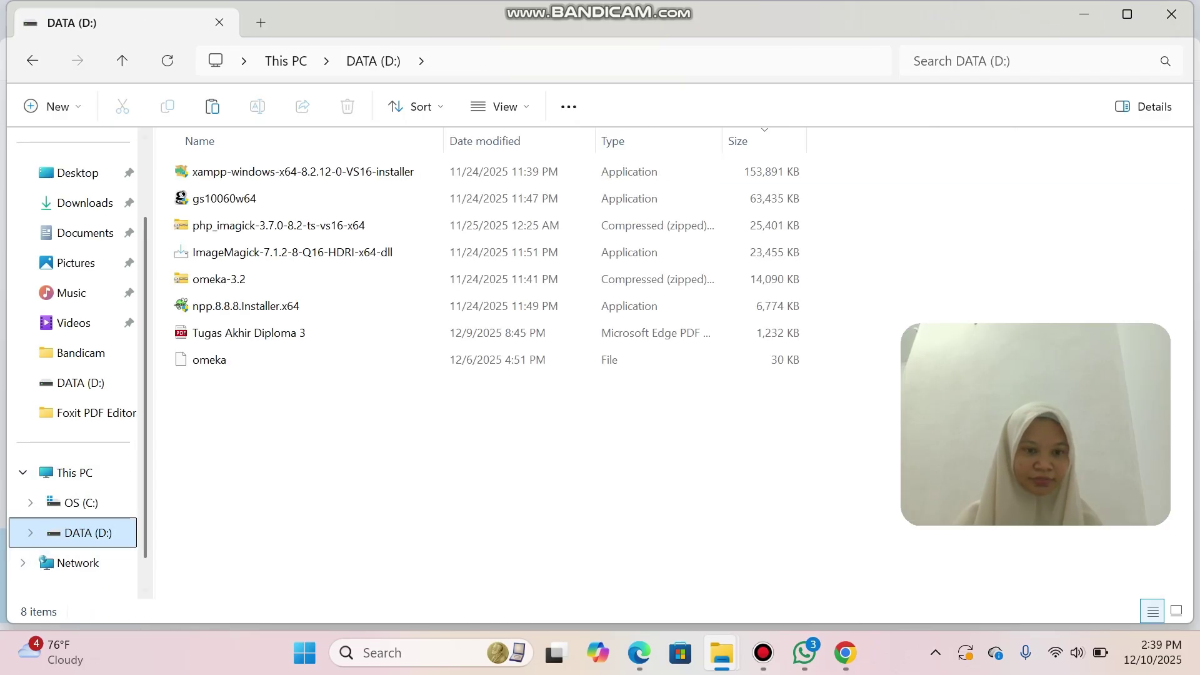
Paste the UTS Foxit Pdf Editor folder onto DATA (D:) and browse its Folder hasil Ujian.
right_click(241, 449)
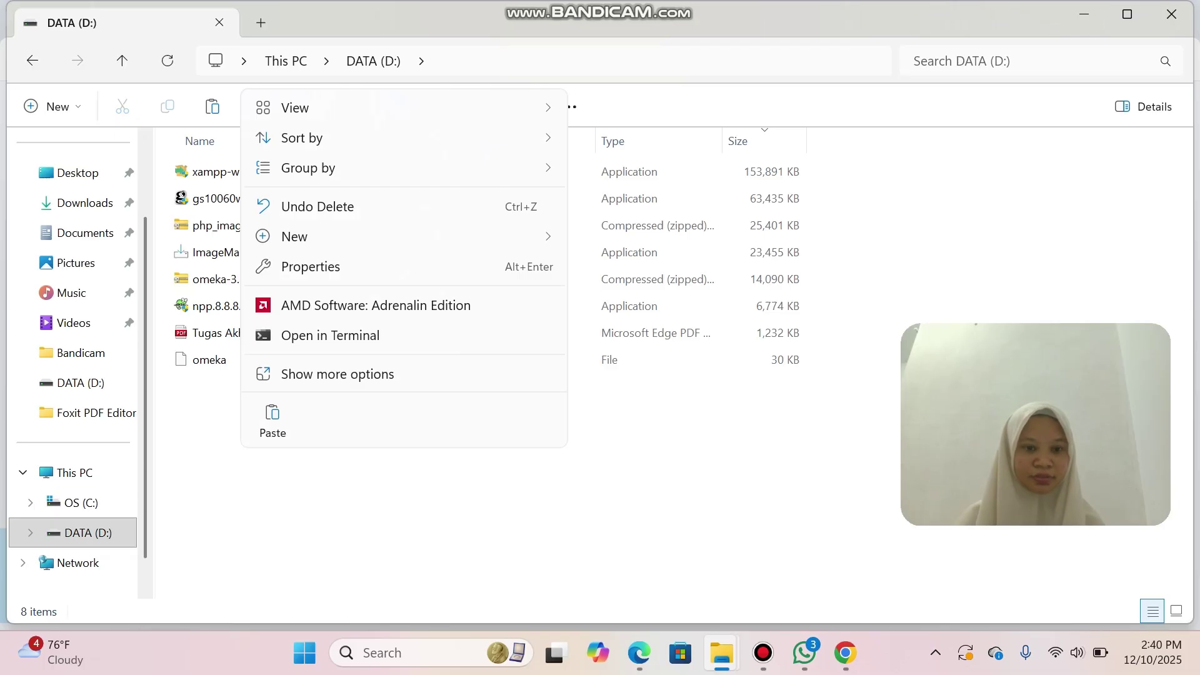
click(273, 420)
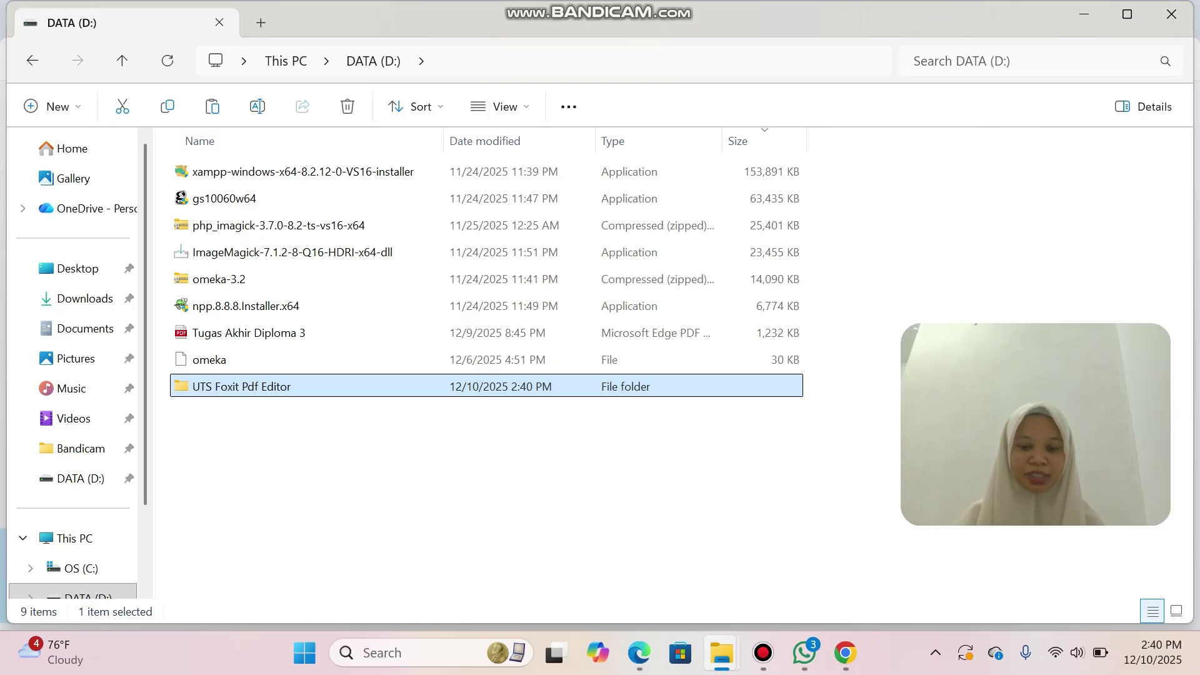
click(763, 653)
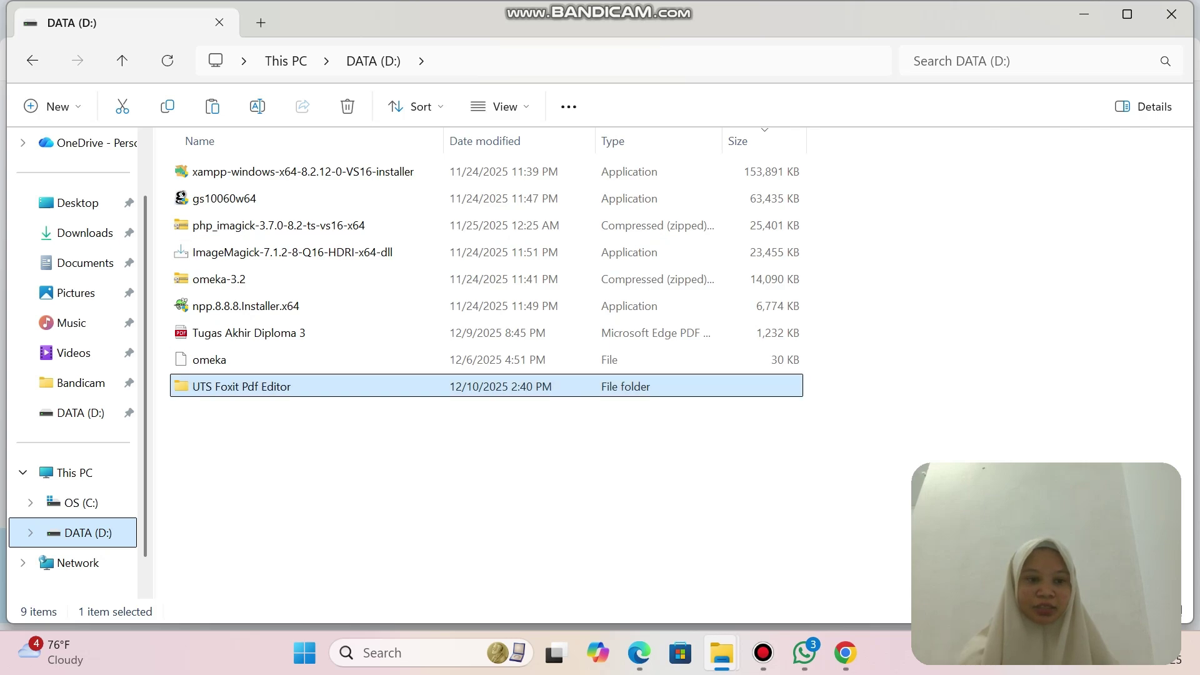
double_click(316, 386)
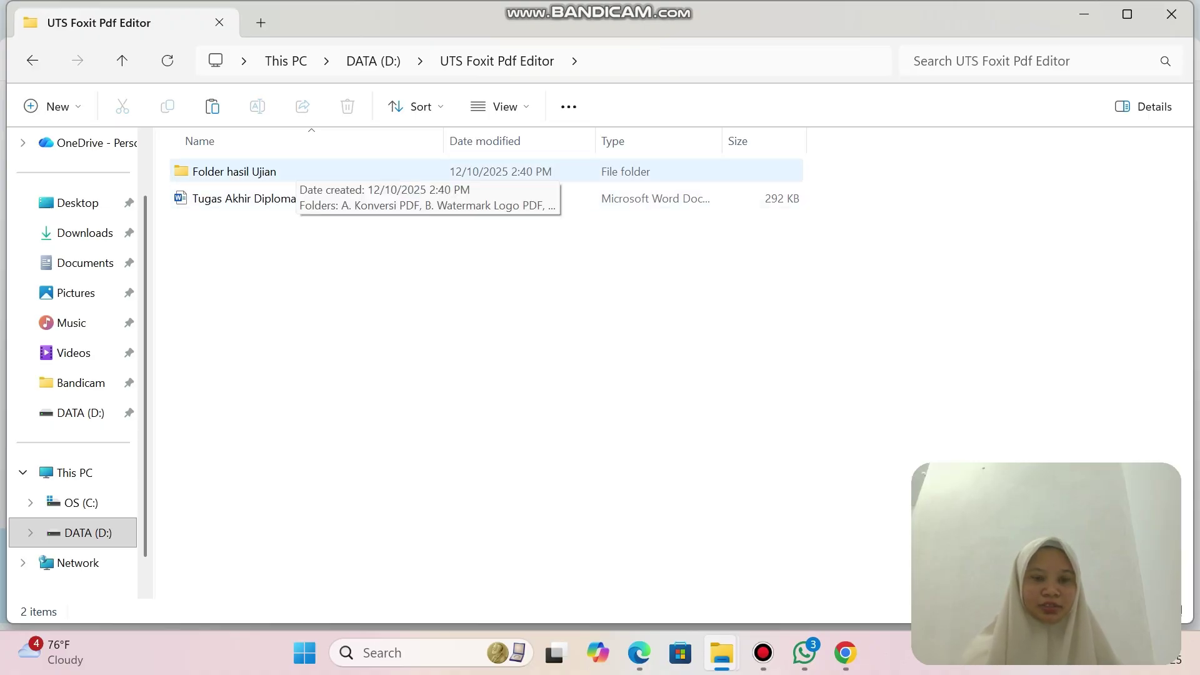
double_click(294, 172)
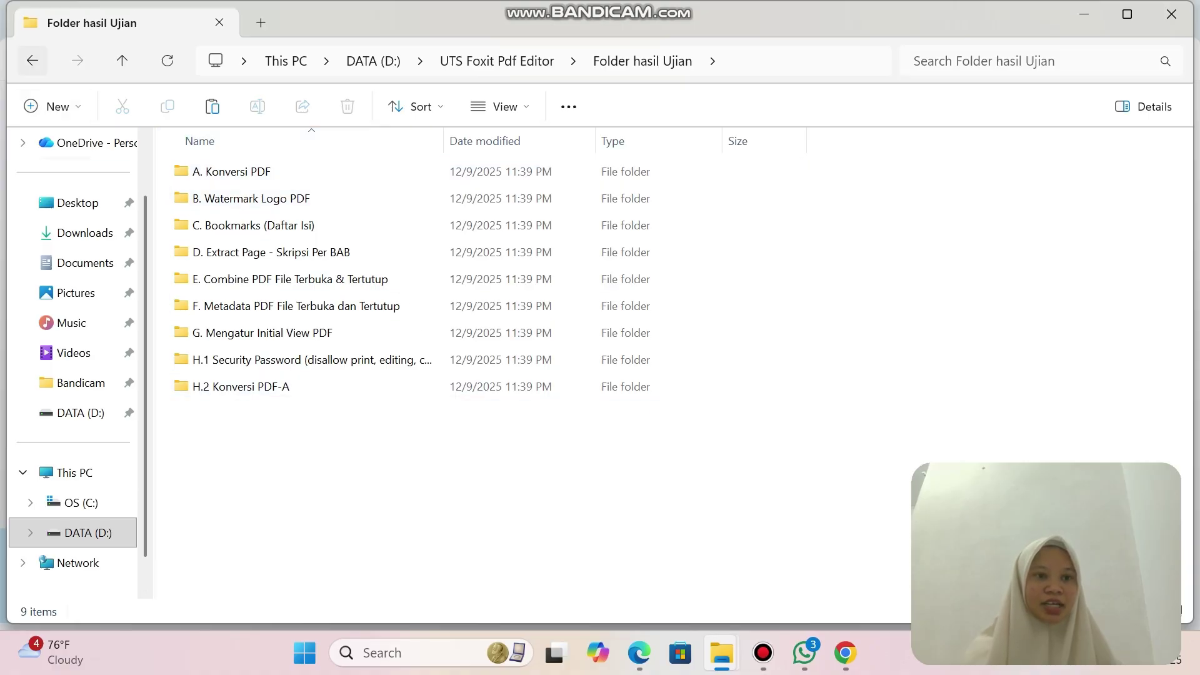
click(32, 60)
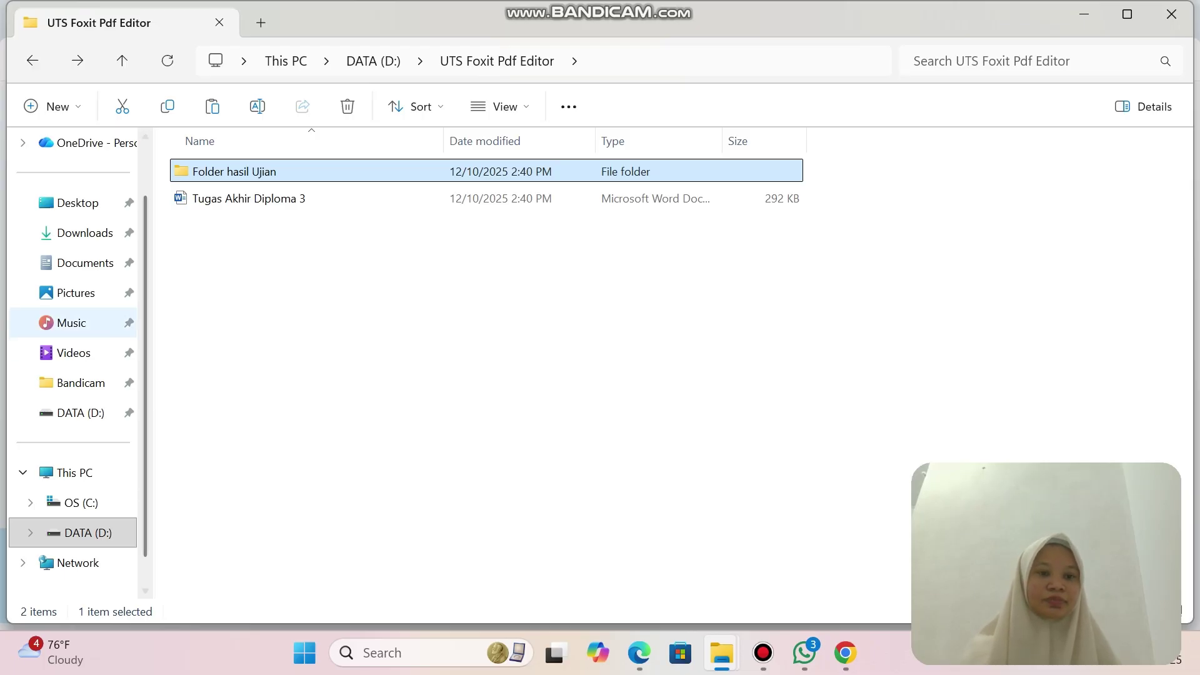
Copy the university logo image from Downloads into the UTS Foxit Pdf Editor folder on D:.
click(85, 233)
scroll(488, 365, down, 8)
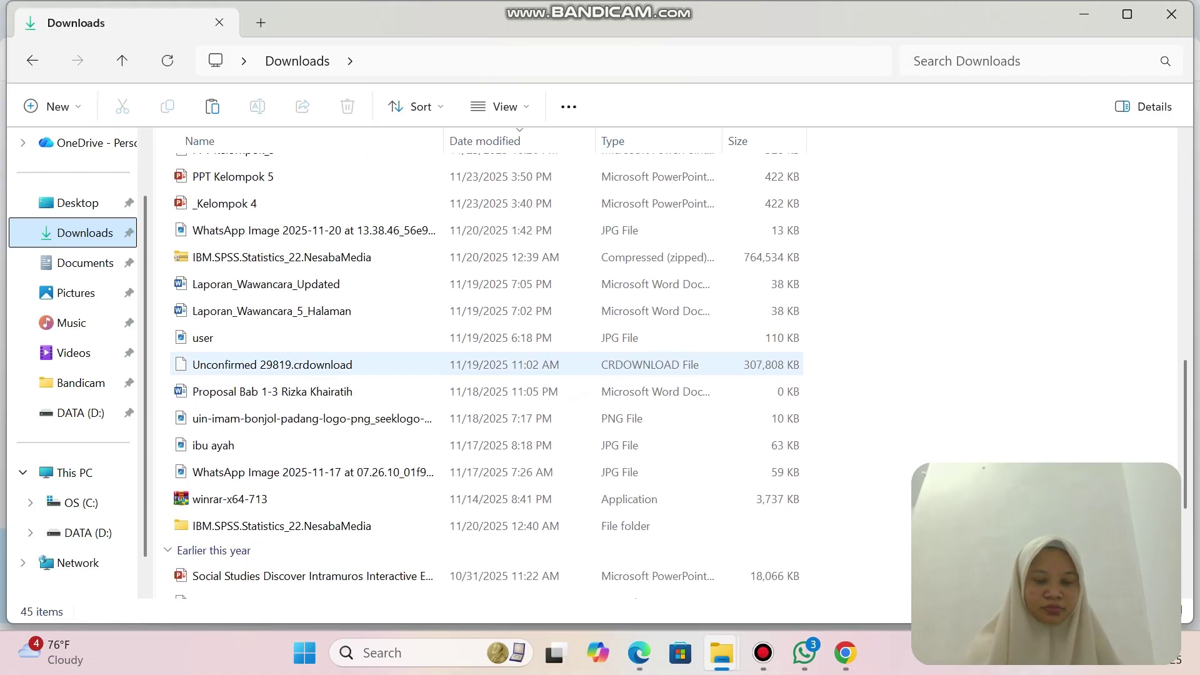
scroll(310, 366, down, 2)
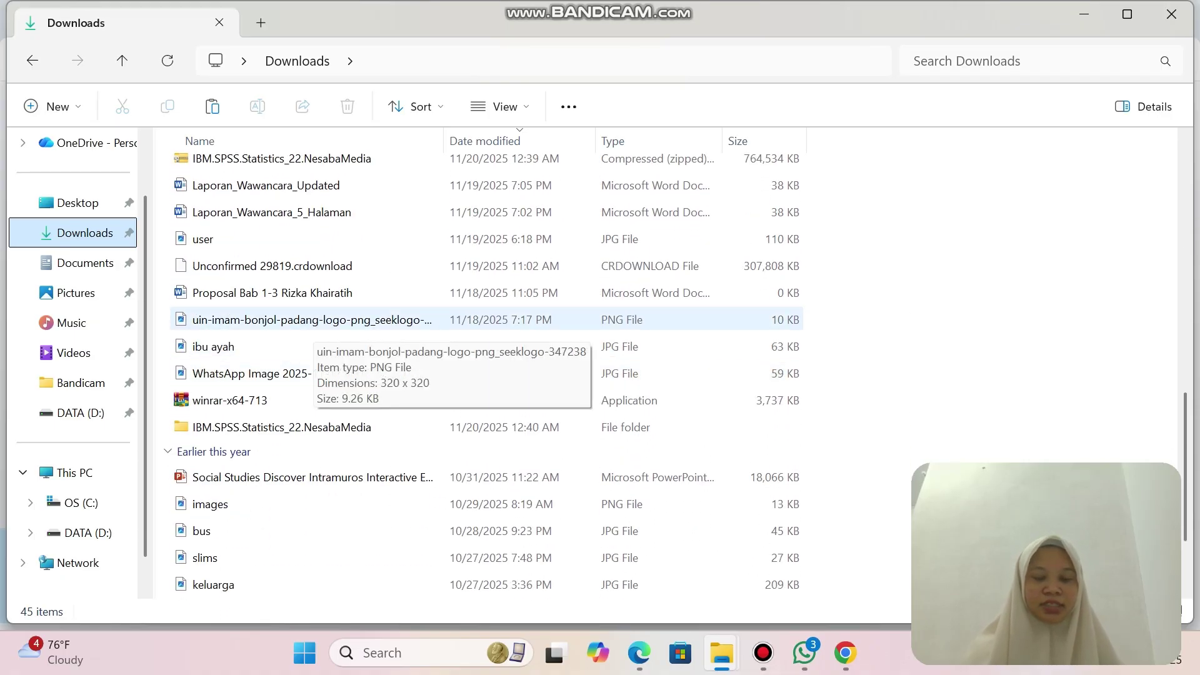
right_click(350, 320)
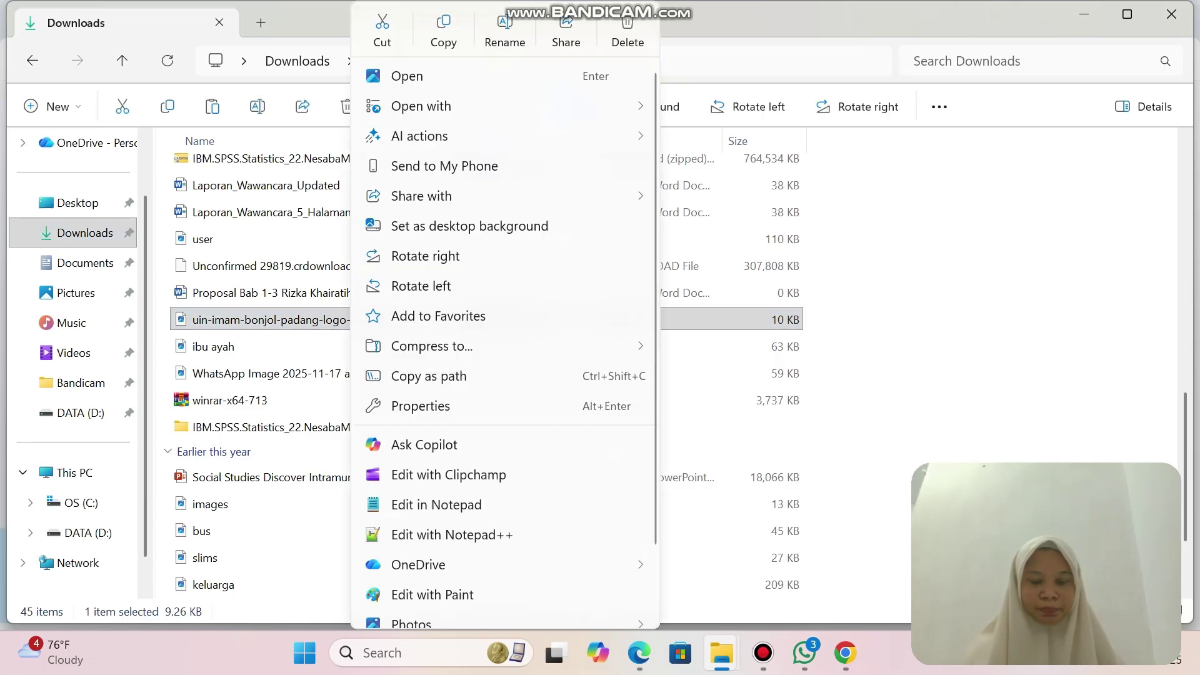
click(444, 31)
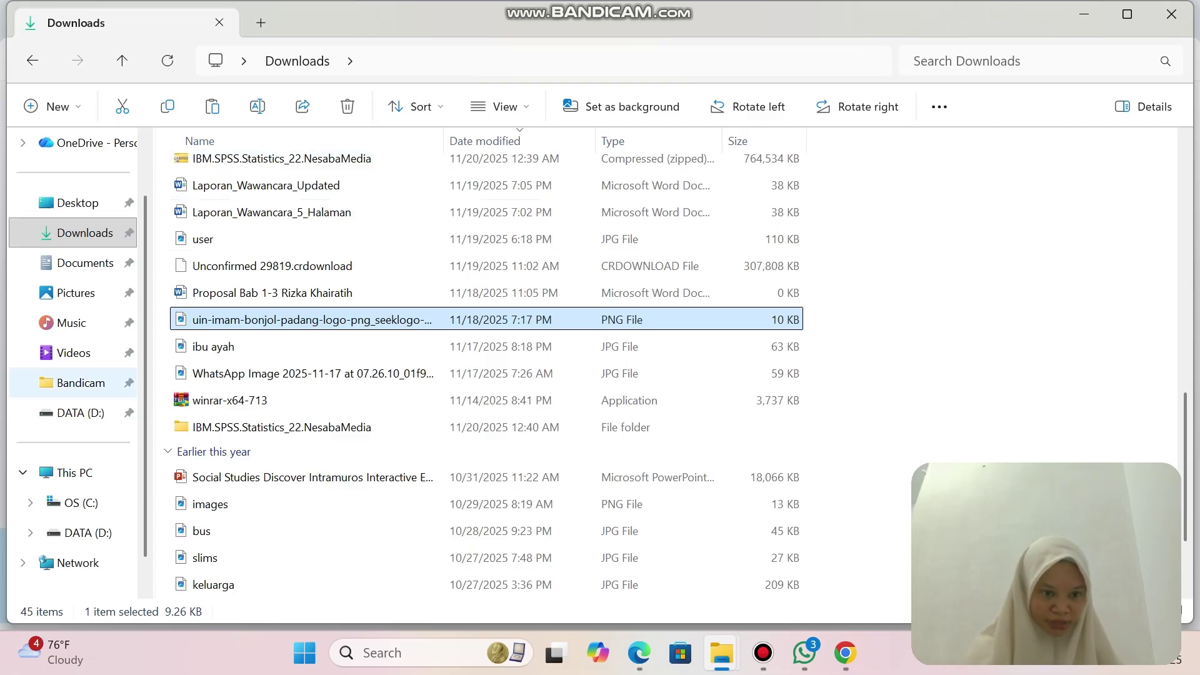
click(88, 533)
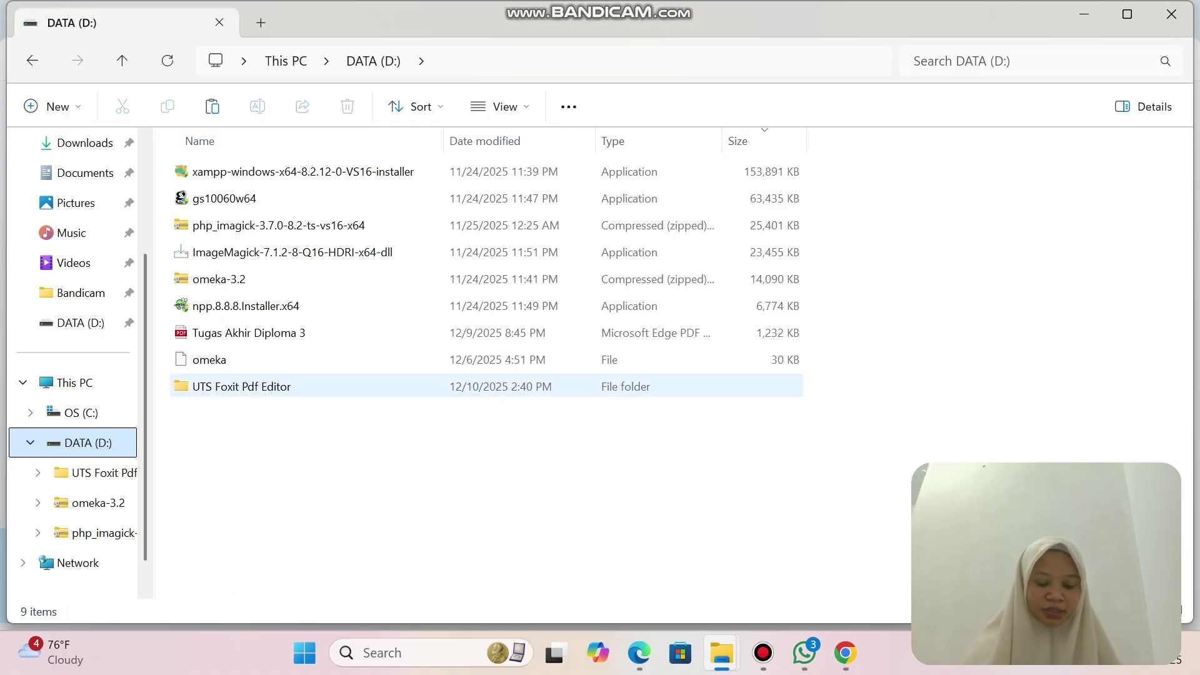
double_click(287, 387)
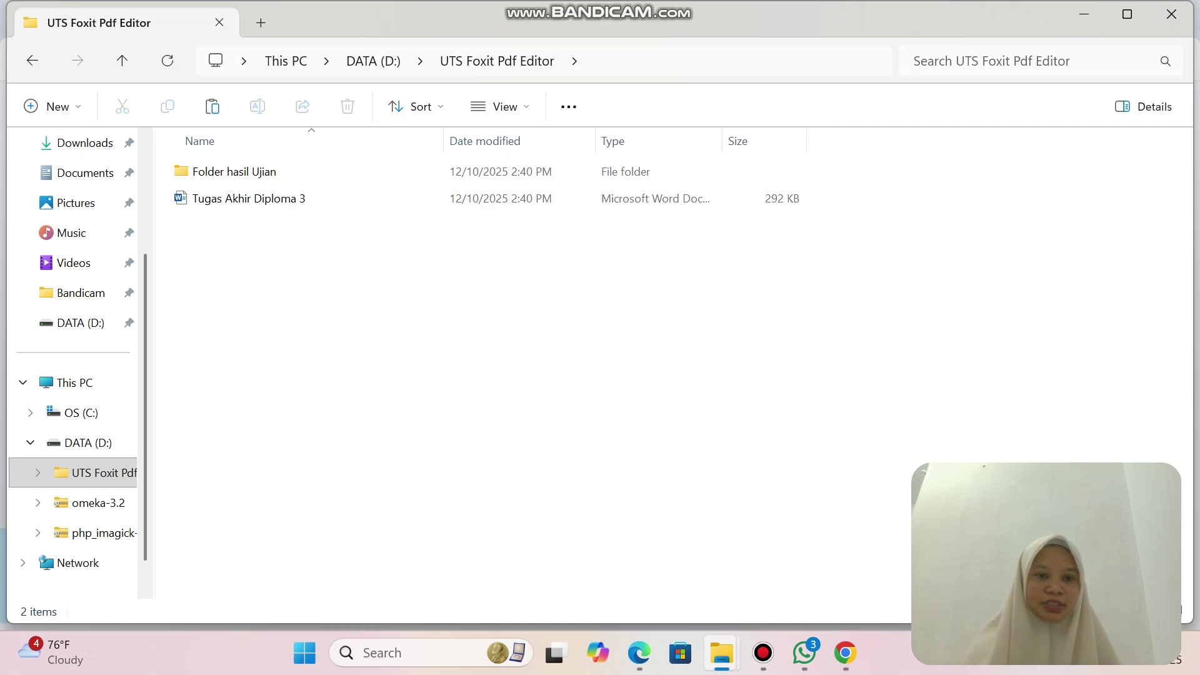
click(212, 107)
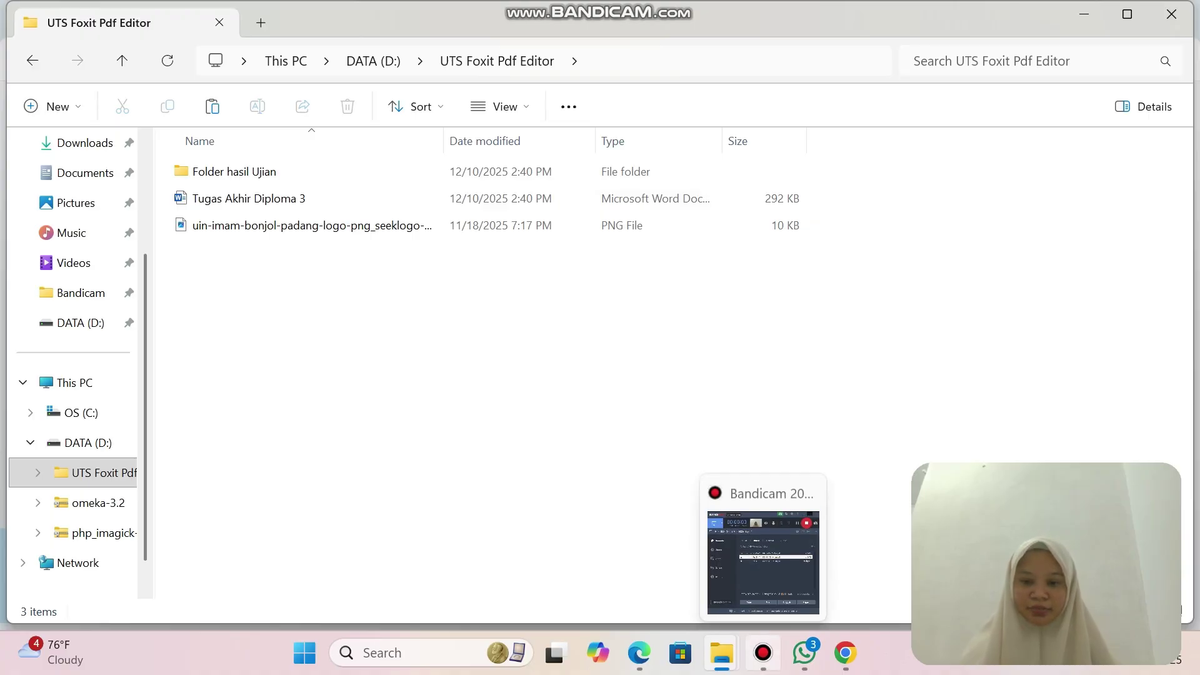
Open the Tugas Akhir Diploma 3 document in Word.
click(763, 652)
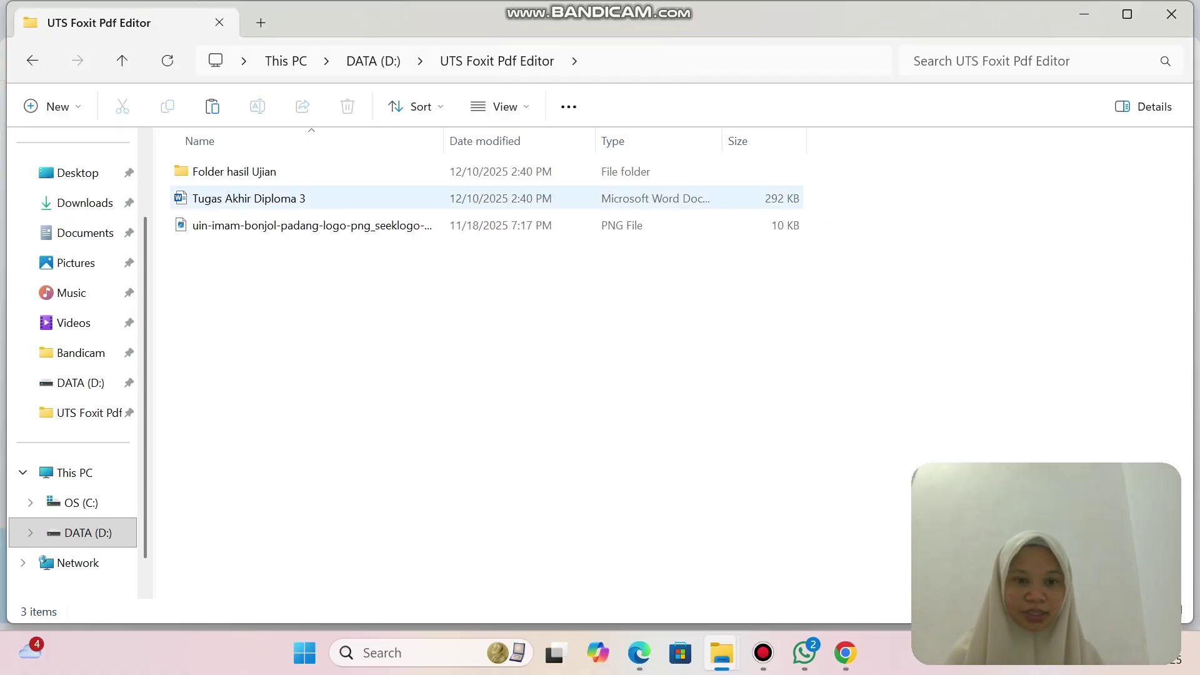
right_click(323, 197)
key(Escape)
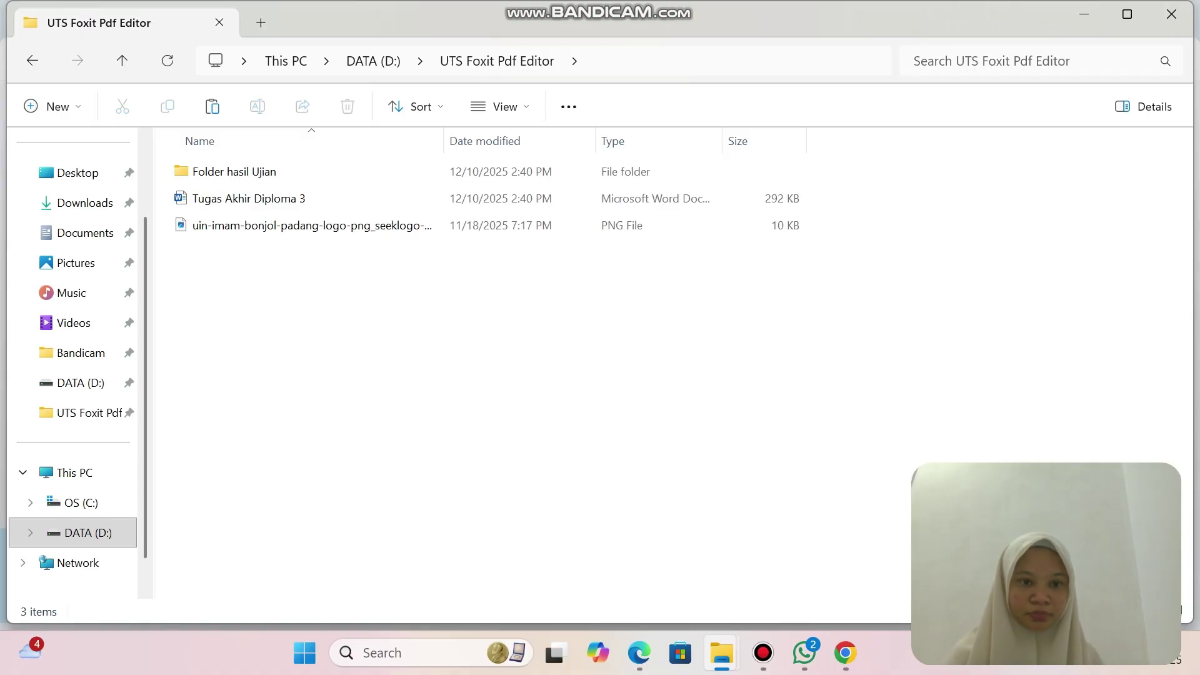
click(250, 198)
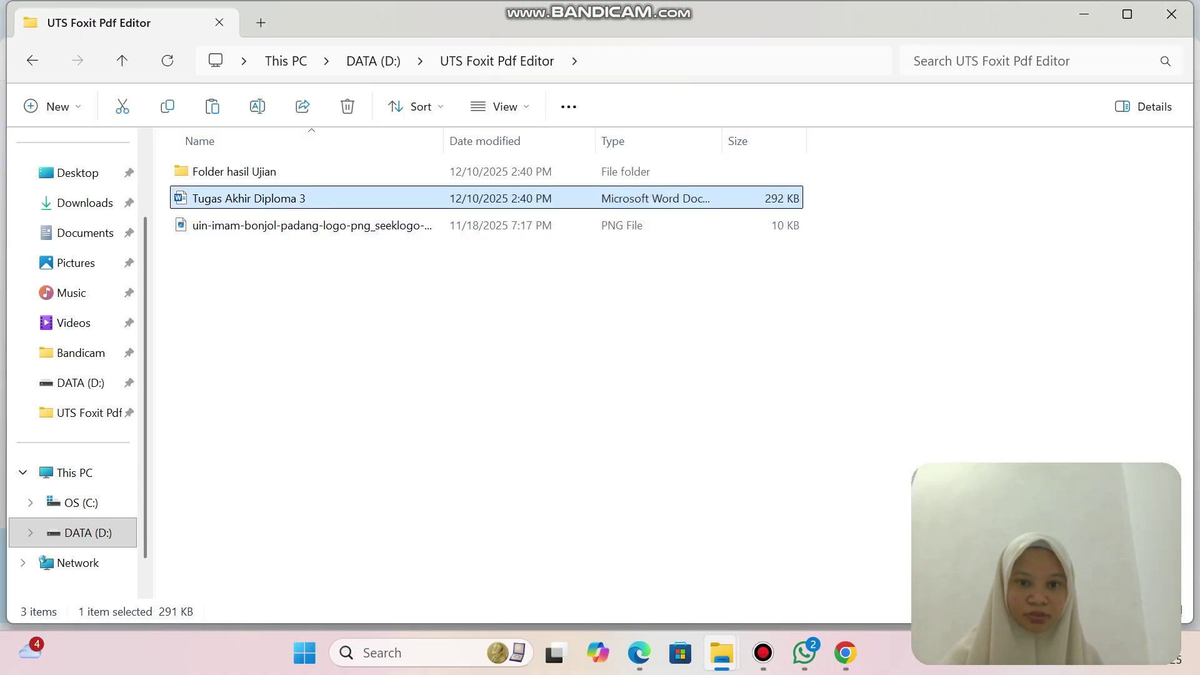
right_click(300, 199)
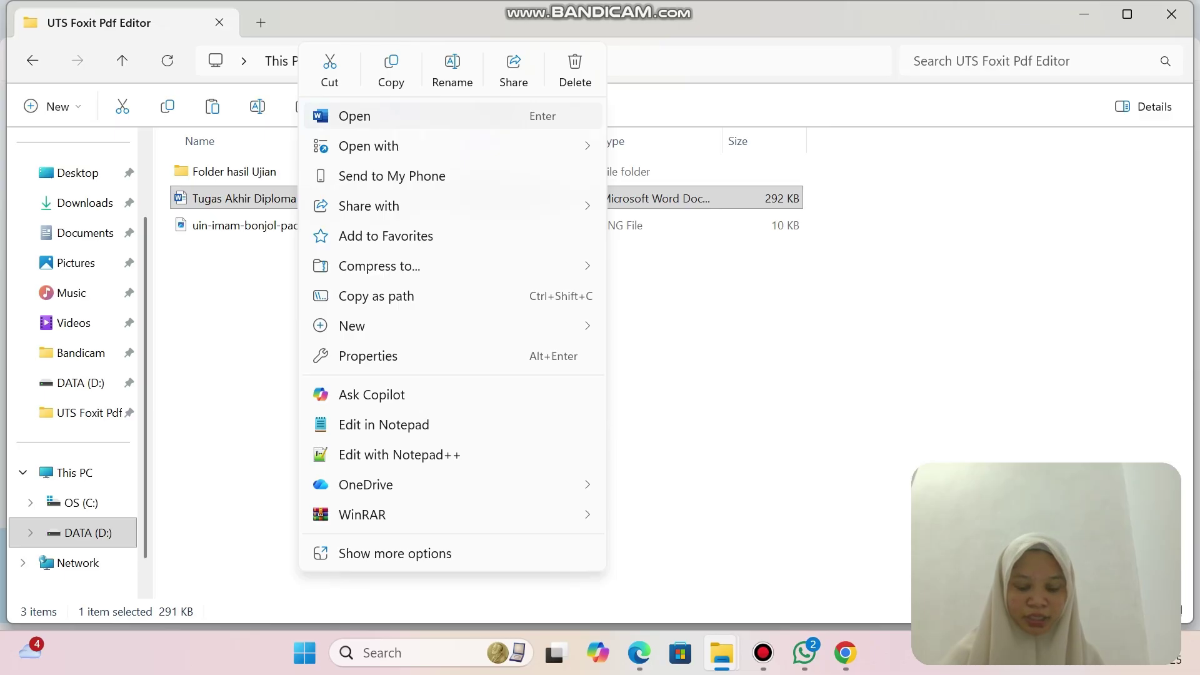
key(Return)
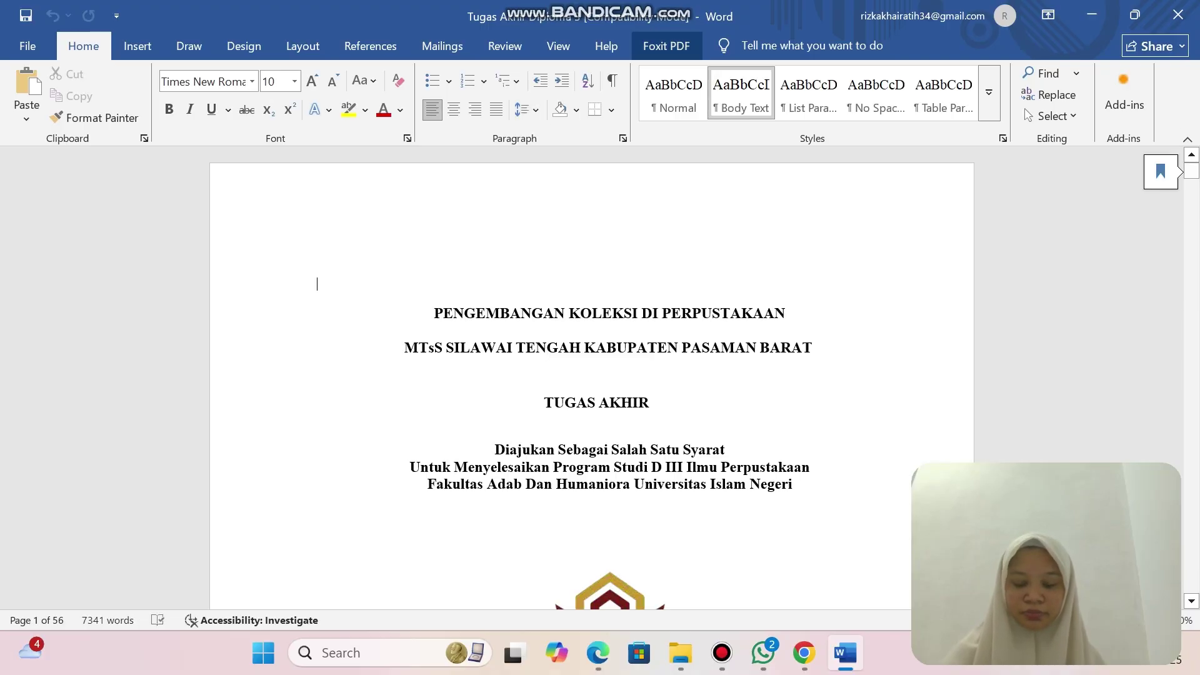
Keep Foxit PDF's advanced conversion settings on the Standard preset and accept them.
click(666, 45)
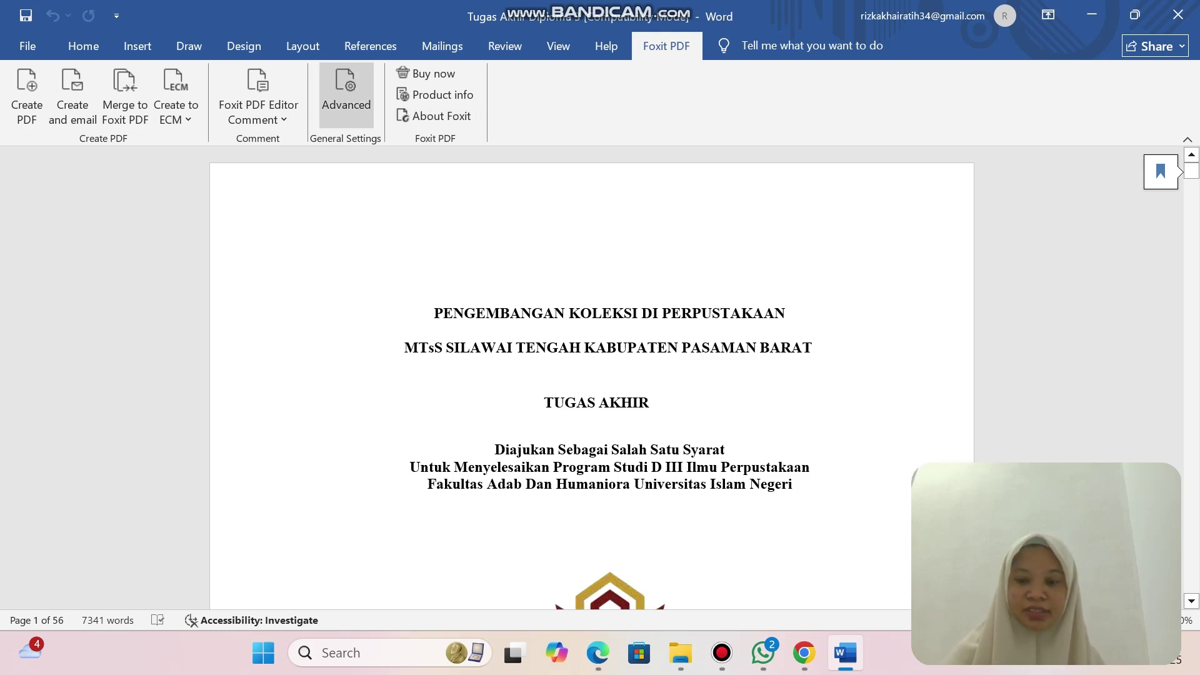
click(346, 94)
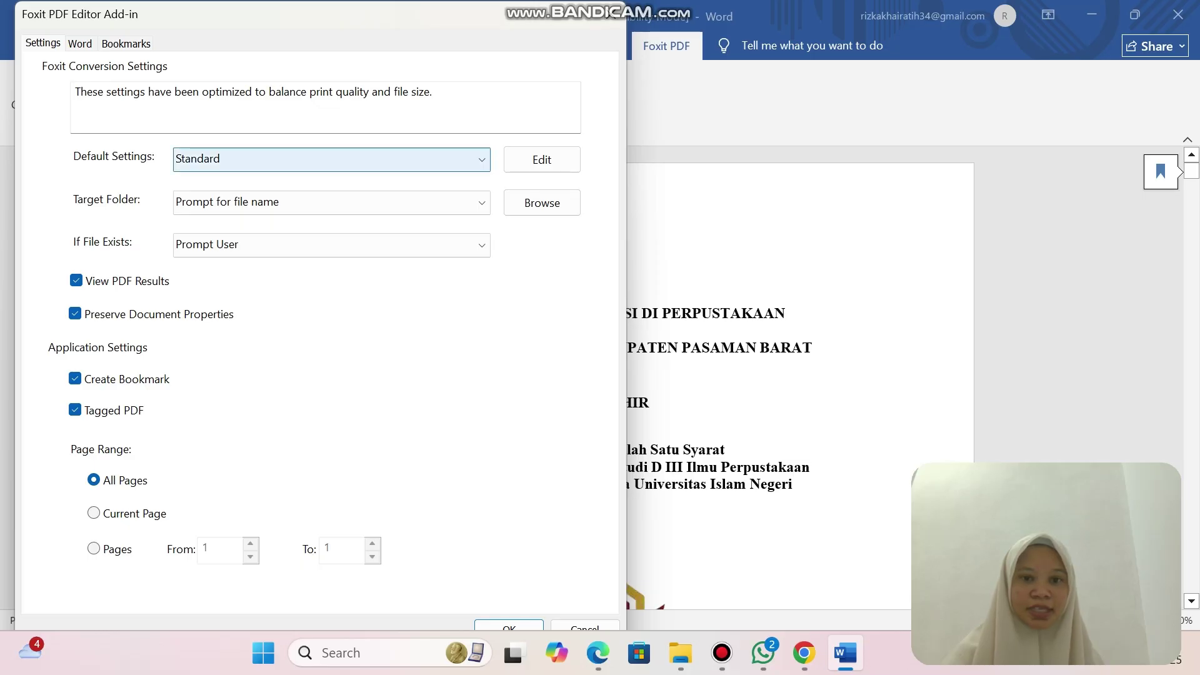
click(332, 159)
click(331, 228)
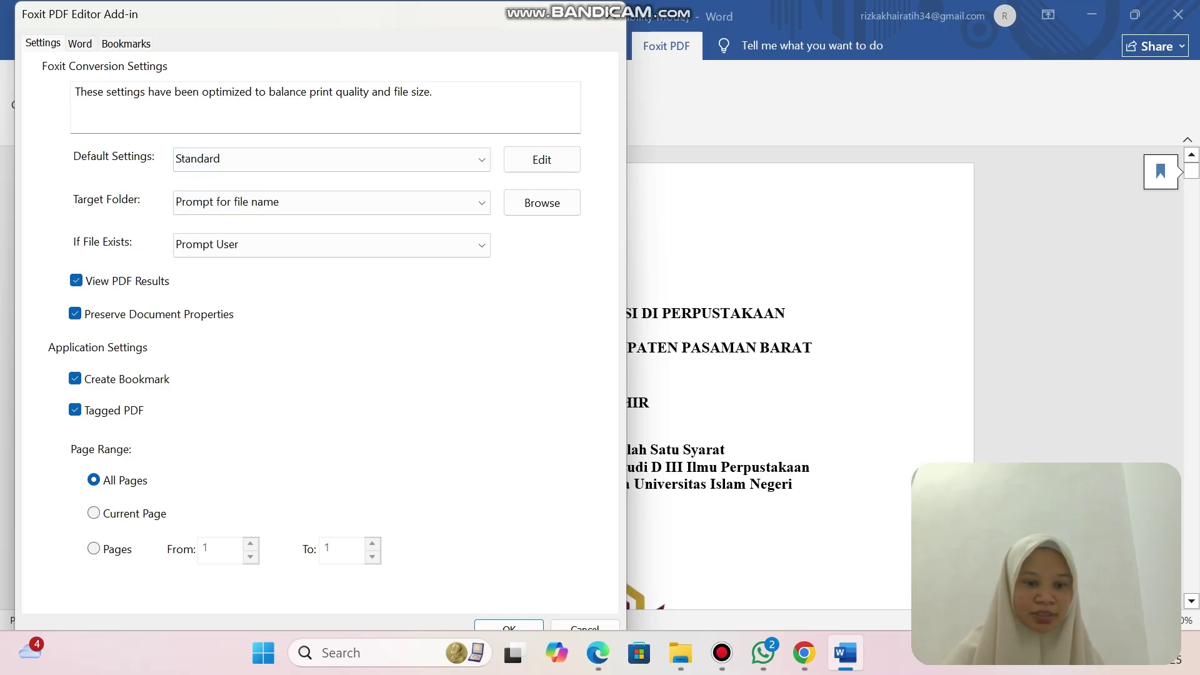
key(Return)
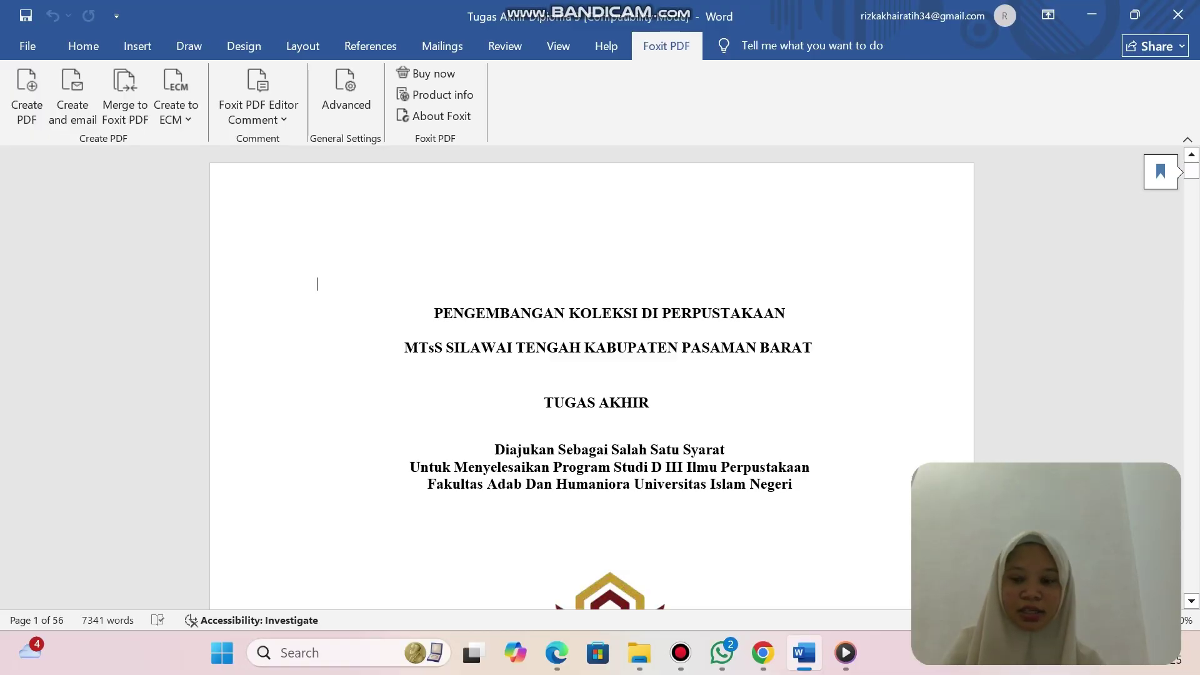
Save the thesis as a PDF in Folder hasil Ujian\A. Konversi PDF and close it in Foxit.
click(27, 93)
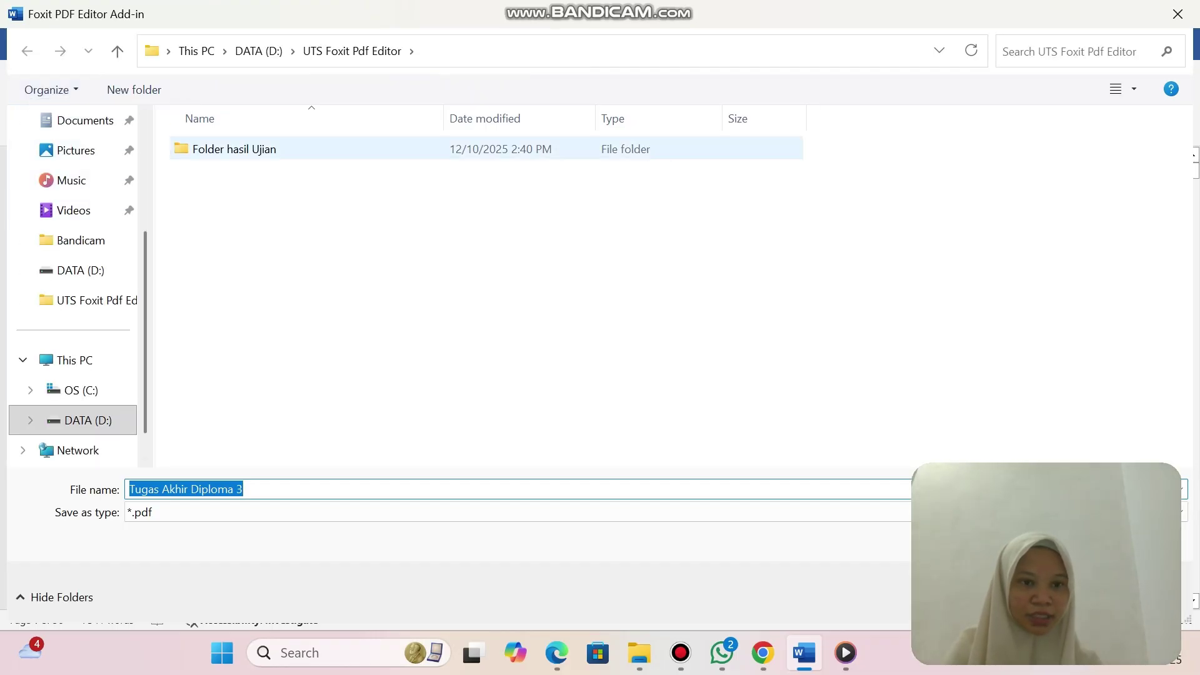
double_click(235, 149)
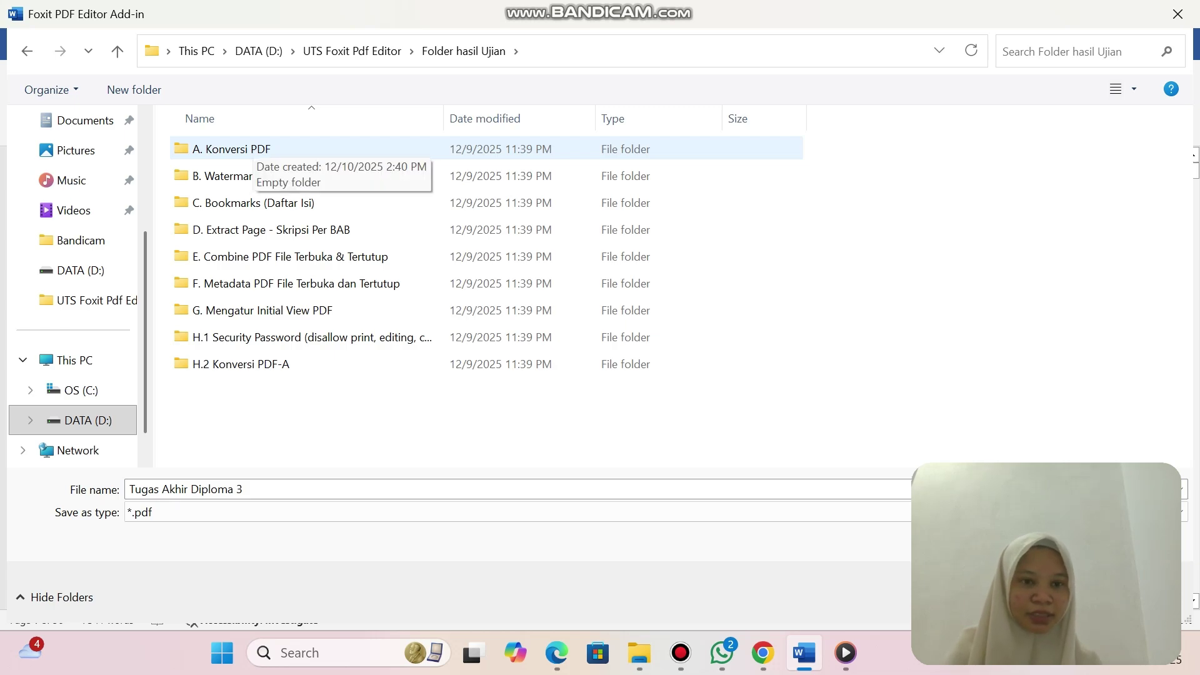
click(250, 150)
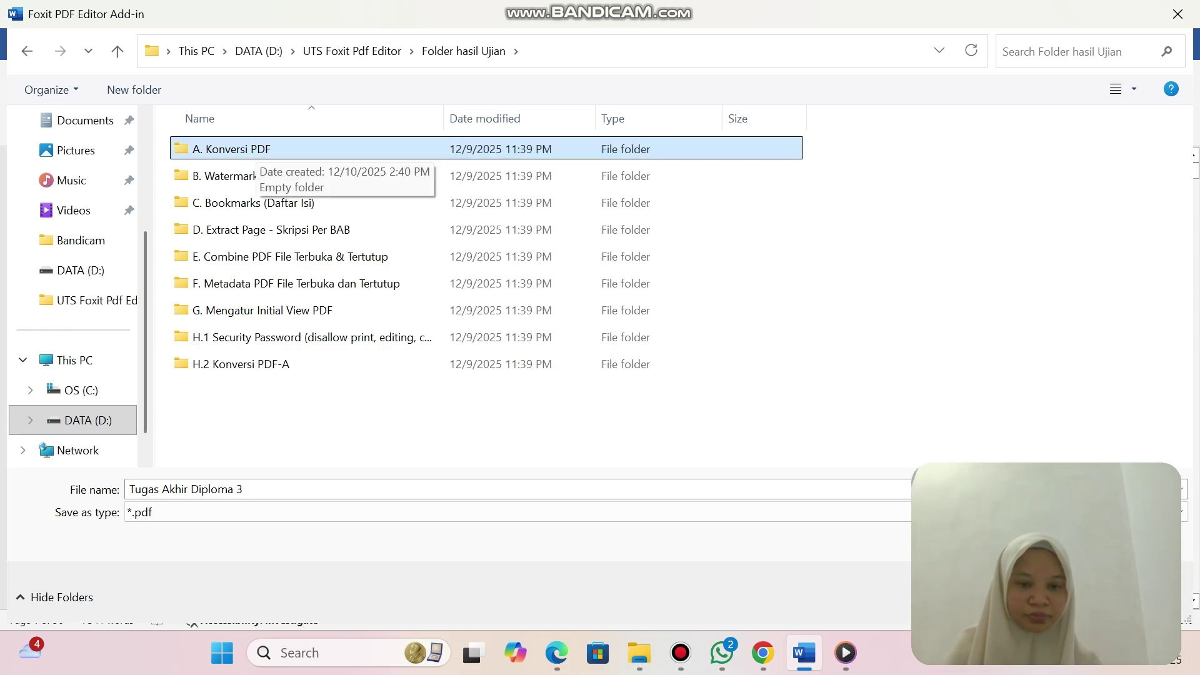
double_click(250, 150)
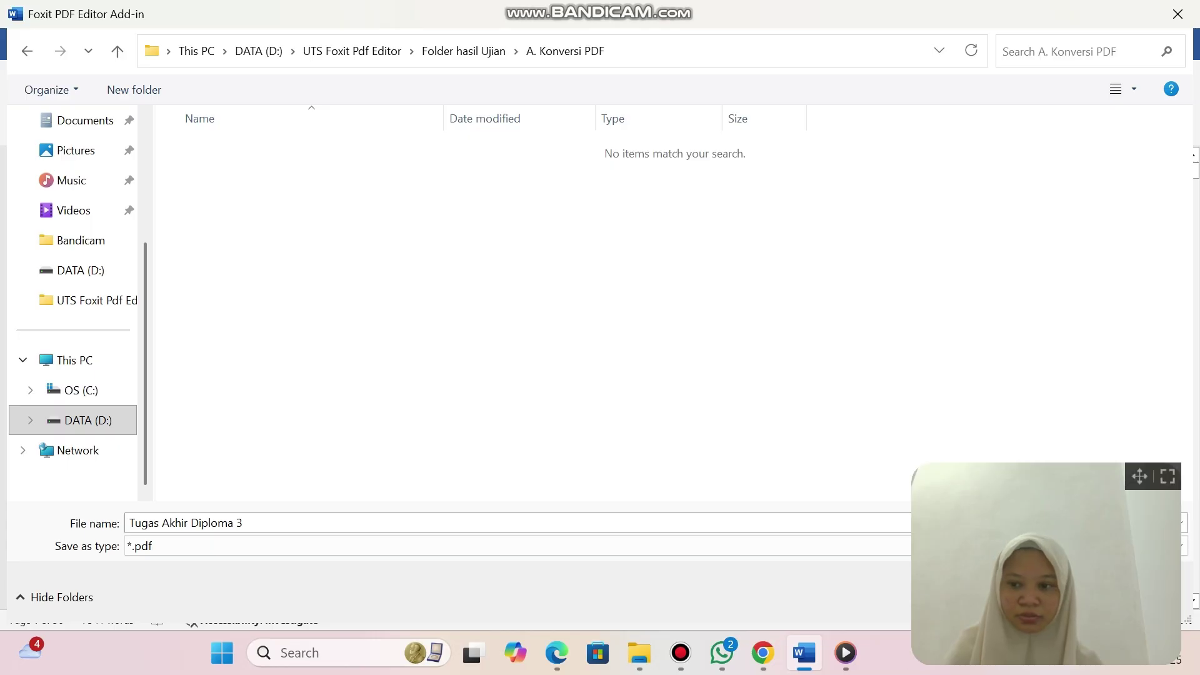
drag(1140, 476, 1074, 300)
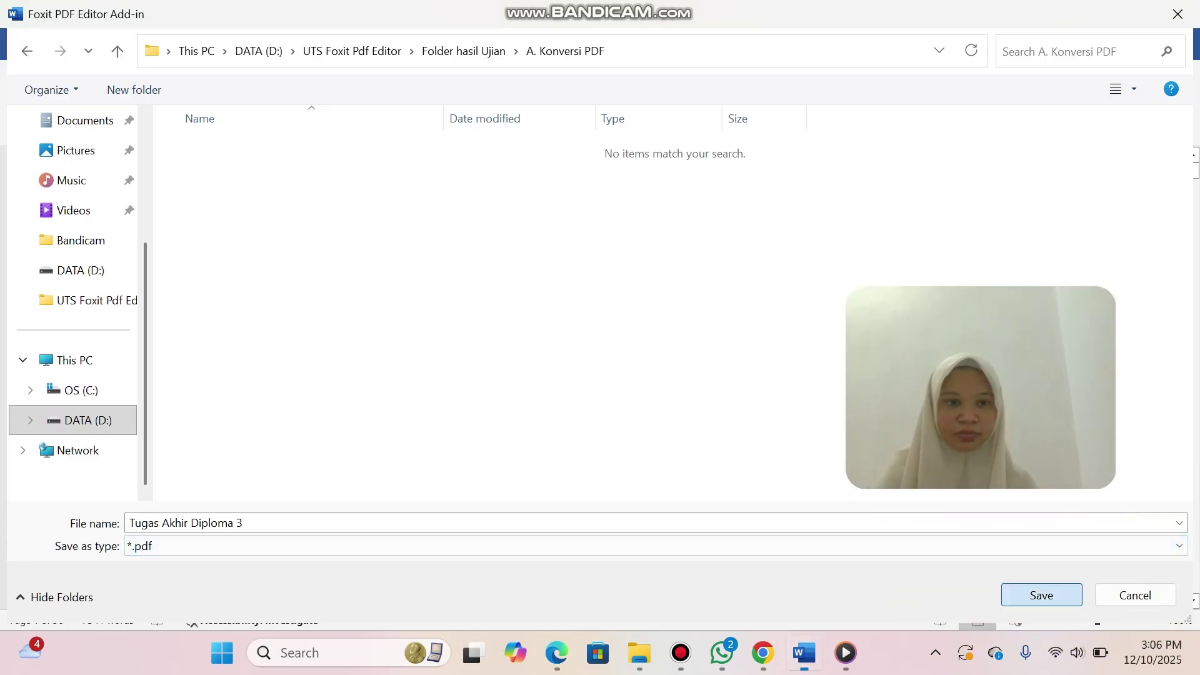
click(1042, 595)
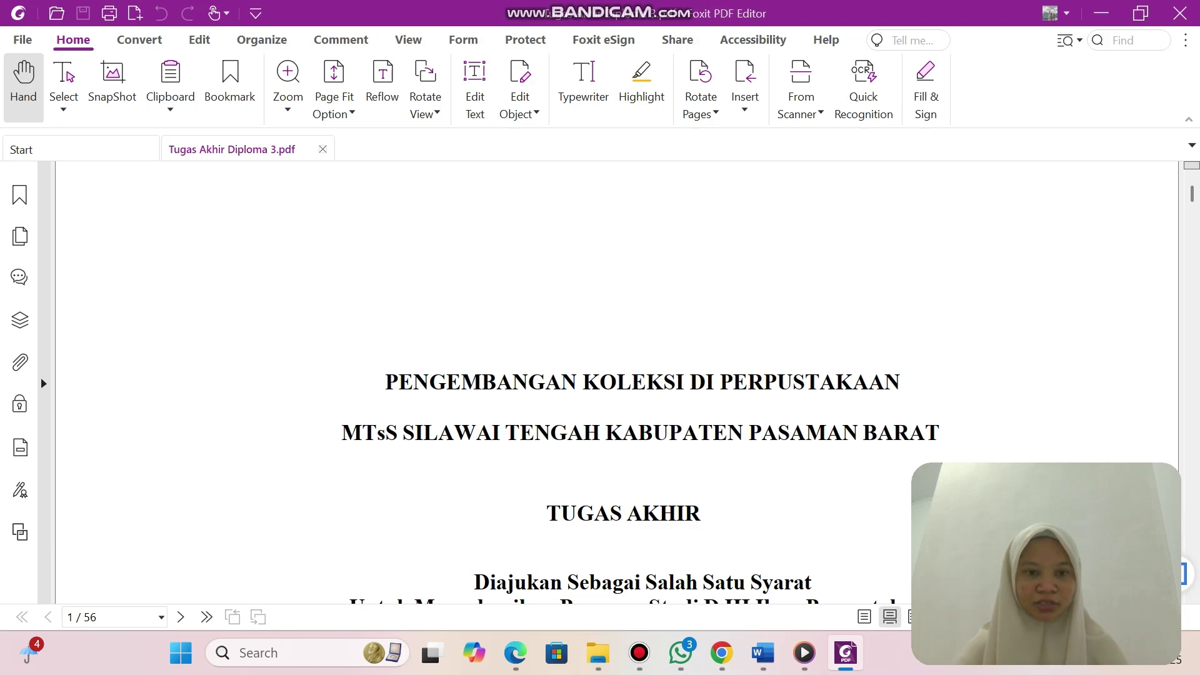
click(322, 149)
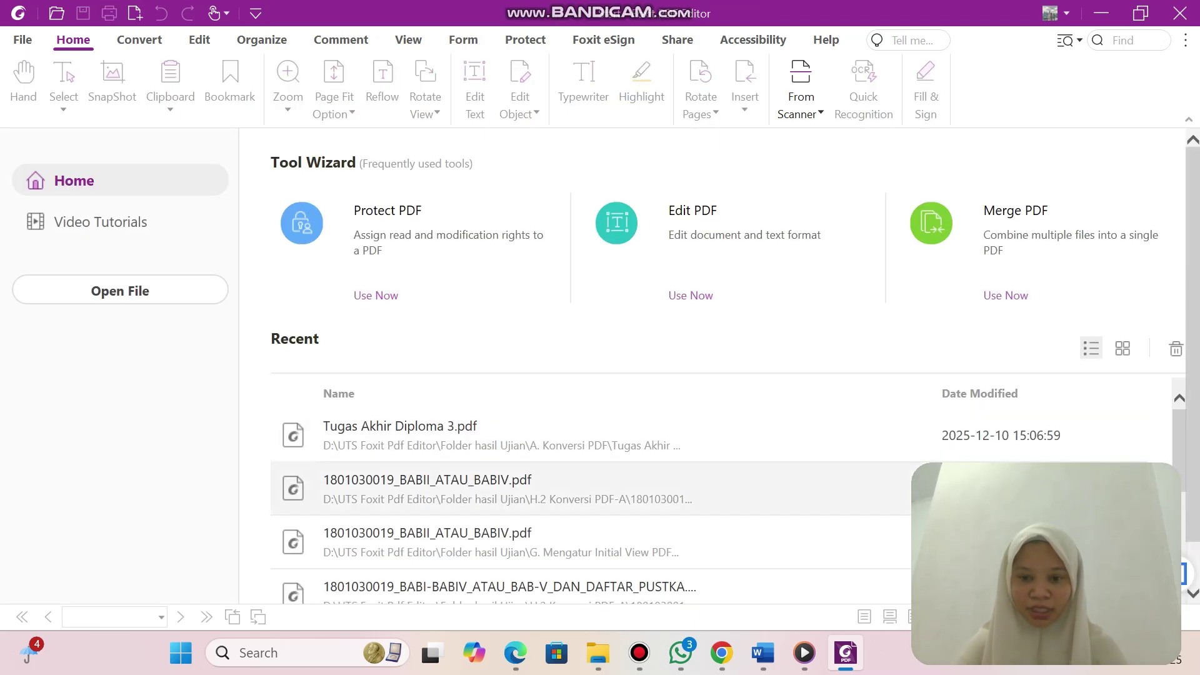
Paste the university logo PNG into D:\UTS Foxit Pdf Editor\Folder hasil Ujian\A. Konversi PDF.
mouse_move(599, 653)
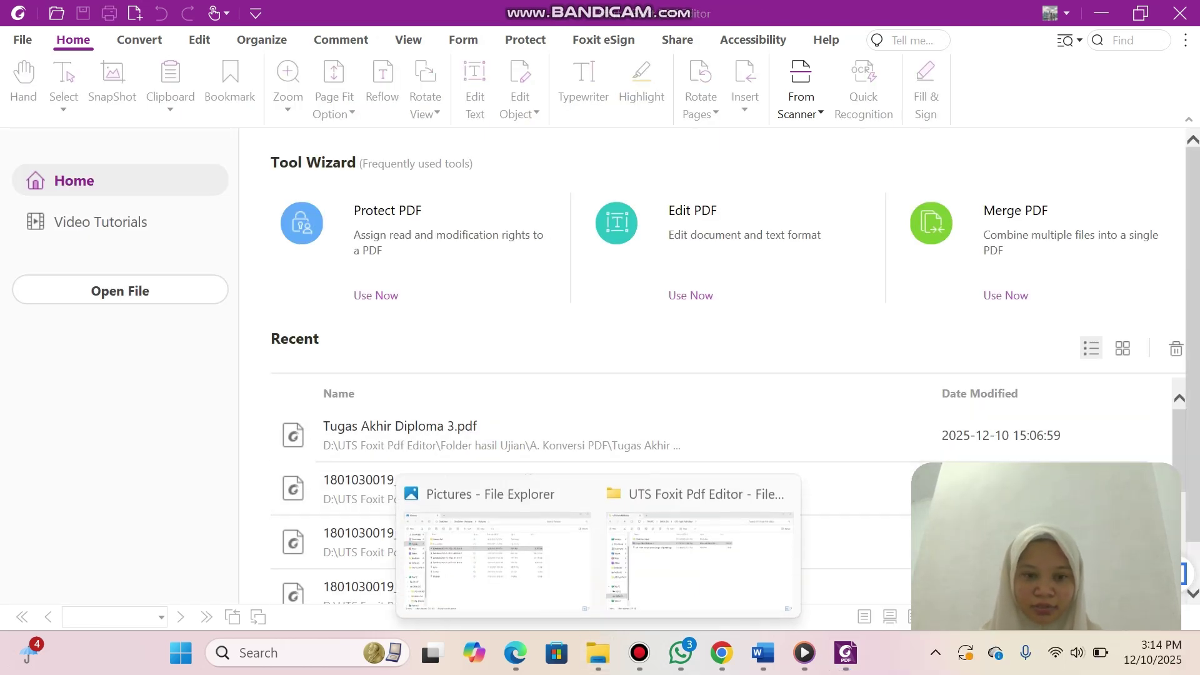
click(494, 550)
click(80, 322)
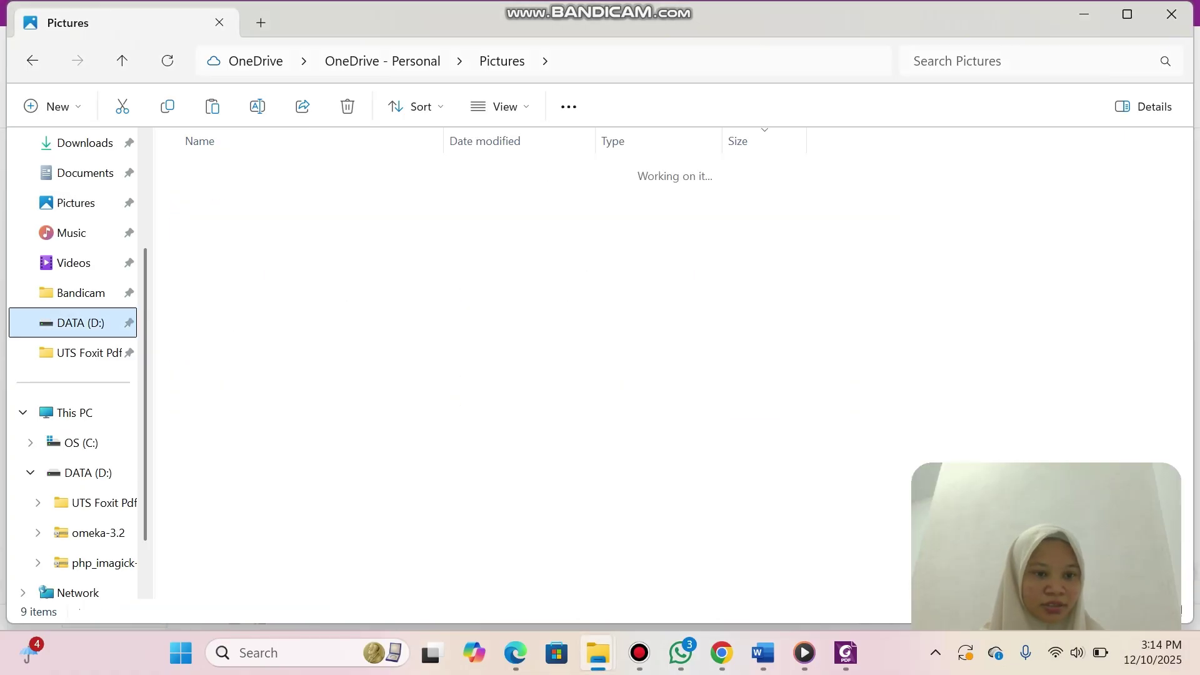
double_click(241, 387)
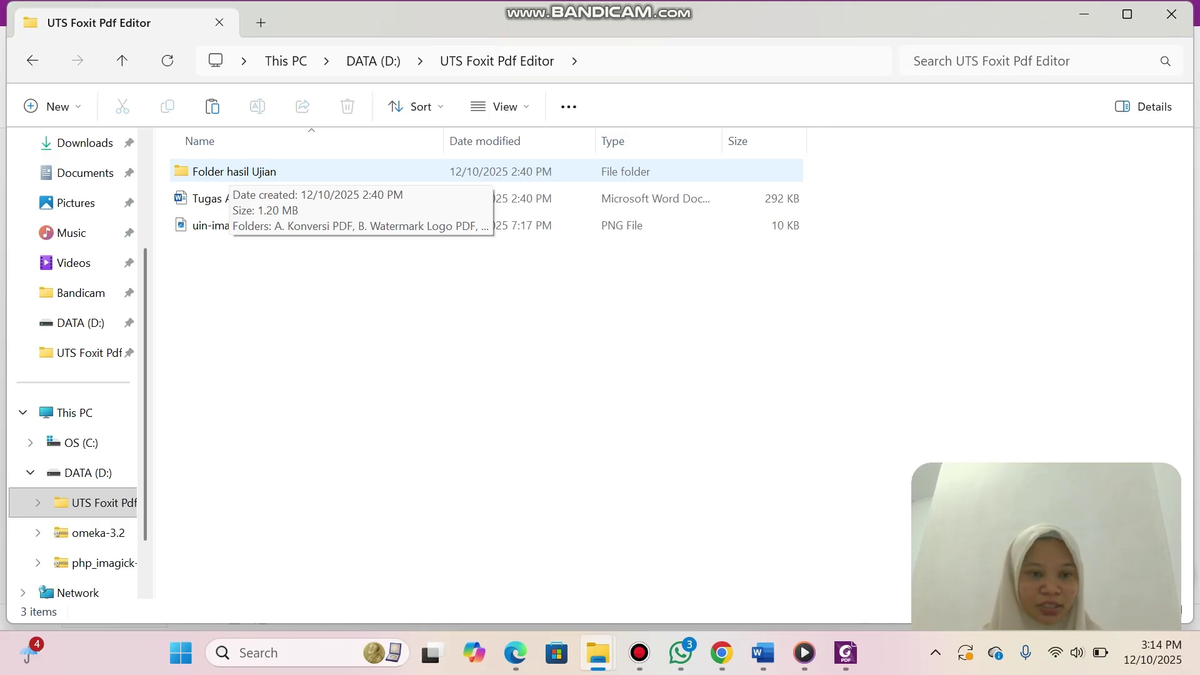
key(Return)
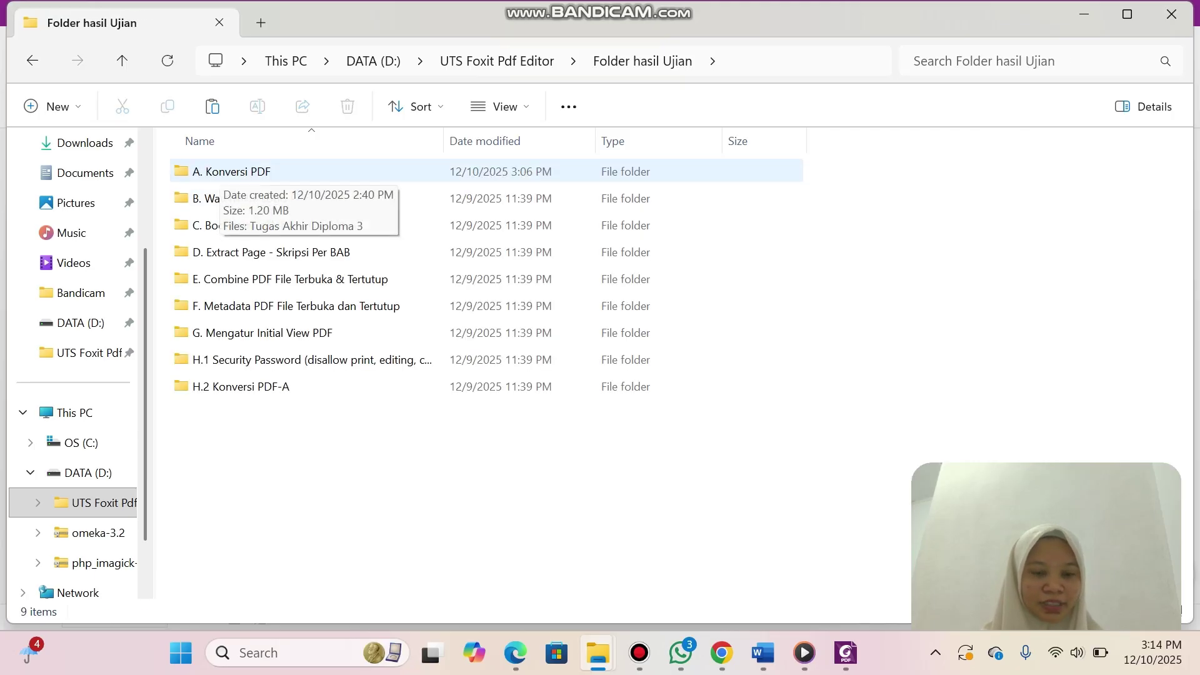
key(Return)
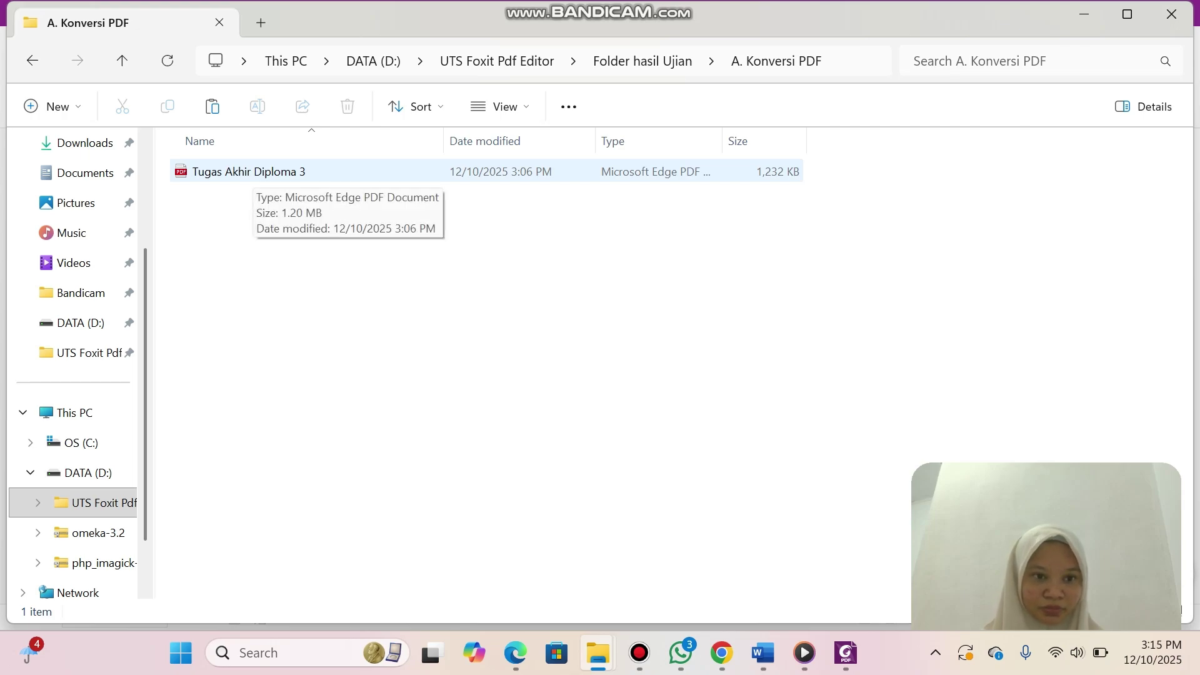
right_click(277, 171)
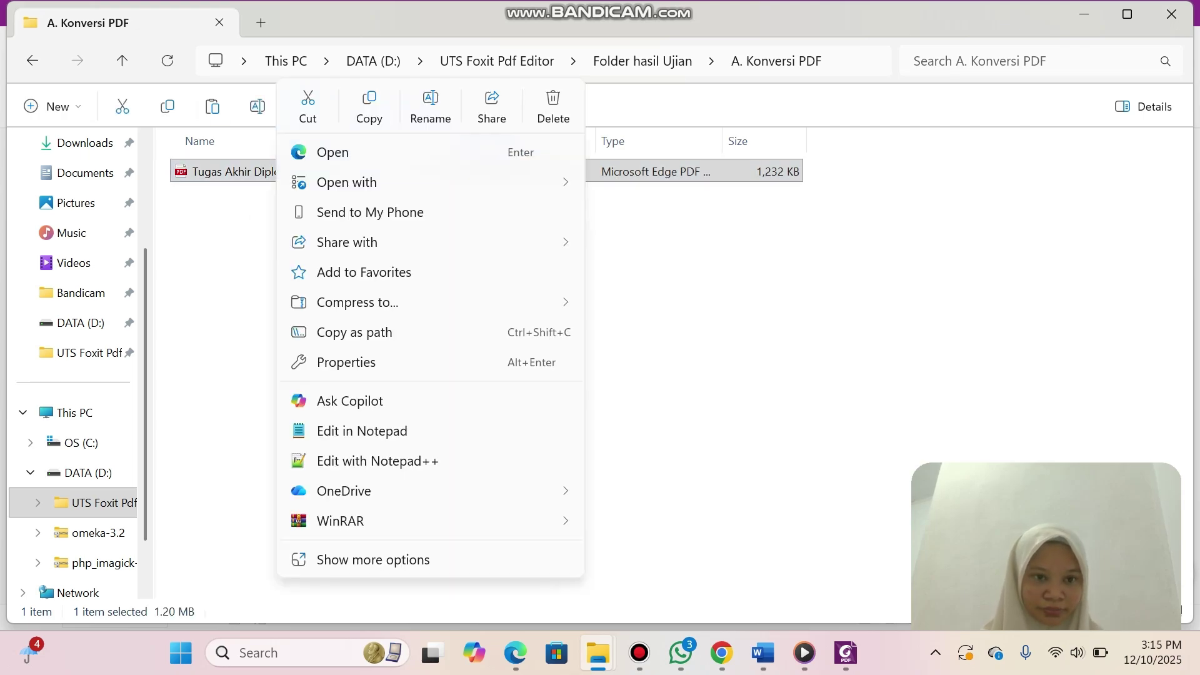
click(213, 107)
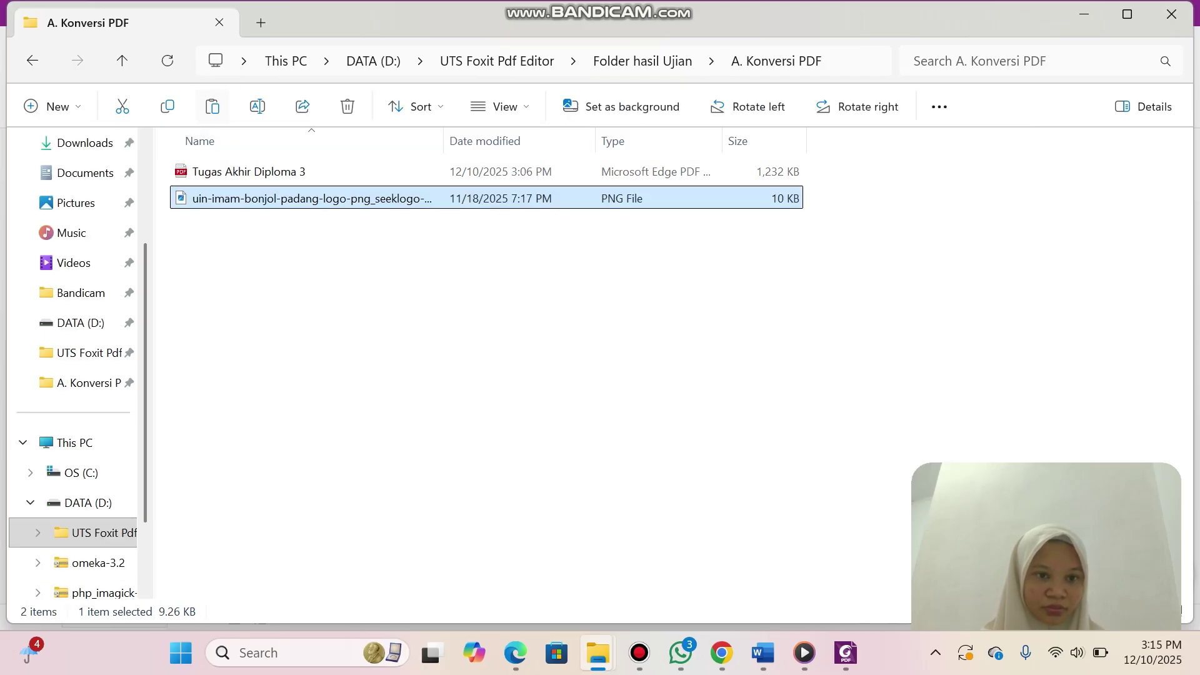
Copy the converted Tugas Akhir Diploma 3 PDF.
click(277, 172)
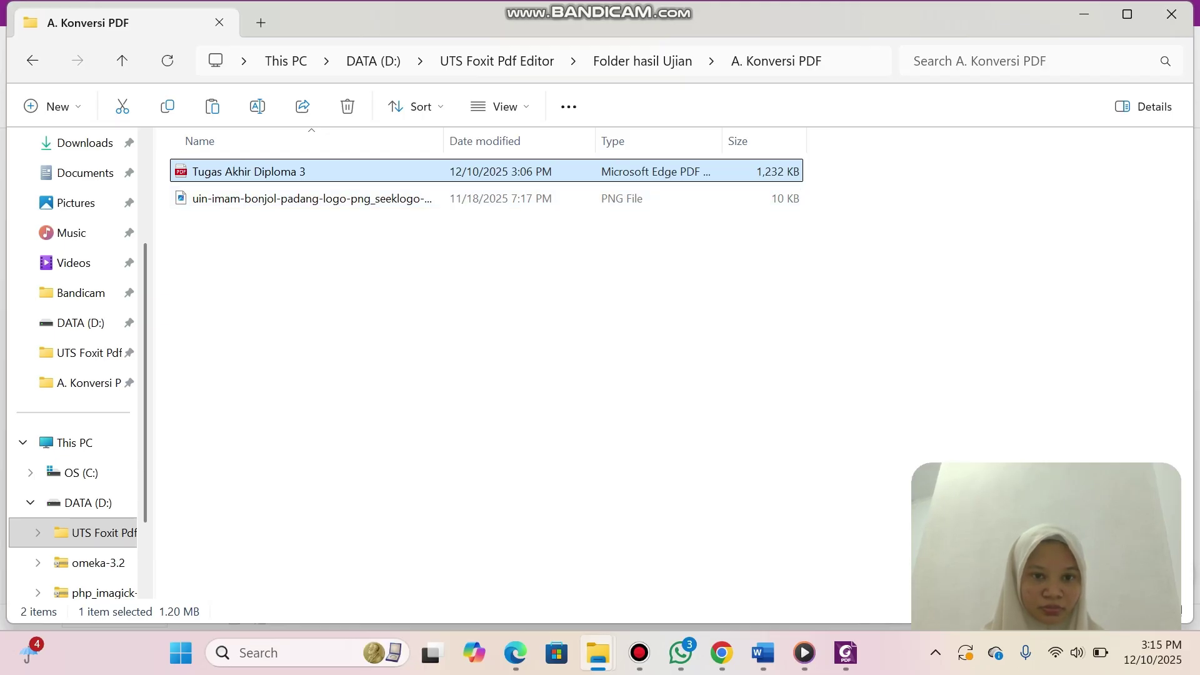
right_click(344, 172)
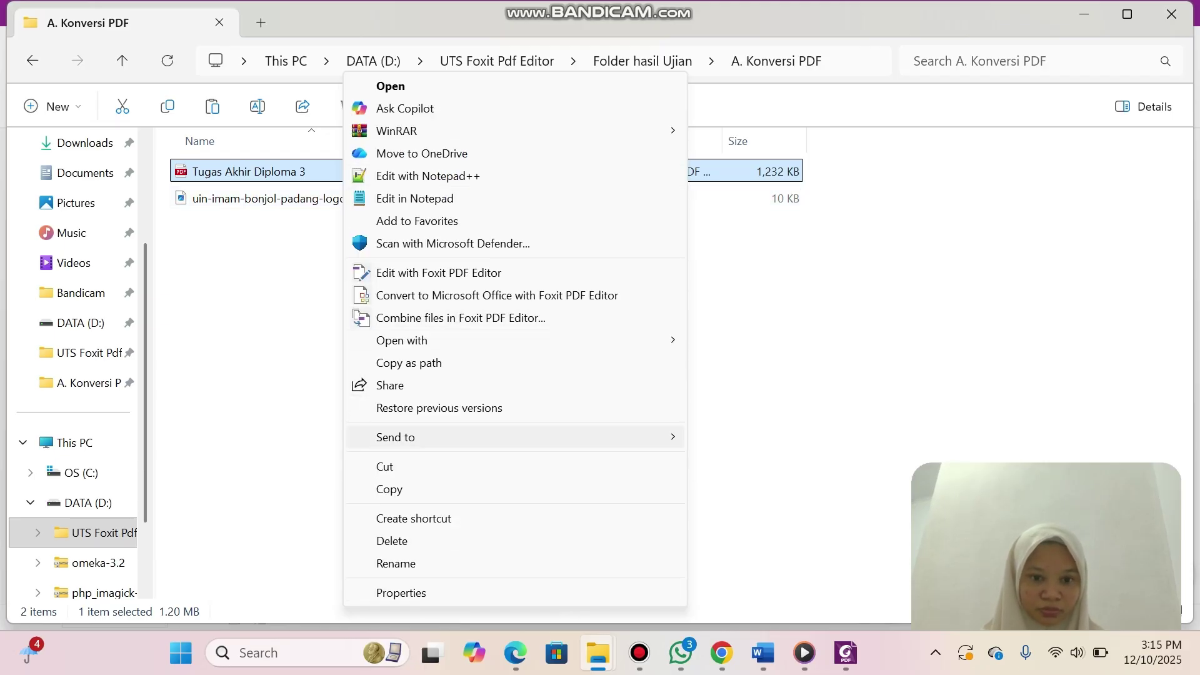
click(388, 489)
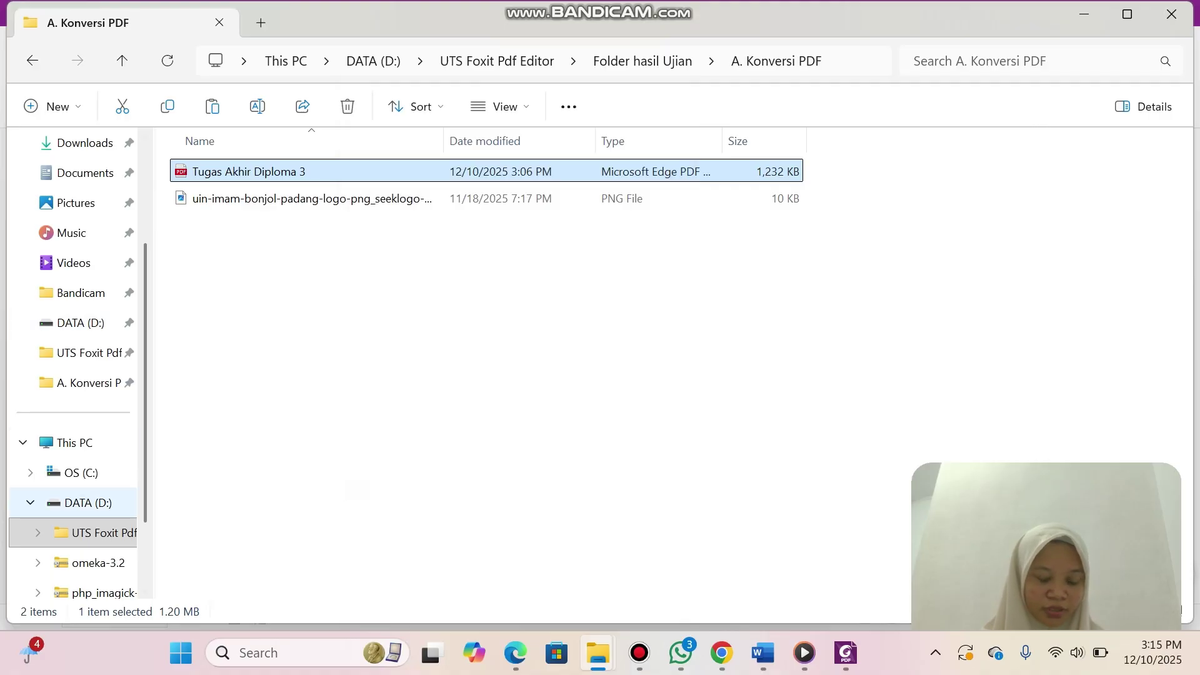
Paste the thesis PDF into Folder hasil Ujian\B. Watermark Logo PDF.
click(80, 322)
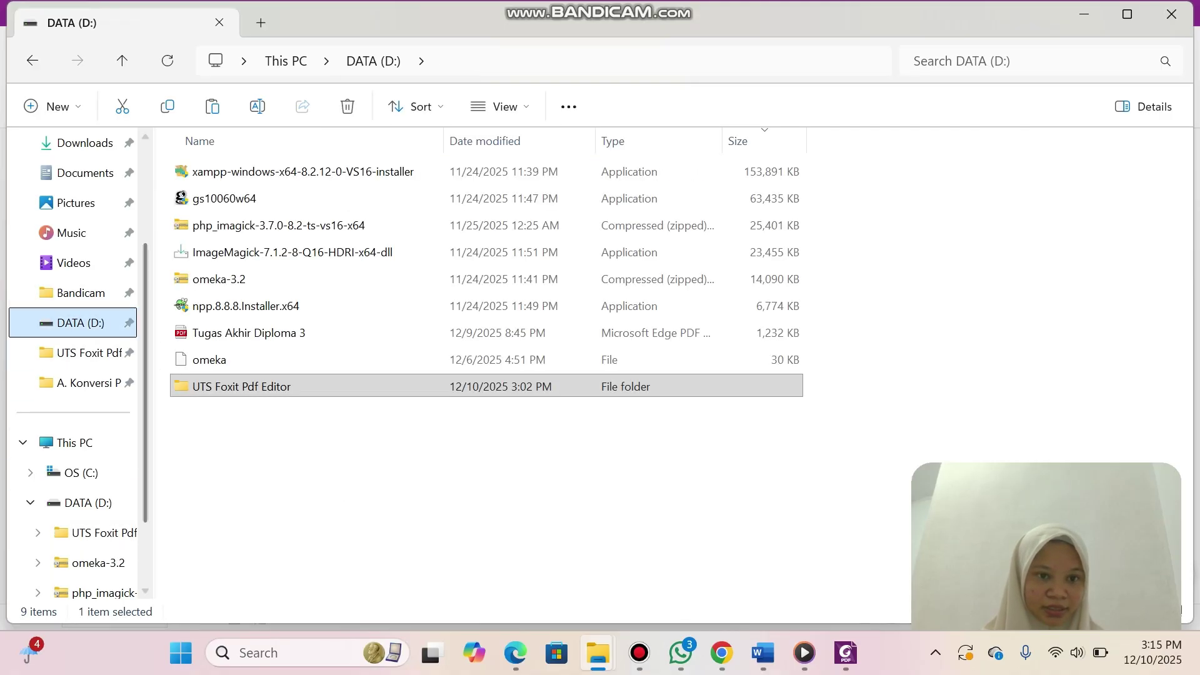
double_click(241, 386)
double_click(225, 171)
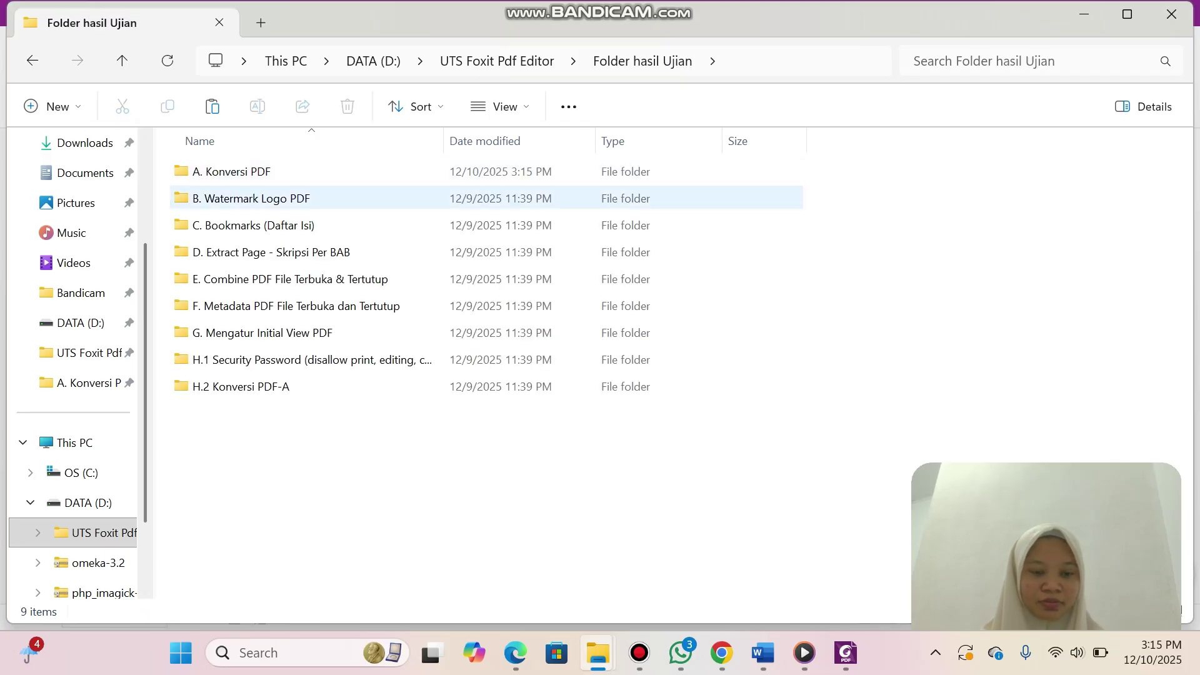
click(281, 198)
double_click(281, 199)
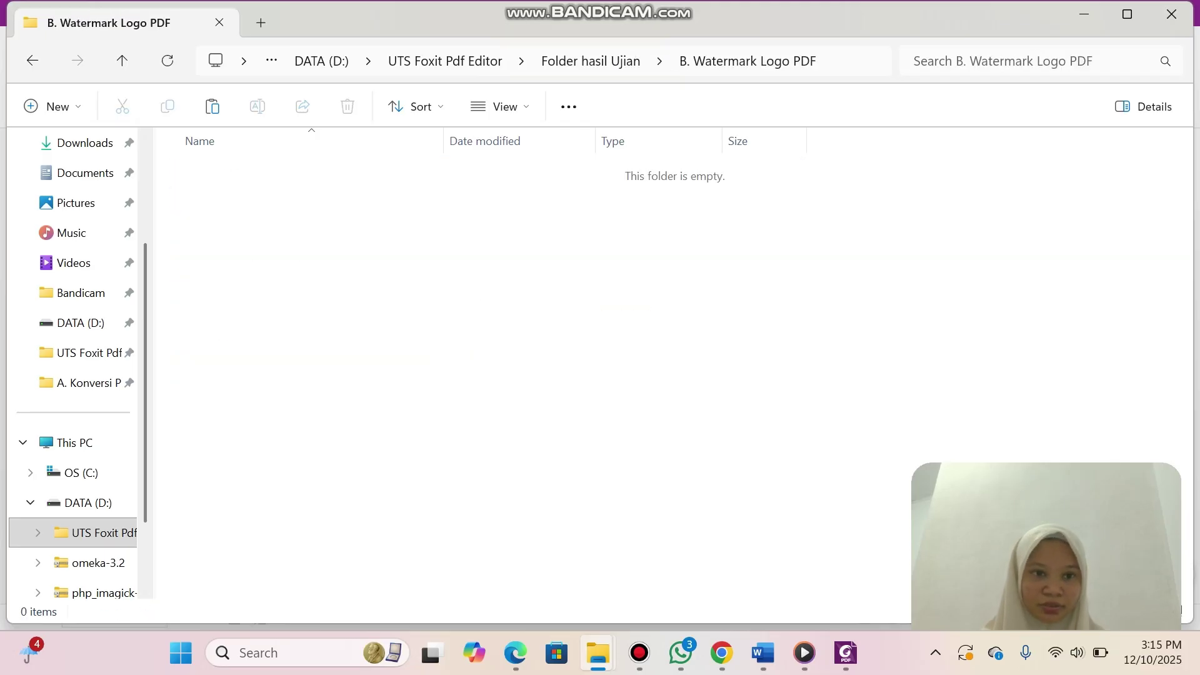
click(212, 106)
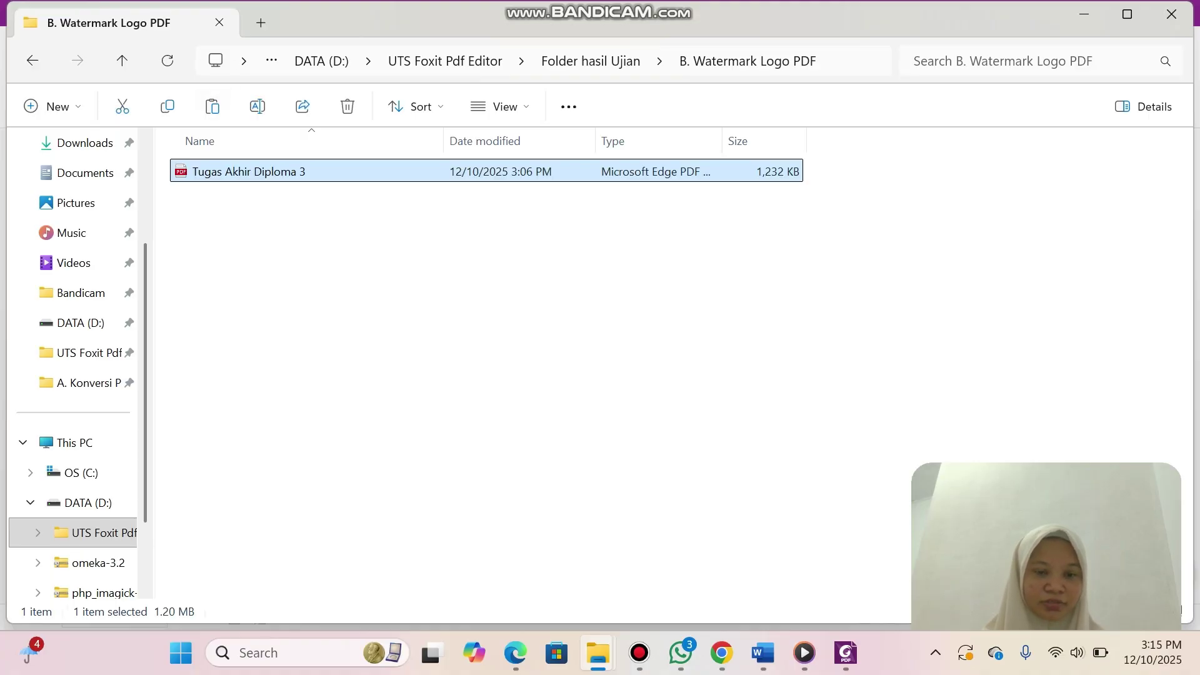
Open the pasted thesis PDF with Foxit PDF Editor 12.0.
click(400, 300)
click(330, 172)
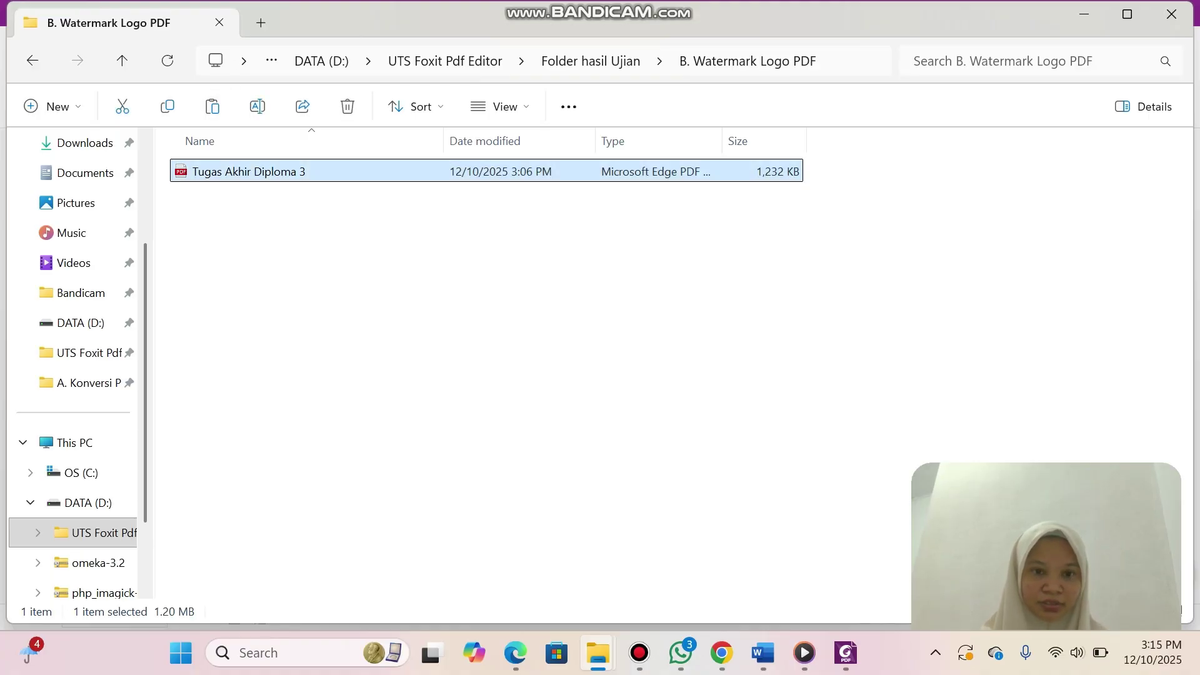
right_click(330, 172)
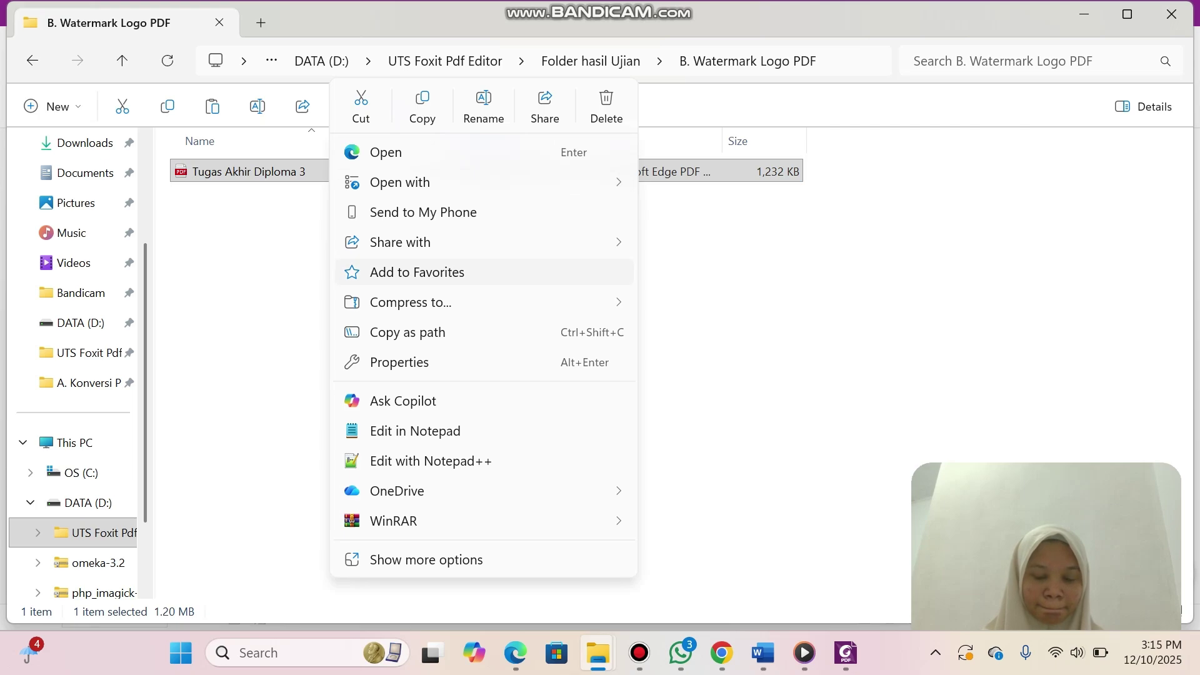
mouse_move(437, 491)
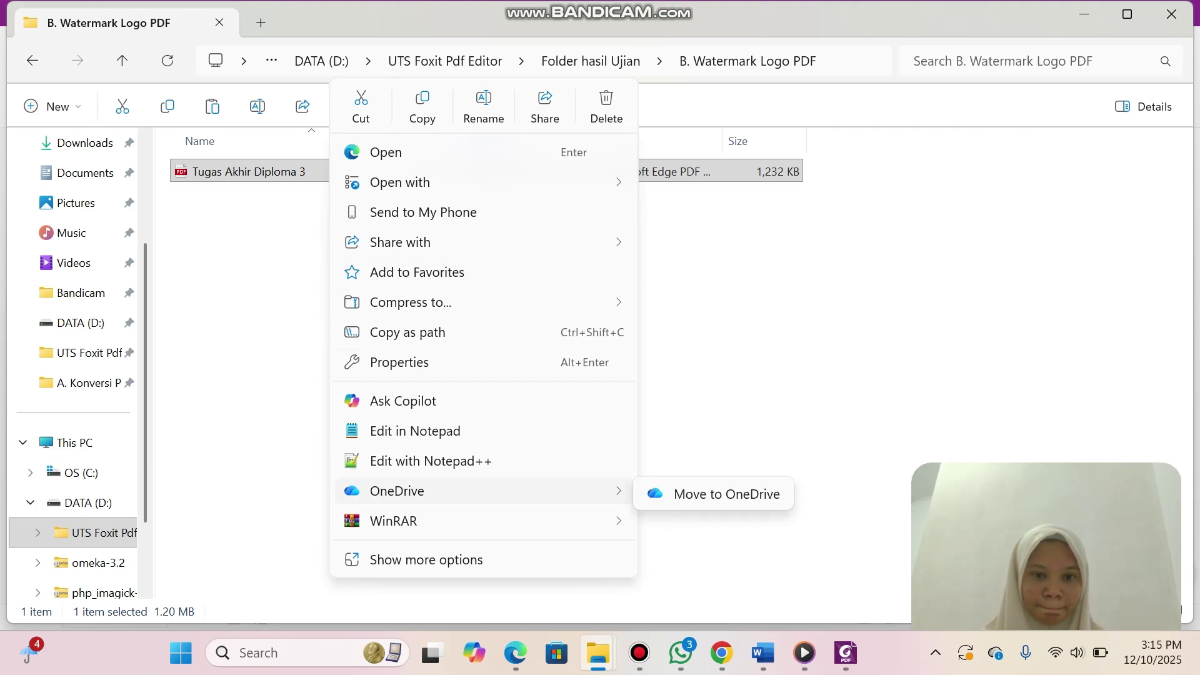
mouse_move(438, 182)
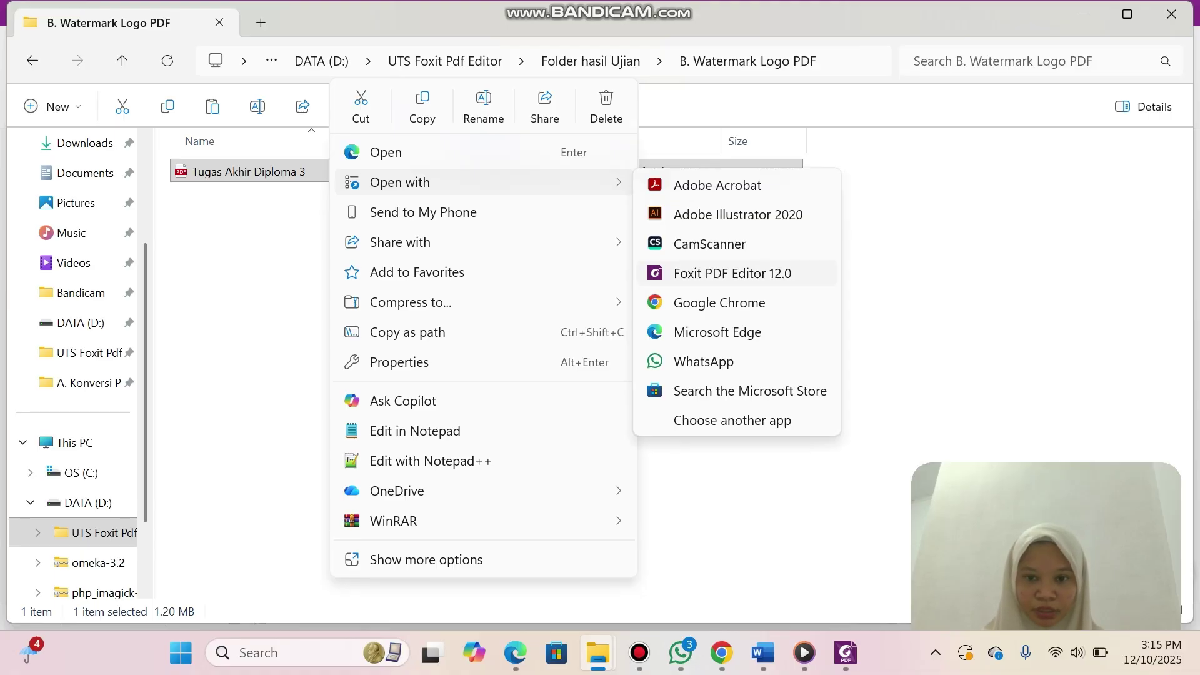
click(732, 273)
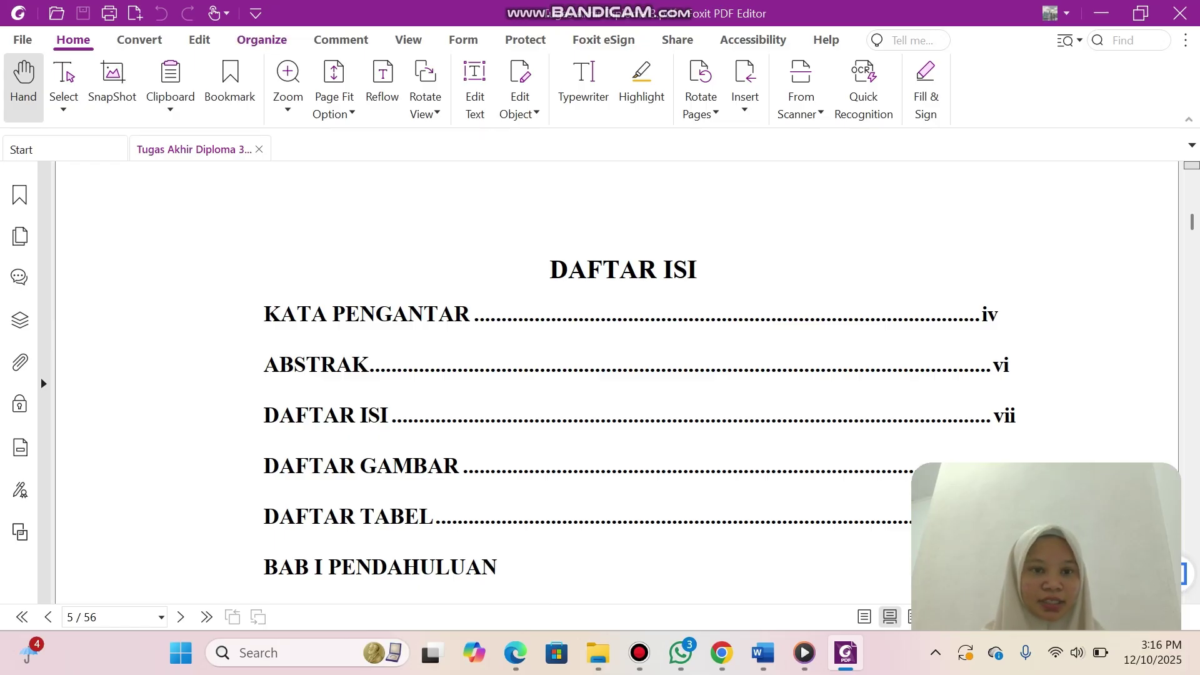
Open the Add Watermark dialog from Organize > Watermark > Add for the thesis PDF.
click(262, 39)
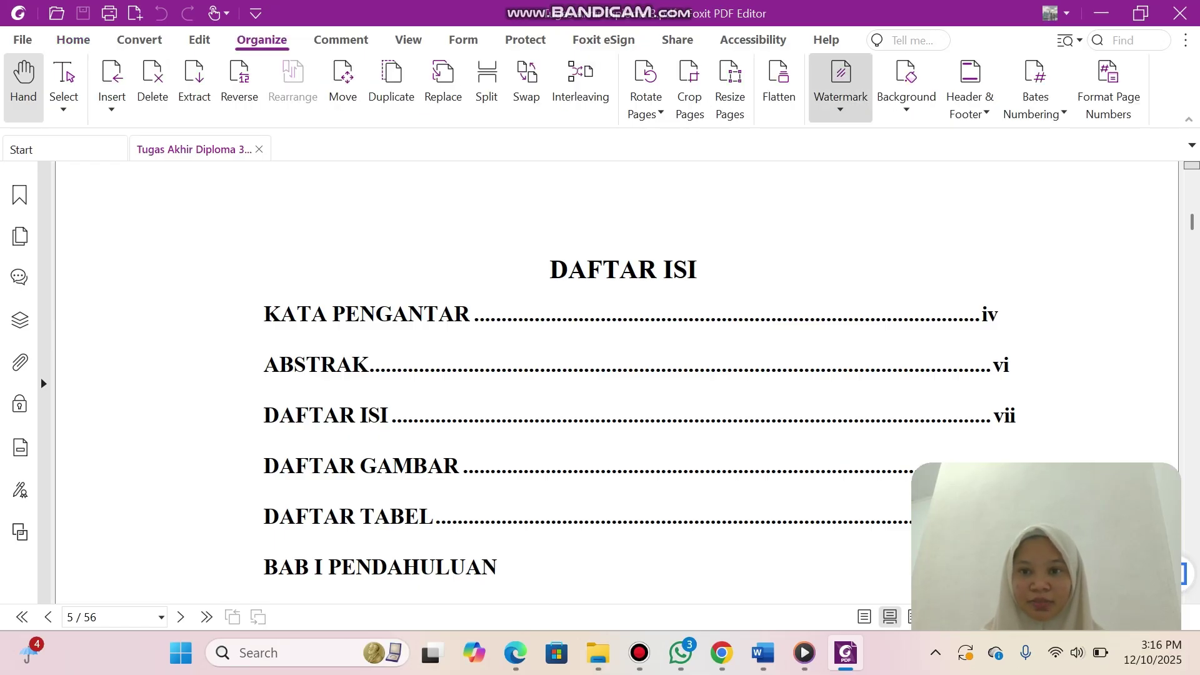
click(841, 84)
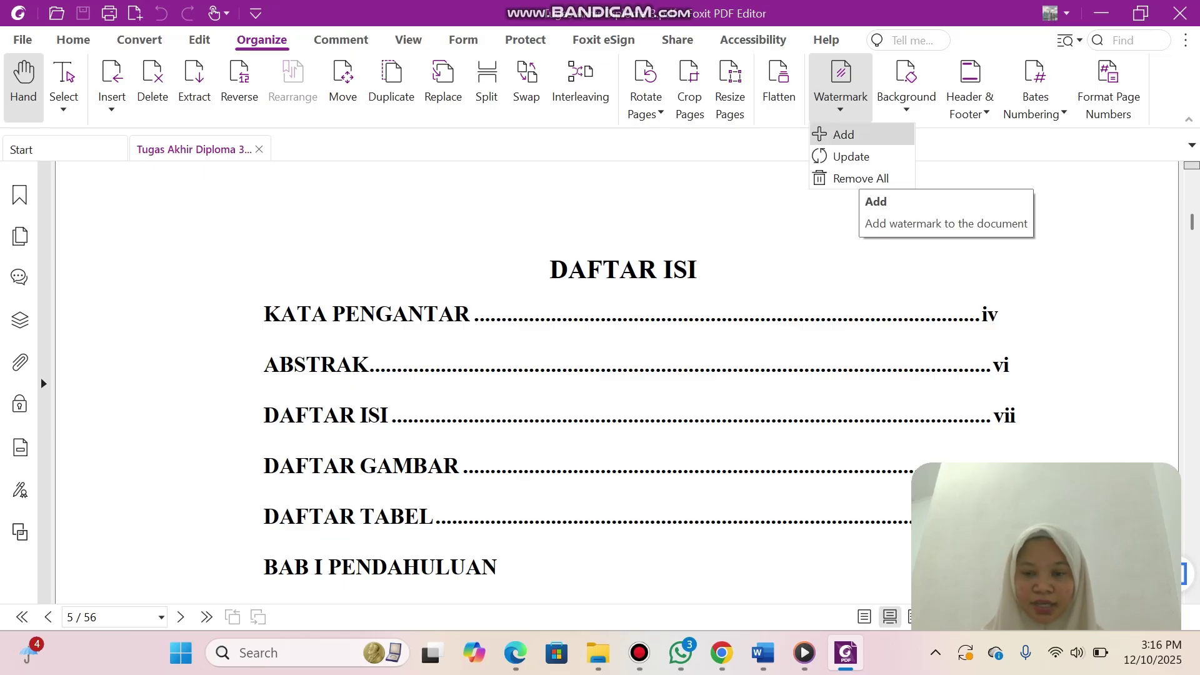
click(843, 134)
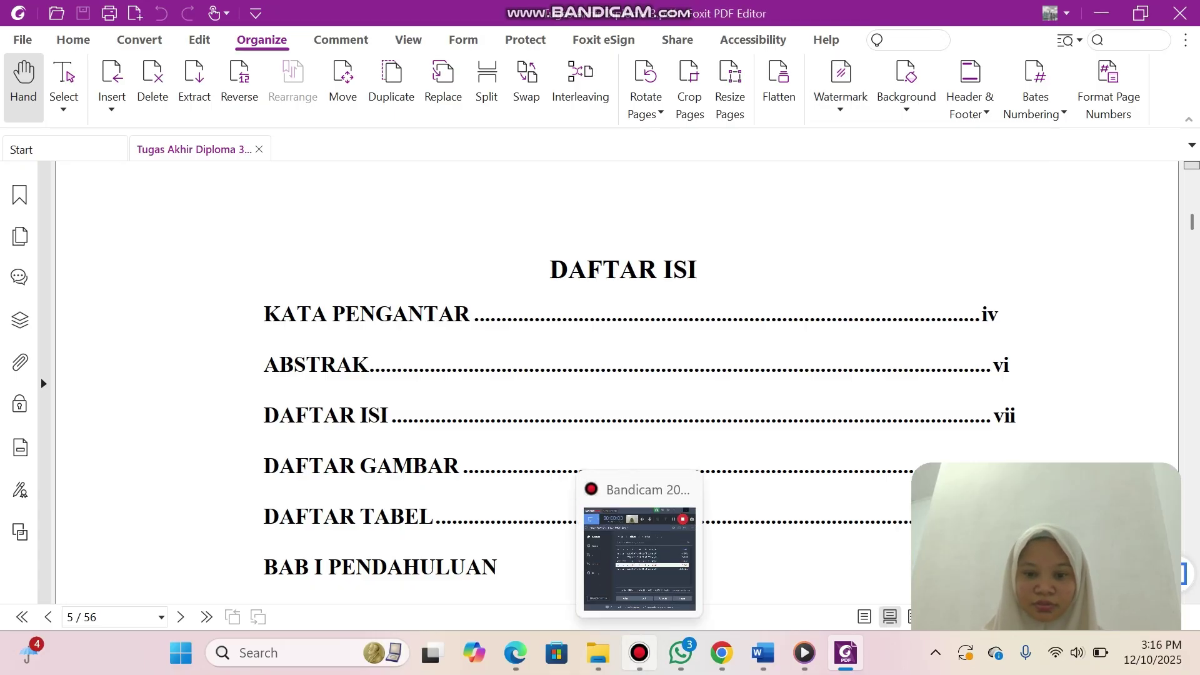
click(639, 652)
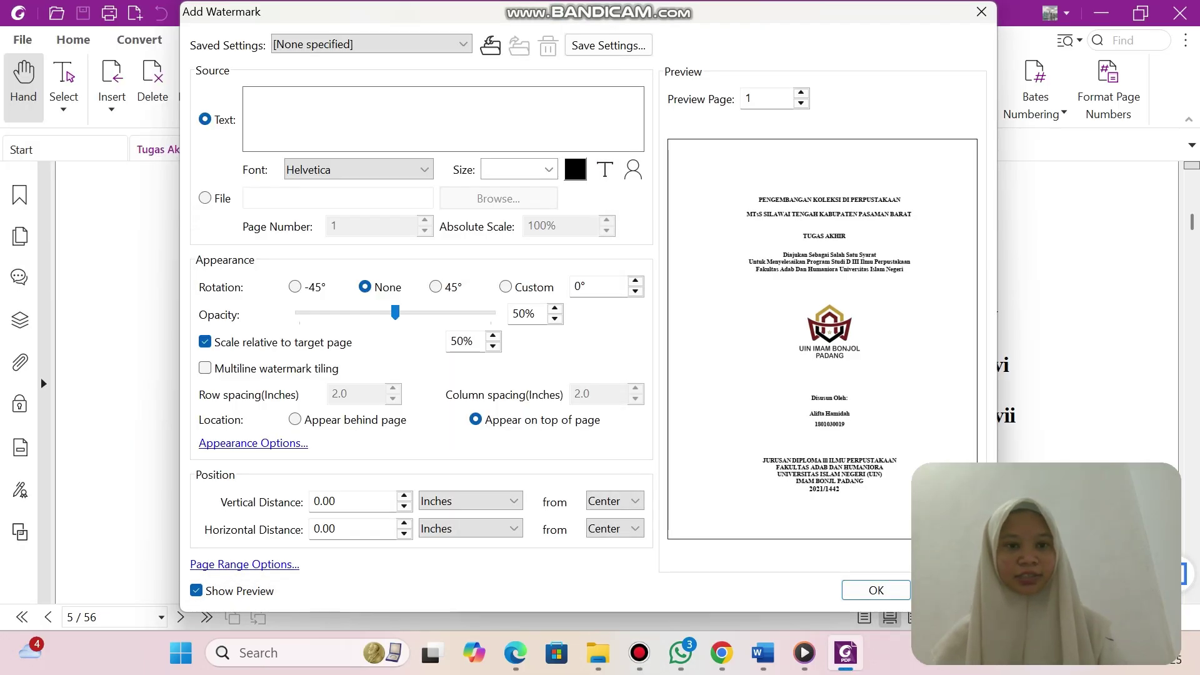
Set the watermark source to the UIN Imam Bonjol Padang logo PNG in D:\UTS Foxit Pdf Editor.
click(205, 199)
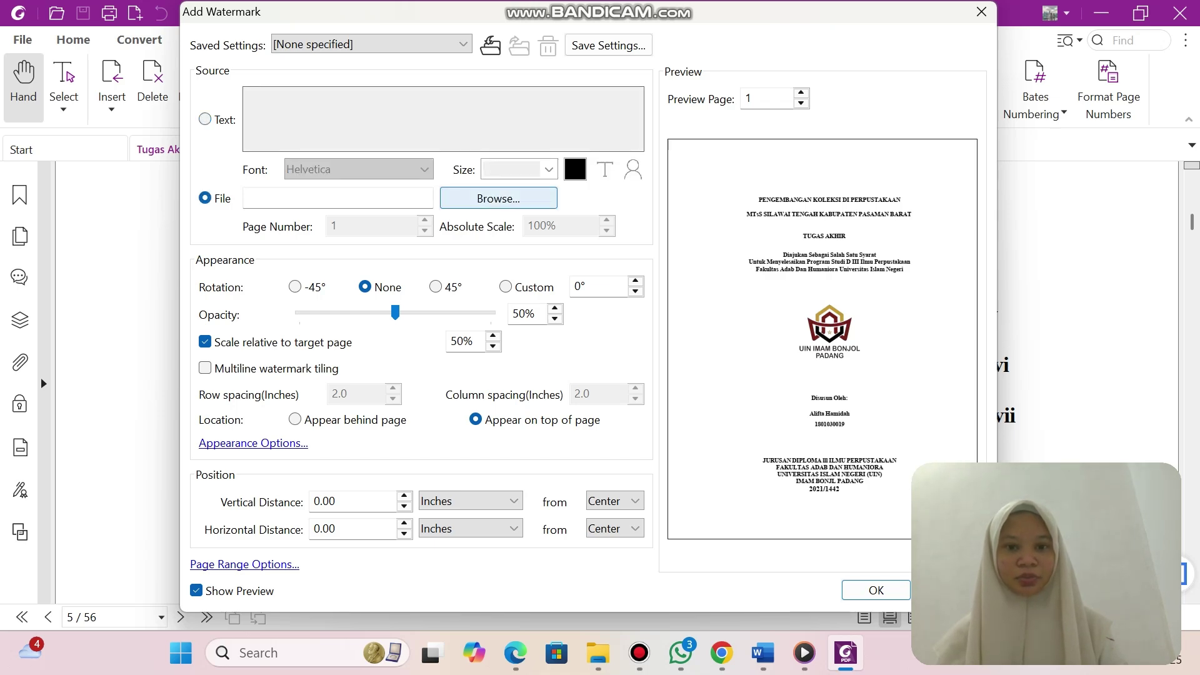
click(499, 199)
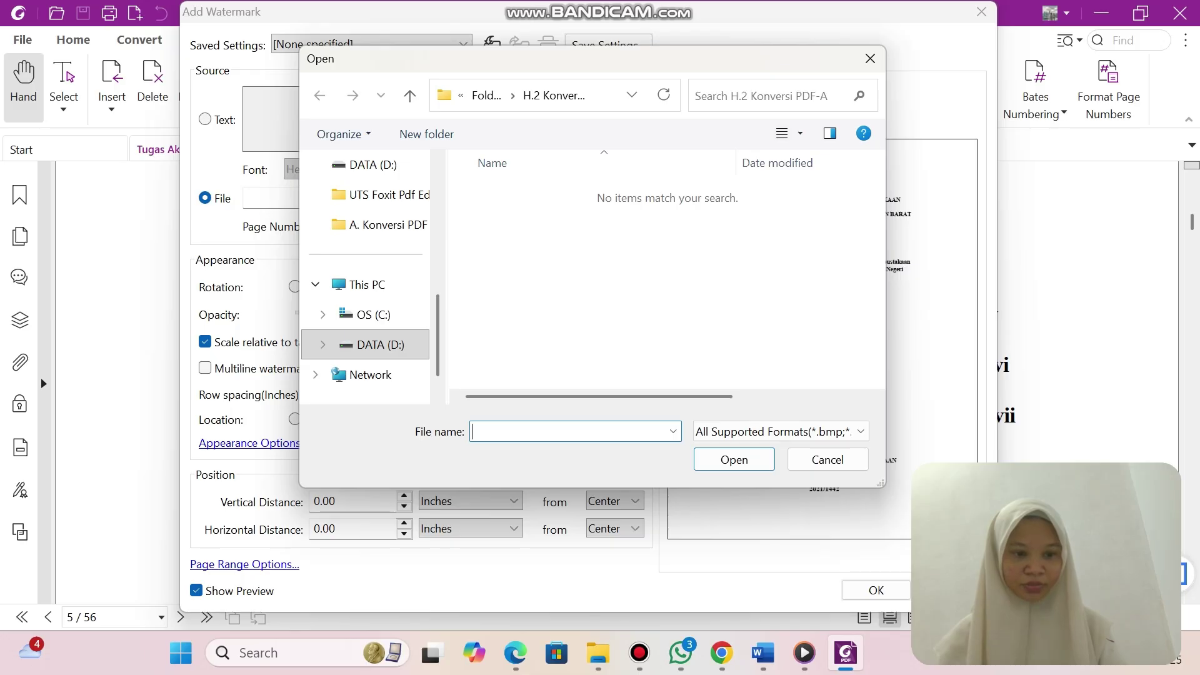
click(375, 345)
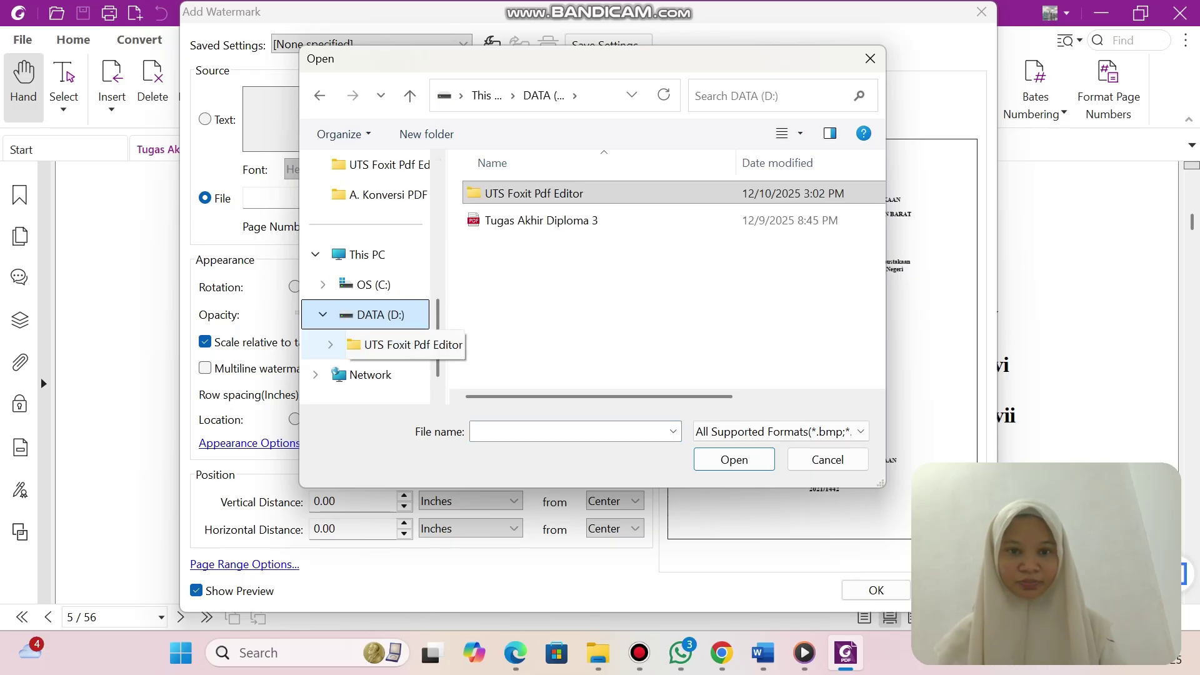
click(534, 194)
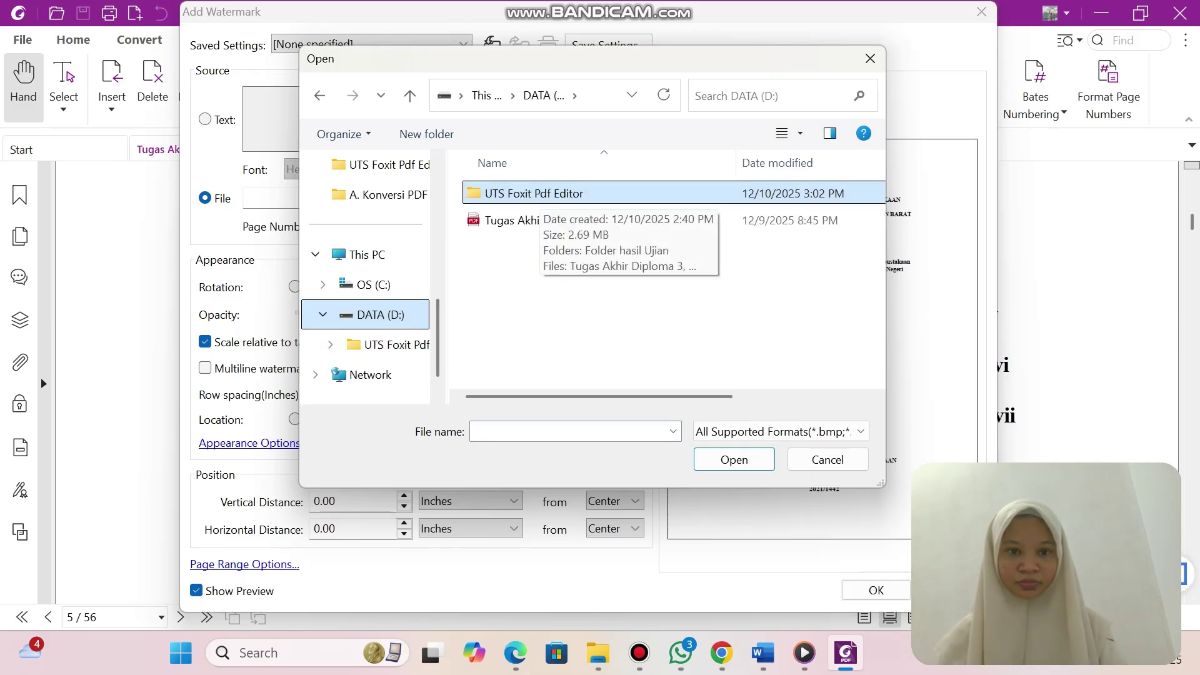
double_click(538, 195)
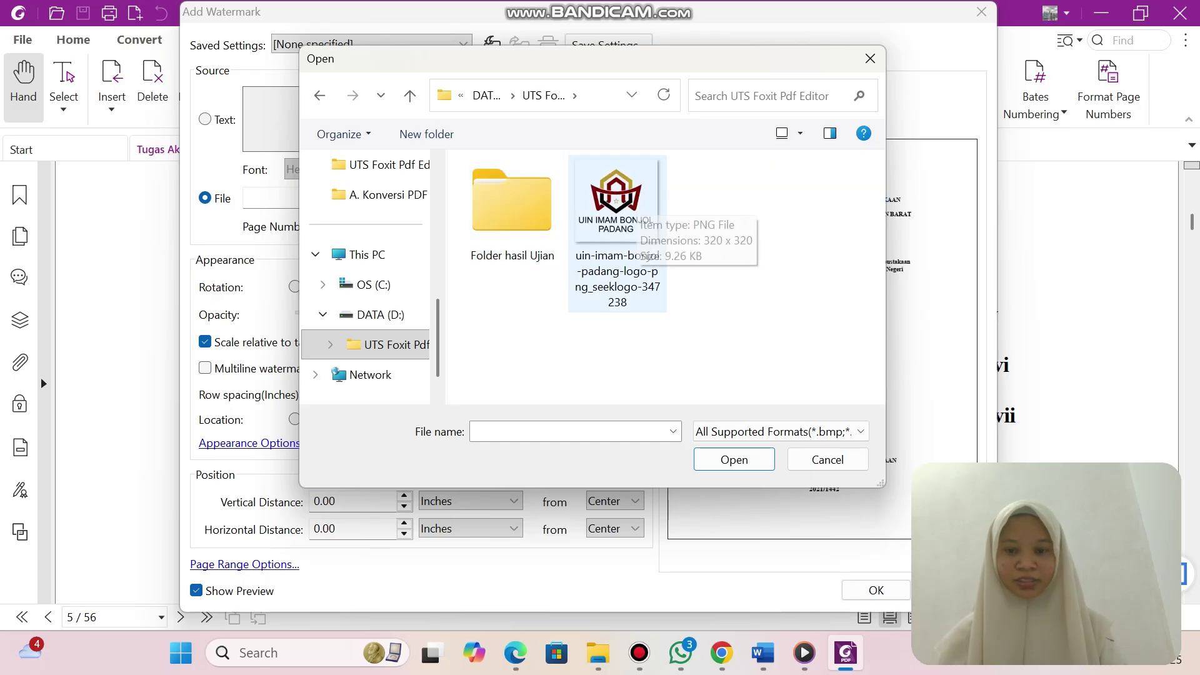
click(635, 201)
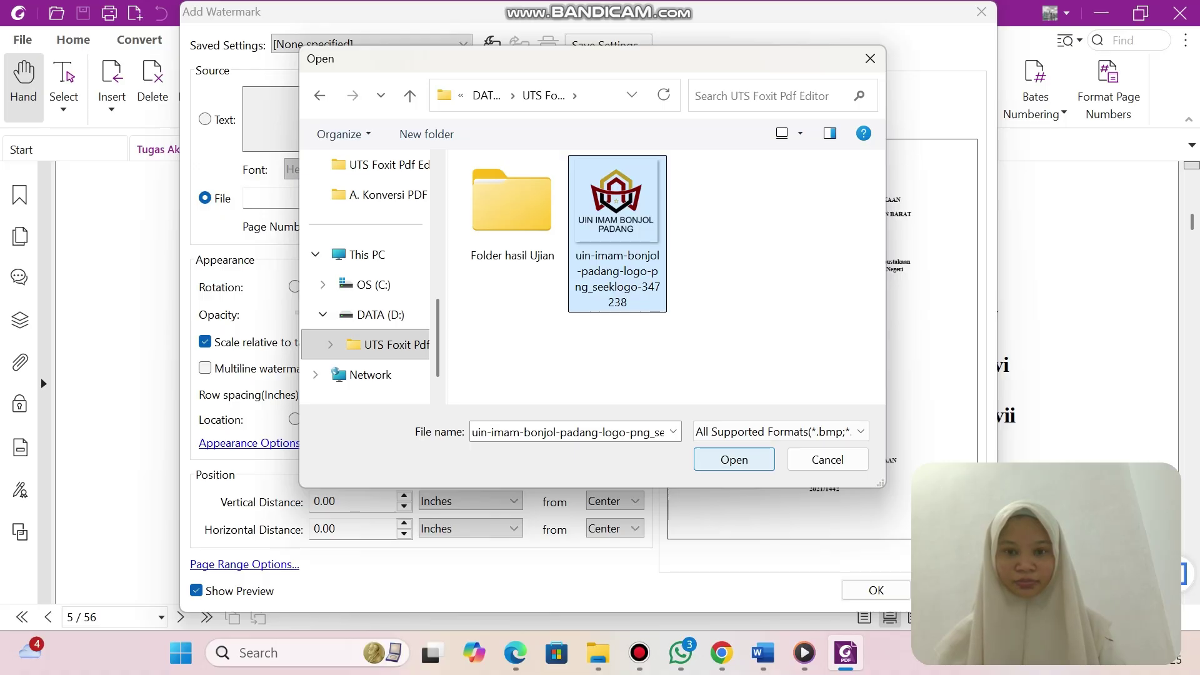
key(Return)
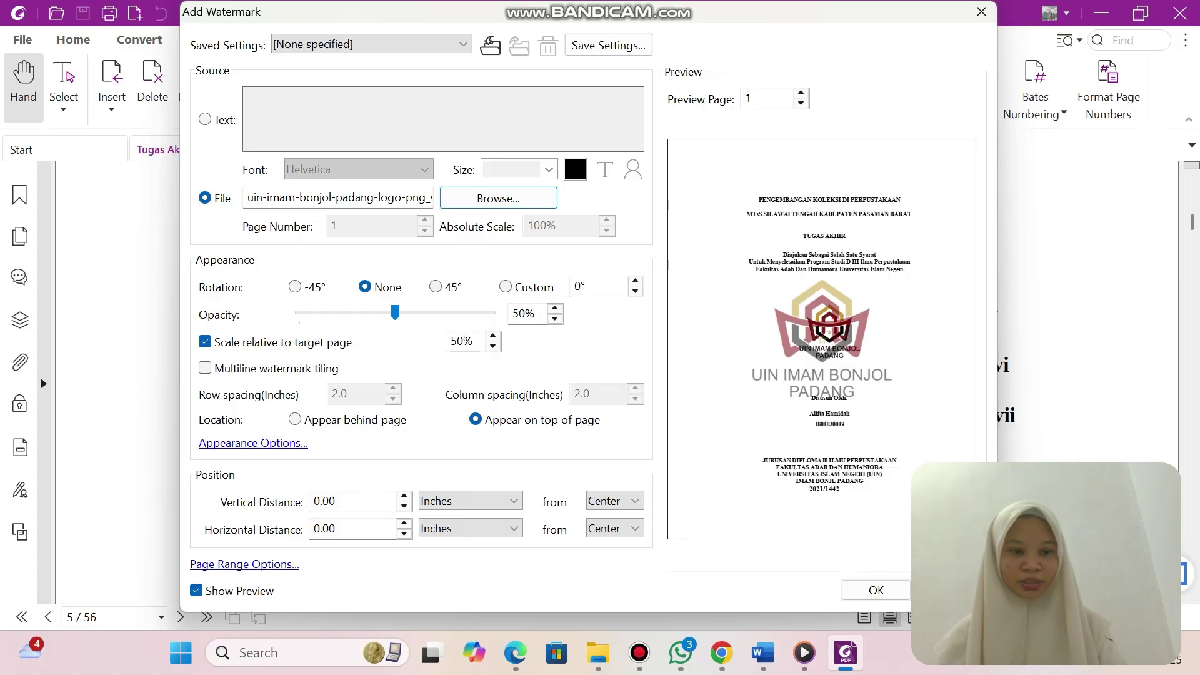
Lower the watermark opacity to 45%.
click(554, 318)
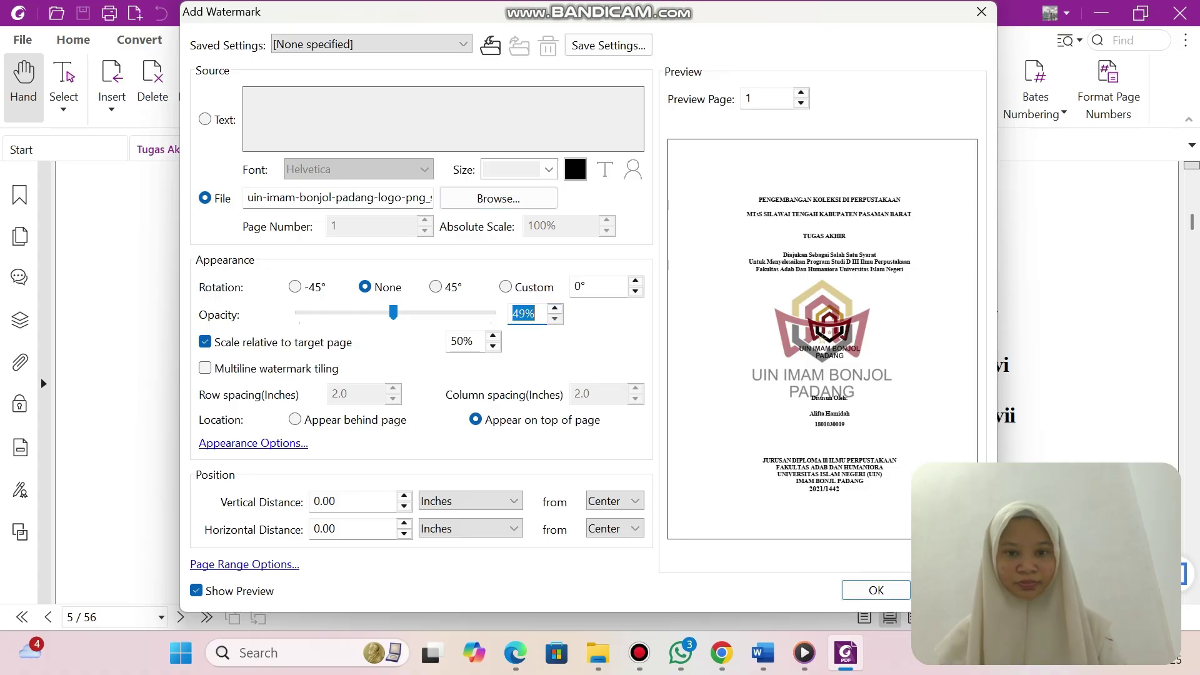
click(555, 319)
click(555, 318)
click(555, 319)
click(555, 319)
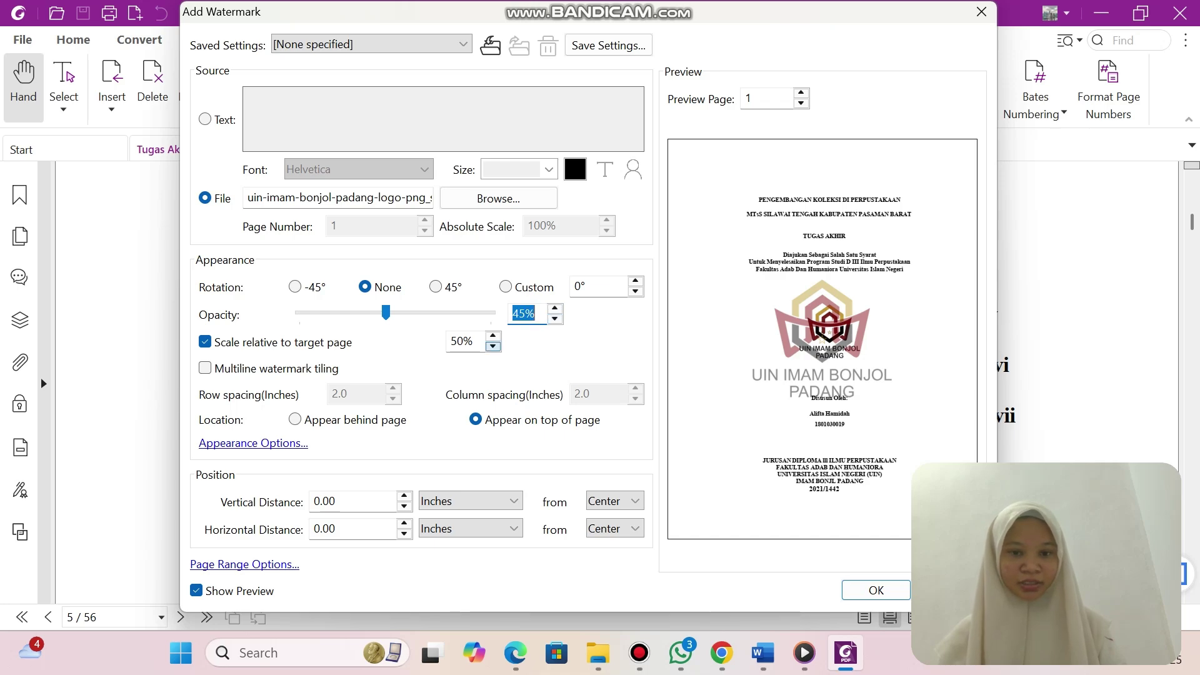
Shrink the watermark to 40% of the page and place it behind page content.
click(493, 345)
click(493, 345)
click(493, 346)
click(493, 346)
click(494, 346)
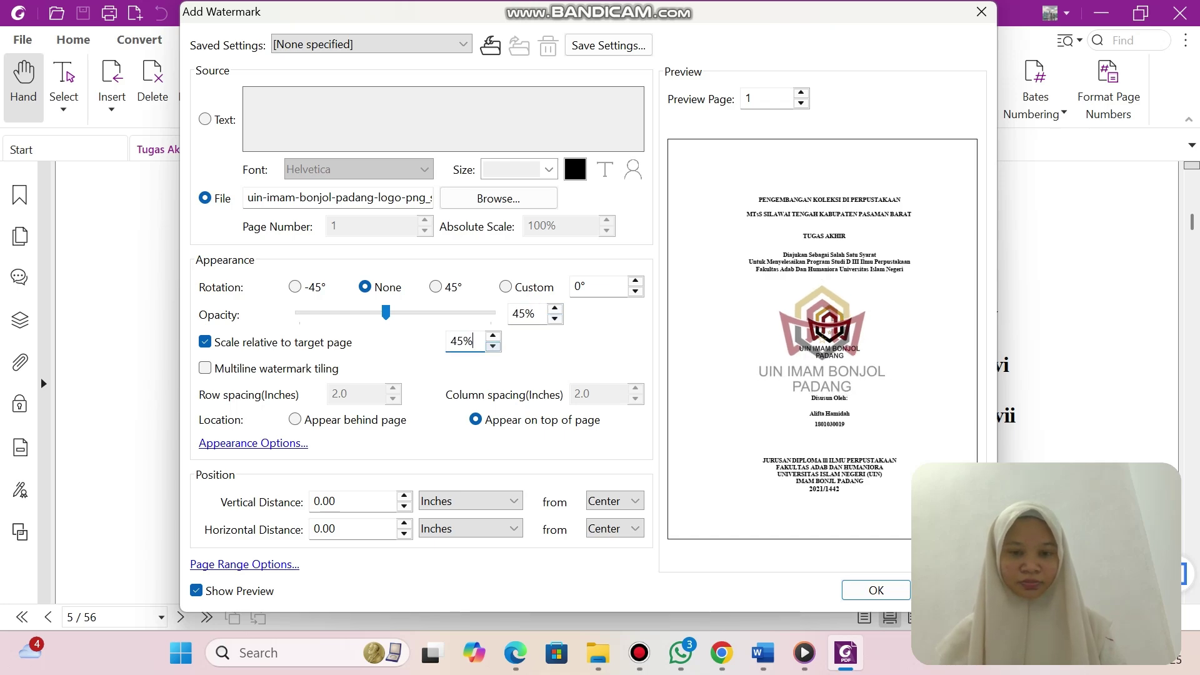
click(493, 346)
click(494, 346)
click(493, 346)
click(493, 346)
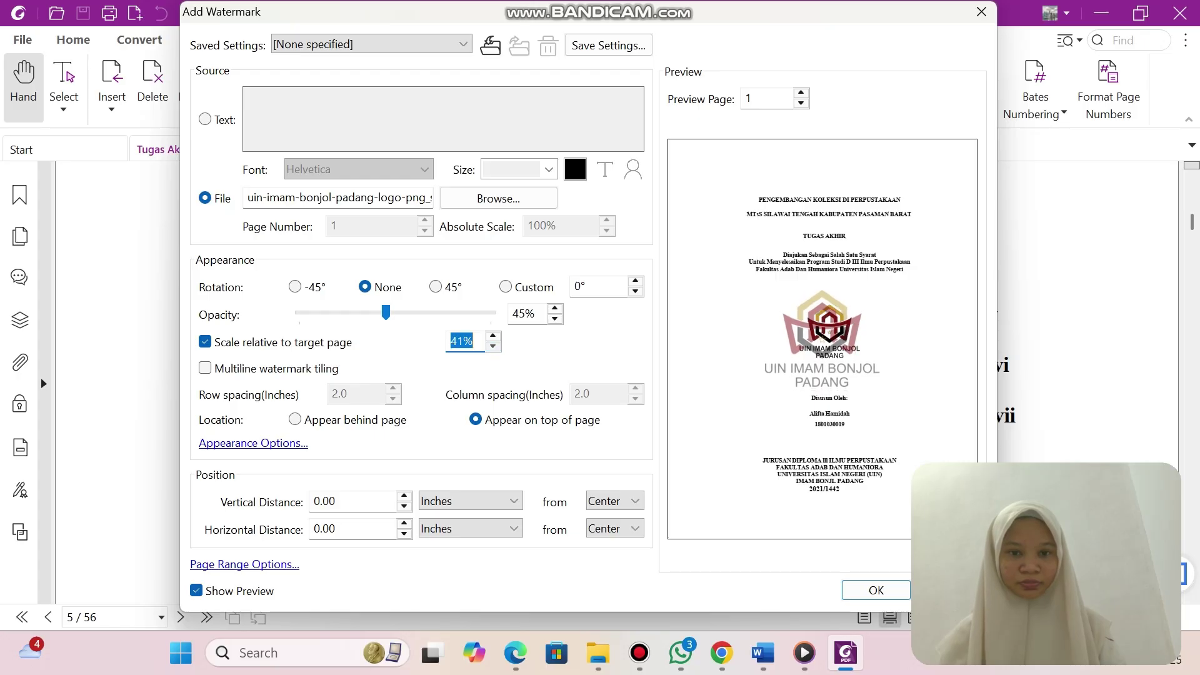
click(493, 345)
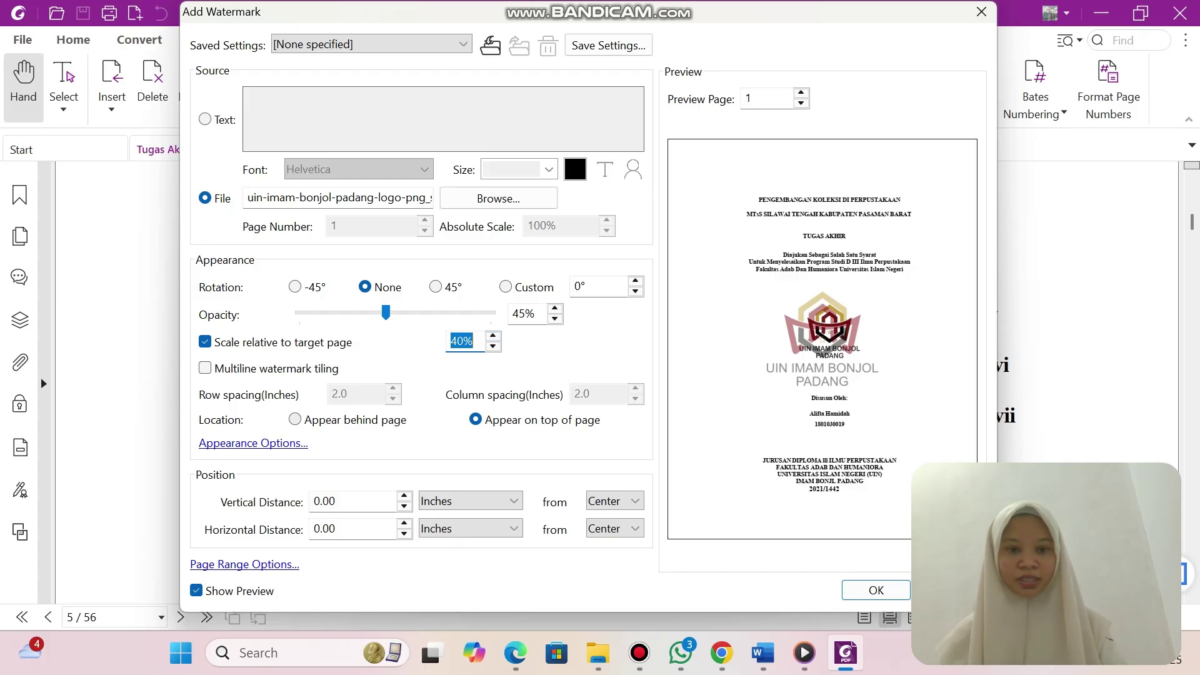
click(294, 419)
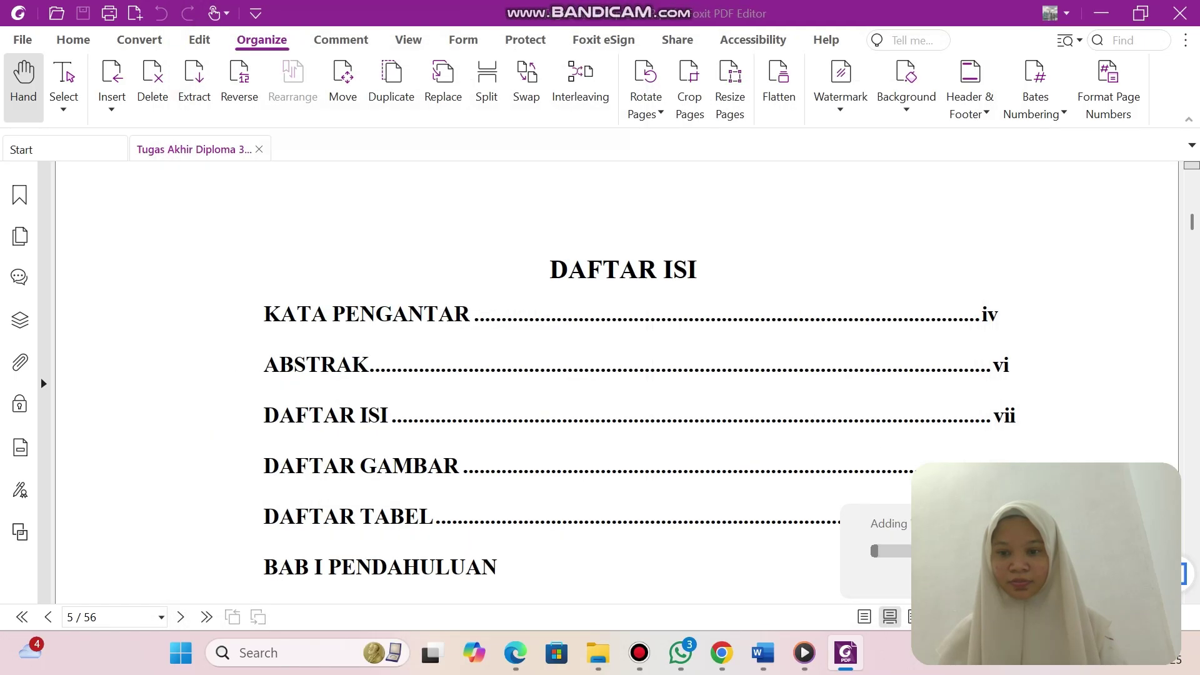
Apply the logo watermark and save the thesis PDF, then bring File Explorer forward.
click(877, 590)
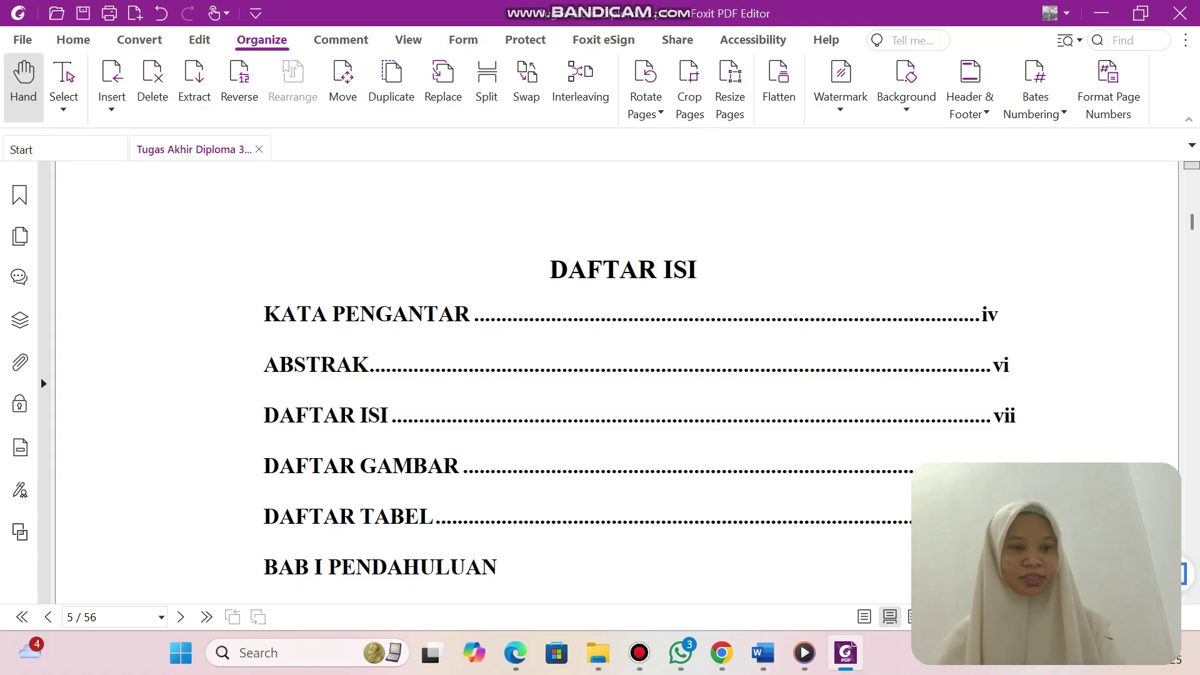
click(23, 39)
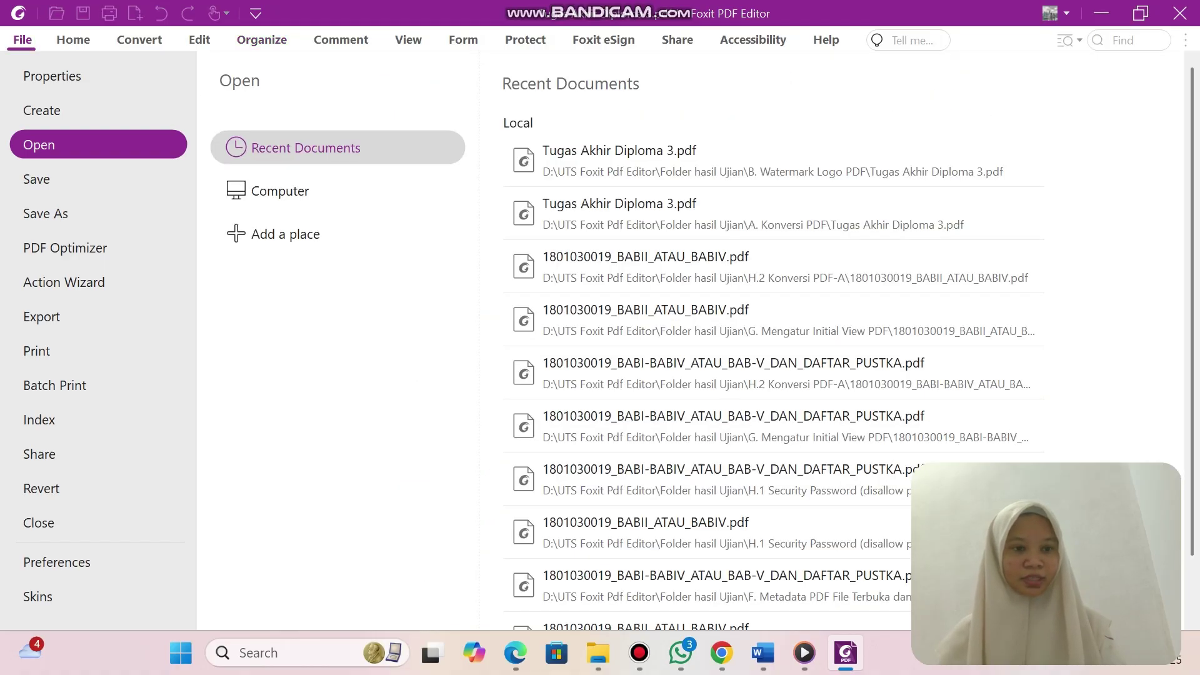
click(37, 179)
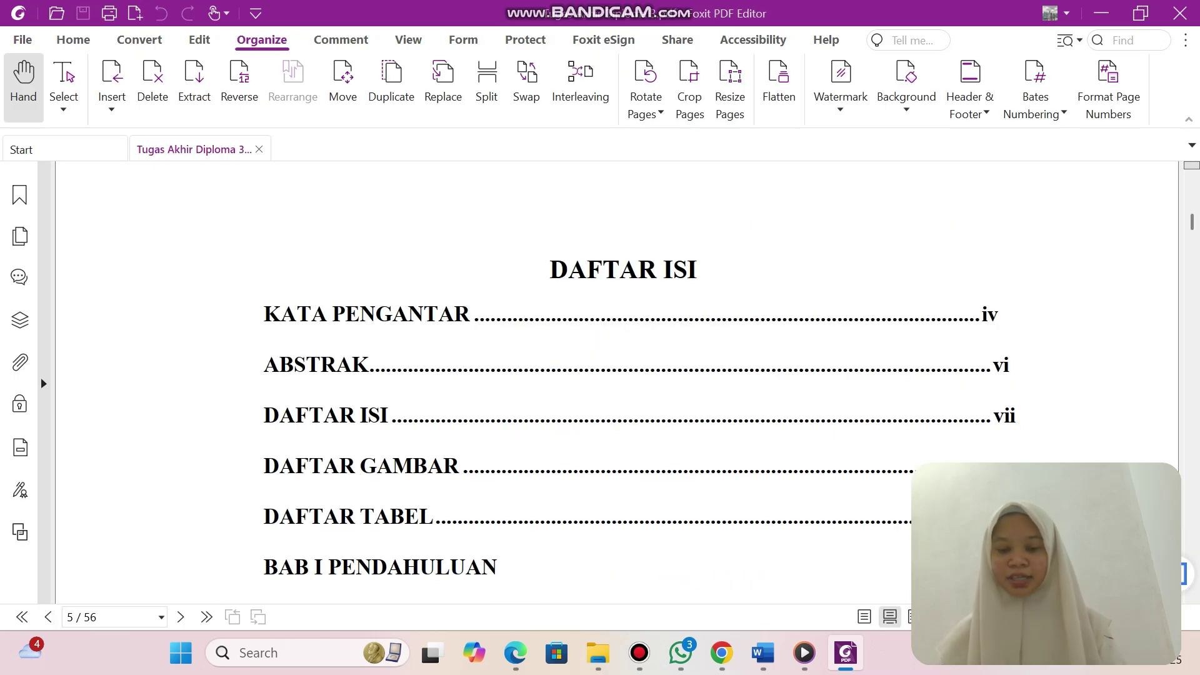
mouse_move(598, 652)
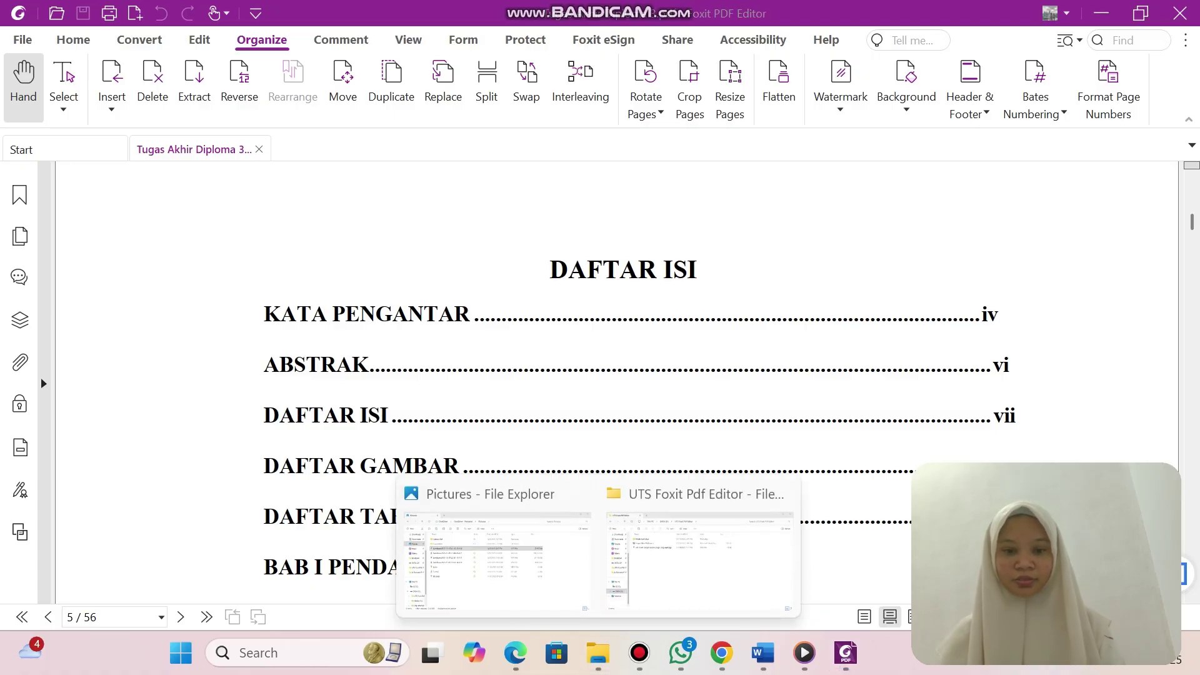
click(550, 495)
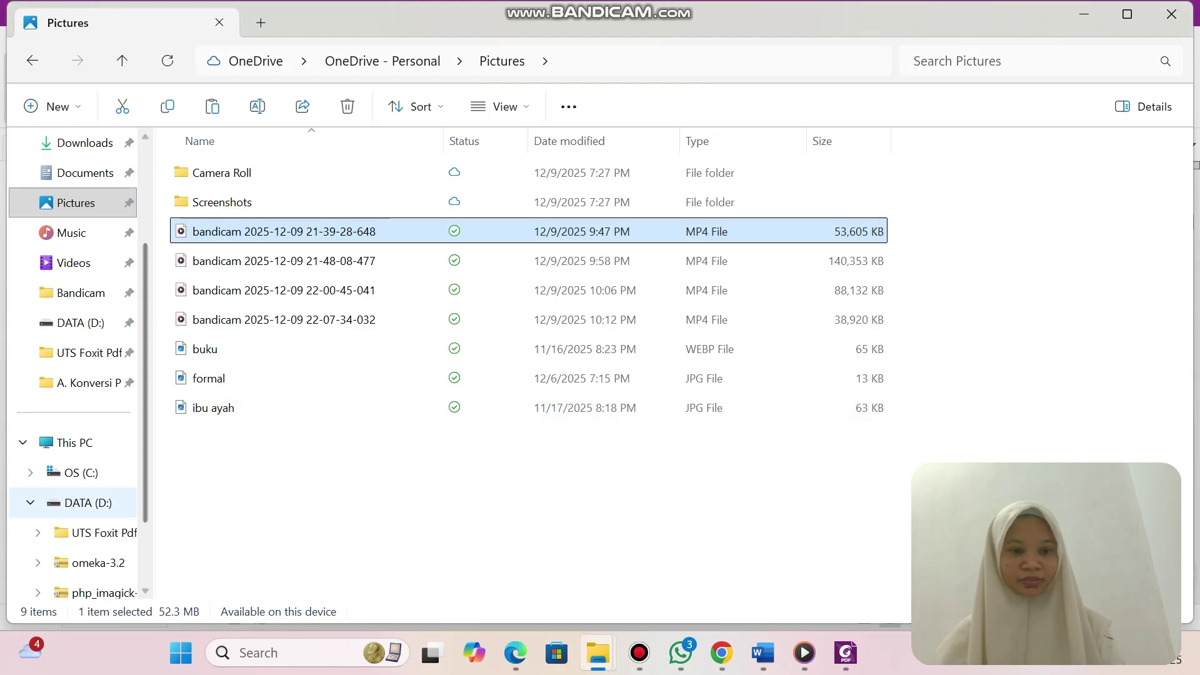
Copy the watermarked thesis PDF from the B. Watermark Logo PDF folder.
click(82, 503)
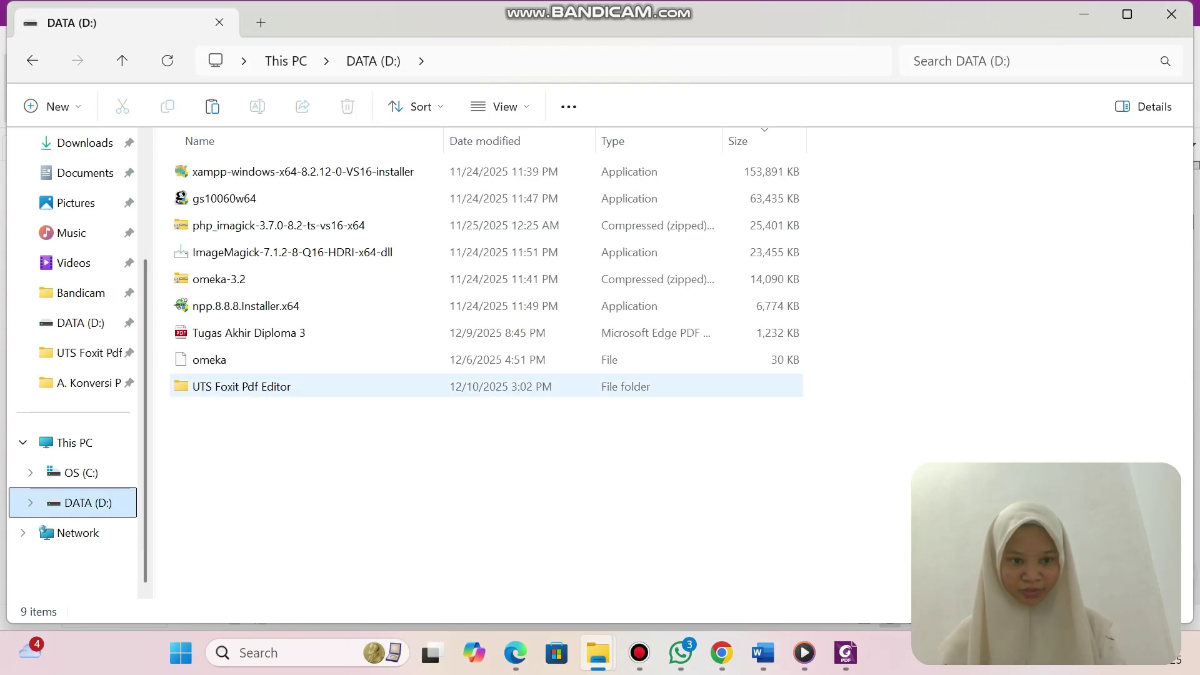
double_click(281, 387)
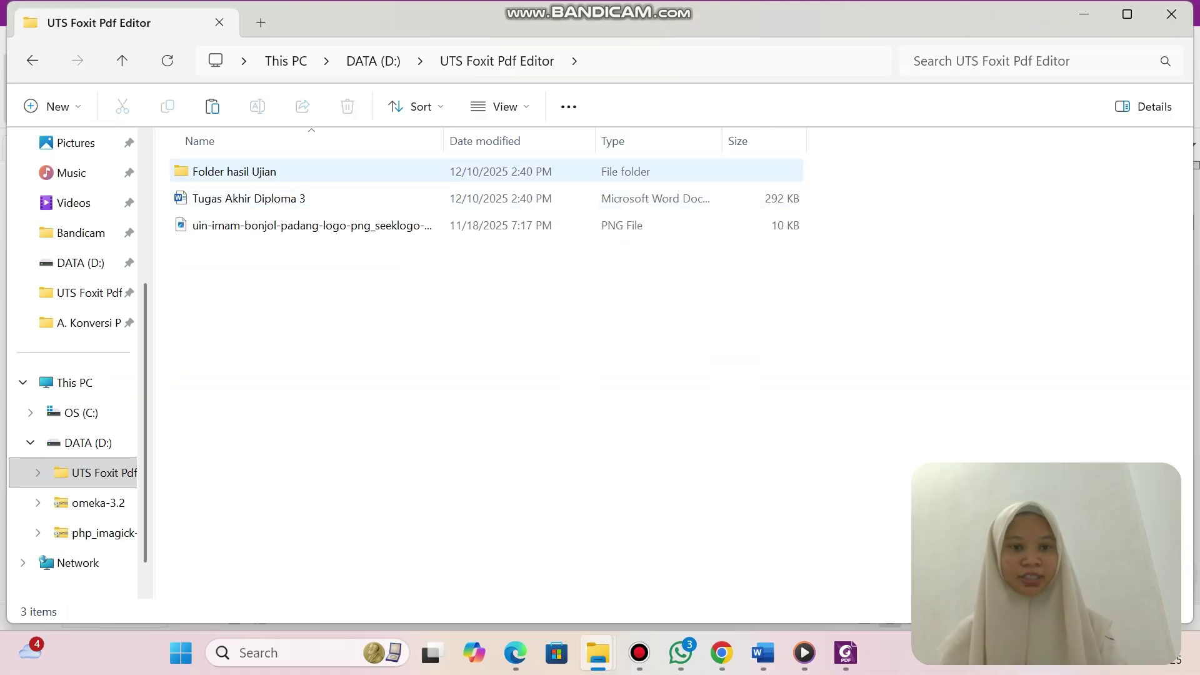
double_click(319, 171)
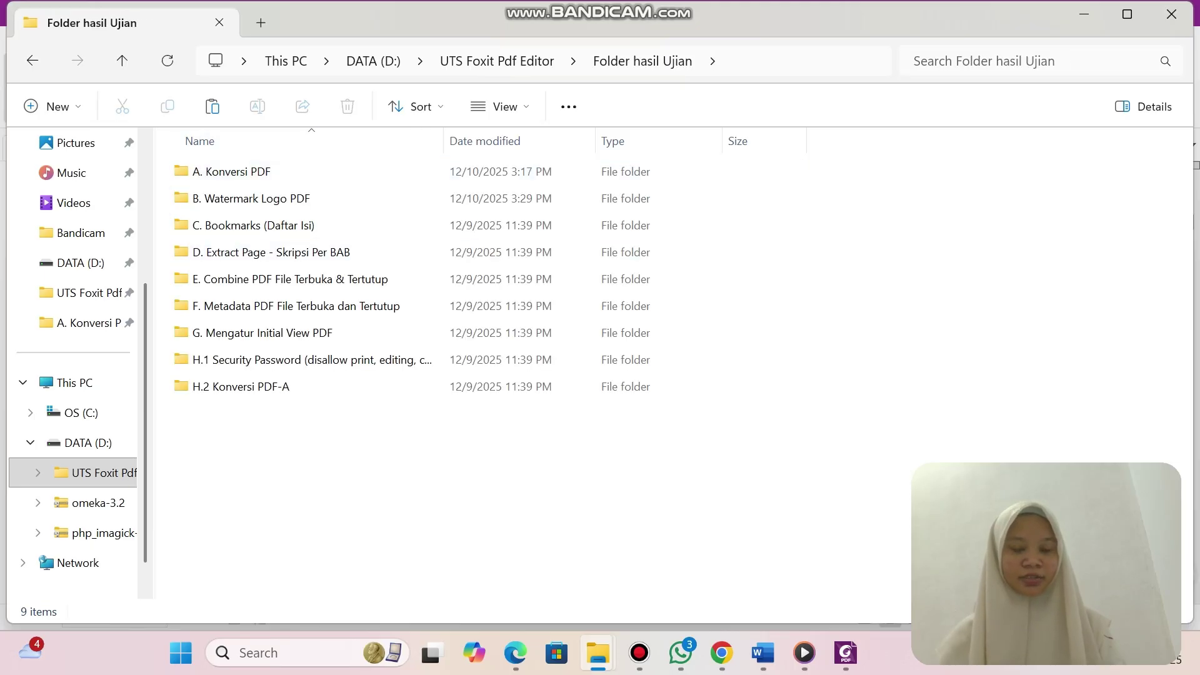
double_click(306, 198)
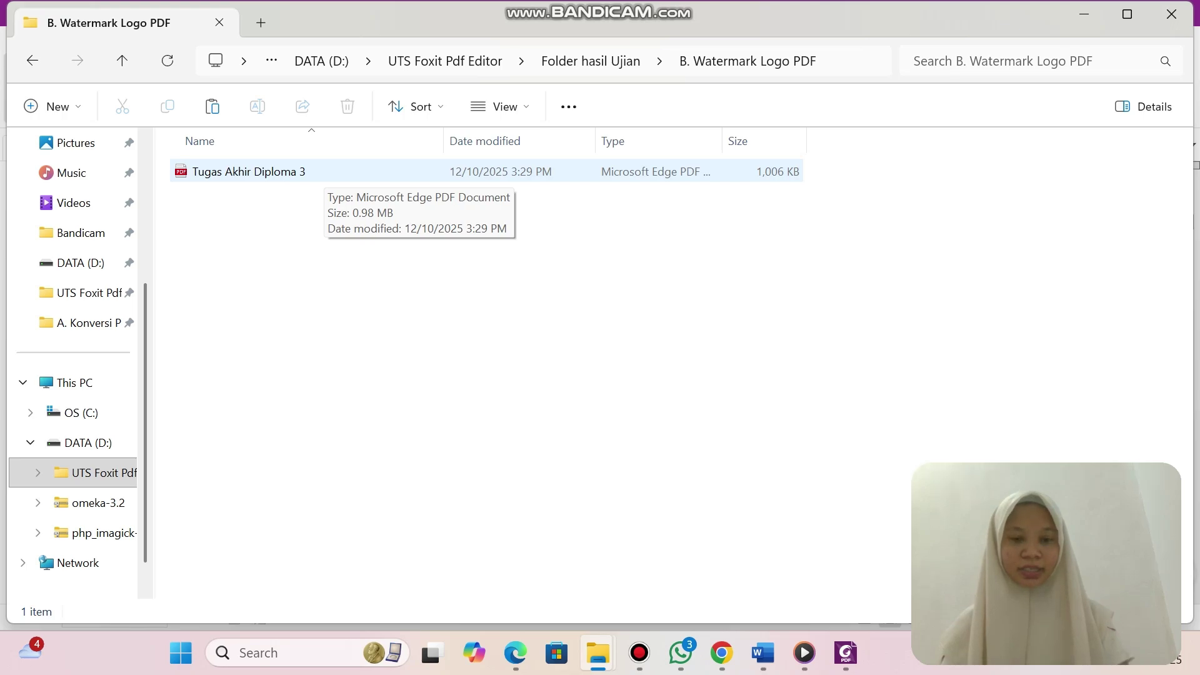
right_click(326, 188)
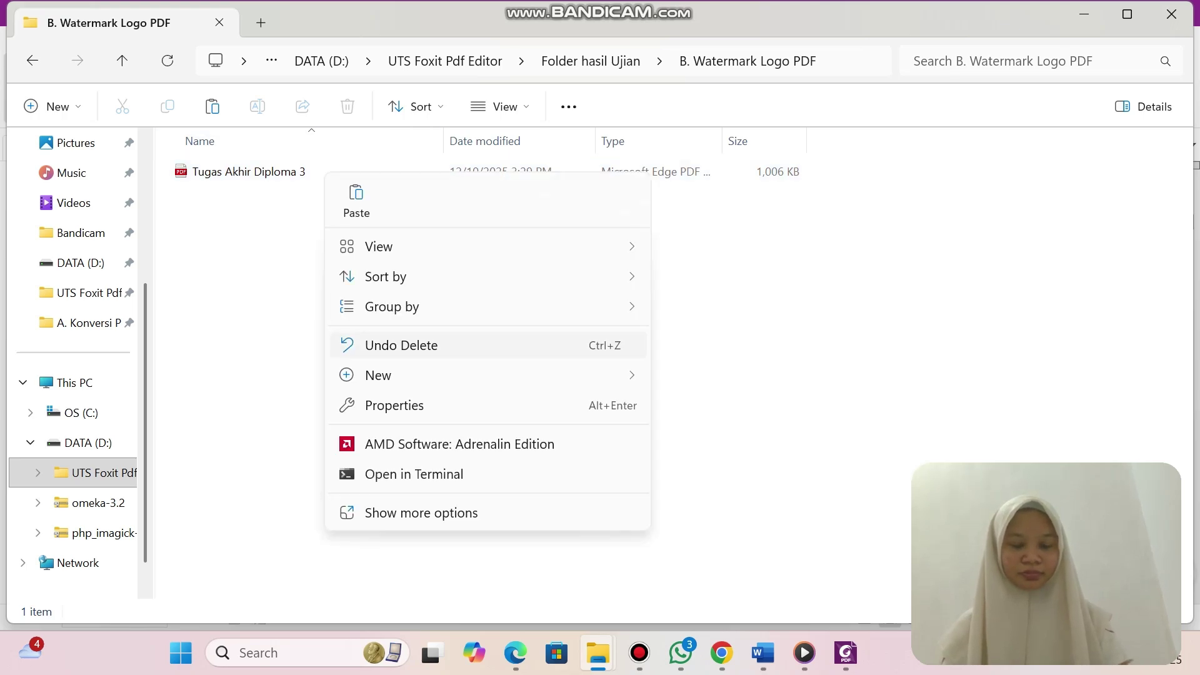
click(261, 305)
drag(260, 305, 321, 269)
click(249, 172)
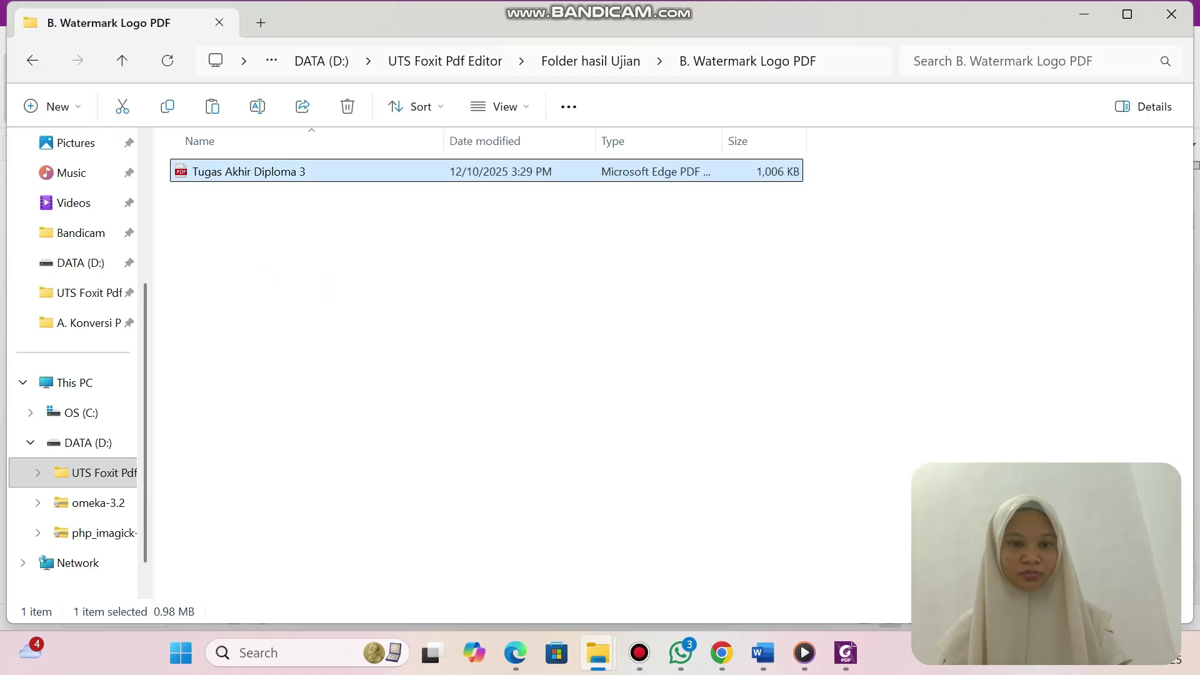
key(F2)
click(350, 257)
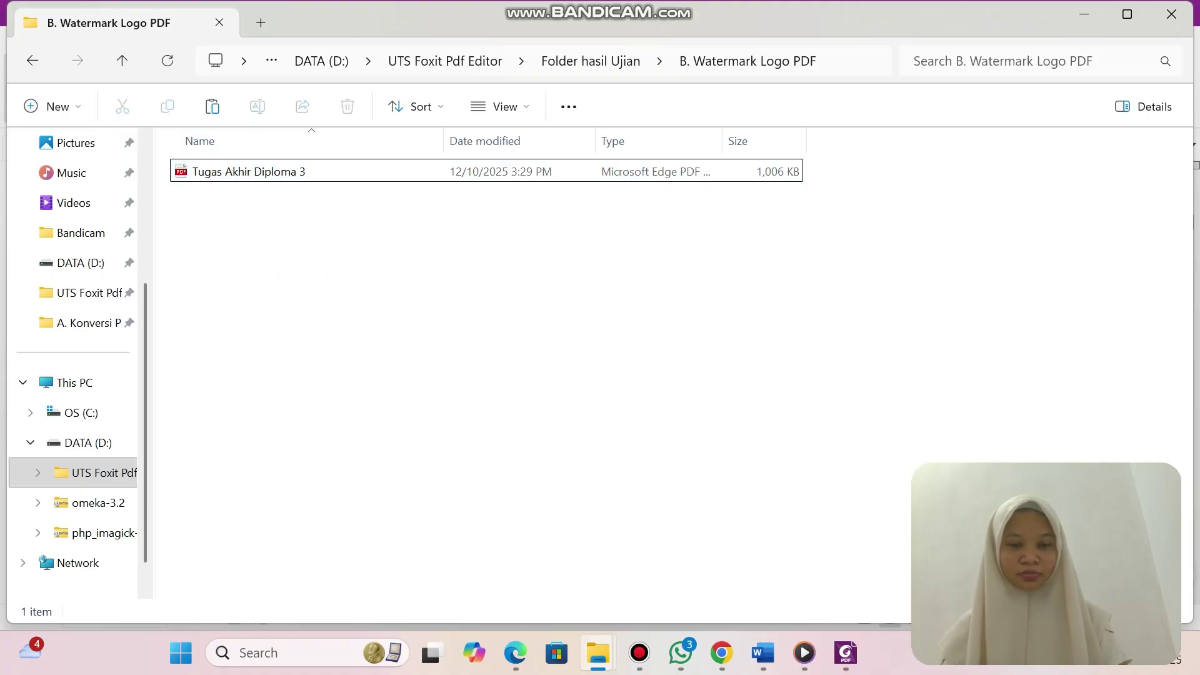
right_click(351, 171)
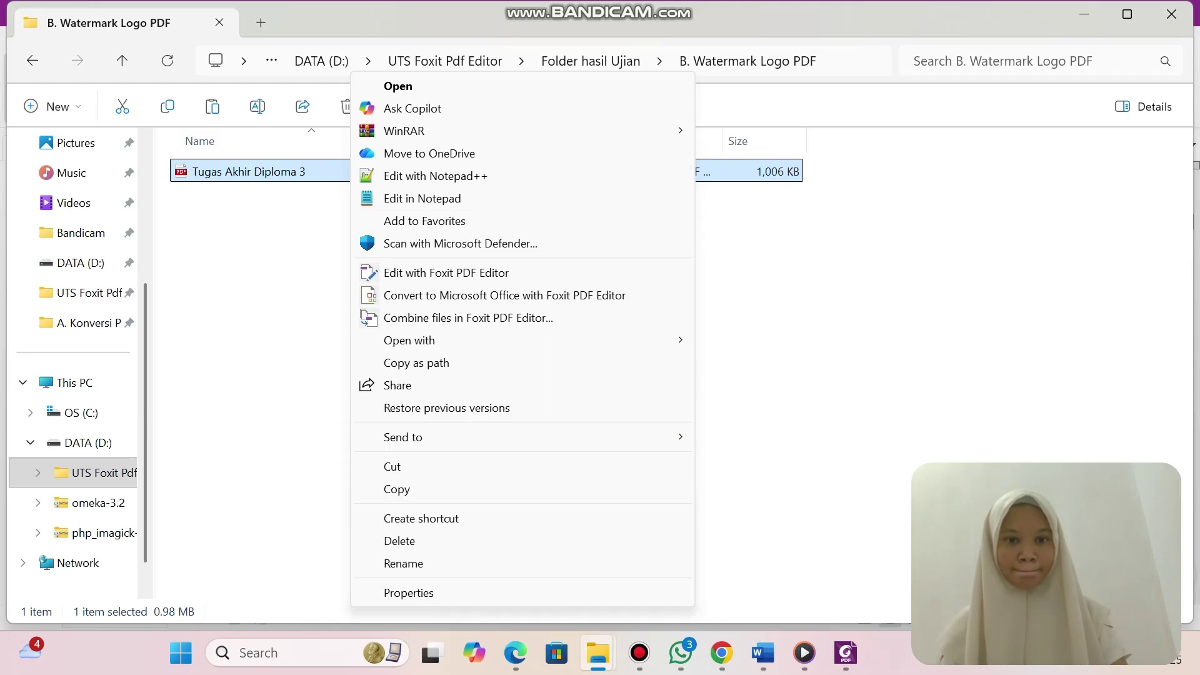
click(396, 489)
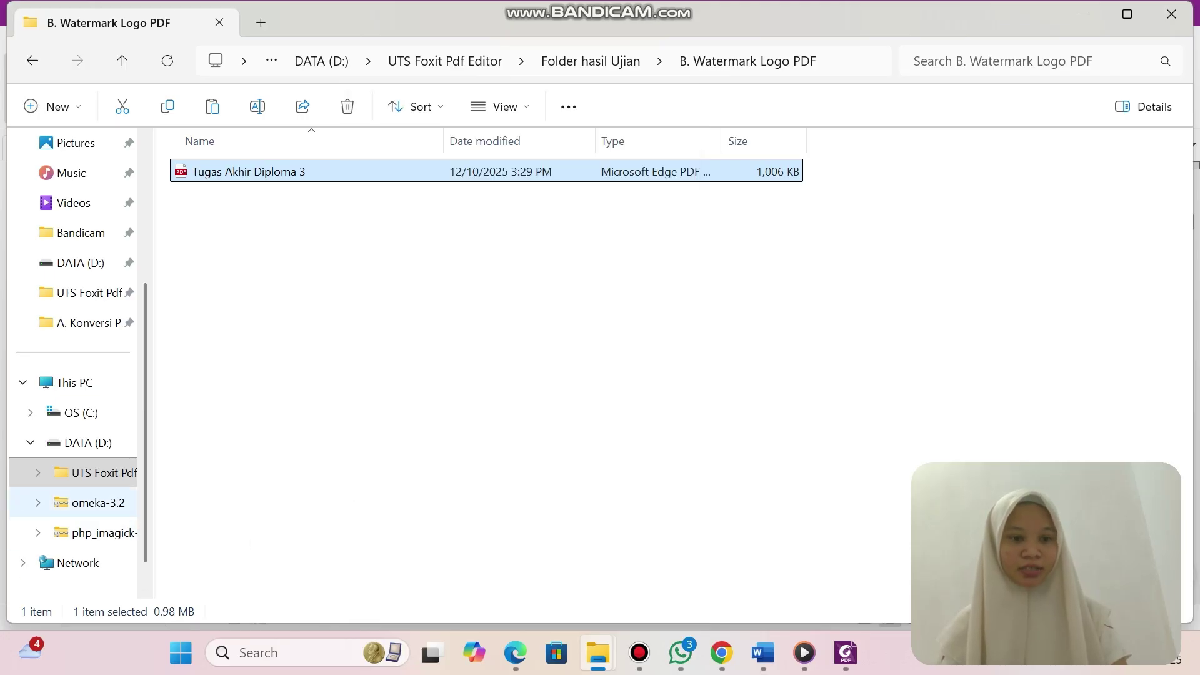
Paste the thesis PDF into Folder hasil Ujian > C. Bookmarks (Daftar Isi).
click(87, 442)
double_click(250, 386)
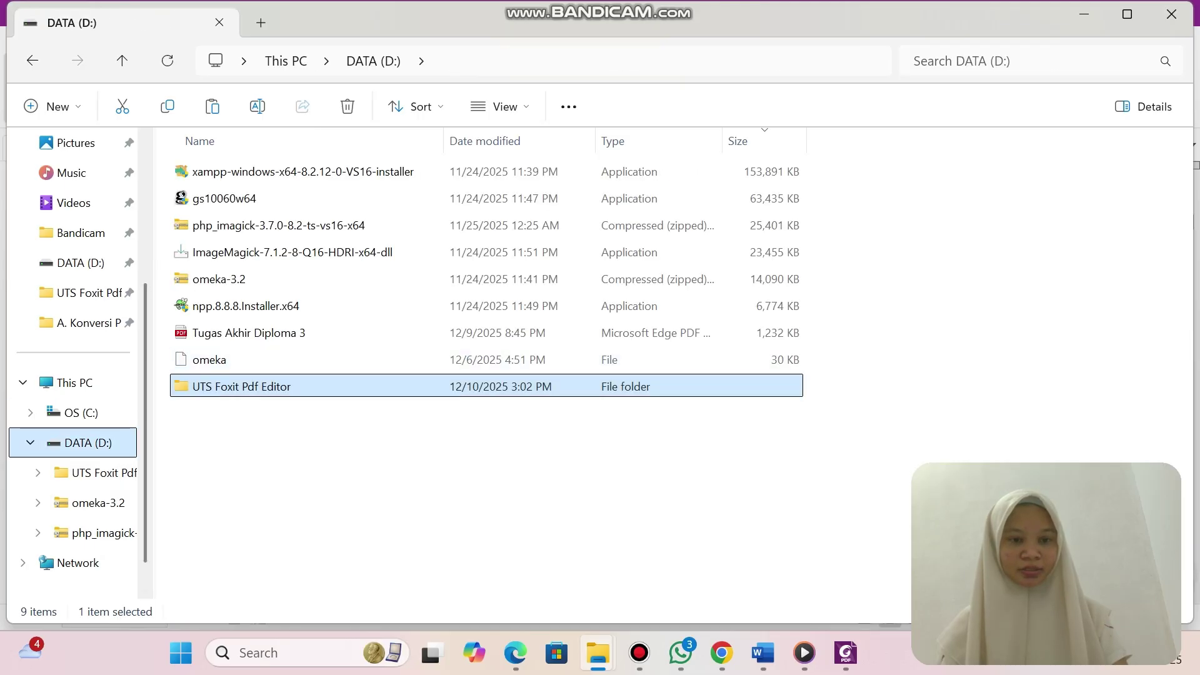
click(234, 172)
double_click(235, 171)
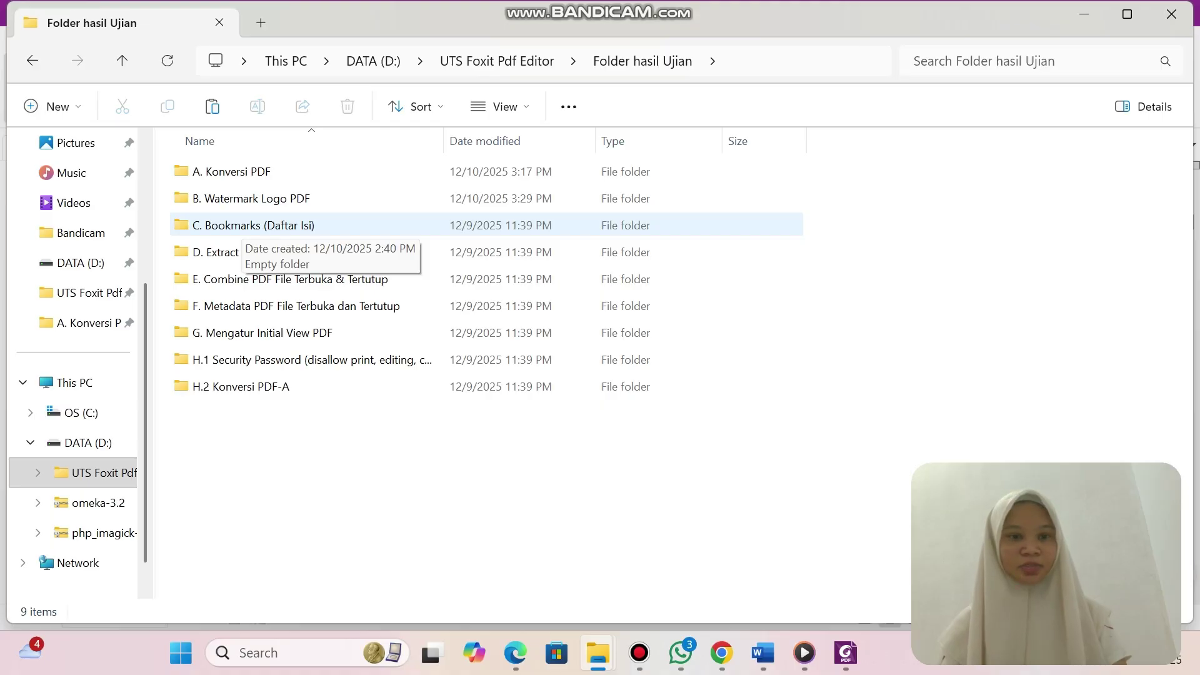
double_click(234, 225)
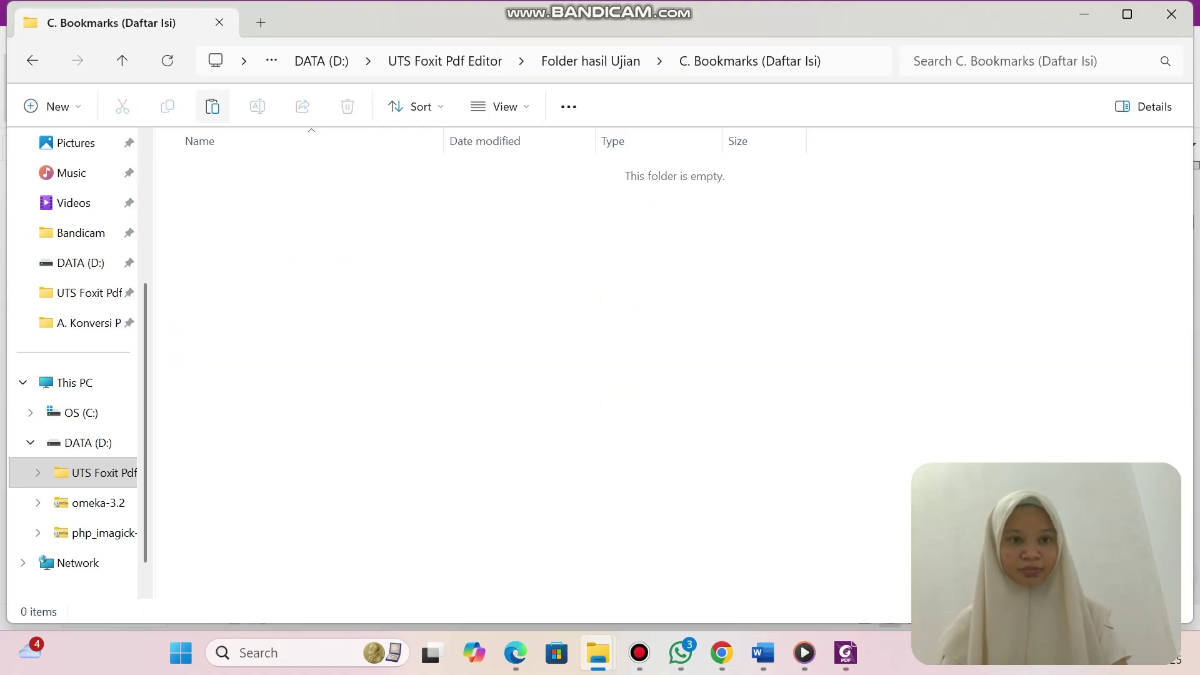
key(ctrl+v)
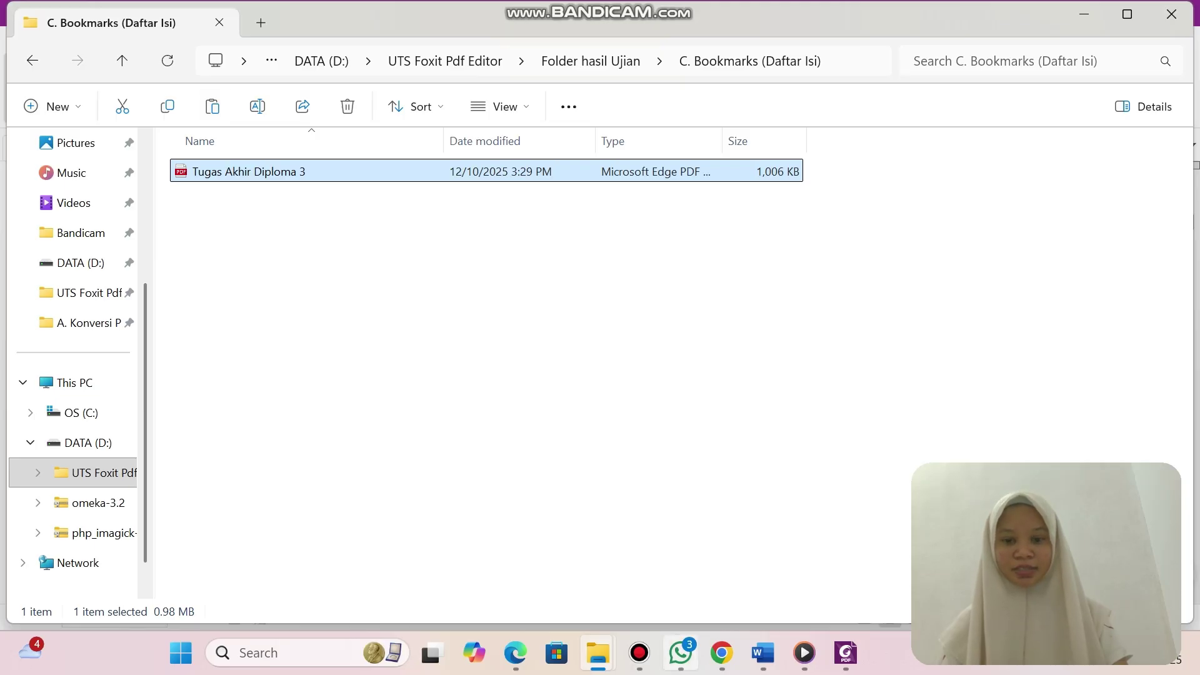
click(639, 652)
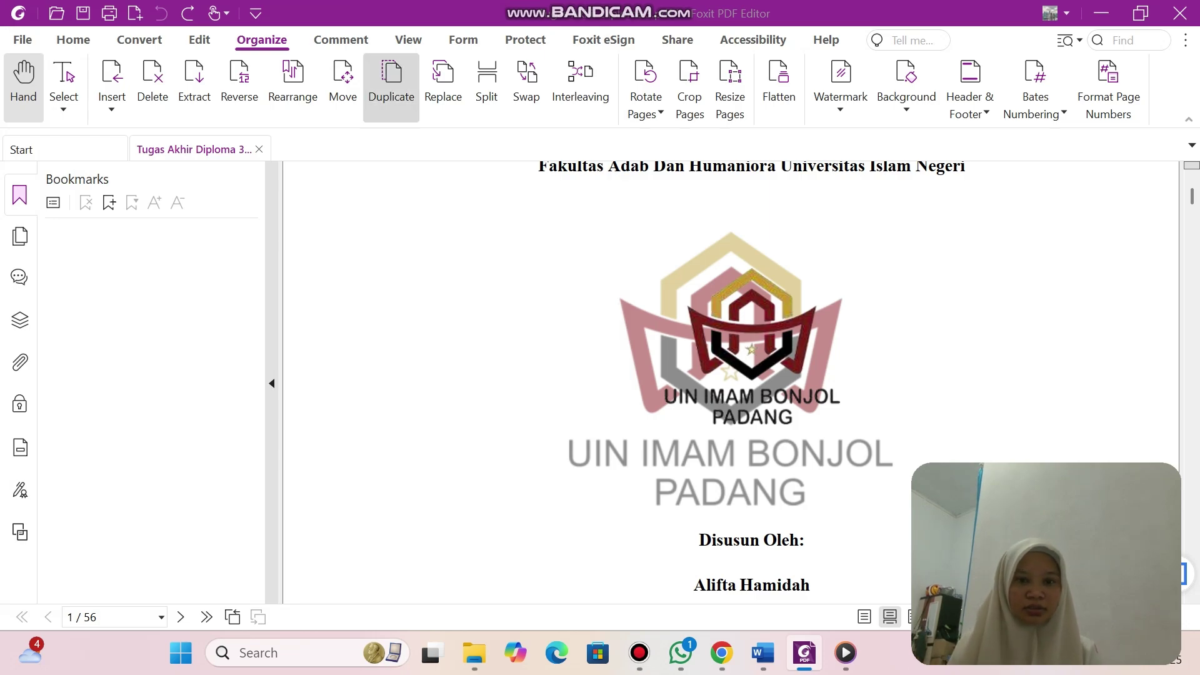
Add a cover-page bookmark named HALAMAN SAMPUL.
scroll(731, 381, up, 5)
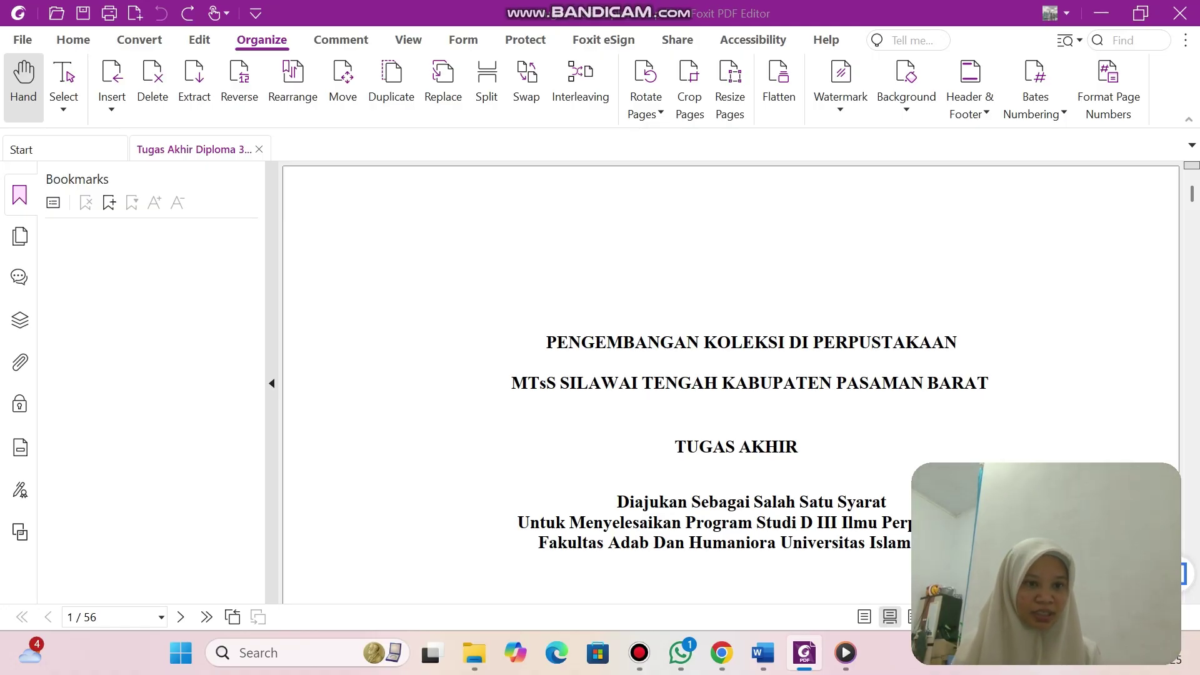
key(ctrl+b)
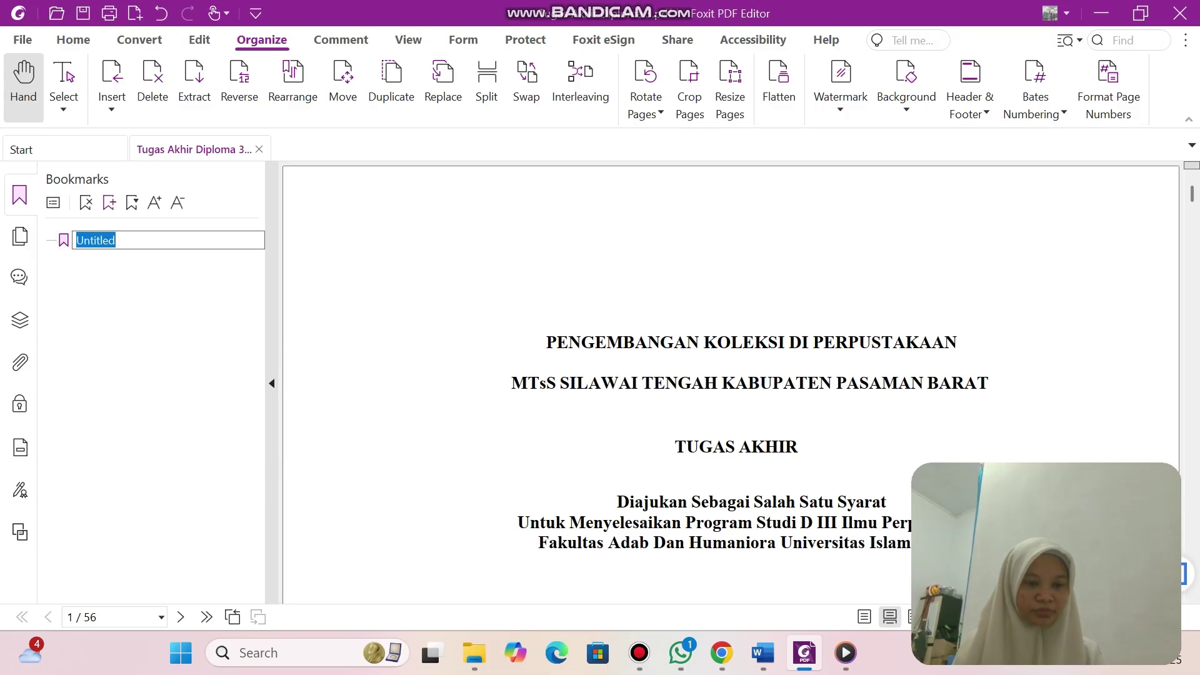
click(116, 240)
key(BackSpace)
key(BackSpace)
key(BackSpace)
key(BackSpace)
key(BackSpace)
key(BackSpace)
key(BackSpace)
key(BackSpace)
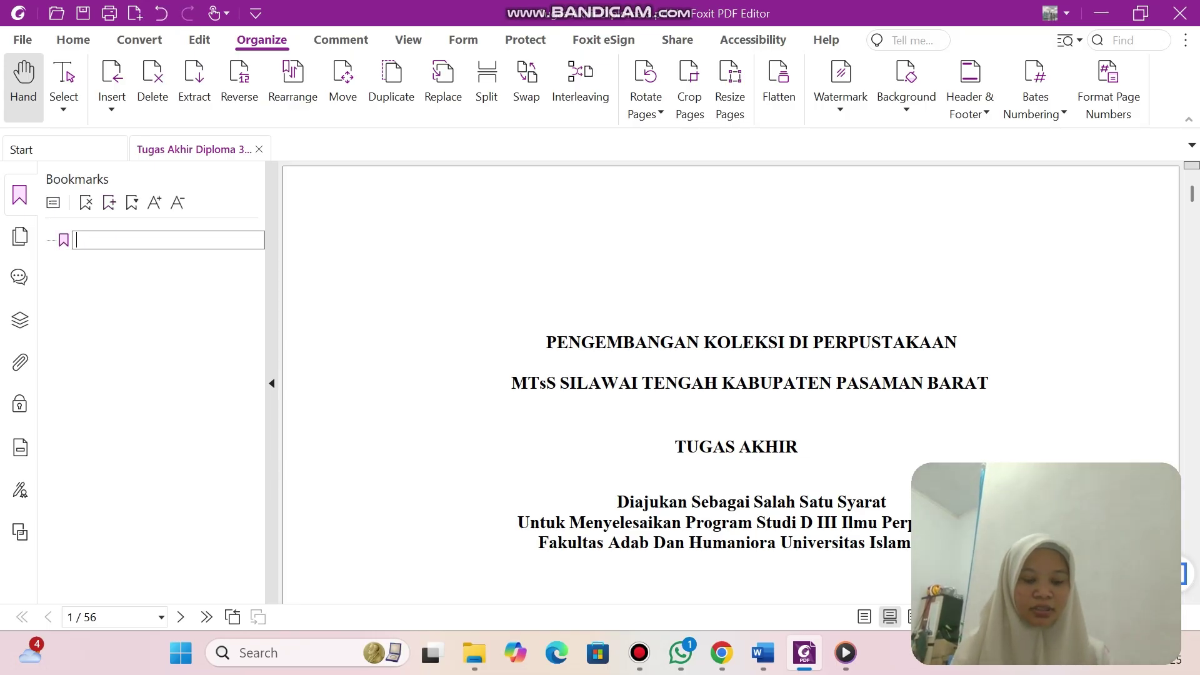
text(HALAMAN )
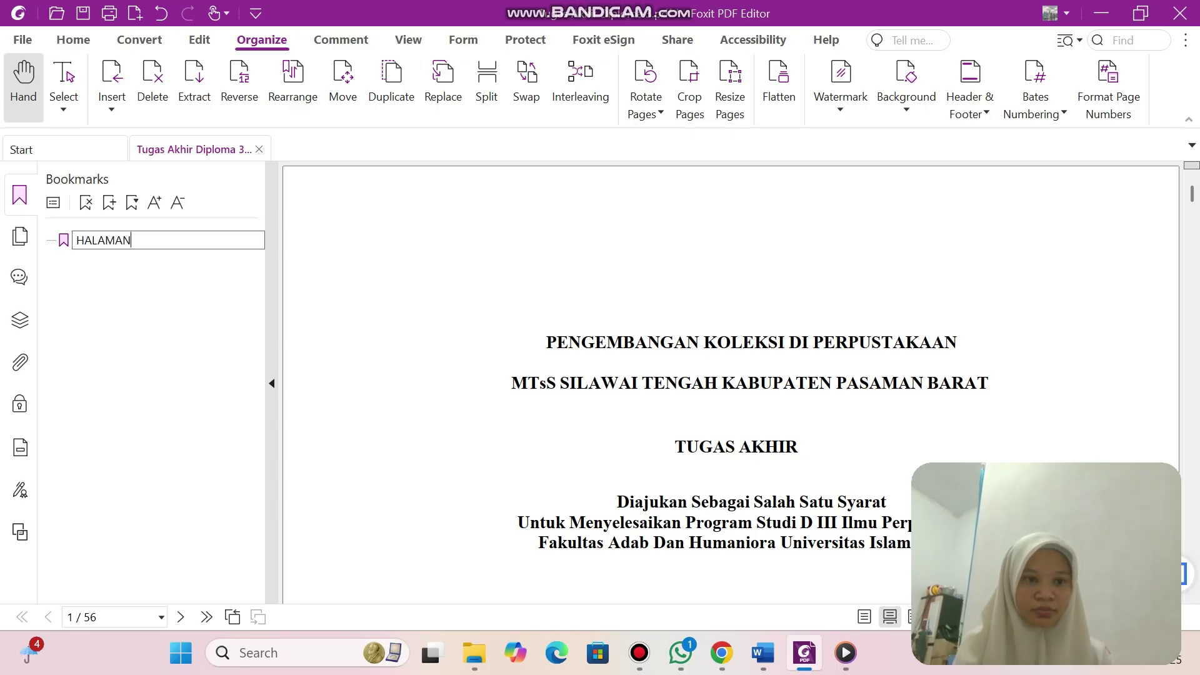
text(SAMPUL)
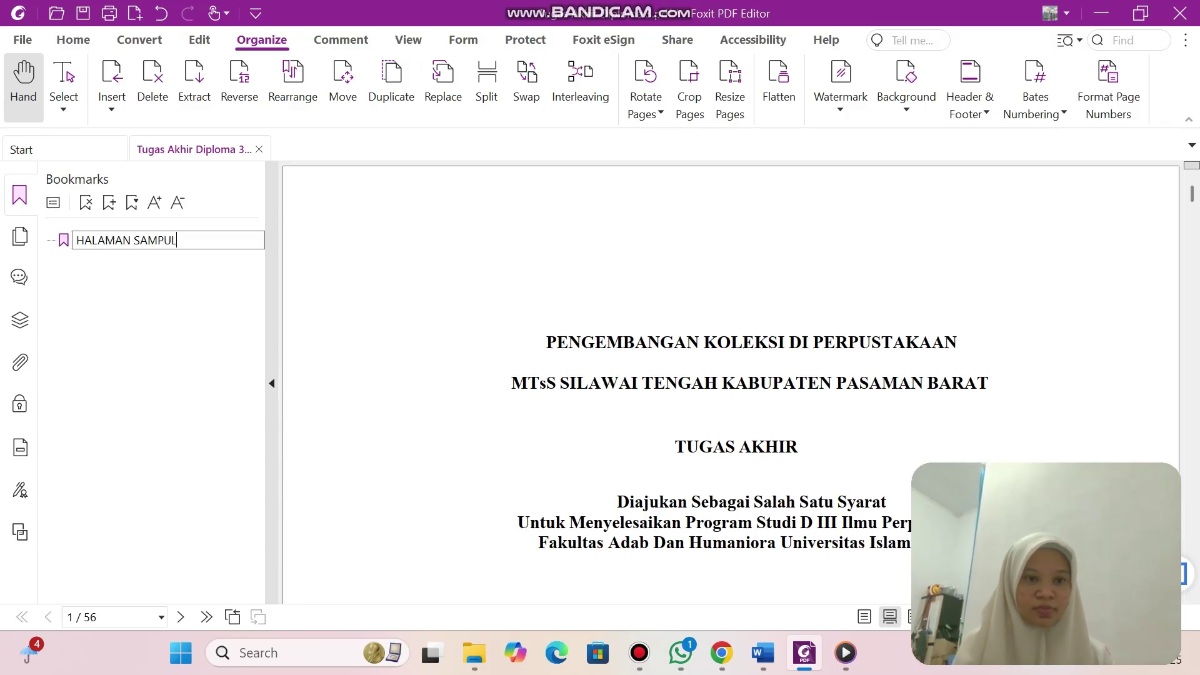
key(Return)
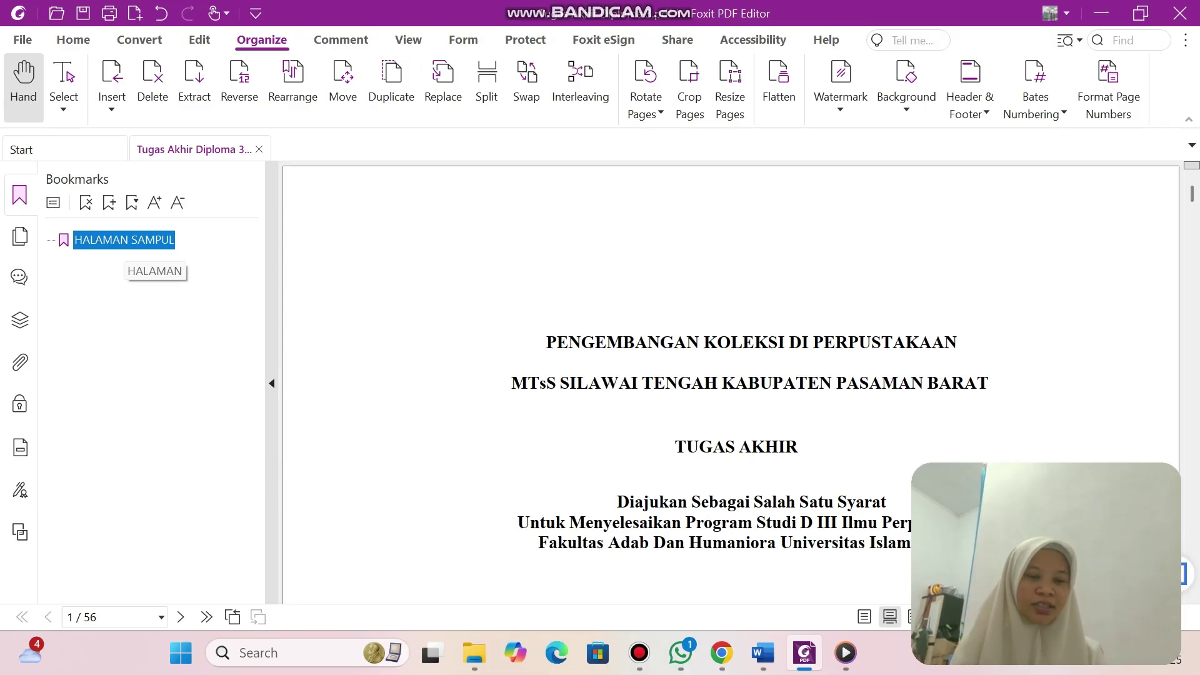
Add a bookmark for page 2 and type its name KATA PENGANTAR.
scroll(731, 381, down, 15)
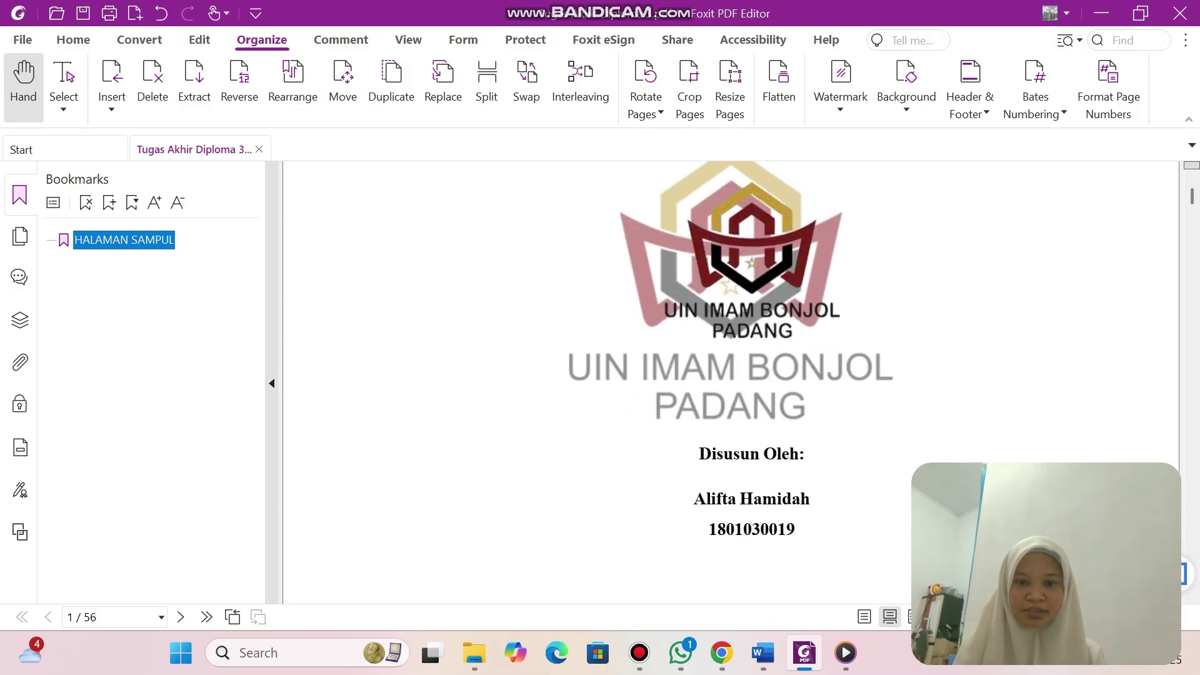
scroll(731, 381, up, 2)
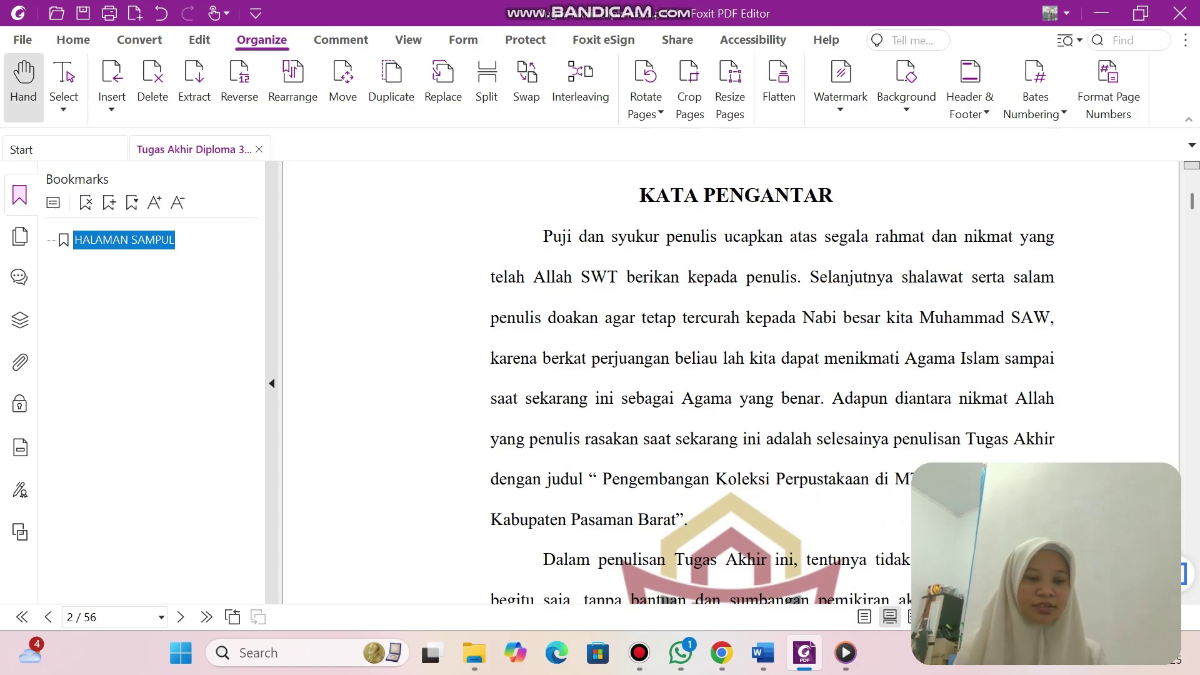
click(109, 202)
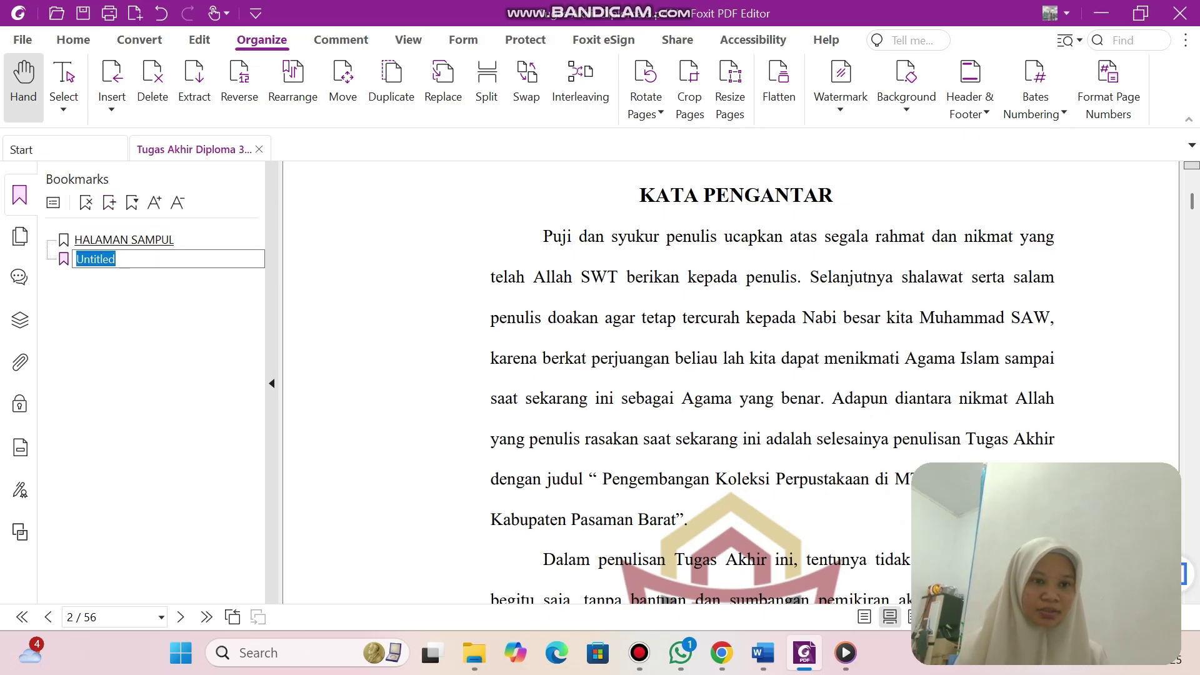
key(BackSpace)
text(K)
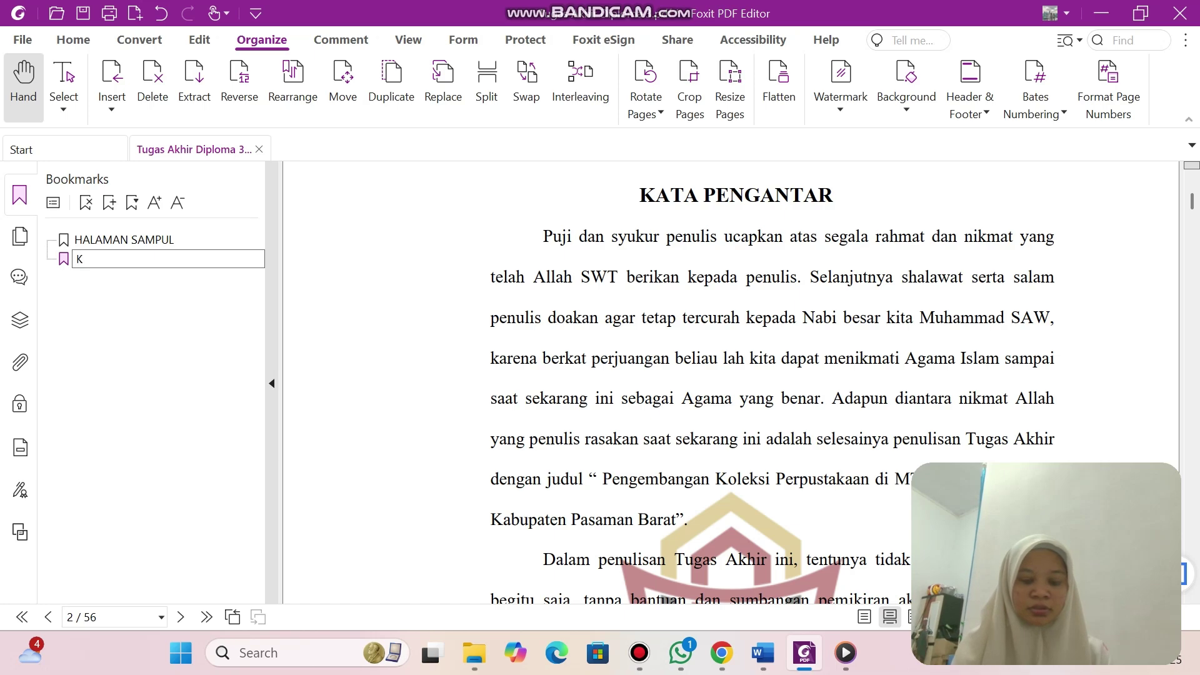
text(AT)
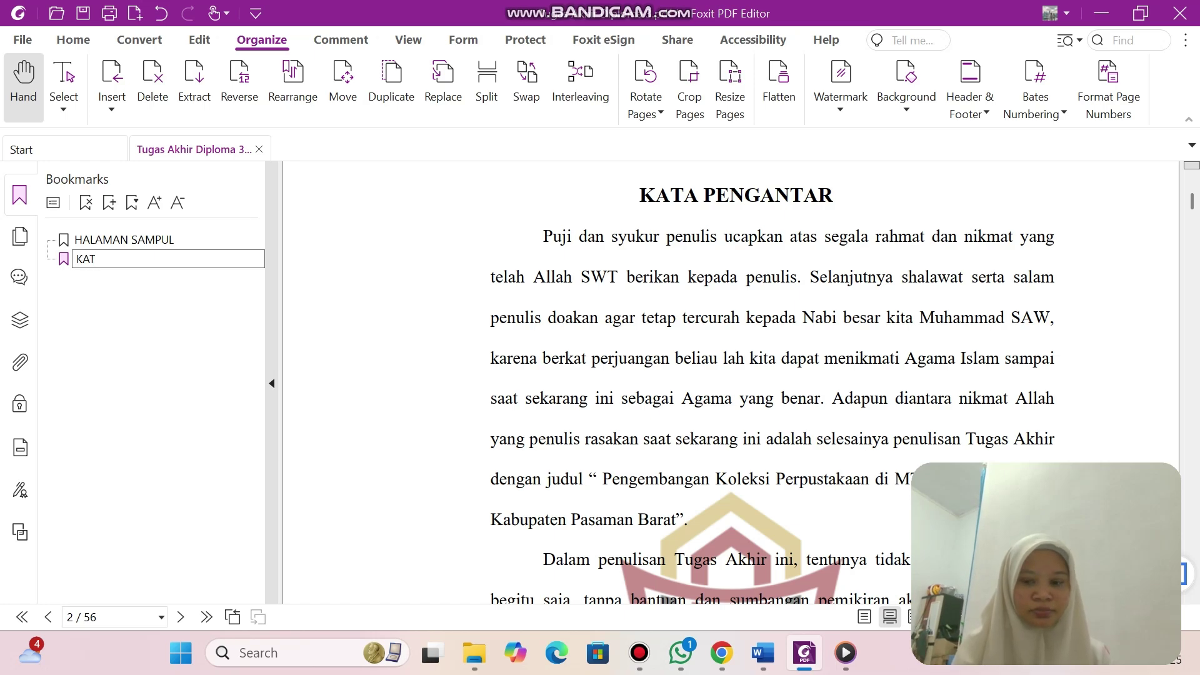
key(BackSpace)
key(BackSpace)
key(BackSpace)
text(KATA)
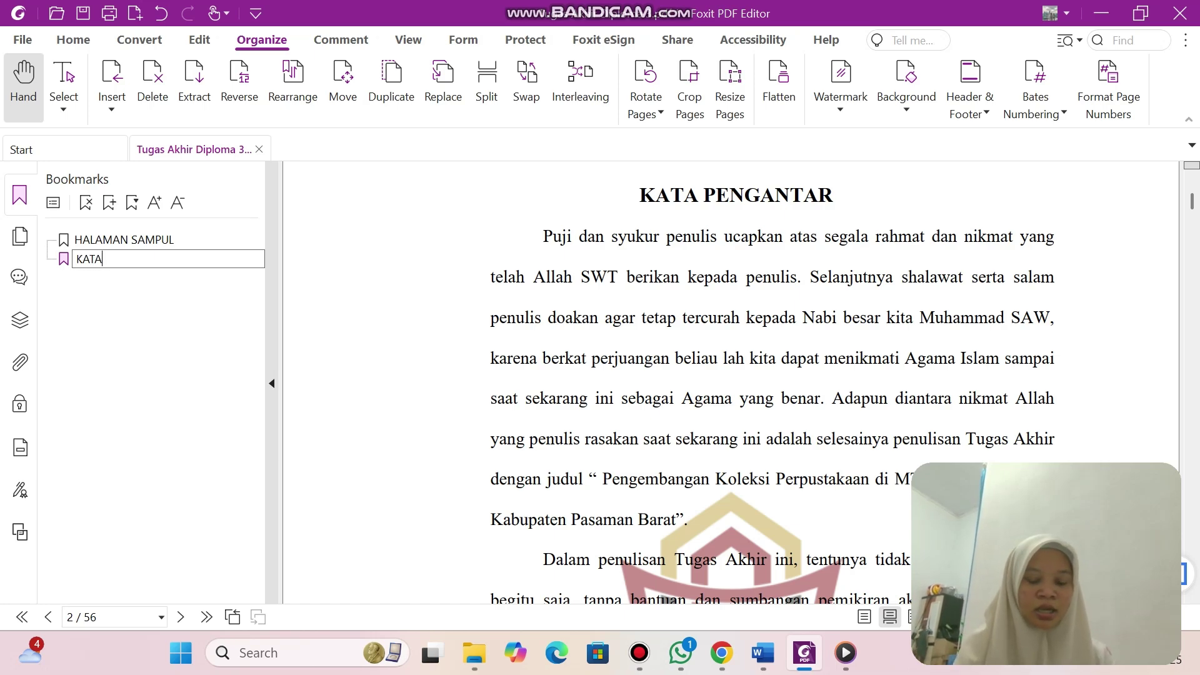
text( PENGANTAR)
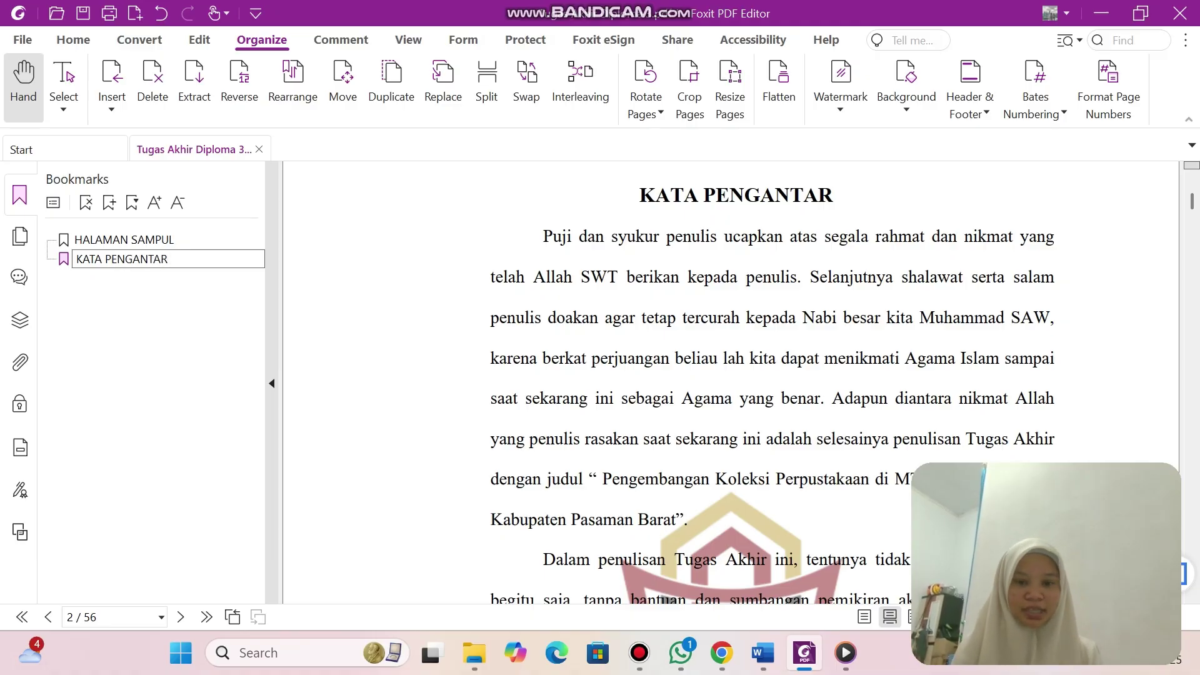
Confirm the KATA PENGANTAR name and add an ABSTRAK bookmark for the abstract page.
scroll(773, 382, down, 10)
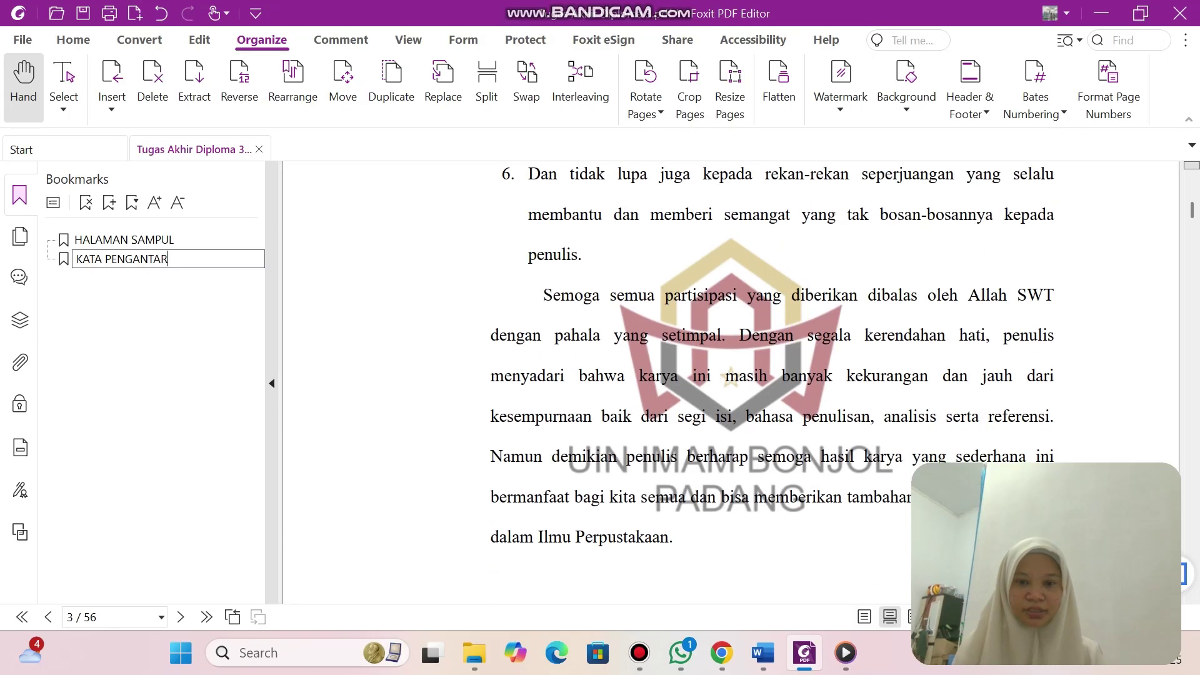
scroll(772, 382, down, 8)
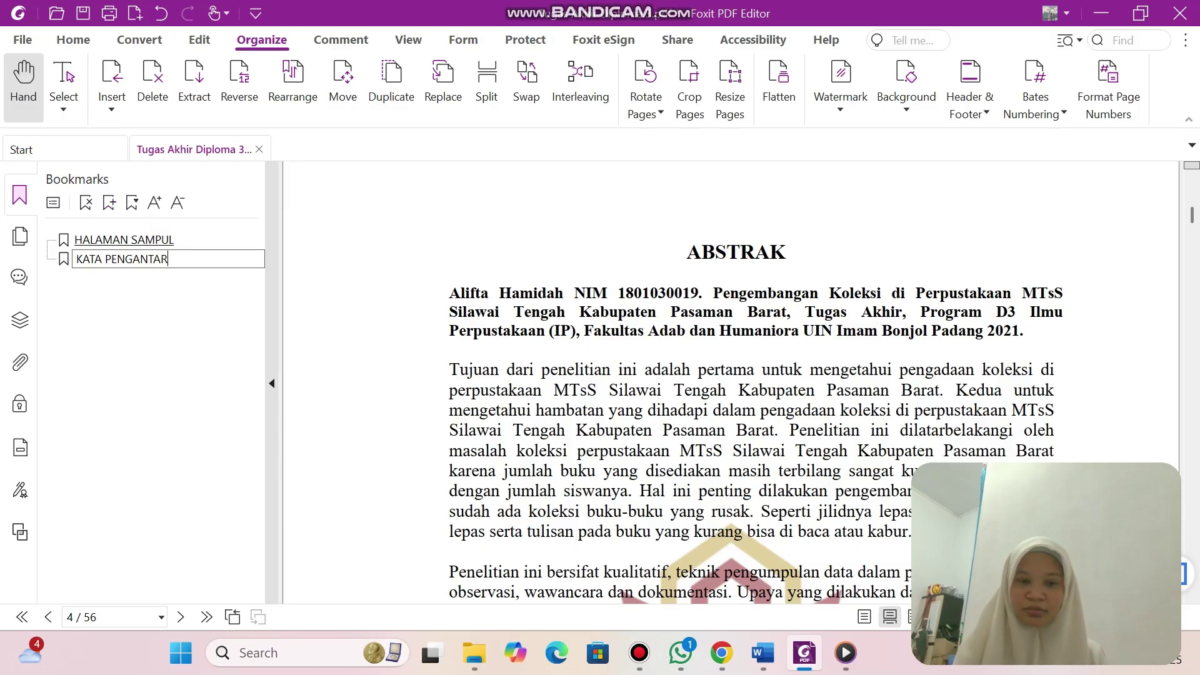
key(Return)
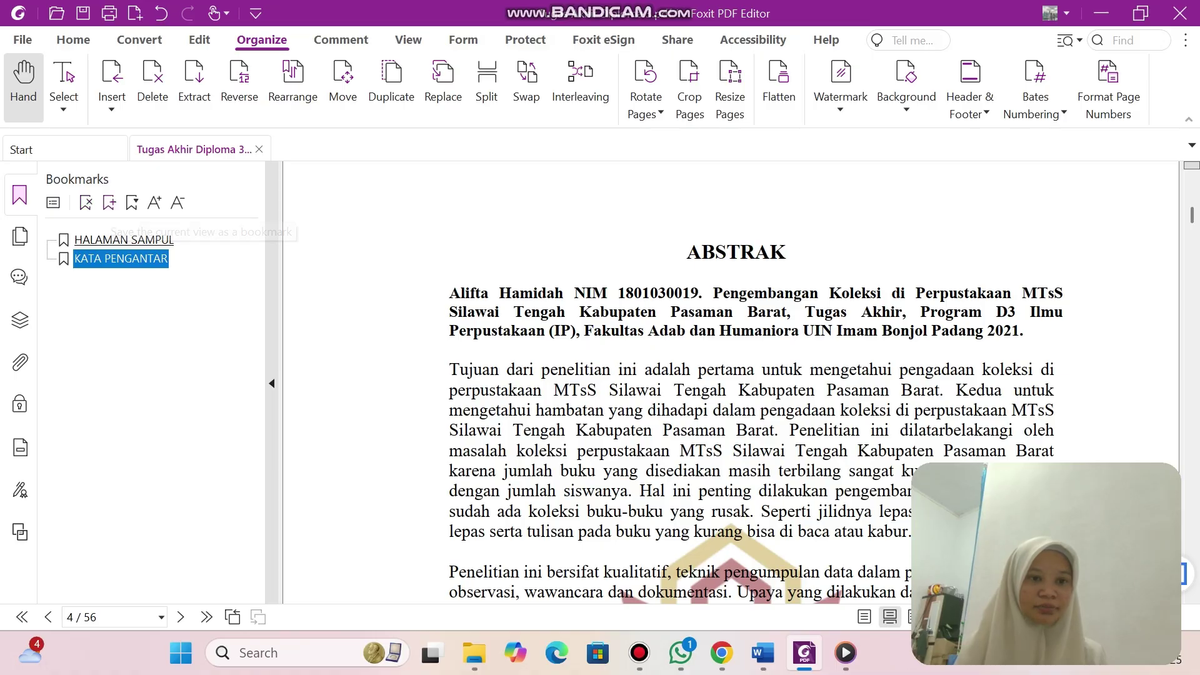
click(109, 203)
text(abstr)
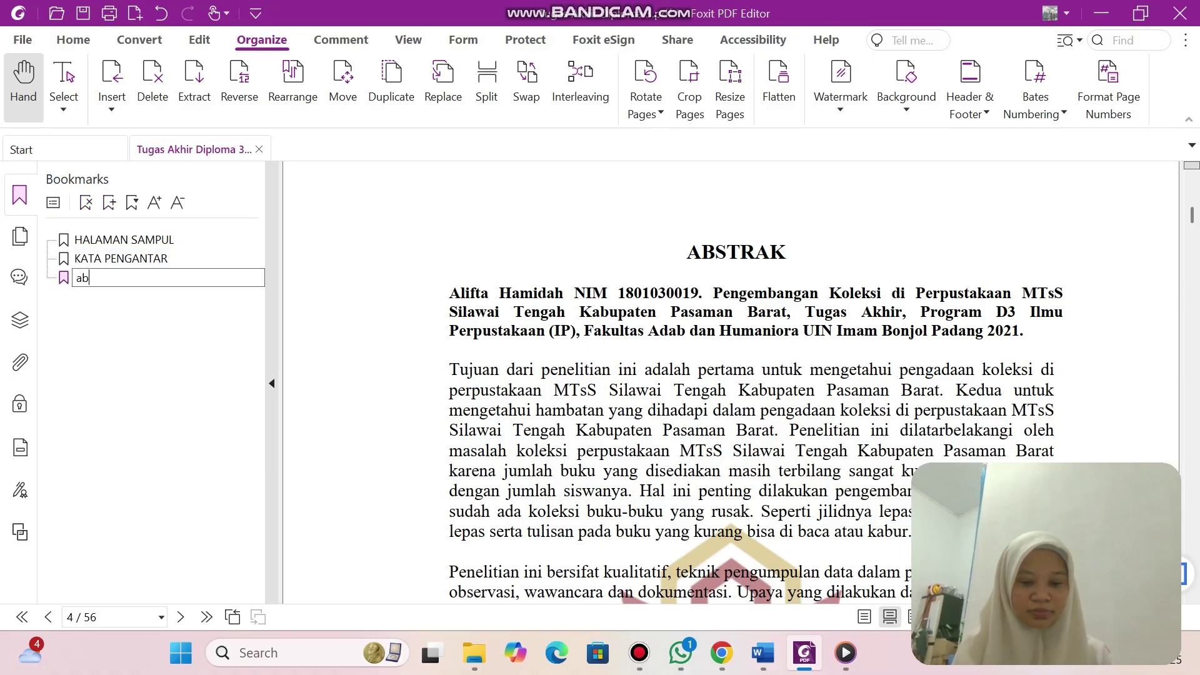
key(BackSpace)
key(BackSpace)
key(BackSpace)
key(BackSpace)
key(BackSpace)
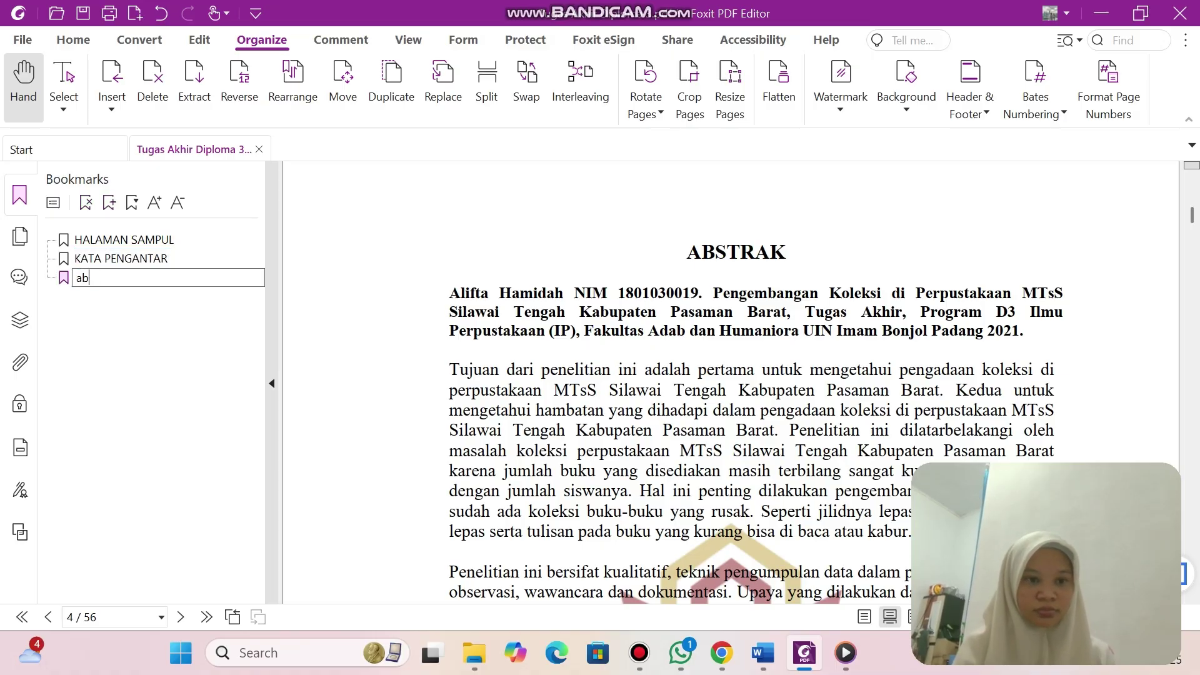
text(ABSTRAK)
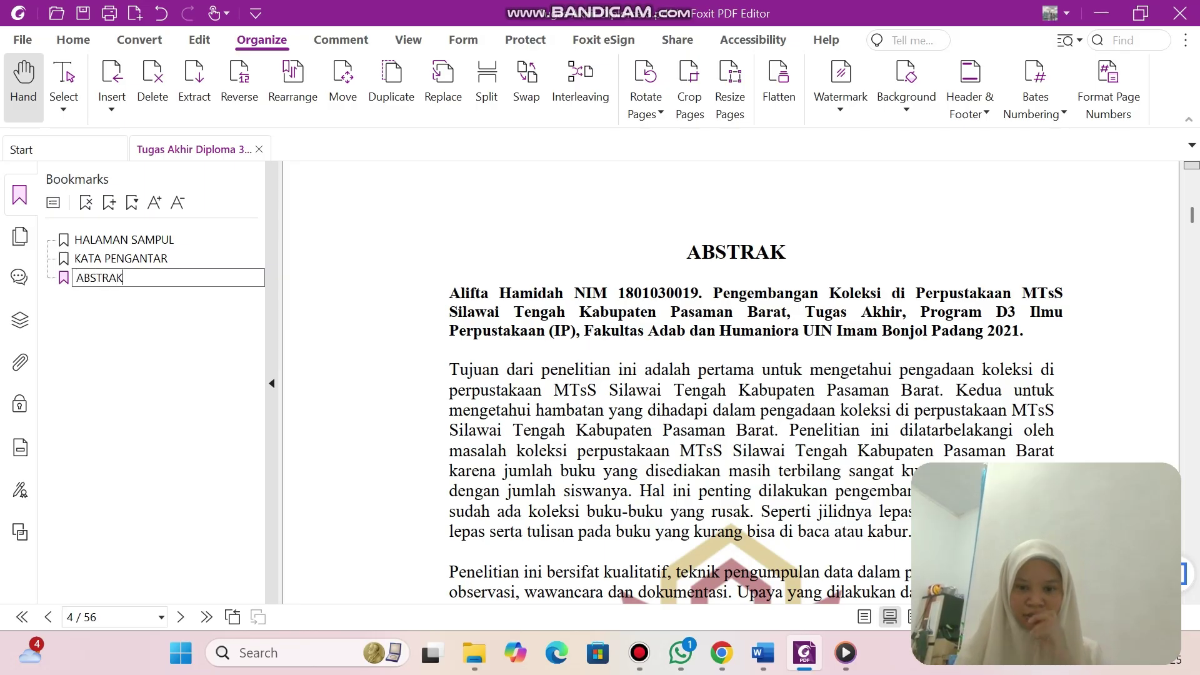
scroll(732, 381, down, 10)
scroll(731, 382, down, 5)
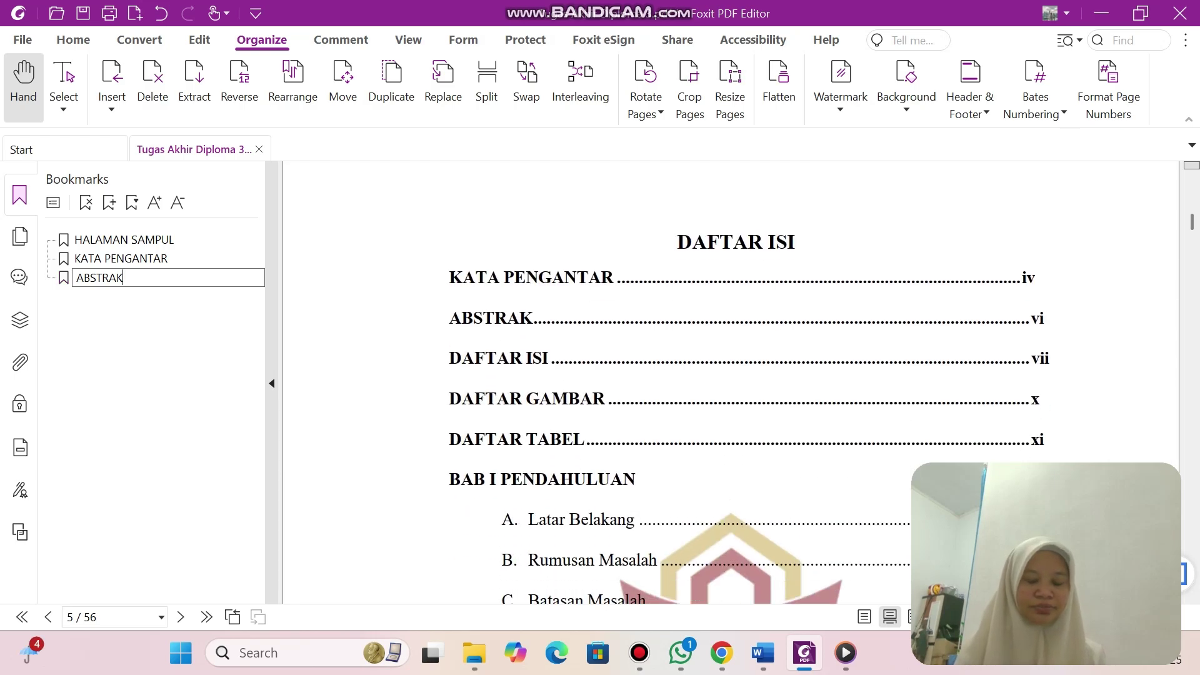
key(Return)
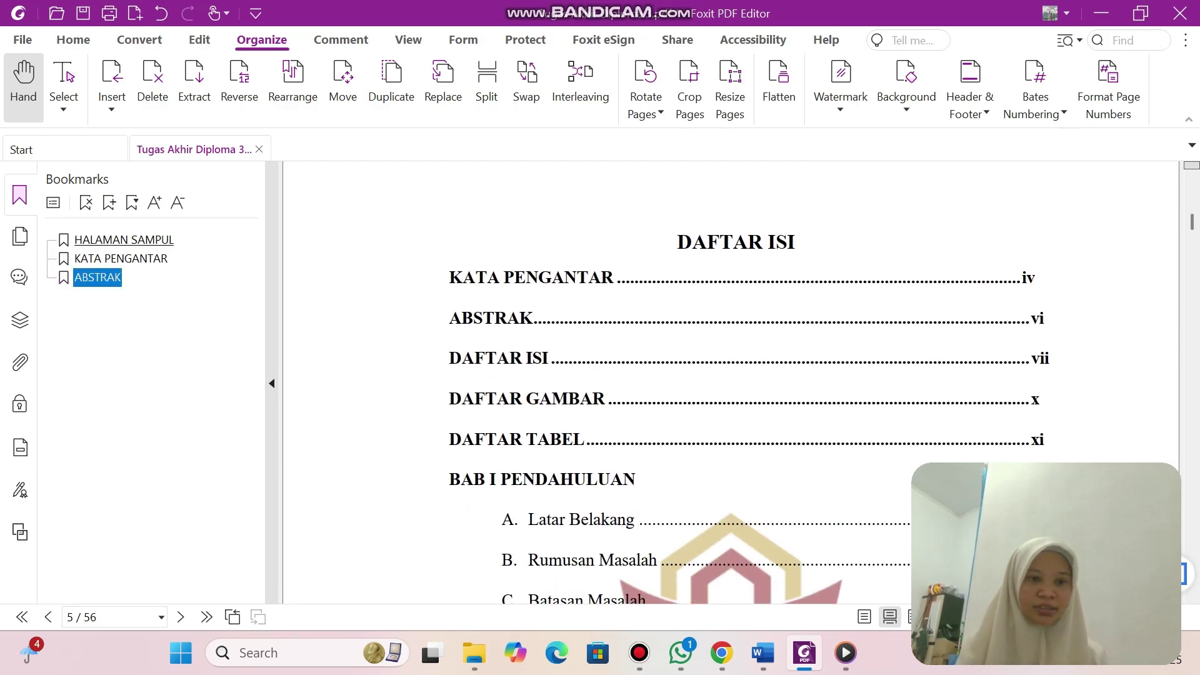
Add a bookmark named DAFTAR ISI by pasting the copied page heading.
key(ctrl+b)
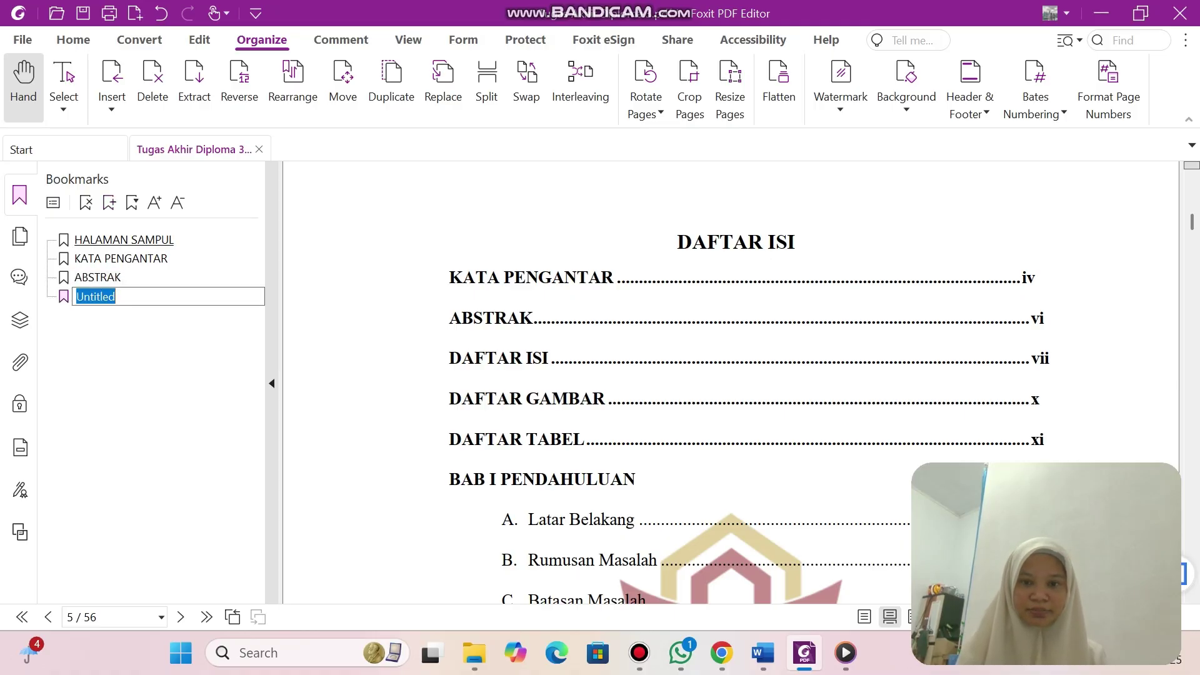
drag(676, 242, 795, 242)
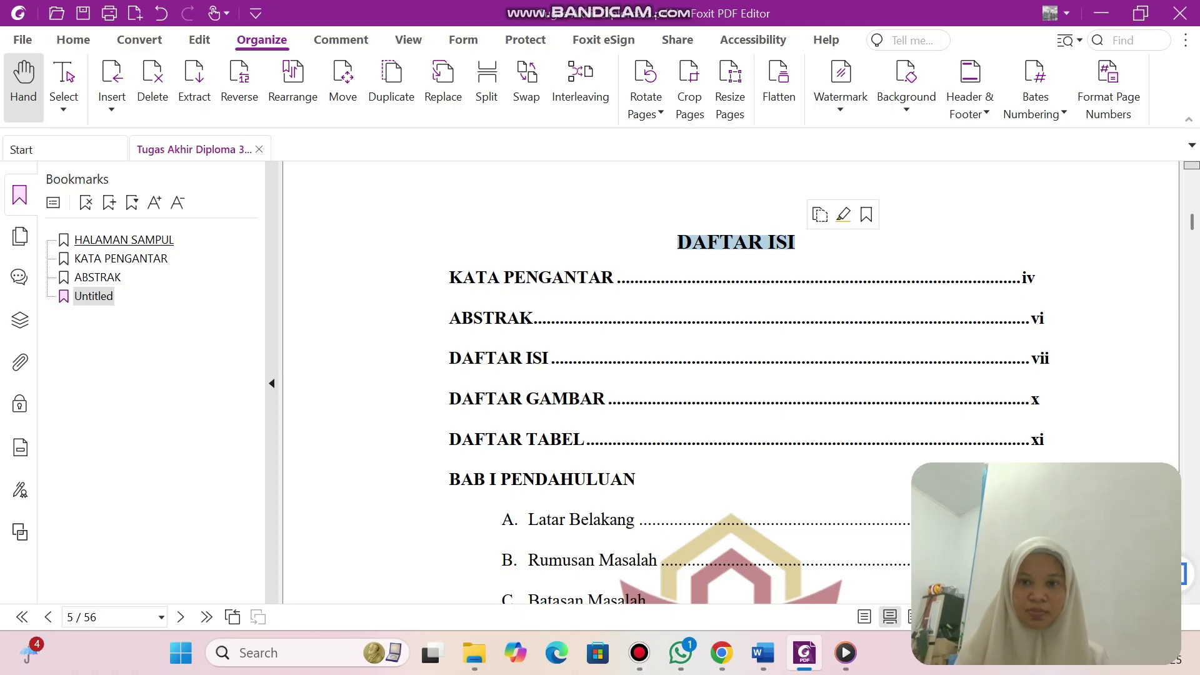
click(819, 215)
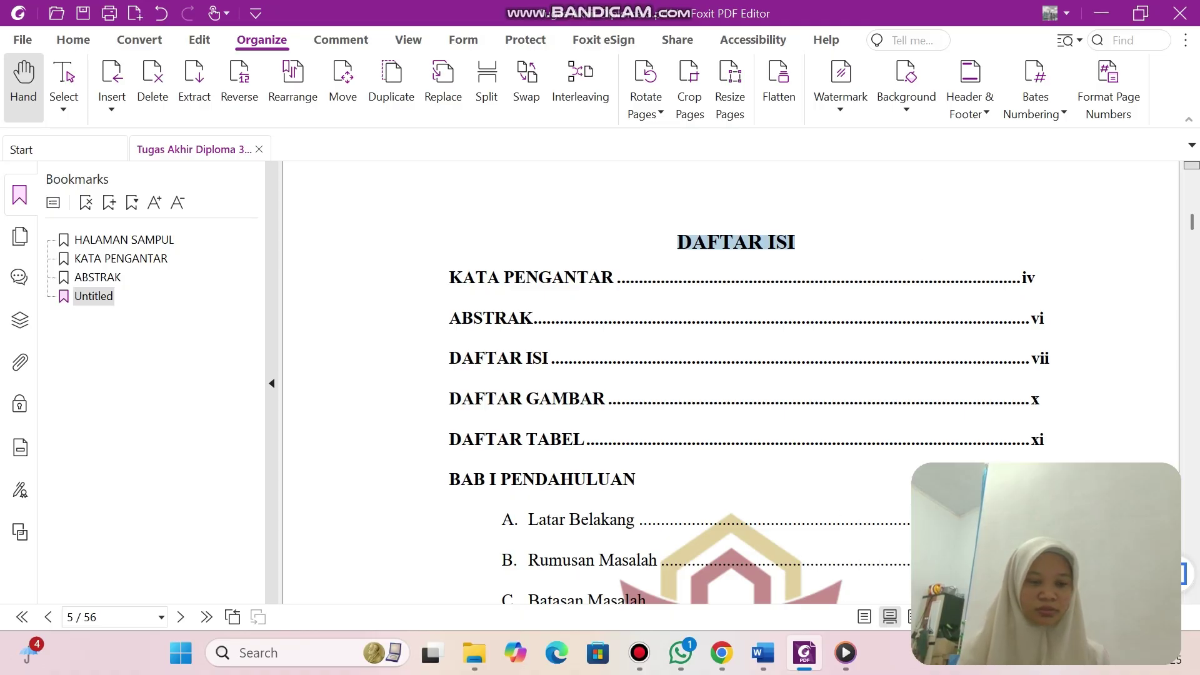
double_click(89, 297)
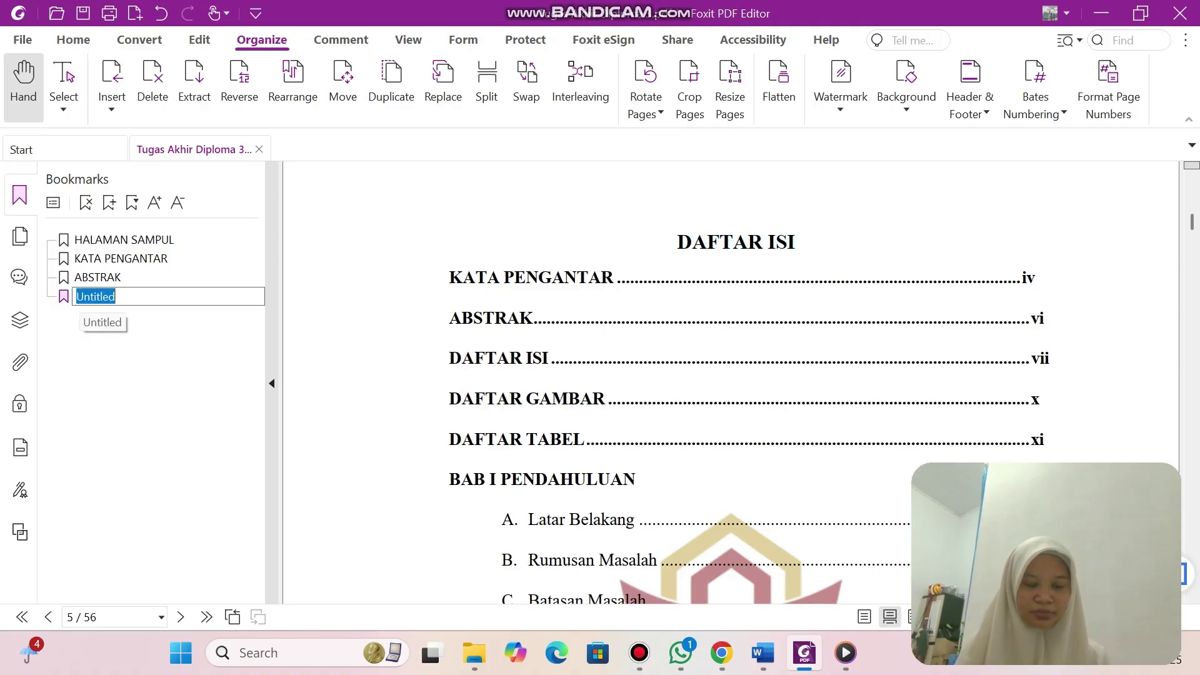
right_click(81, 297)
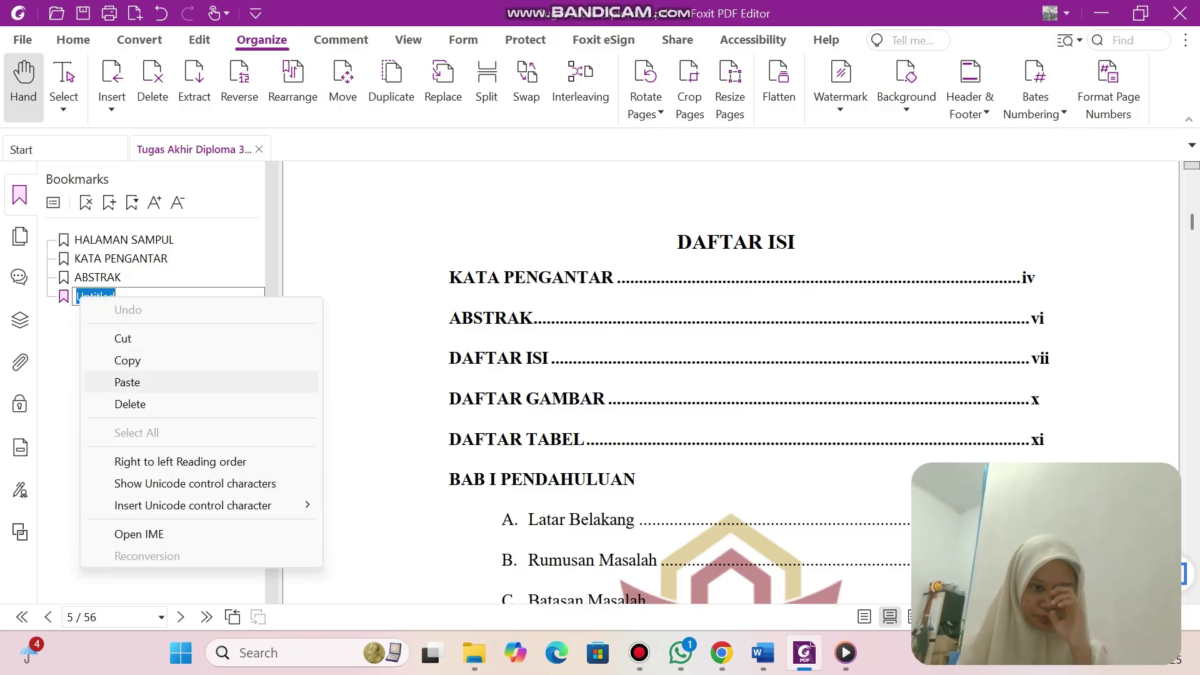
click(127, 382)
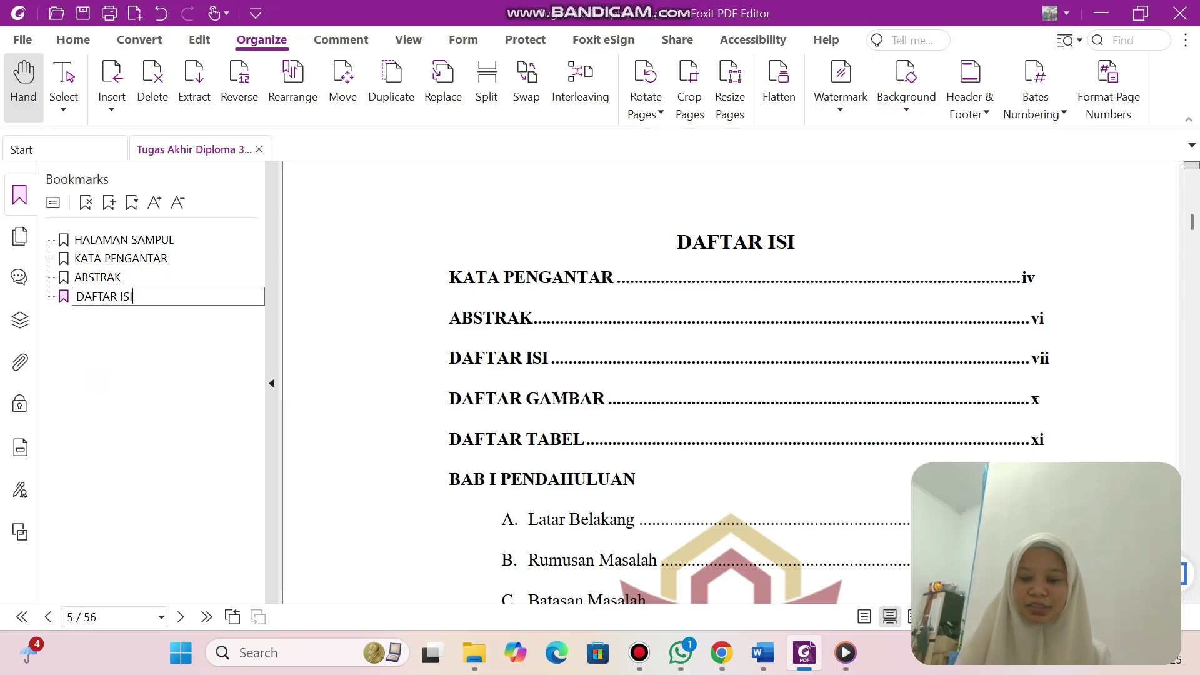
key(Return)
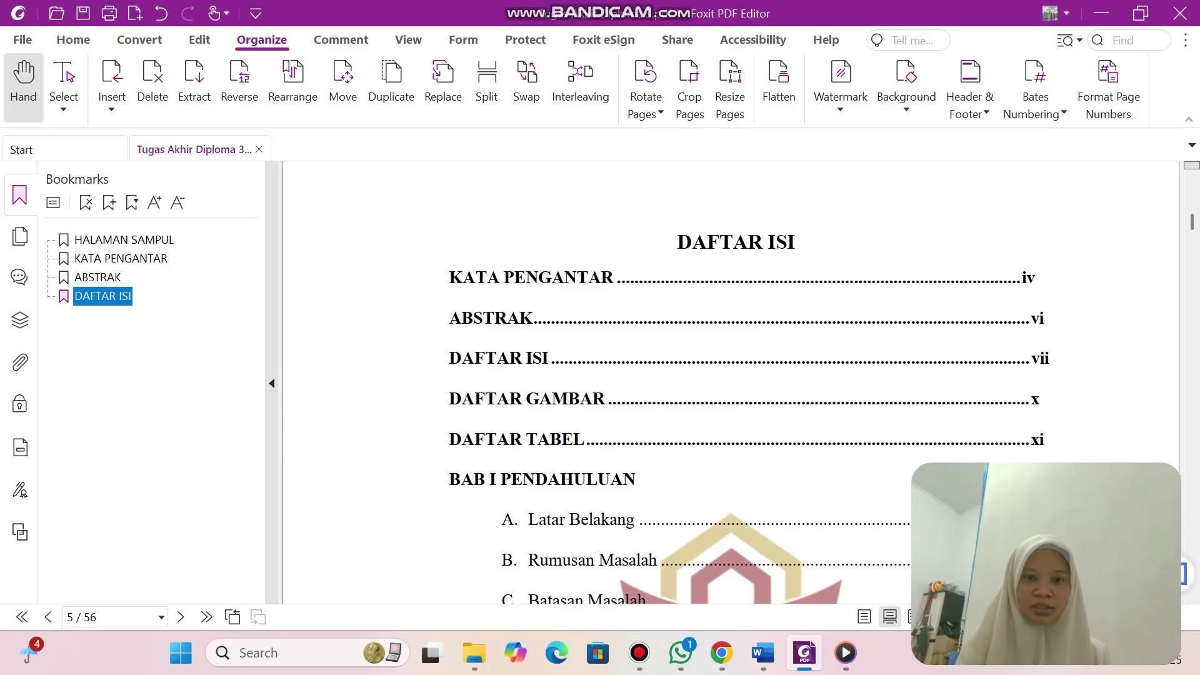
scroll(731, 382, down, 5)
scroll(731, 381, up, 2)
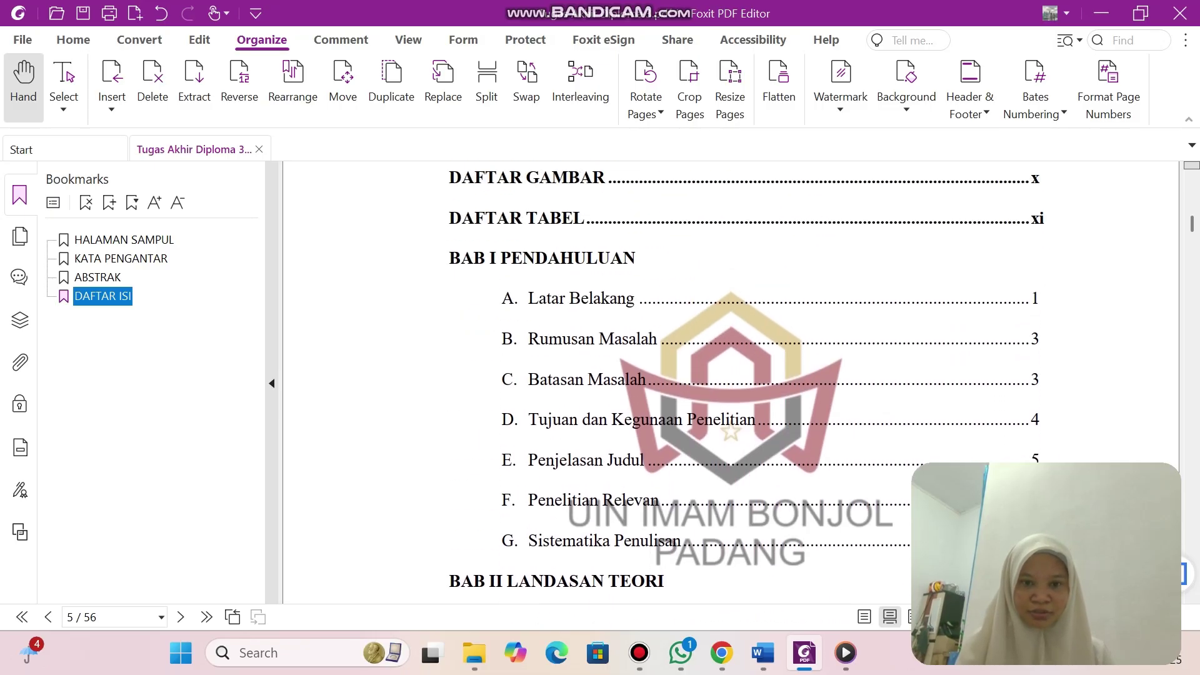
Add a page-8 bookmark and paste the copied DAFTAR GAMBAR heading as its name.
scroll(731, 381, down, 15)
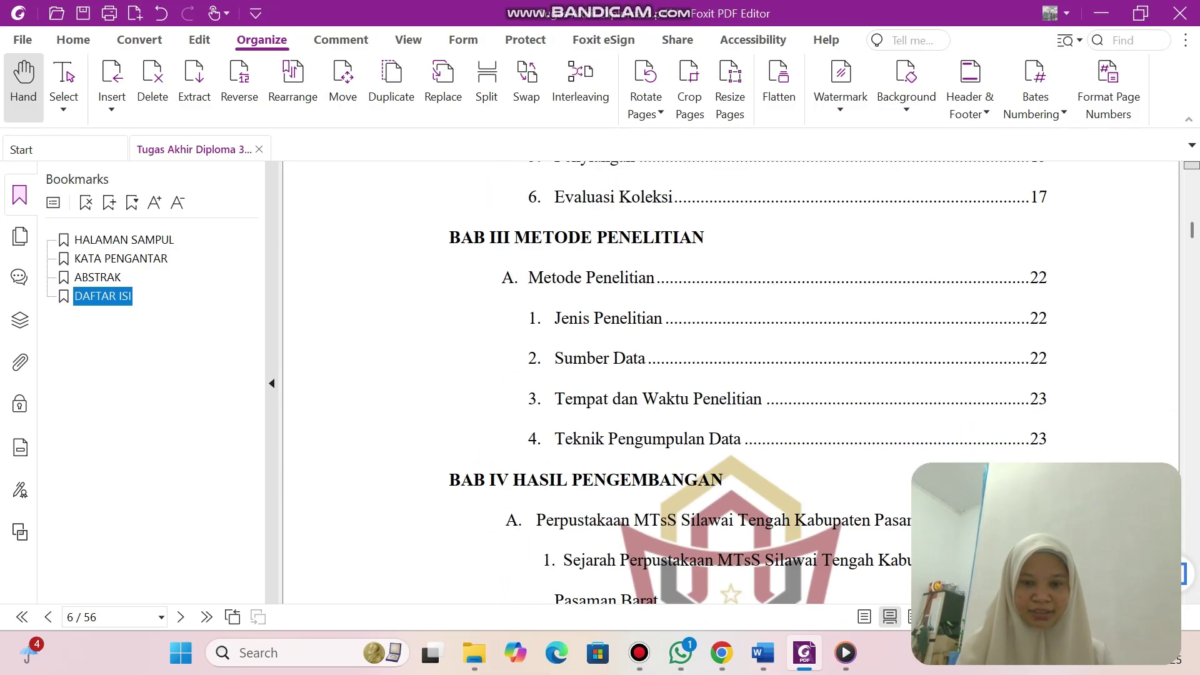
scroll(732, 381, down, 8)
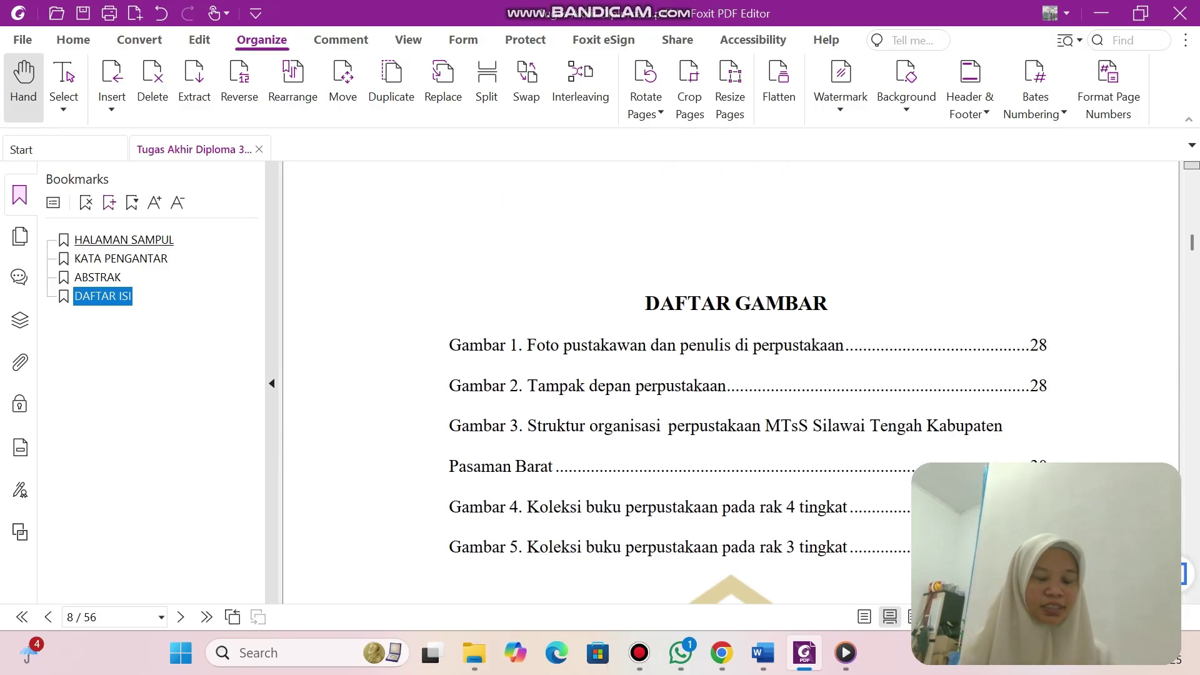
key(ctrl+b)
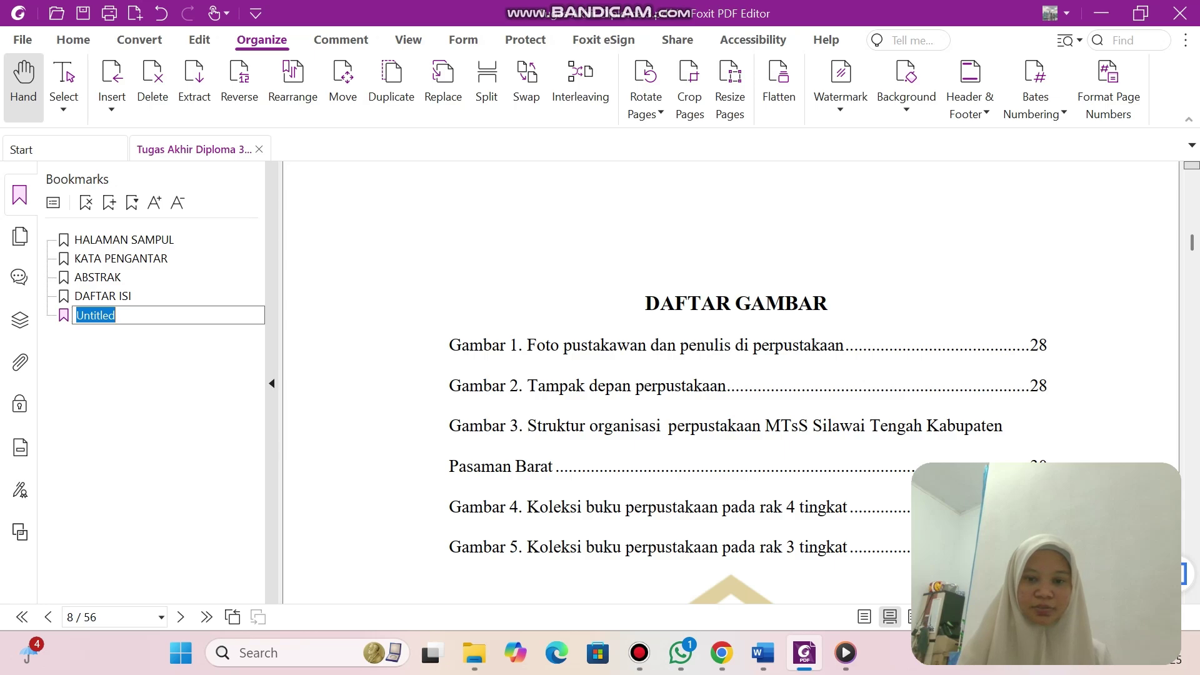
drag(645, 303, 827, 304)
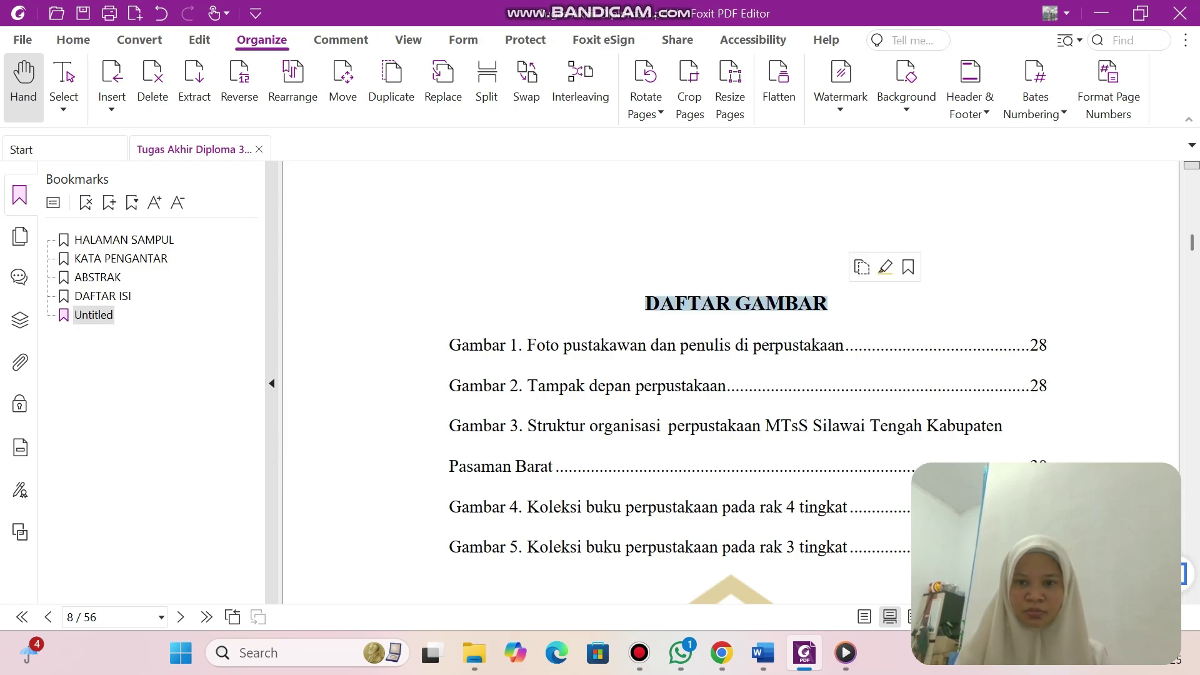
click(862, 267)
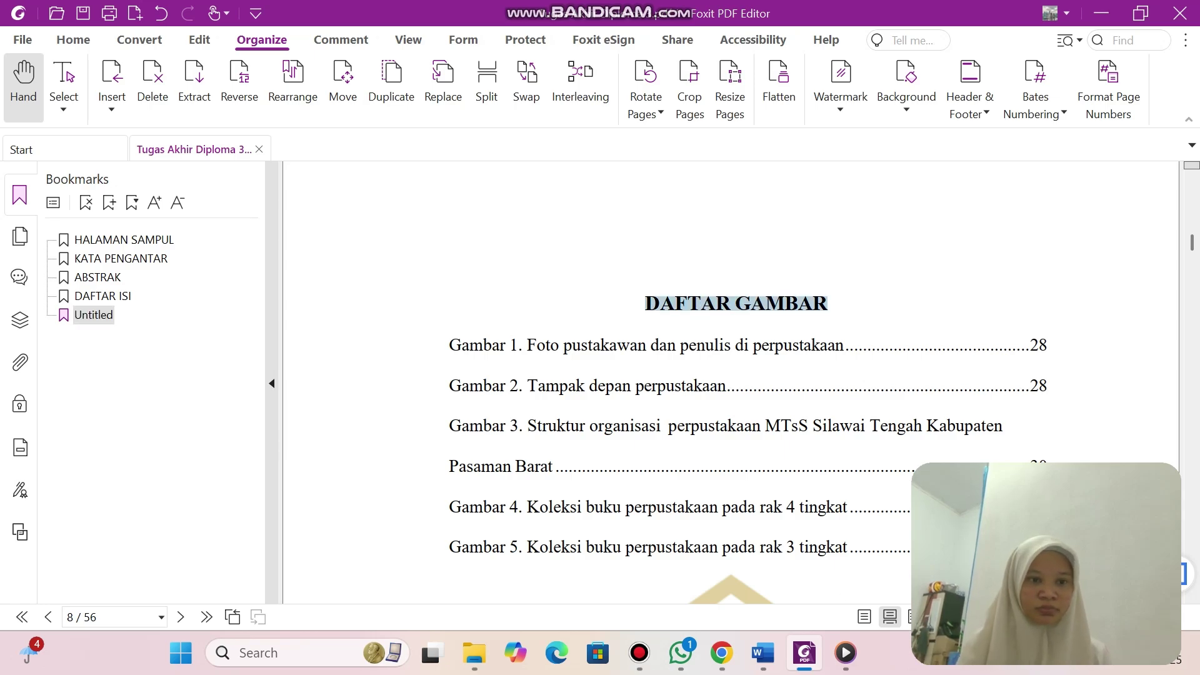
click(97, 316)
right_click(105, 316)
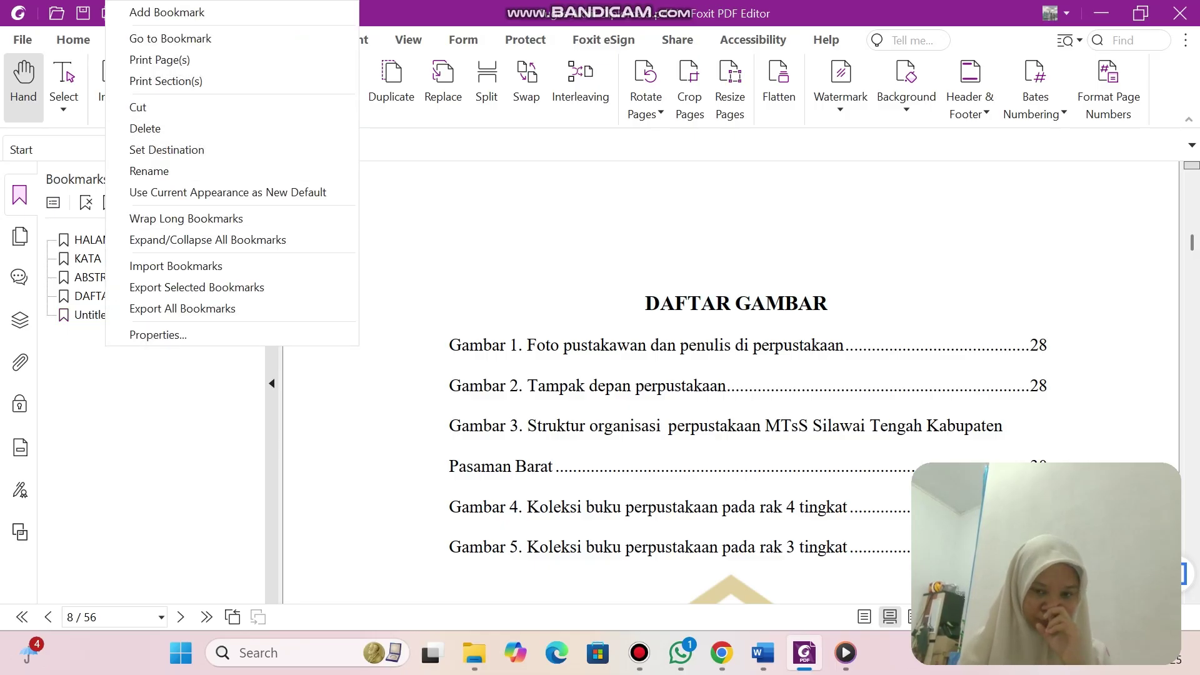
key(Escape)
click(95, 315)
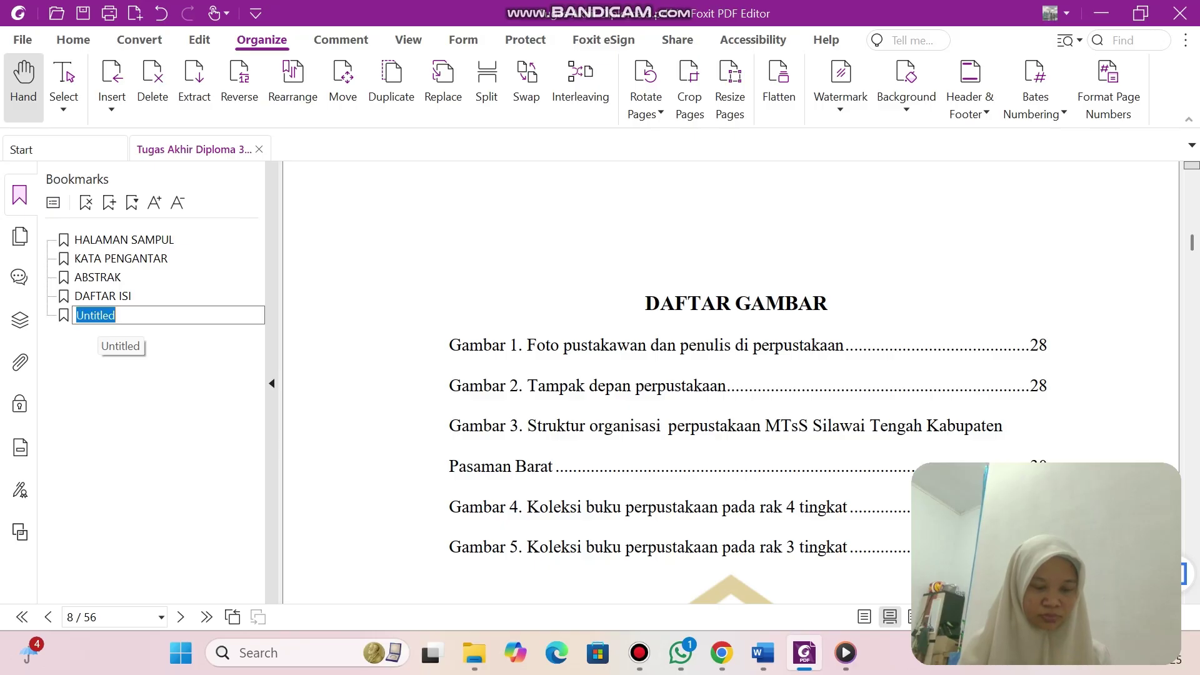
right_click(134, 315)
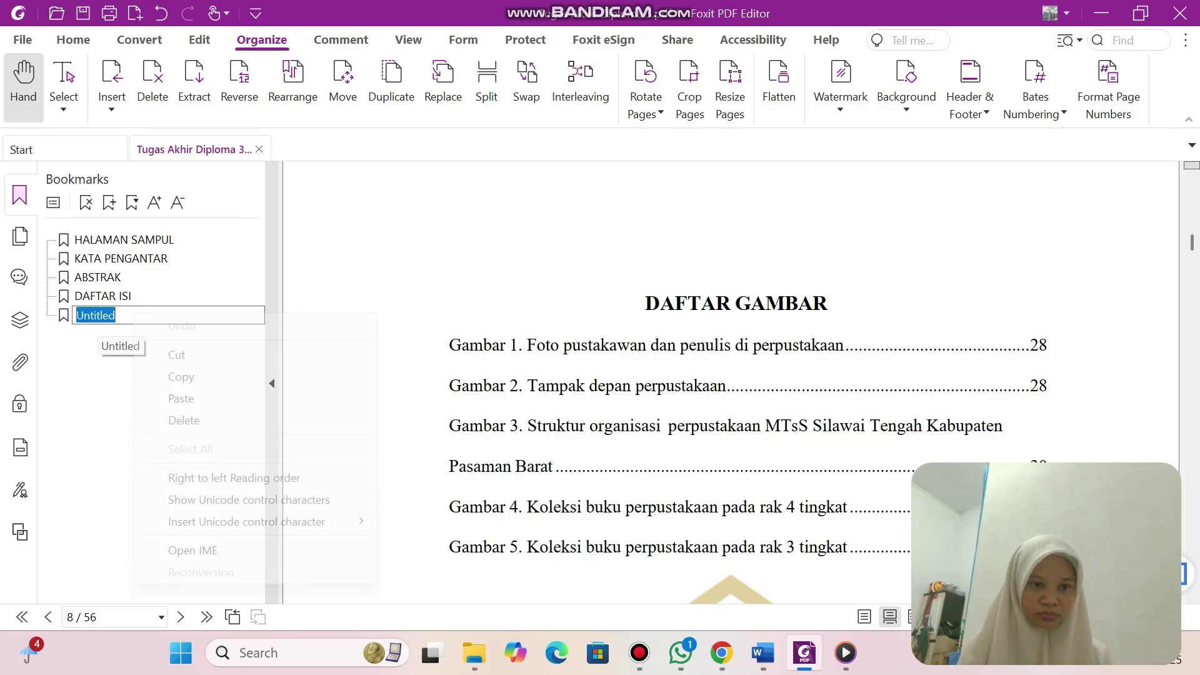
click(181, 399)
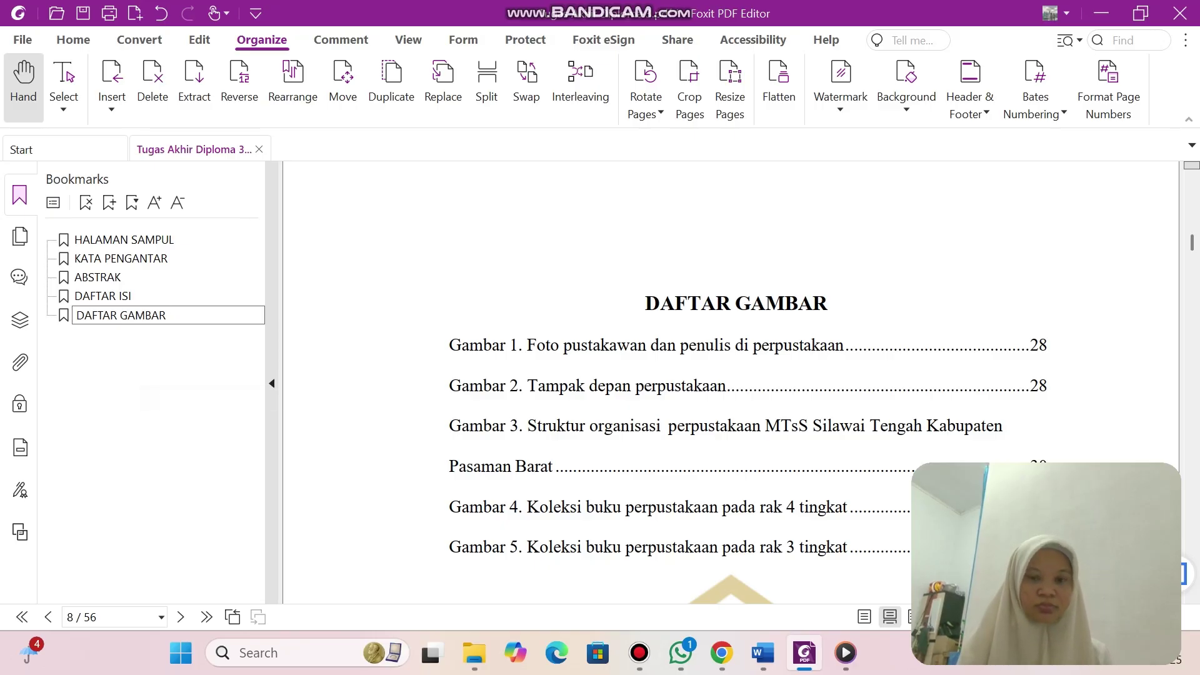
scroll(731, 381, down, 12)
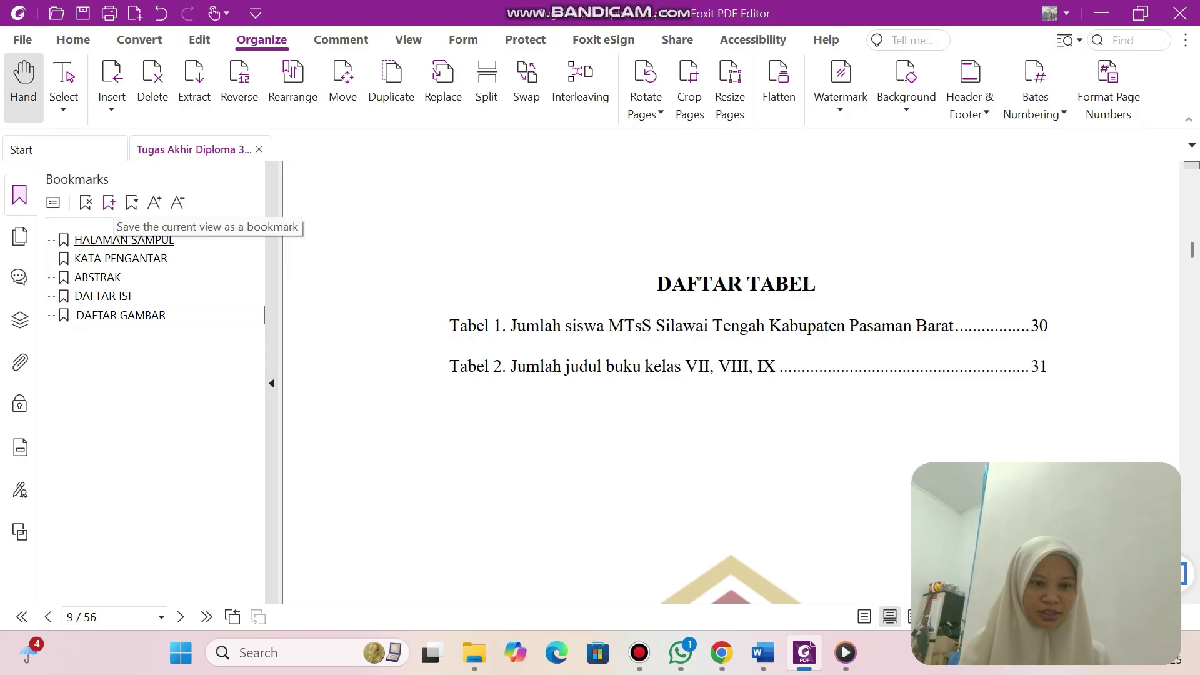
Confirm DAFTAR GAMBAR, then add a page-9 bookmark named DAFTAR TABEL from its heading.
key(Return)
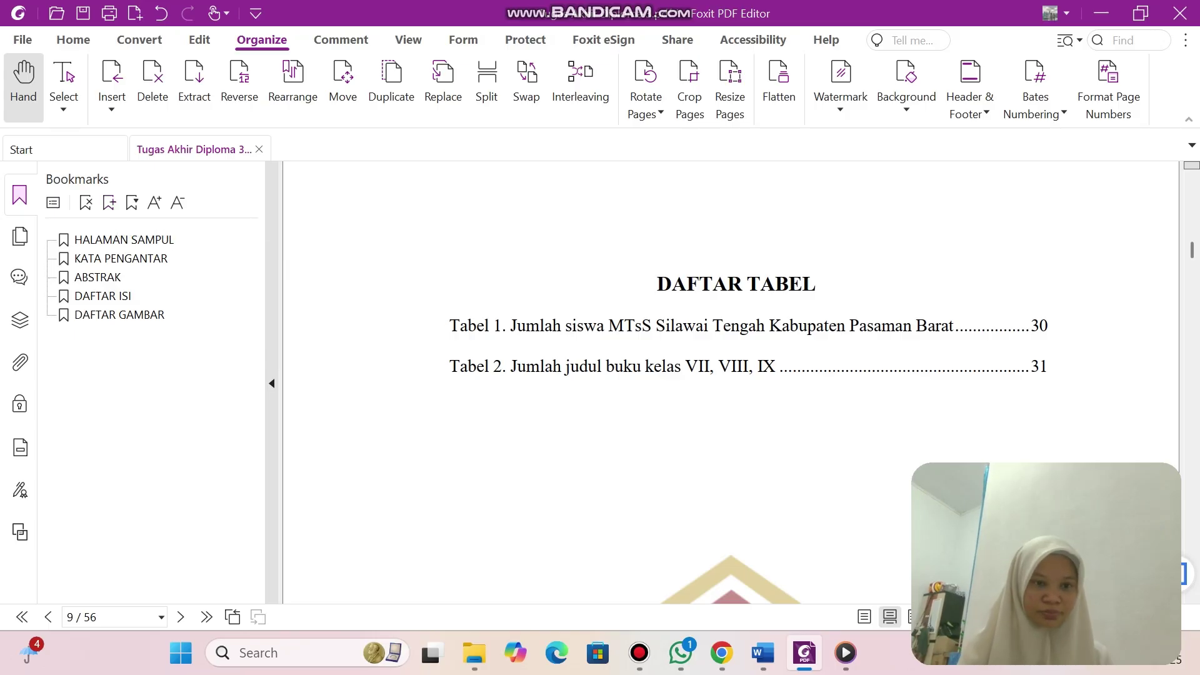
key(ctrl+b)
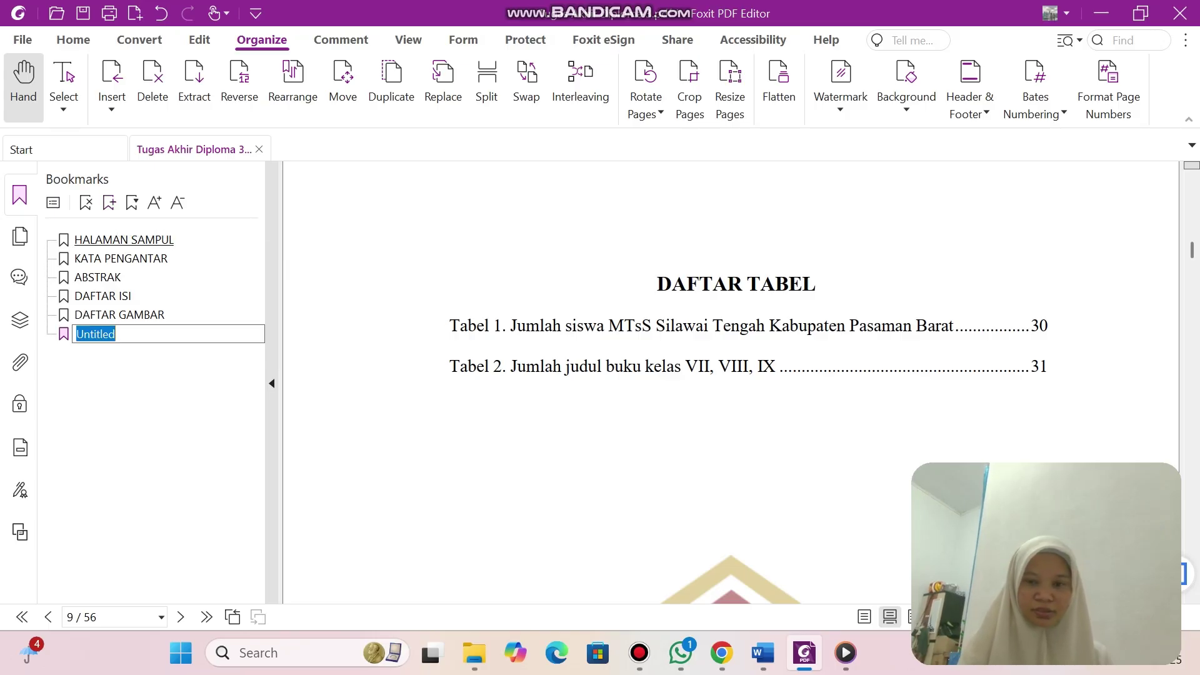
key(Return)
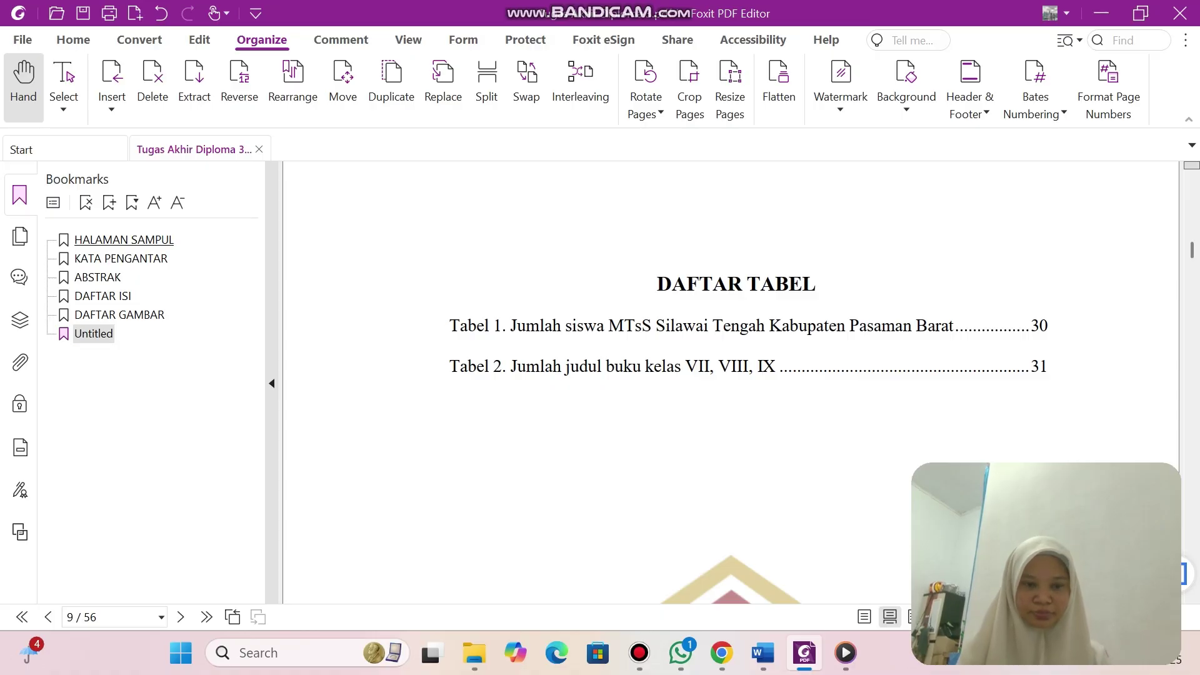
drag(657, 285, 816, 284)
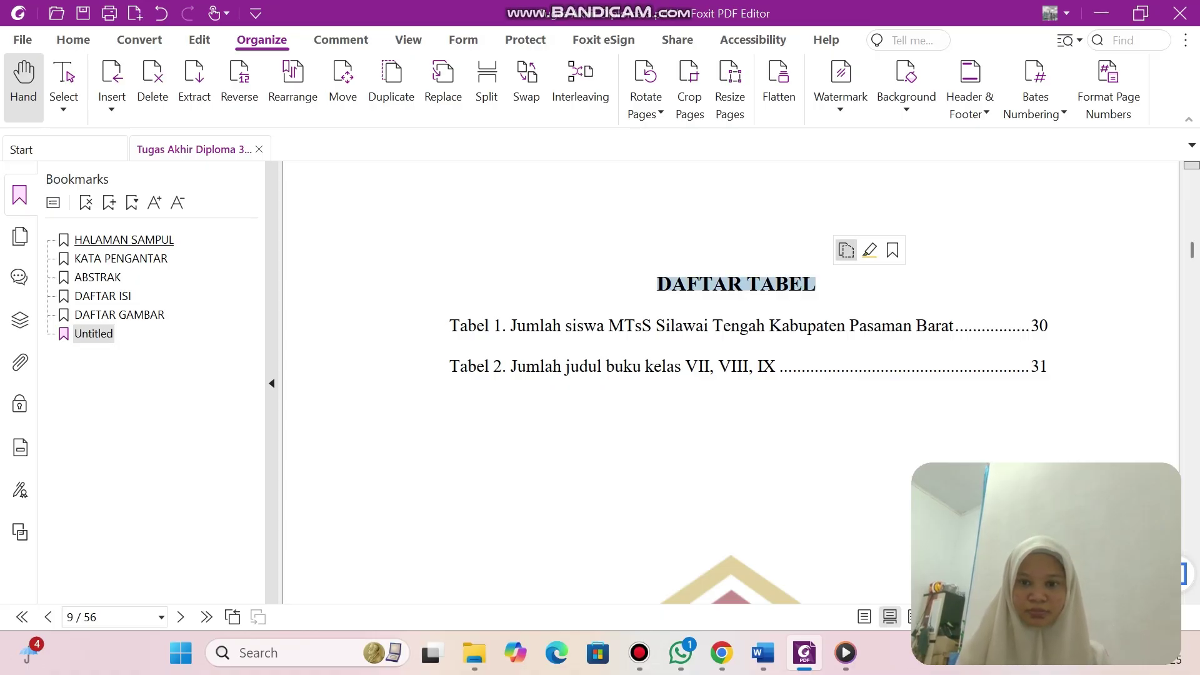
click(100, 334)
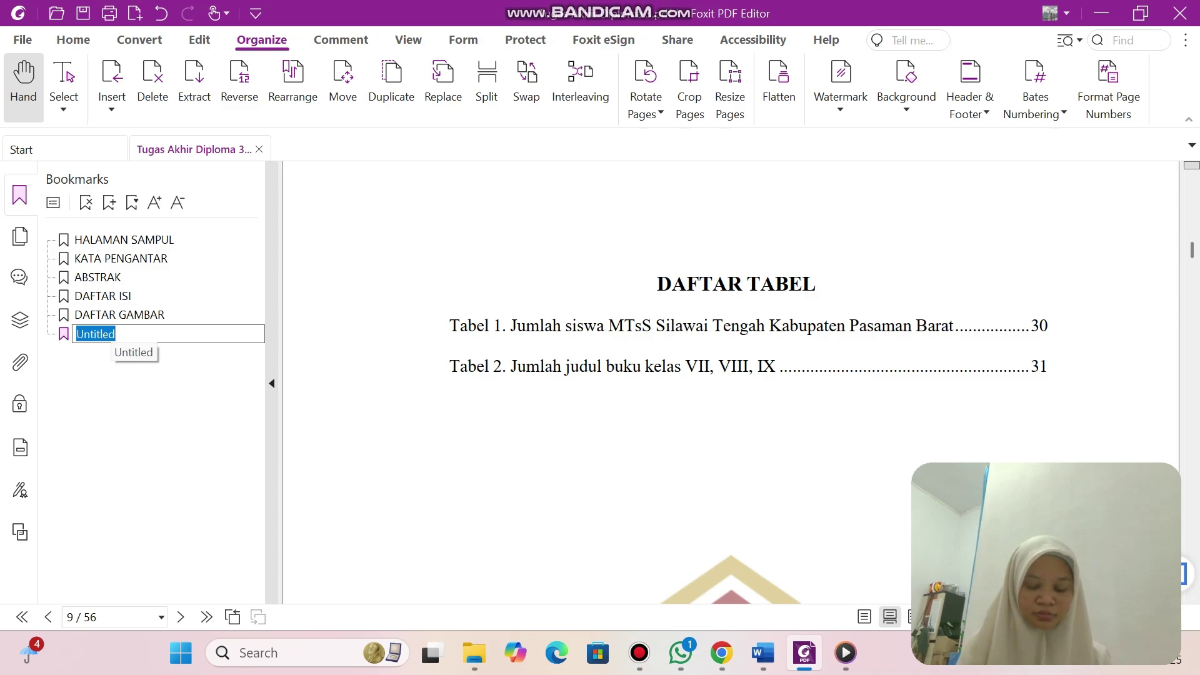
right_click(107, 336)
click(157, 420)
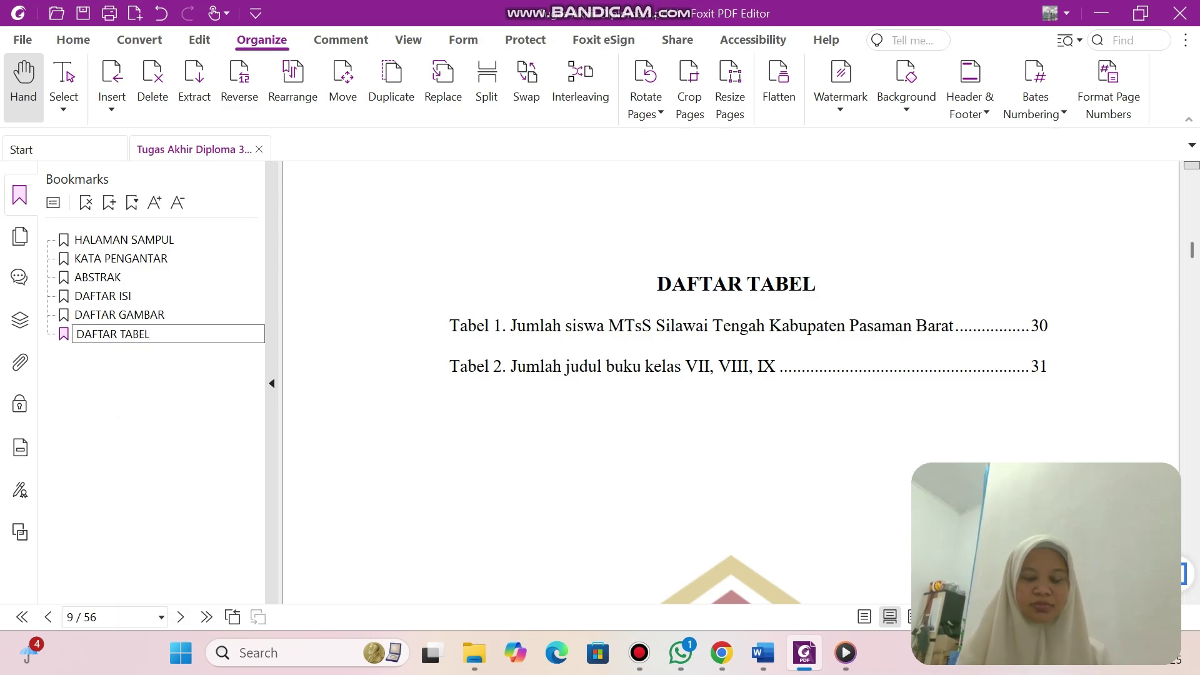
scroll(732, 381, down, 12)
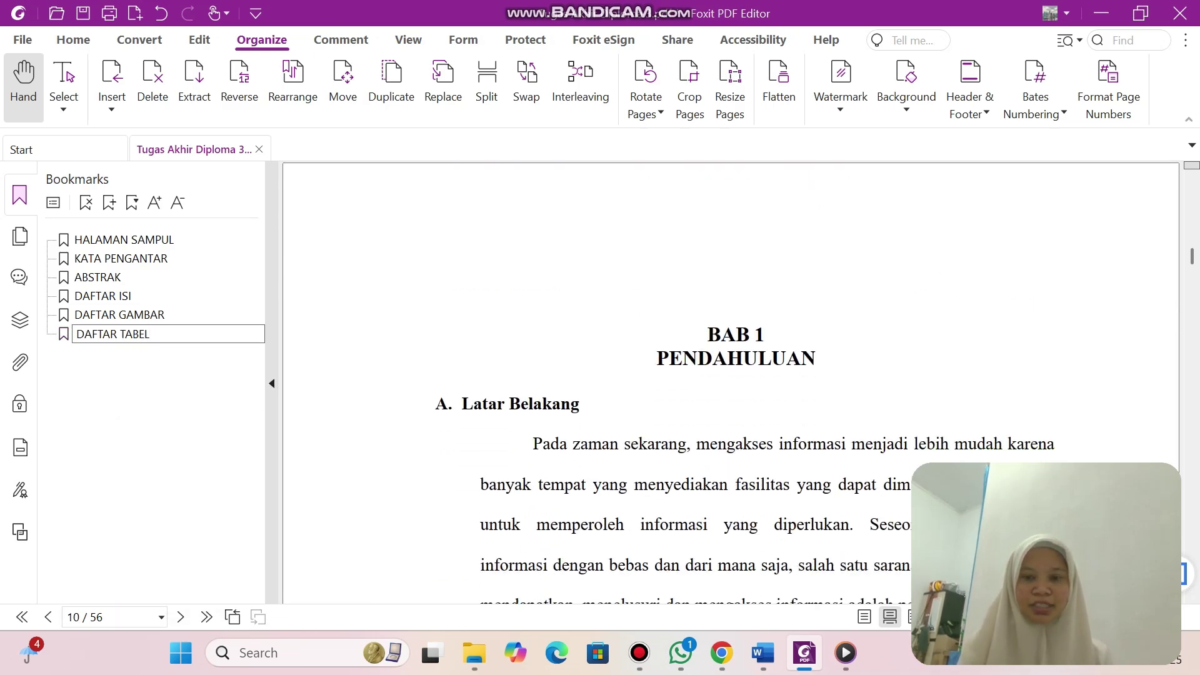
scroll(732, 382, down, 2)
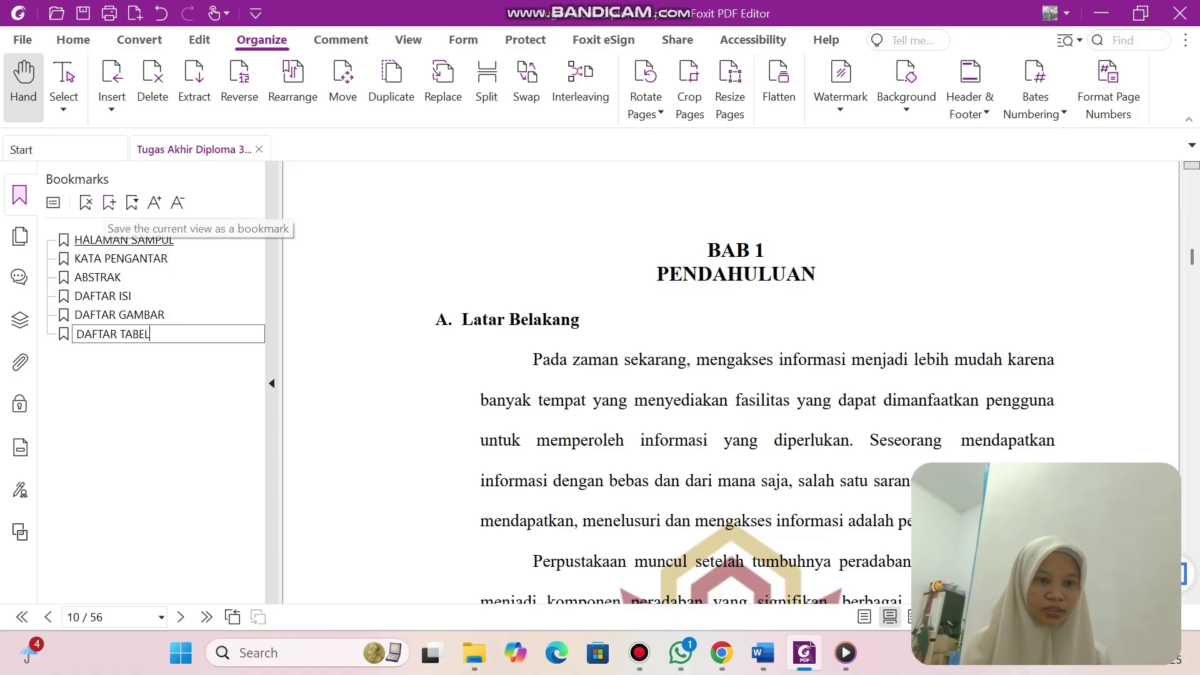
key(Return)
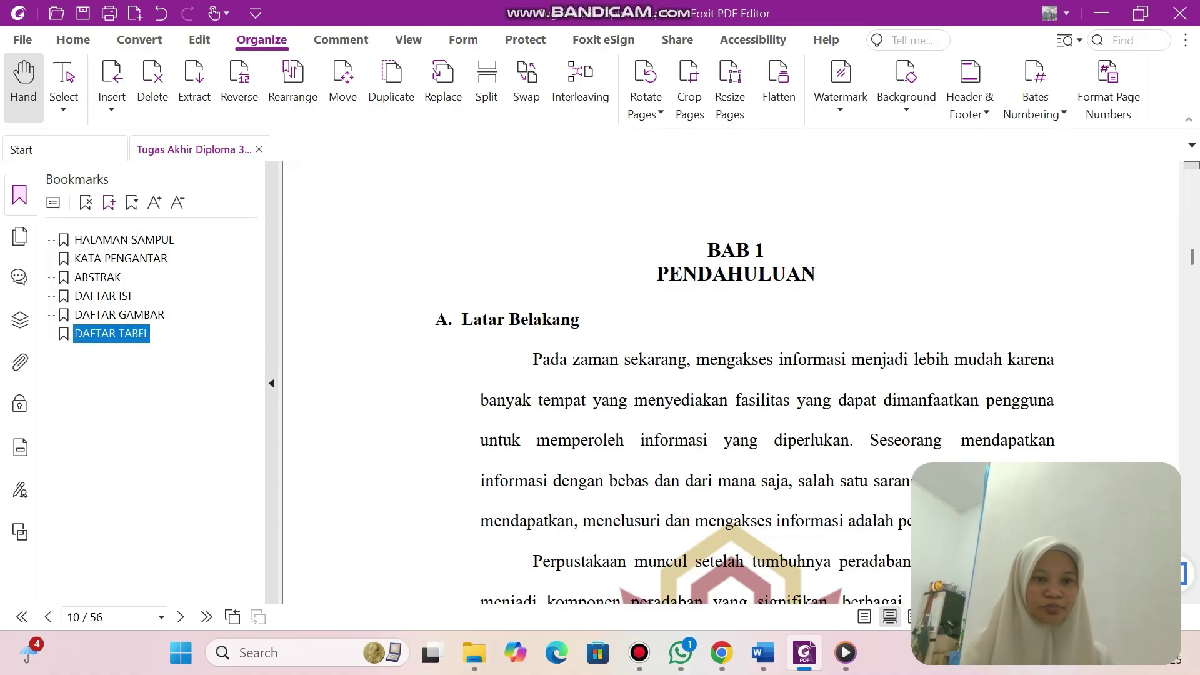
Add a chapter bookmark named 'BAB 1 BAB 1 PENDAHULUAN' from the pasted heading plus 'BAB 1'.
click(108, 201)
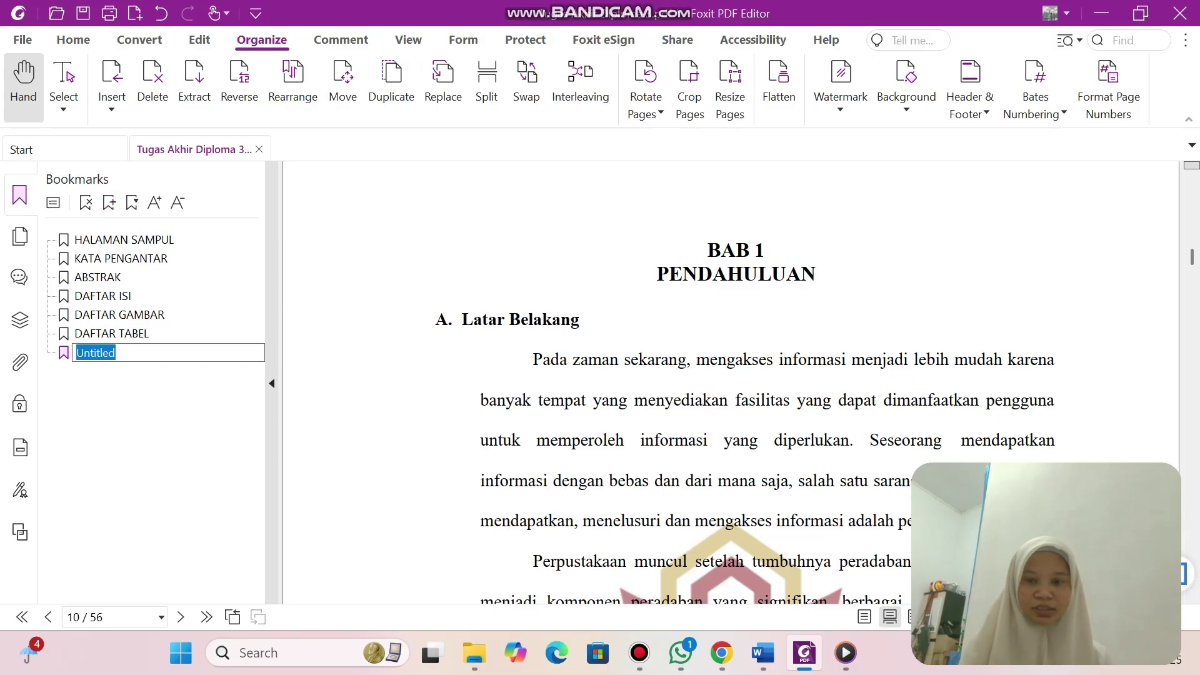
key(Return)
drag(708, 250, 815, 275)
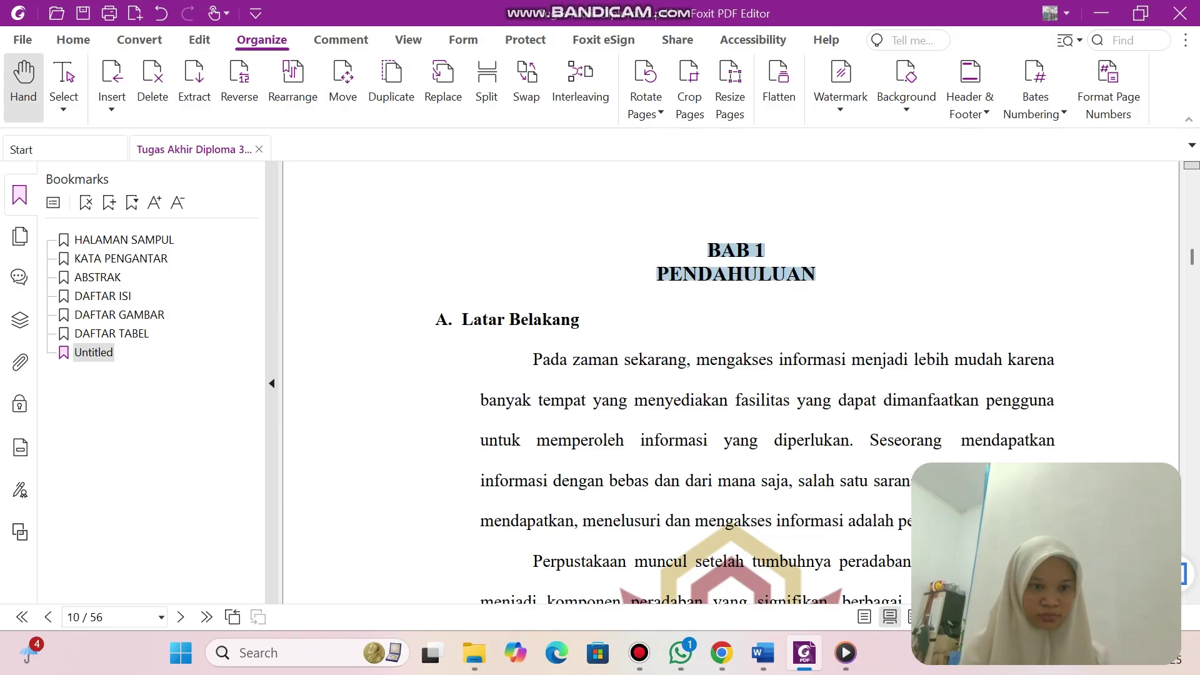
double_click(108, 353)
right_click(108, 353)
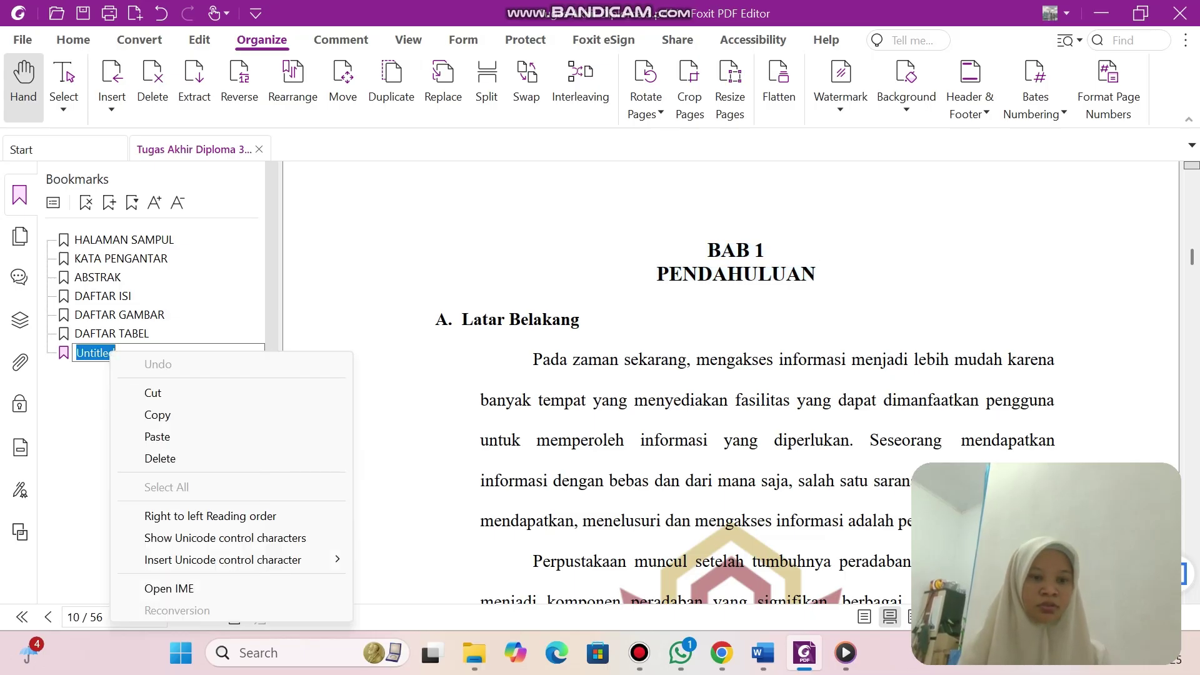
click(150, 436)
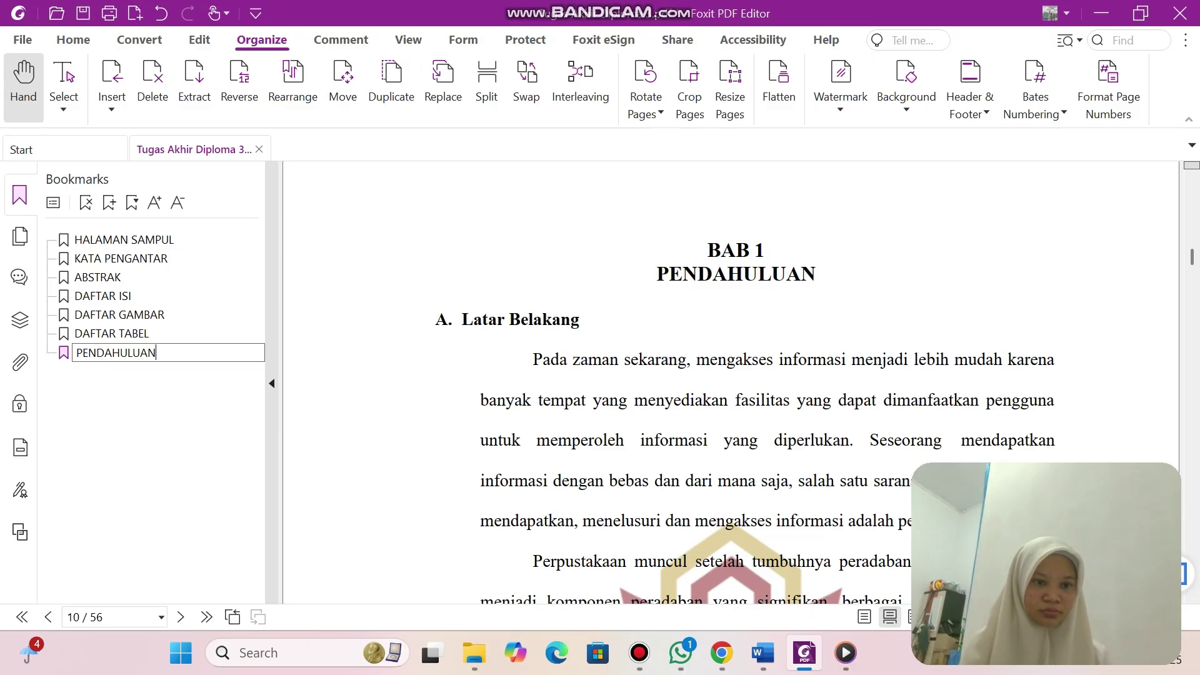
key(Home)
text(BAB 1)
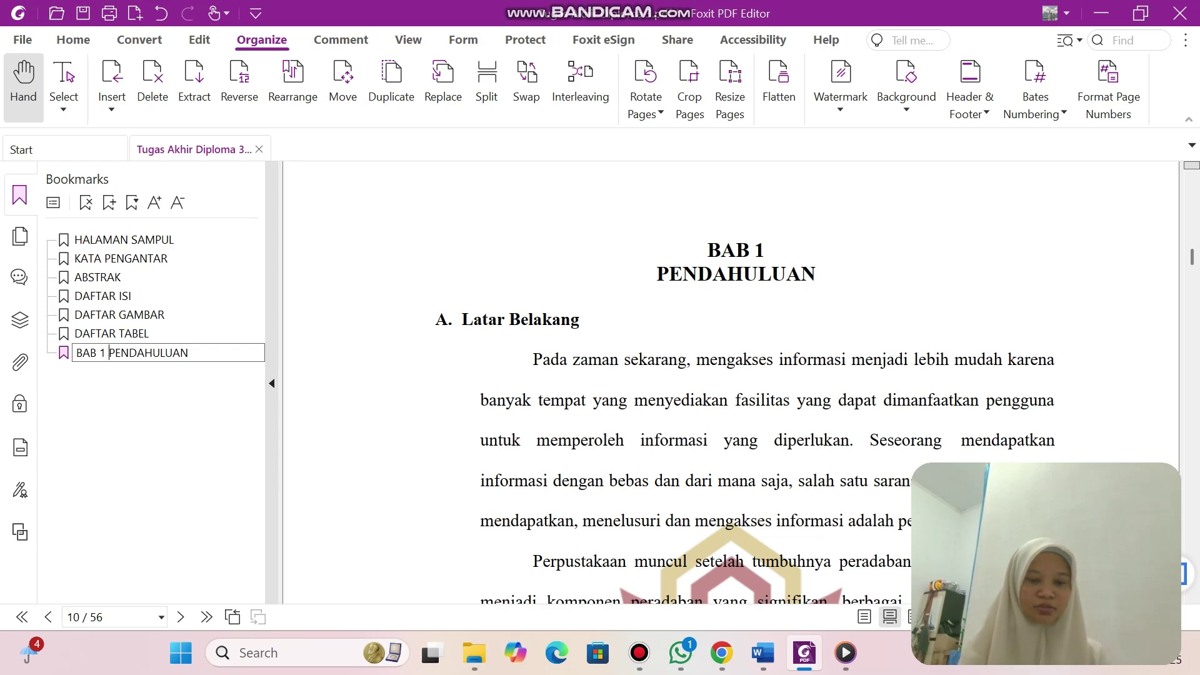
key(Return)
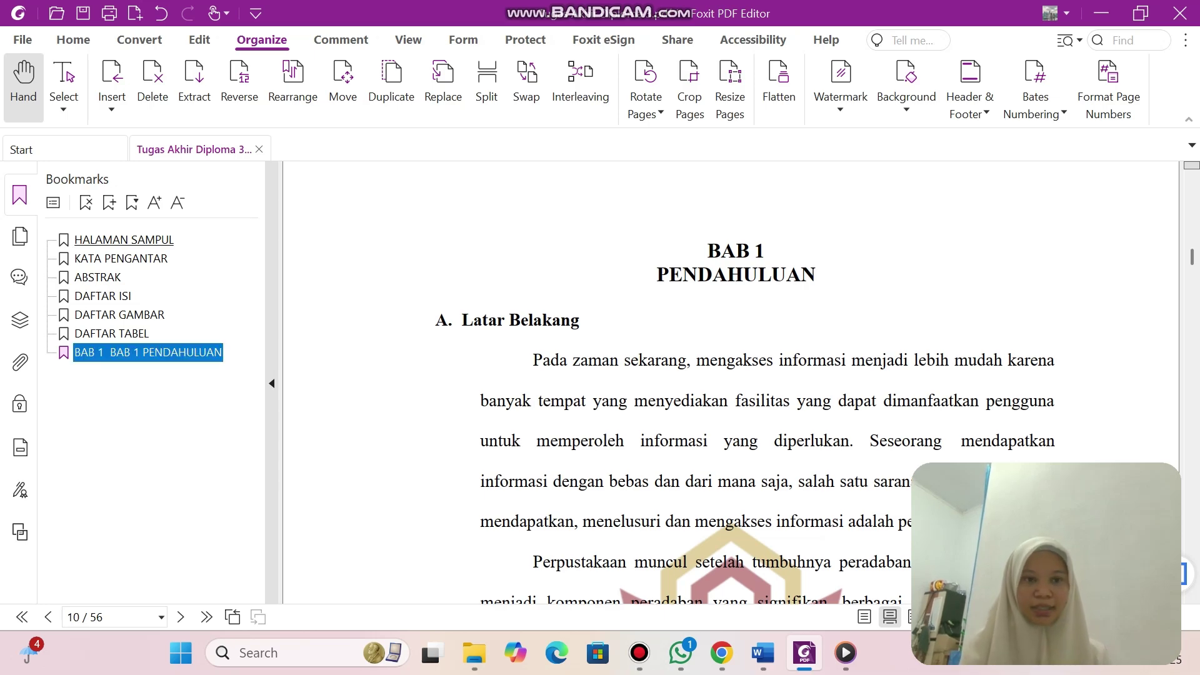
click(109, 202)
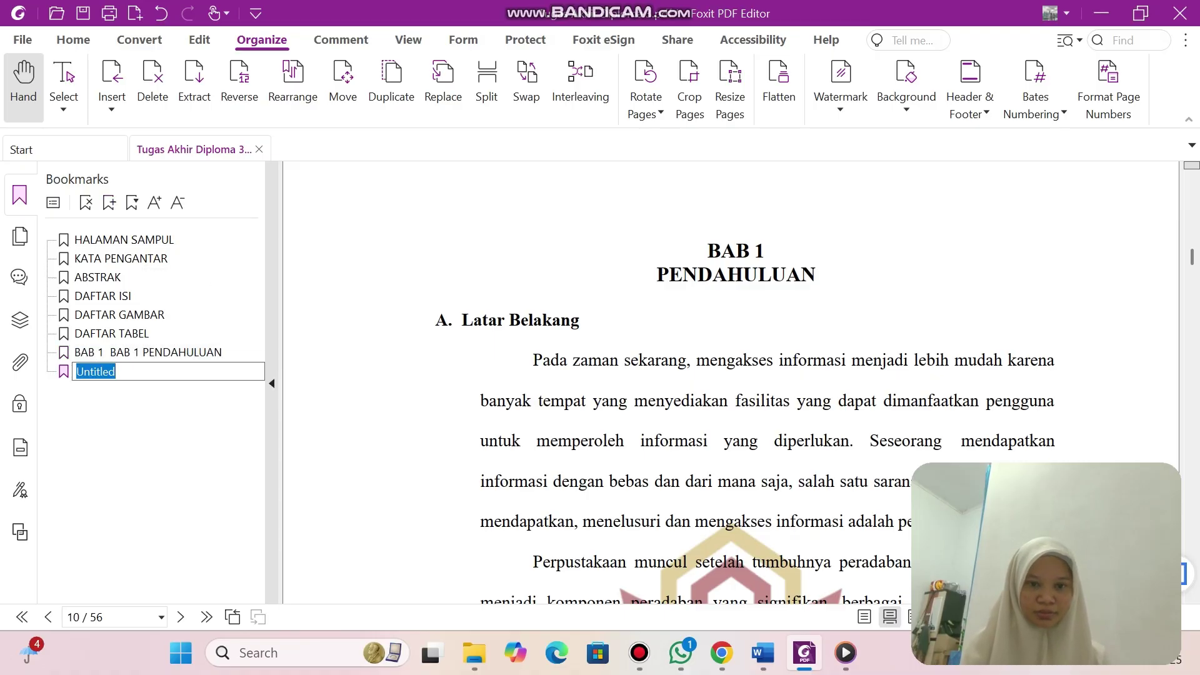
Rename the new Untitled bookmark below BAB 1 PENDAHULUAN to 'A. Latar Belakang'.
key(Return)
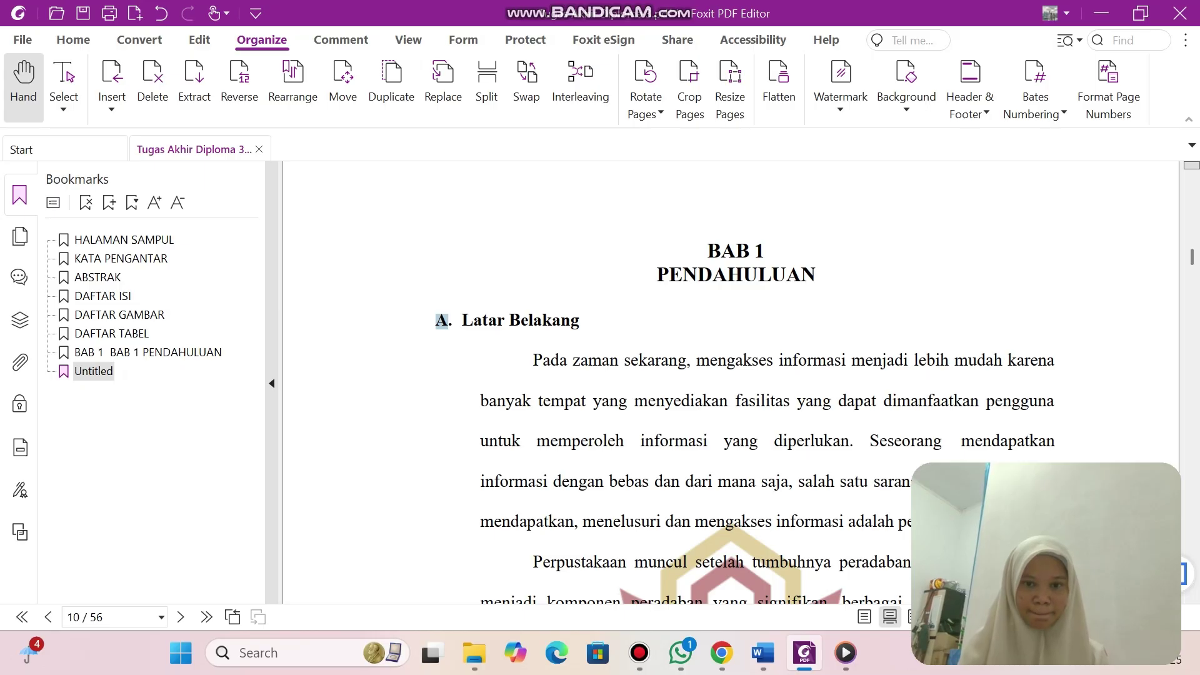
scroll(744, 387, up, 1)
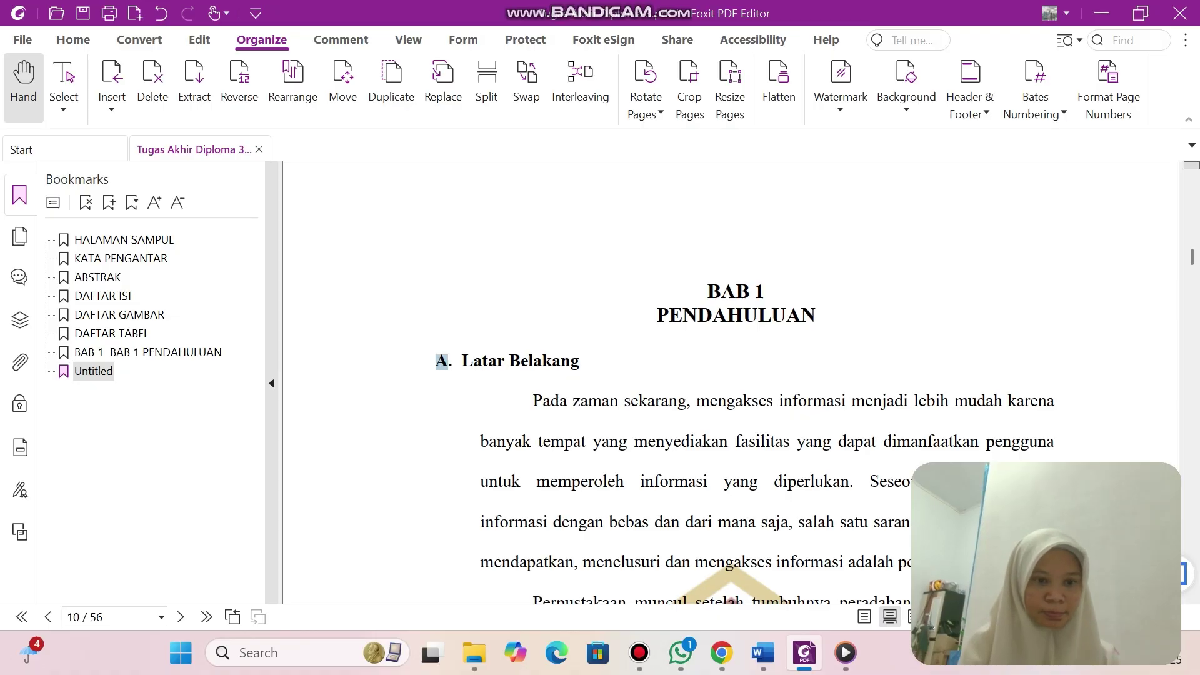
click(94, 371)
key(a)
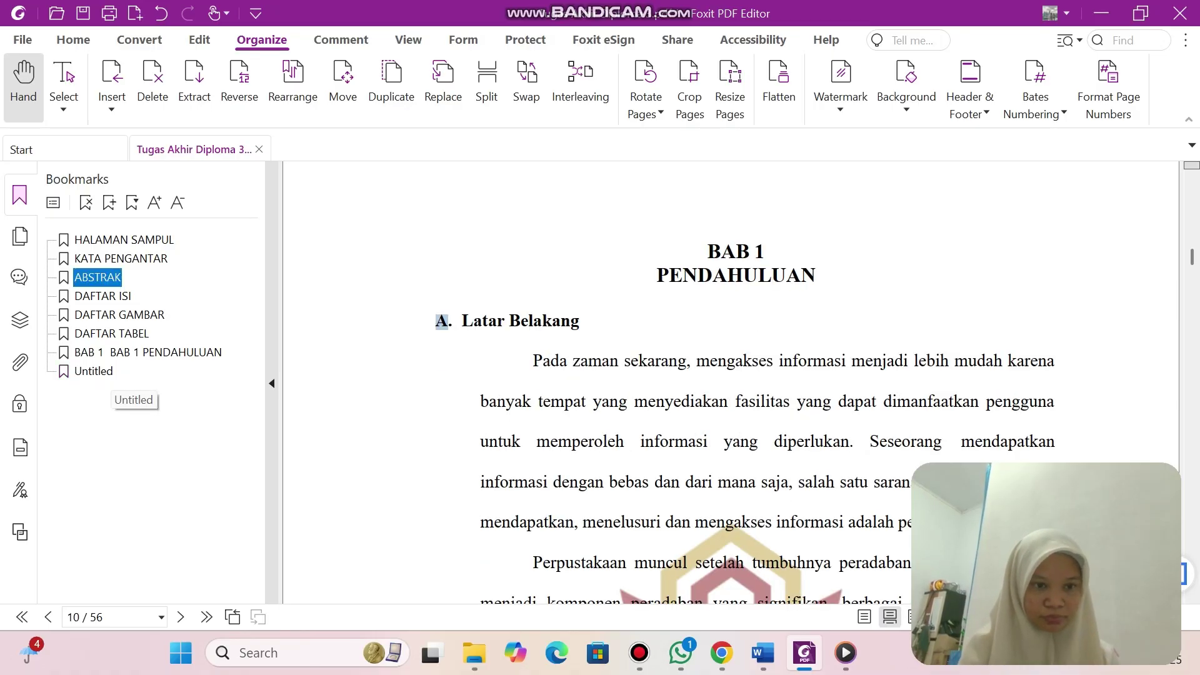
double_click(110, 373)
text(A)
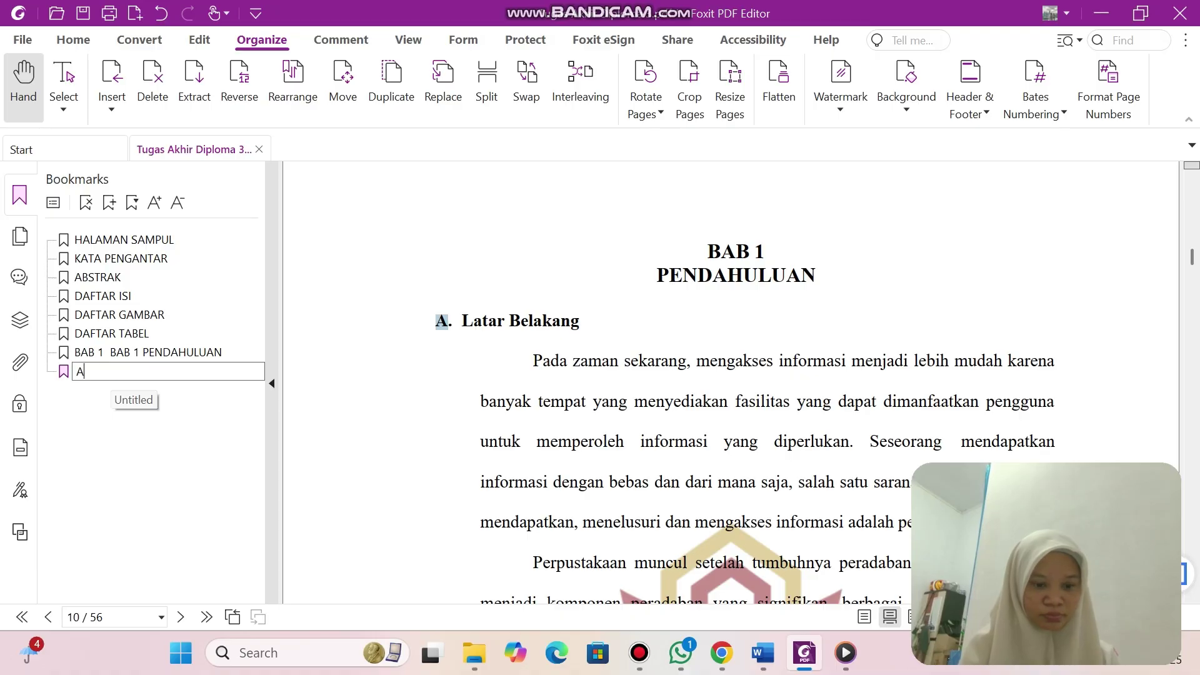
text(. L)
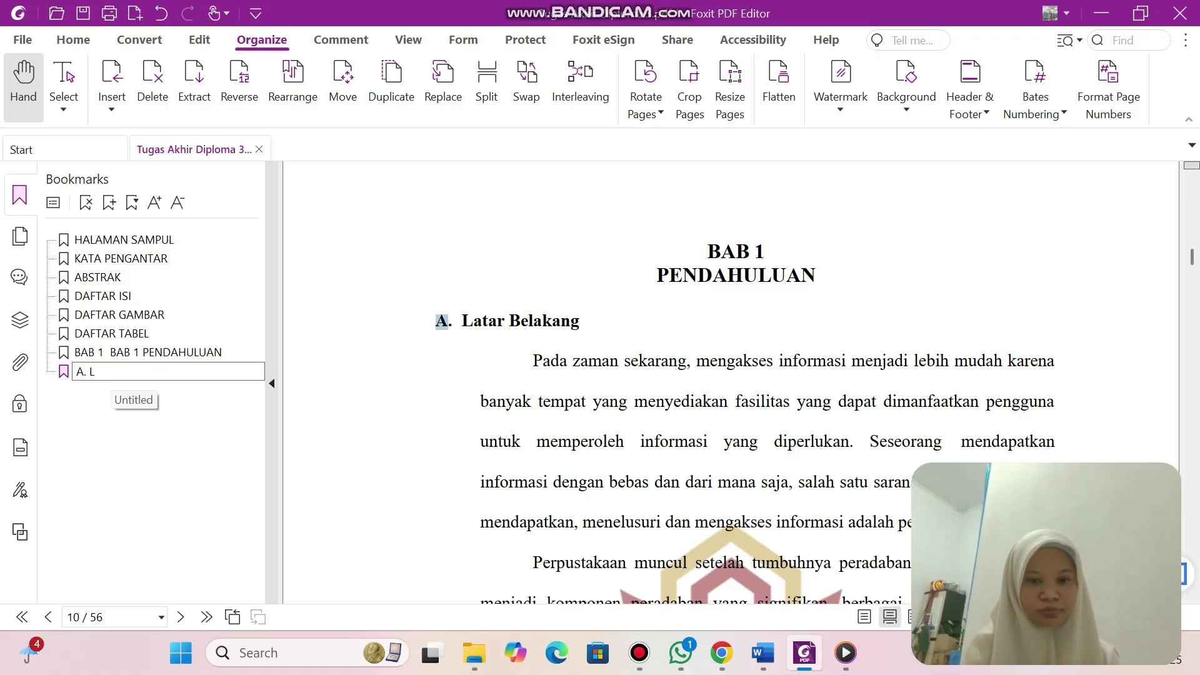
text(atar B)
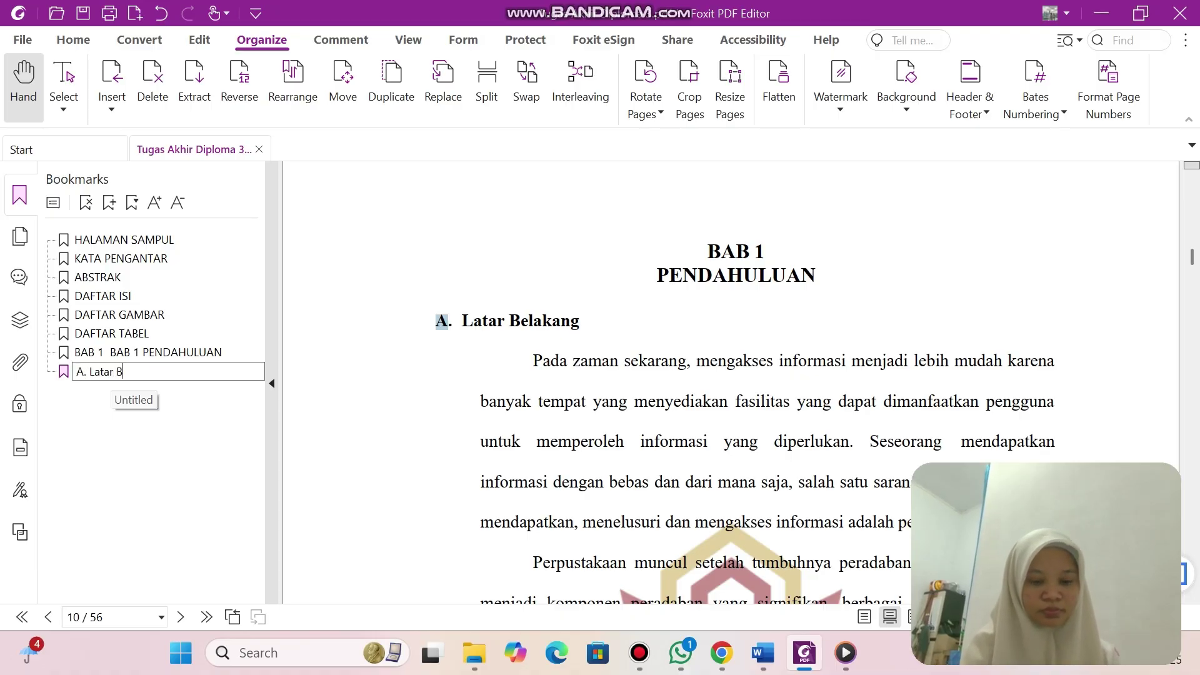
text(elakang)
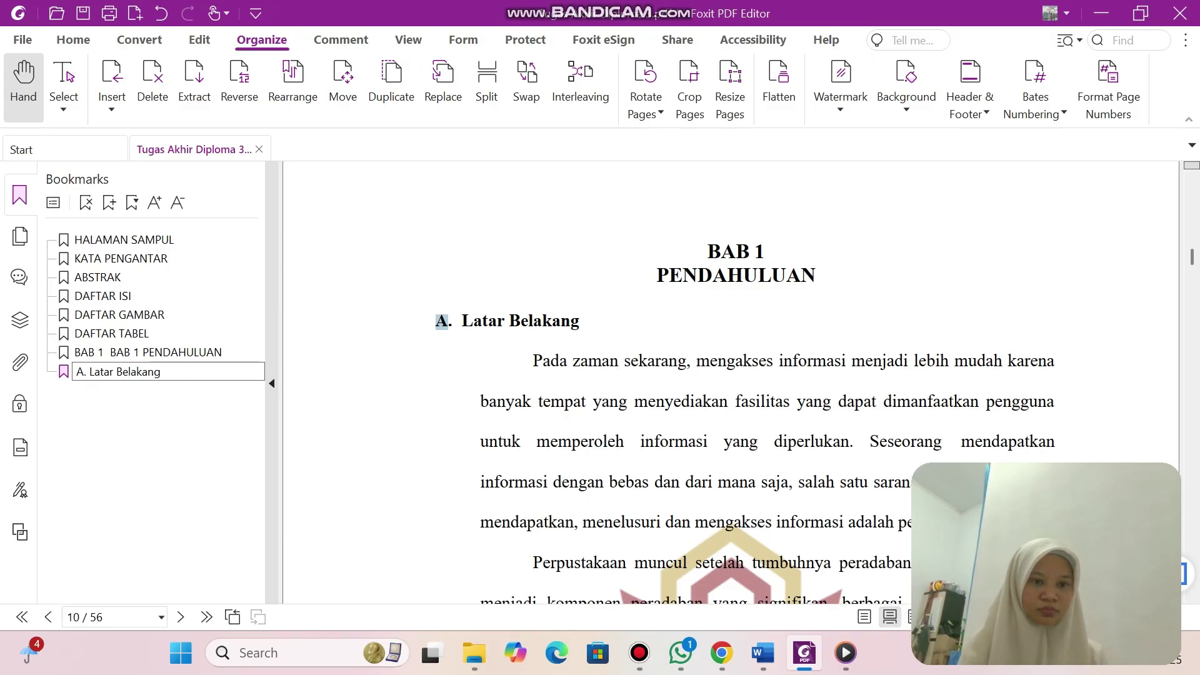
key(ctrl+a)
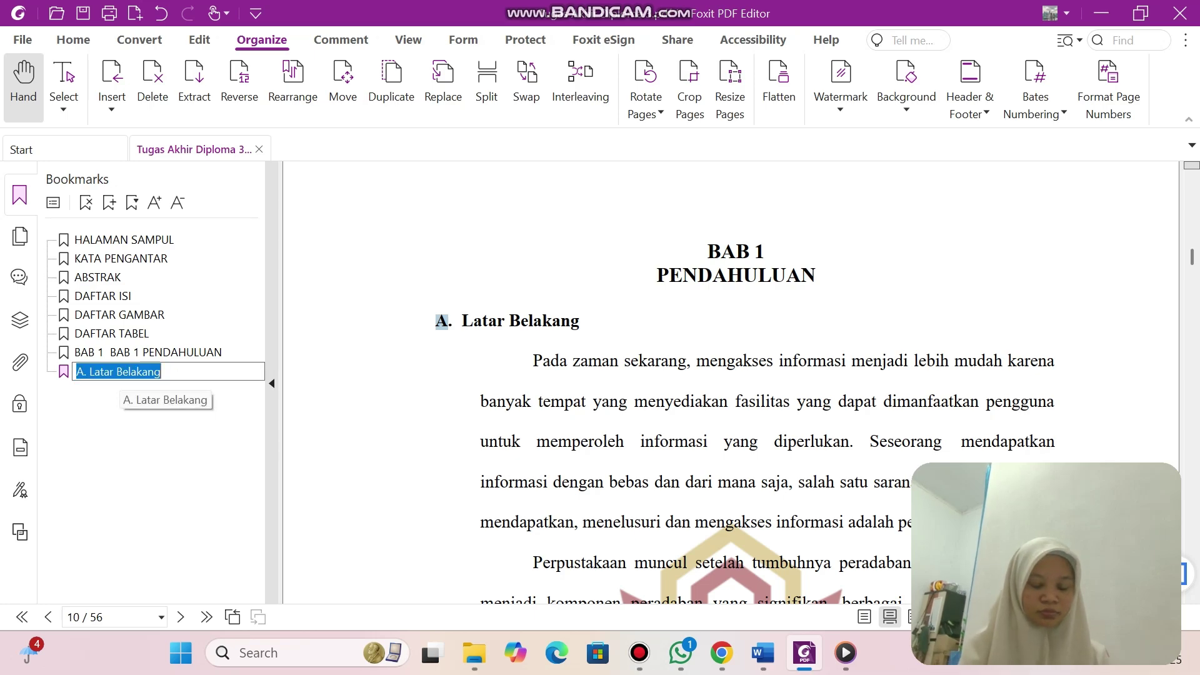
key(Return)
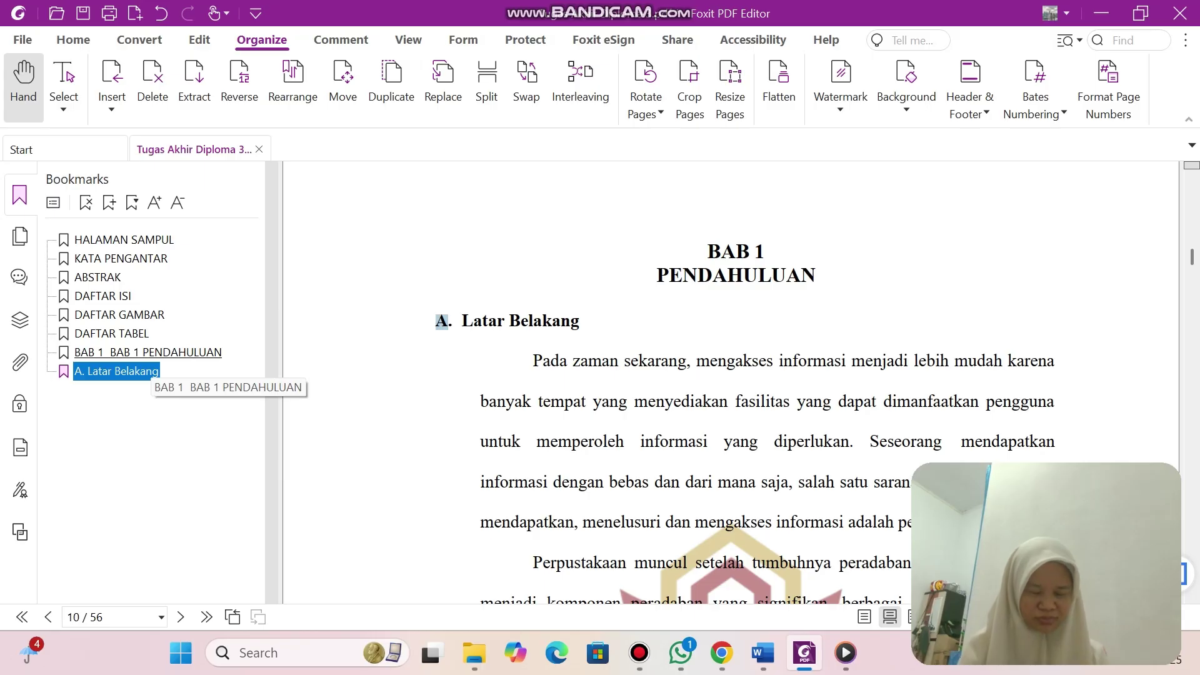
Undo the accidental nesting of BAB 1 PENDAHULUAN under A. Latar Belakang.
click(151, 355)
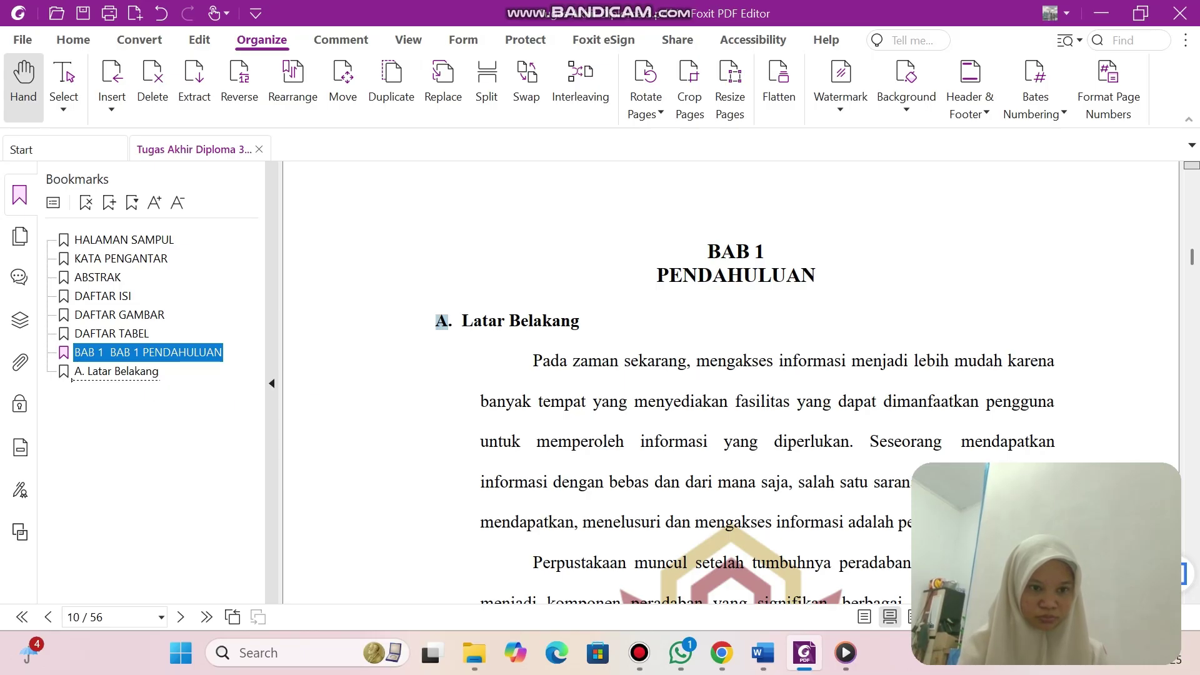
drag(116, 374, 119, 375)
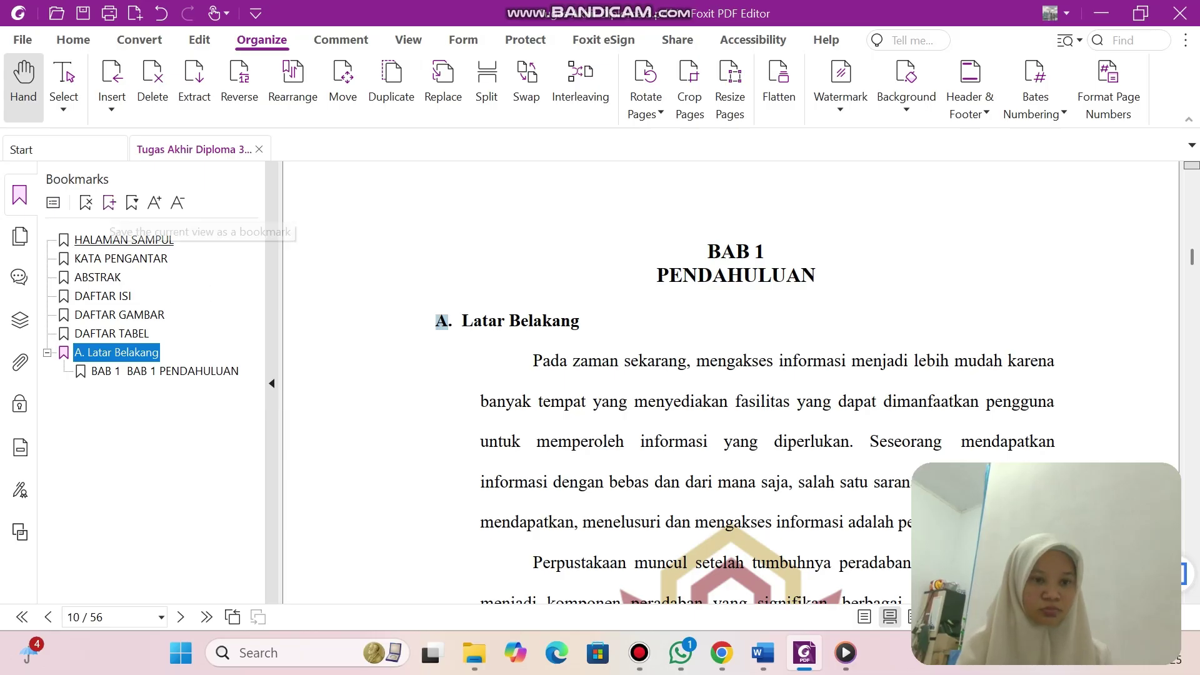
click(161, 13)
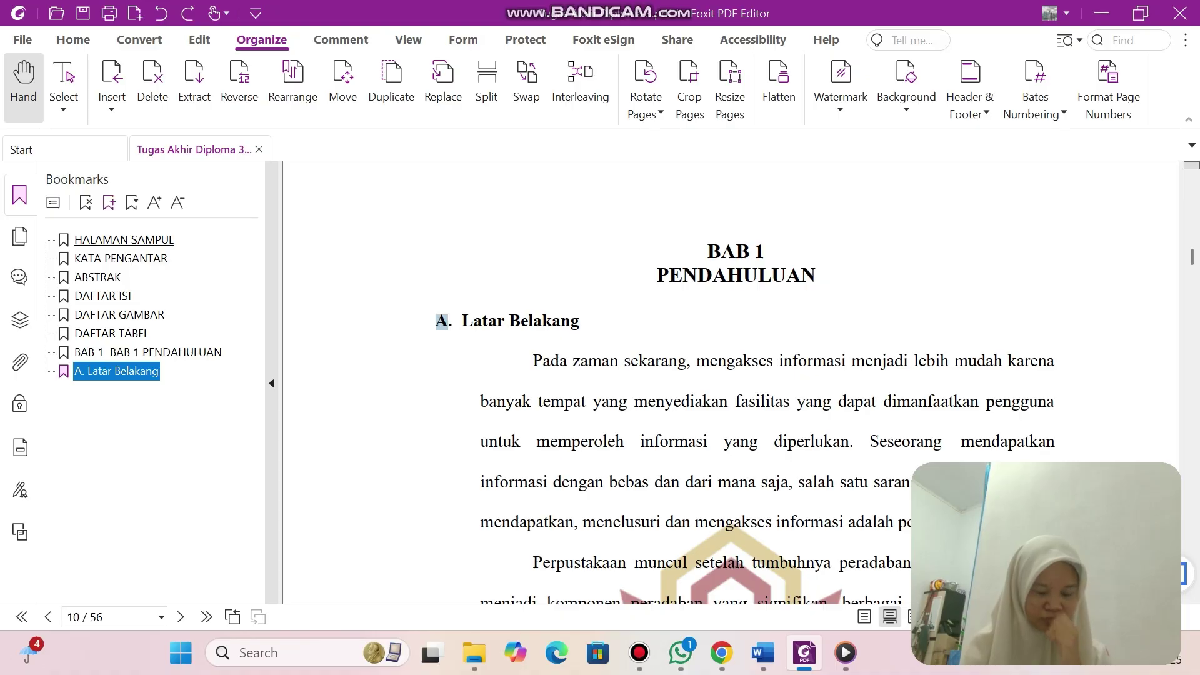
Add bookmark 'B. Rumusan Masalah', pasting the heading copied from page 12 after 'B.'.
key(ctrl+b)
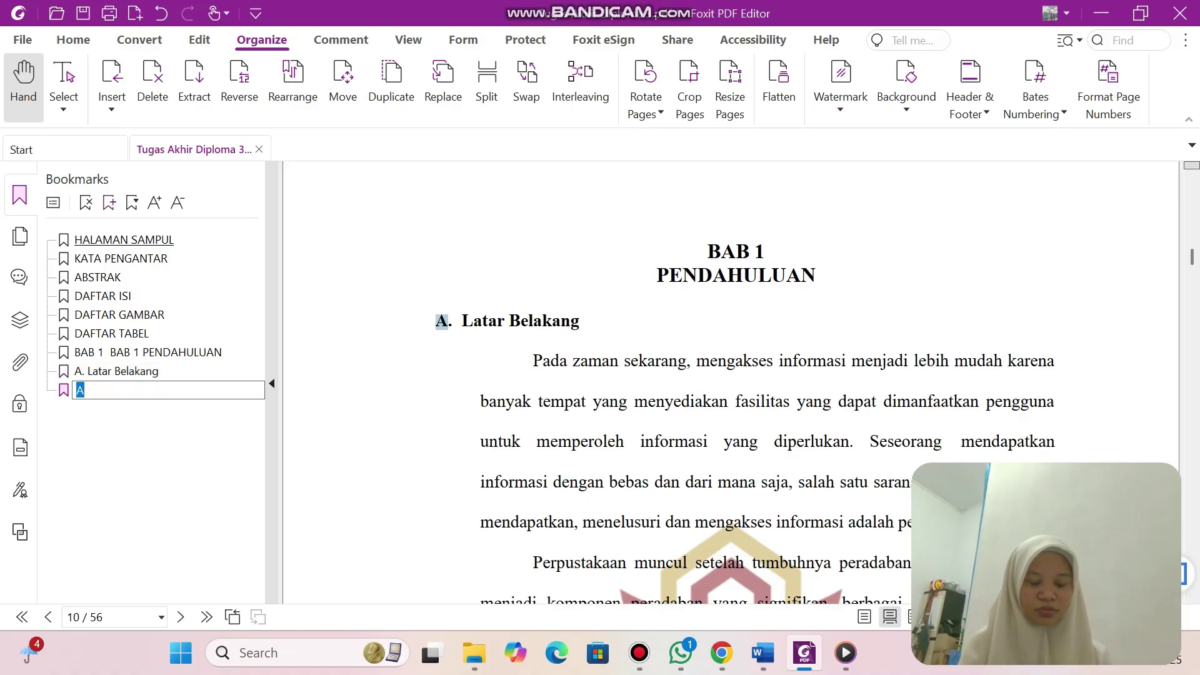
key(BackSpace)
text(B.)
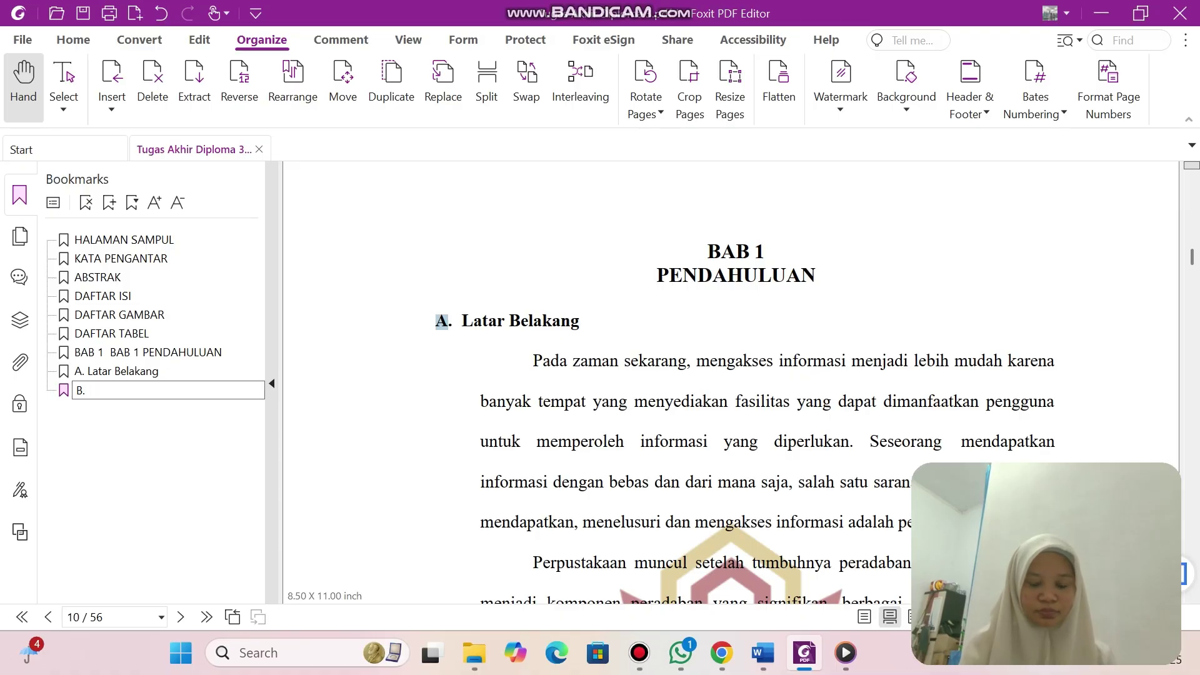
scroll(732, 382, down, 20)
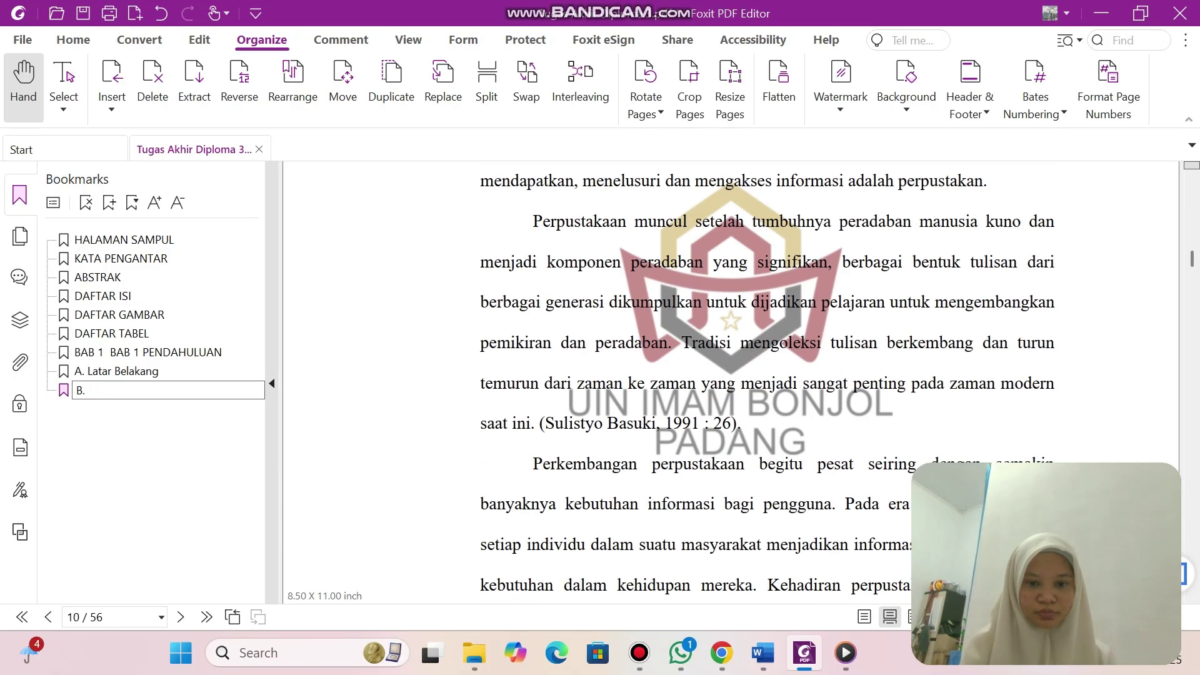
scroll(732, 381, down, 10)
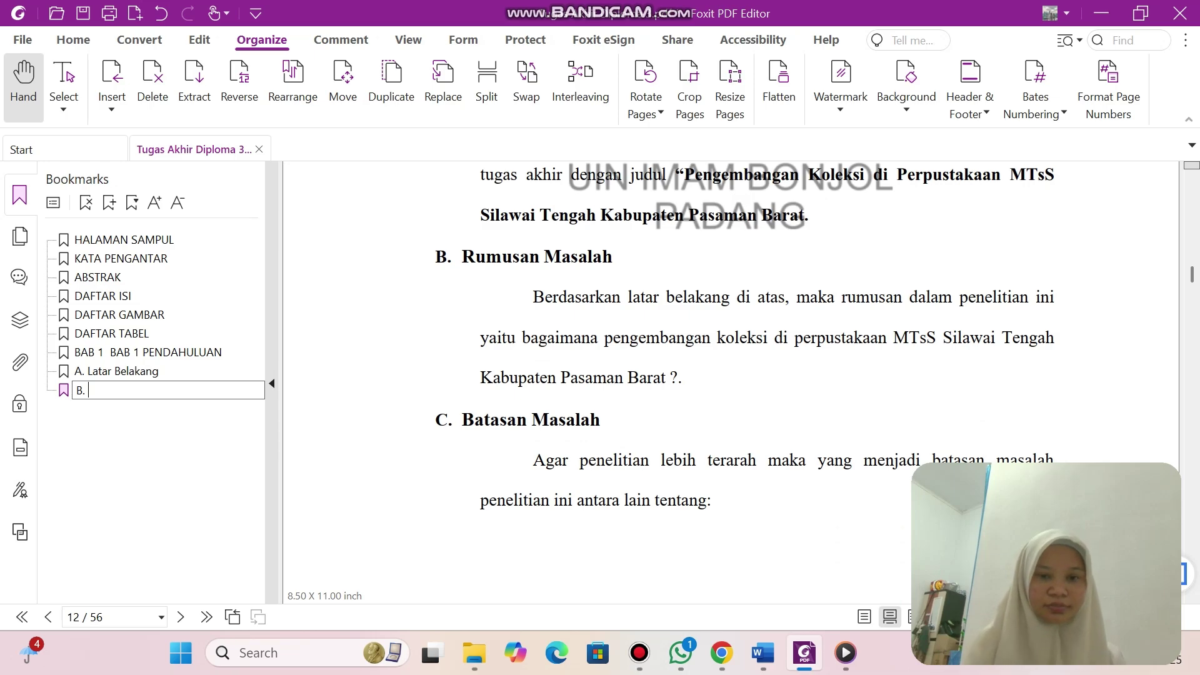
drag(462, 256, 613, 256)
click(643, 227)
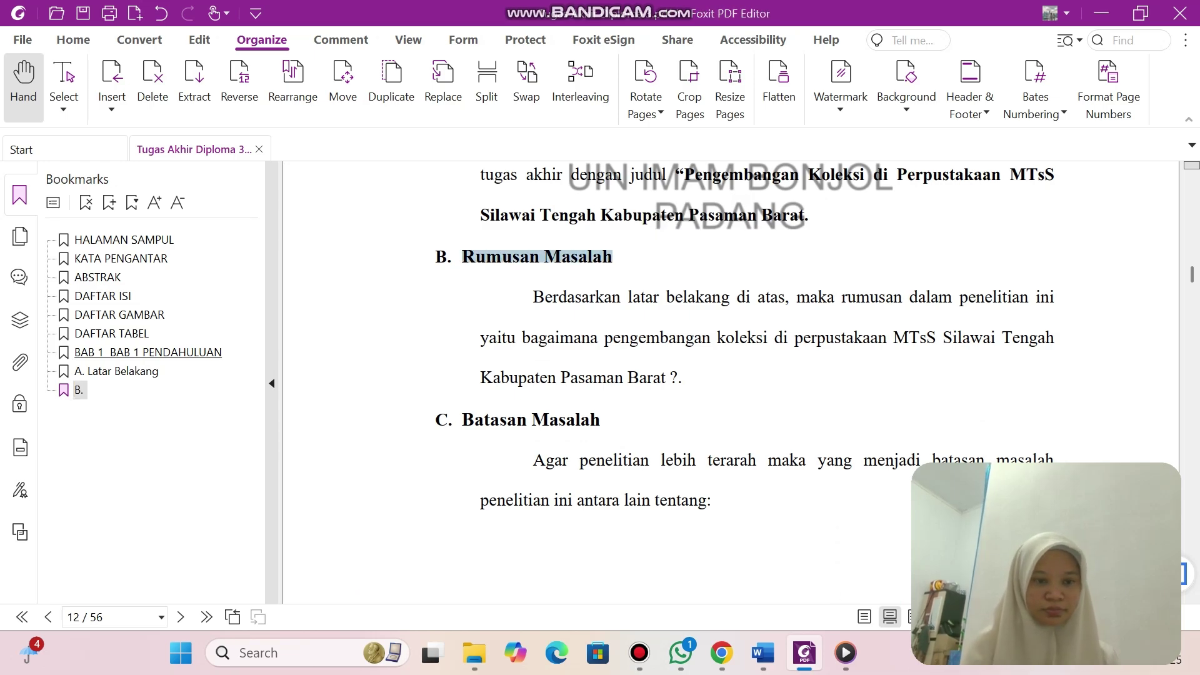
click(79, 390)
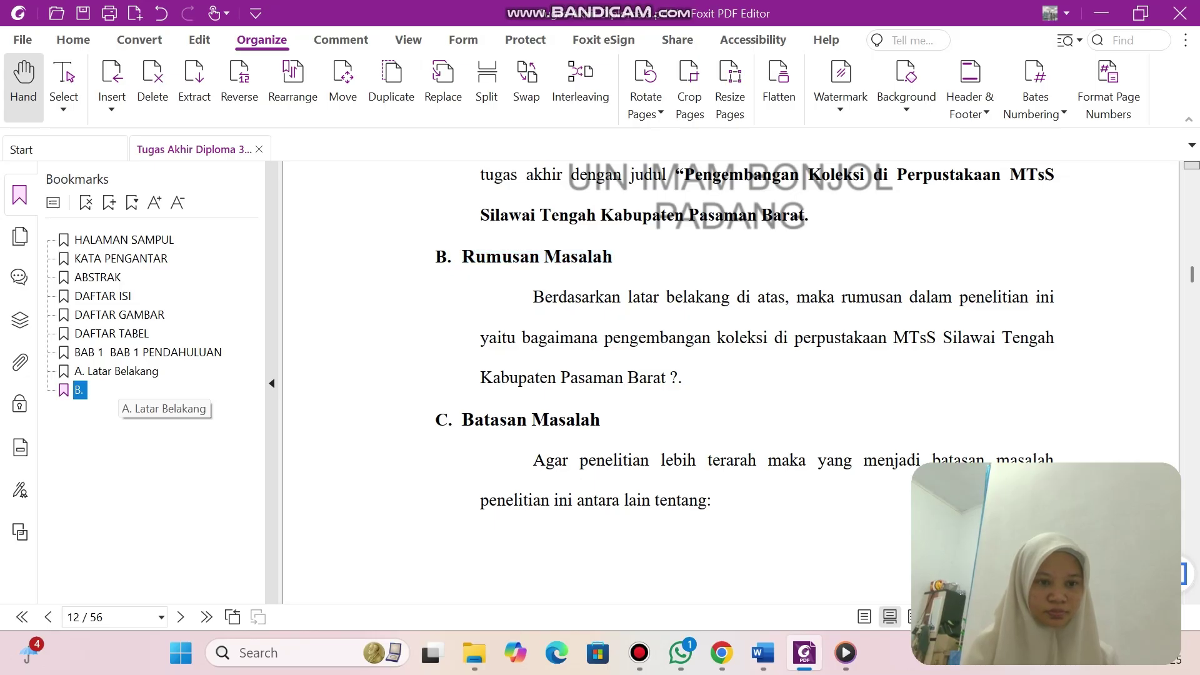
click(79, 390)
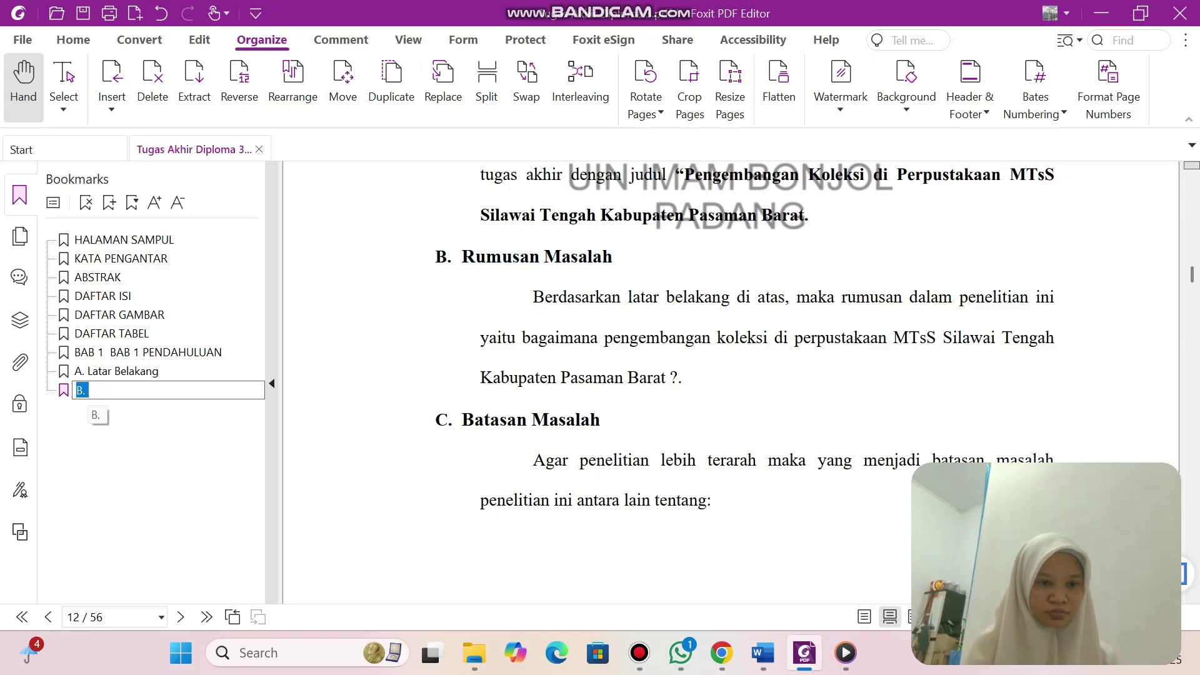
right_click(94, 395)
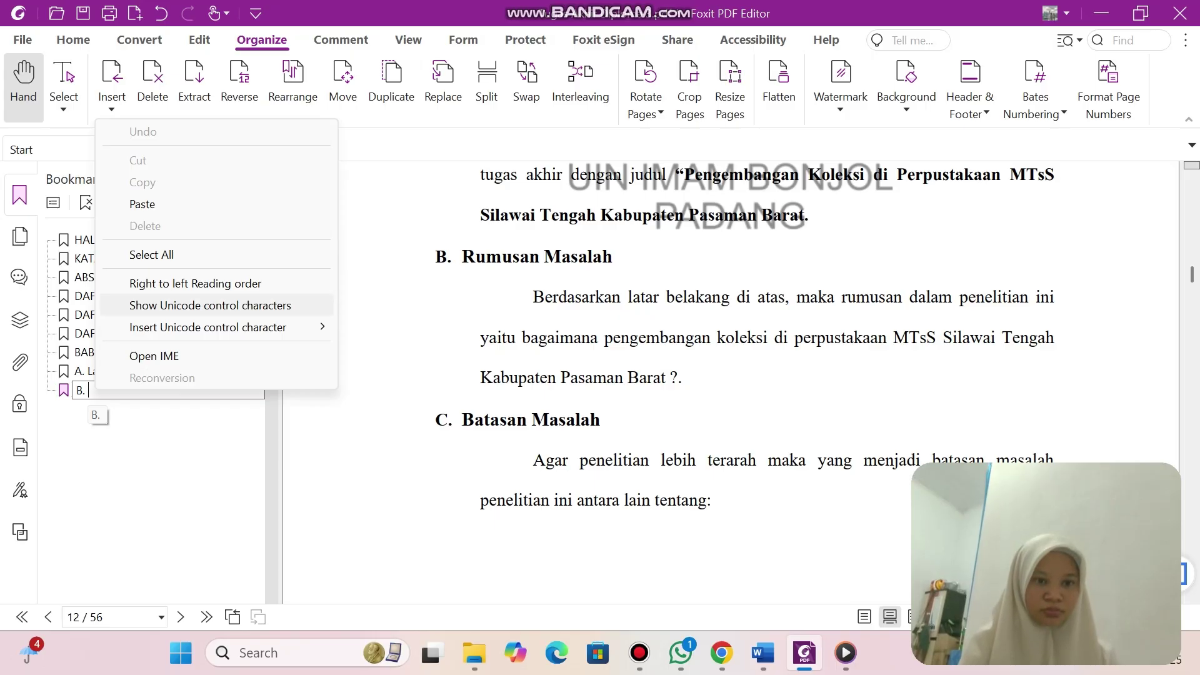
click(144, 204)
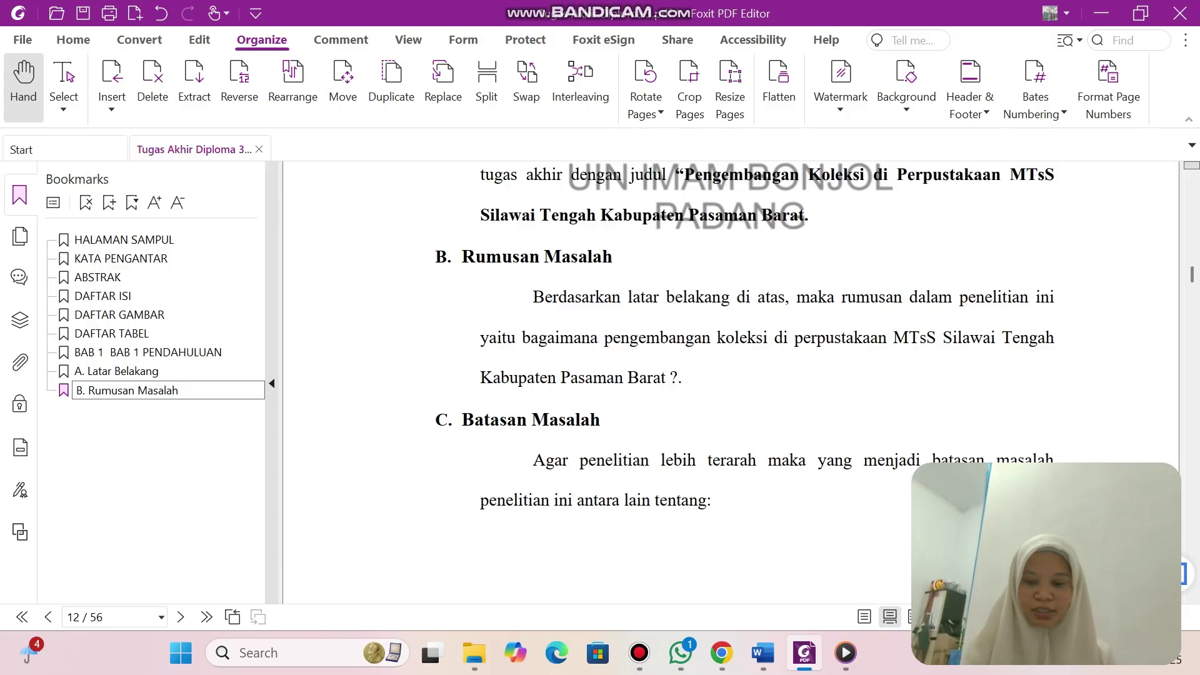
key(Return)
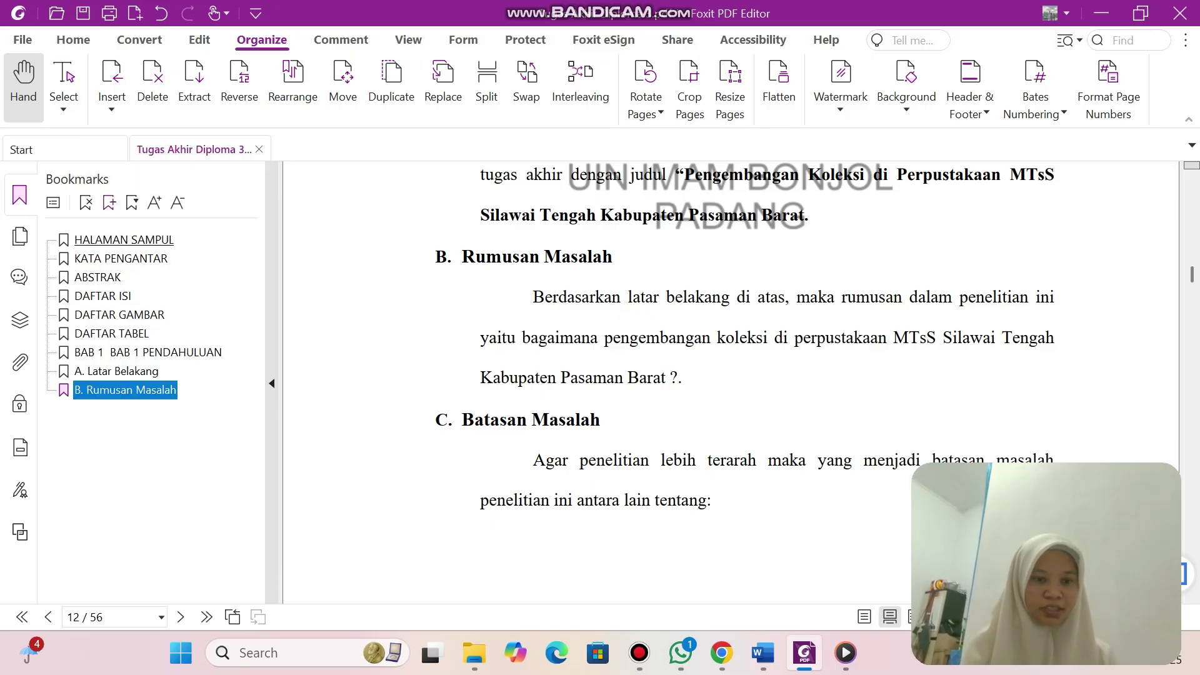
Add a bookmark named 'C. Batasan Masalah'.
click(110, 203)
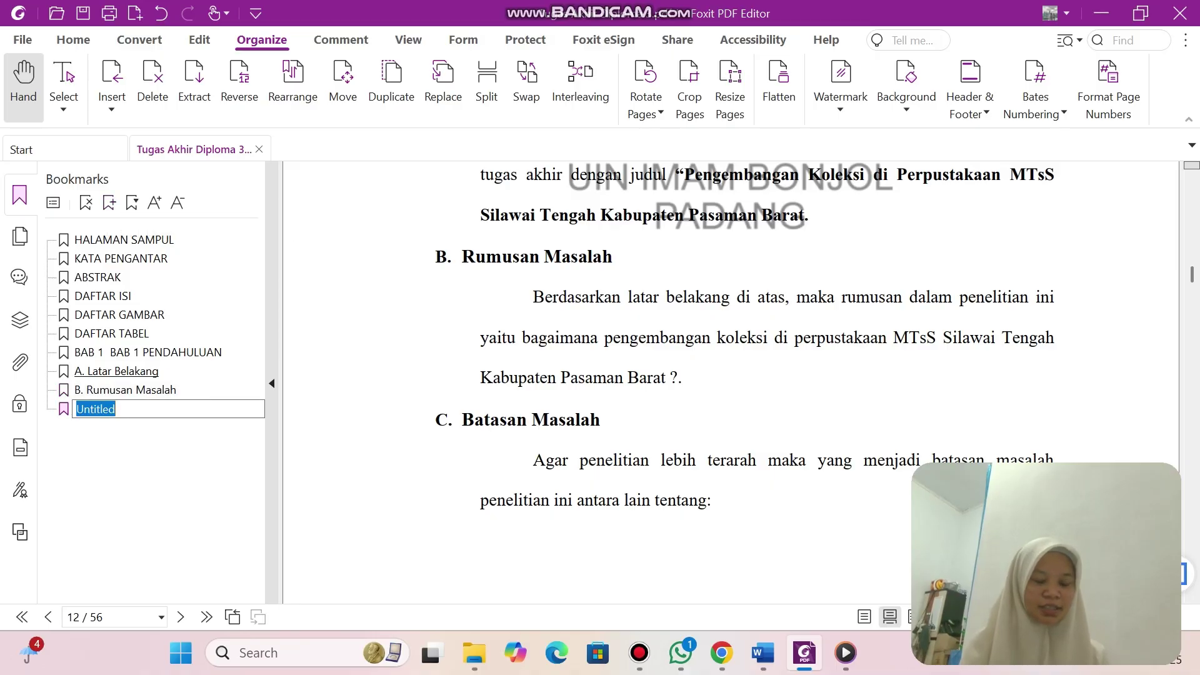
text(C)
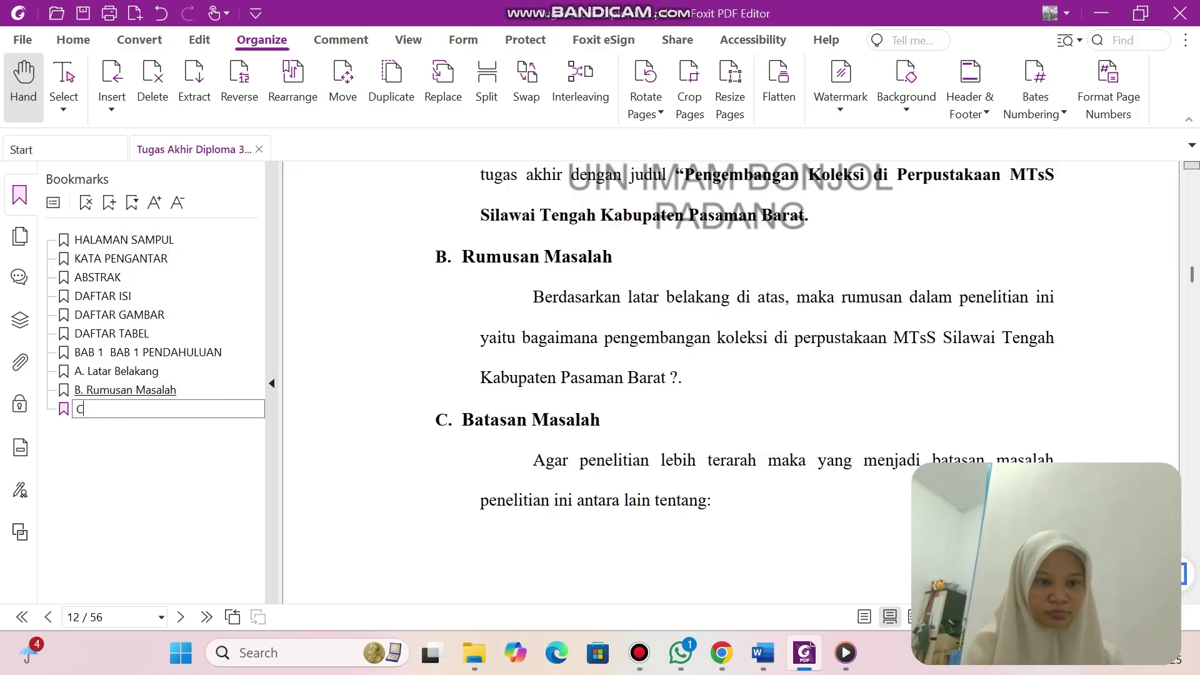
text(. Batasan)
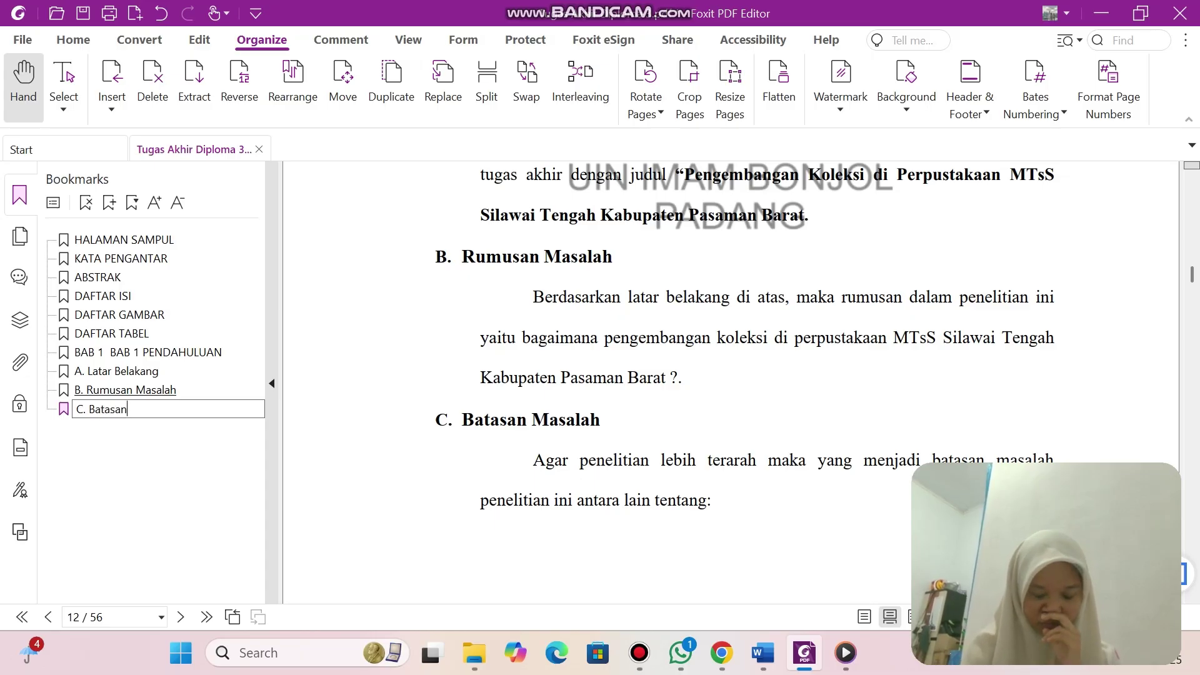
text( Masalah)
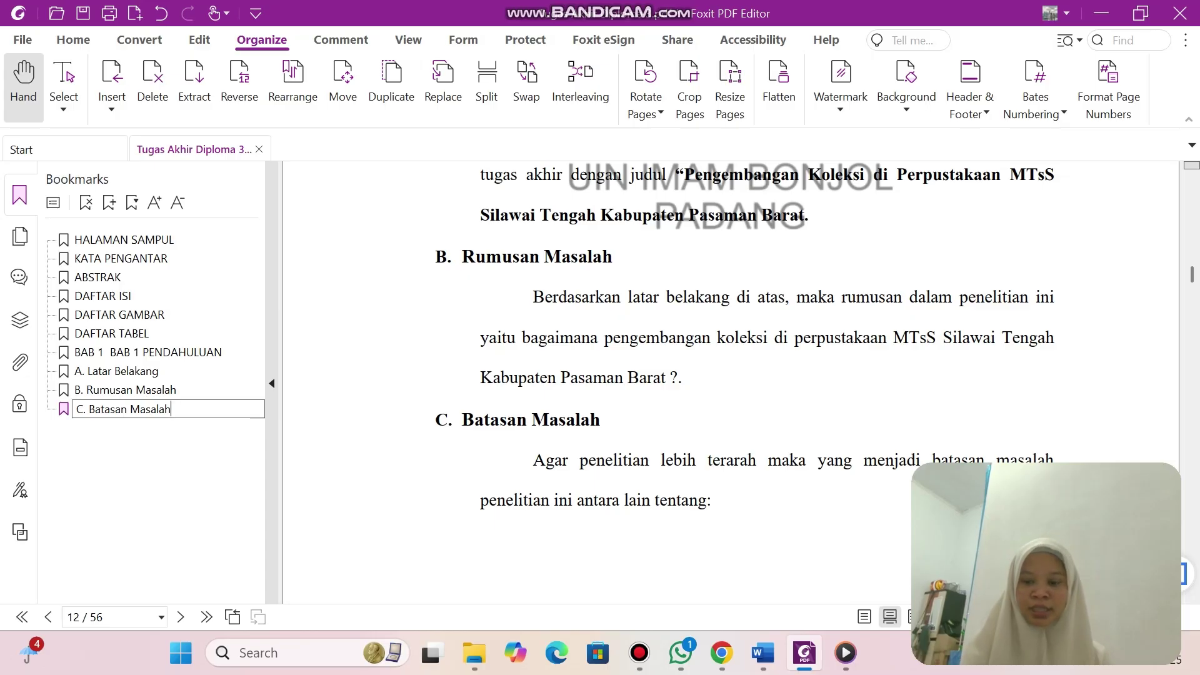
key(Return)
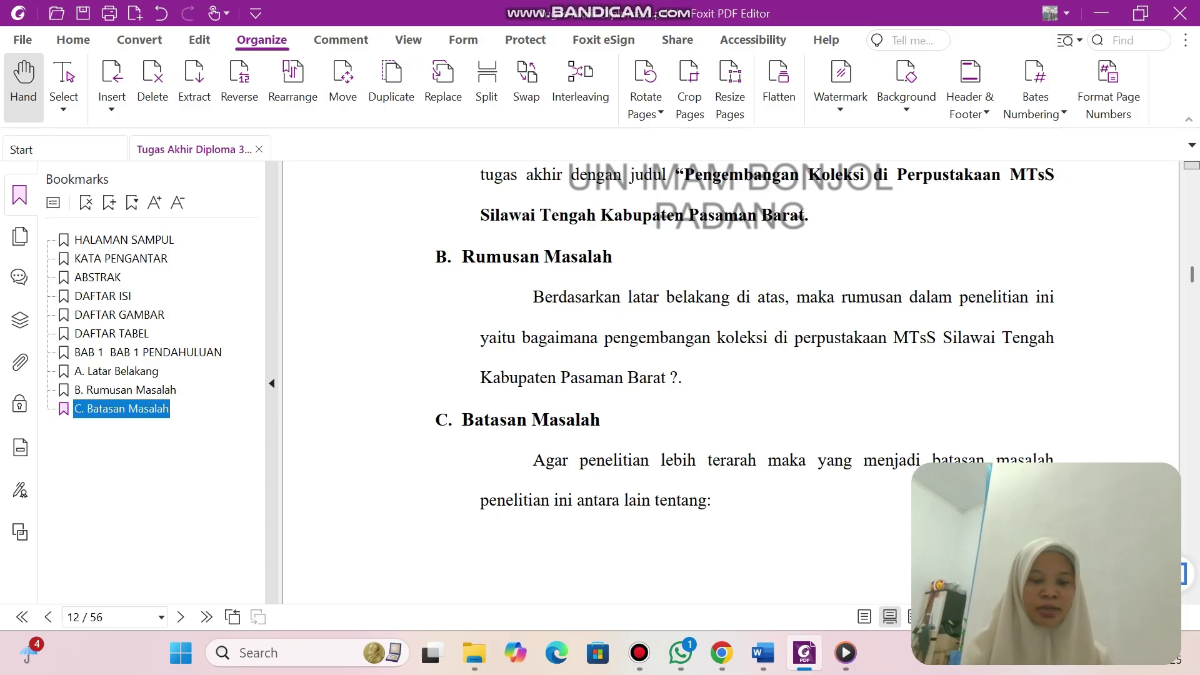
Add a bookmark named 'D. Tujuan dan Kegunaan Penelitian' below C. Batasan Masalah.
scroll(744, 381, down, 10)
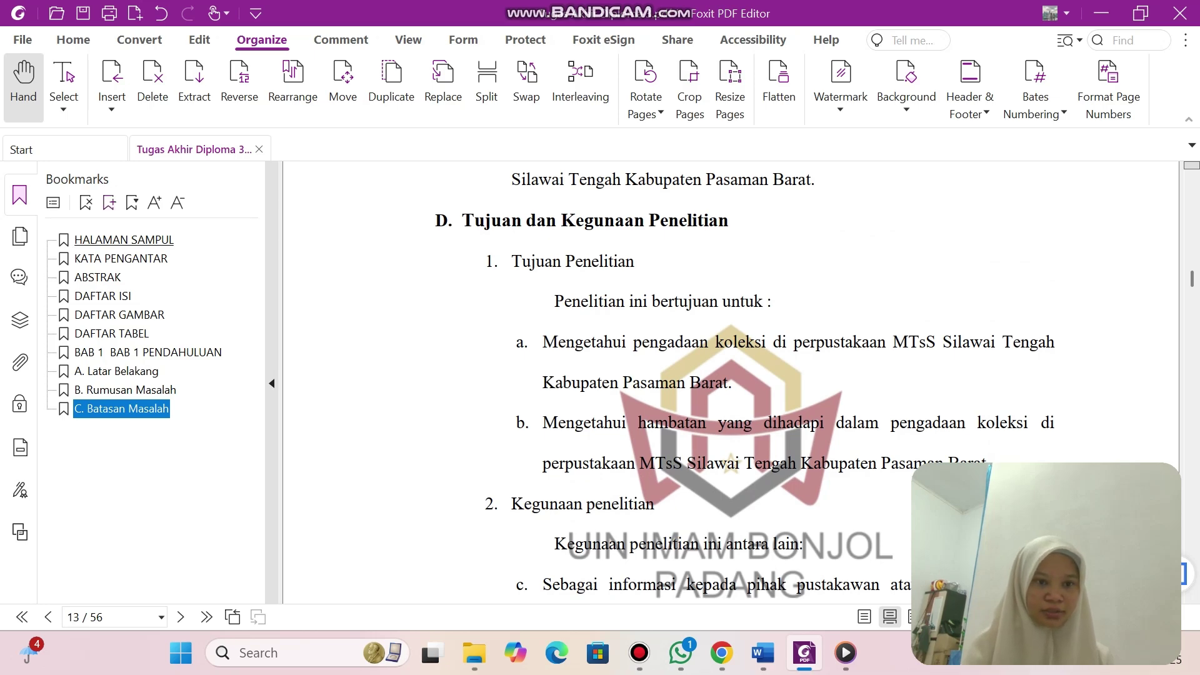
key(ctrl+b)
text(D)
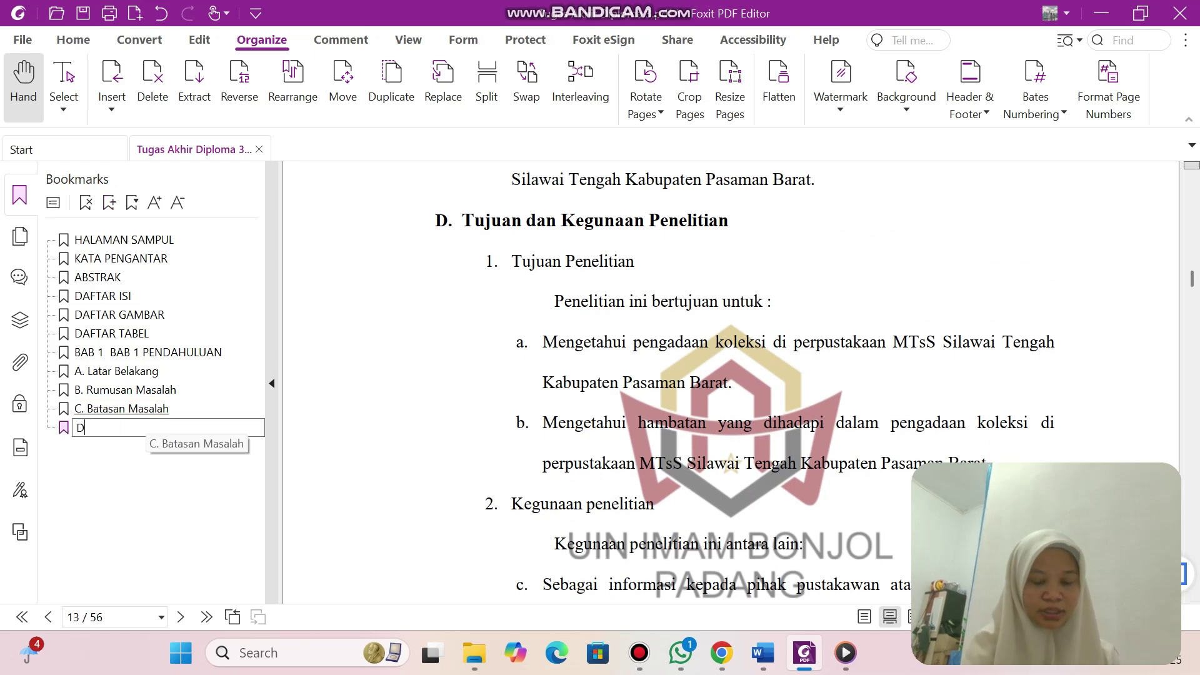
text(.)
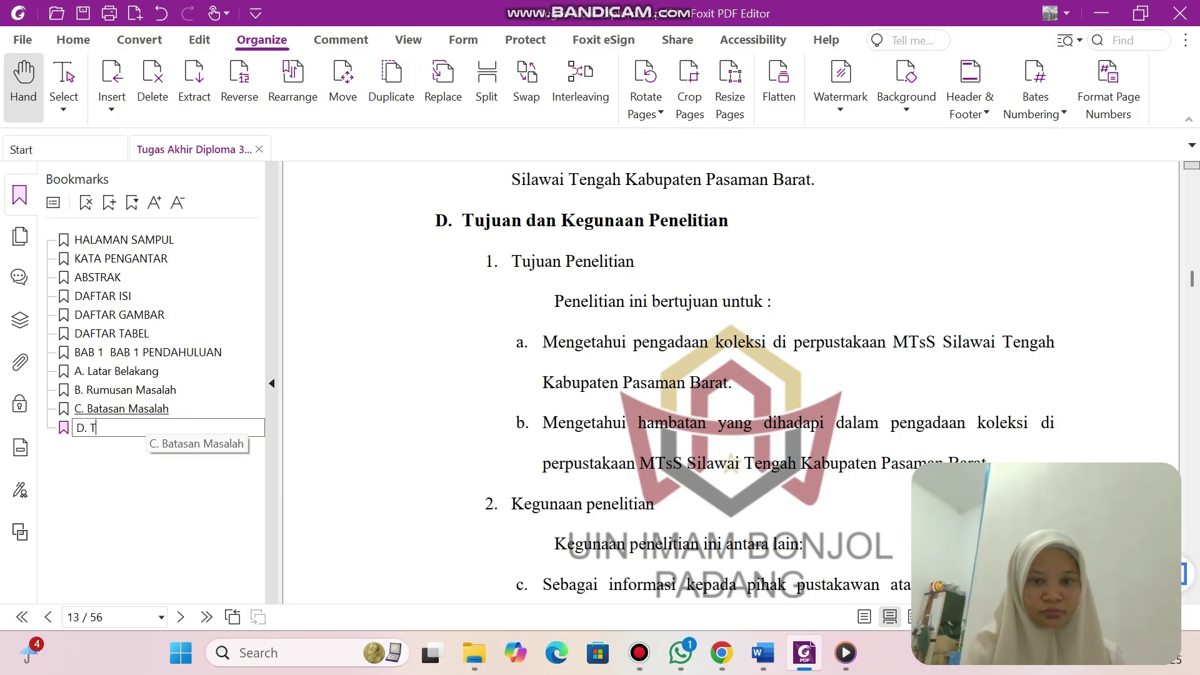
text( Tujuan d)
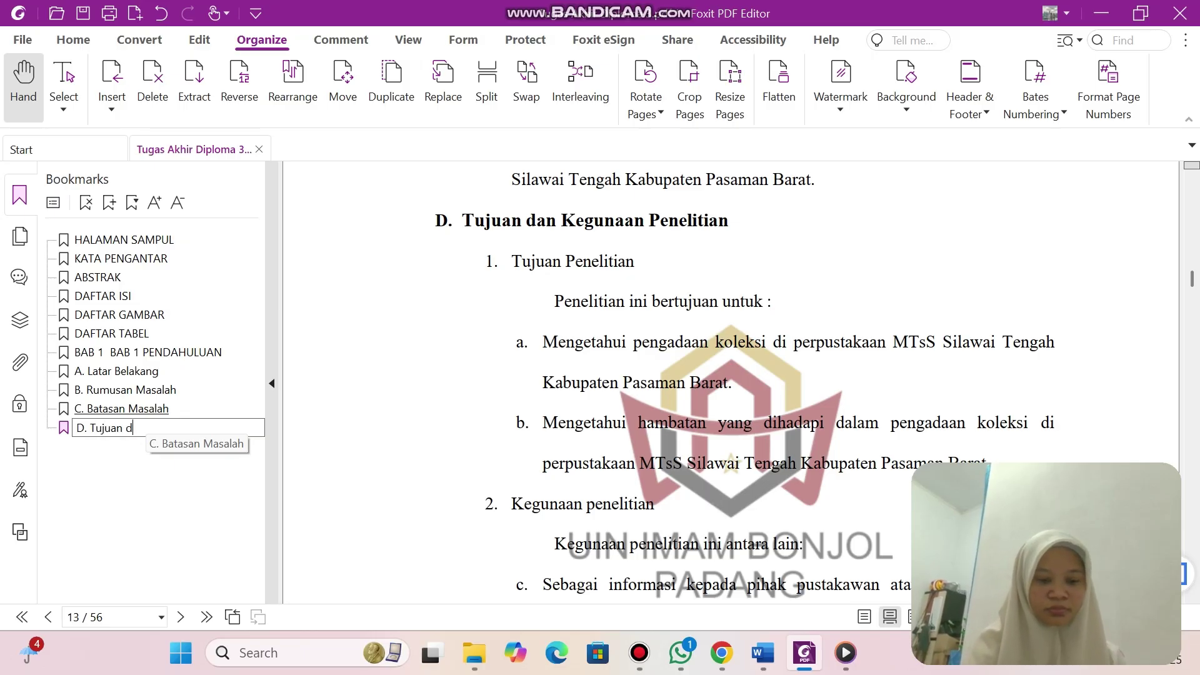
text(an Ke)
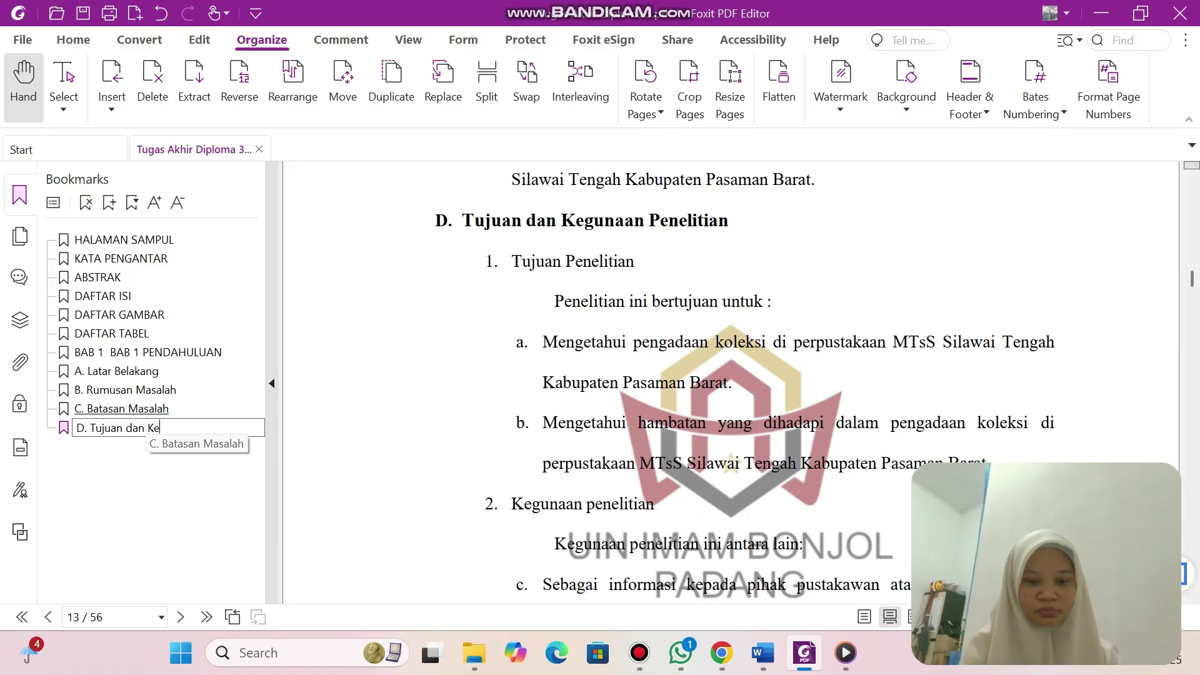
text(gunaan P)
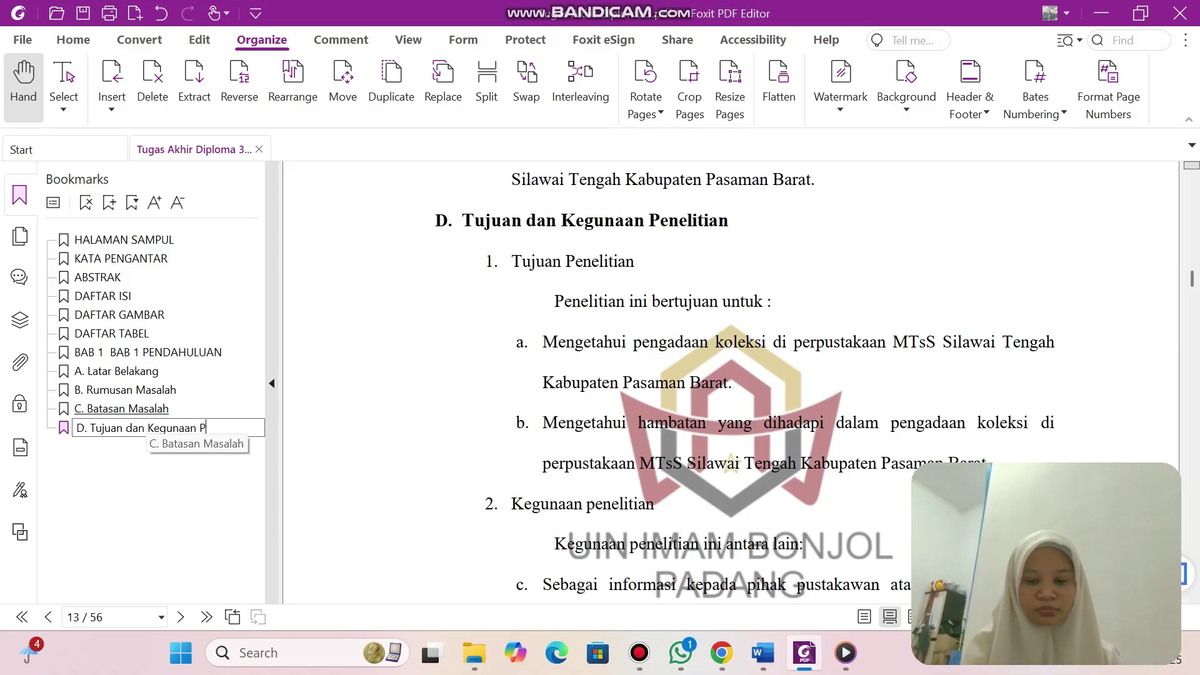
text(enelitian)
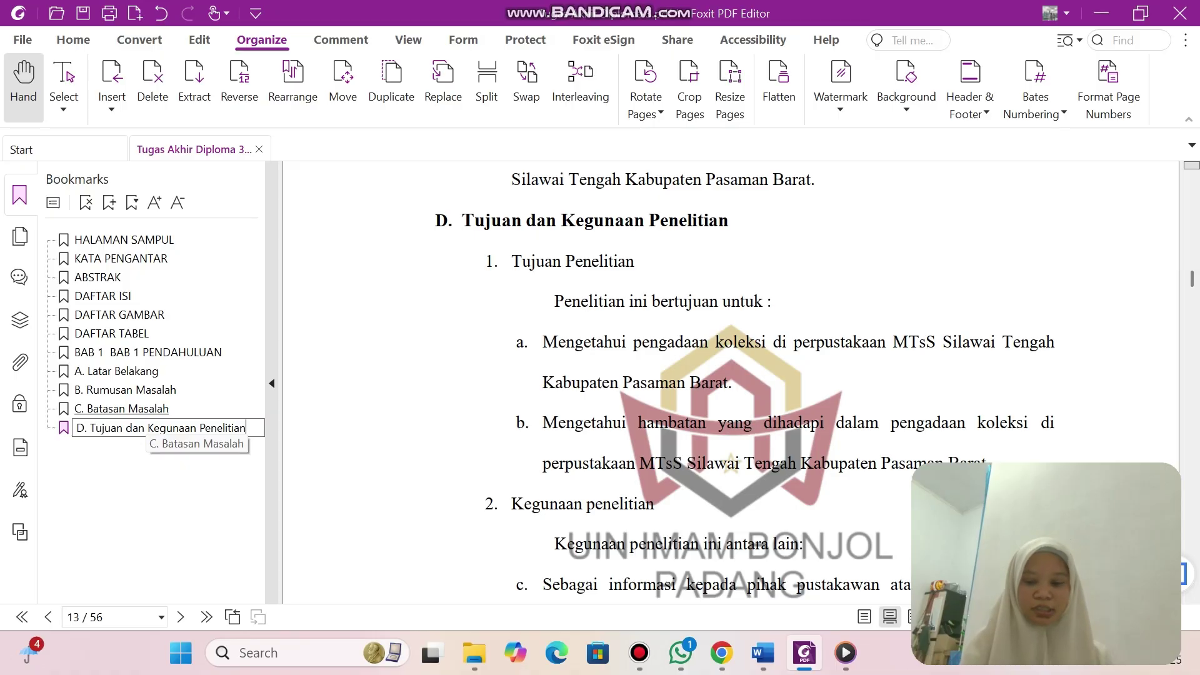
key(Return)
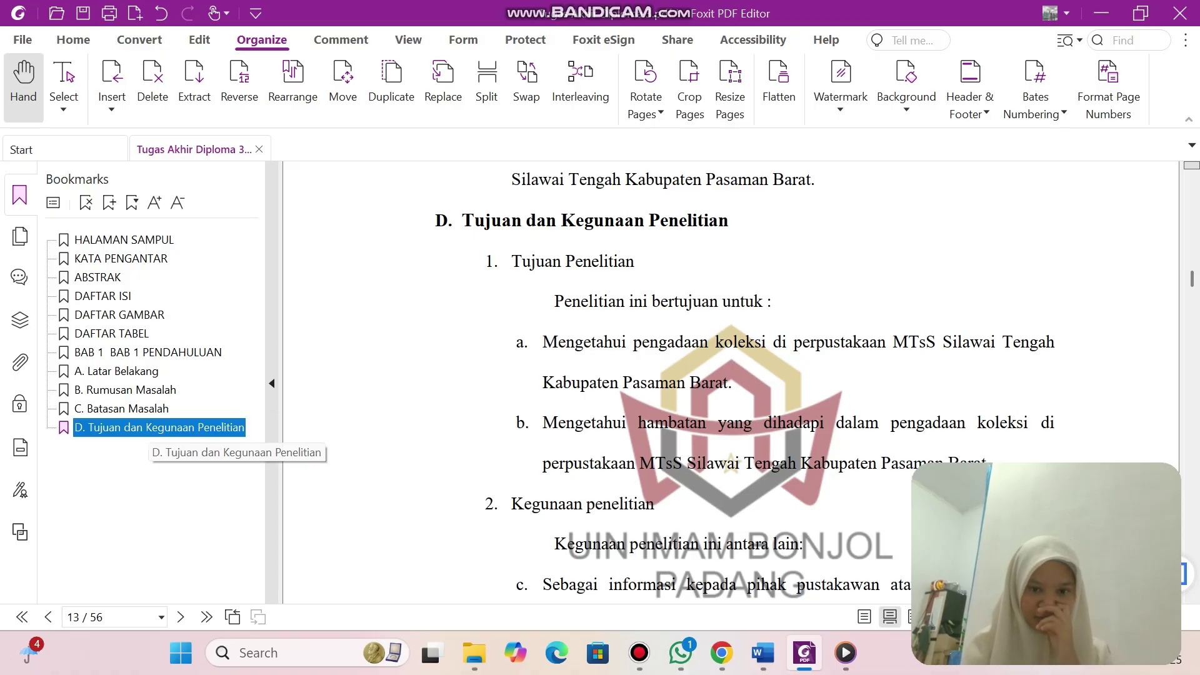
Add a bookmark named 'E. Penjelasan Judul' for the next page.
scroll(731, 375, down, 8)
scroll(731, 375, down, 5)
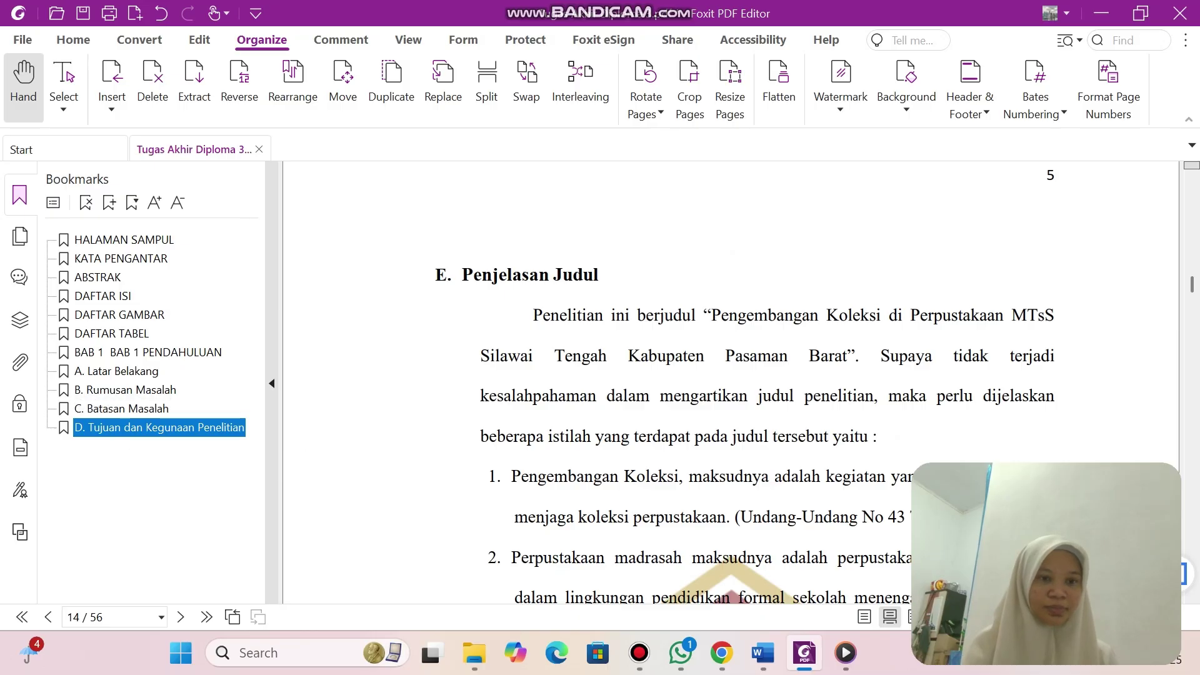
key(ctrl+b)
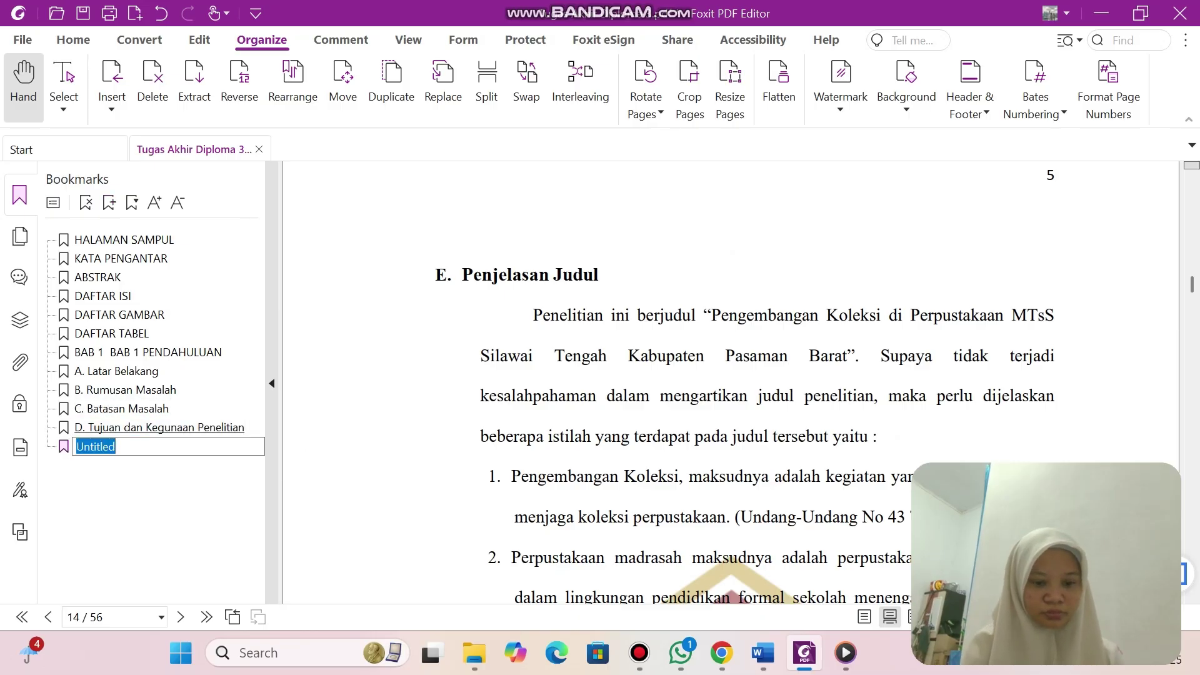
text(E. P)
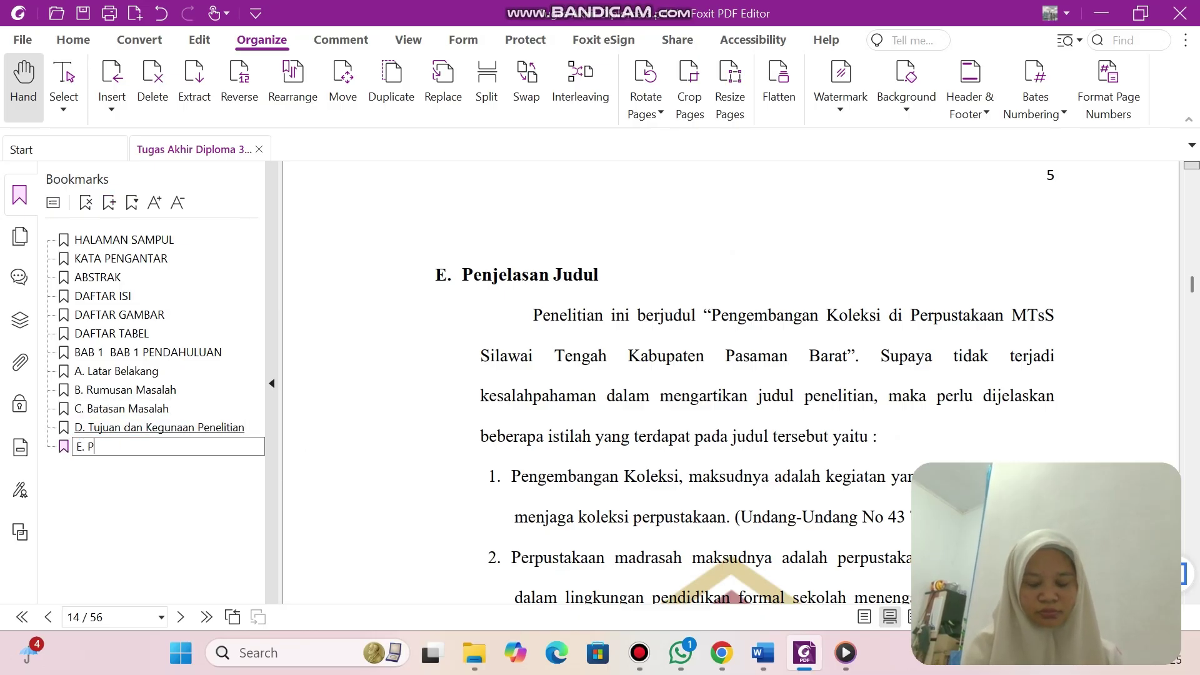
text(enjelasan)
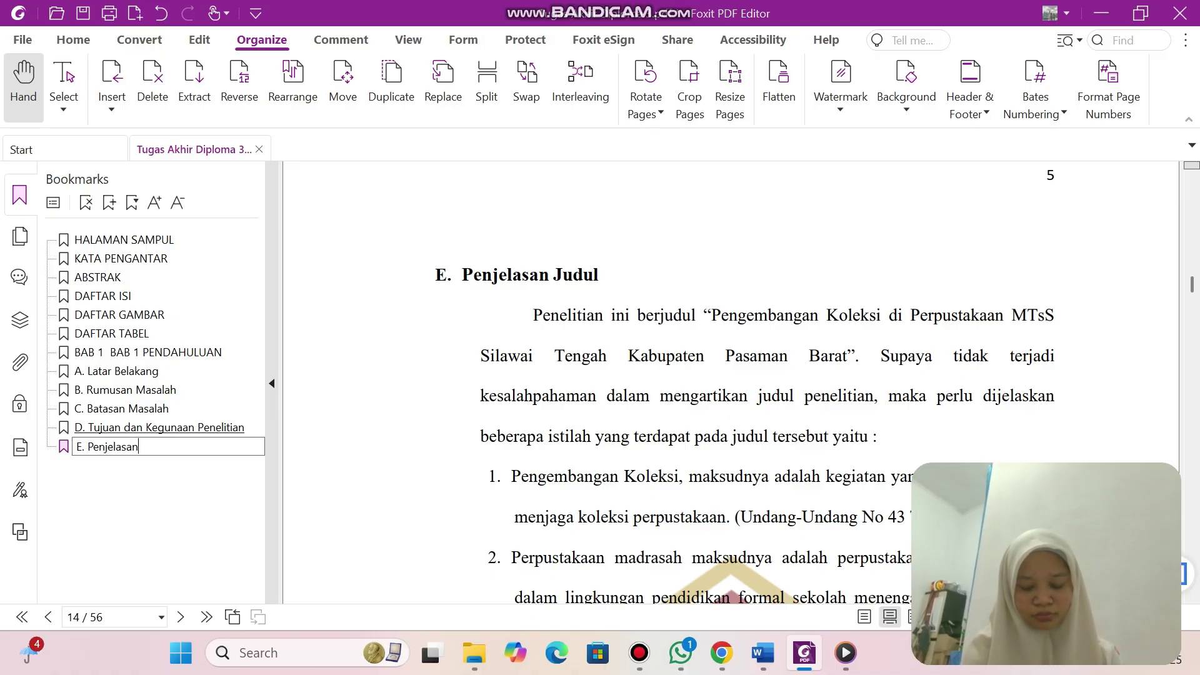
text( Judul)
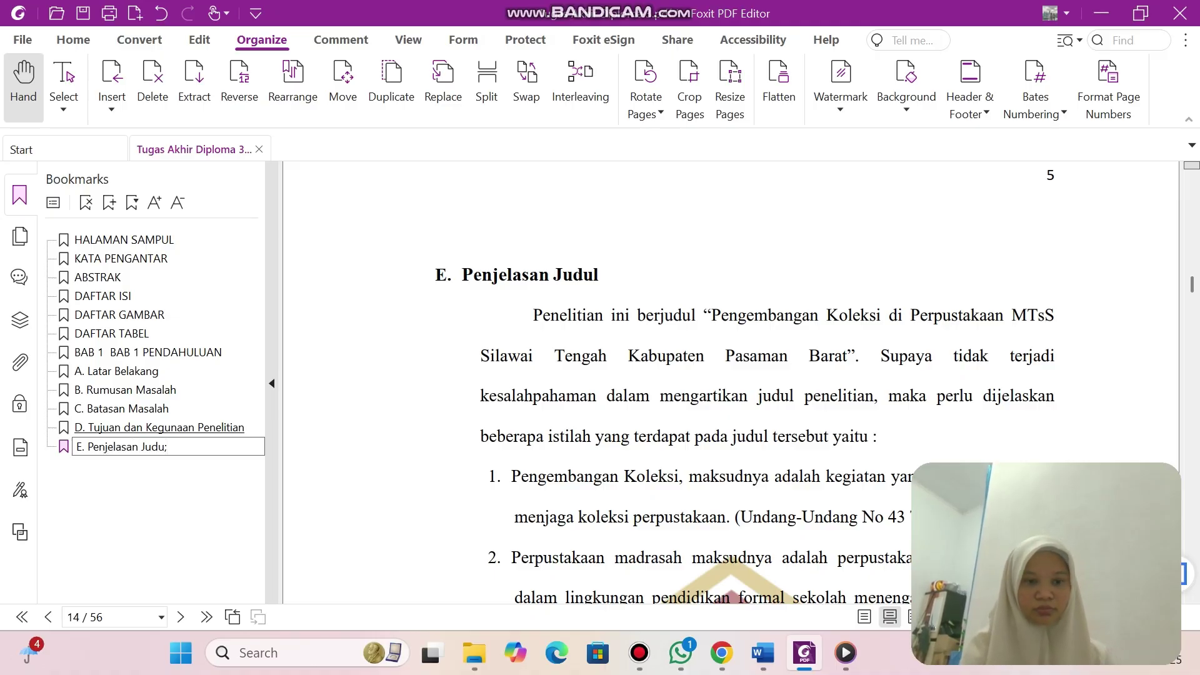
key(Return)
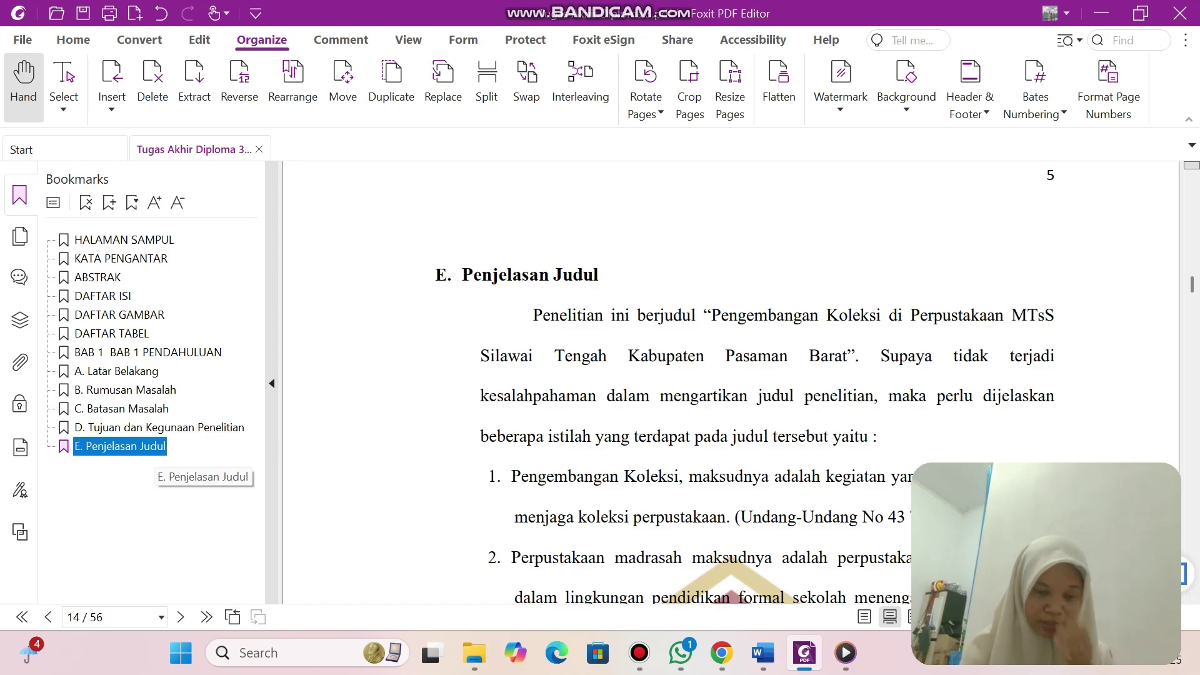
Add a bookmark 'F. Penelitian Relevan' for page 15.
scroll(731, 382, down, 10)
scroll(732, 381, down, 5)
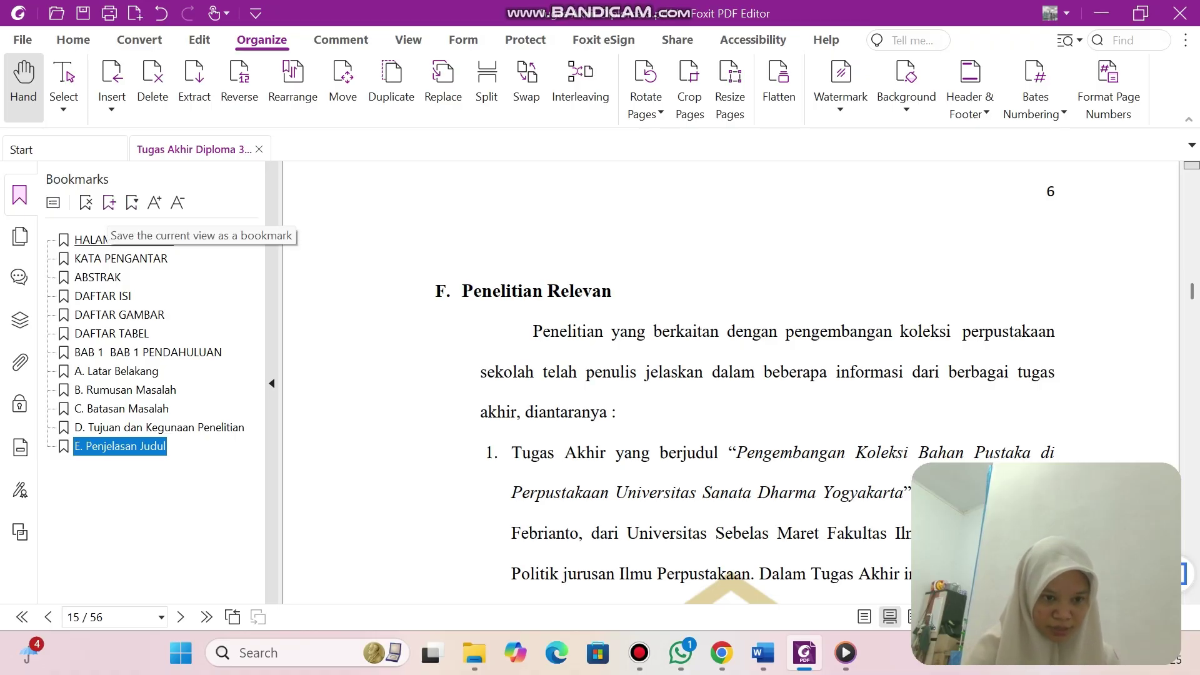
click(109, 202)
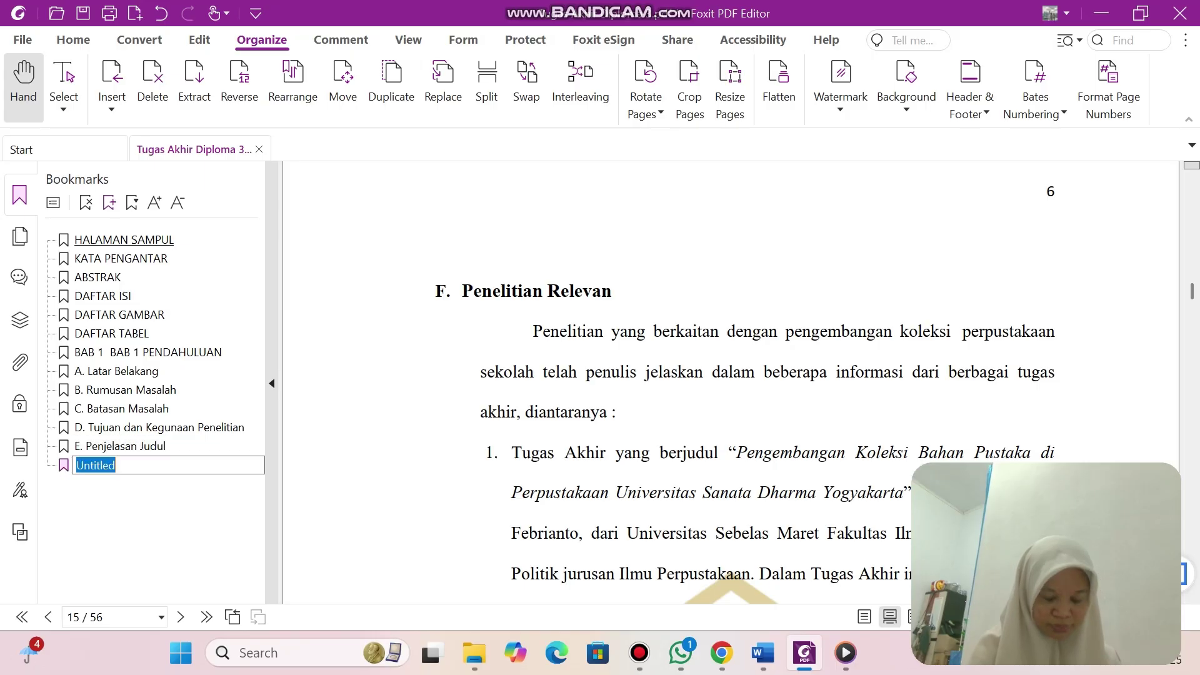
text(F)
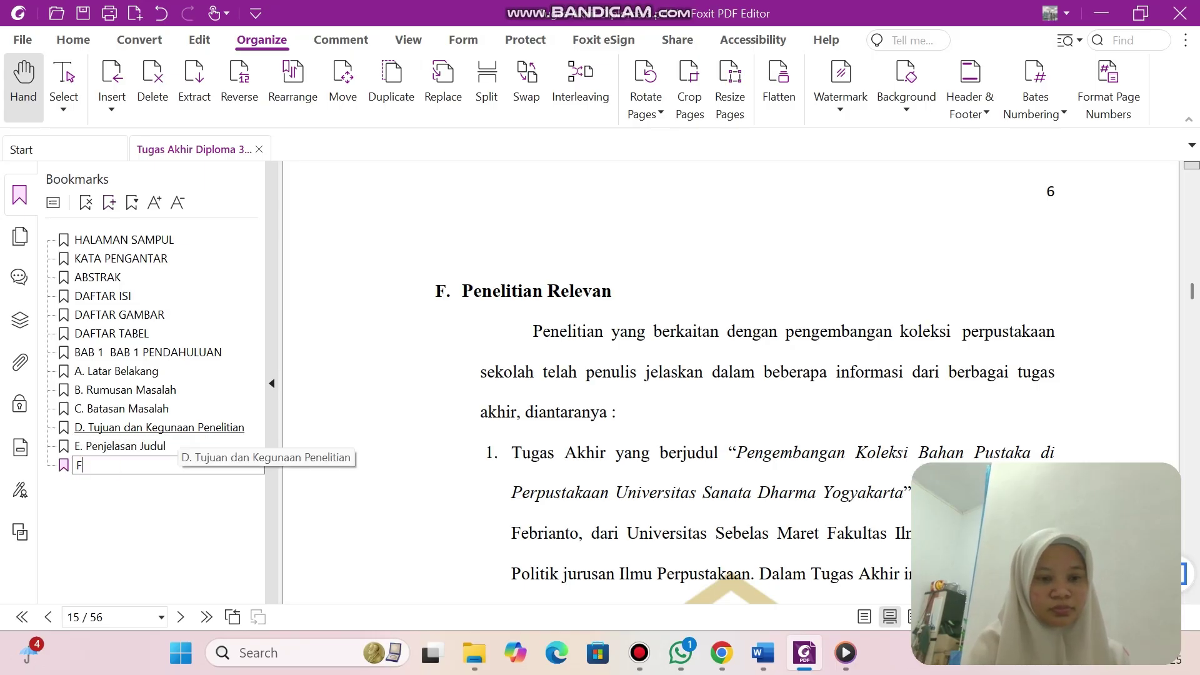
text(. P)
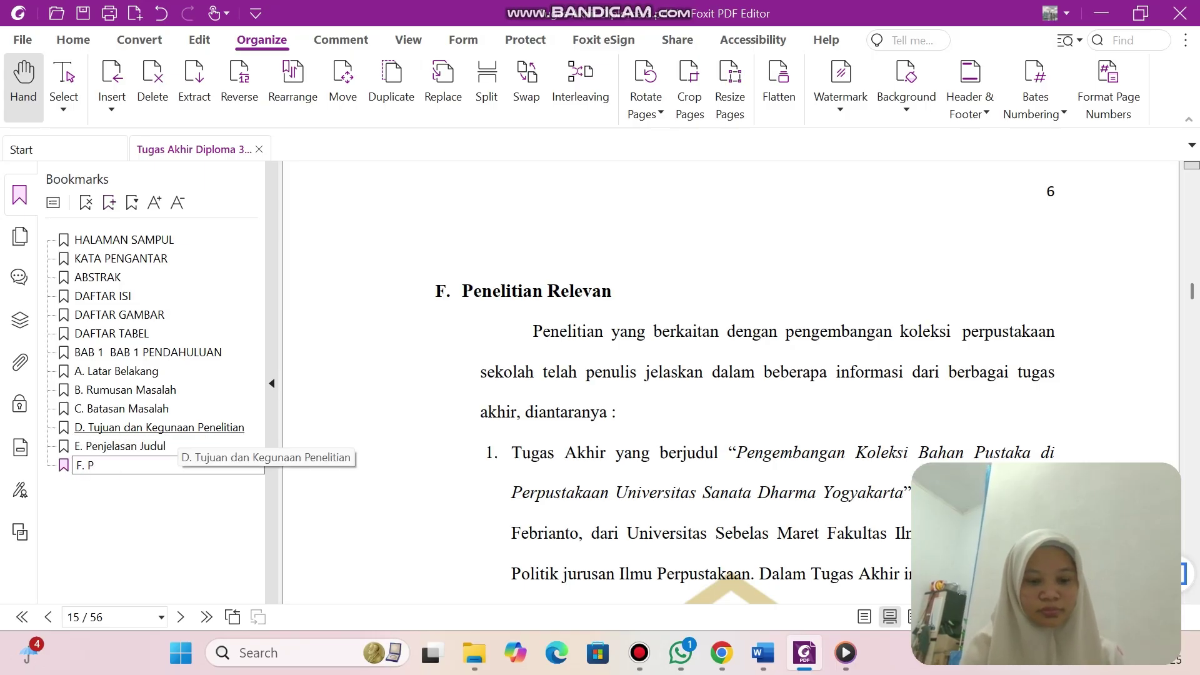
text(enelitian )
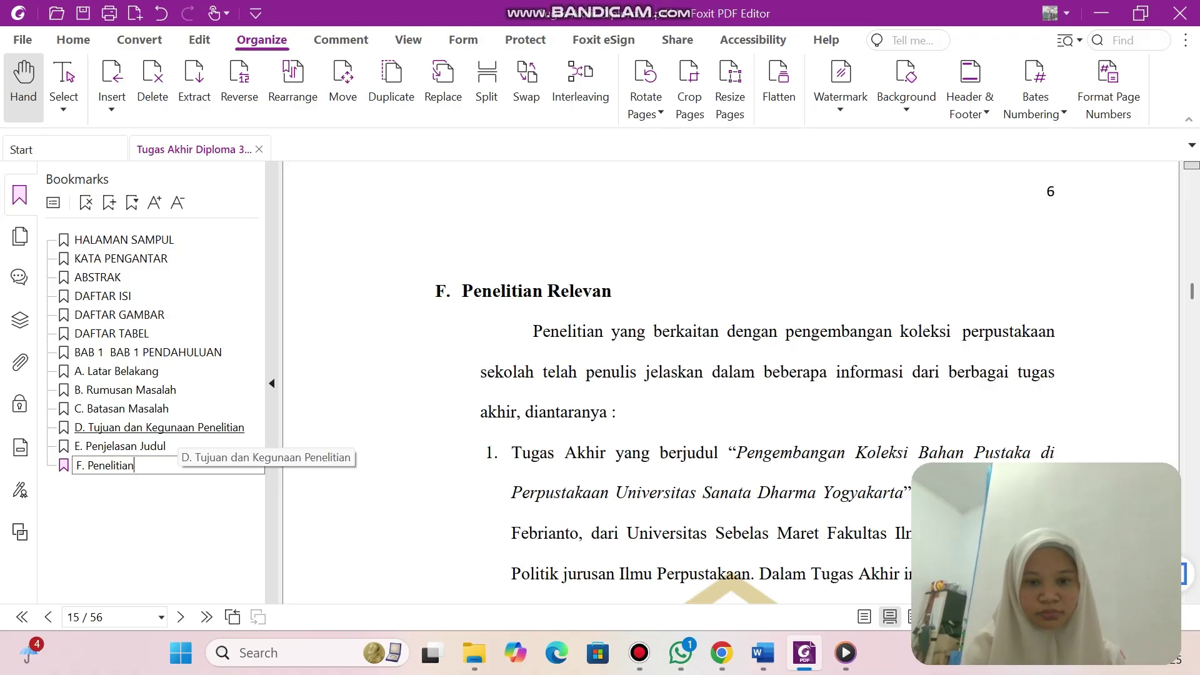
text(Relevan)
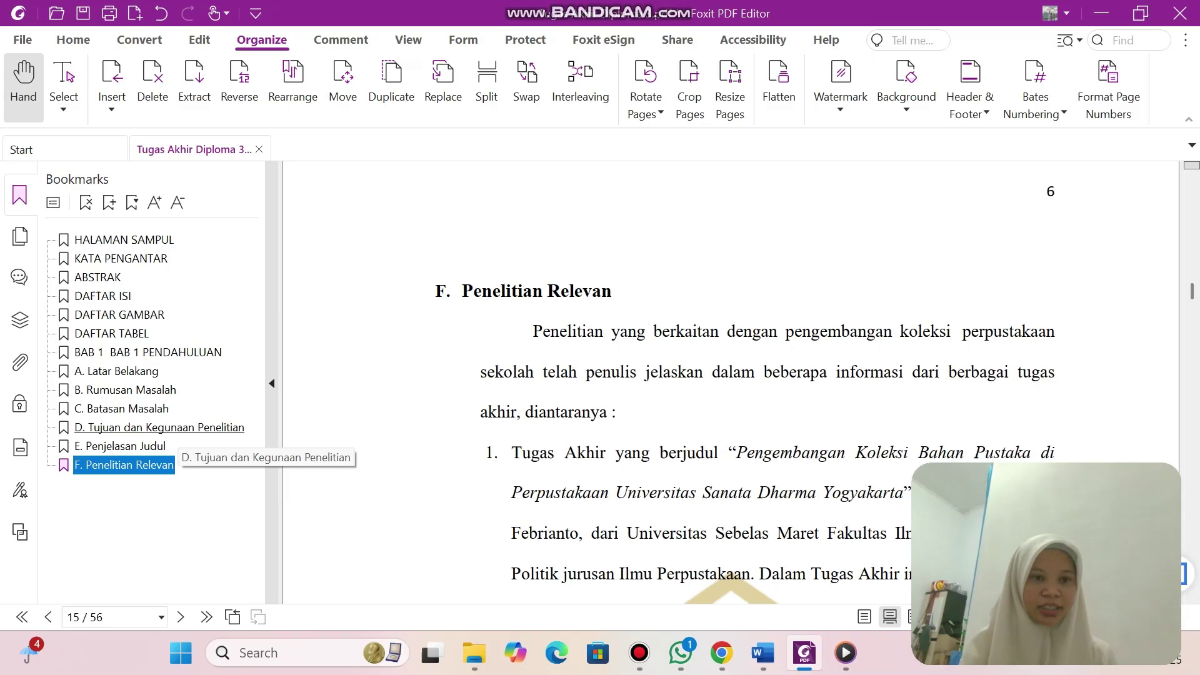
key(Return)
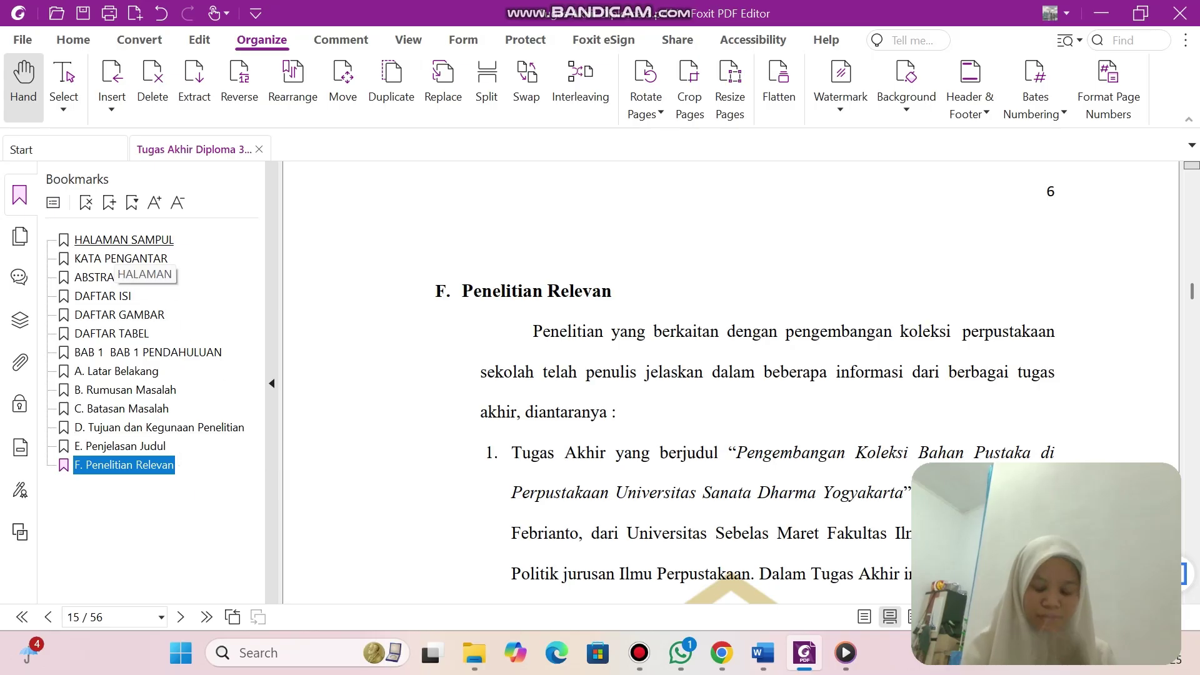
Add a bookmark 'G. Sistematika Penulisa' for page 16.
scroll(767, 383, down, 3)
scroll(744, 383, down, 10)
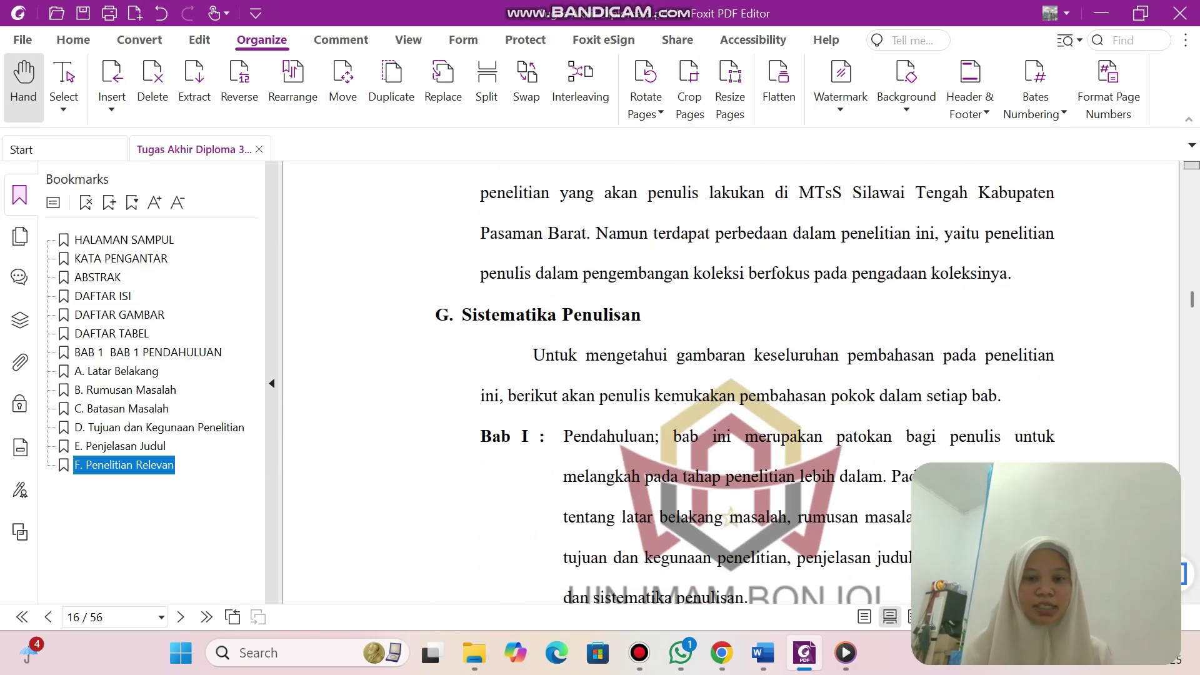
click(110, 202)
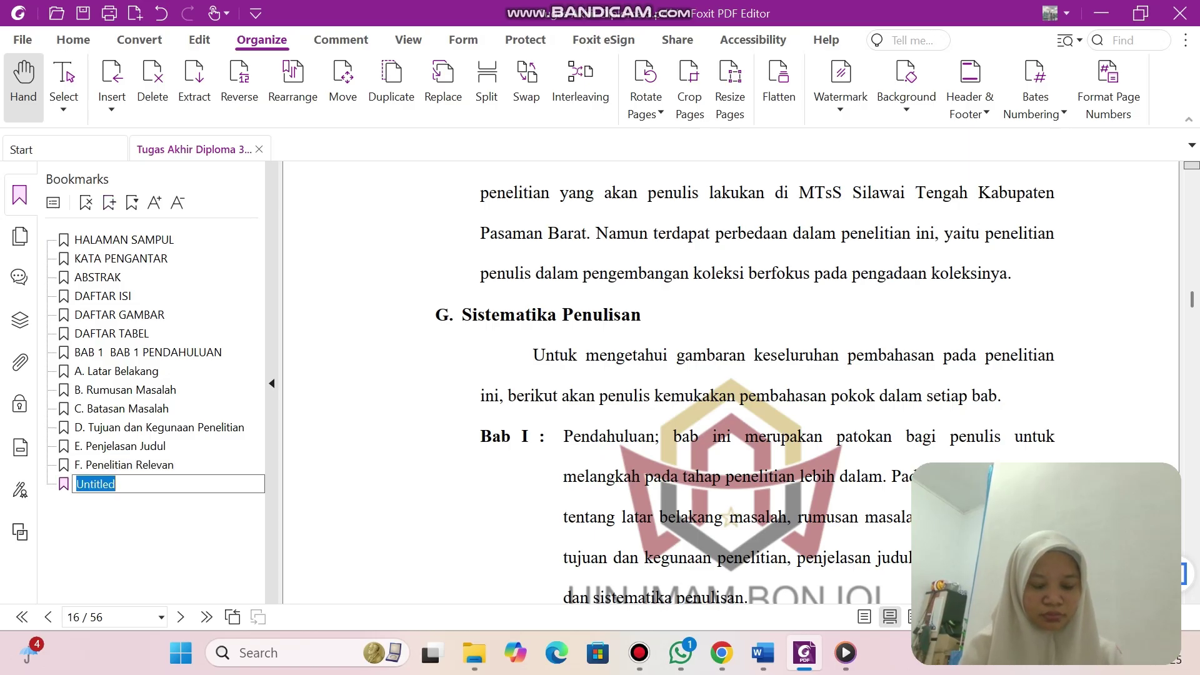
text(G.)
text(S)
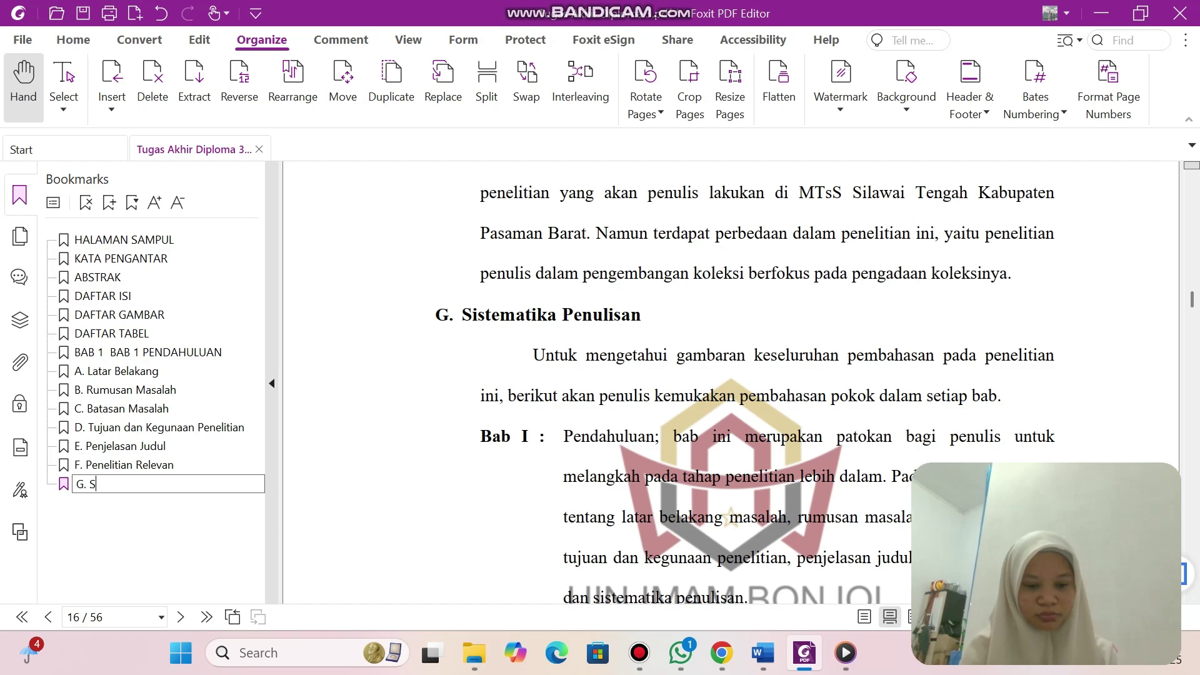
text(istemati)
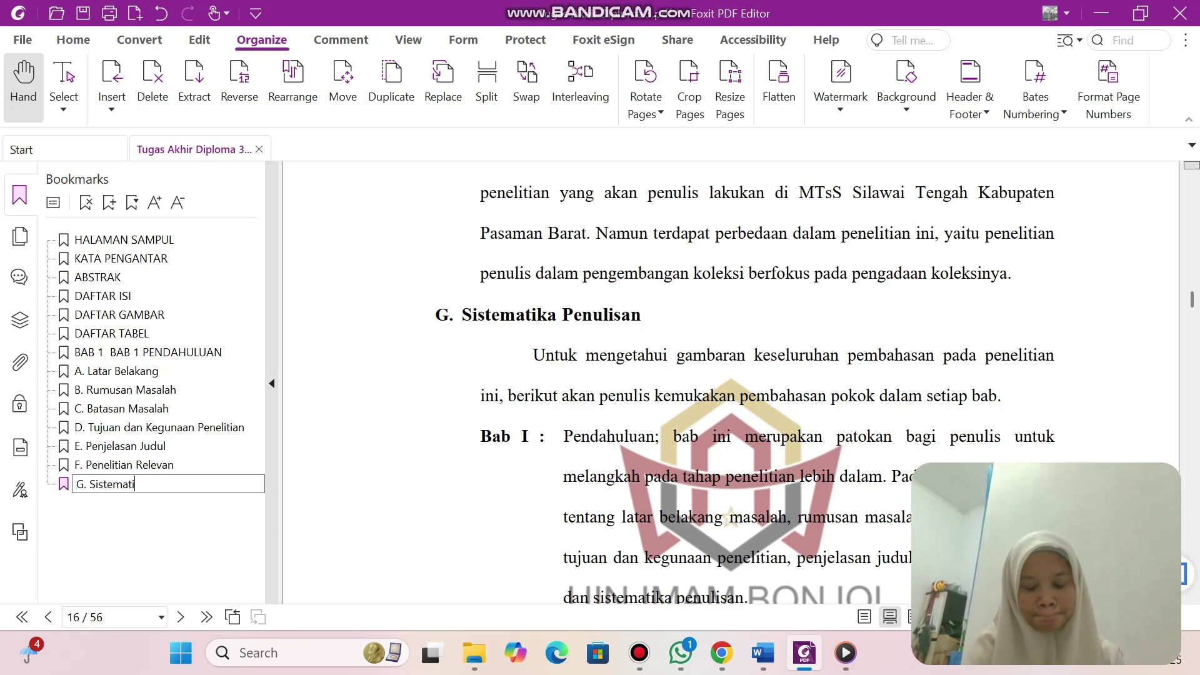
text(ka Penulisa)
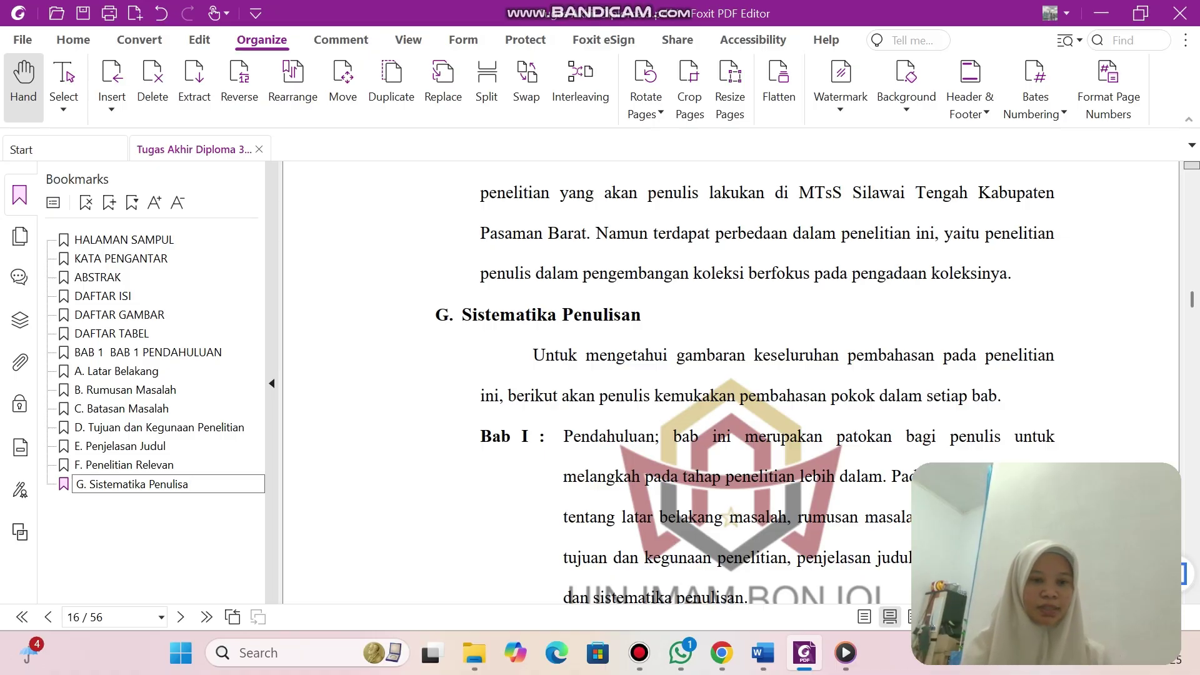
key(Return)
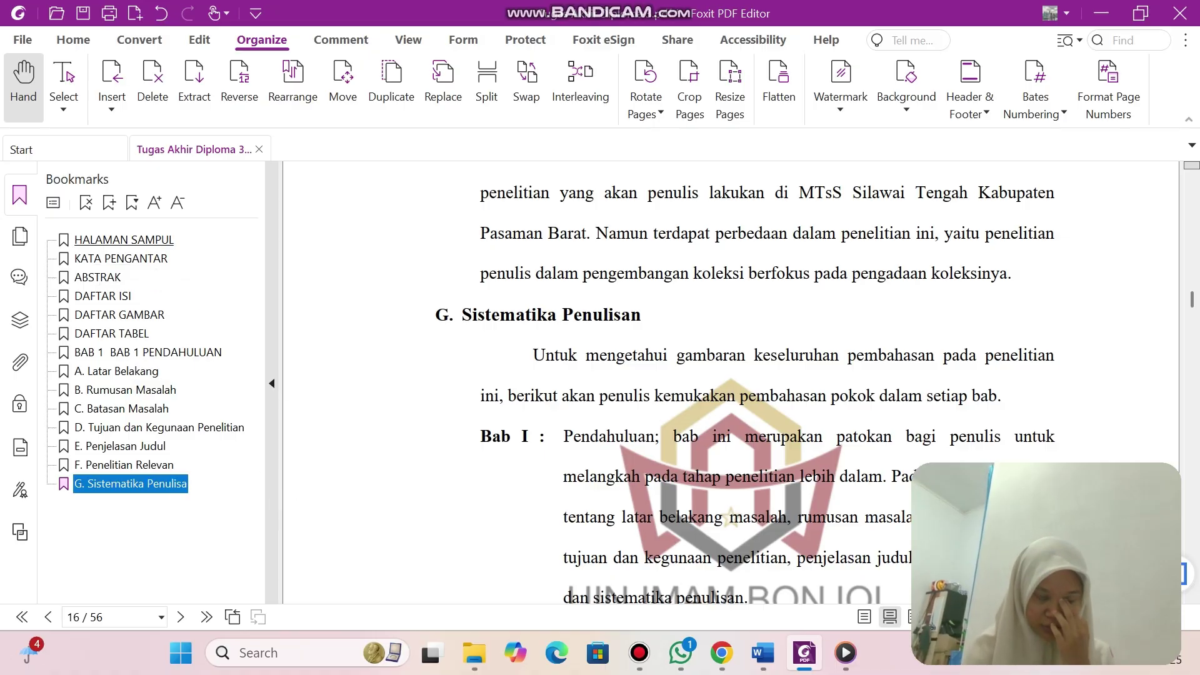
Add a bookmark named 'BAB II' for the chapter's opening page 18.
scroll(750, 381, down, 5)
scroll(750, 381, up, 2)
scroll(750, 381, up, 2)
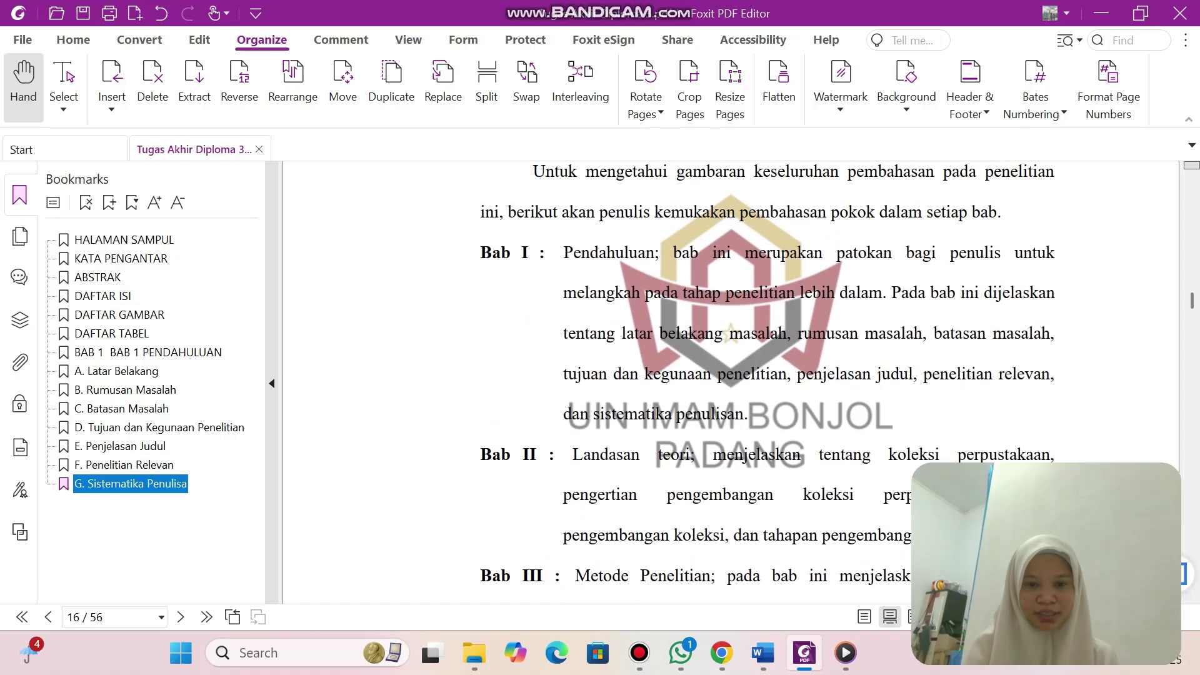
scroll(750, 381, down, 15)
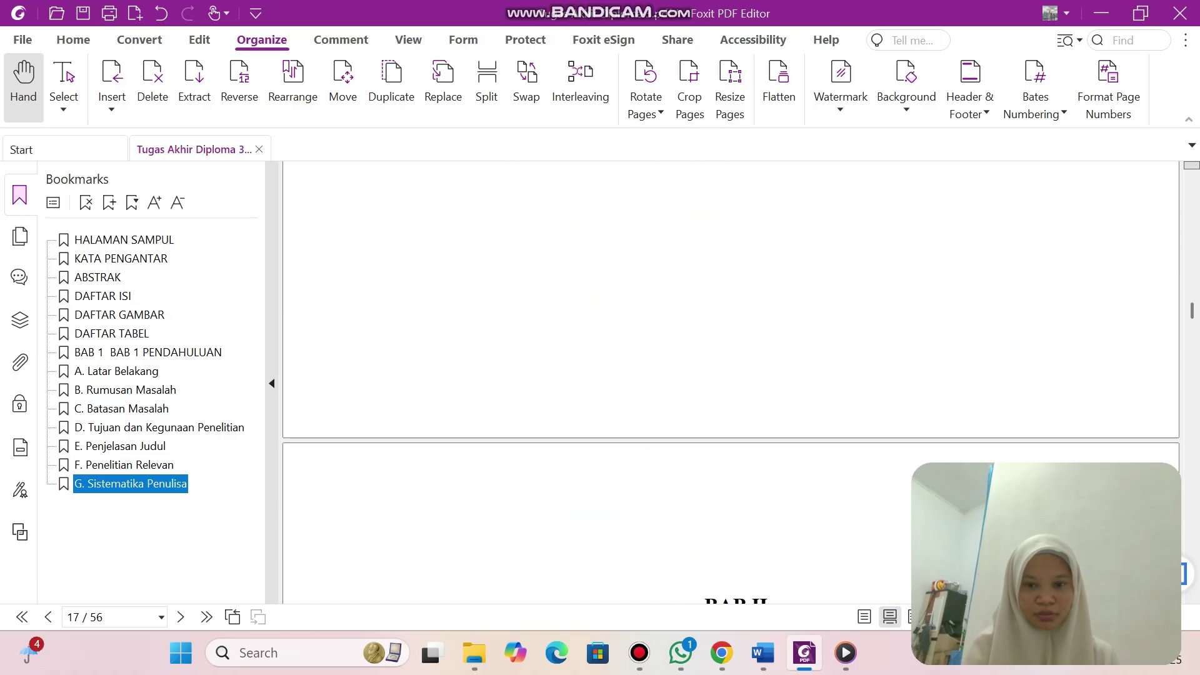
scroll(750, 381, up, 5)
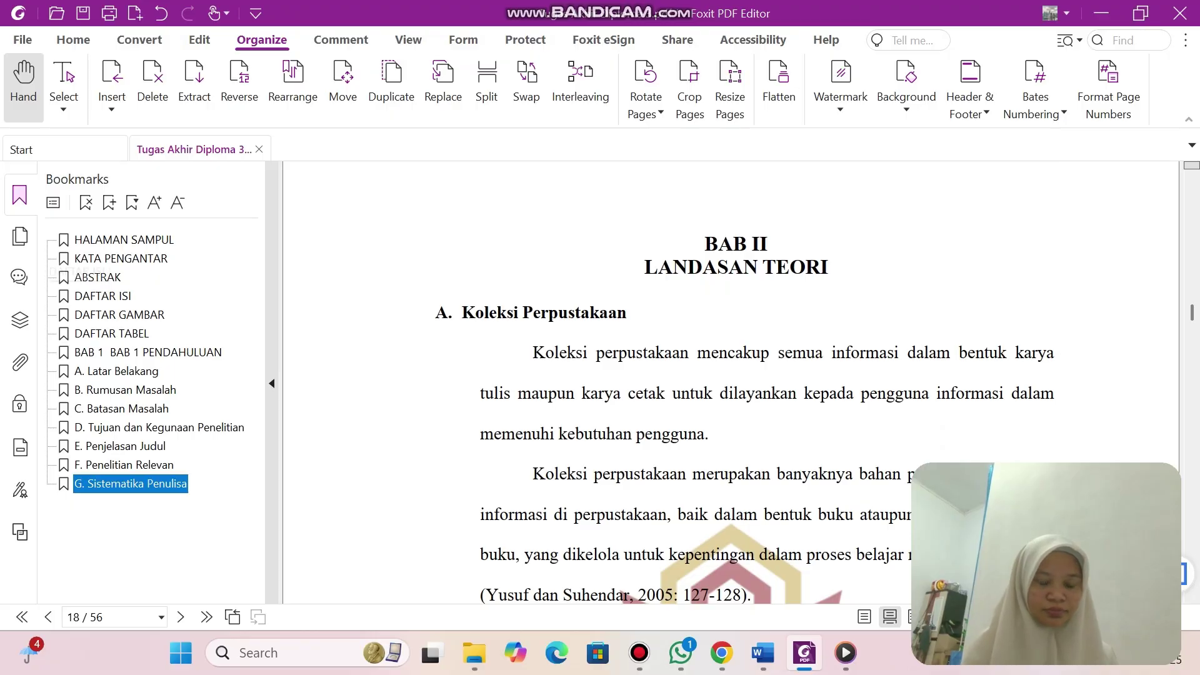
click(109, 201)
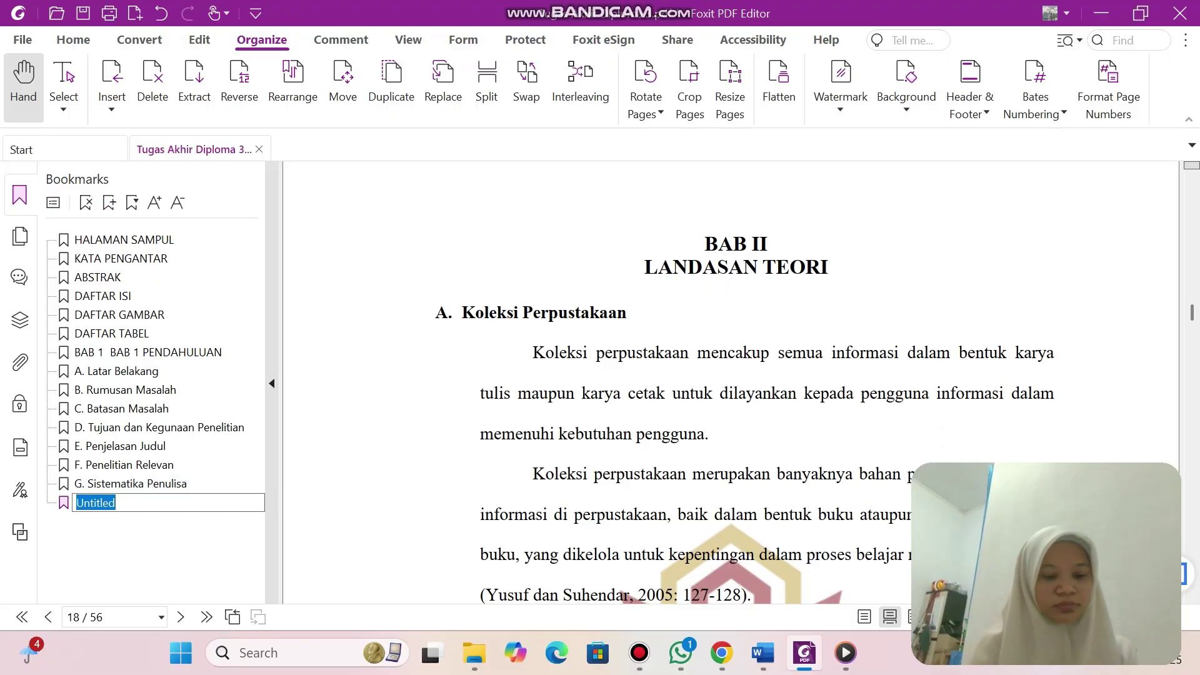
text(BAB 11)
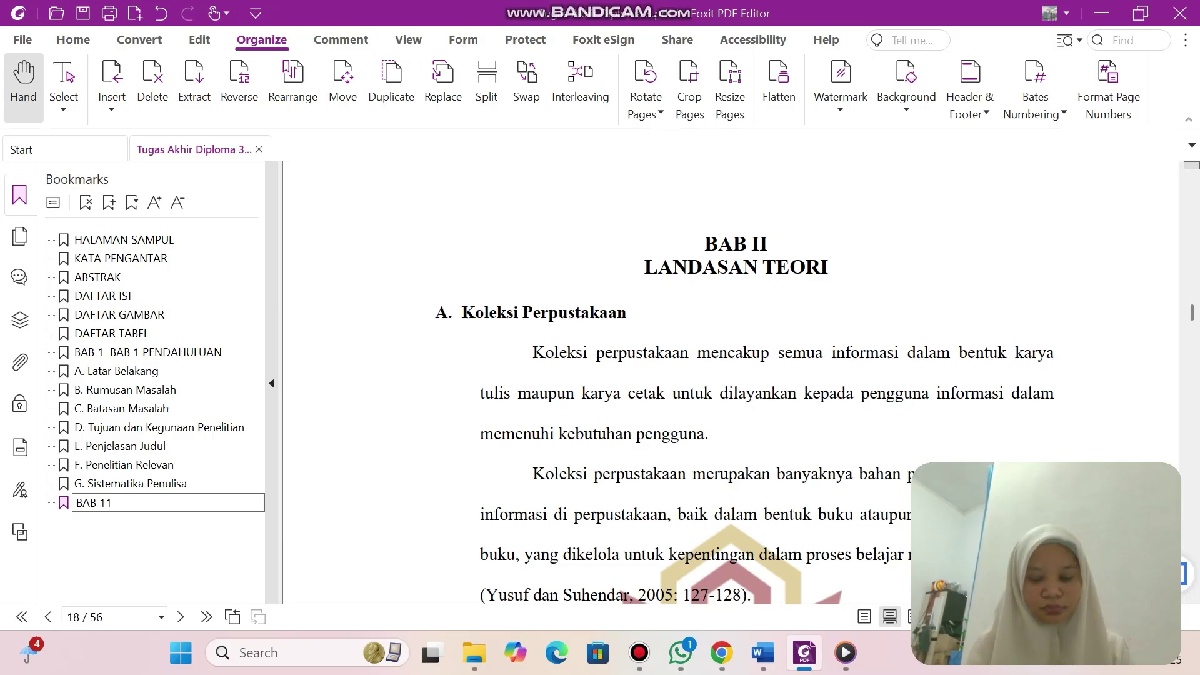
key(BackSpace)
key(BackSpace)
text(II)
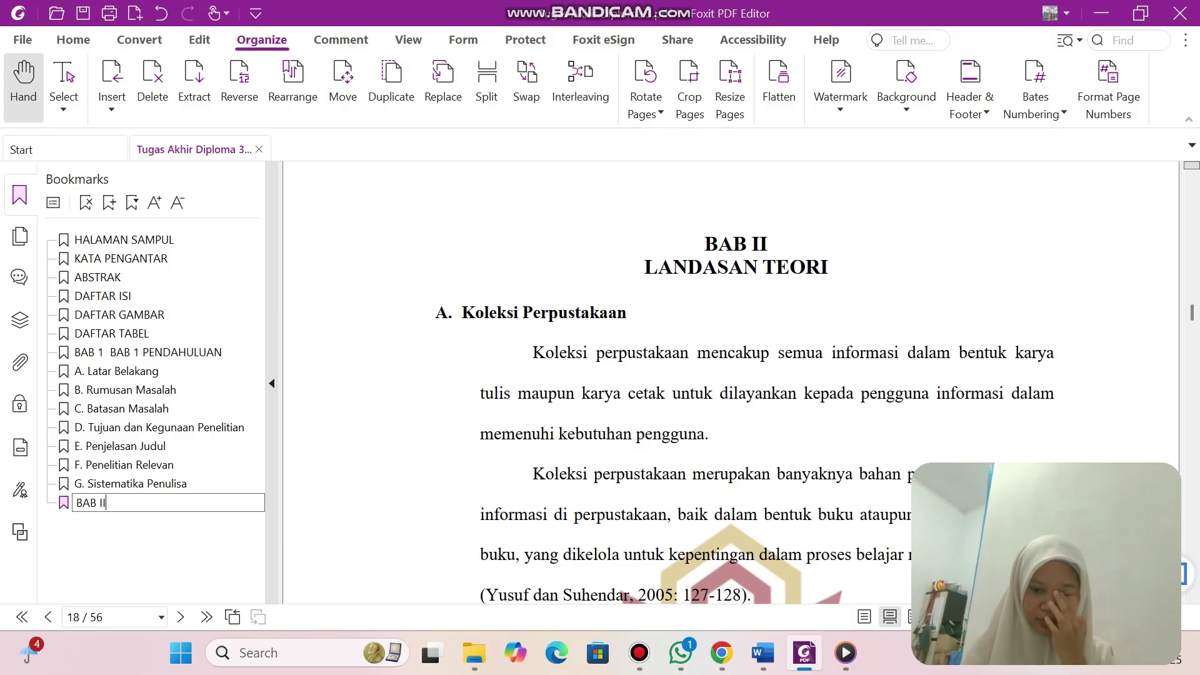
key(Return)
Rename the BAB II bookmark to 'BAB II LANDASAN TEORI'.
scroll(731, 375, down, 10)
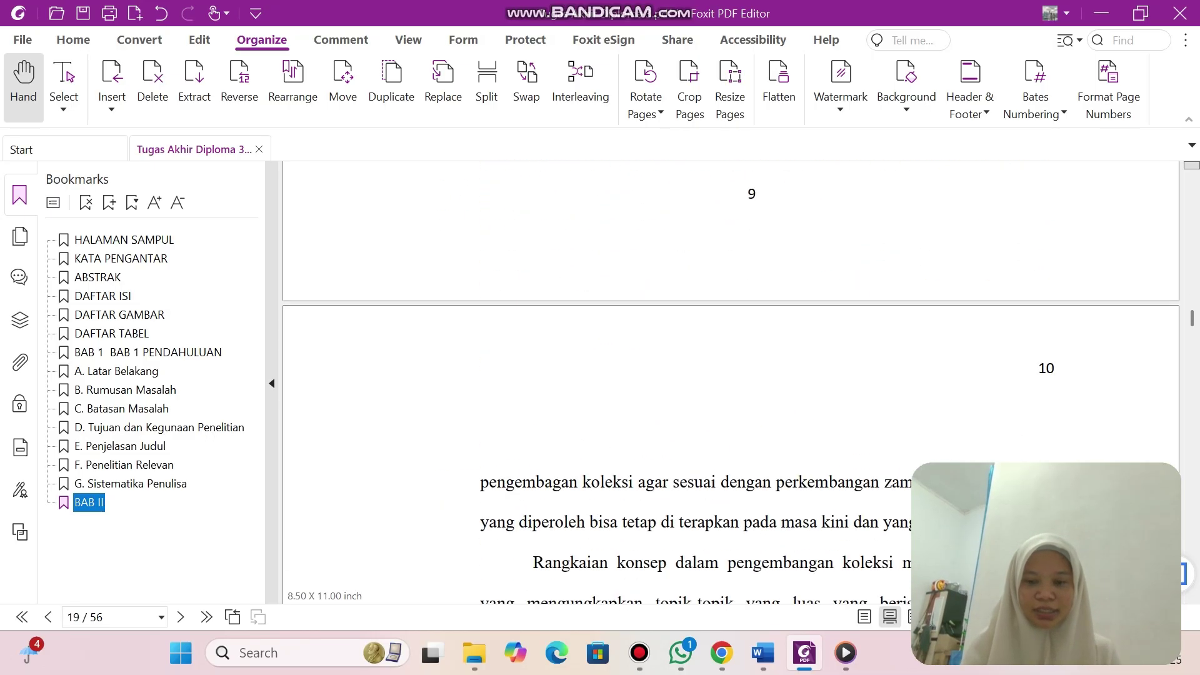
scroll(731, 375, down, 3)
scroll(731, 375, up, 10)
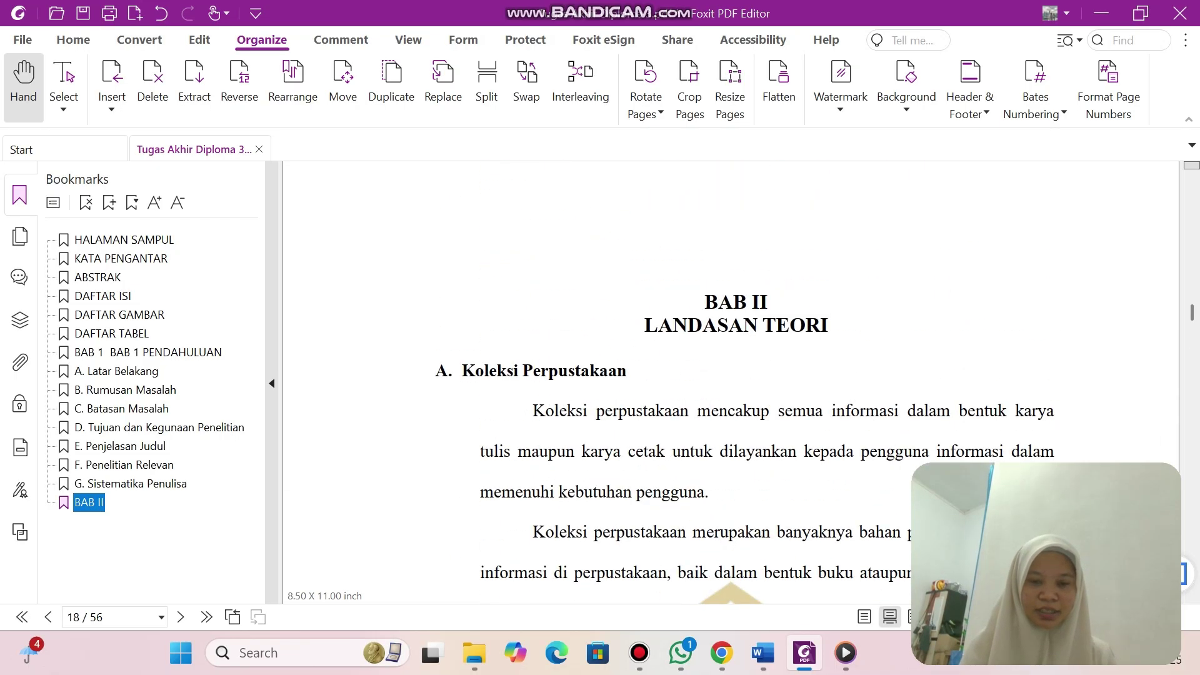
scroll(731, 375, down, 2)
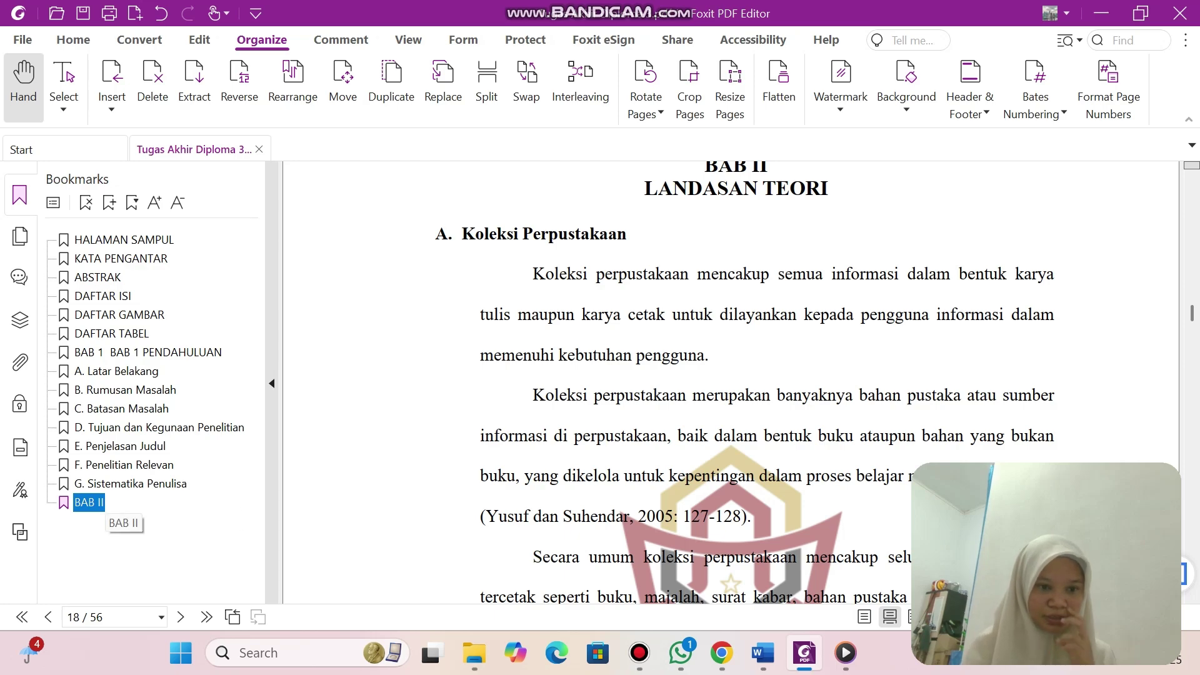
key(F2)
key(End)
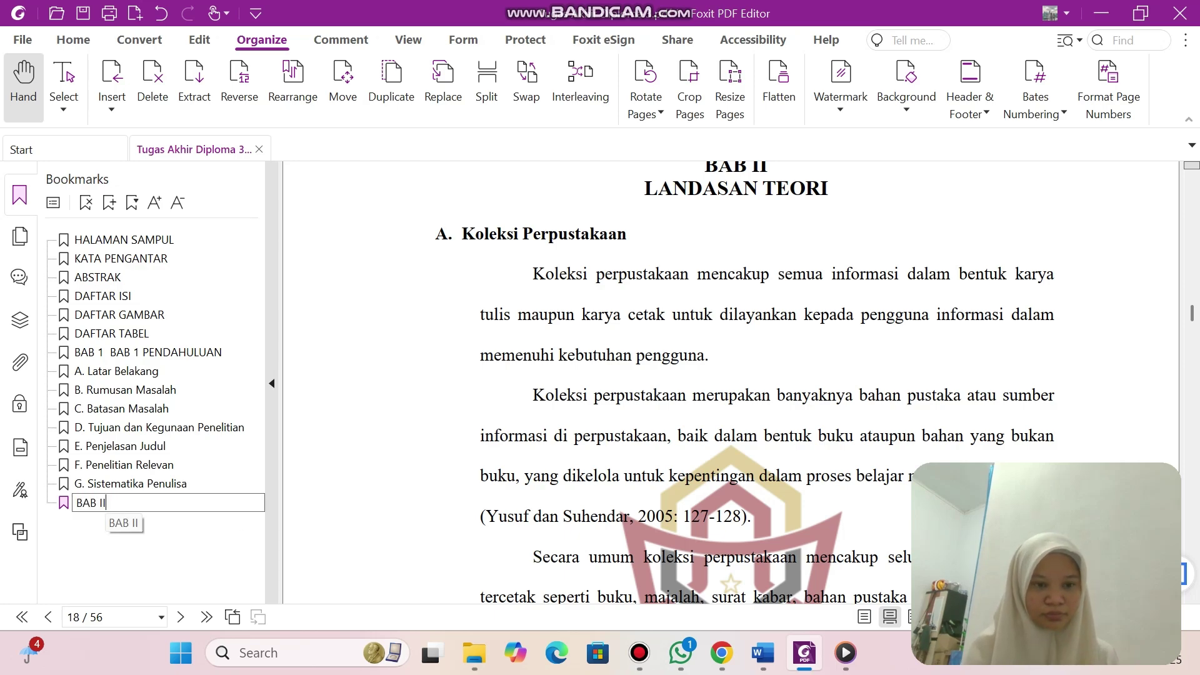
text(L)
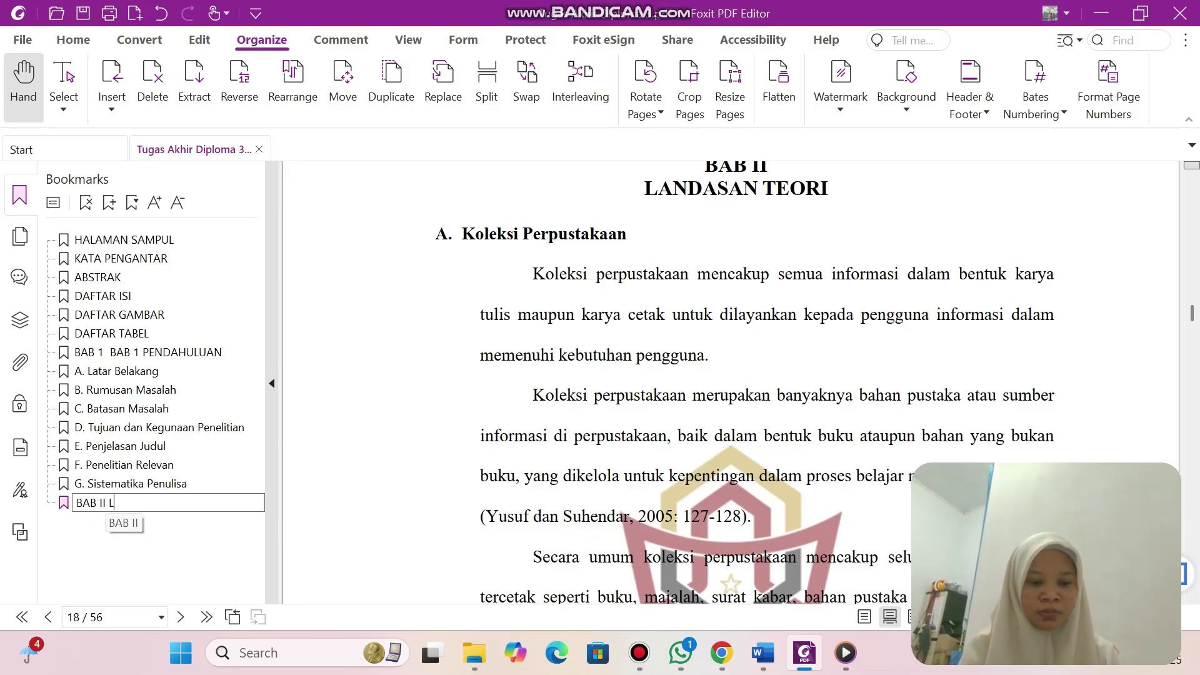
text(ANDASAN TEORI)
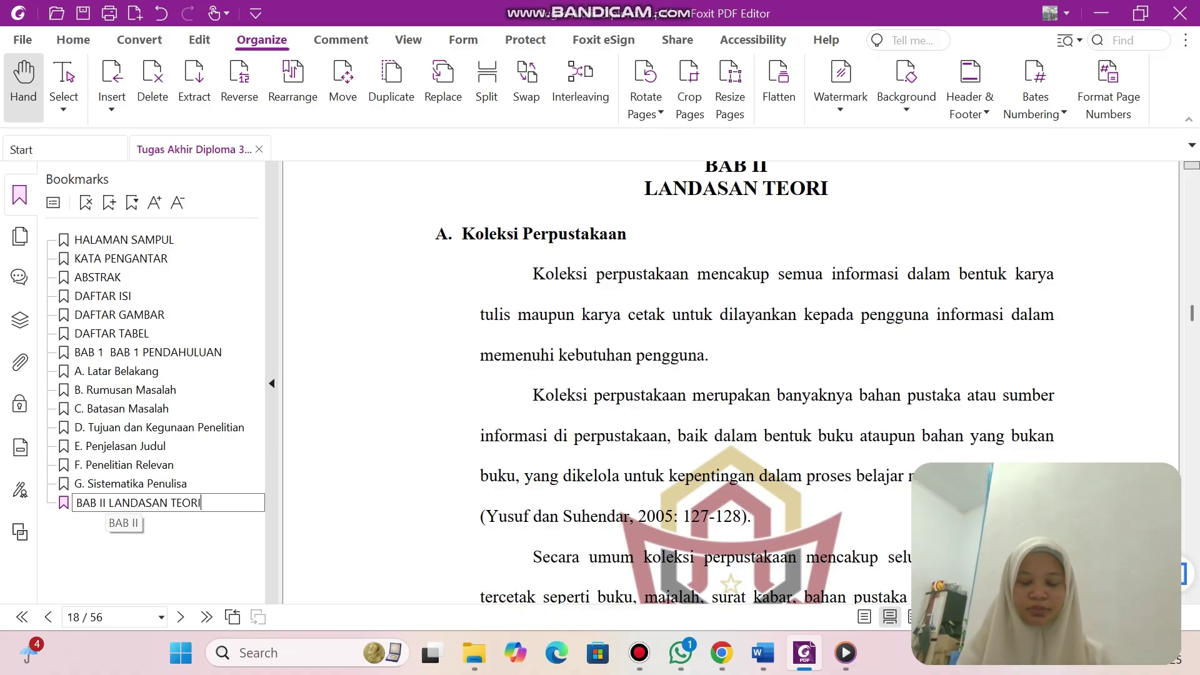
key(Return)
Add bookmark 'A. Koleksi Perpustakaan', pasting the copied heading text into its name.
click(109, 202)
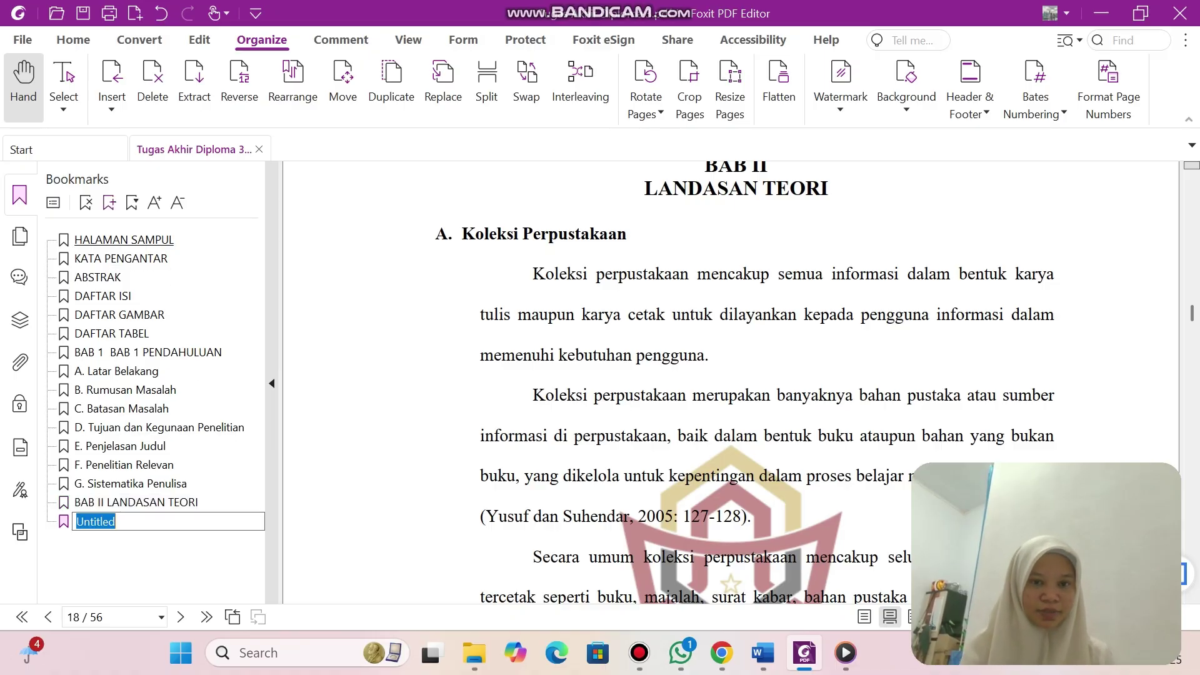
text(A.)
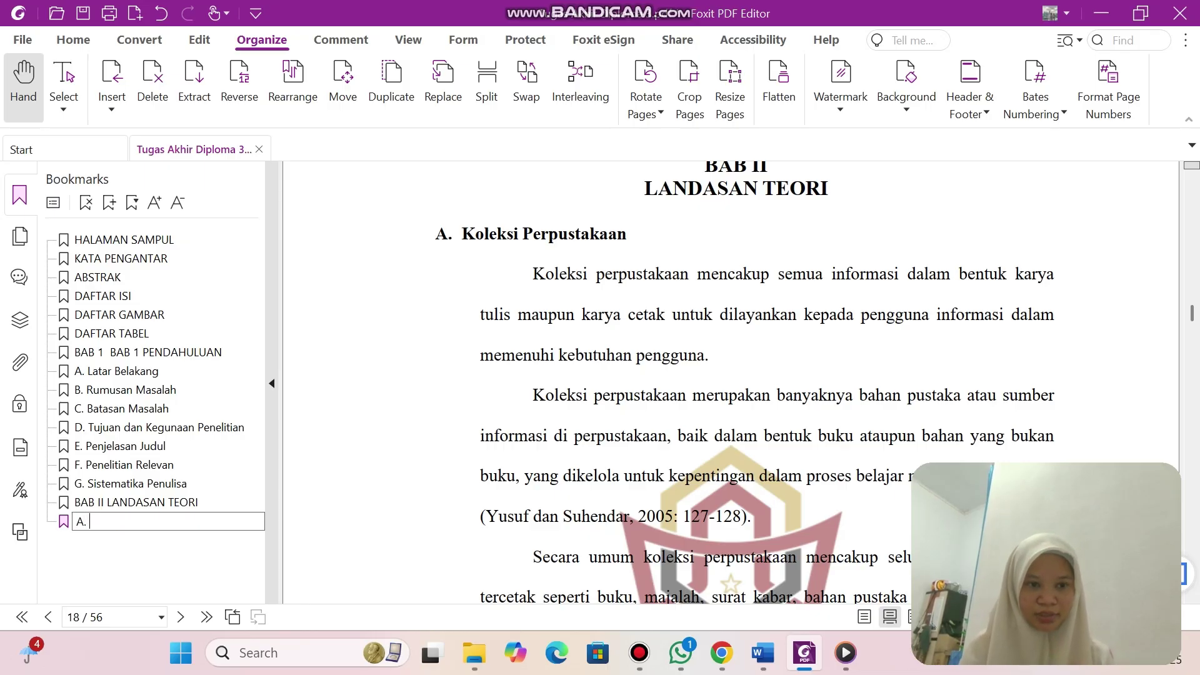
key(Return)
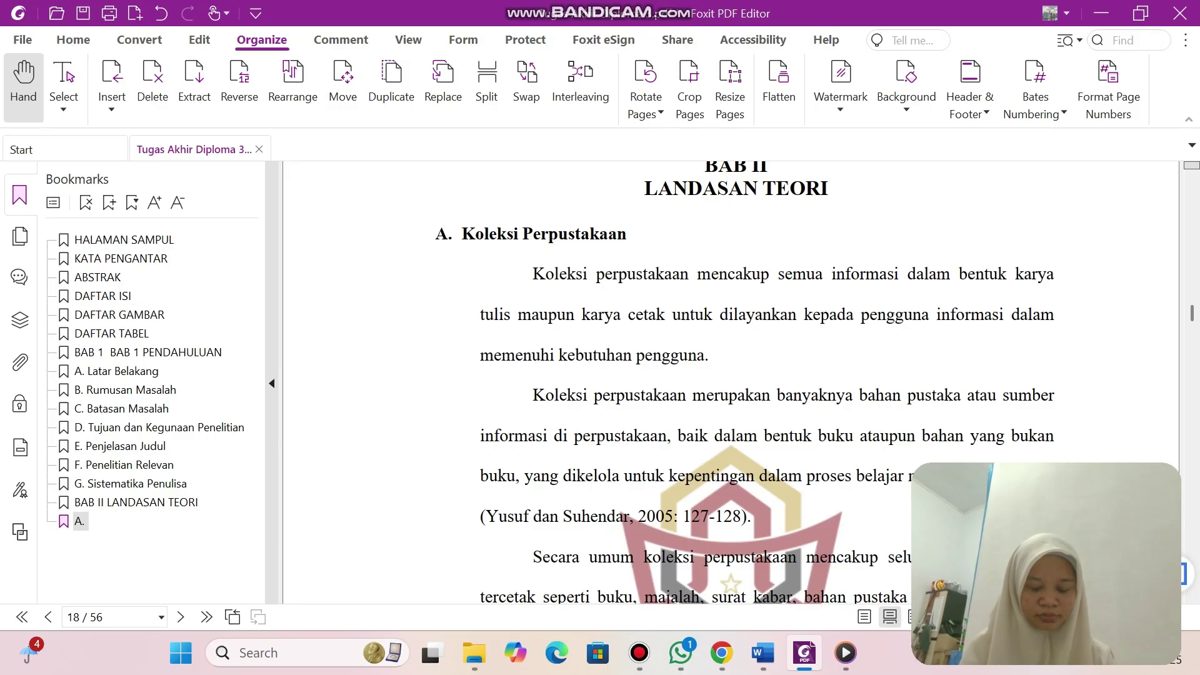
drag(463, 235, 627, 235)
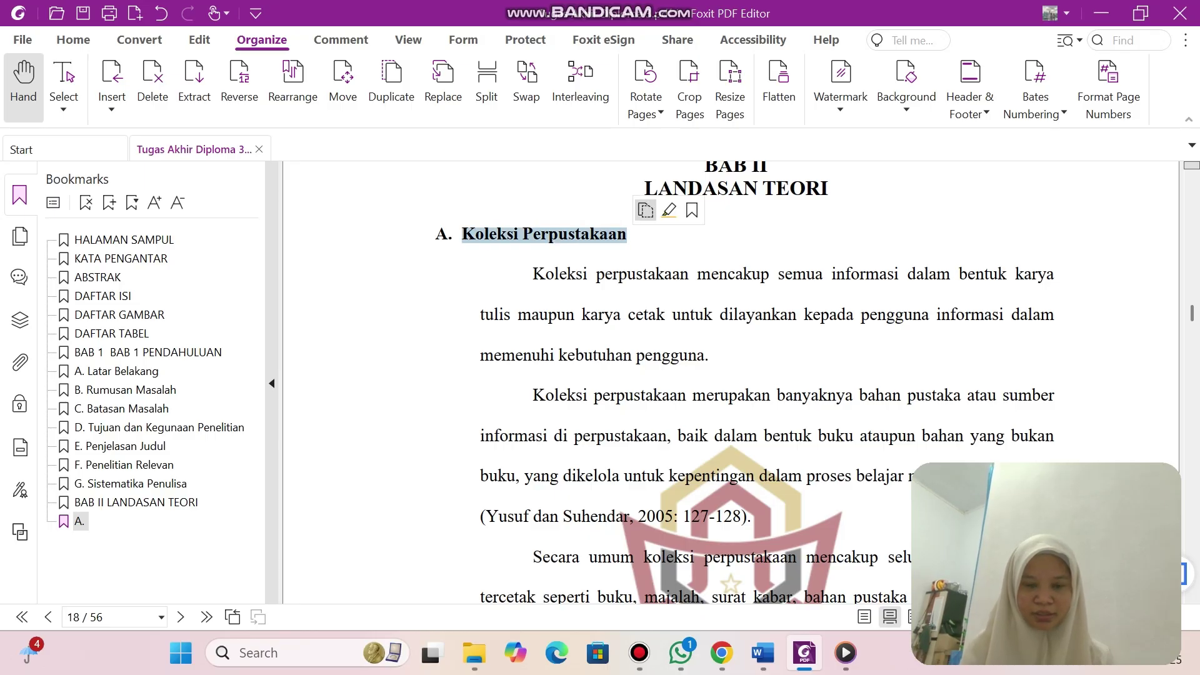
click(645, 210)
click(80, 521)
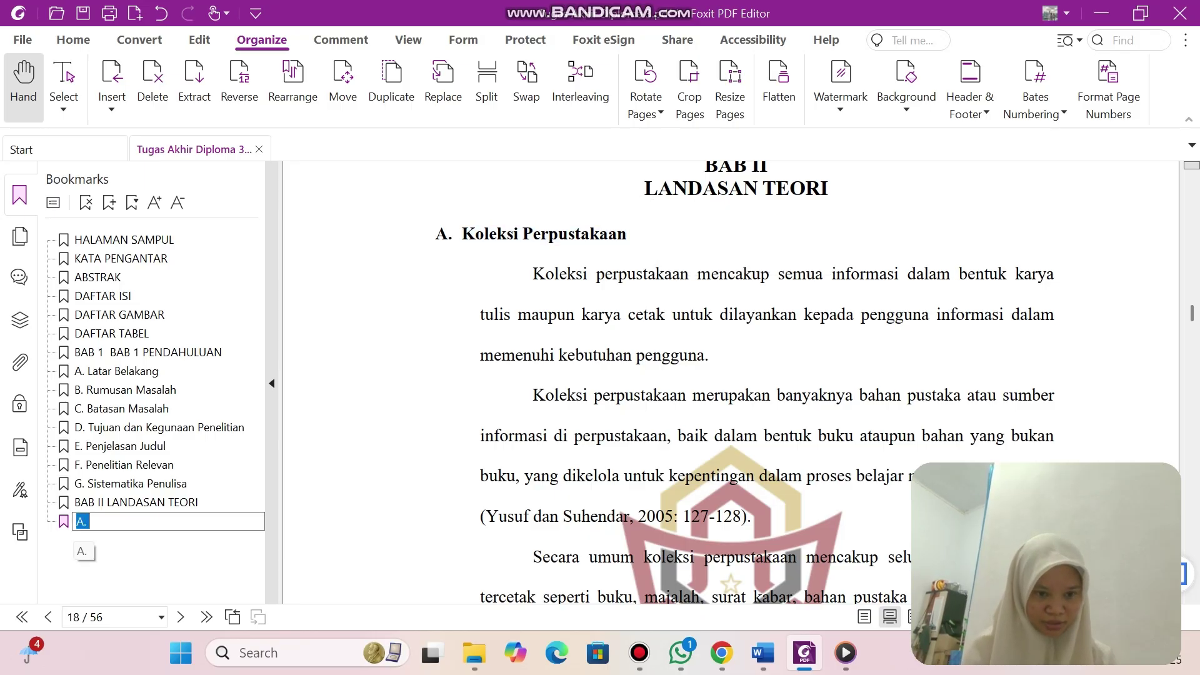
key(End)
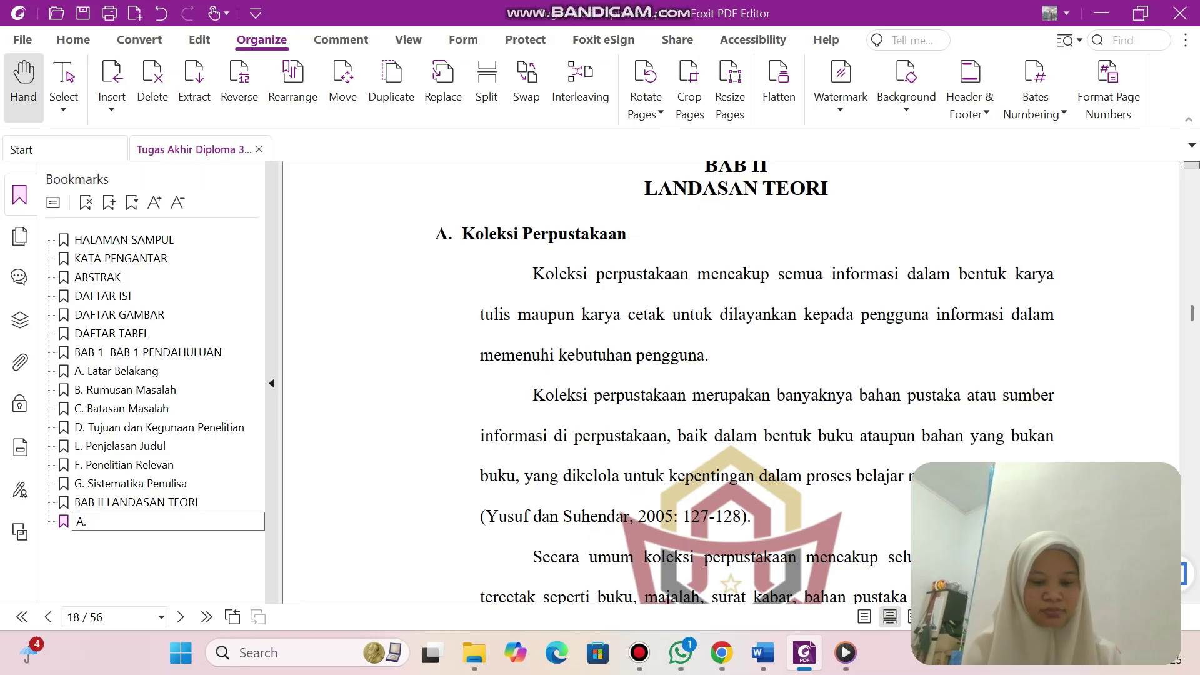
key(ctrl+v)
scroll(731, 381, down, 10)
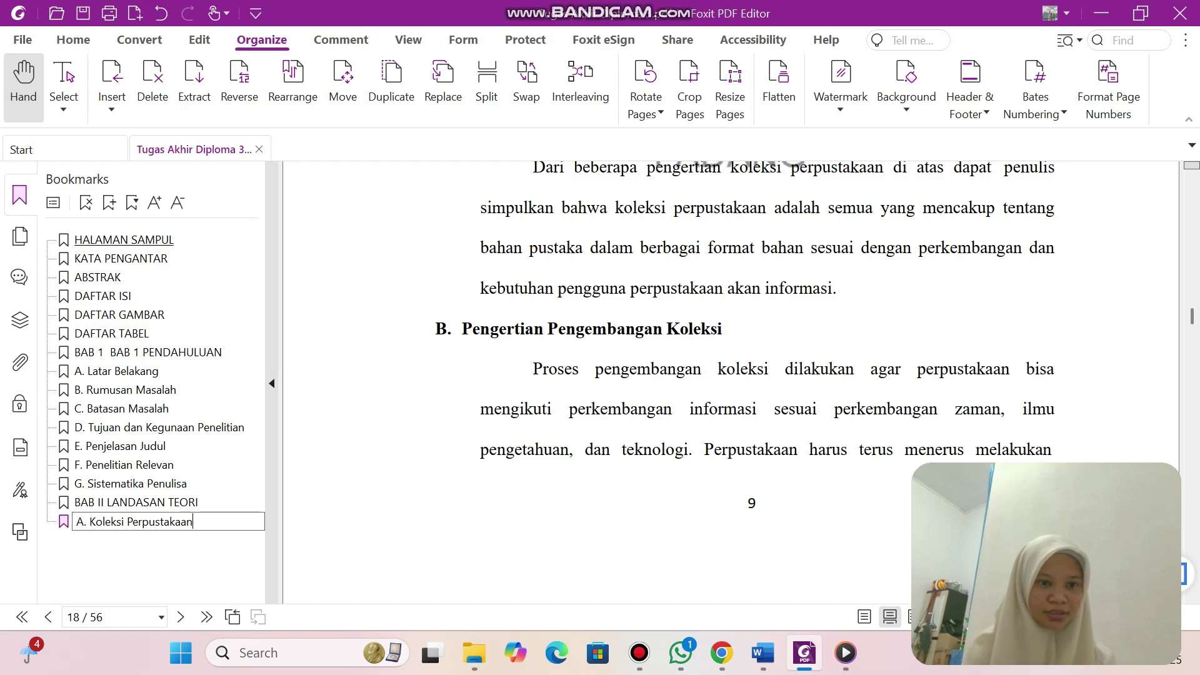
key(Return)
Add bookmark 'B.' followed by the copied Pengertian Pengembangan Koleksi heading.
click(109, 201)
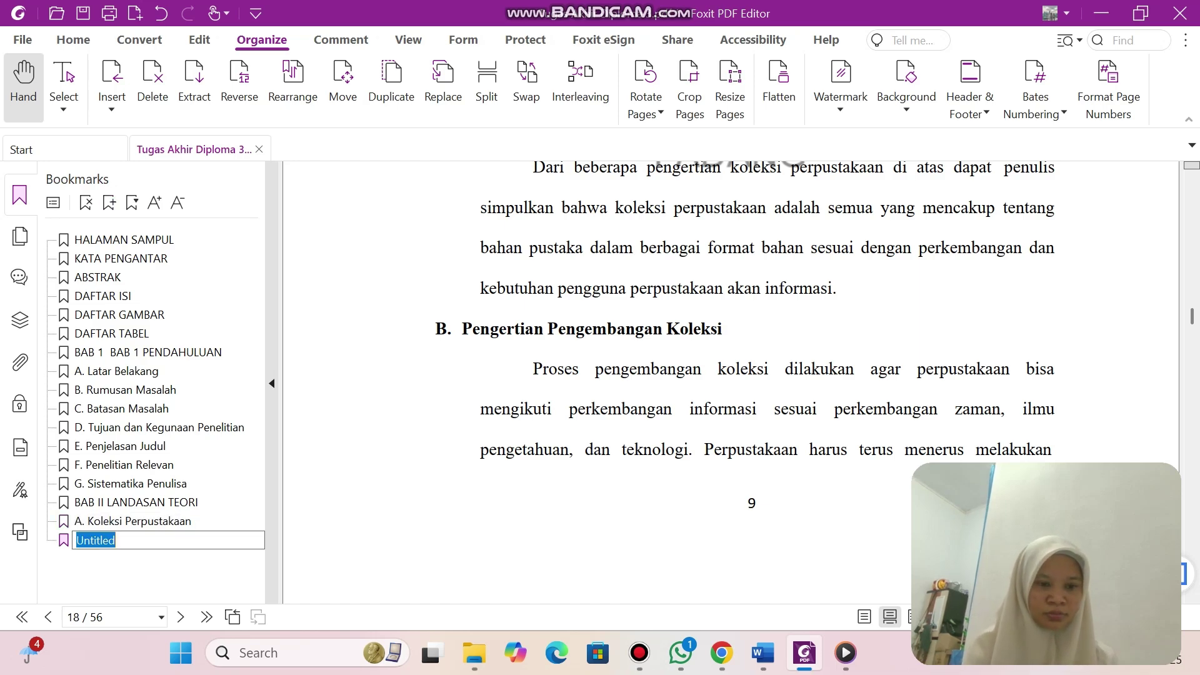
text(B.)
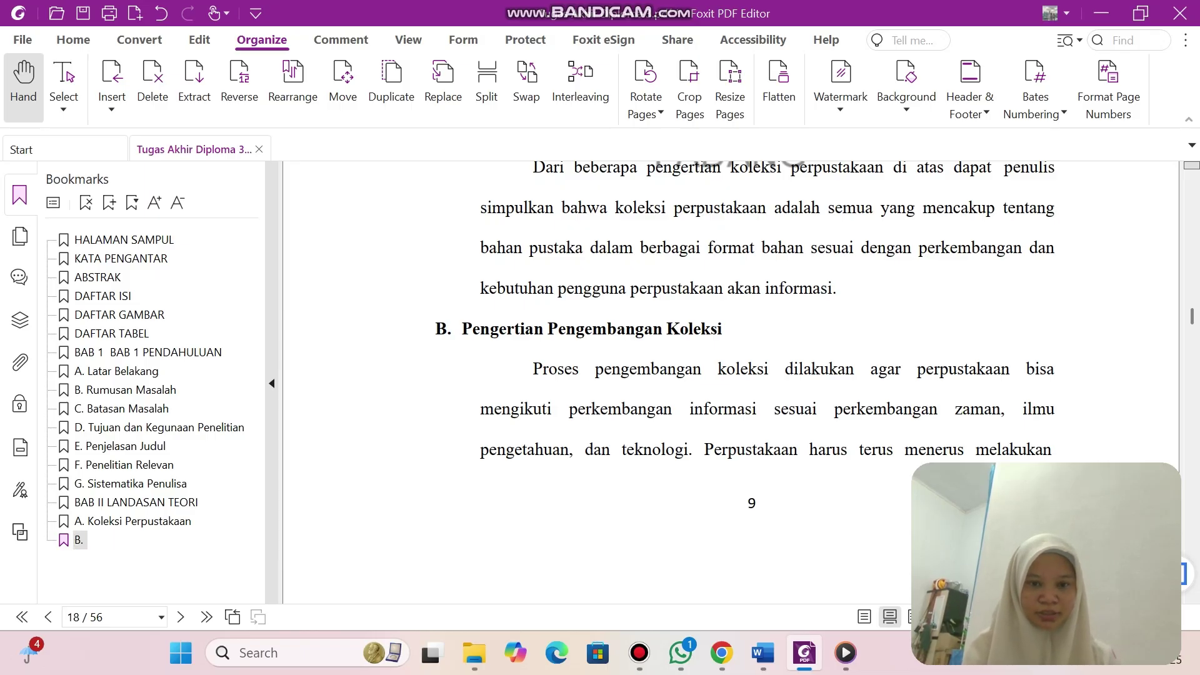
drag(473, 329, 690, 331)
drag(462, 329, 644, 330)
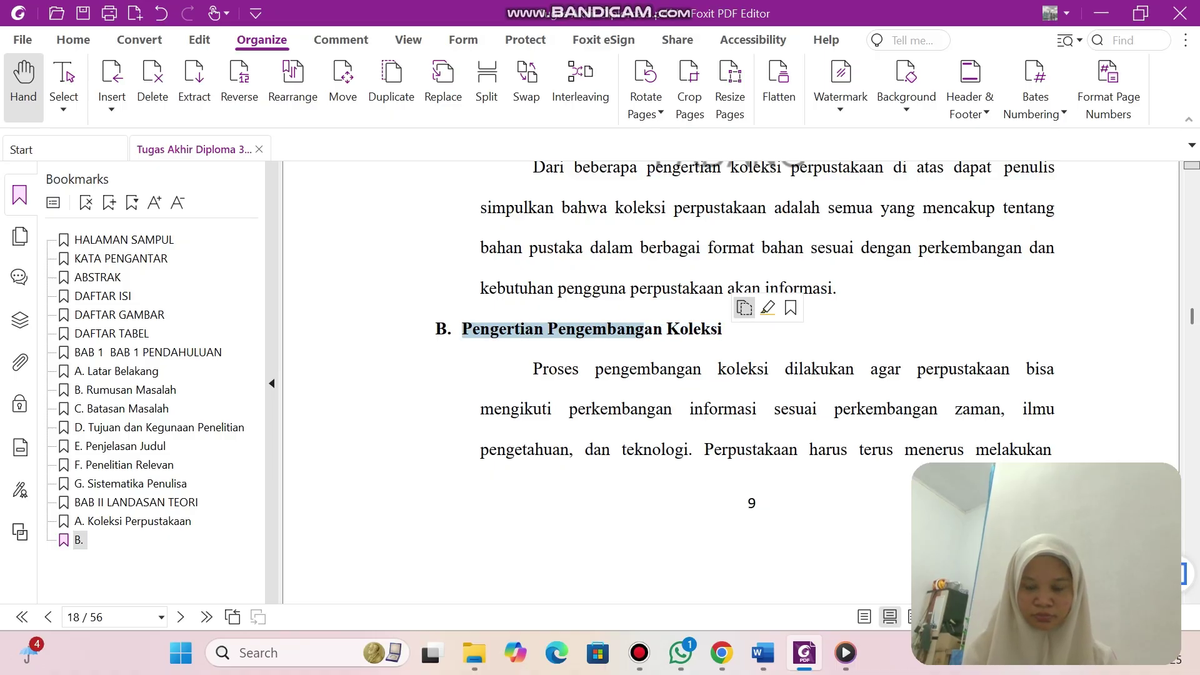
click(79, 540)
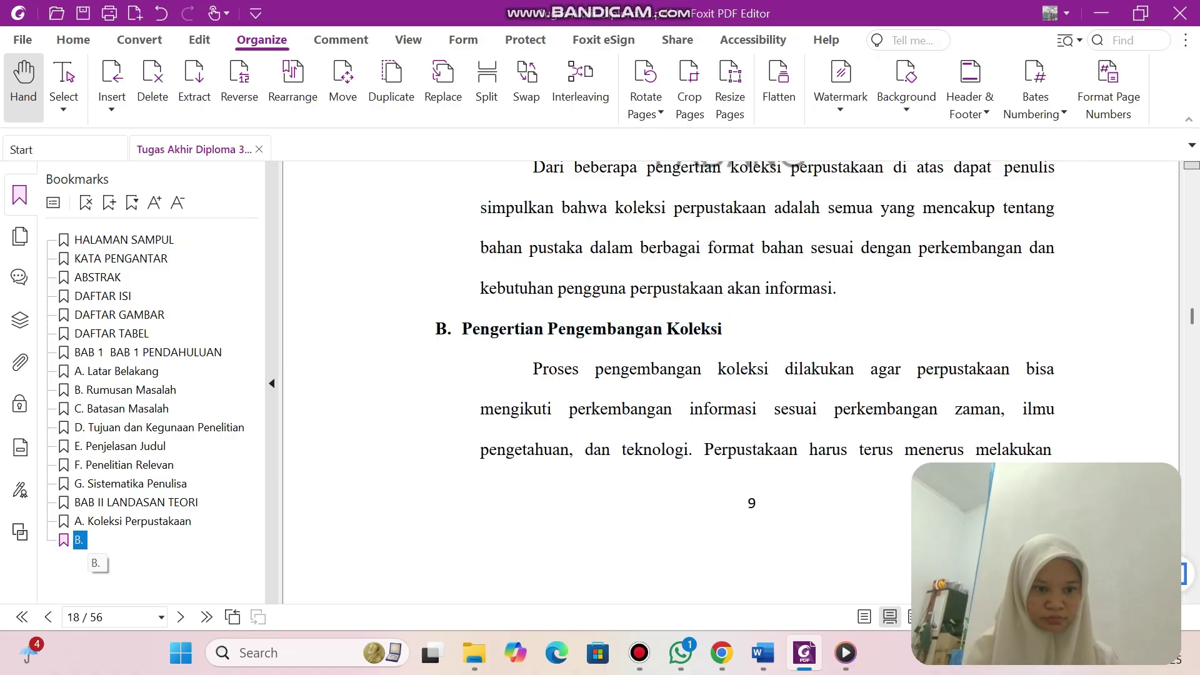
click(79, 540)
click(86, 541)
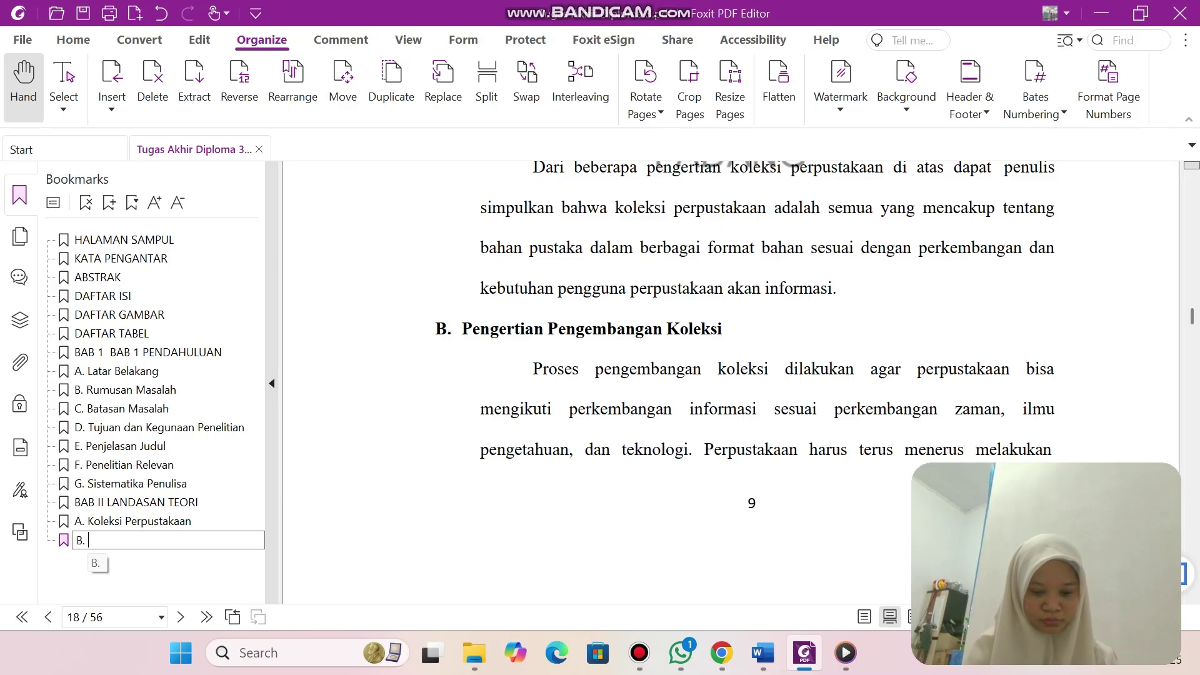
key(ctrl+v)
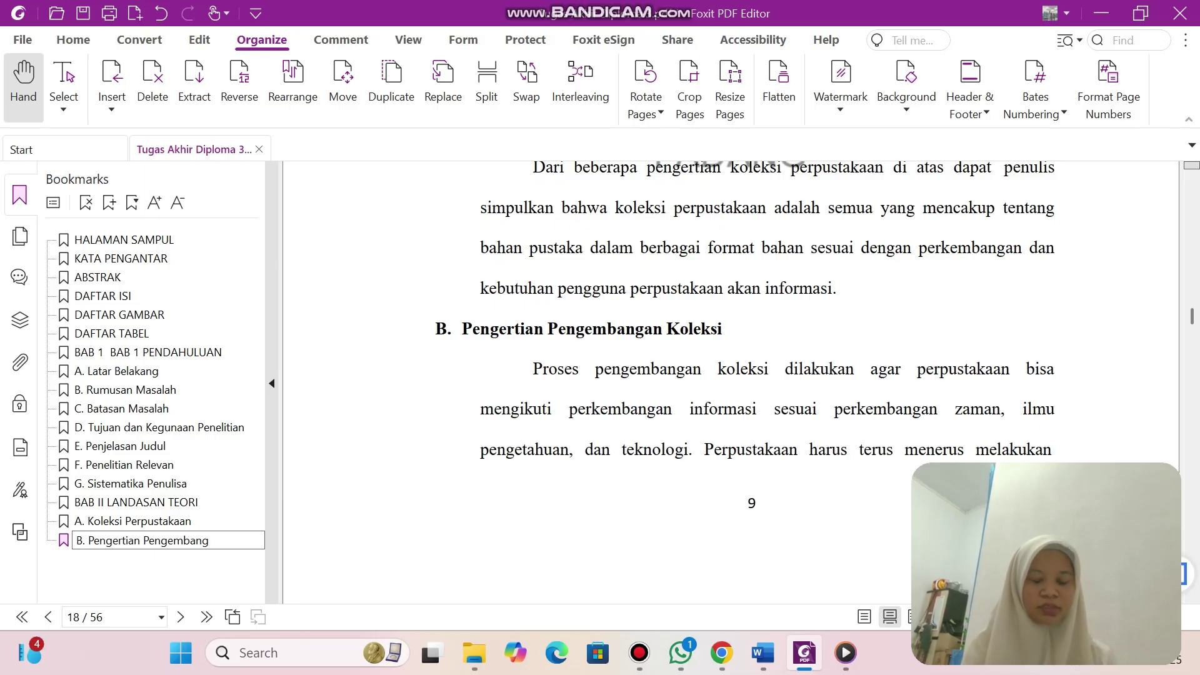
key(Return)
scroll(732, 375, down, 10)
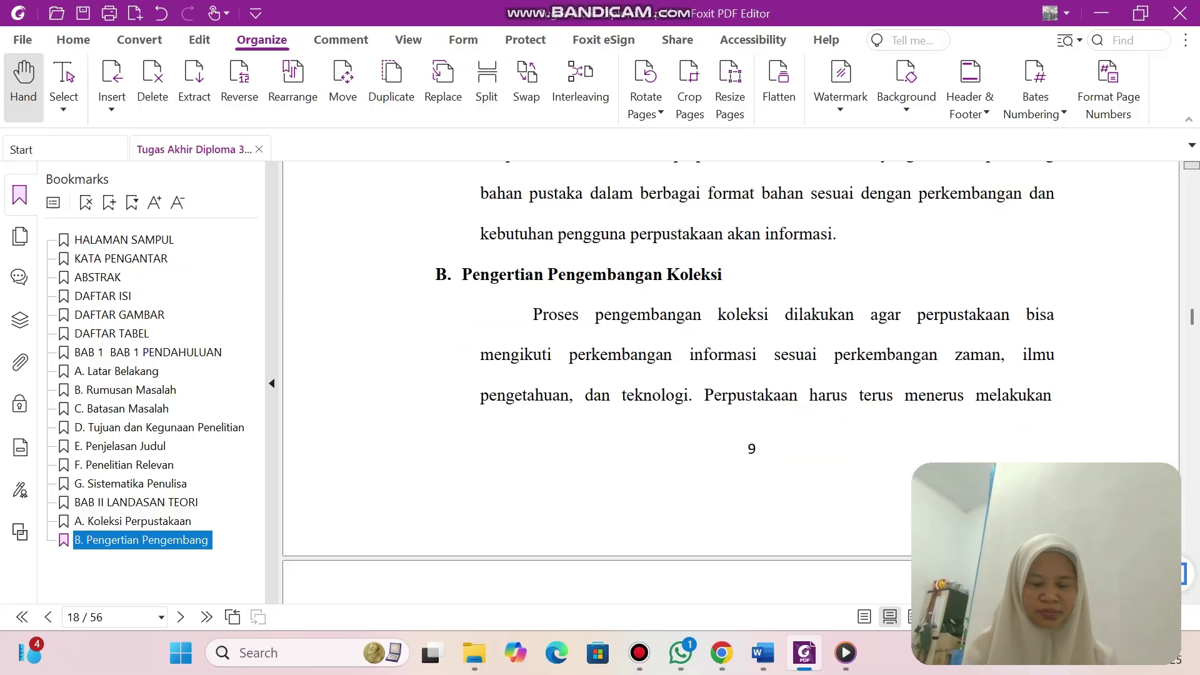
scroll(731, 350, down, 5)
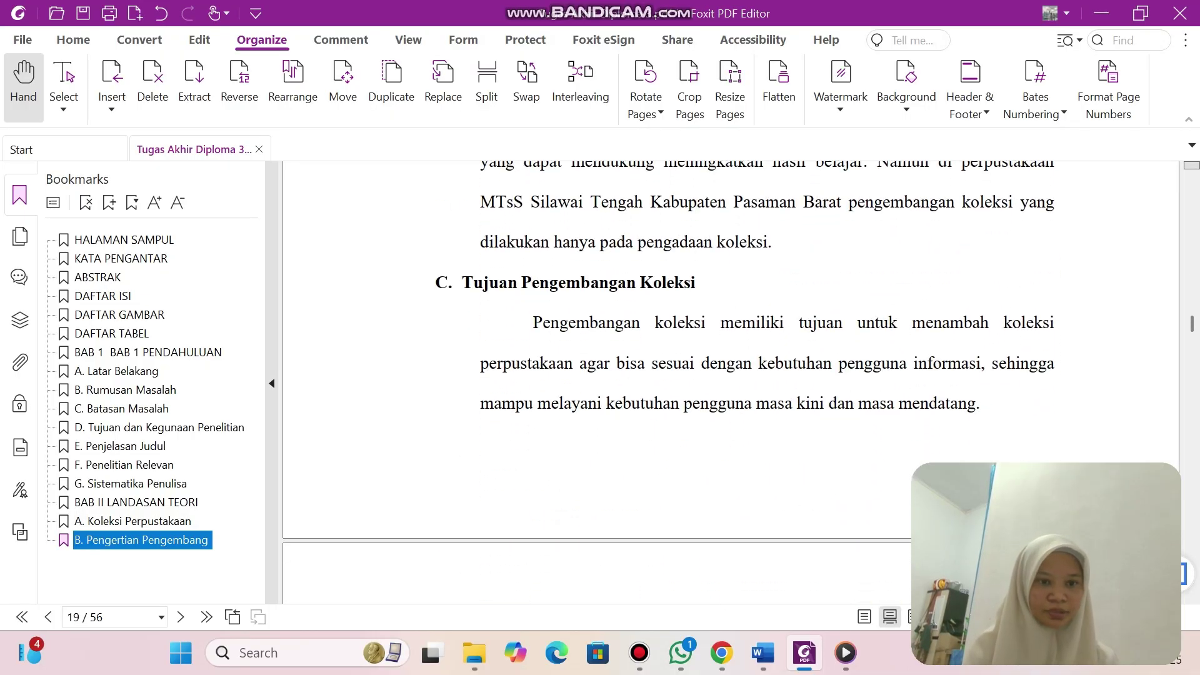
Start bookmark 'C.' and select the Tujuan Pengembangan Koleksi heading text.
key(ctrl+b)
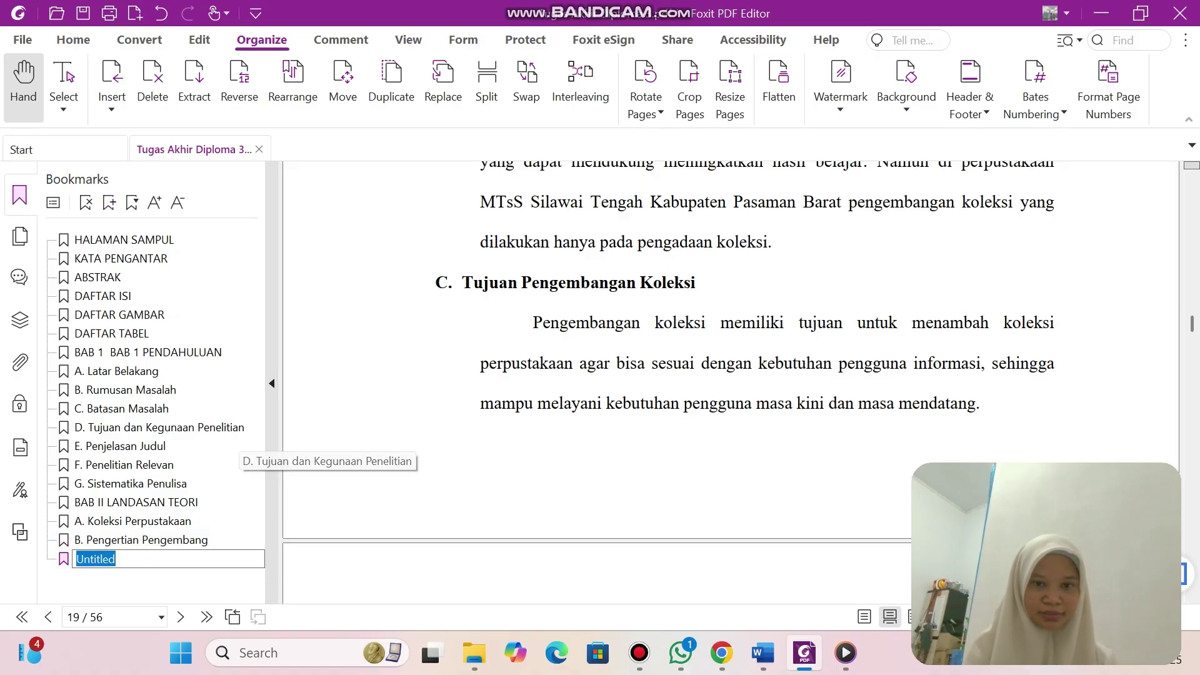
text(C.)
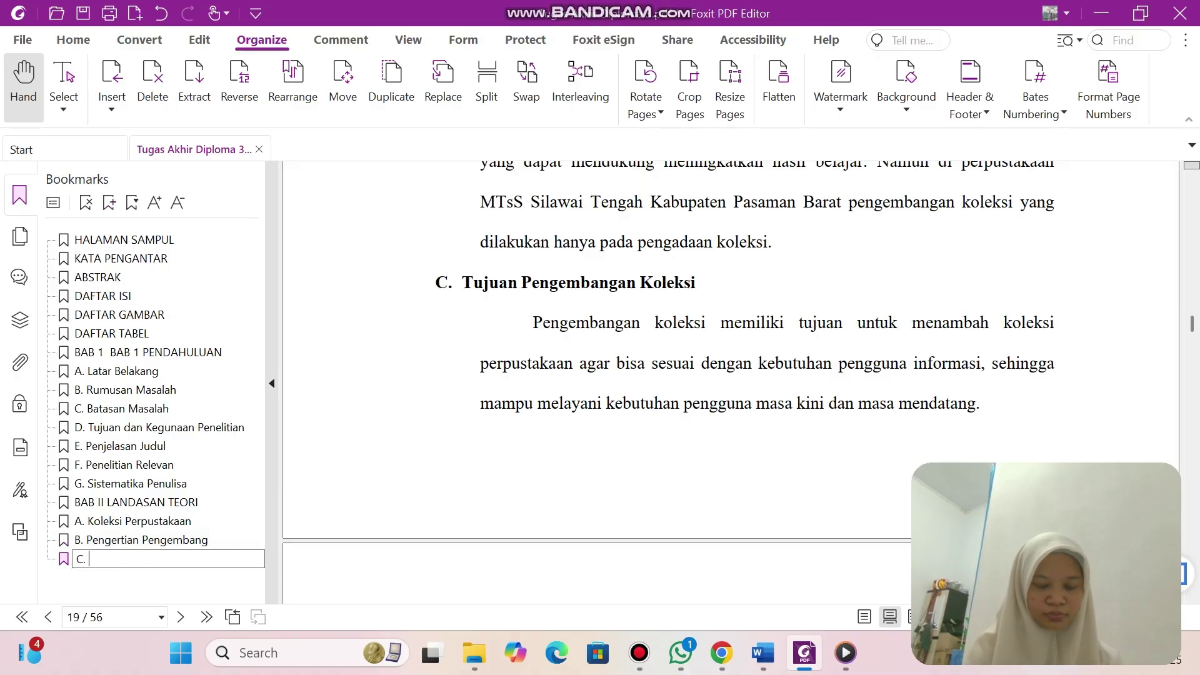
drag(462, 282, 696, 282)
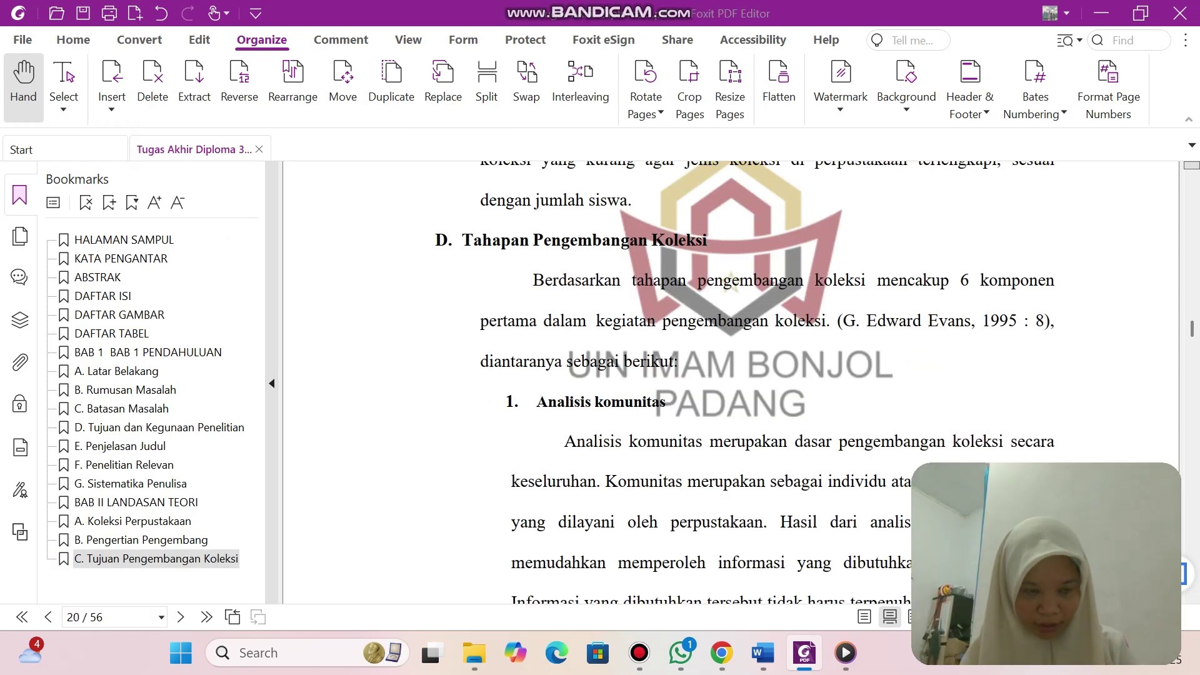
Add a bookmark named 'D. Tahapan Pengembangan Koleksi'.
key(ctrl+b)
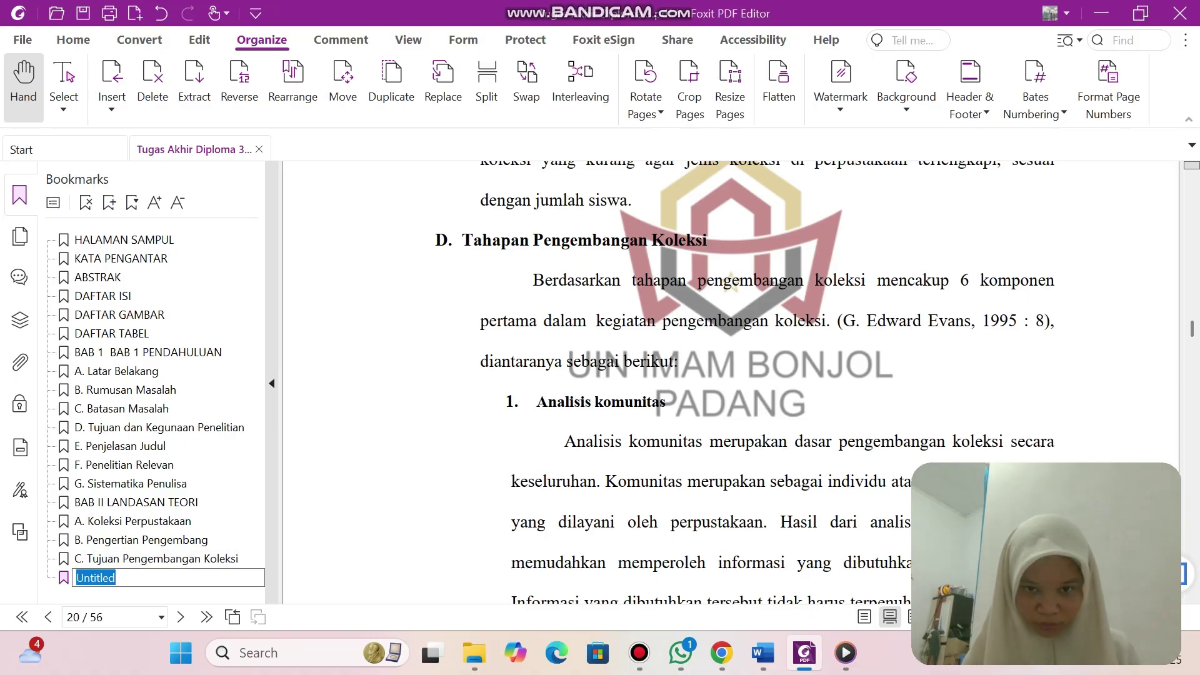
text(D)
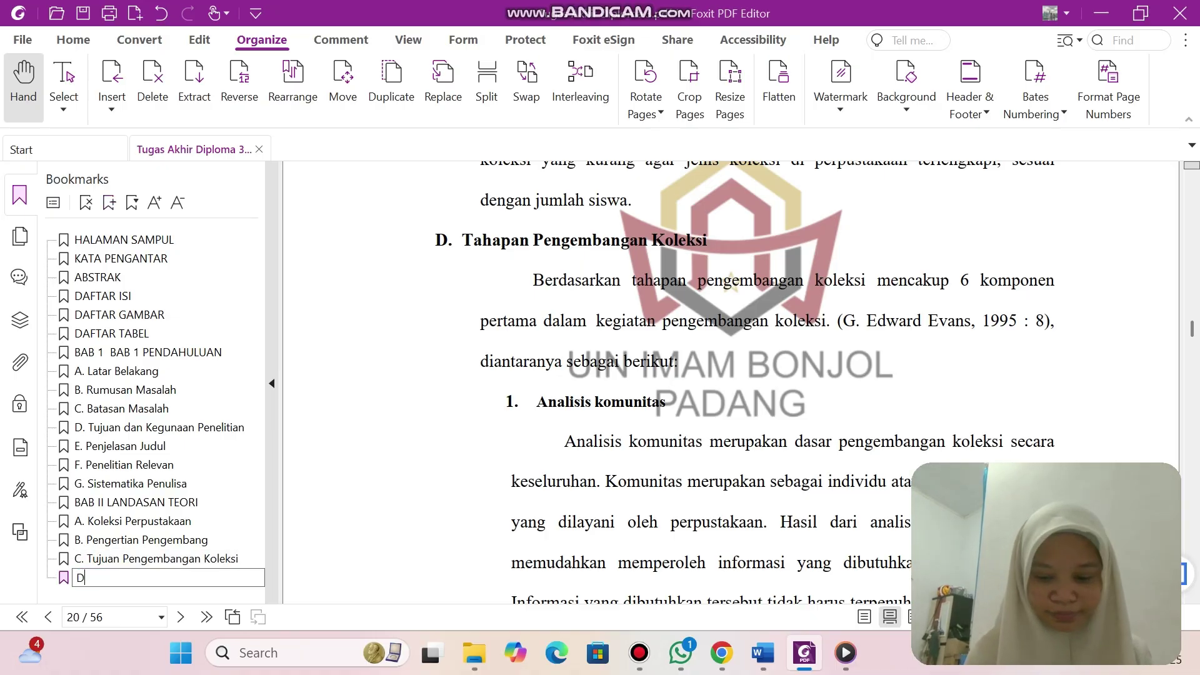
text(. Tahapa)
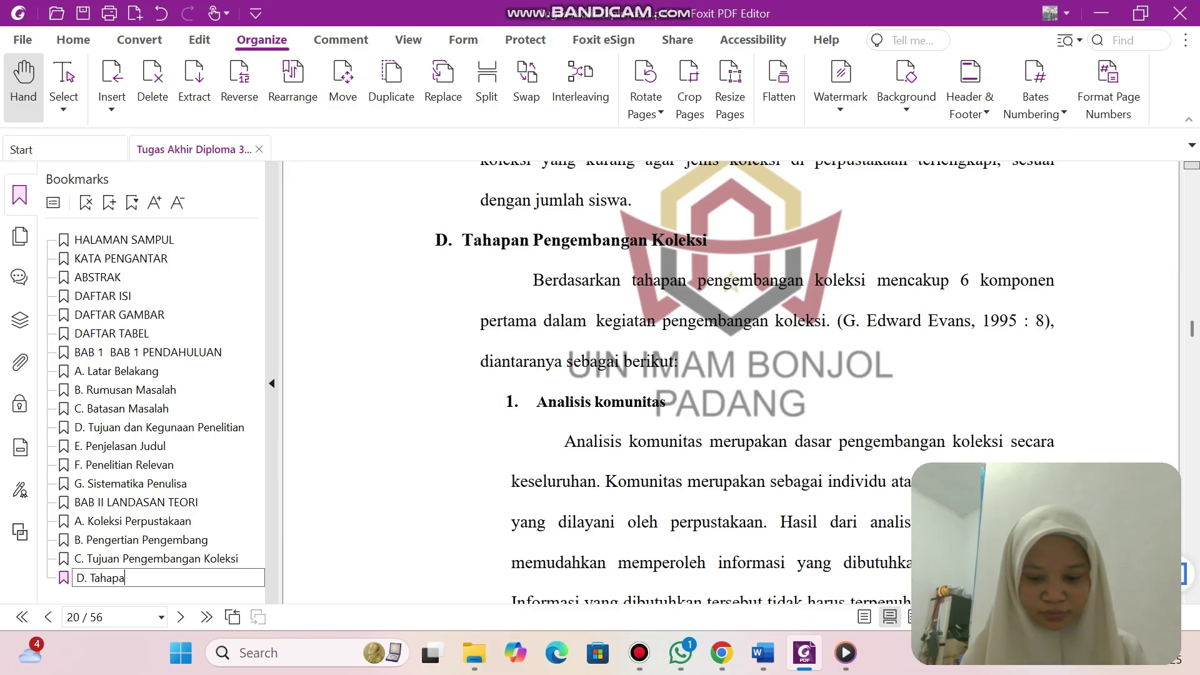
text(n Pengemb)
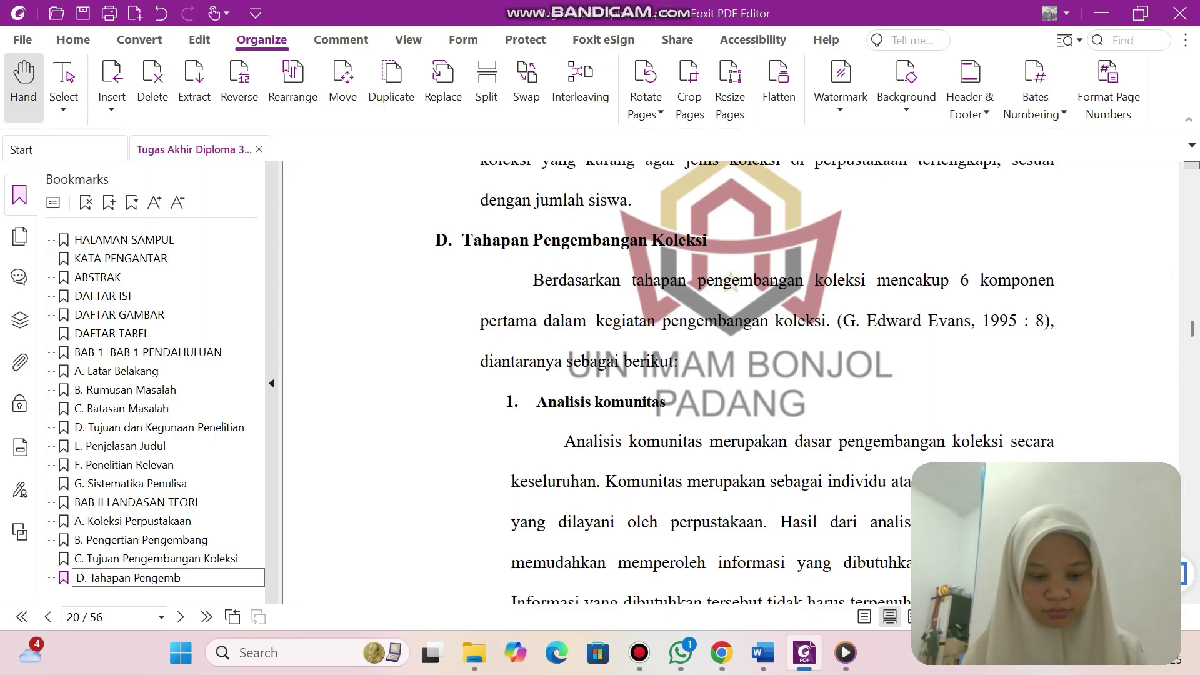
text(angan K)
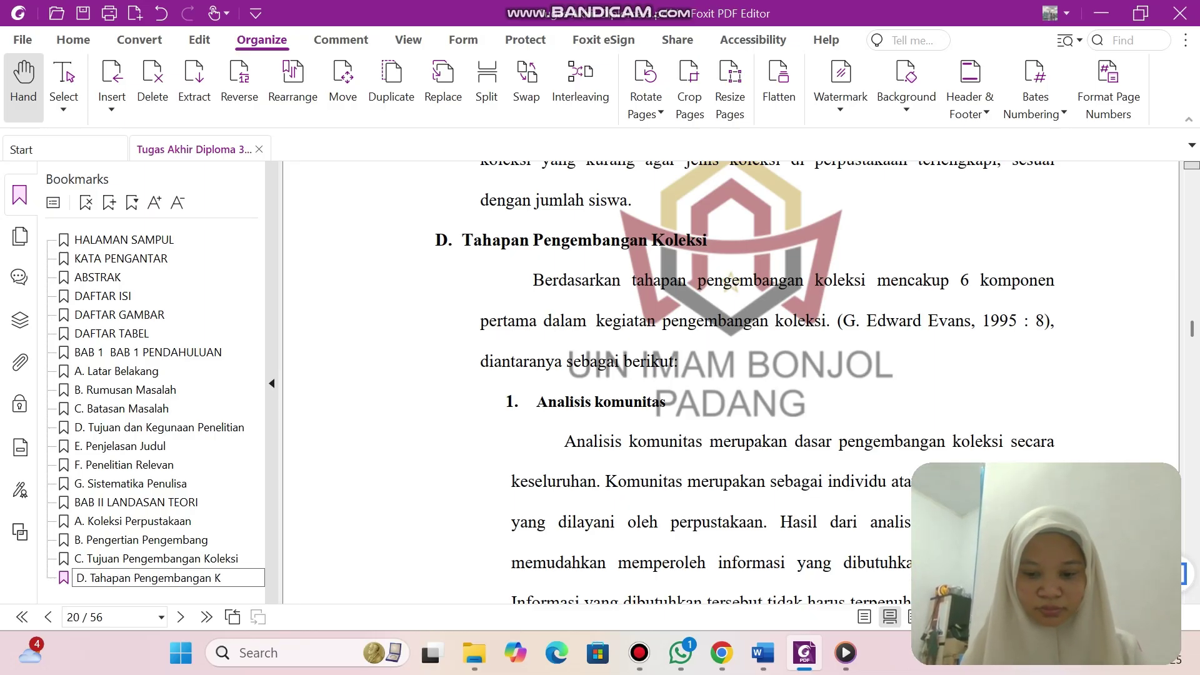
text(oleksi)
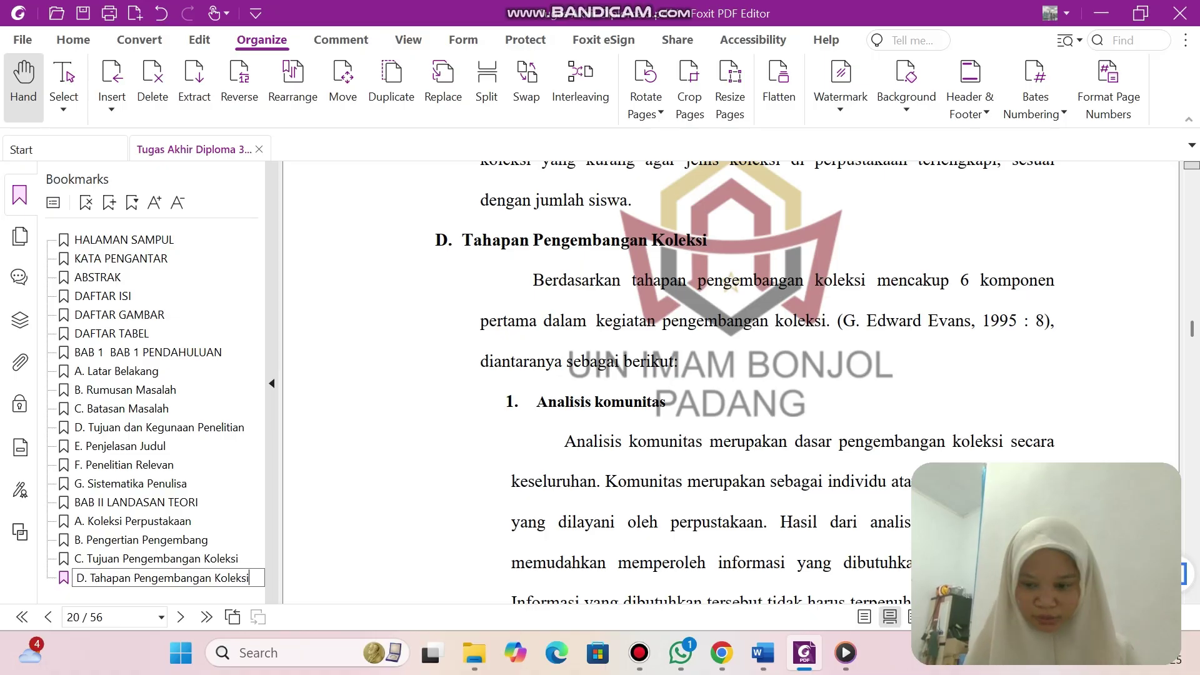
key(Return)
Scroll through the rest of BAB II to page 31, where BAB III METODE PENELITIAN begins.
scroll(744, 381, down, 15)
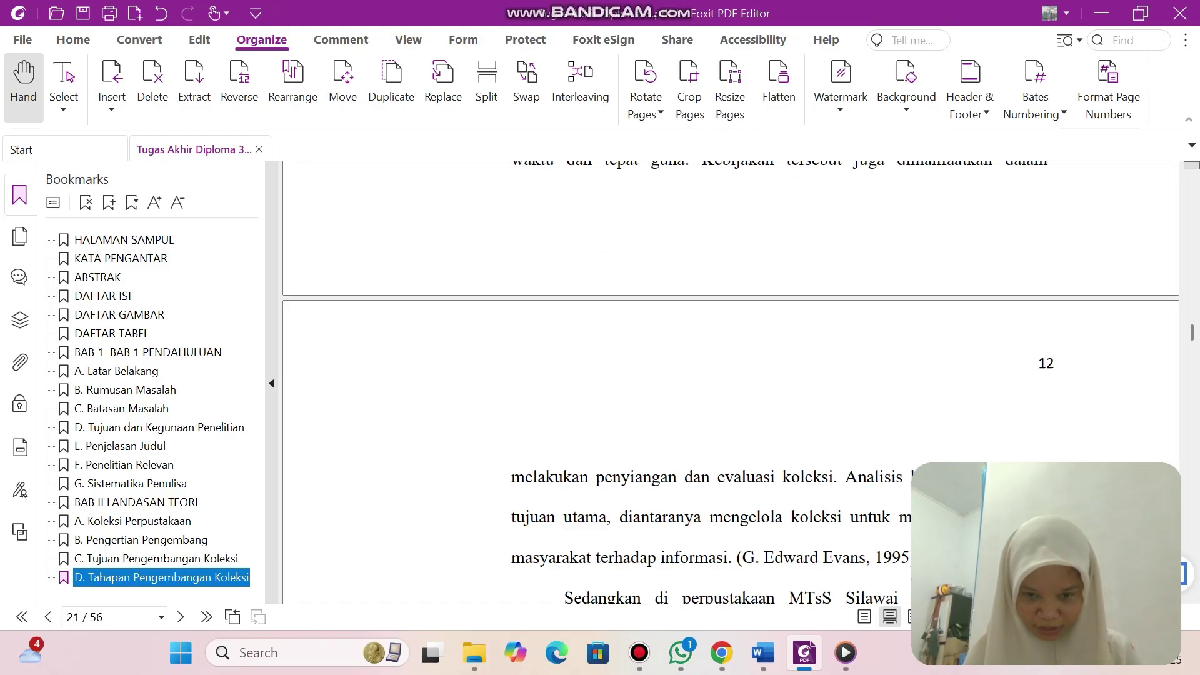
scroll(731, 382, down, 10)
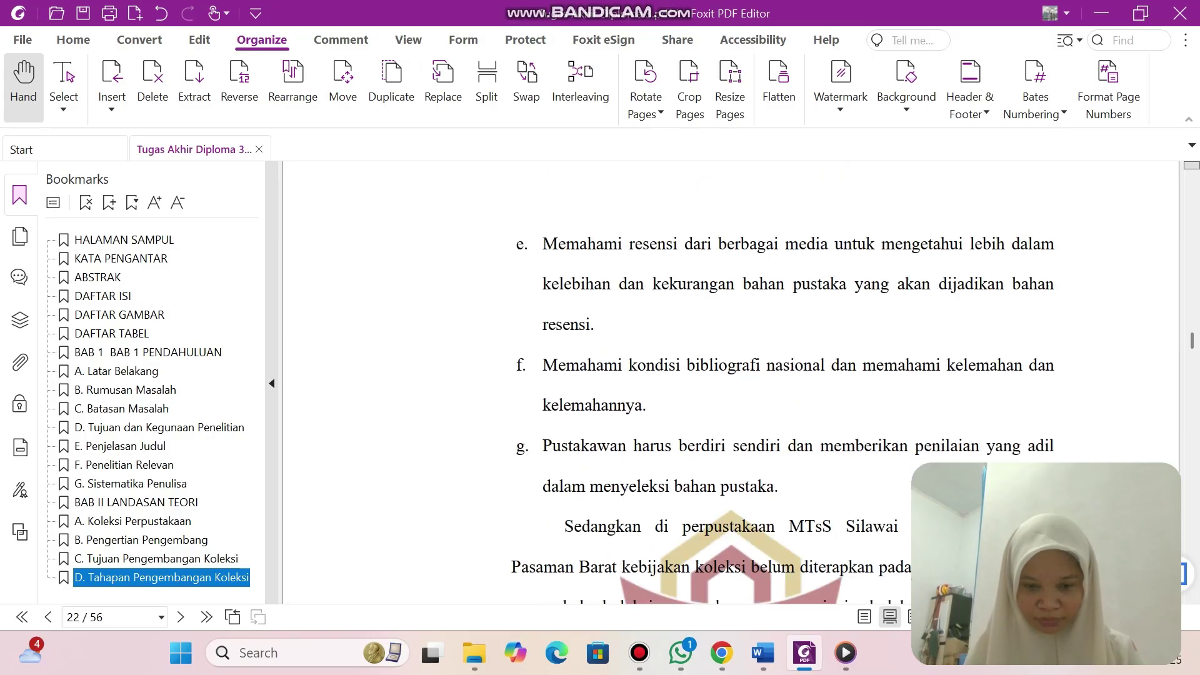
scroll(731, 381, down, 15)
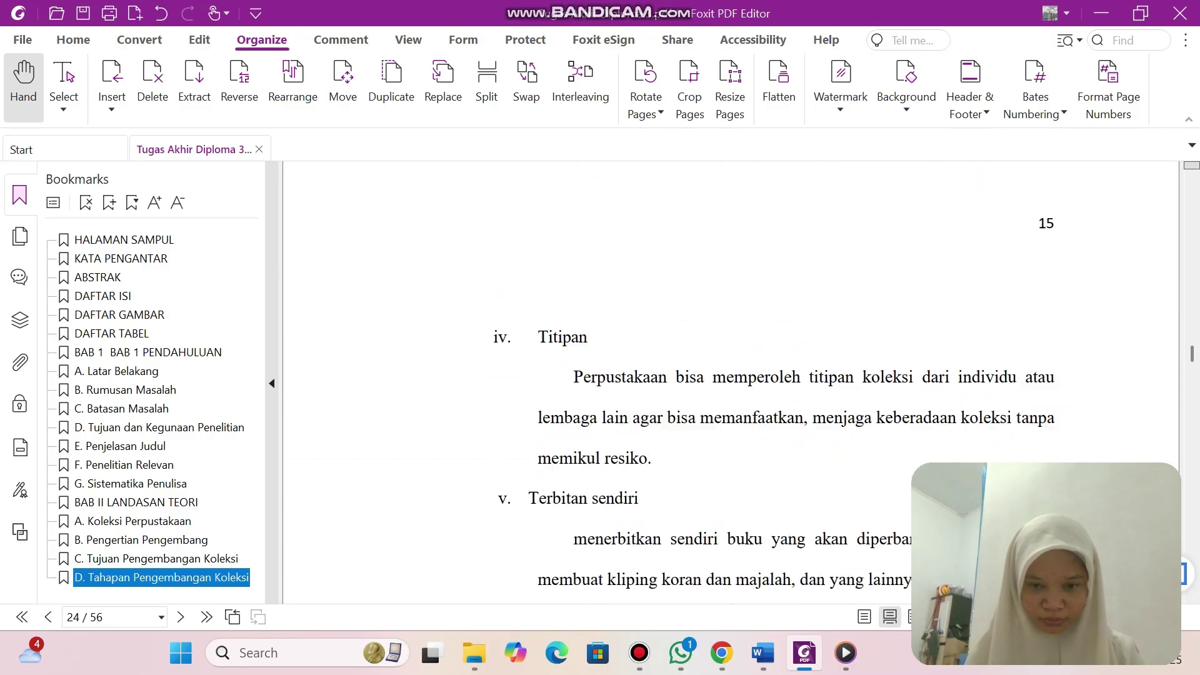
scroll(731, 381, down, 15)
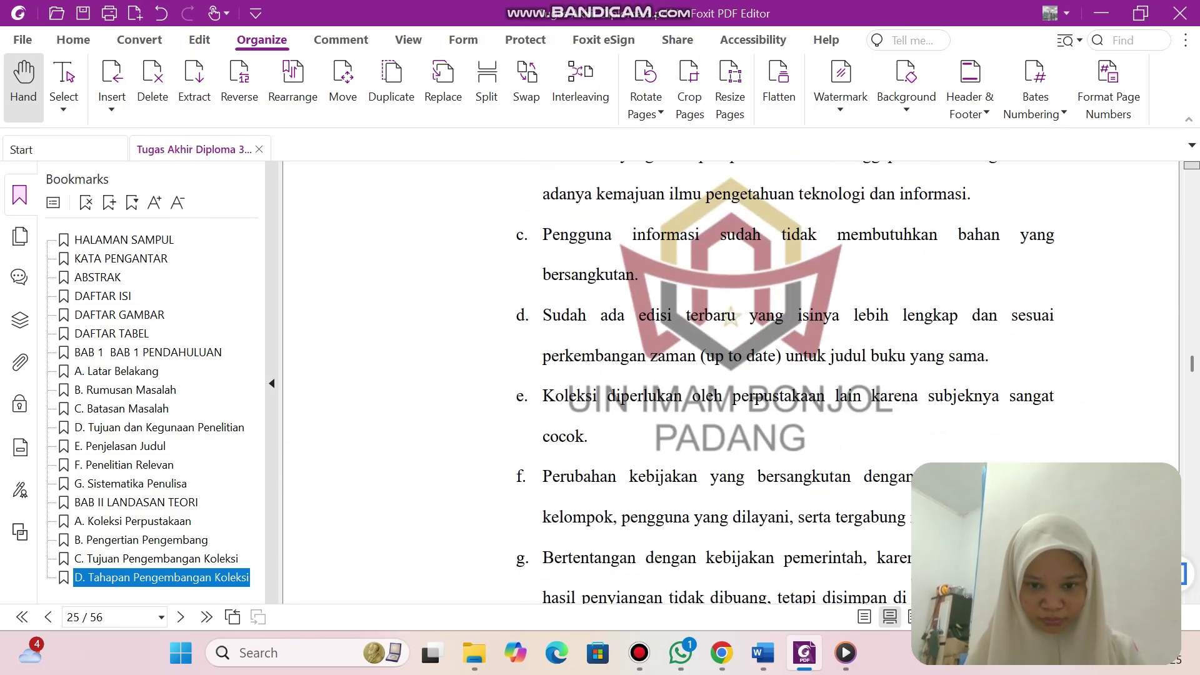
scroll(731, 382, down, 15)
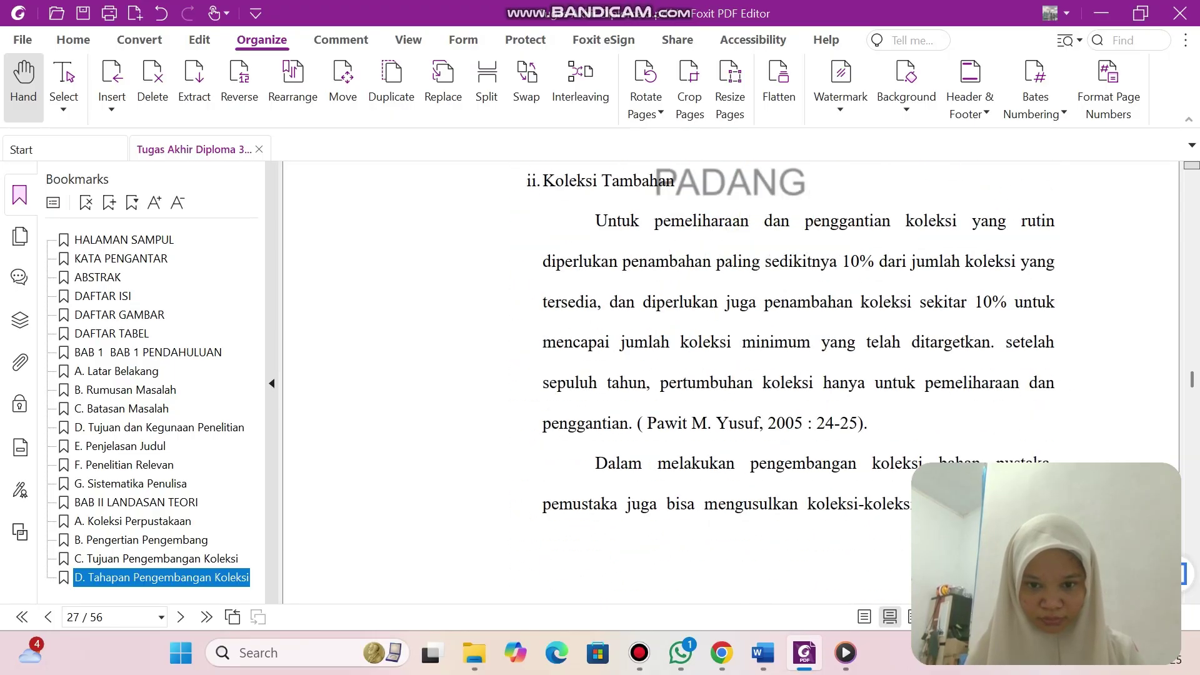
scroll(732, 381, down, 15)
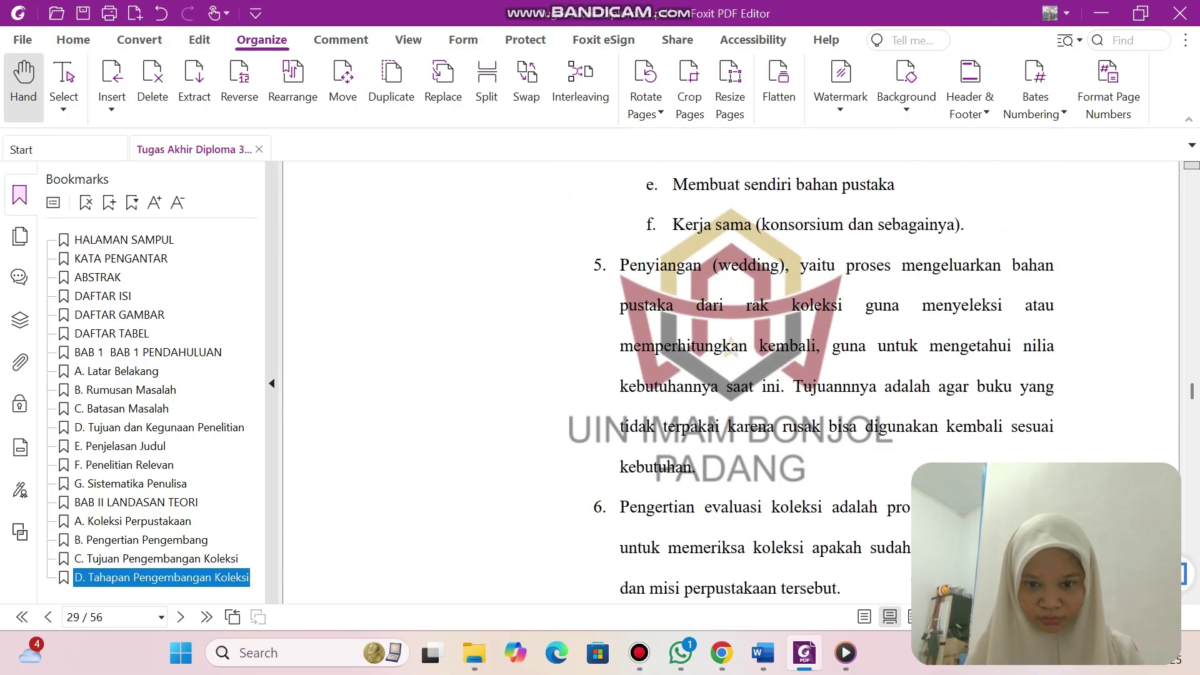
scroll(731, 381, down, 7)
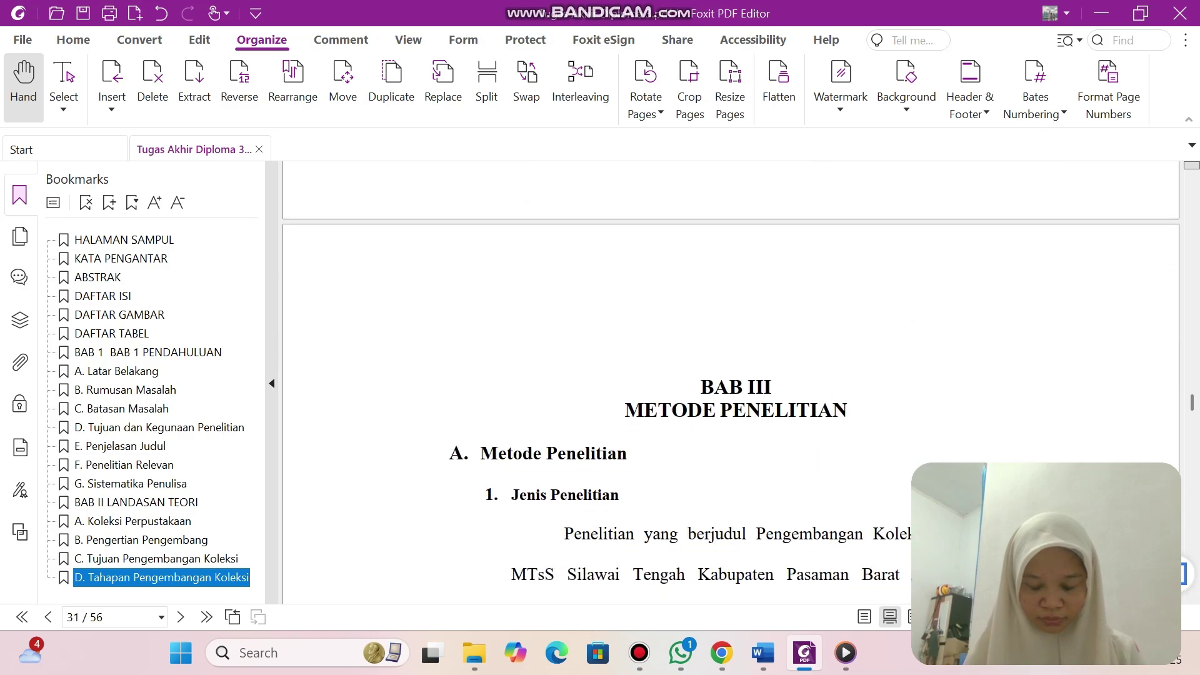
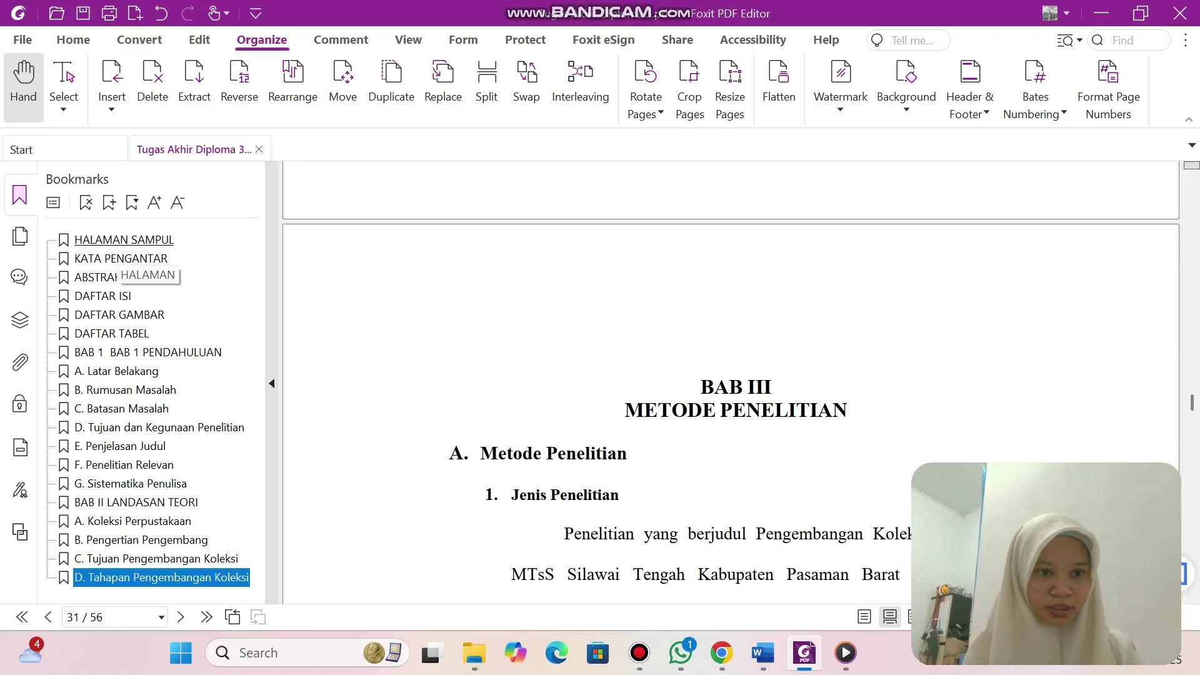
Add a 'BAB III METODE PENELITIAN' bookmark and begin a new one named 'A. Metode Penelitian'.
key(ctrl+b)
text(BAB)
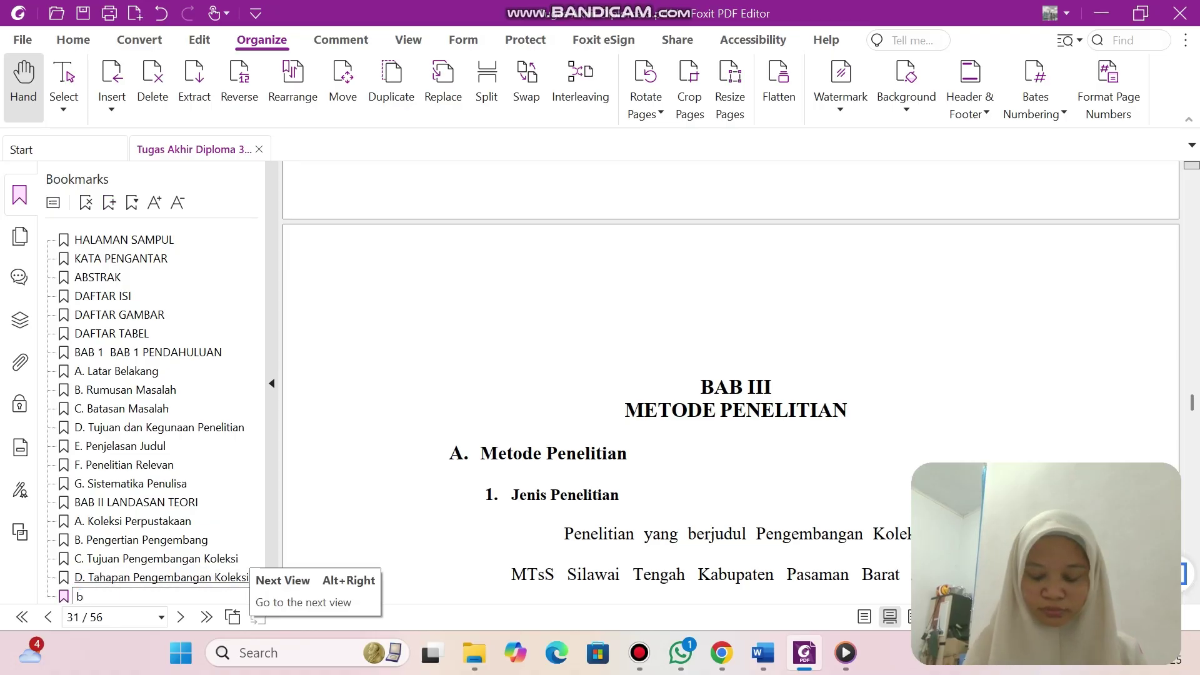
text( II)
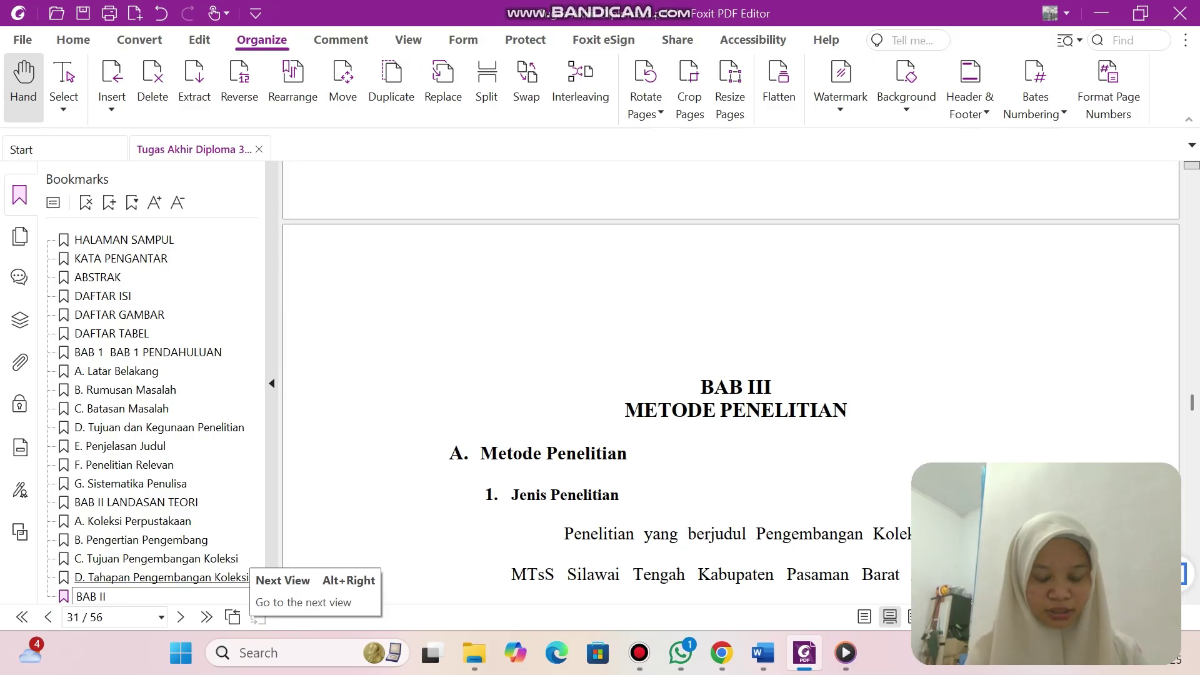
text(I)
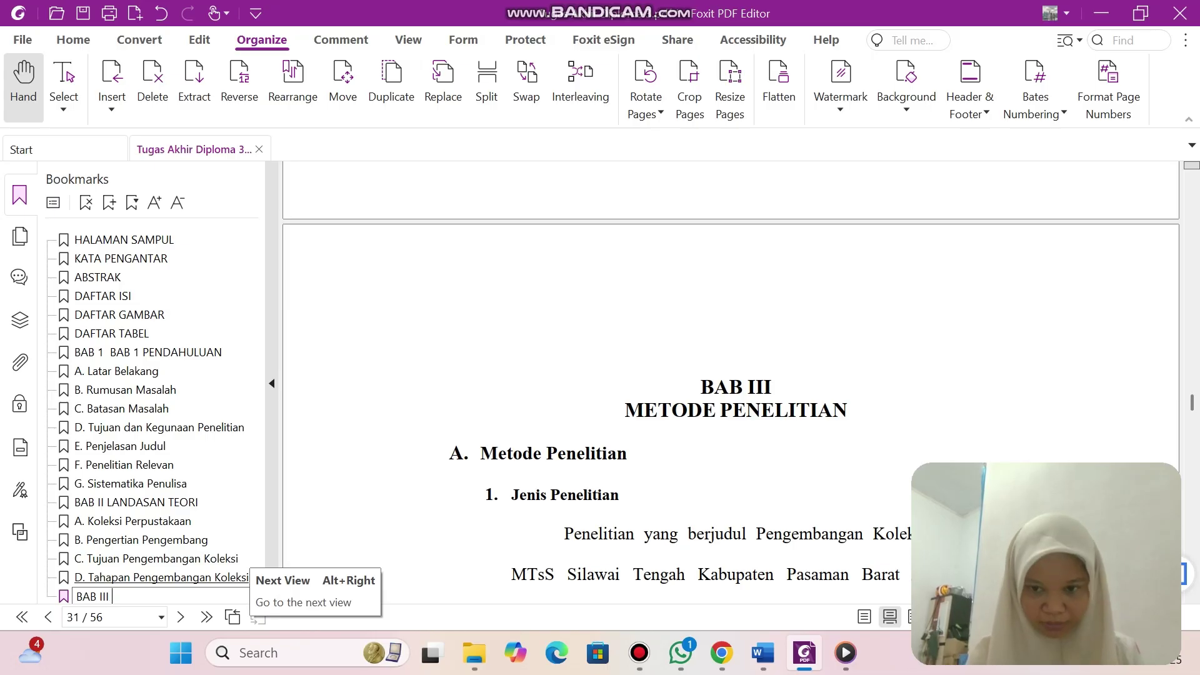
text( M)
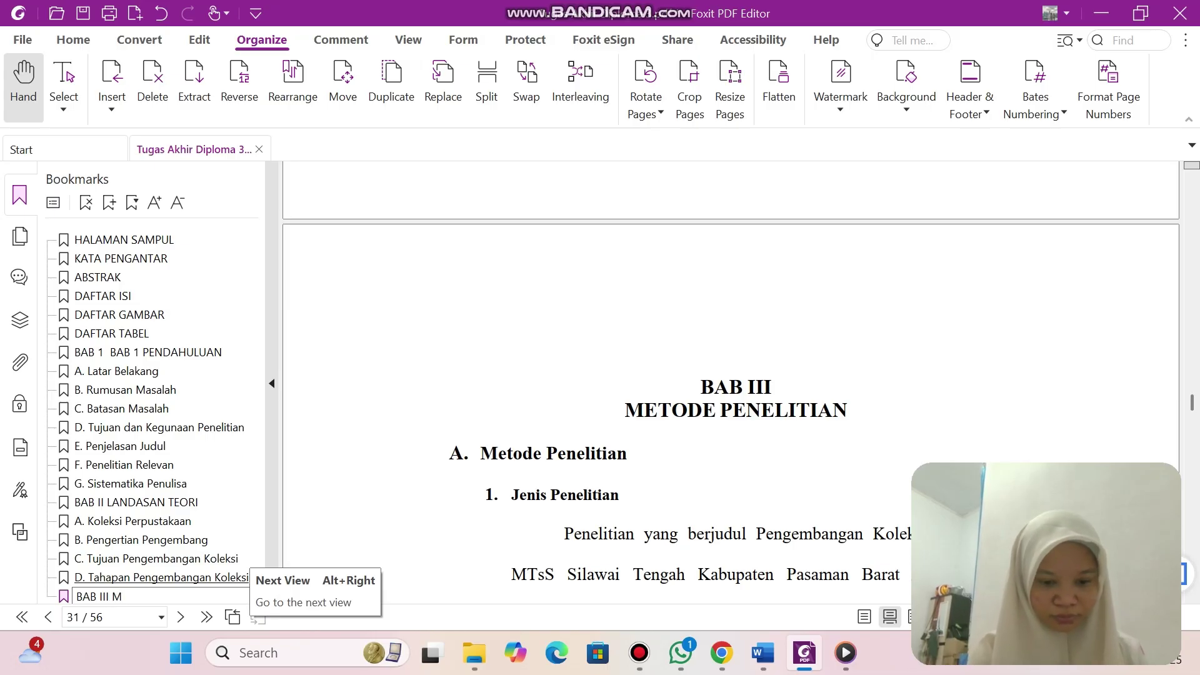
text(ETODE)
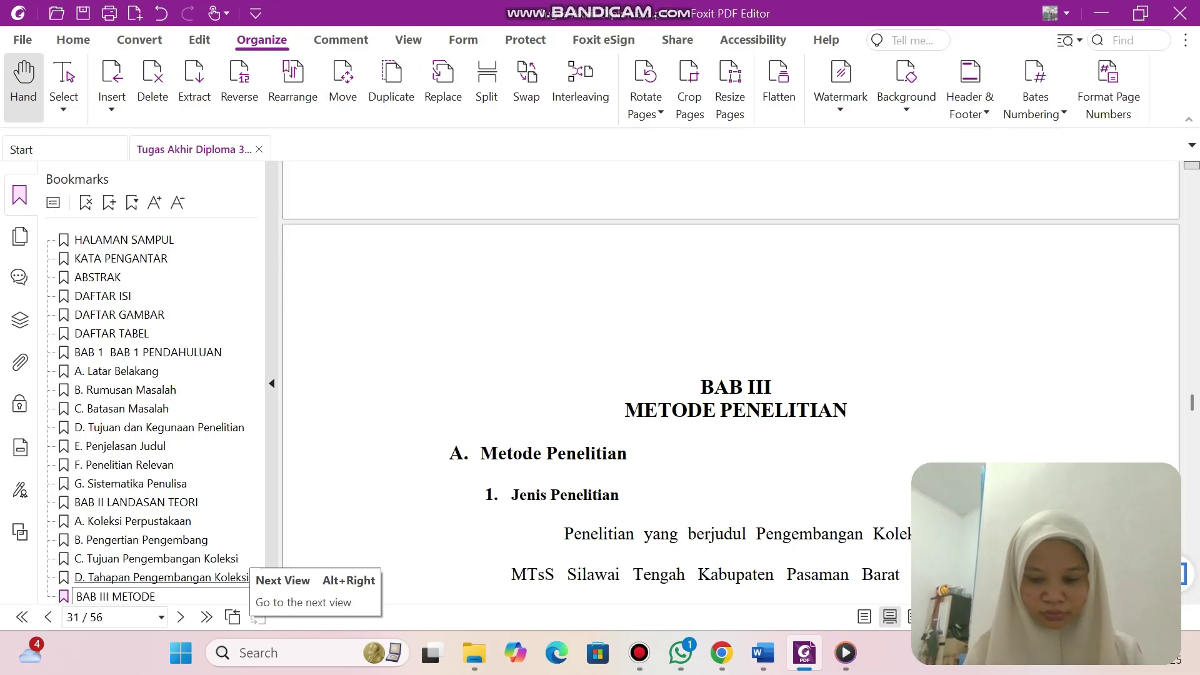
text( PENELITIAN)
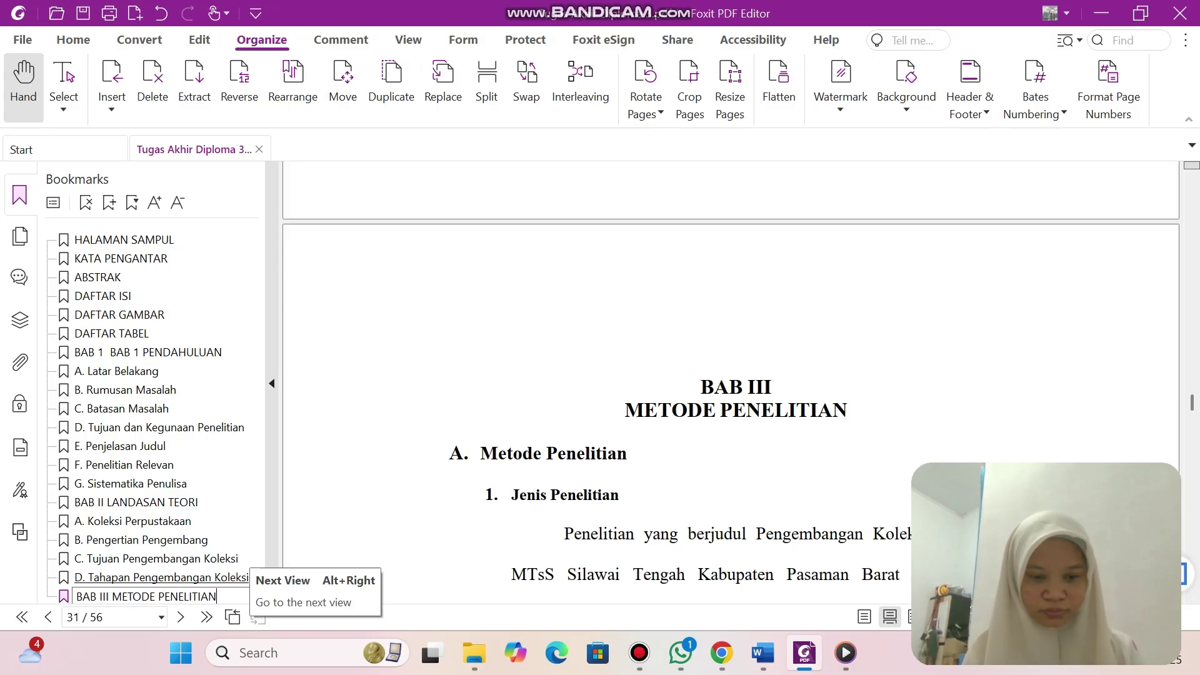
scroll(730, 375, down, 10)
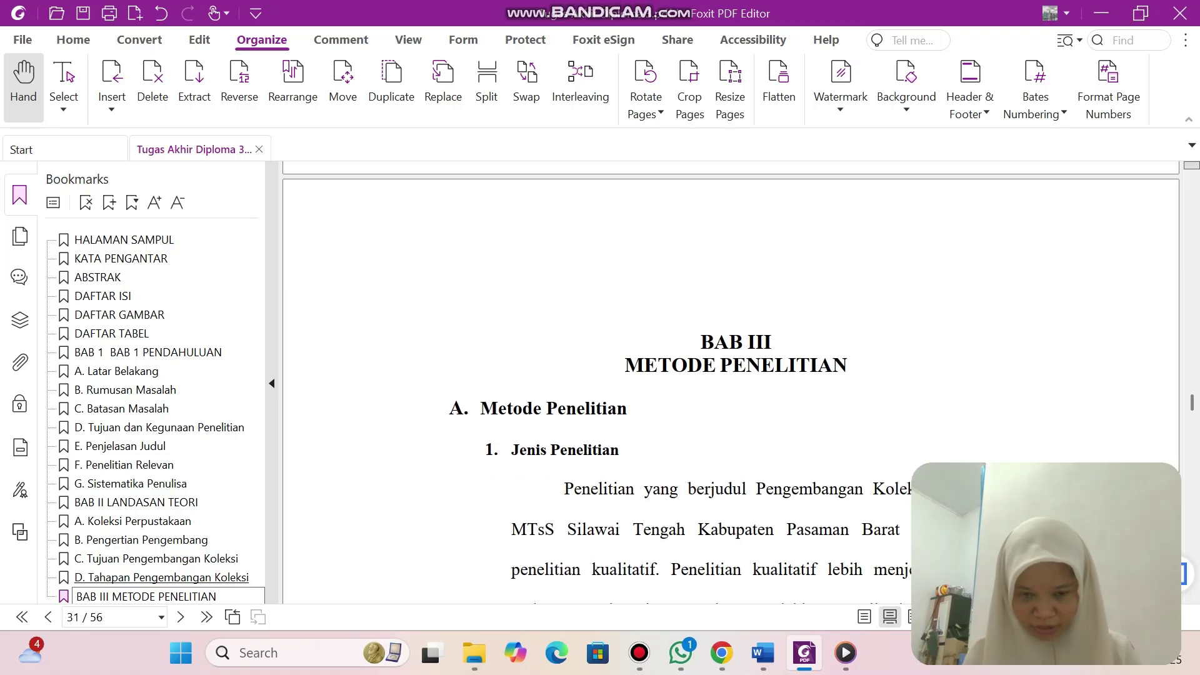
key(Return)
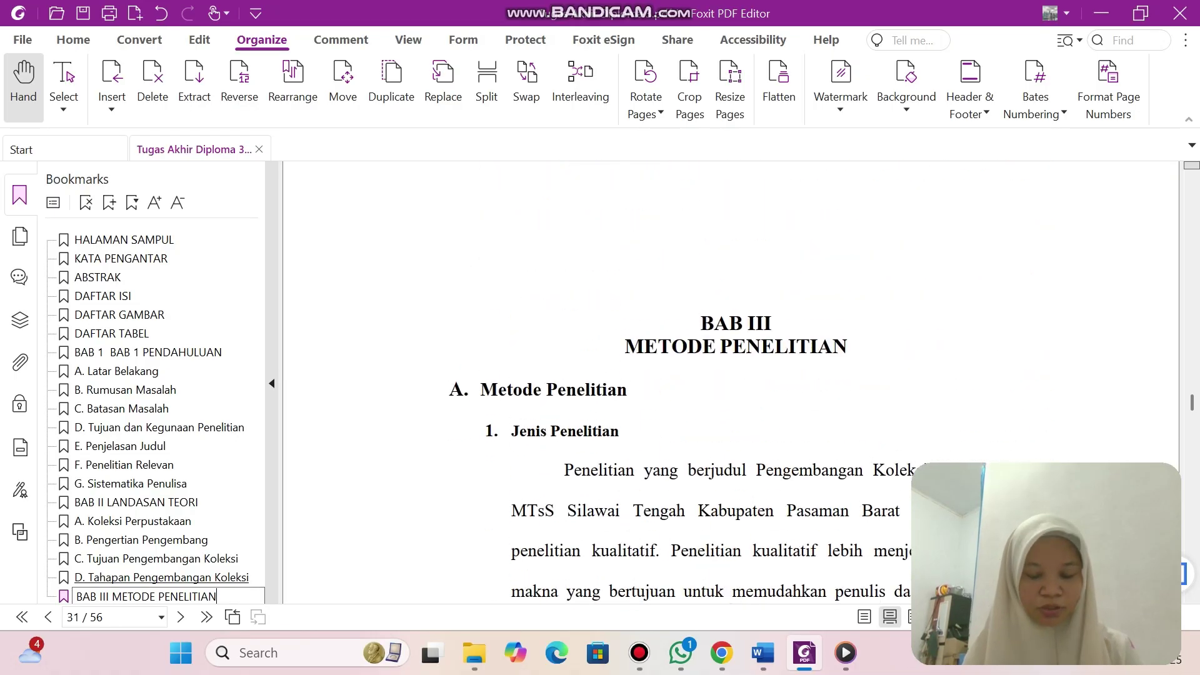
scroll(730, 375, down, 3)
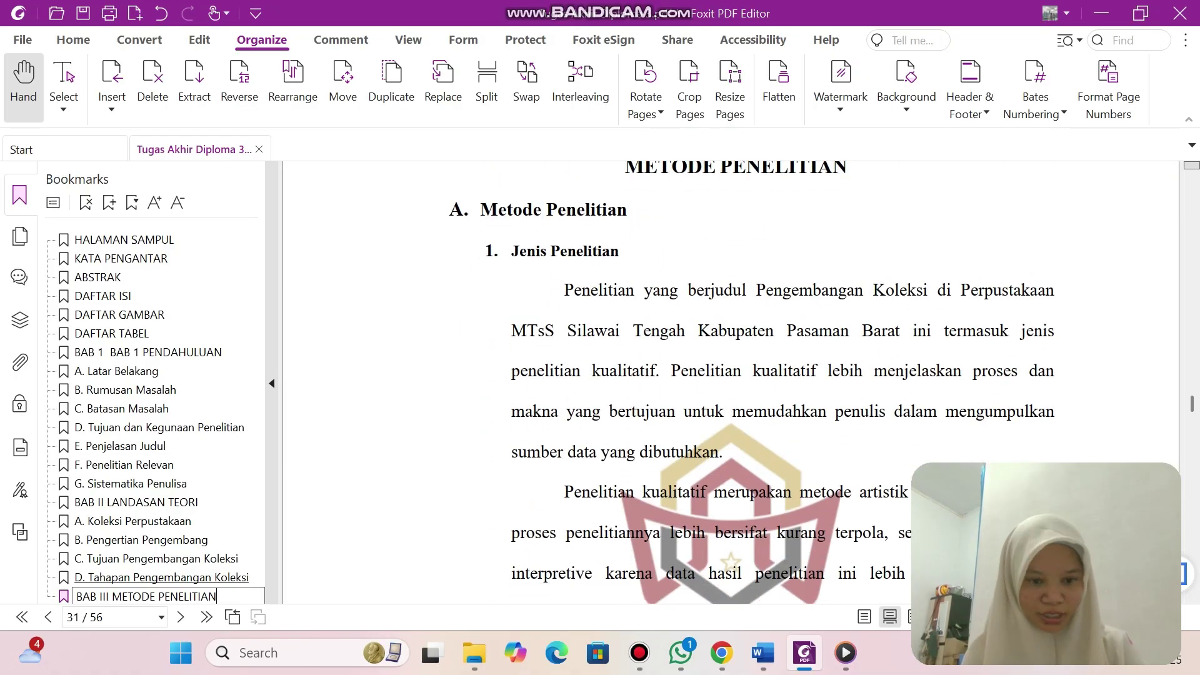
key(Return)
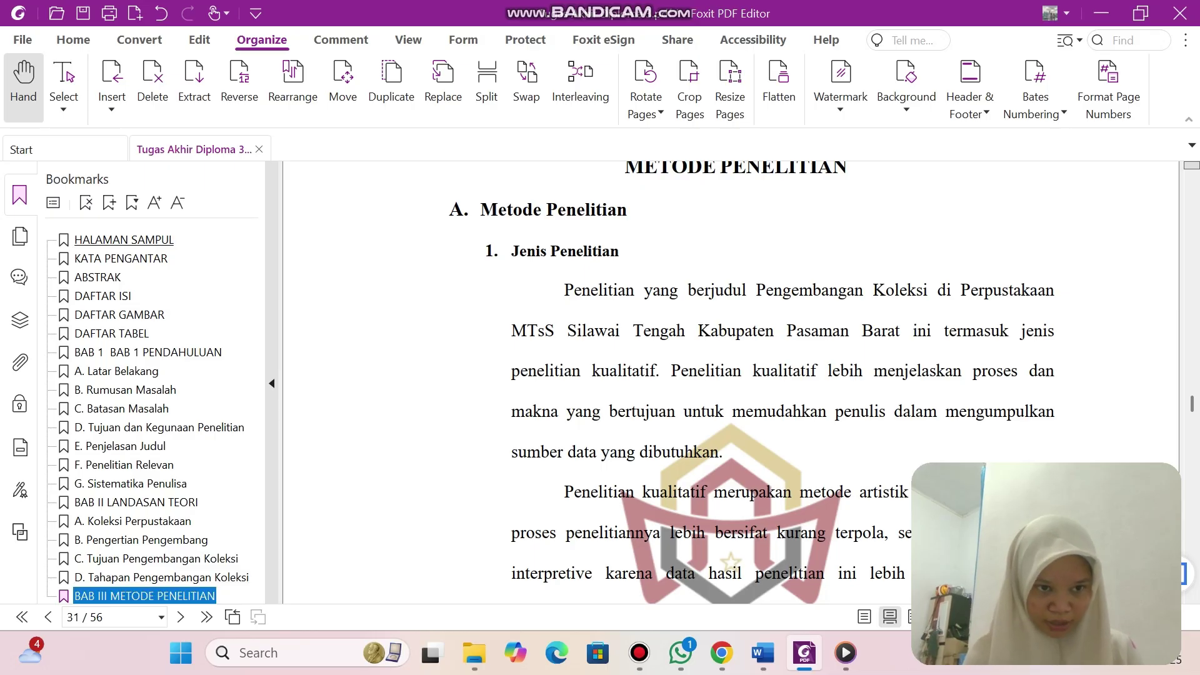
click(110, 203)
text(A)
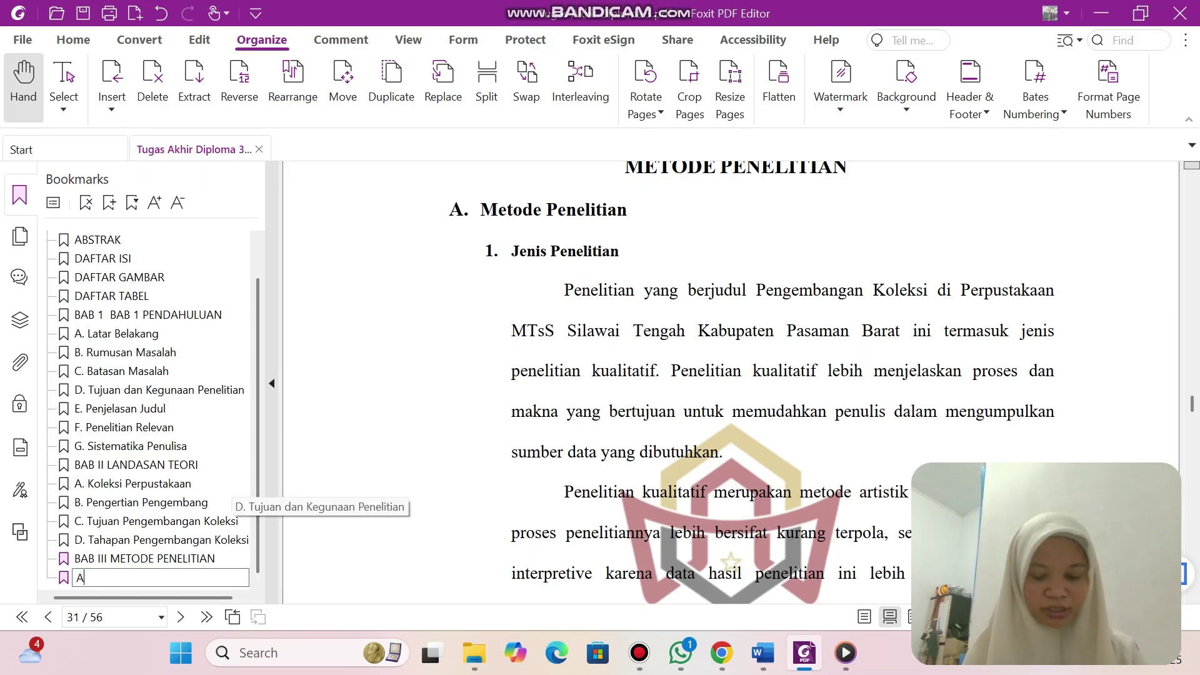
text(. Meto)
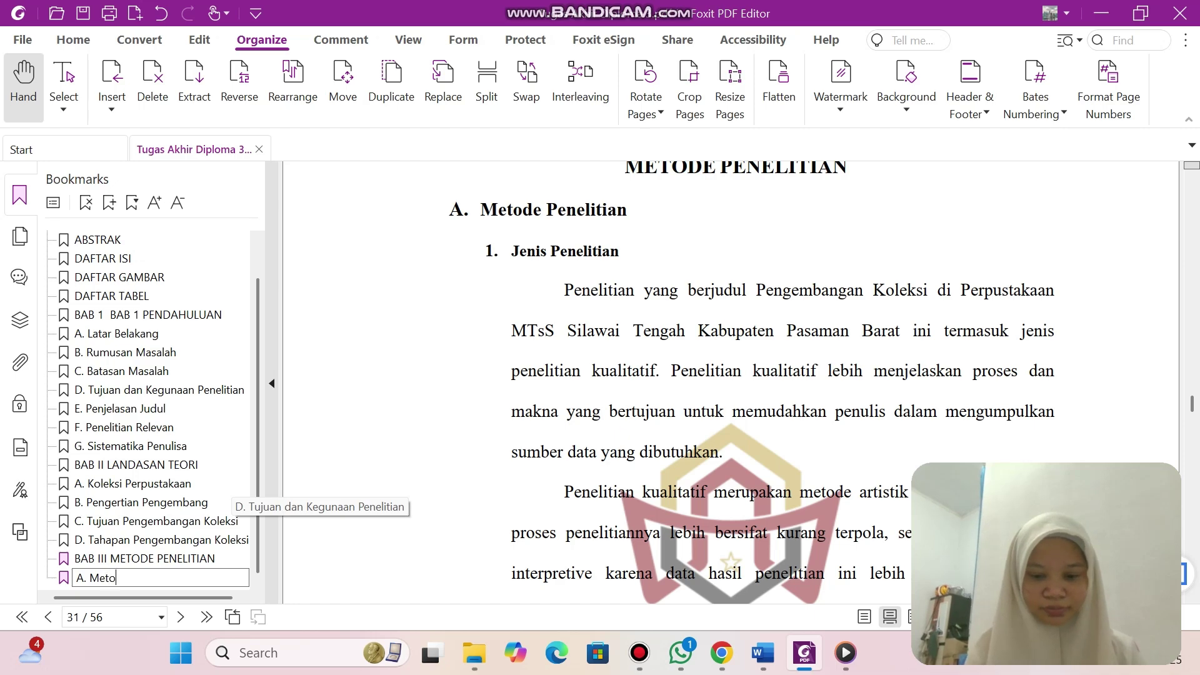
text(de Pene)
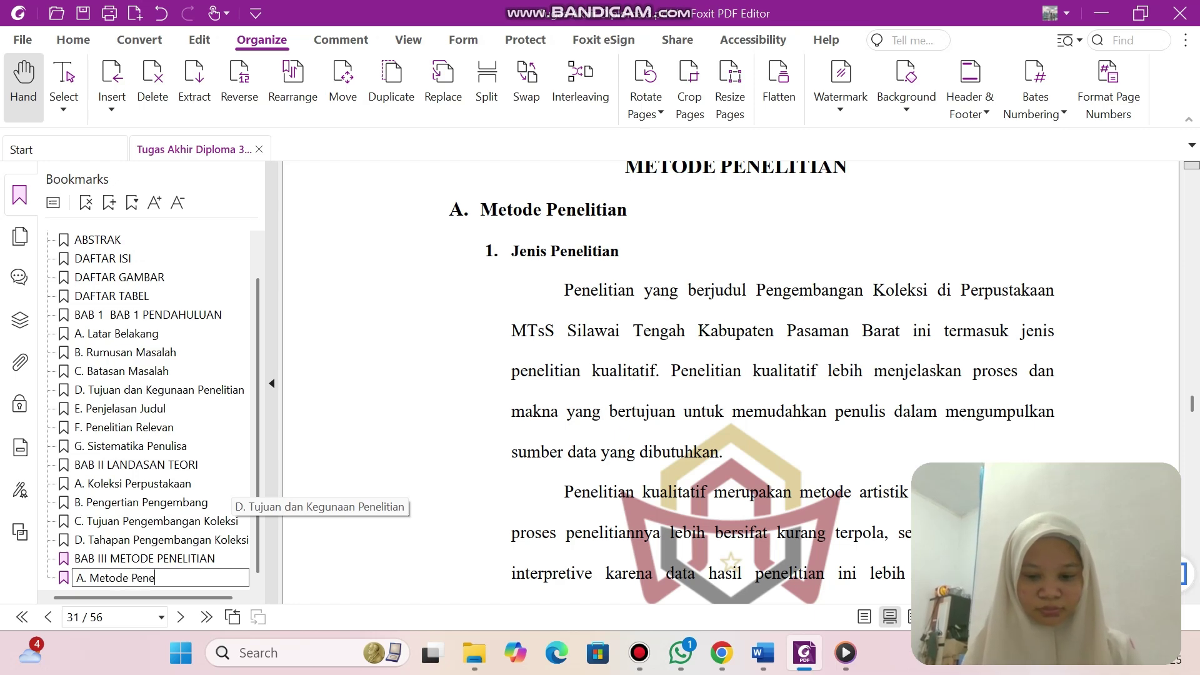
text(litian)
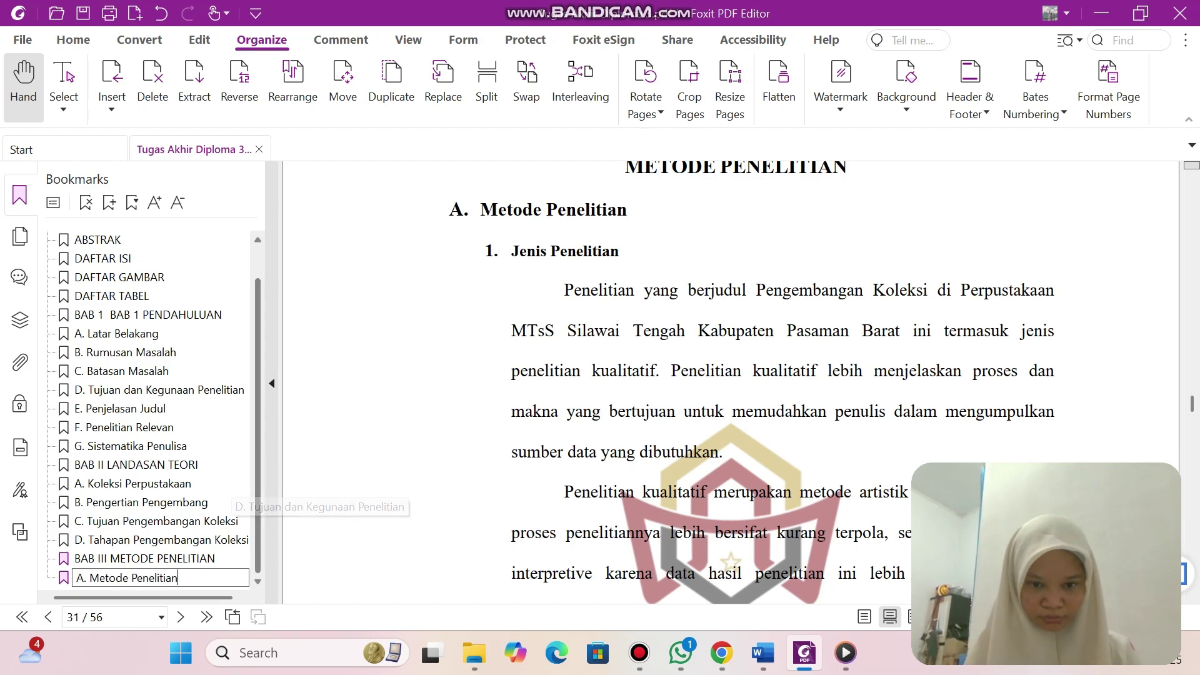
Scroll to the BAB IV page and commit the 'A. Metode Penelitian' bookmark name.
scroll(752, 382, down, 1)
scroll(732, 382, down, 20)
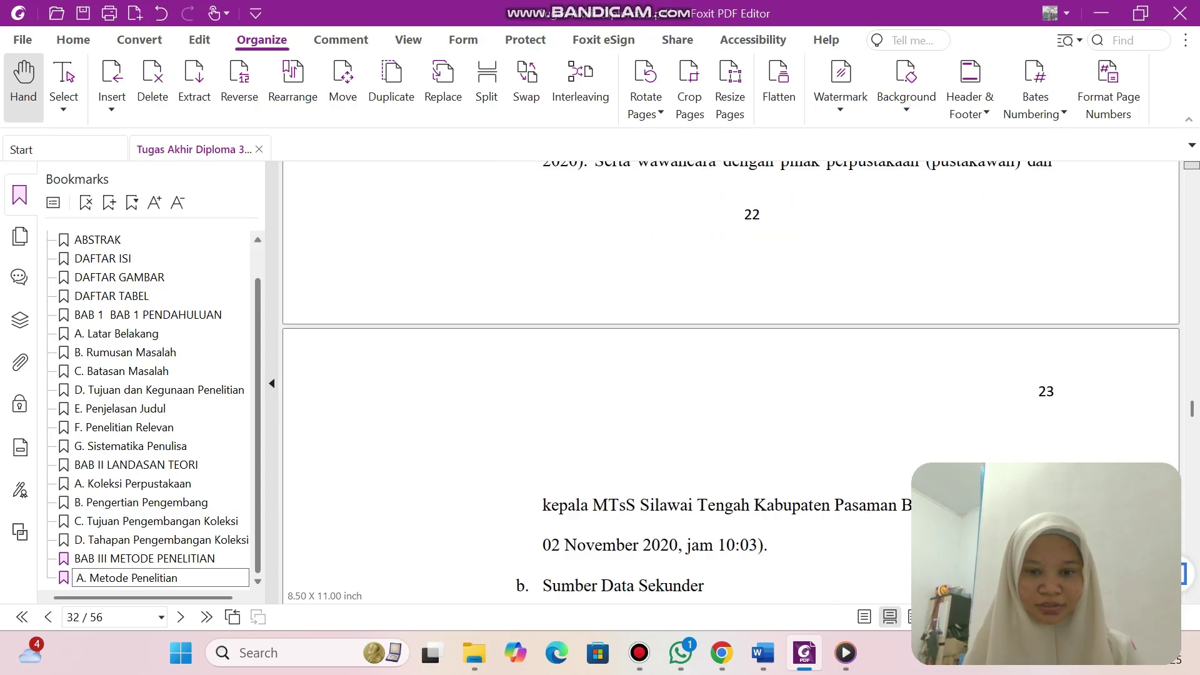
scroll(731, 382, down, 20)
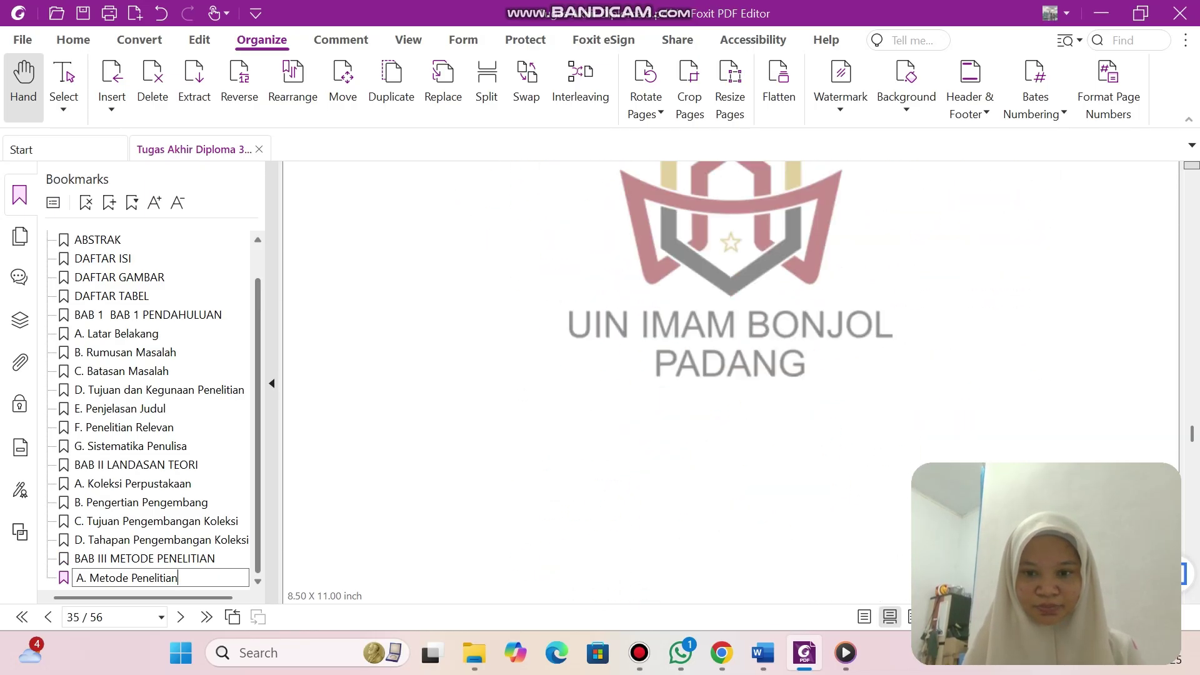
key(Return)
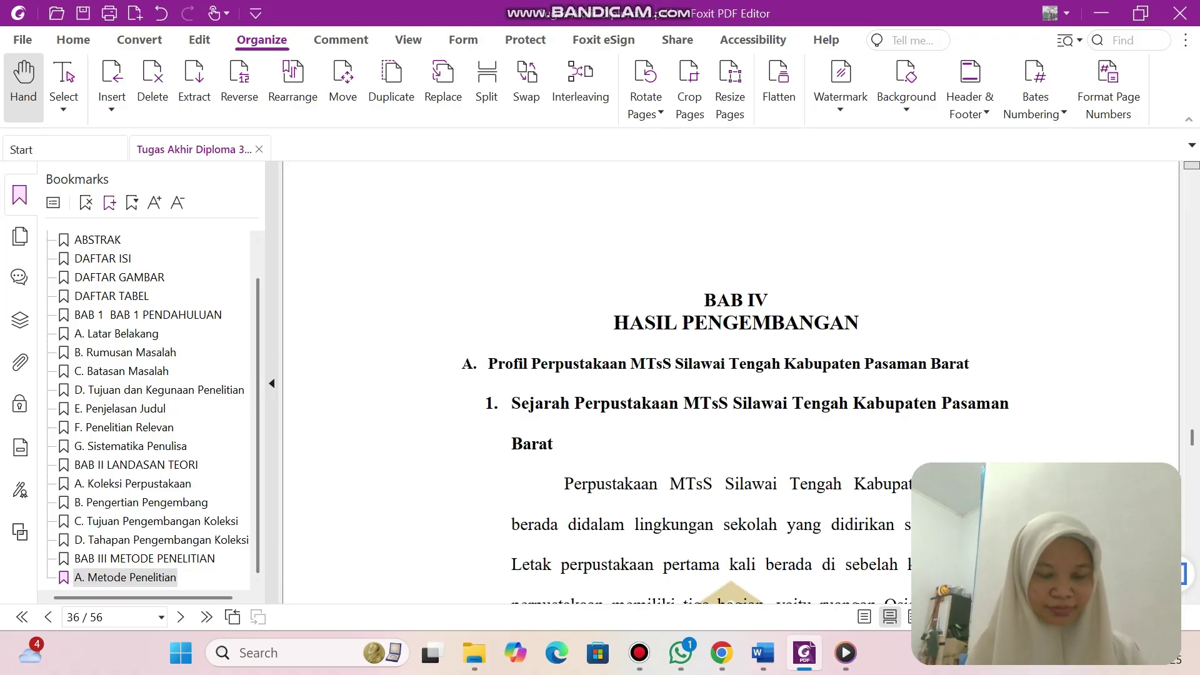
Add a bookmark named 'BAB IV HASIL PENGEMBANGAN' for page 36.
click(109, 202)
text(BAB)
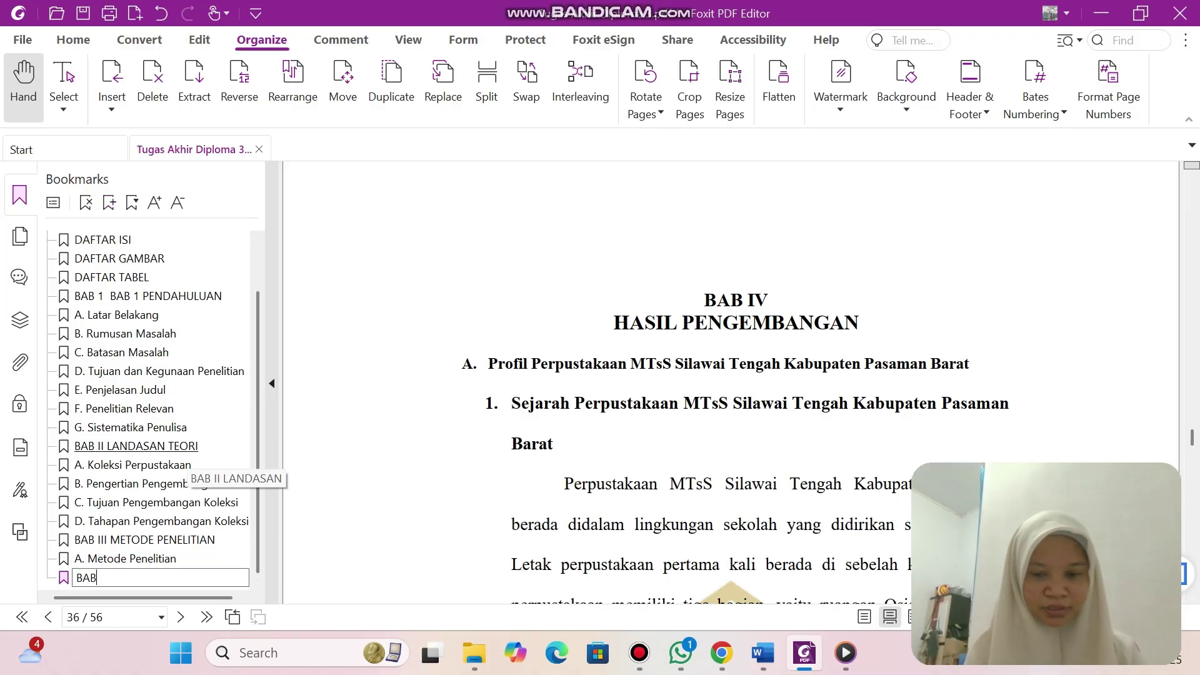
text( IV)
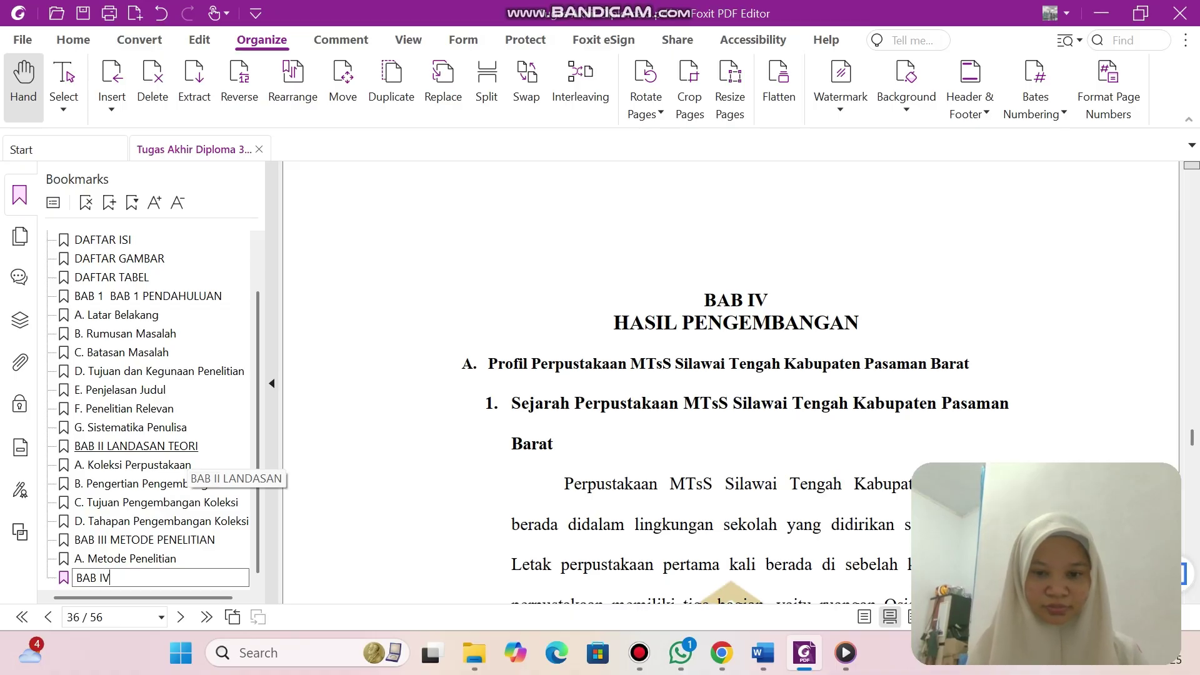
text( HA)
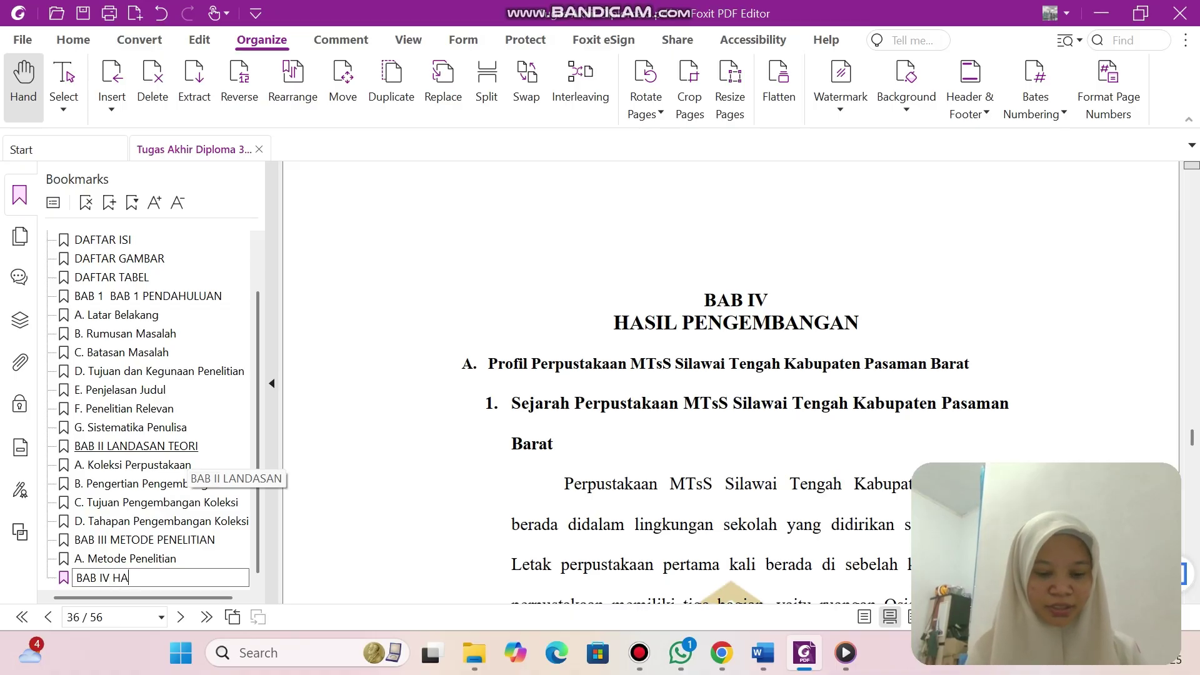
text(SIL PENGEMBANGAN)
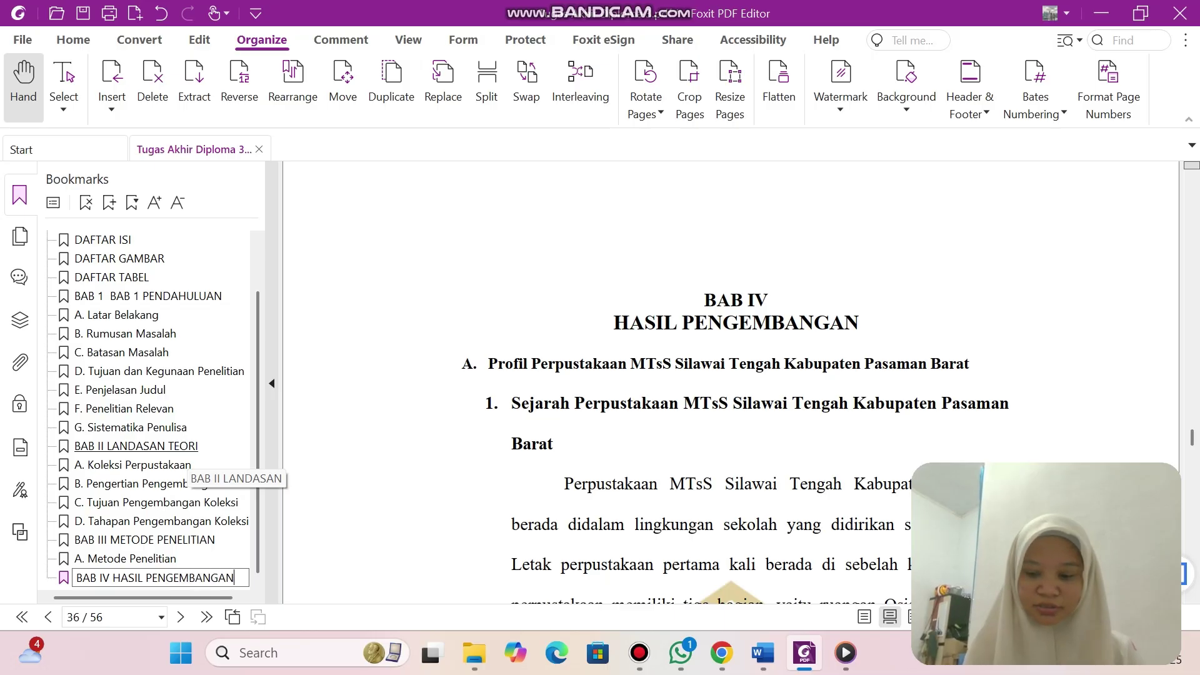
key(Return)
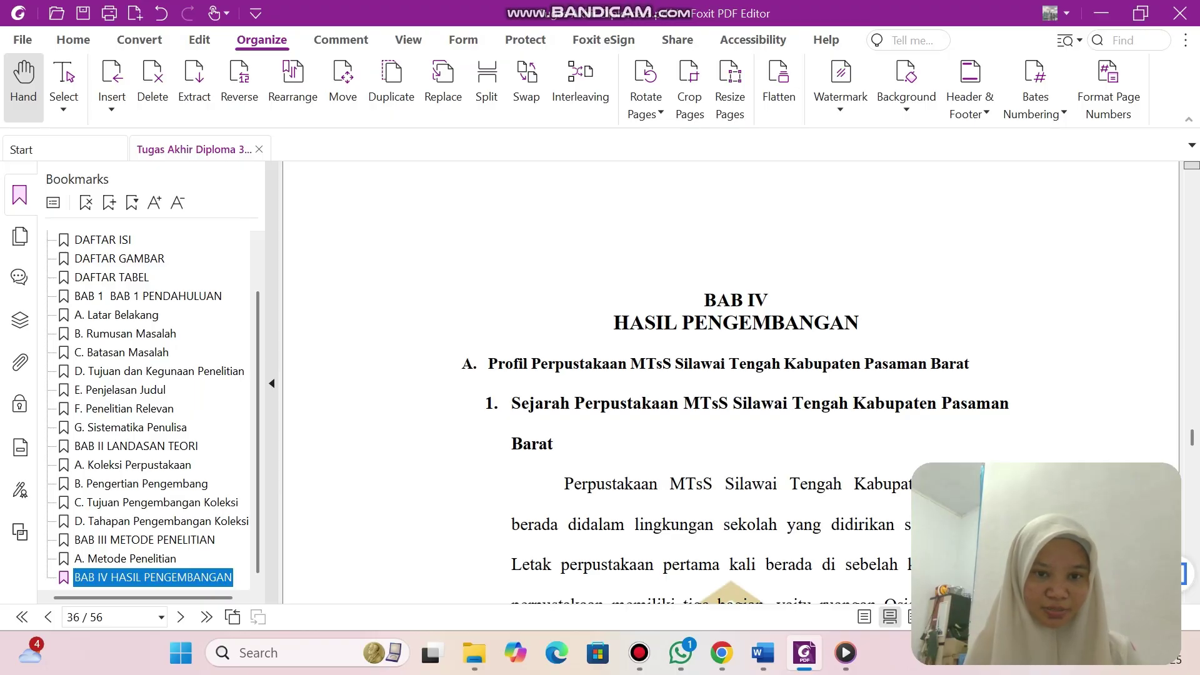
scroll(731, 383, down, 12)
scroll(731, 383, up, 11)
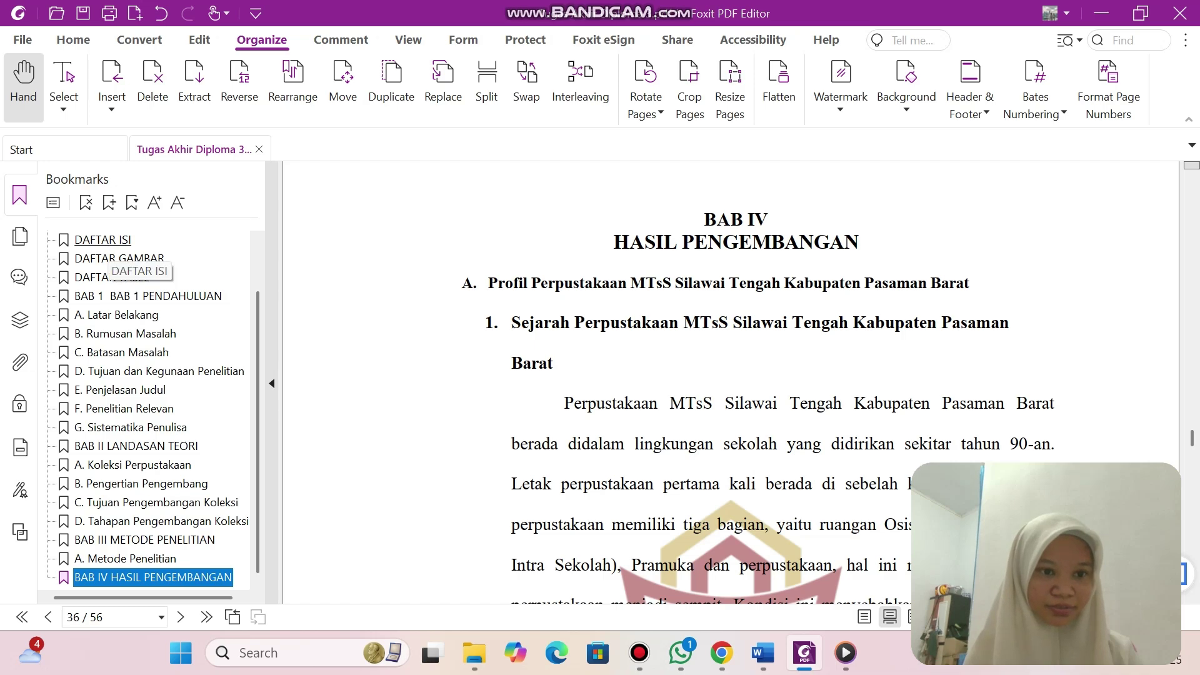
Add an 'A.' bookmark under BAB IV and rename it with the copied Profil Perpustakaan heading.
click(109, 202)
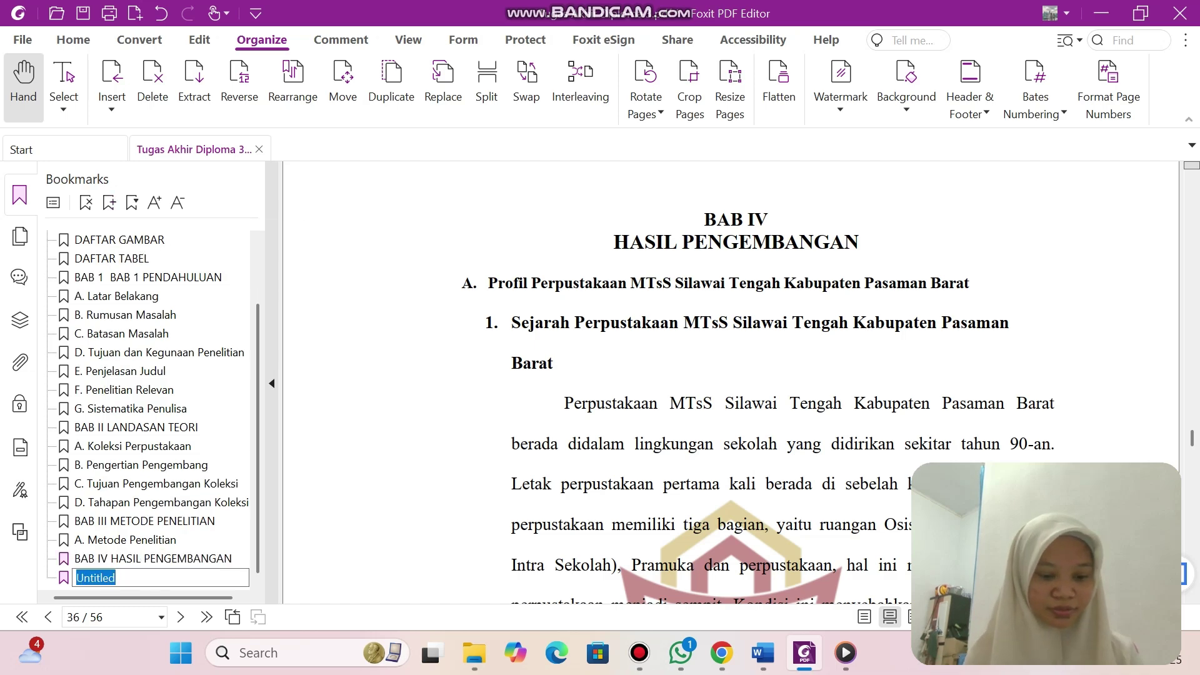
text(A. P)
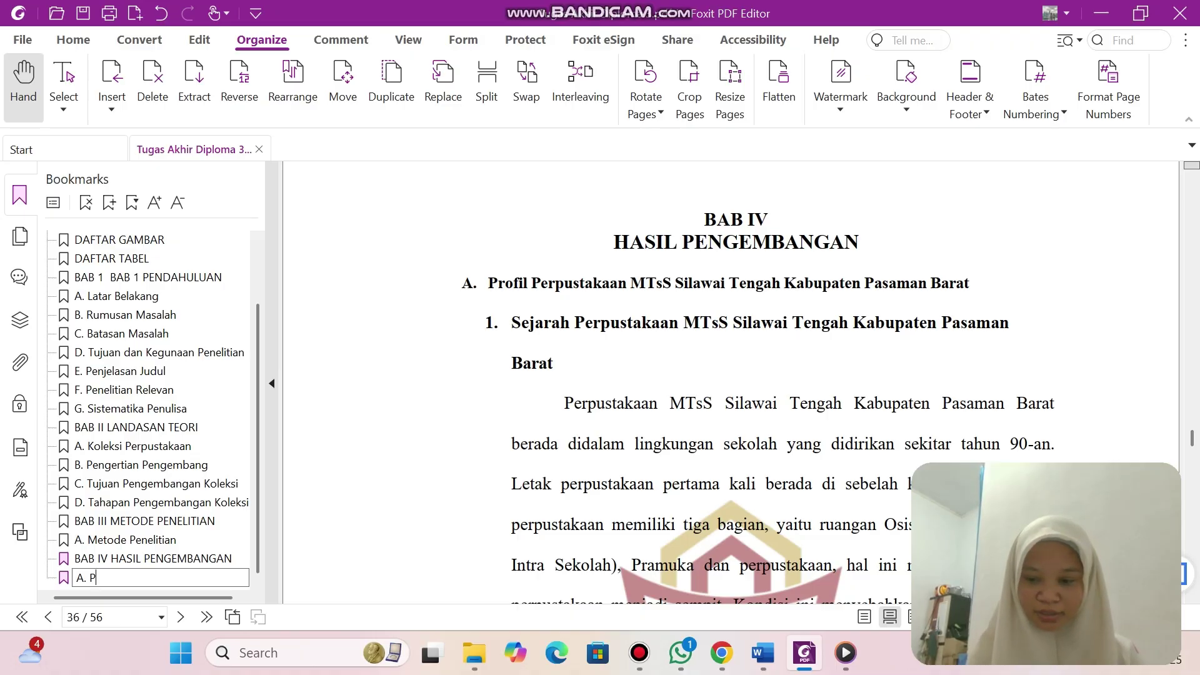
key(BackSpace)
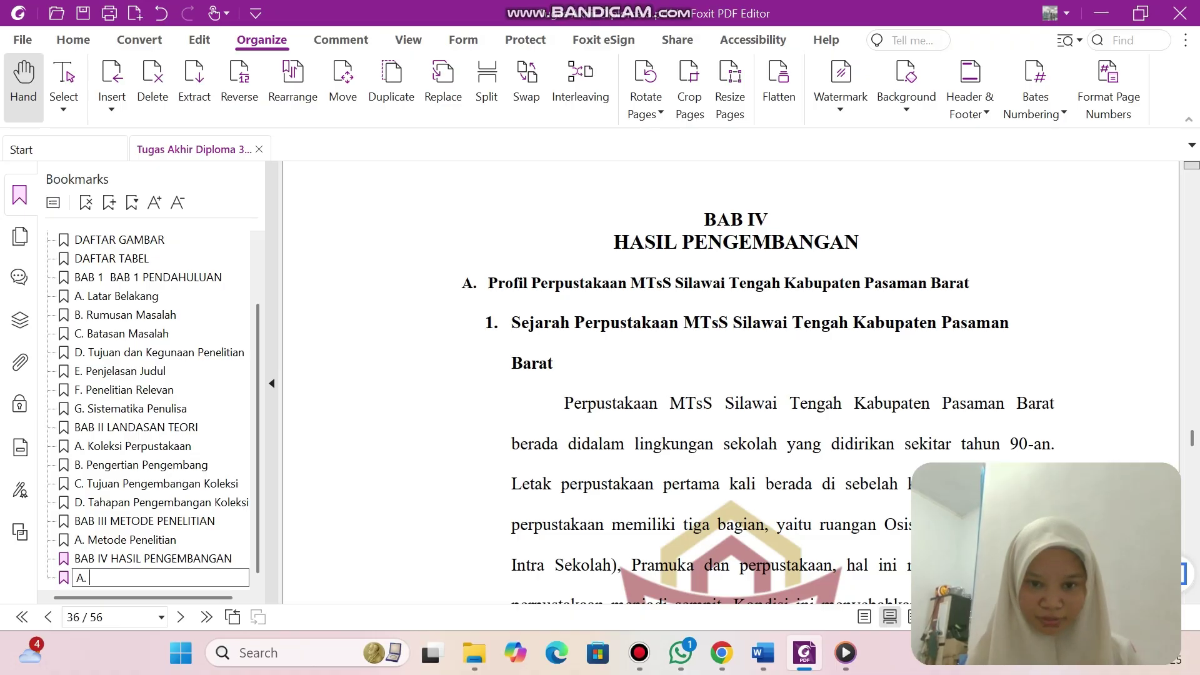
key(Return)
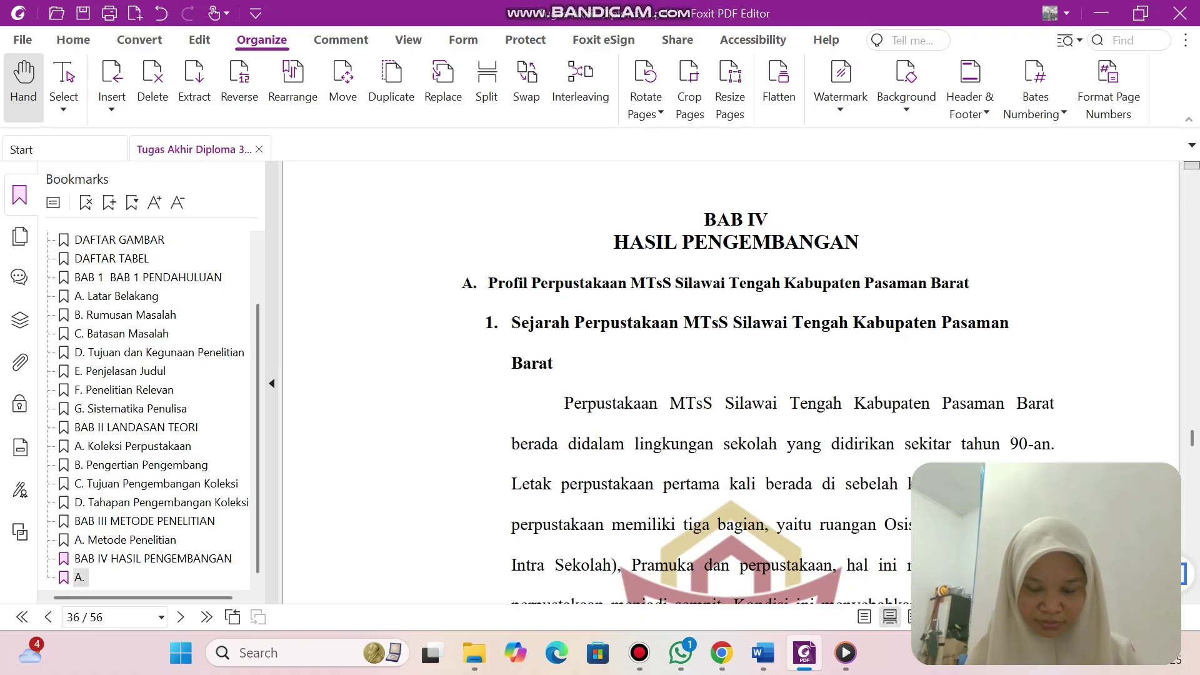
drag(488, 283, 969, 283)
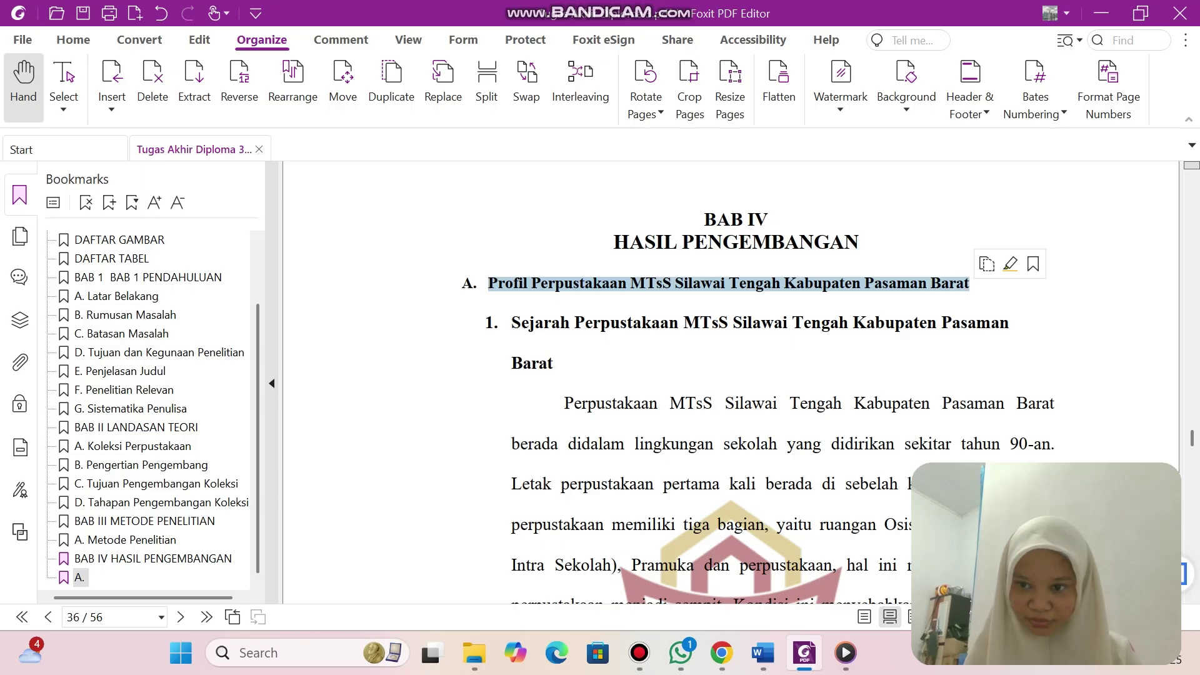
click(79, 577)
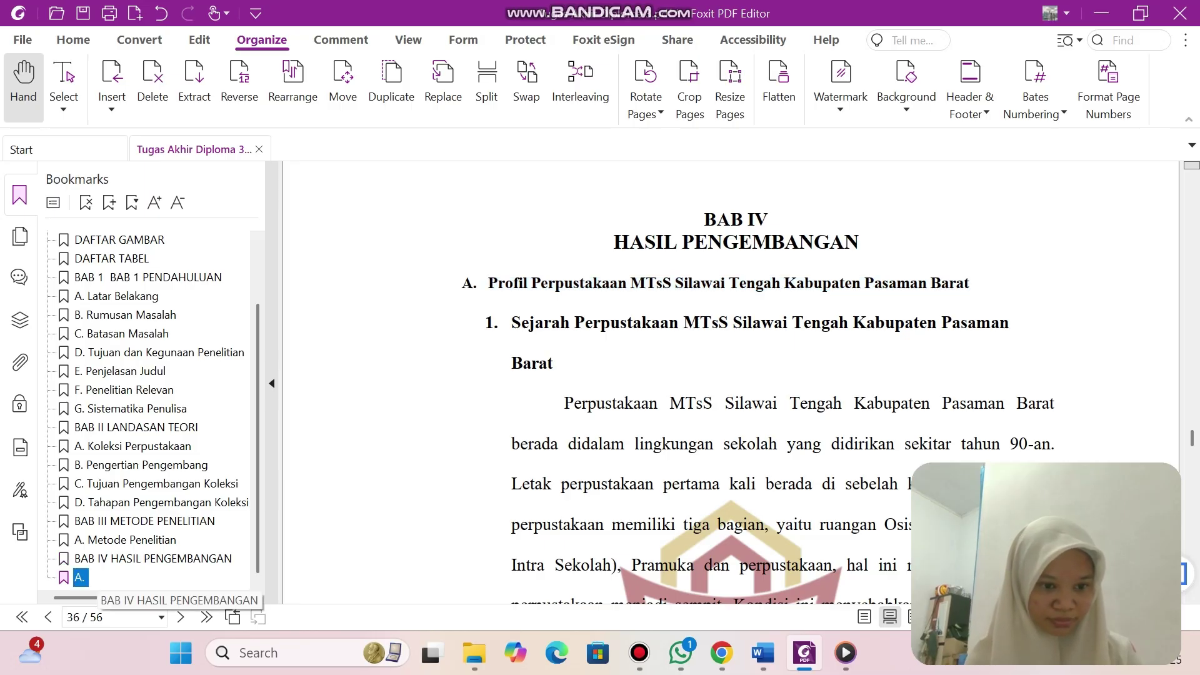
key(F2)
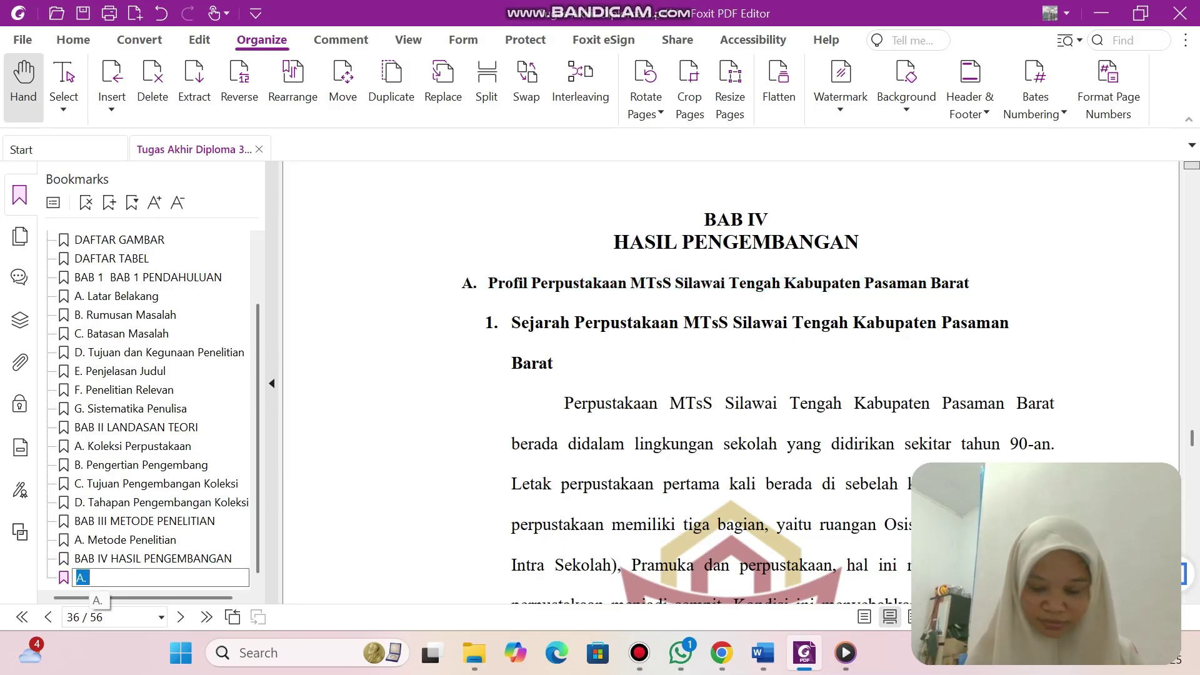
key(ctrl+v)
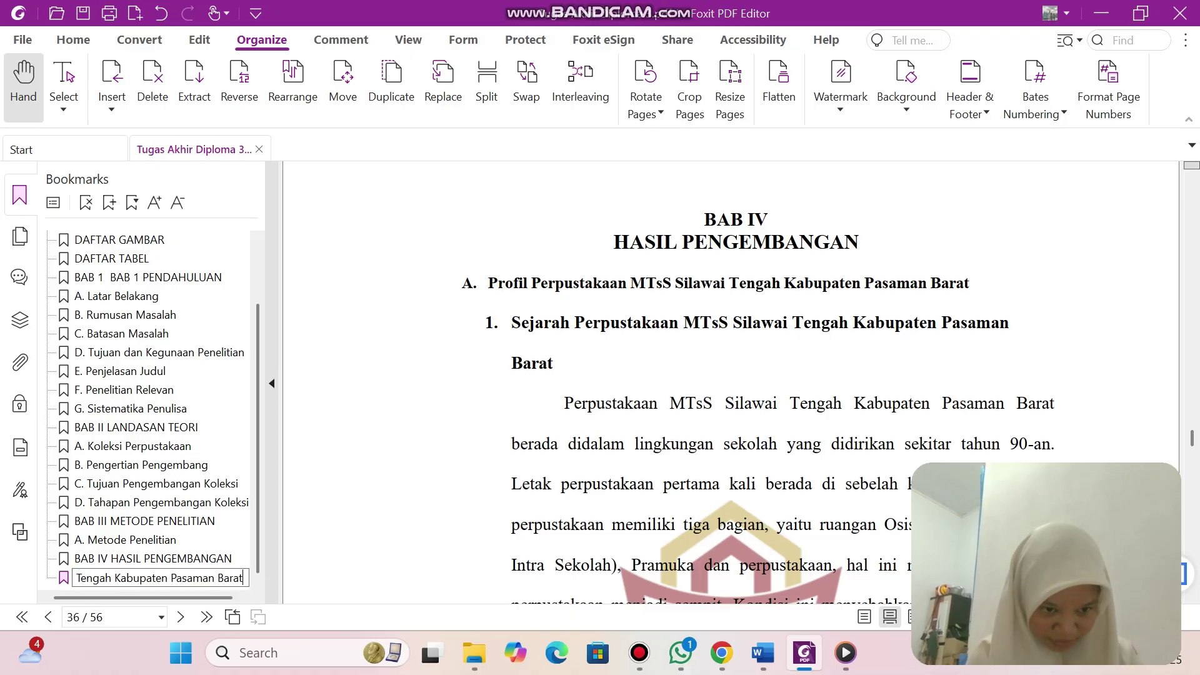
key(Return)
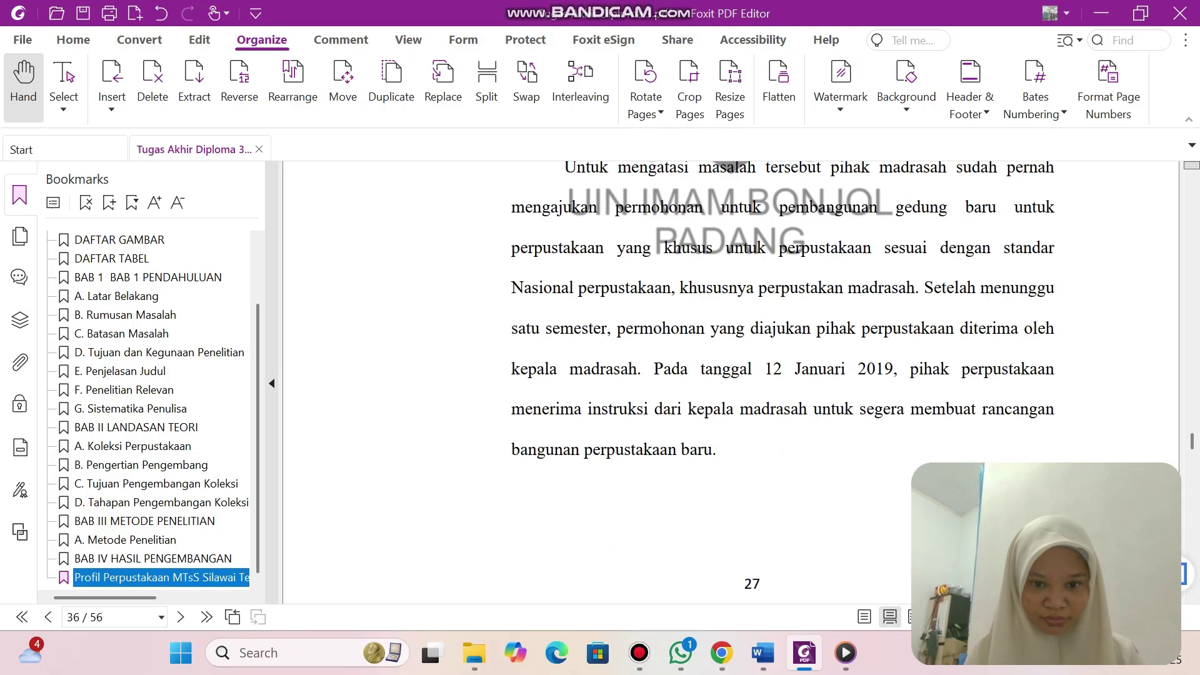
scroll(731, 381, down, 10)
scroll(731, 382, down, 3)
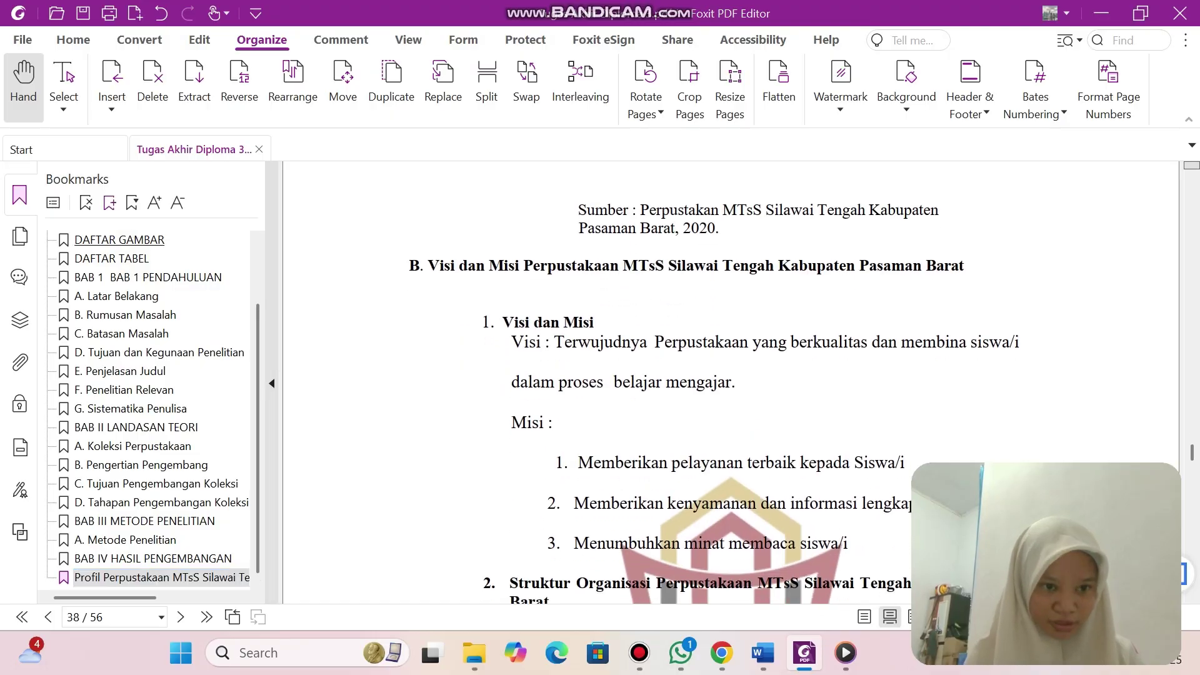
Add a 'B.' bookmark and rename it with the copied Visi dan Misi heading.
key(ctrl+b)
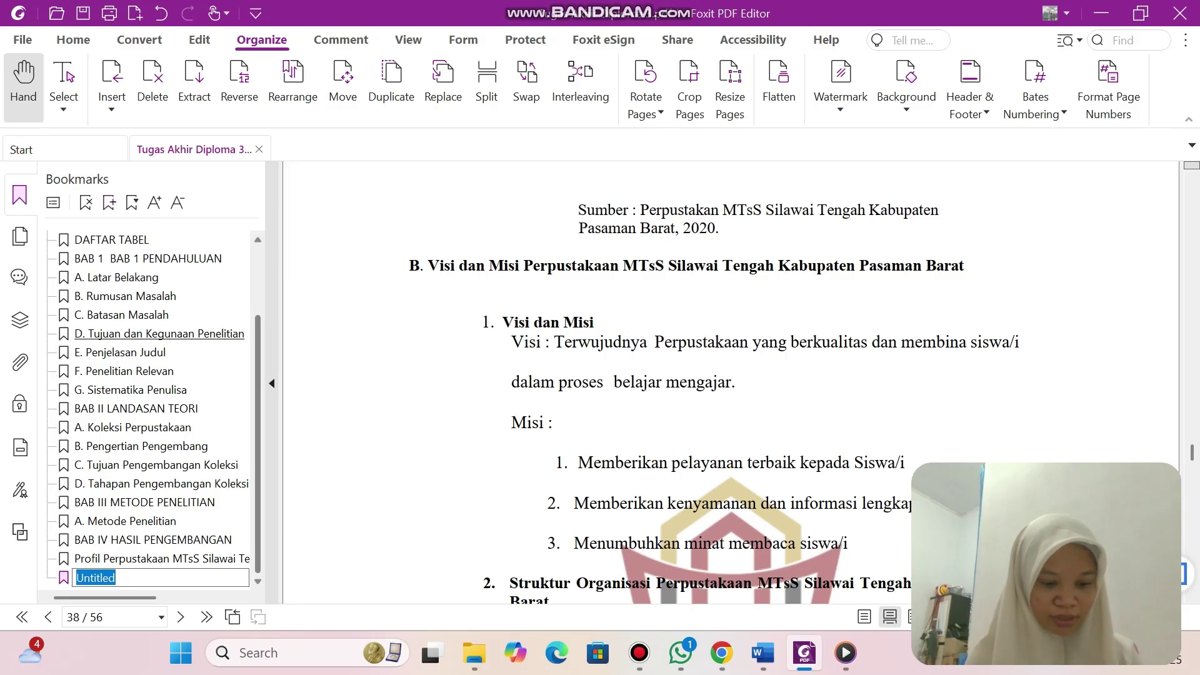
text(B.)
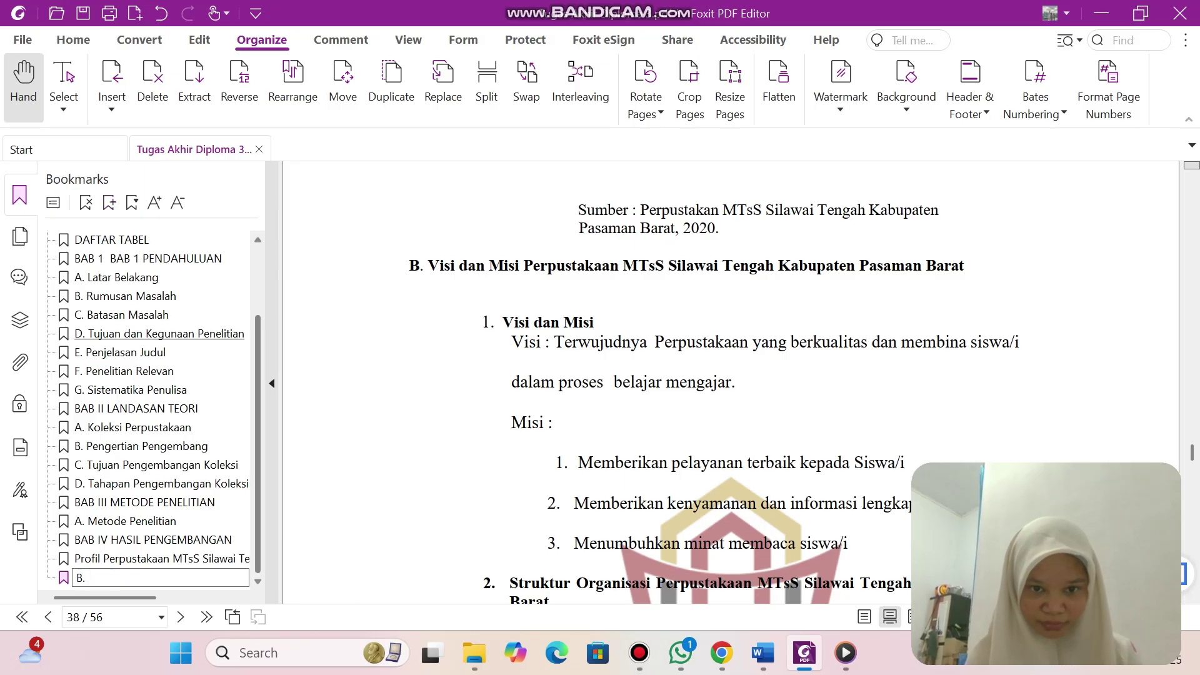
double_click(440, 266)
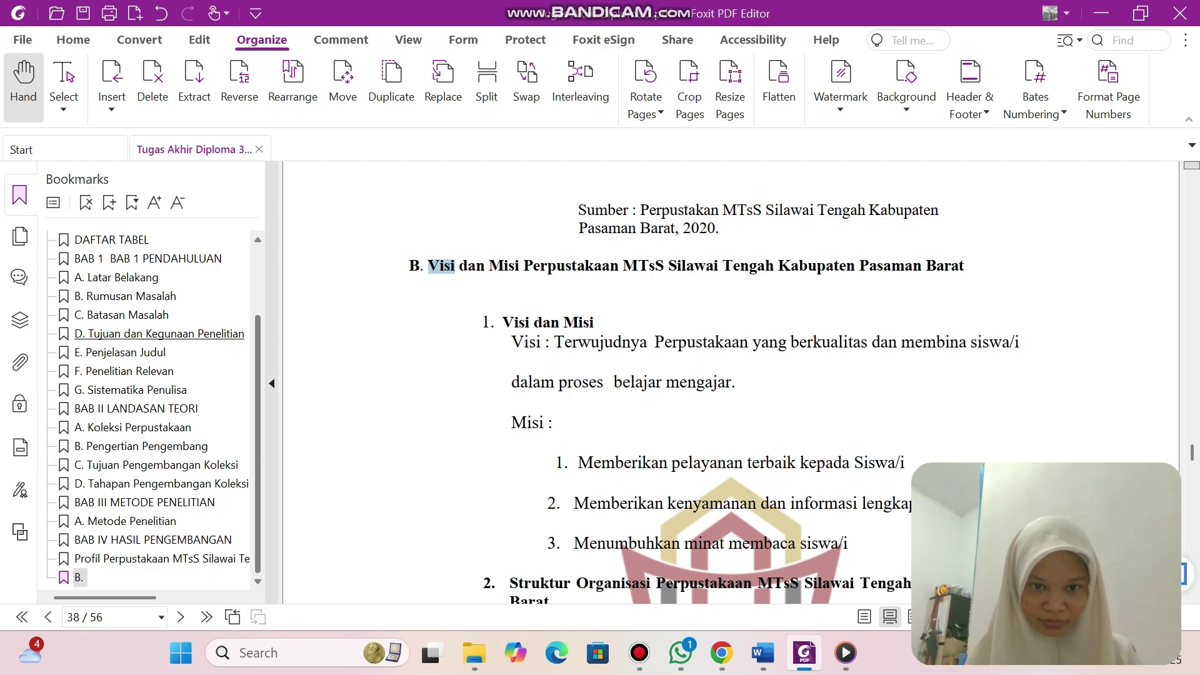
scroll(714, 405, up, 1)
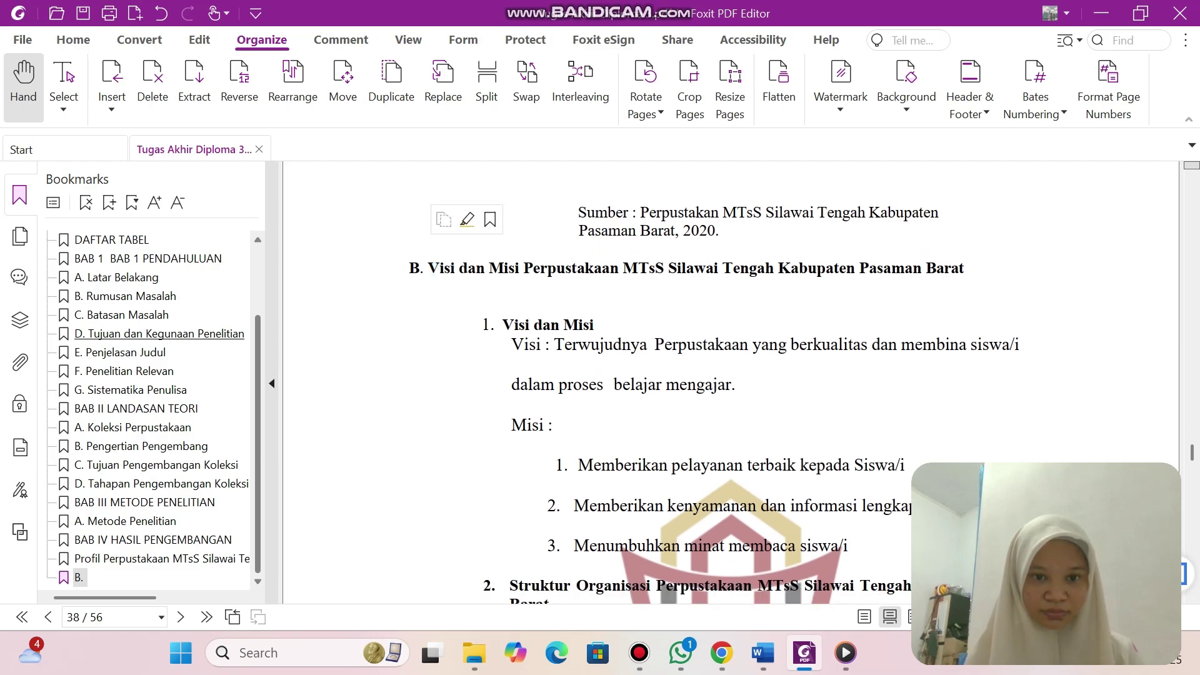
drag(428, 269, 964, 269)
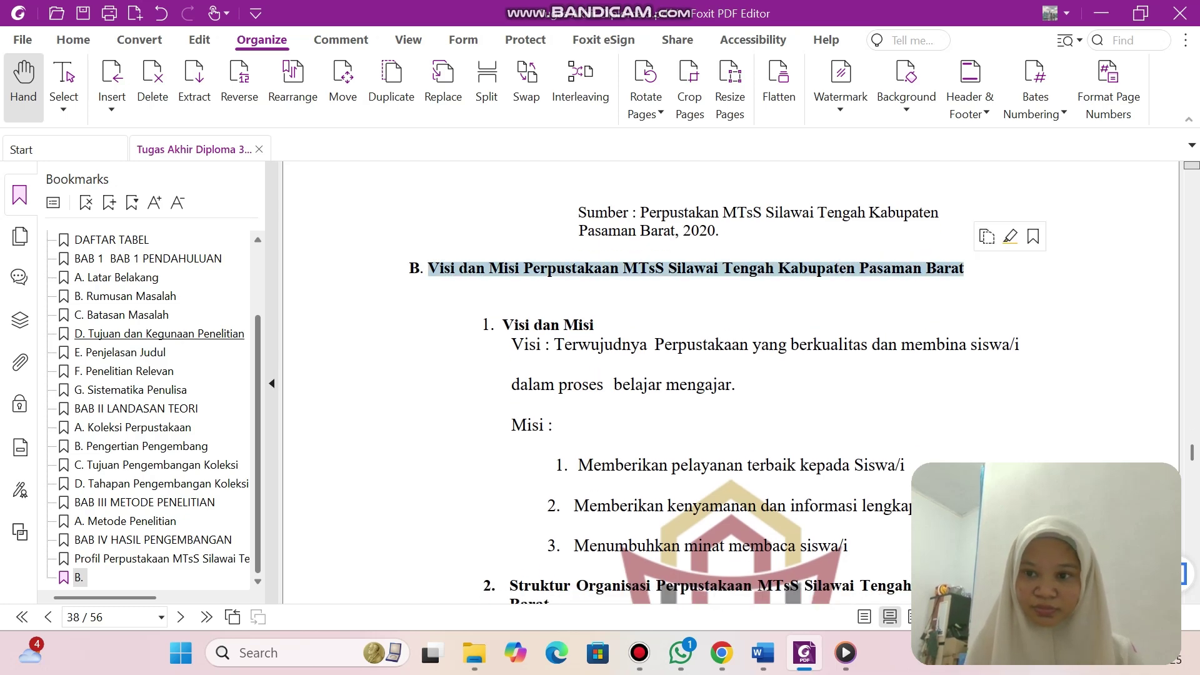
click(157, 571)
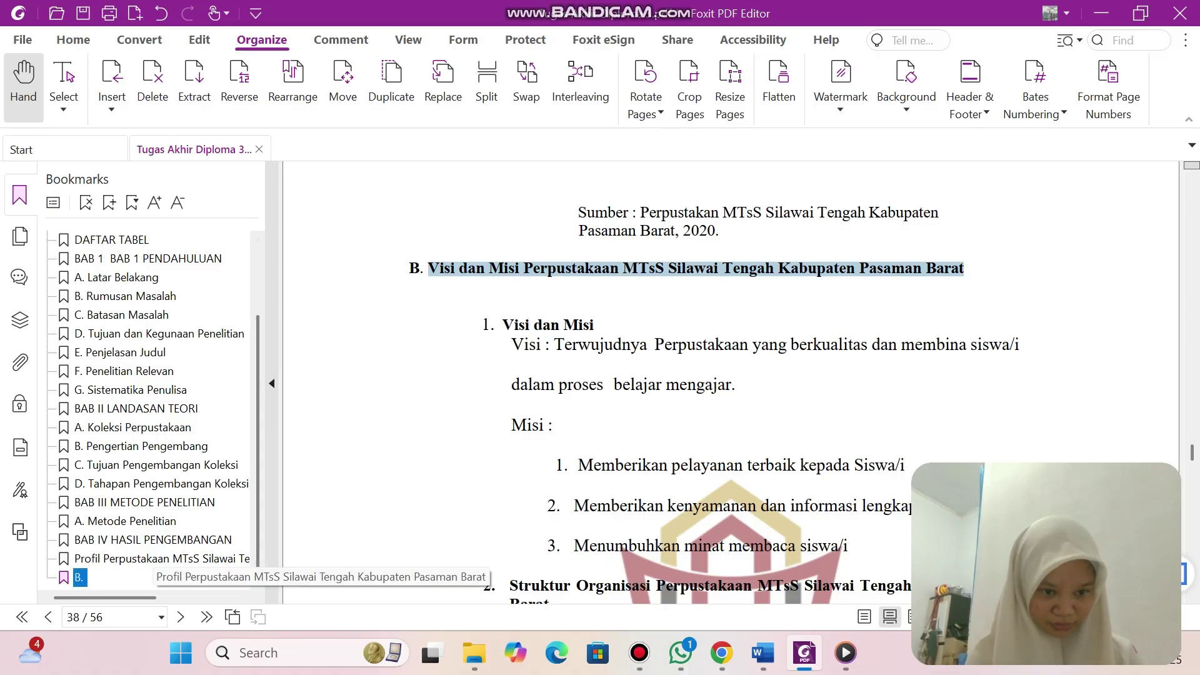
click(80, 577)
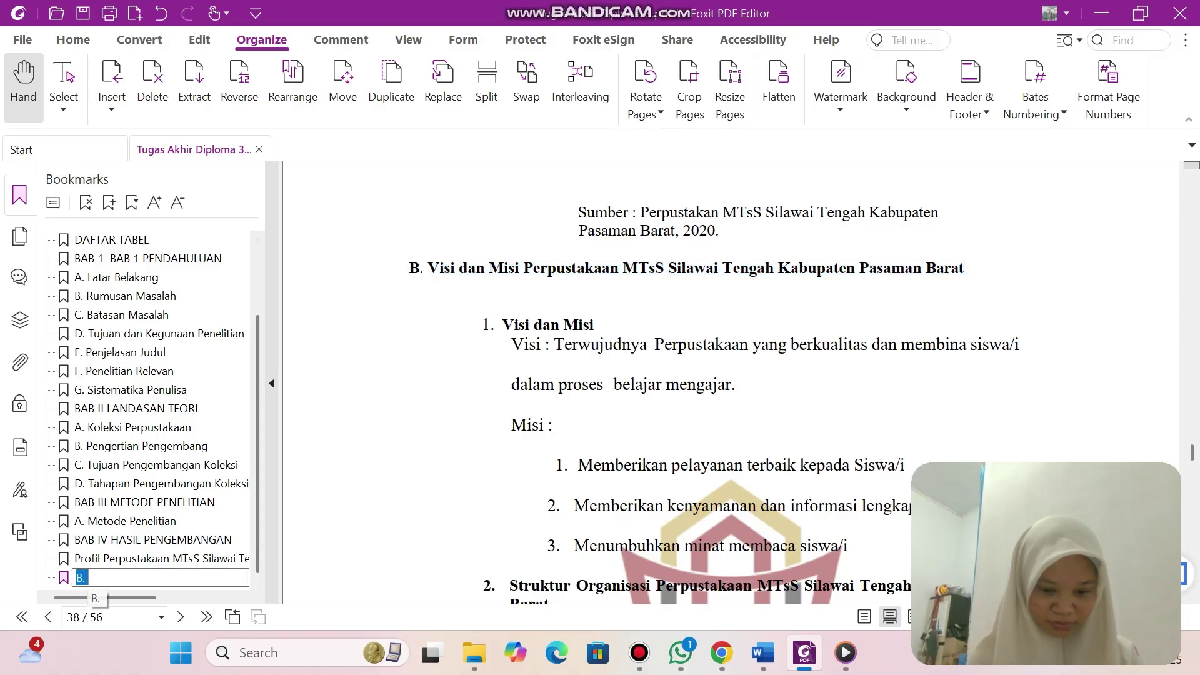
text(Pasaman Barat)
scroll(731, 381, down, 10)
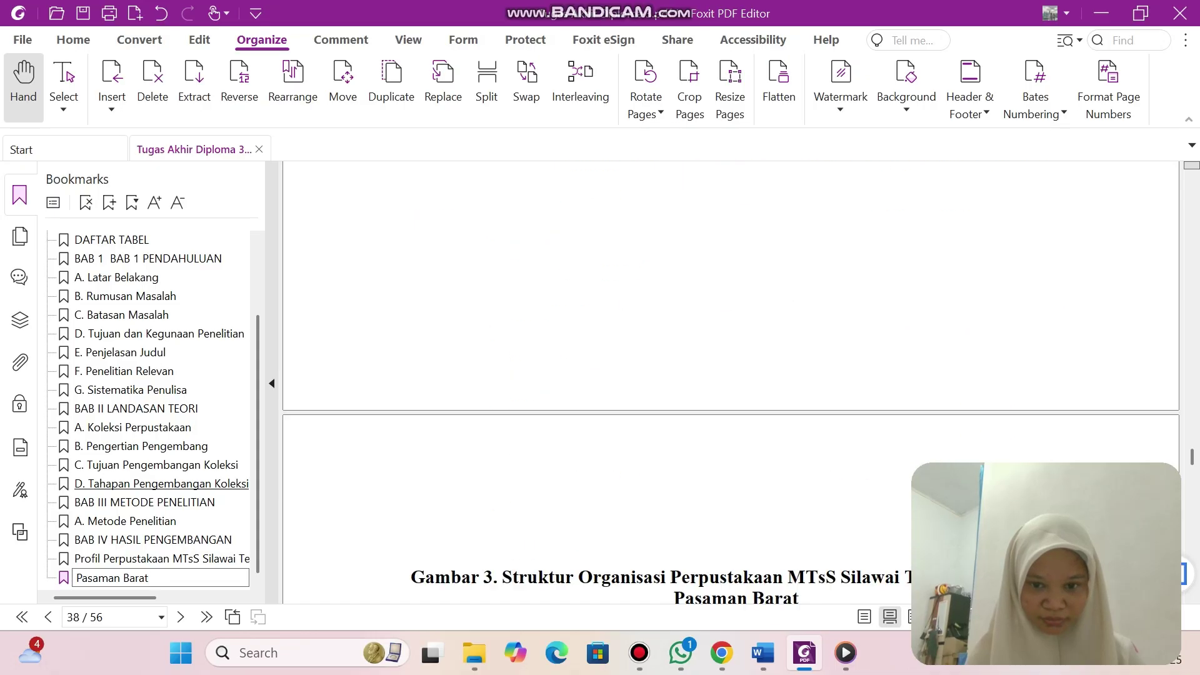
scroll(732, 381, down, 20)
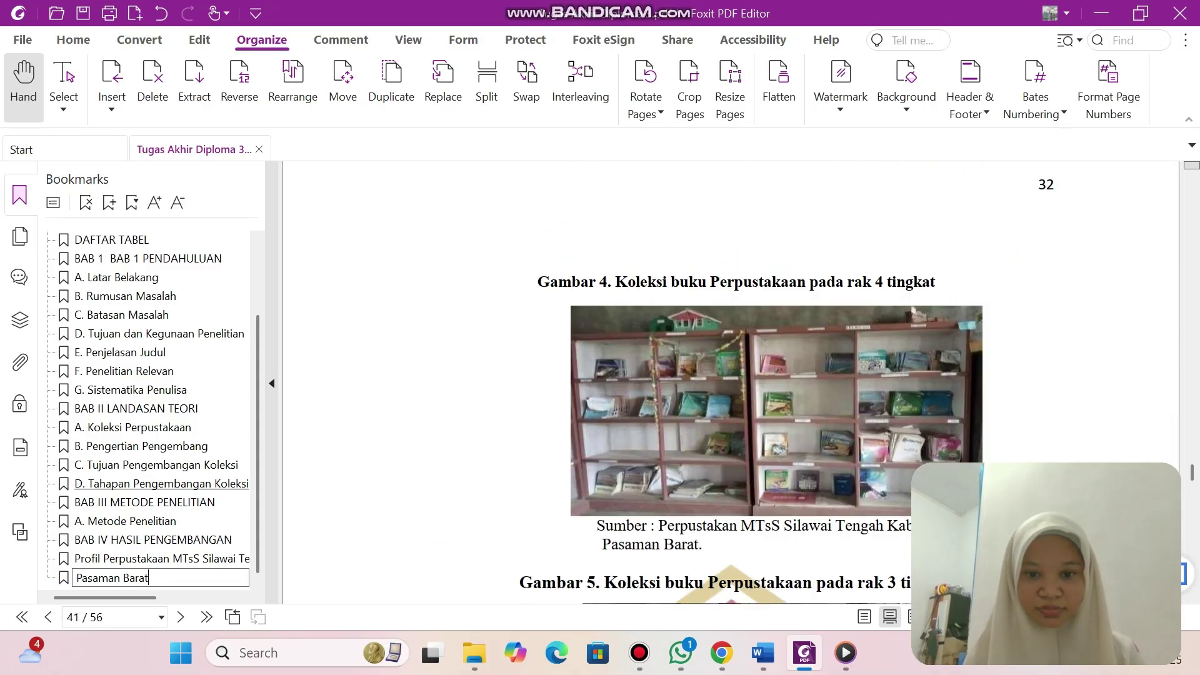
scroll(731, 381, down, 15)
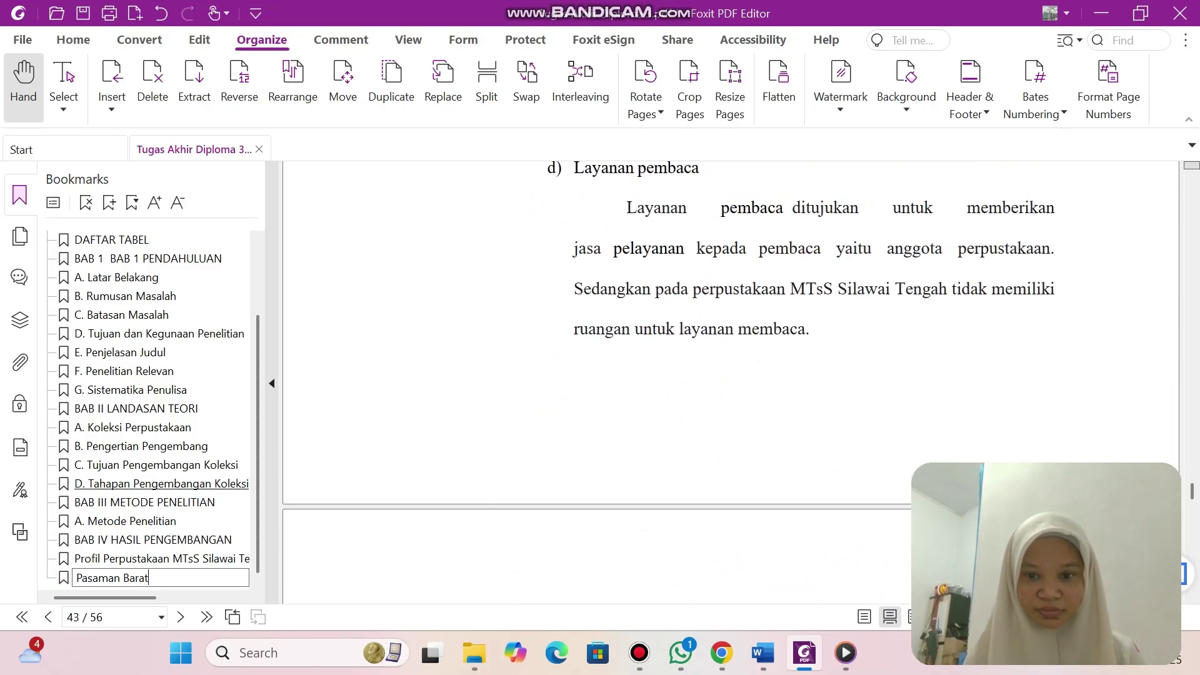
scroll(731, 381, down, 15)
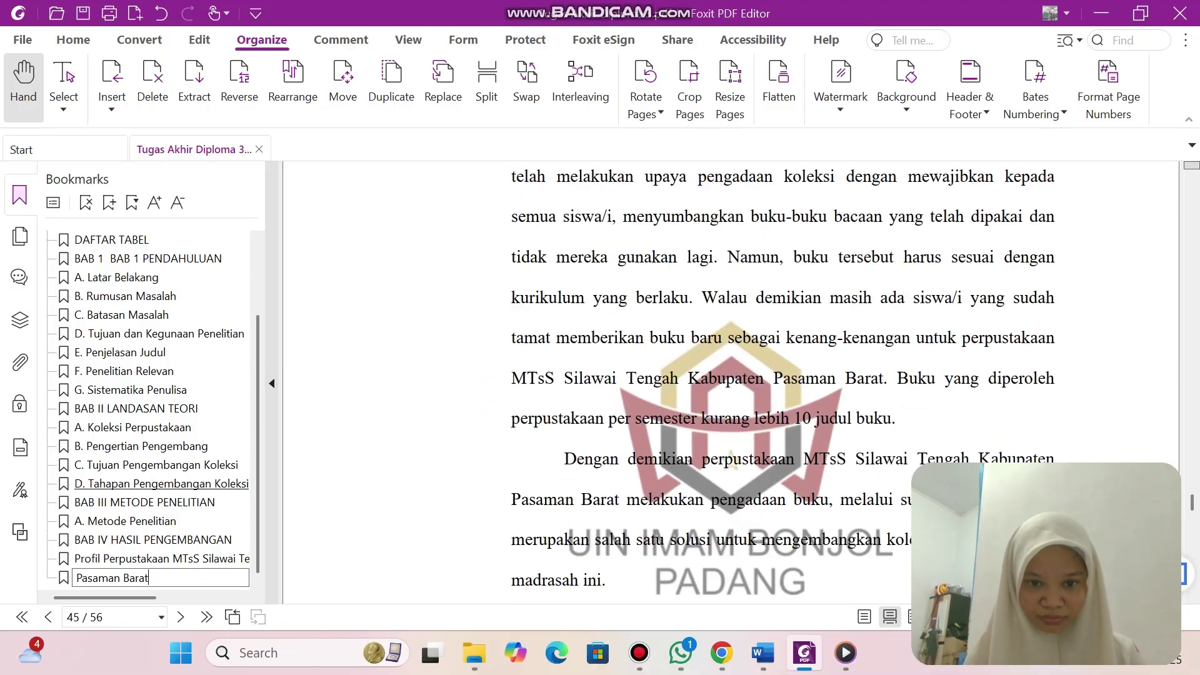
scroll(731, 381, down, 8)
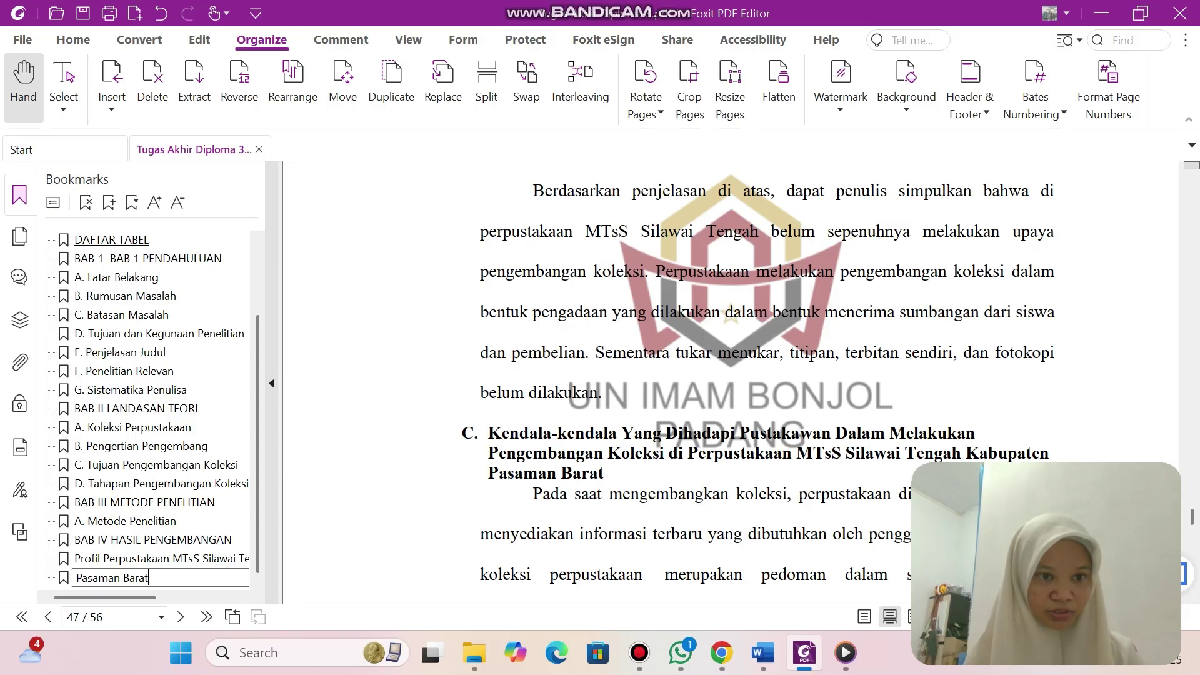
click(109, 202)
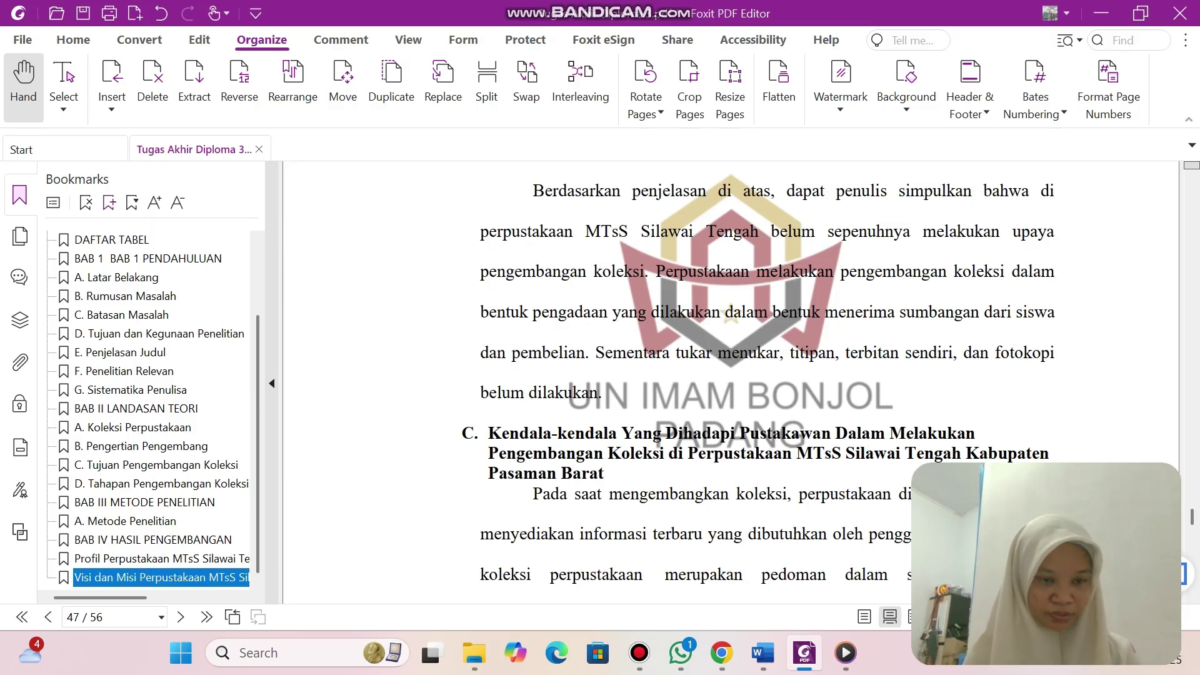
Add a bookmark named 'C.' followed by the copied Kendala-kendala heading.
key(ctrl+b)
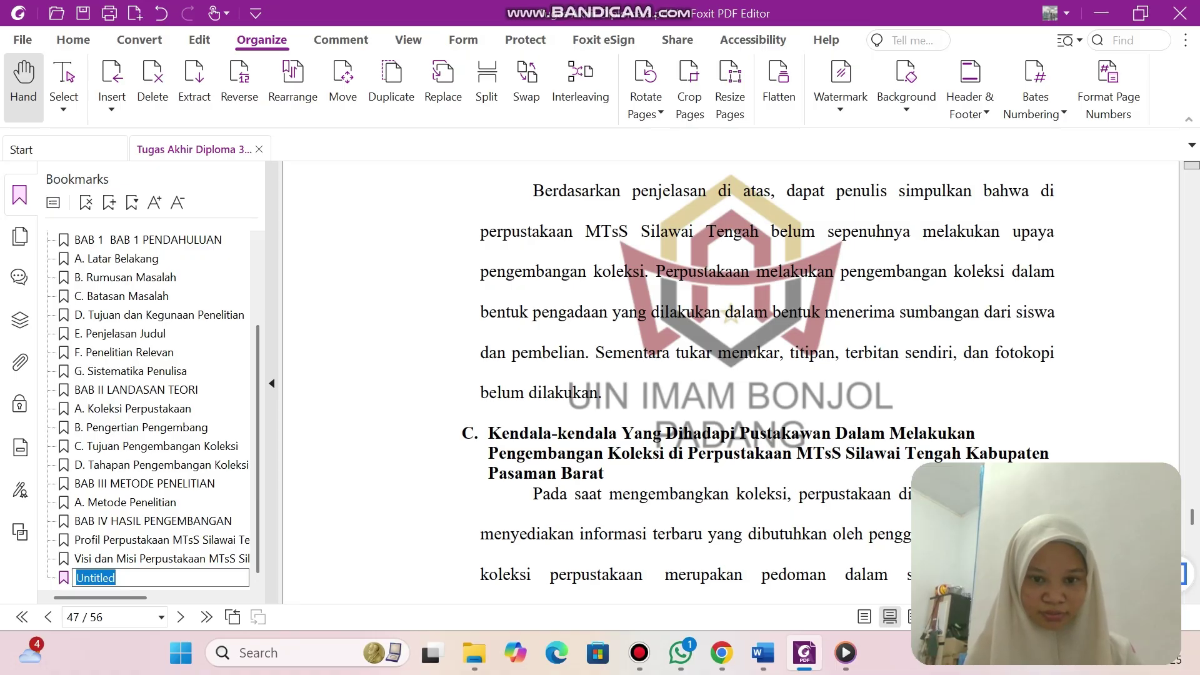
drag(489, 434, 603, 473)
key(ctrl+c)
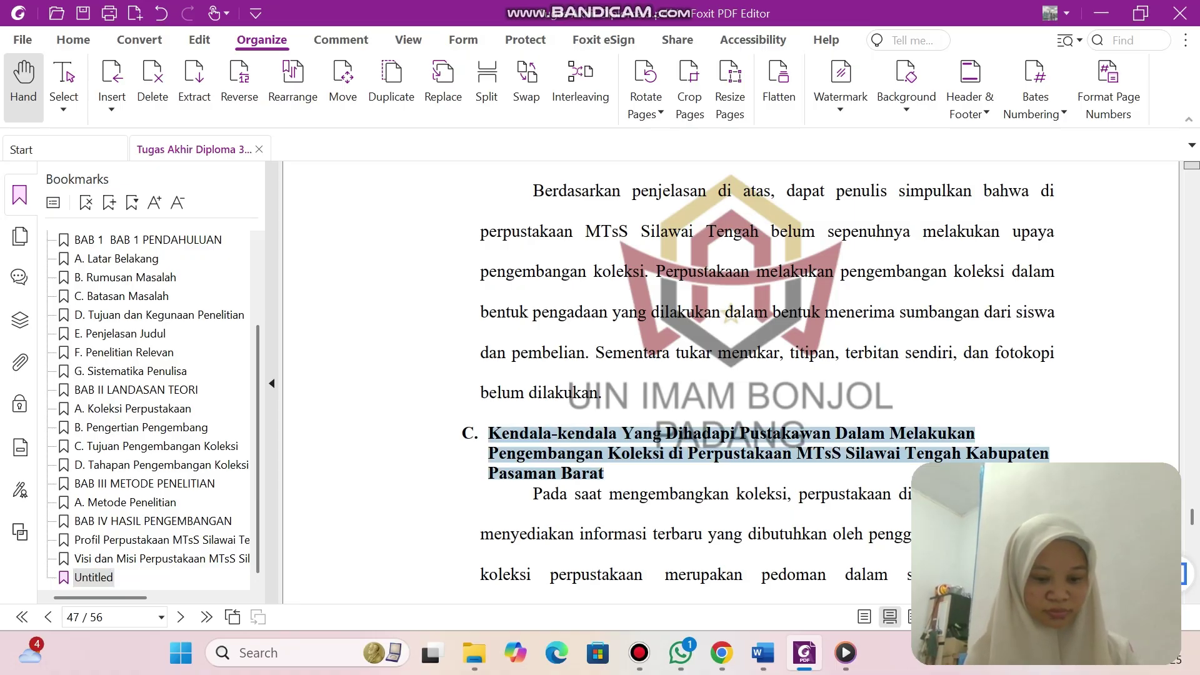
double_click(103, 578)
click(103, 577)
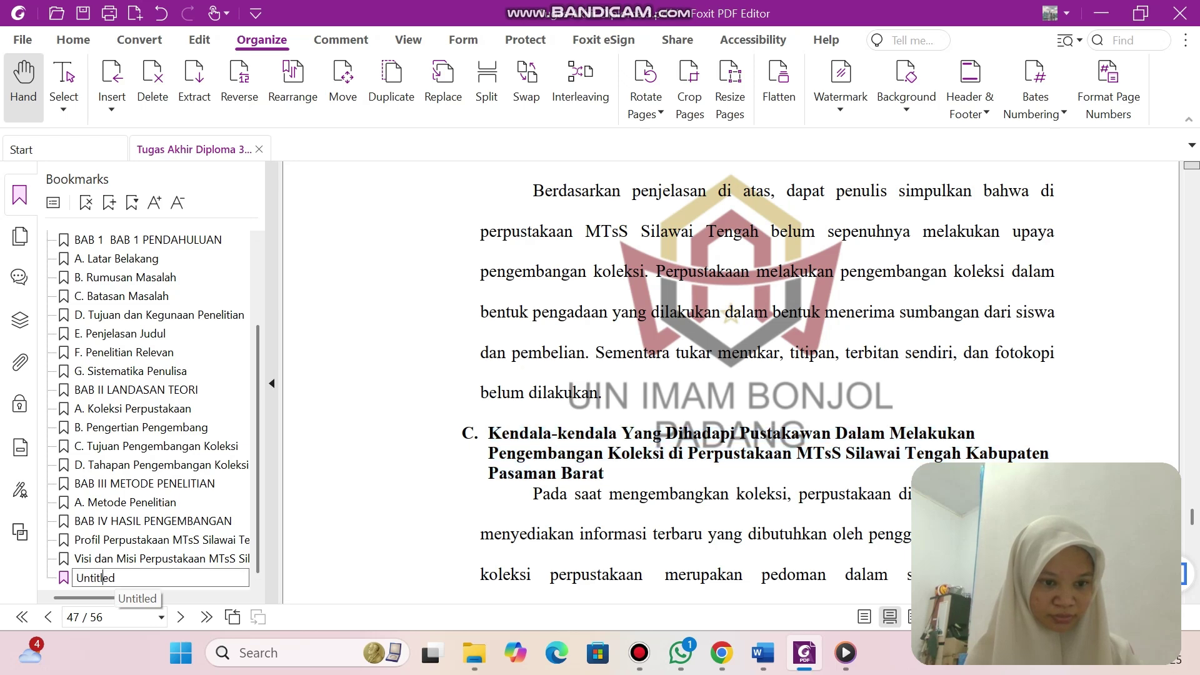
key(BackSpace)
key(BackSpace)
key(BackSpace)
key(BackSpace)
key(BackSpace)
key(BackSpace)
key(BackSpace)
key(BackSpace)
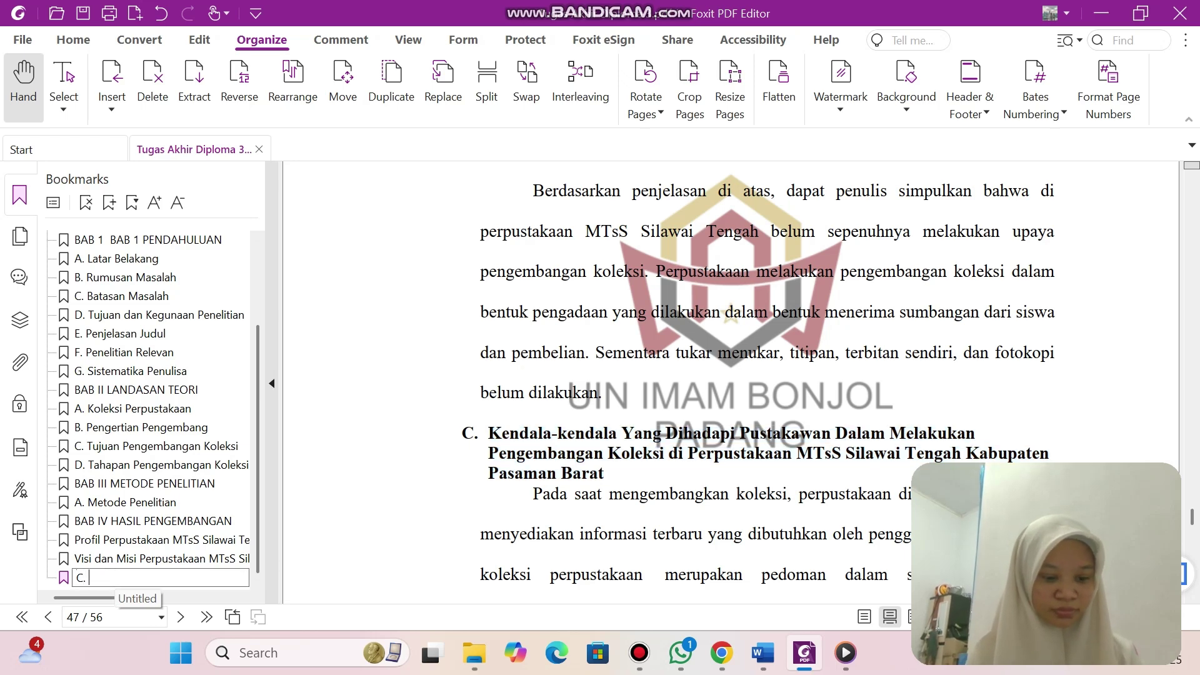
text(C.)
key(ctrl+v)
key(Return)
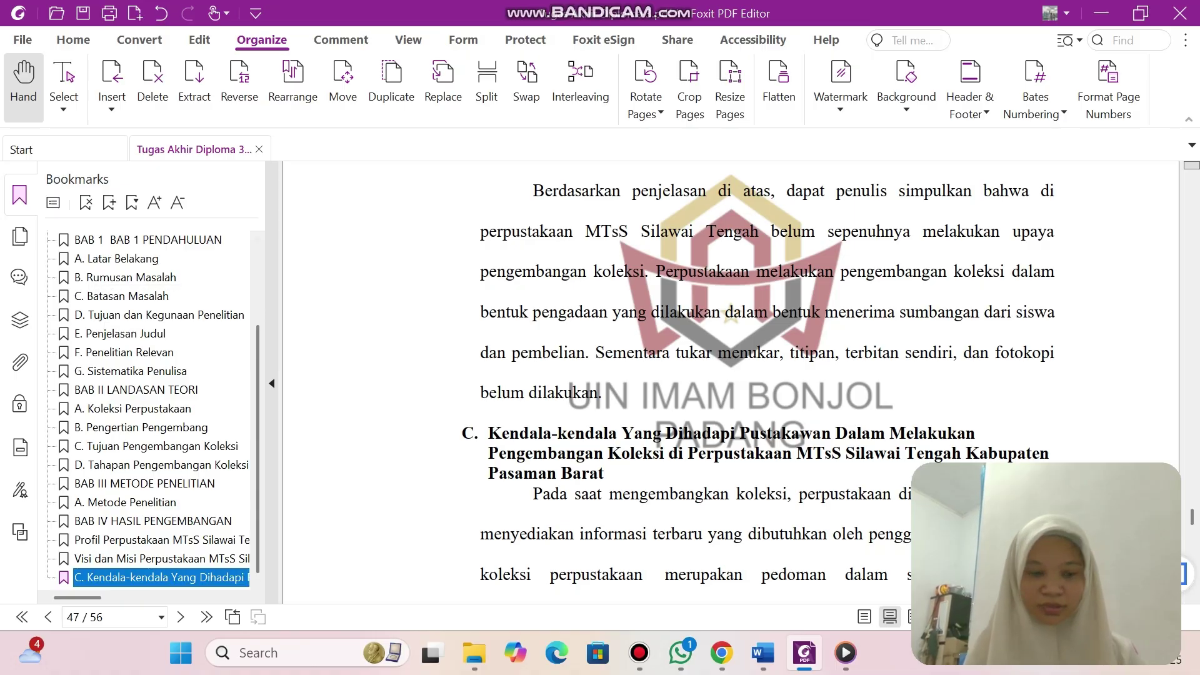
scroll(731, 375, down, 15)
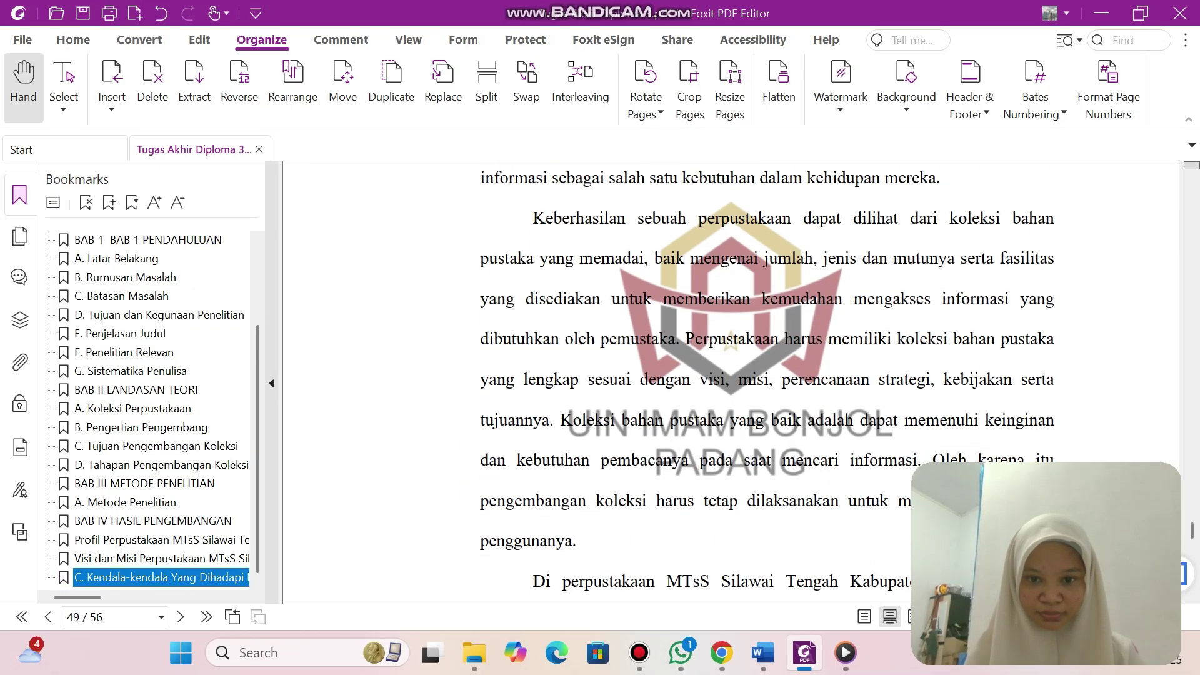
scroll(731, 375, up, 5)
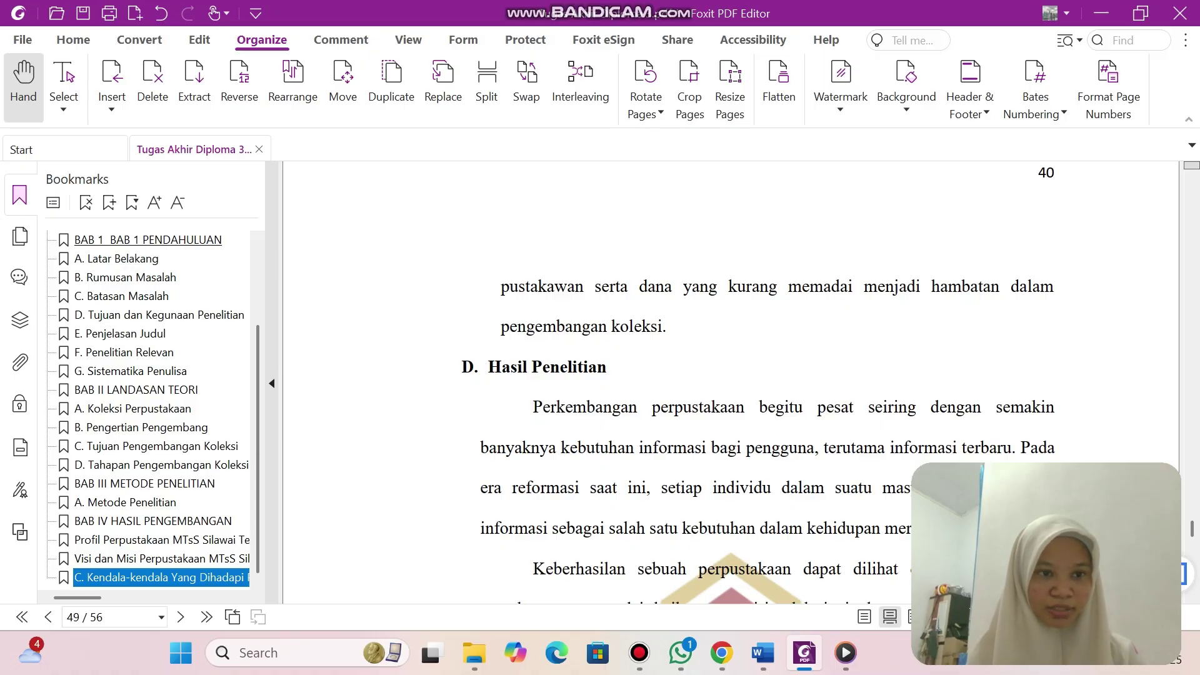
Add a 'D.' bookmark and replace its name with the copied 'Hasil Penelitian' heading.
click(108, 202)
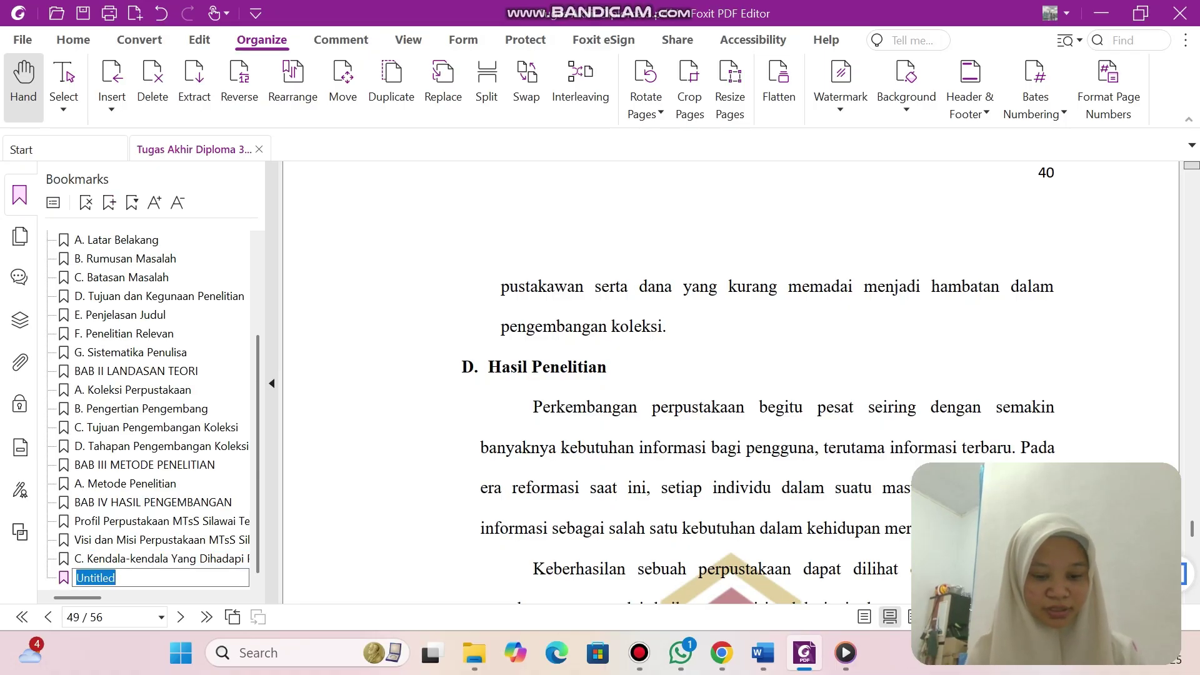
text(D.)
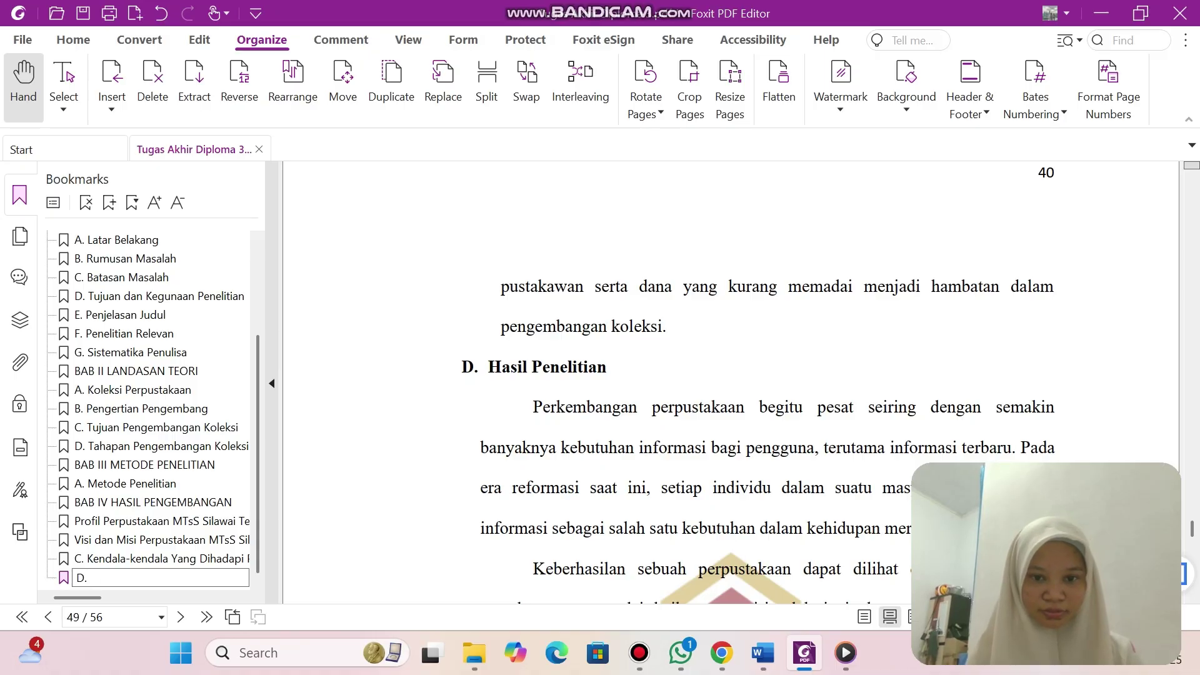
drag(489, 367, 607, 368)
key(ctrl+c)
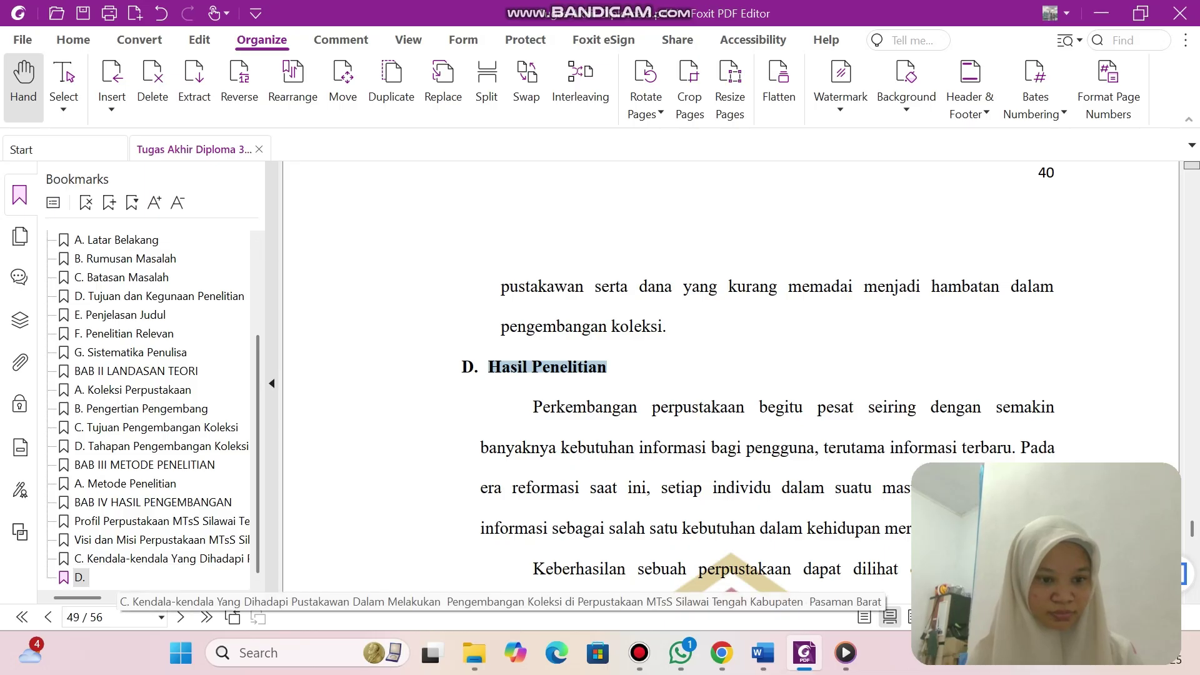
click(79, 577)
click(80, 577)
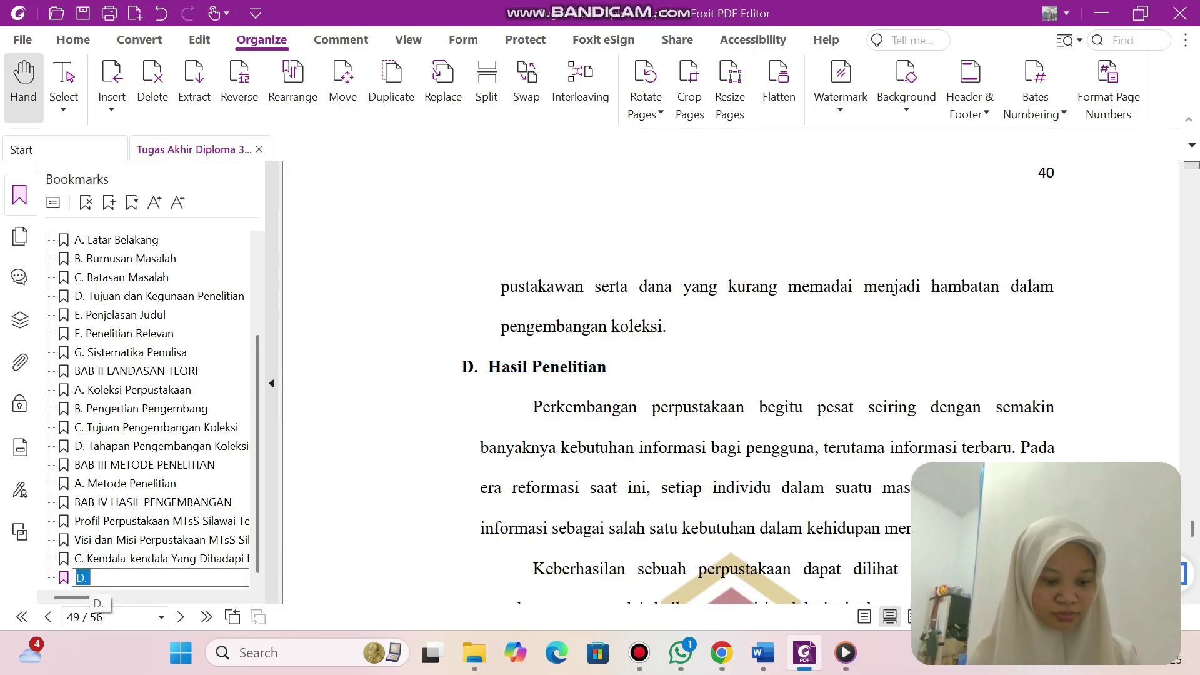
key(ctrl+v)
scroll(732, 375, down, 10)
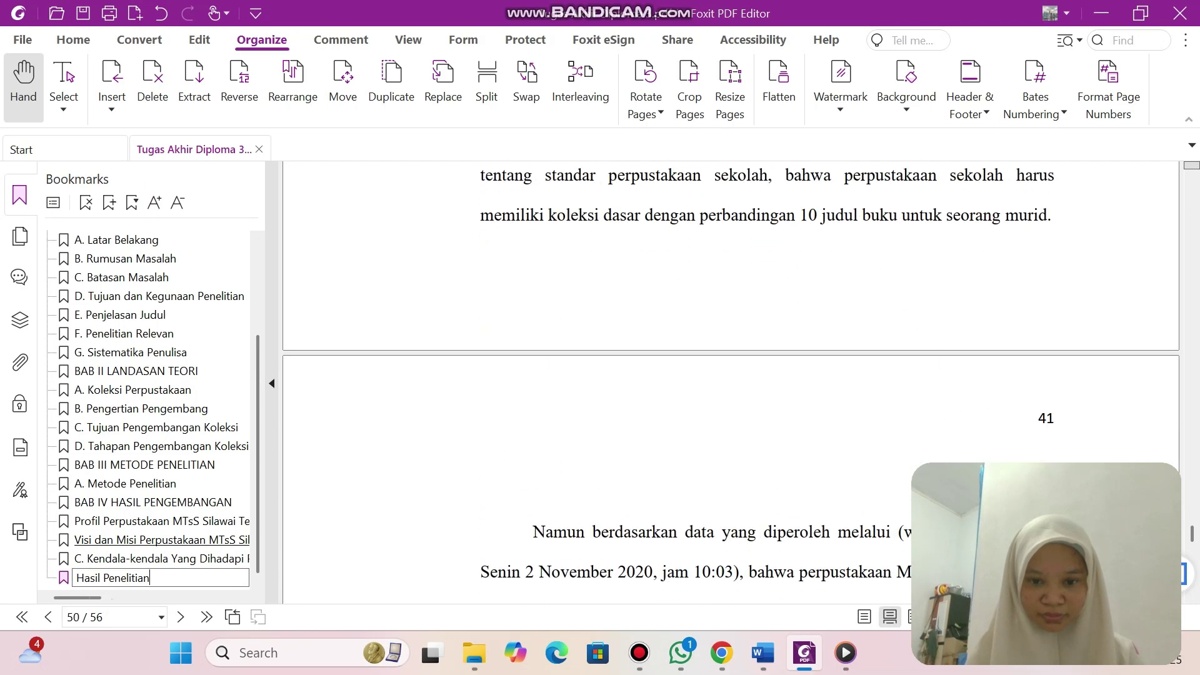
scroll(731, 375, down, 20)
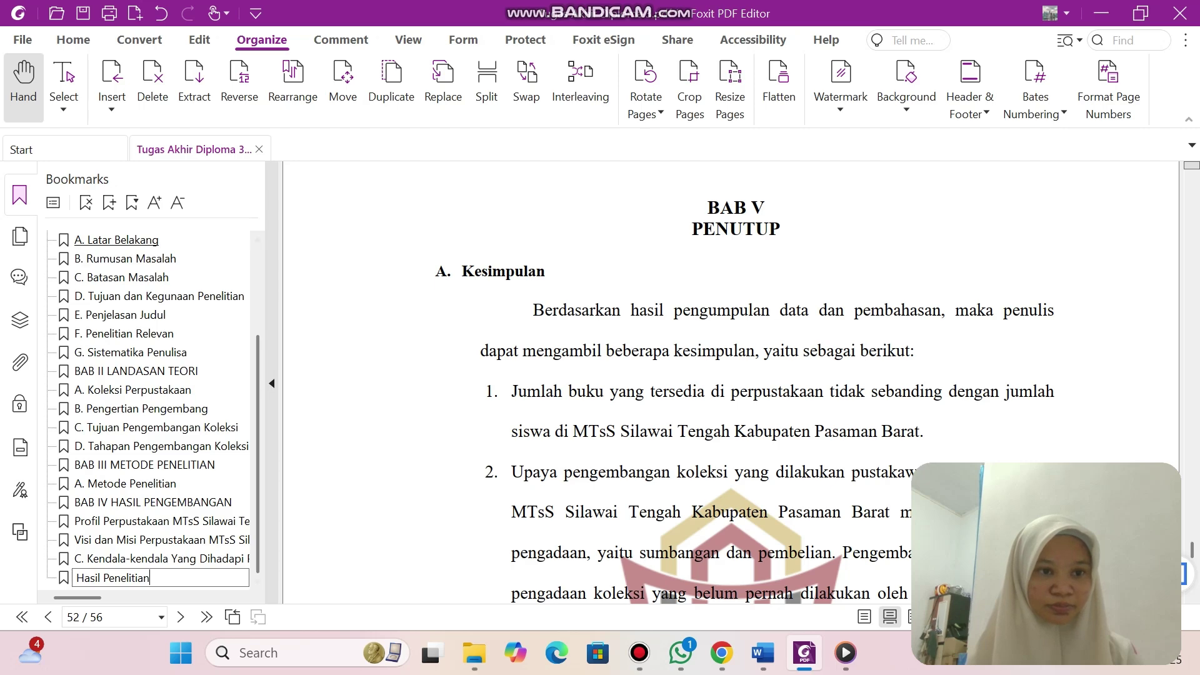
Add a 'BAB V PENUTUP' bookmark for the chapter five page.
key(ctrl+b)
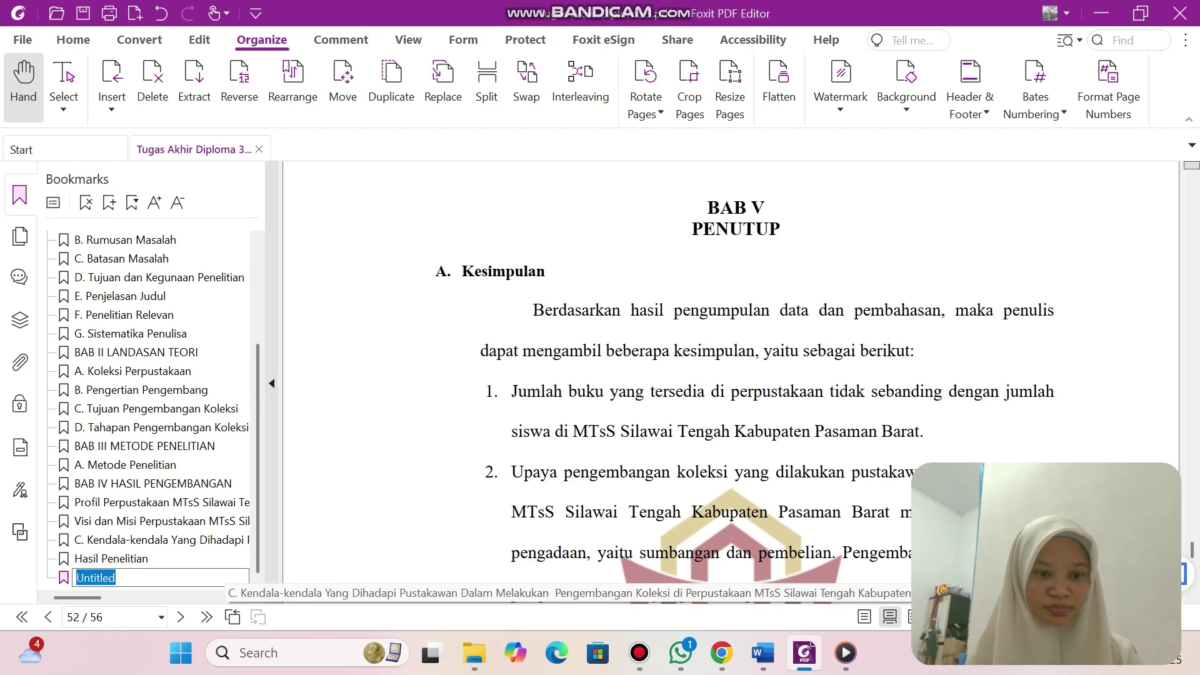
text(Unti)
key(BackSpace)
key(BackSpace)
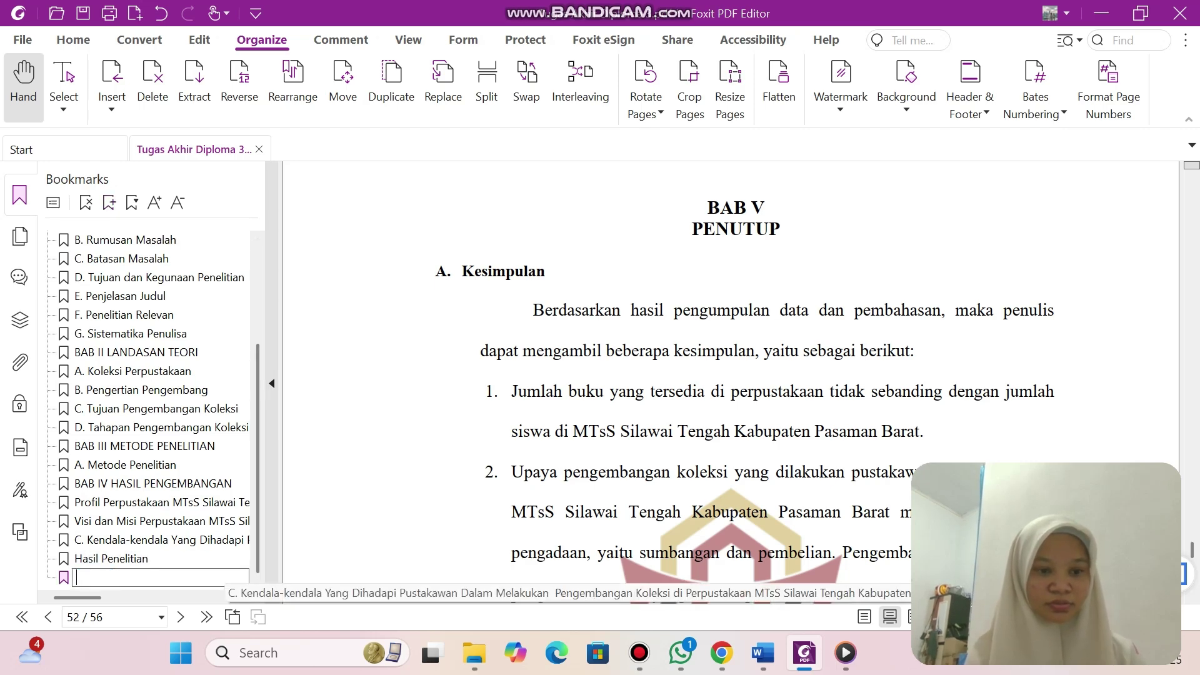
text(BAB V)
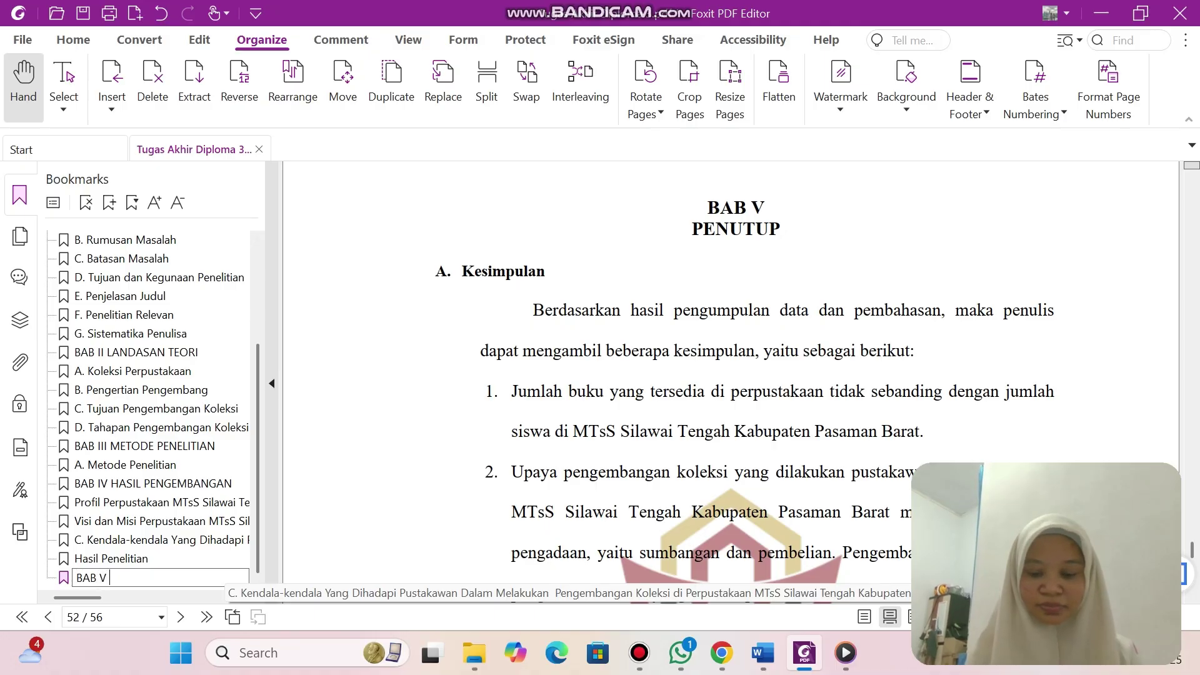
text( PENUTUP)
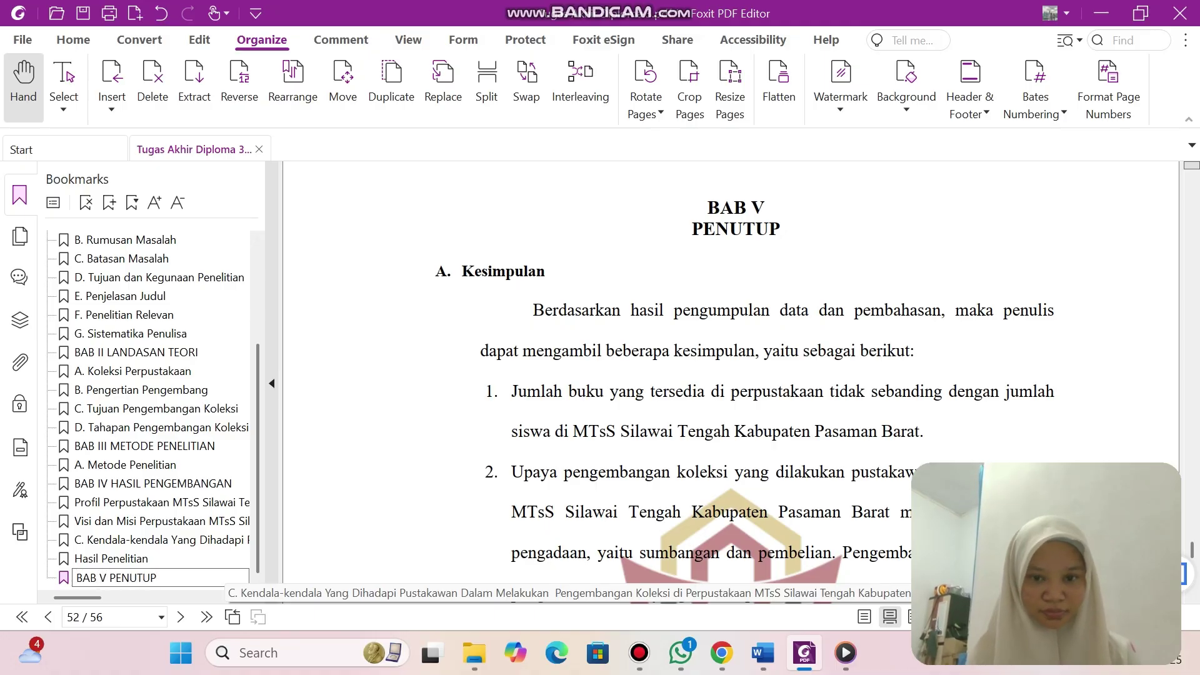
scroll(732, 382, down, 15)
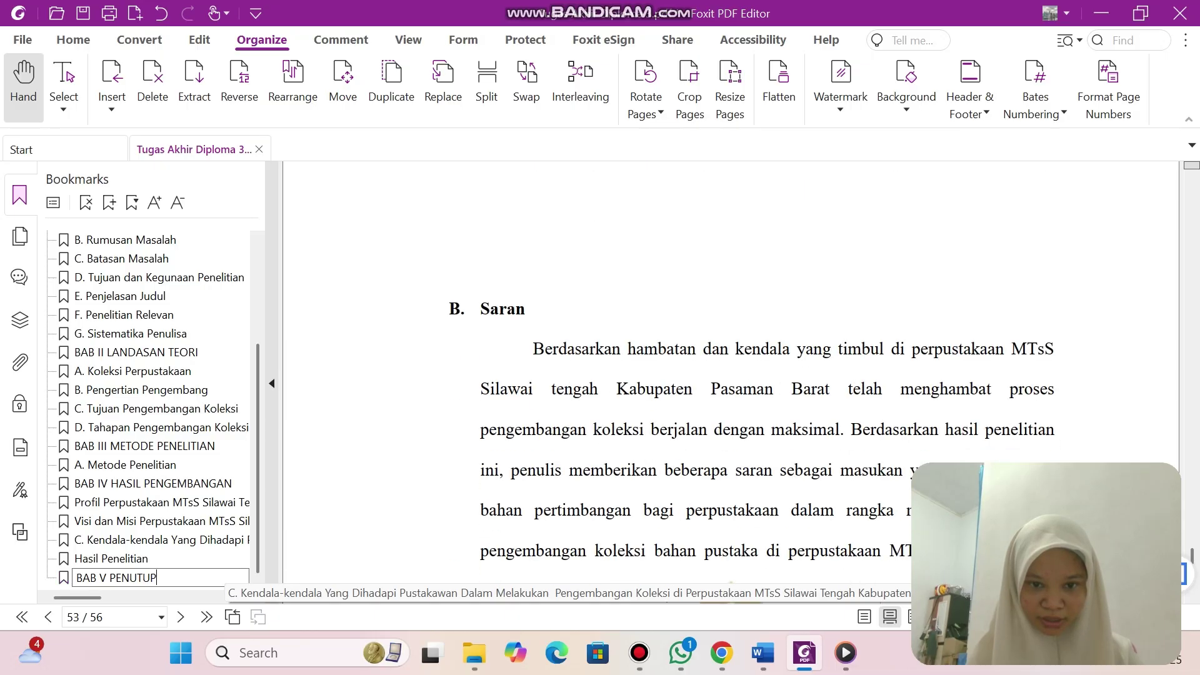
scroll(732, 381, up, 12)
scroll(732, 381, up, 3)
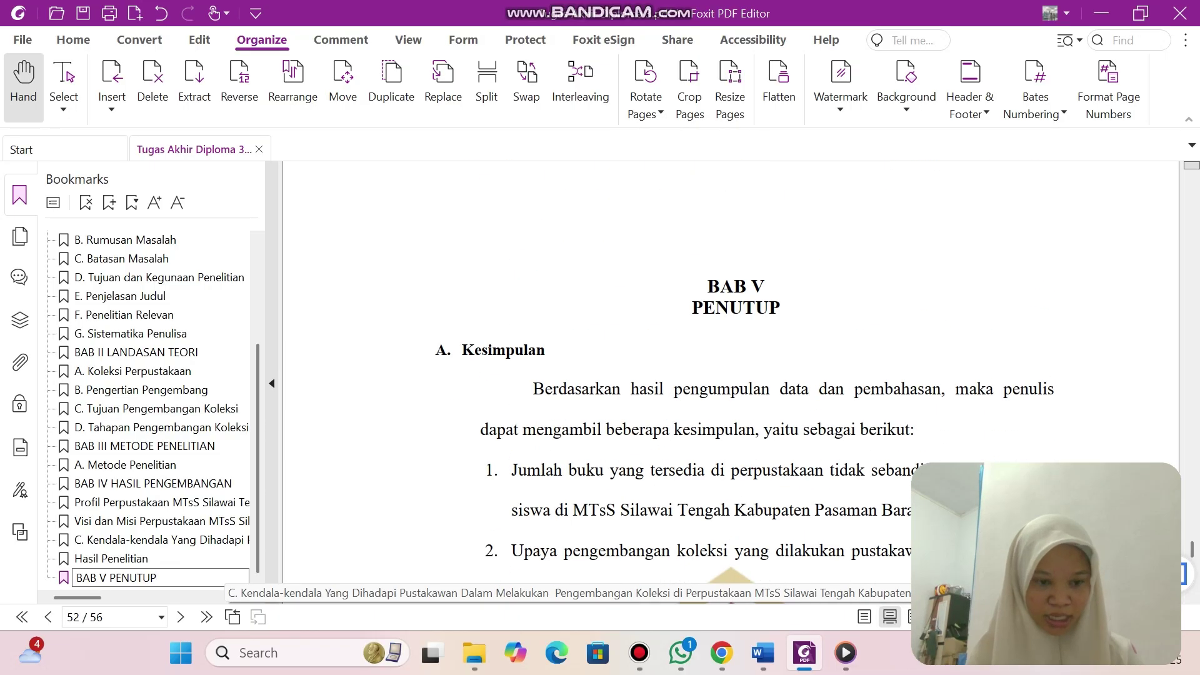
key(Return)
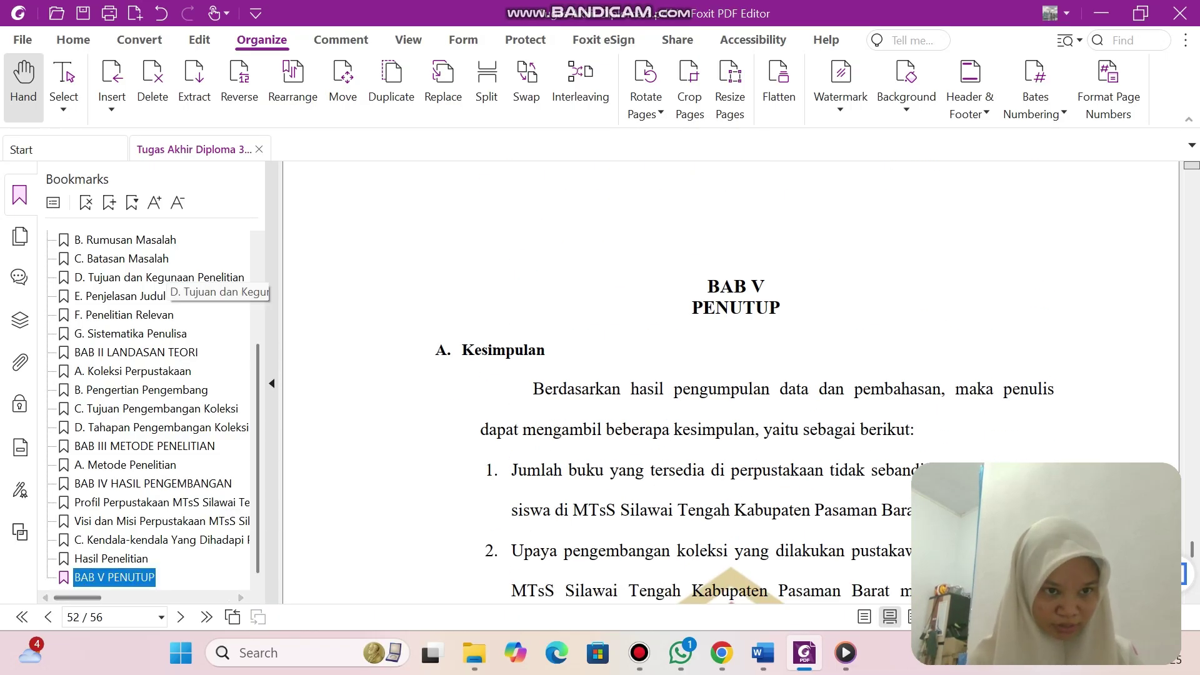
Add the 'A. Kesimpulan' and 'B. Saran' bookmarks under BAB V.
click(109, 202)
text(A)
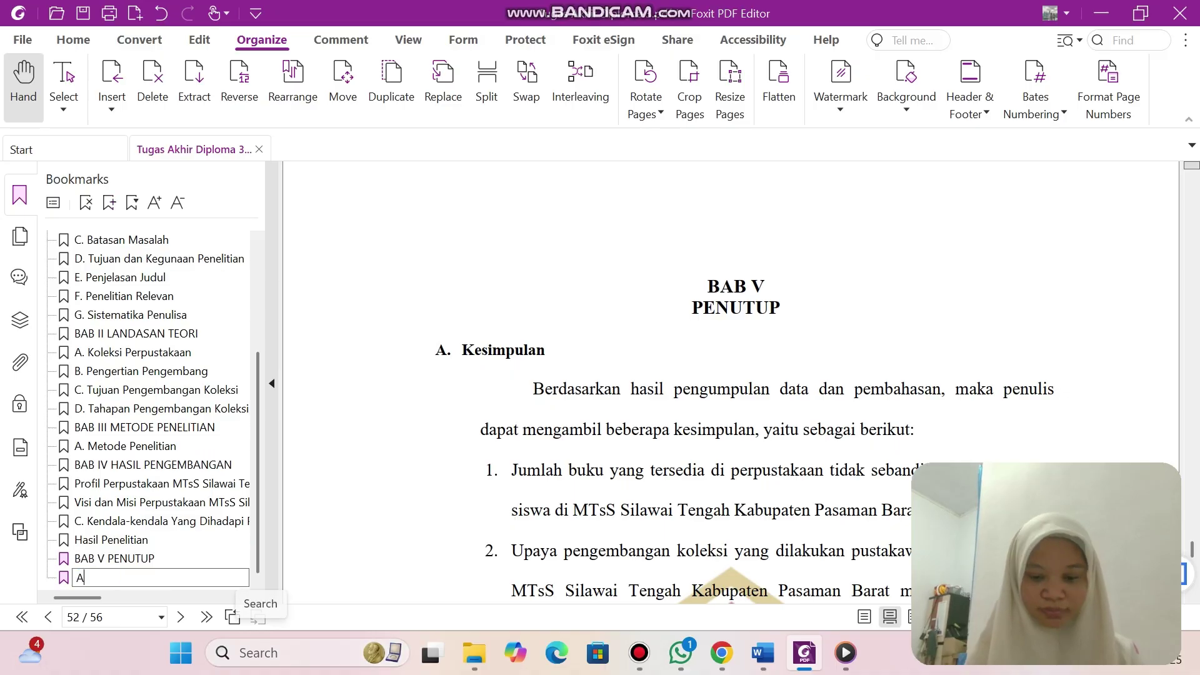
text(. Kesimpulan)
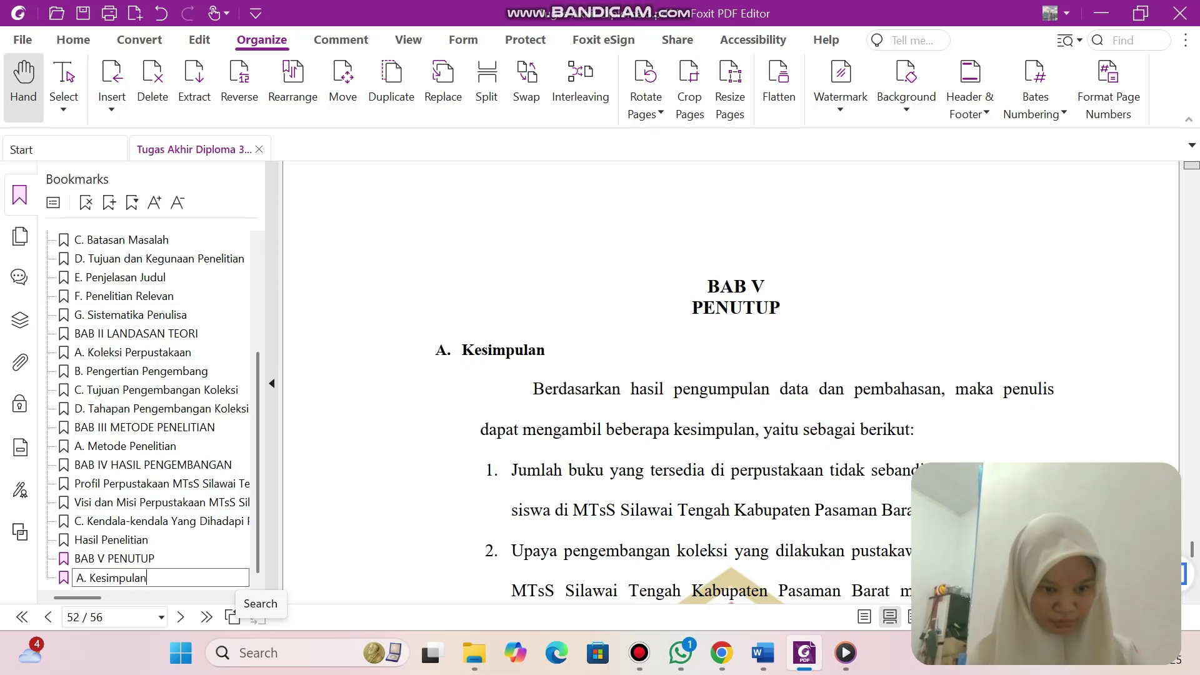
key(Return)
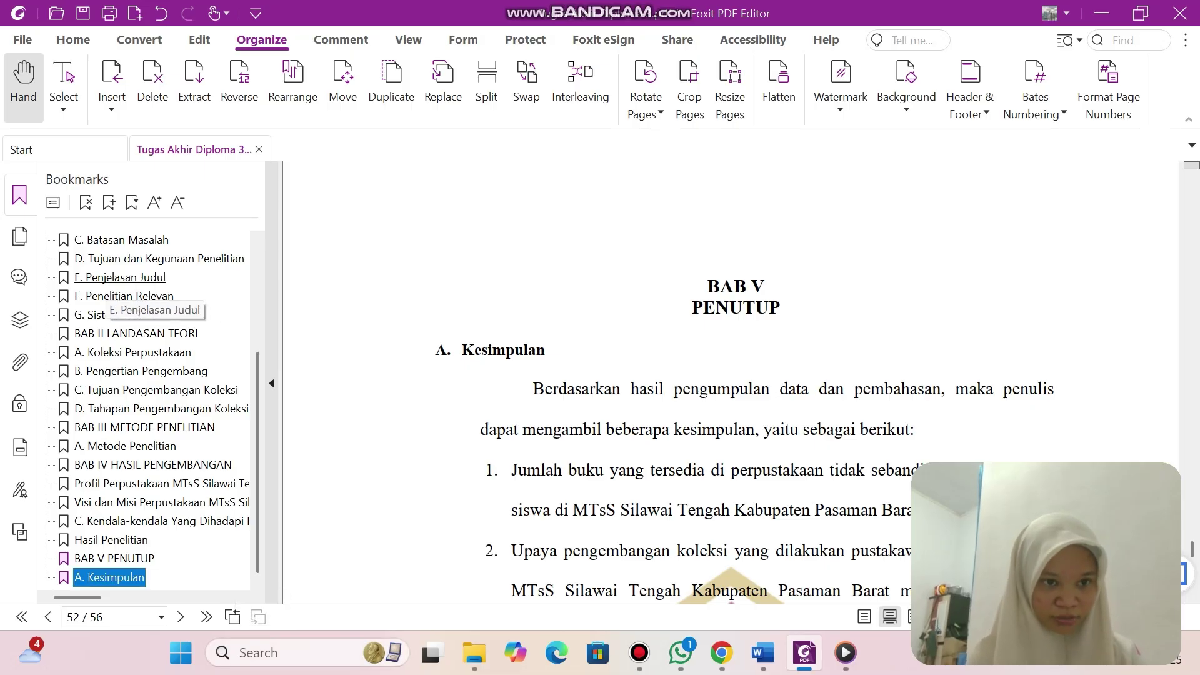
key(ctrl+b)
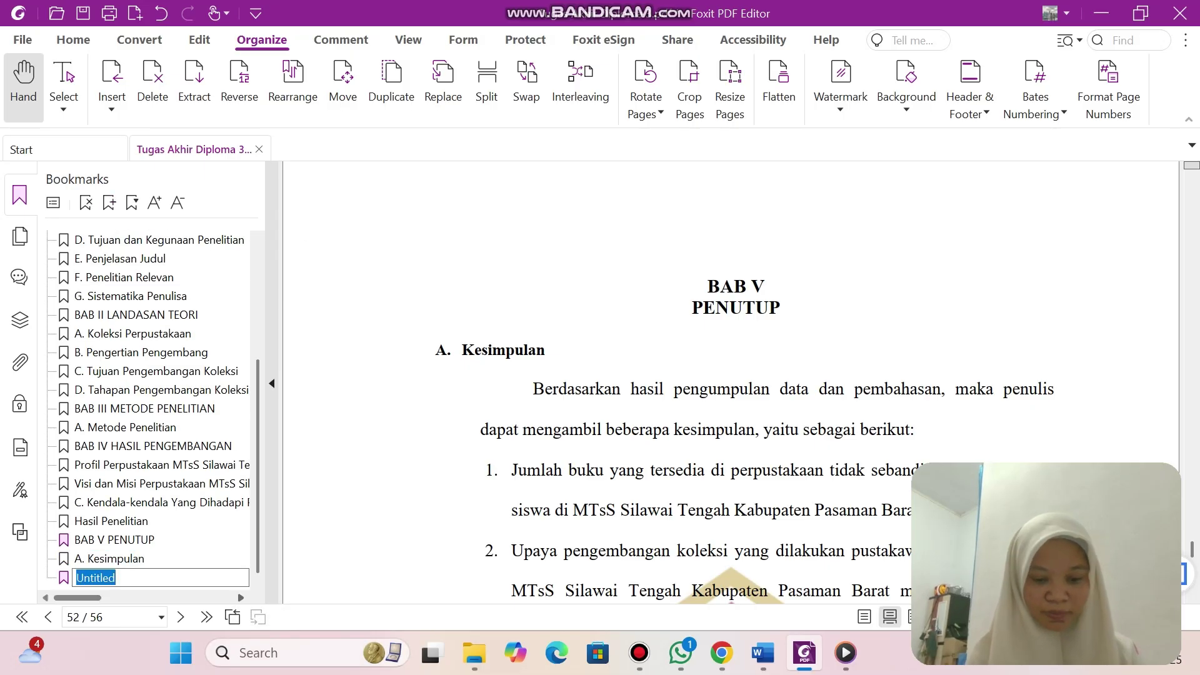
text(V)
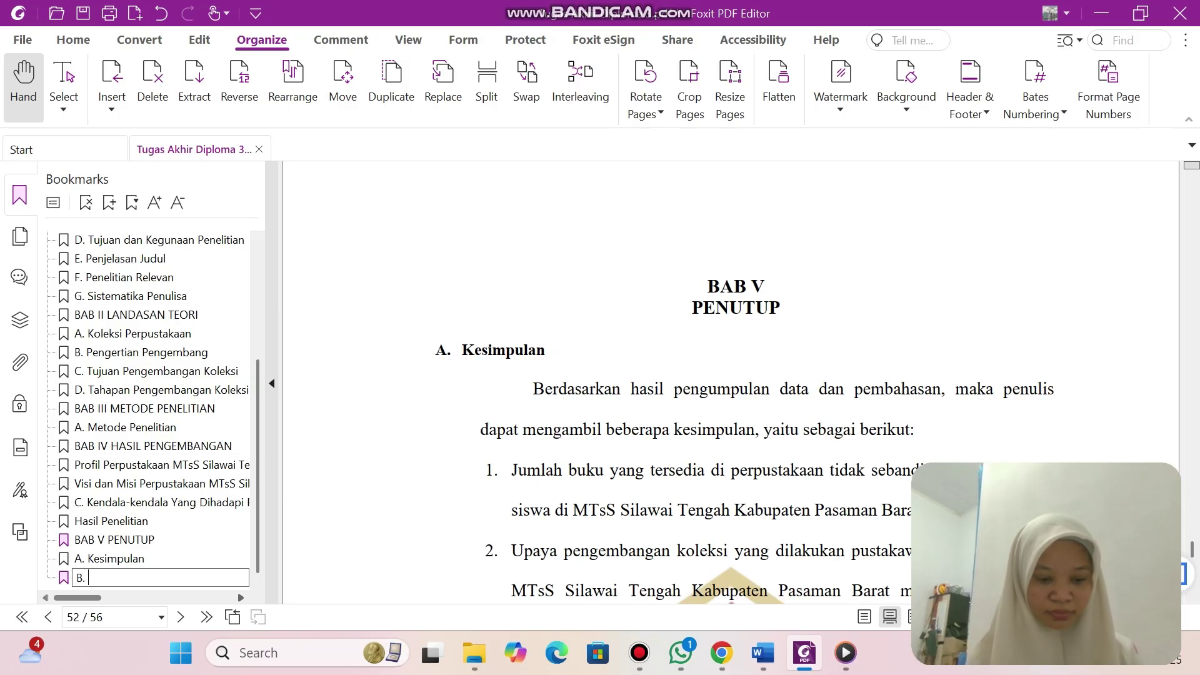
text(. Saran)
key(Return)
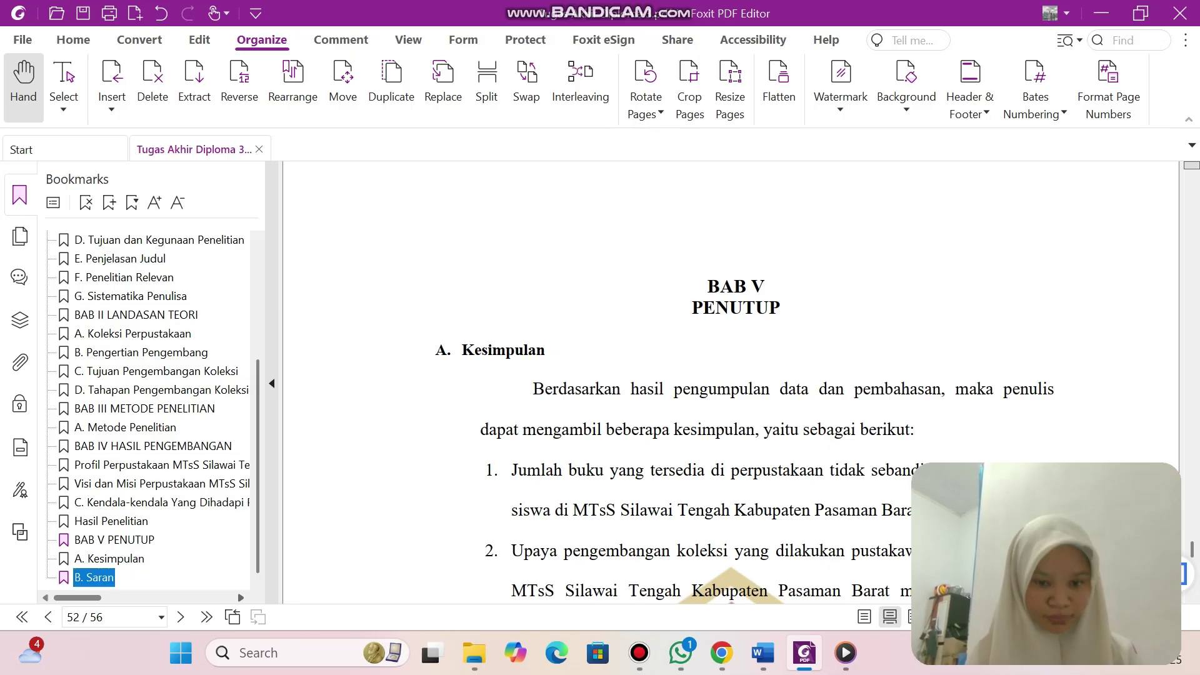
scroll(732, 381, down, 15)
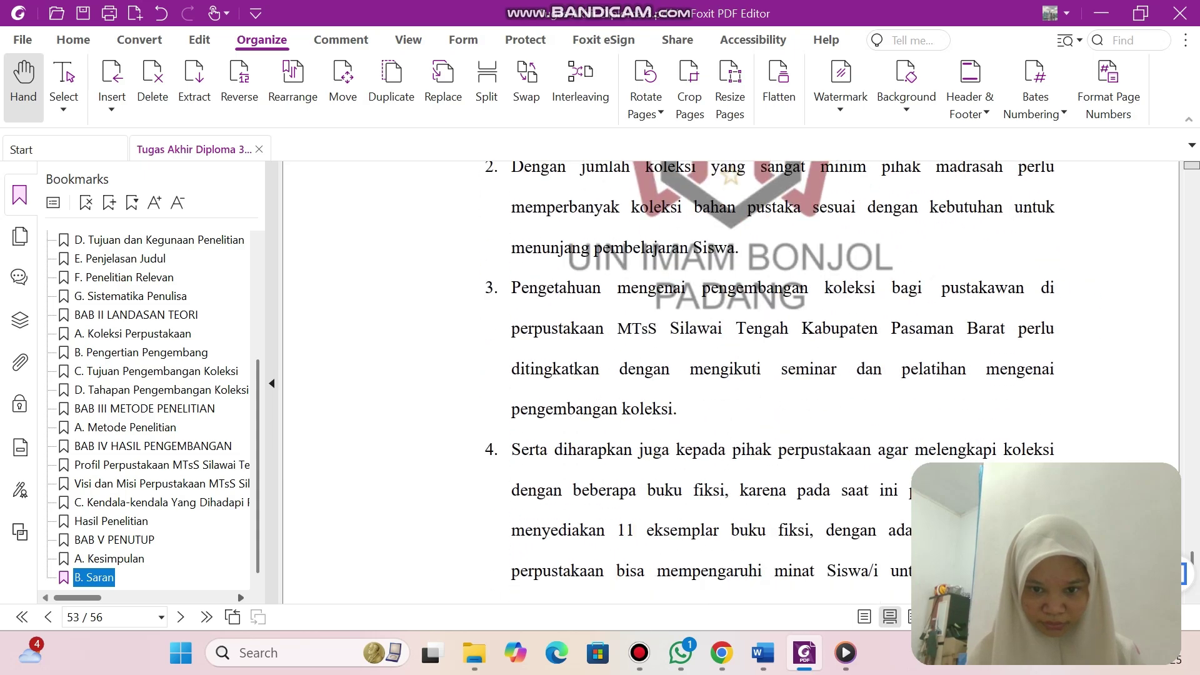
scroll(731, 382, down, 10)
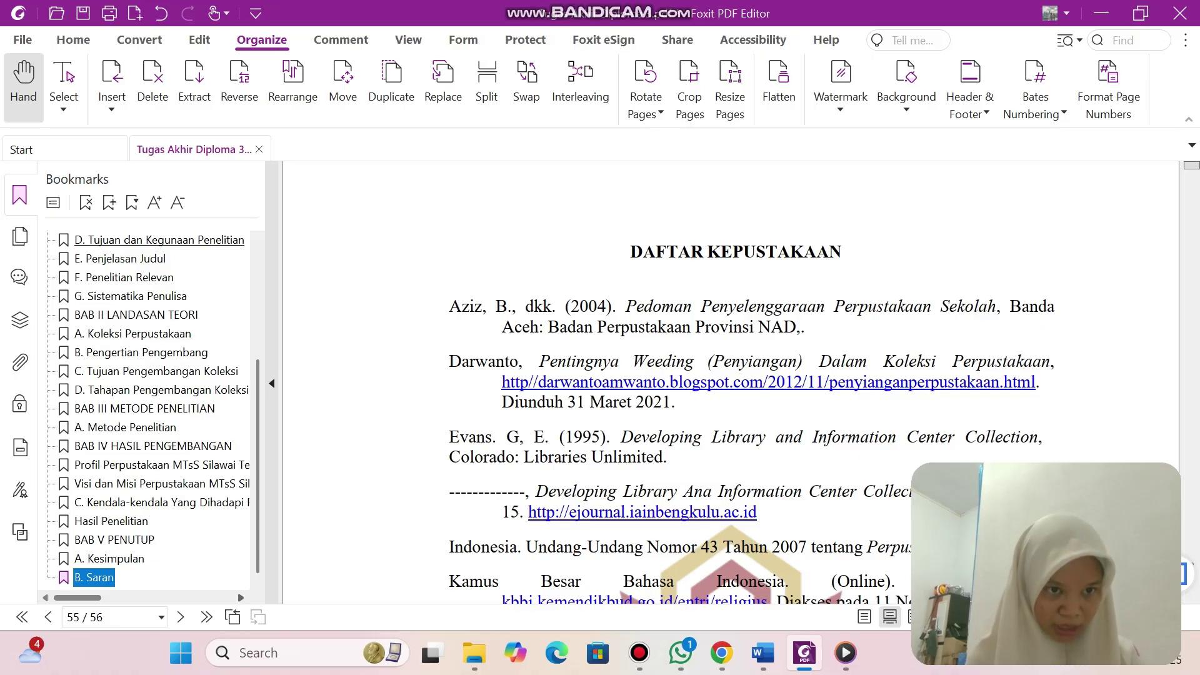
Add a final 'Daftar Pustaka' bookmark for the reference list page.
key(ctrl+b)
click(115, 578)
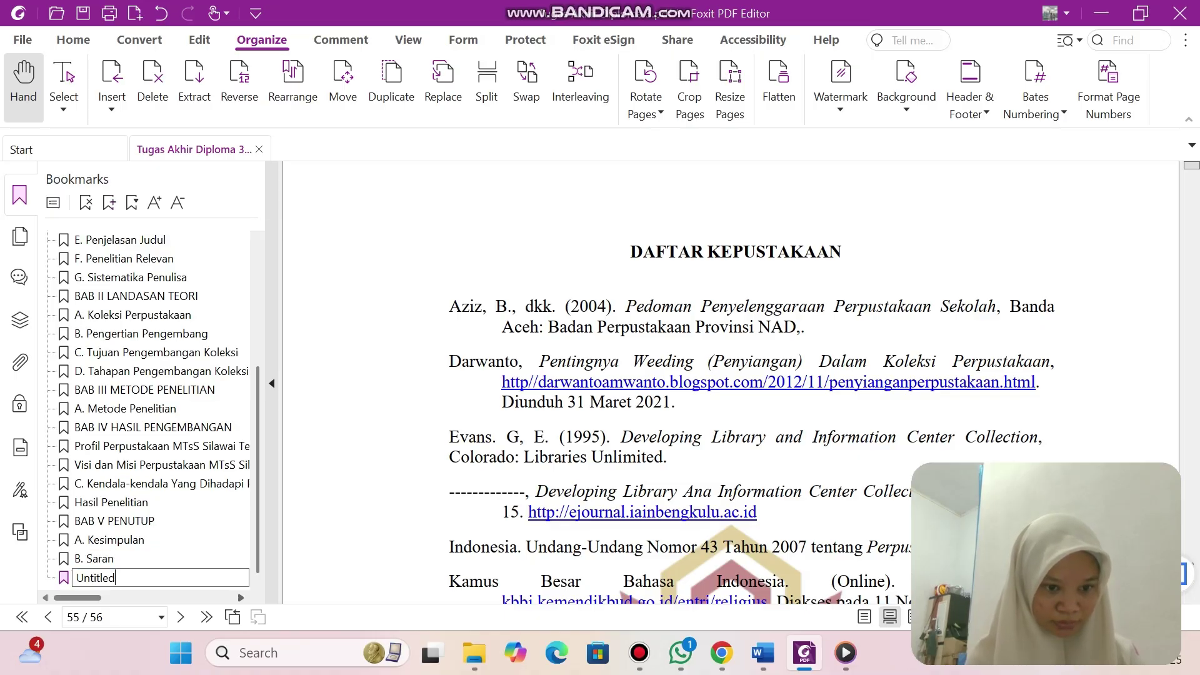
key(BackSpace)
key(BackSpace)
key(BackSpace)
key(BackSpace)
key(BackSpace)
key(BackSpace)
key(BackSpace)
text(D)
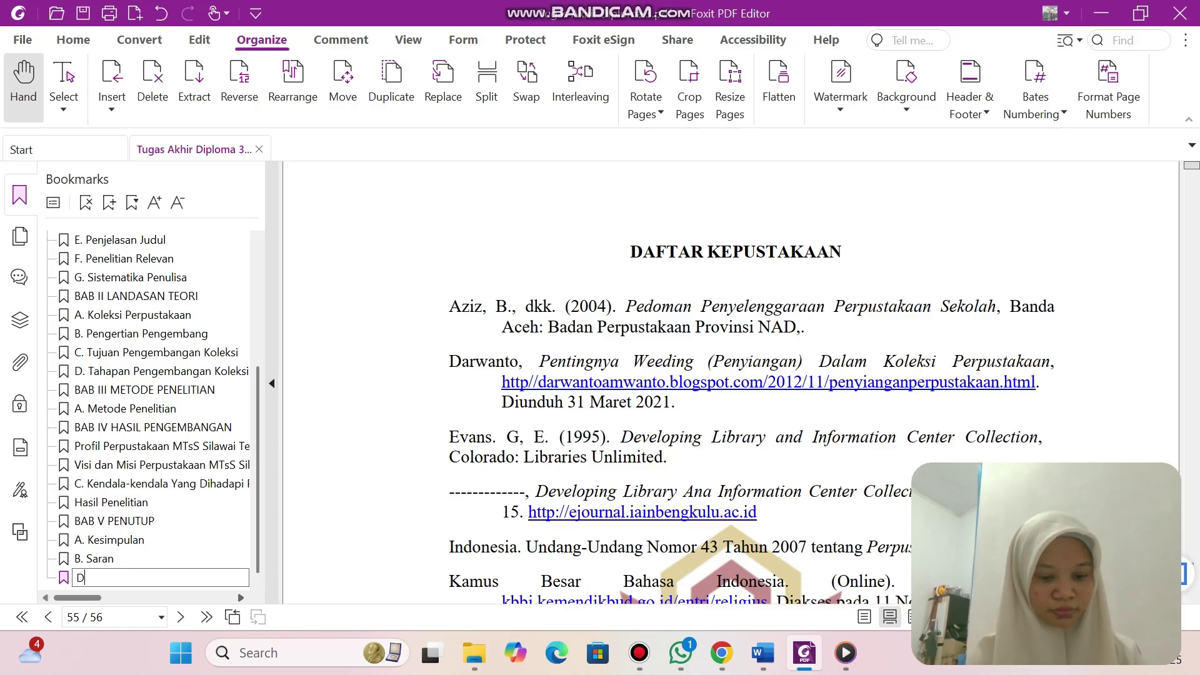
text(aftar)
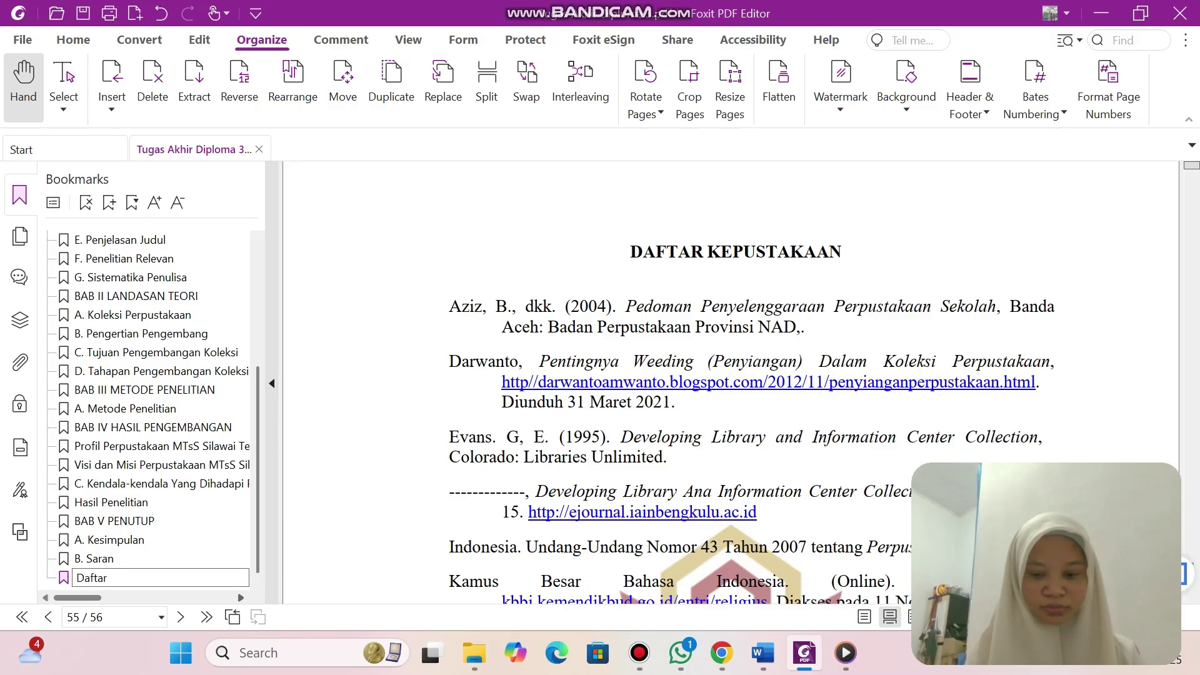
text( Pustaka)
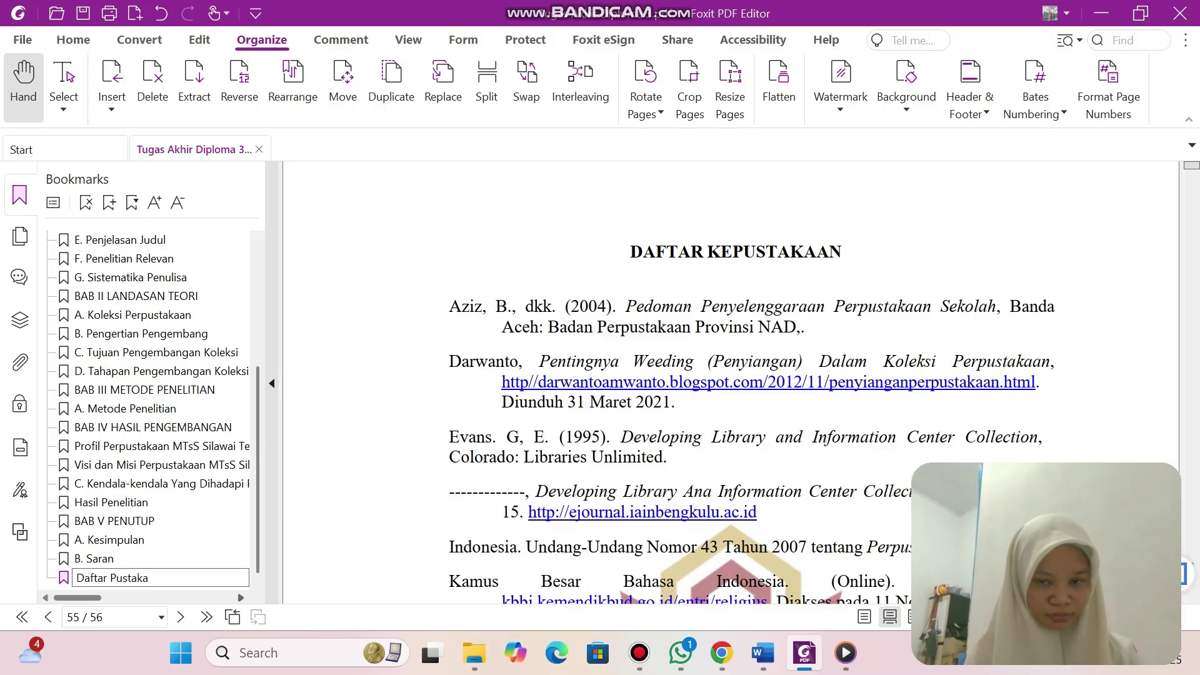
scroll(750, 375, down, 10)
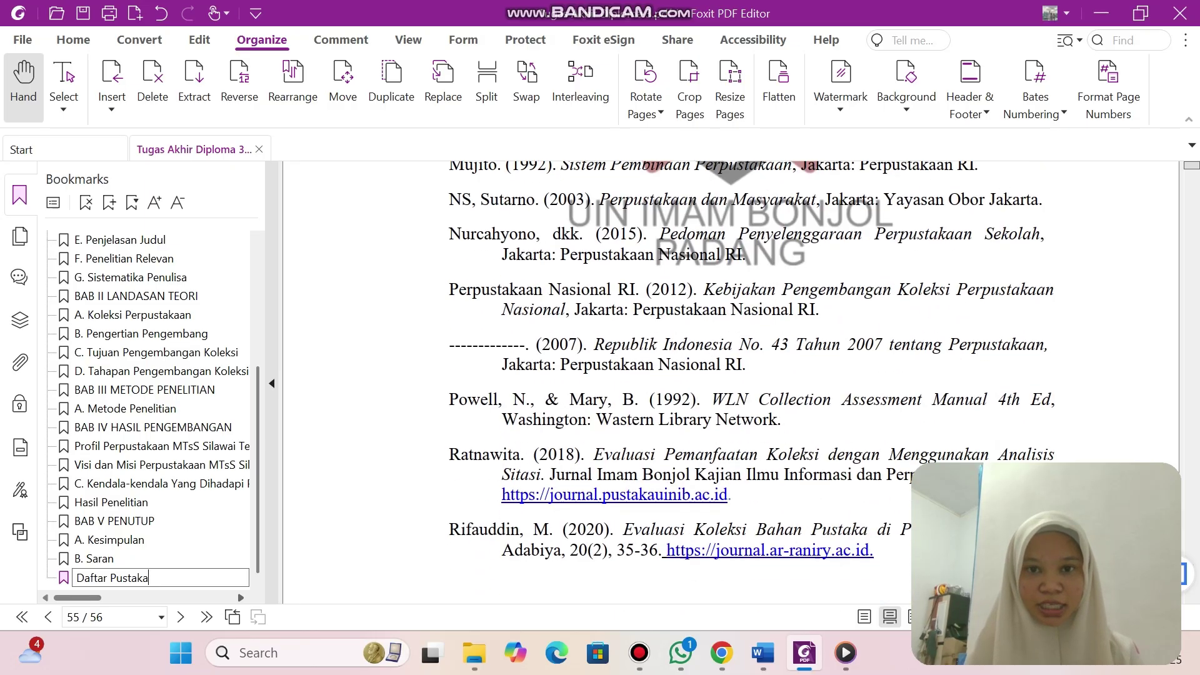
scroll(750, 375, up, 15)
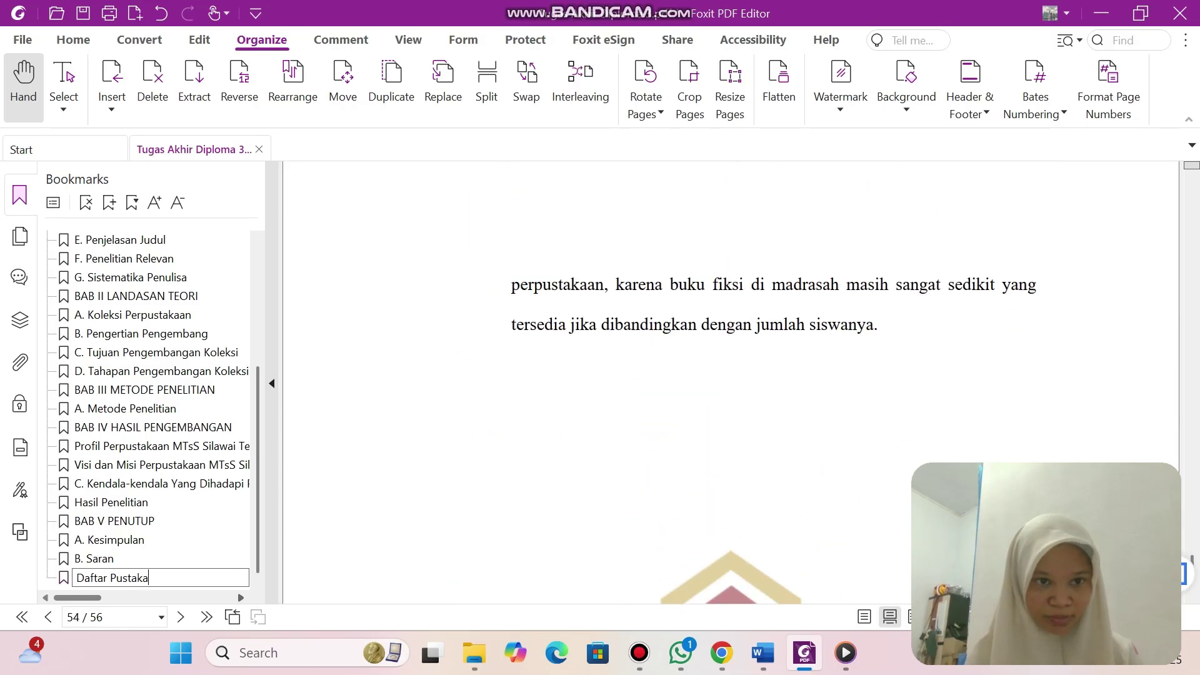
click(22, 39)
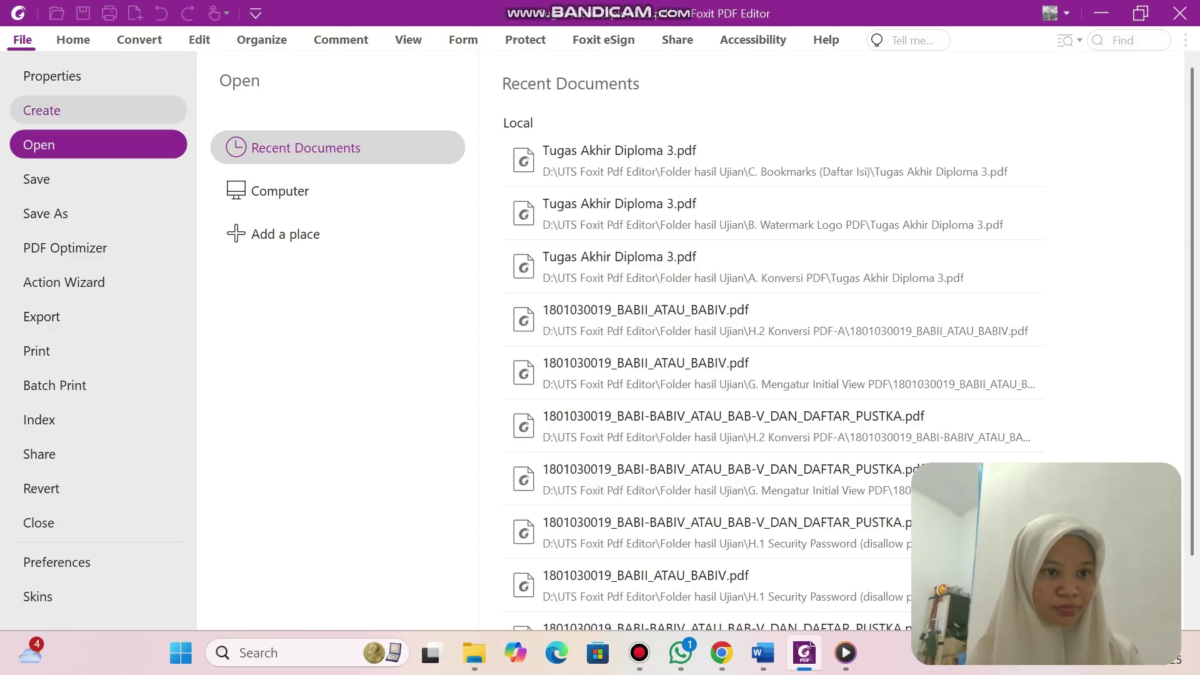
Save the bookmarked thesis PDF and switch to File Explorer at the A. Konversi PDF folder.
click(37, 179)
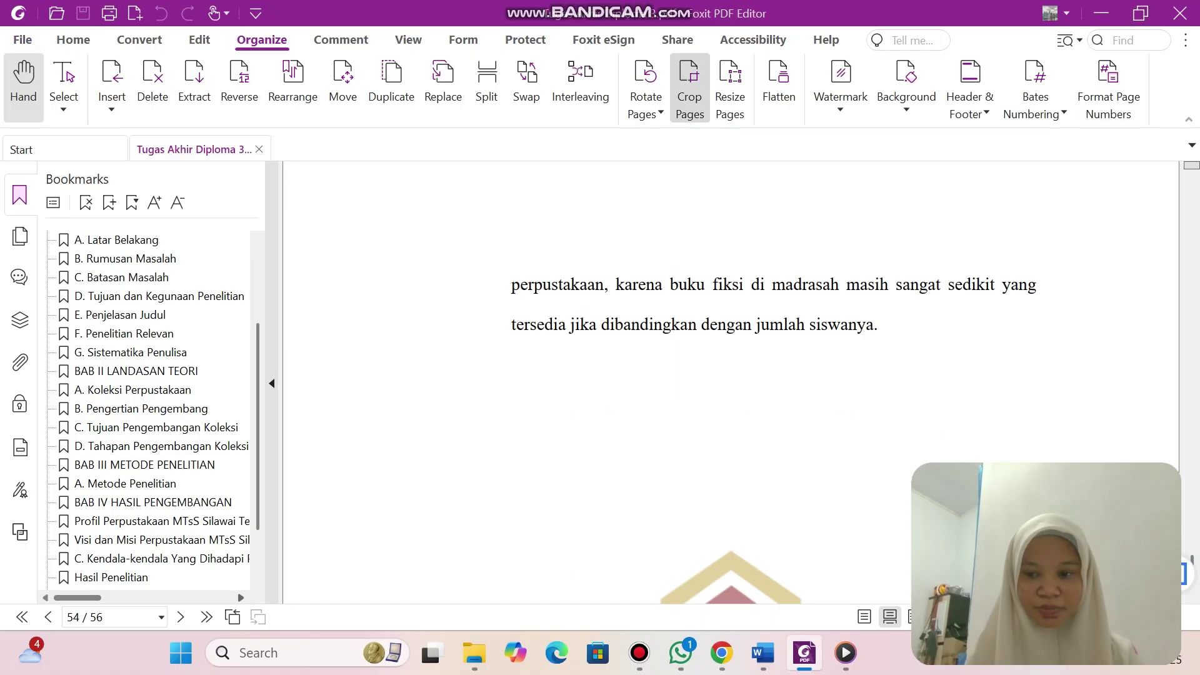
click(639, 653)
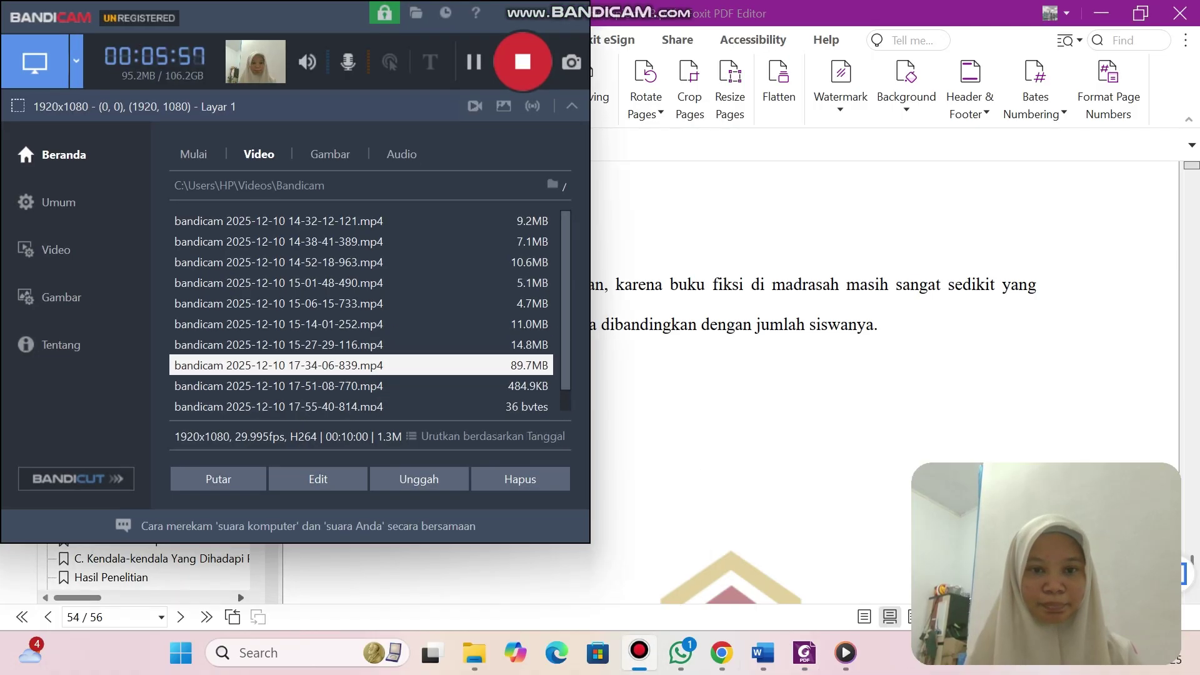
click(473, 652)
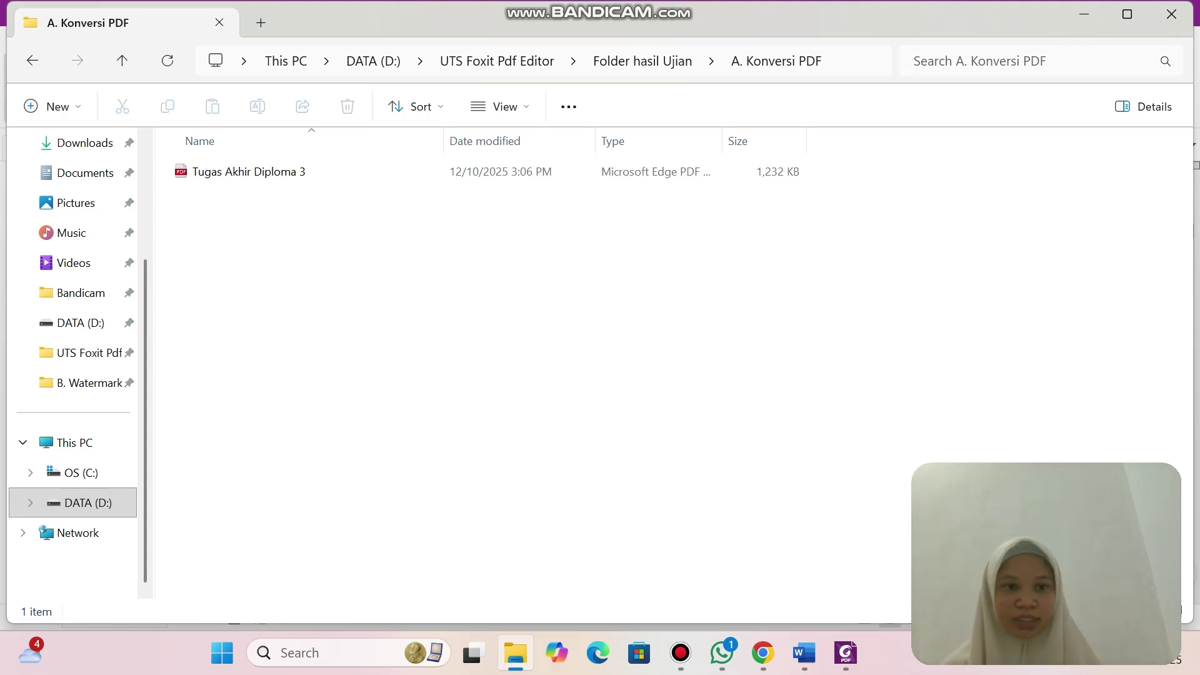
Open Tugas Akhir Diploma 3 with Foxit PDF Editor 12.0.
click(244, 171)
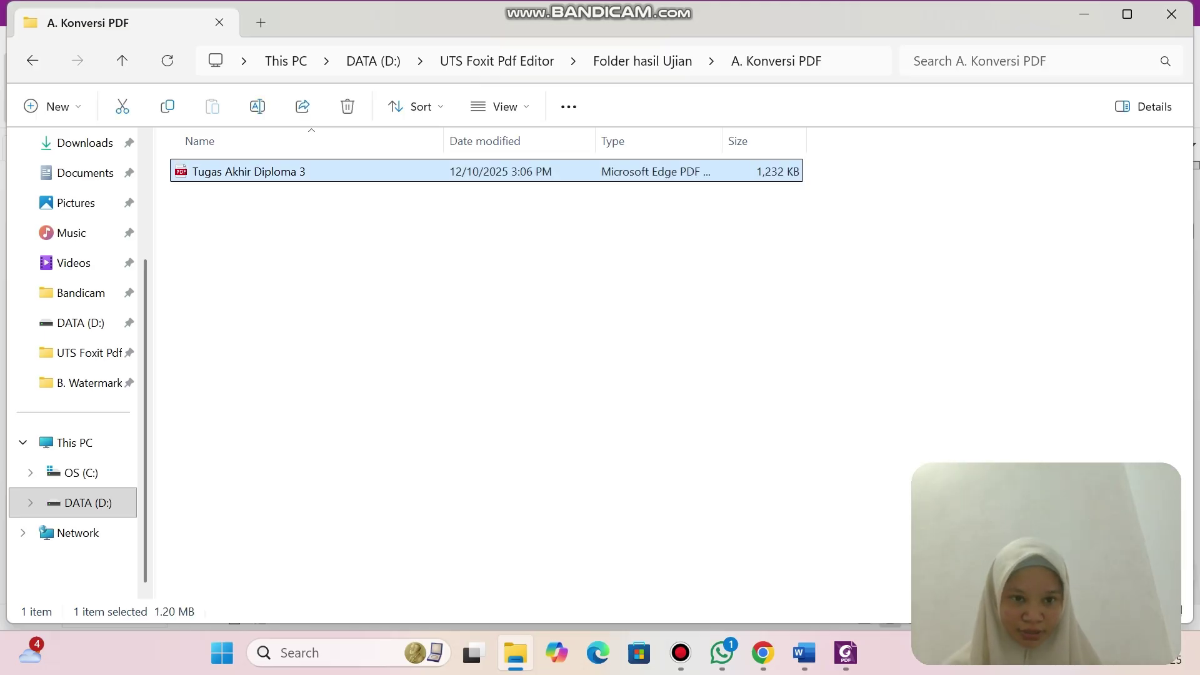
right_click(299, 171)
mouse_move(369, 182)
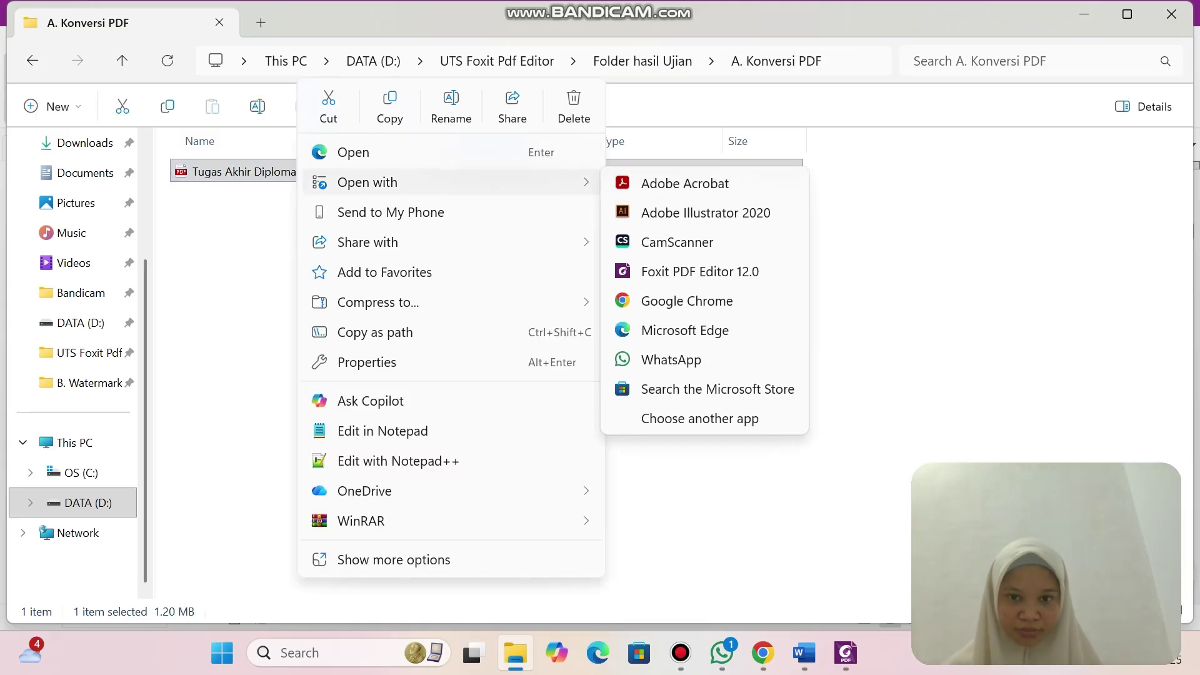
click(700, 273)
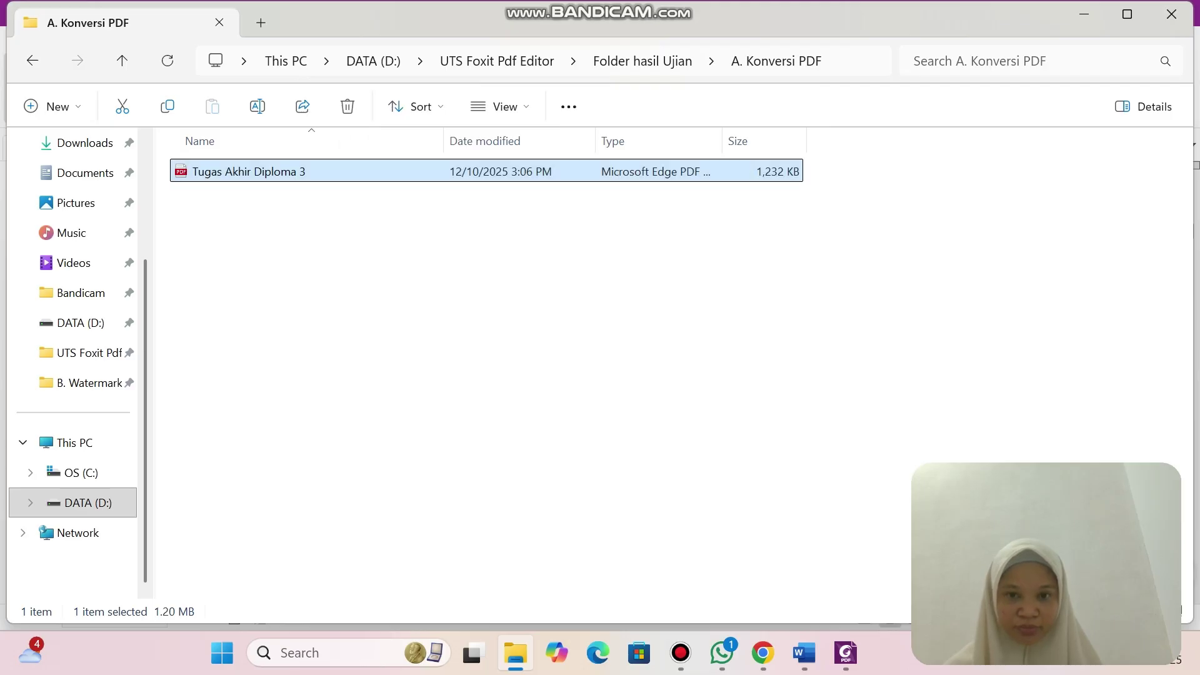
Scroll through the thesis's first pages, then switch back to the UTS Foxit Pdf Editor folder.
scroll(617, 381, down, 20)
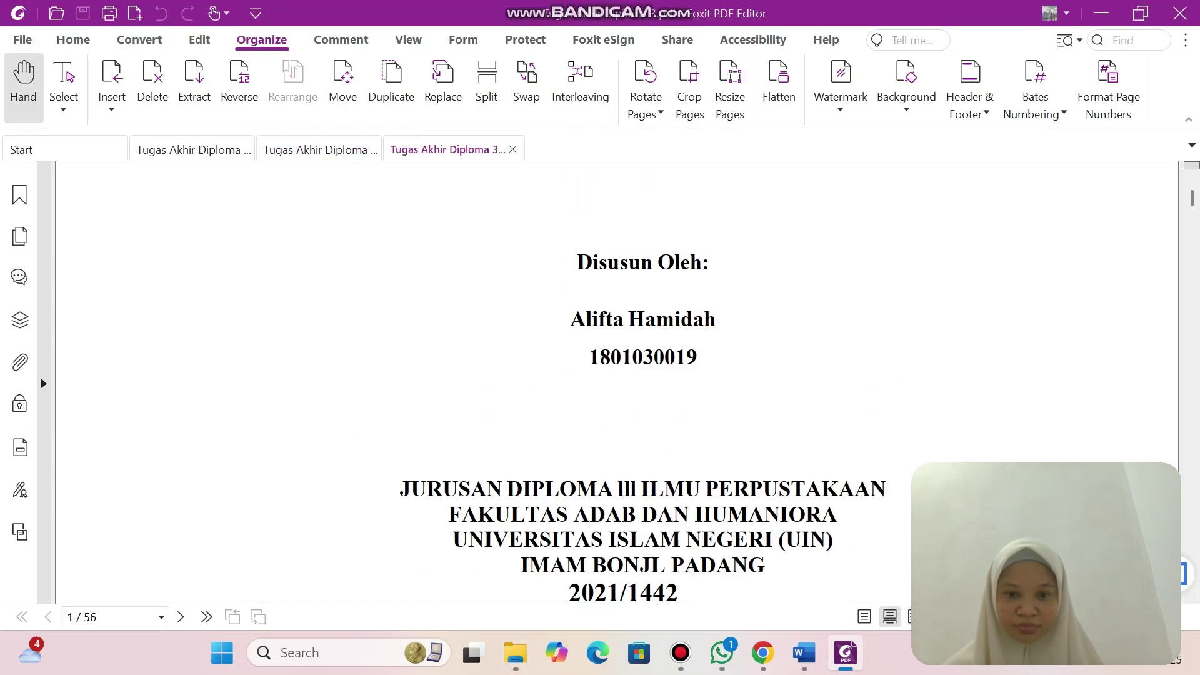
scroll(617, 382, down, 20)
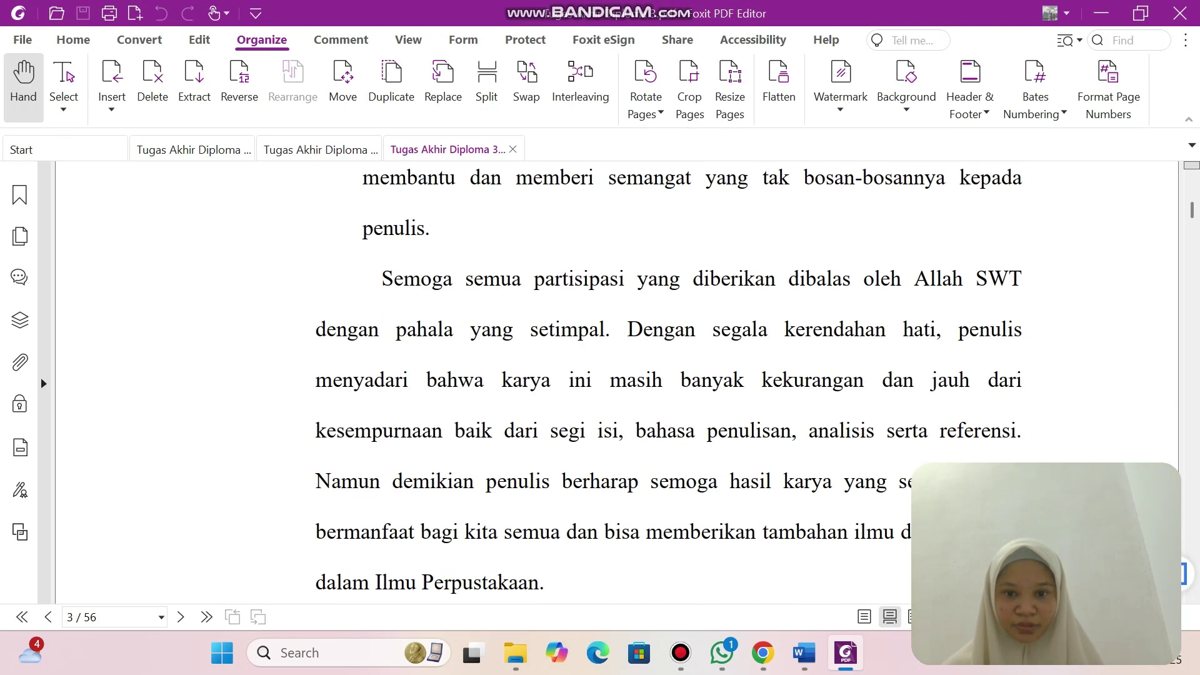
scroll(617, 381, down, 20)
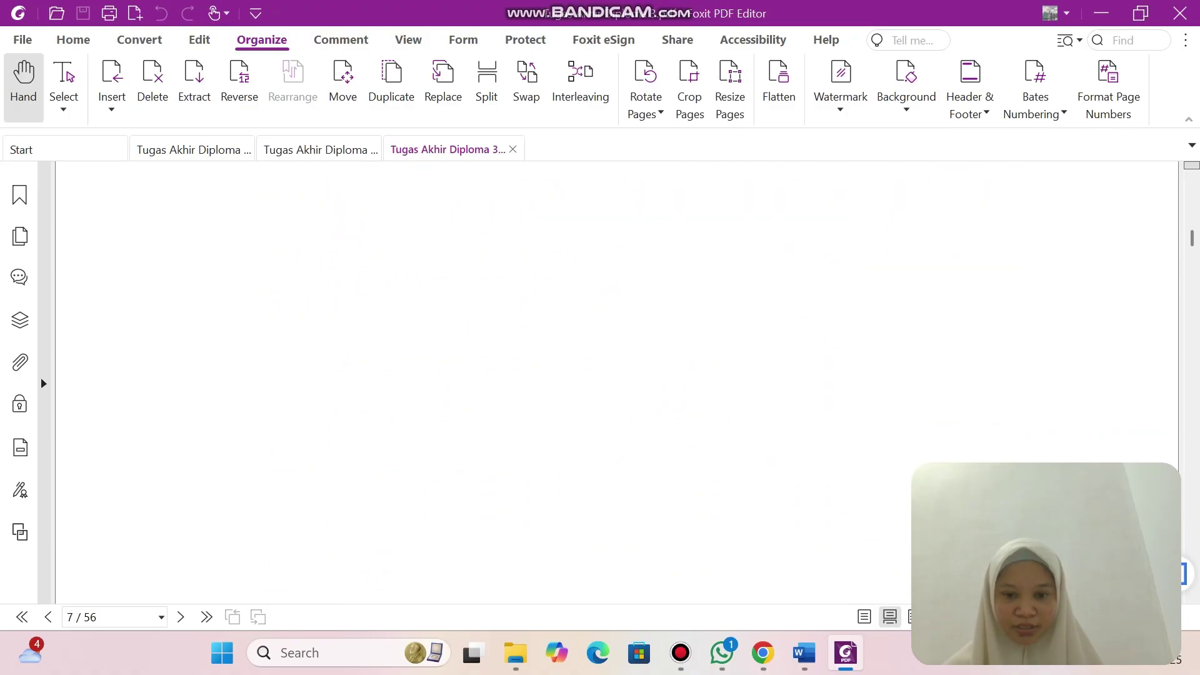
scroll(617, 381, up, 20)
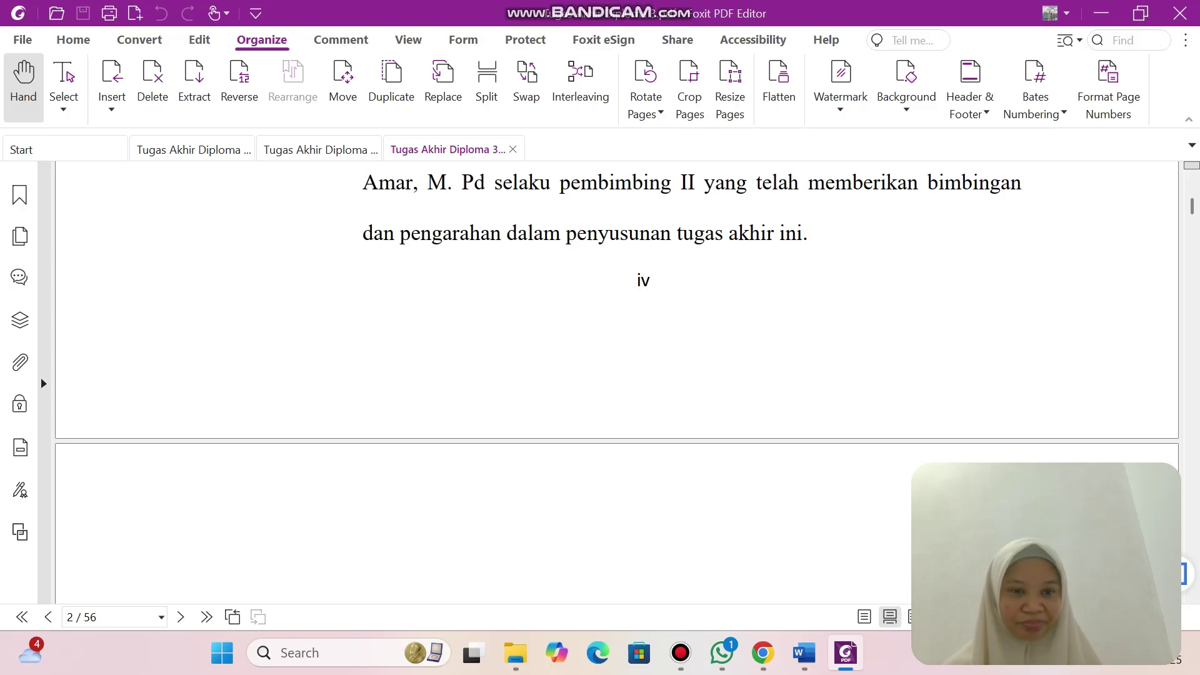
click(681, 653)
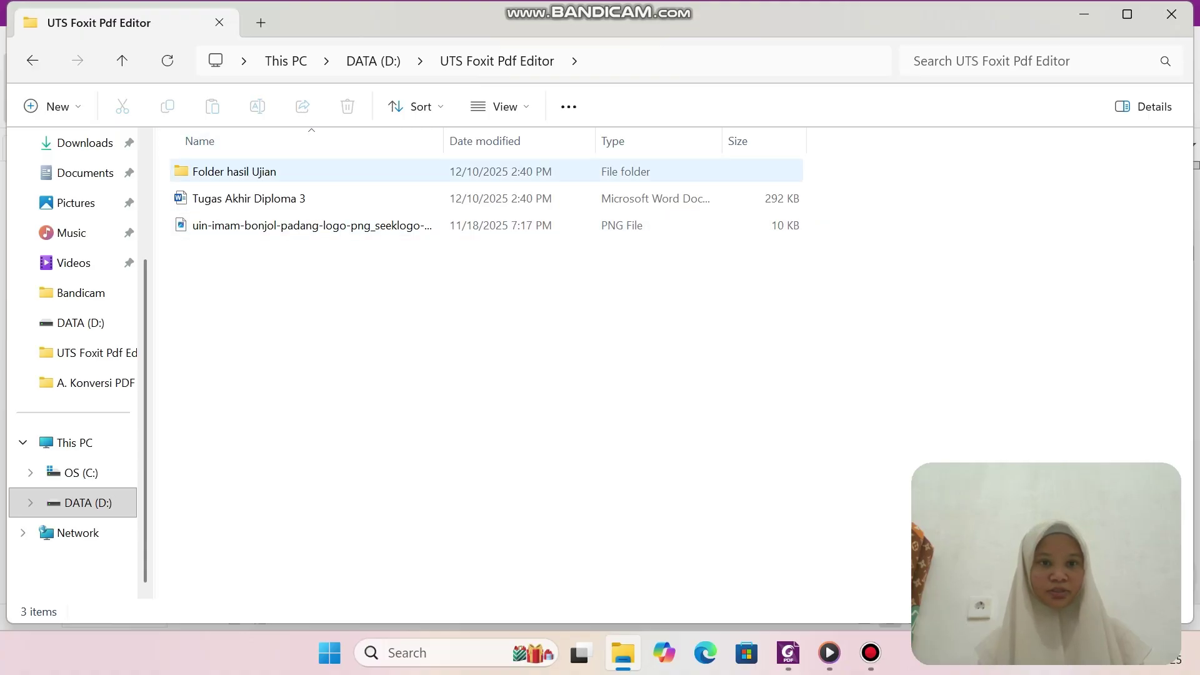
Copy Tugas Akhir Diploma 3 from the C. Bookmarks (Daftar Isi) folder.
double_click(263, 172)
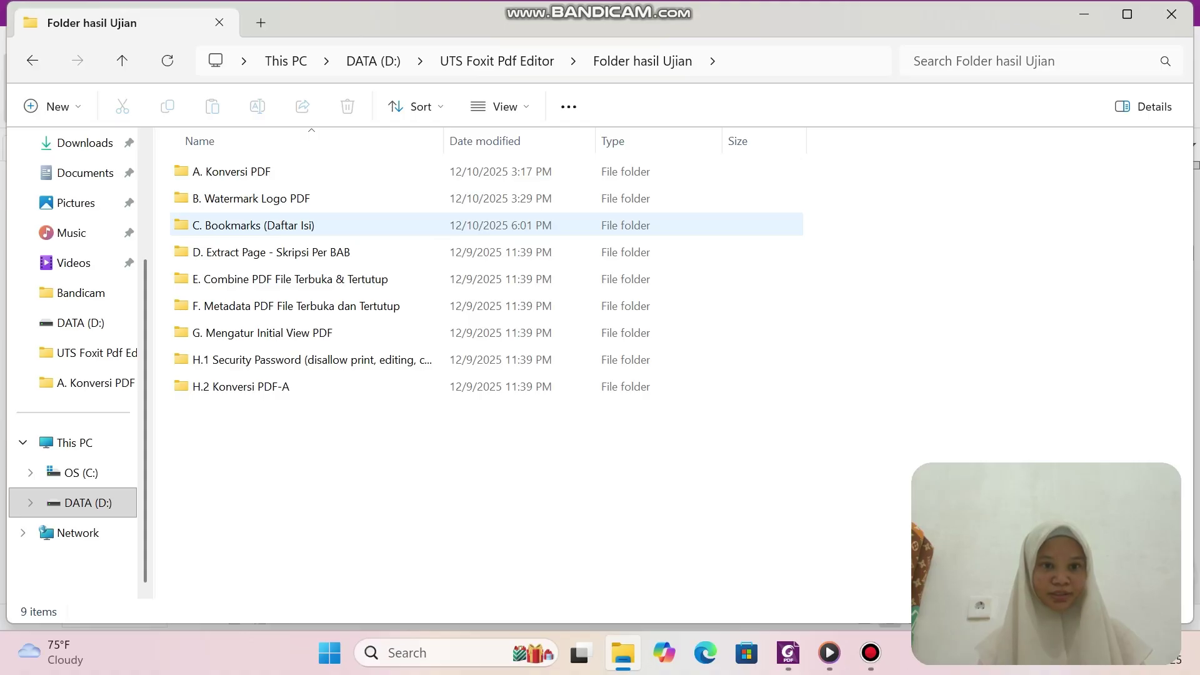
double_click(275, 226)
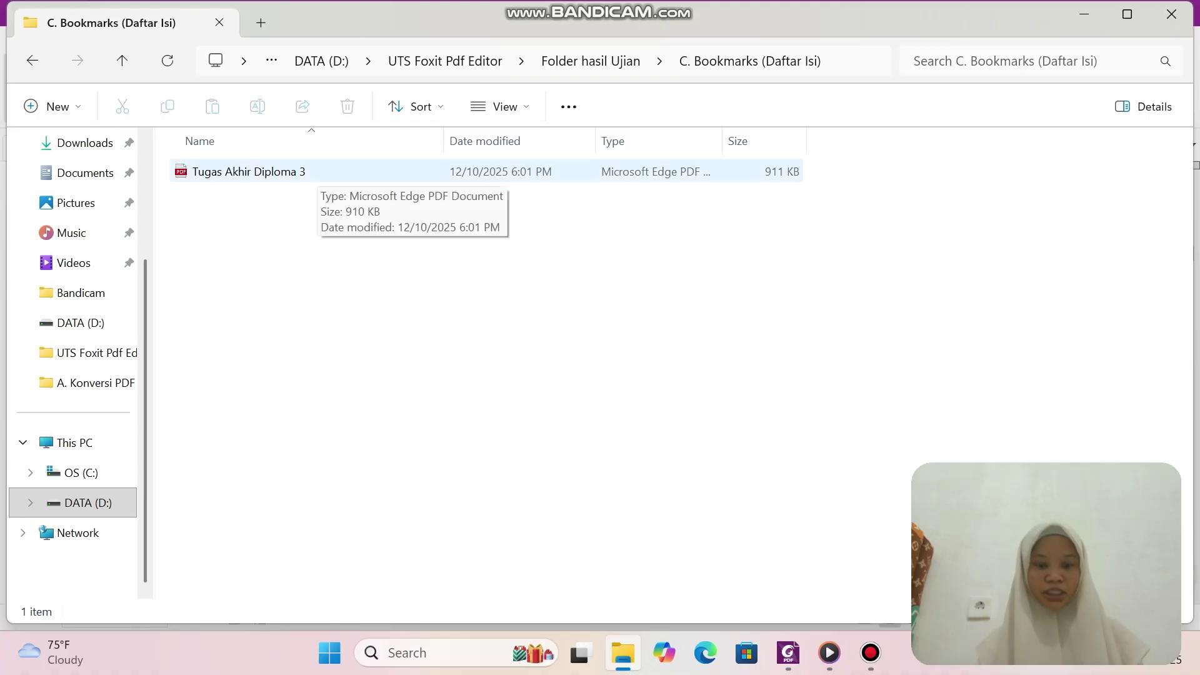
click(306, 173)
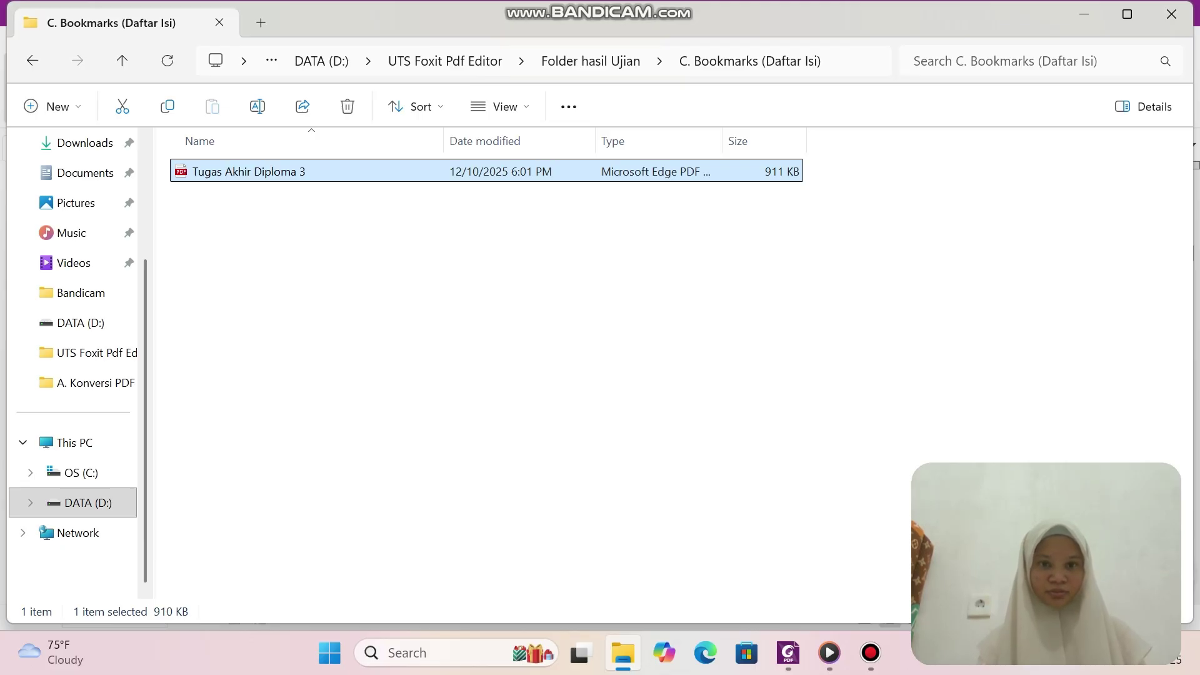
right_click(316, 172)
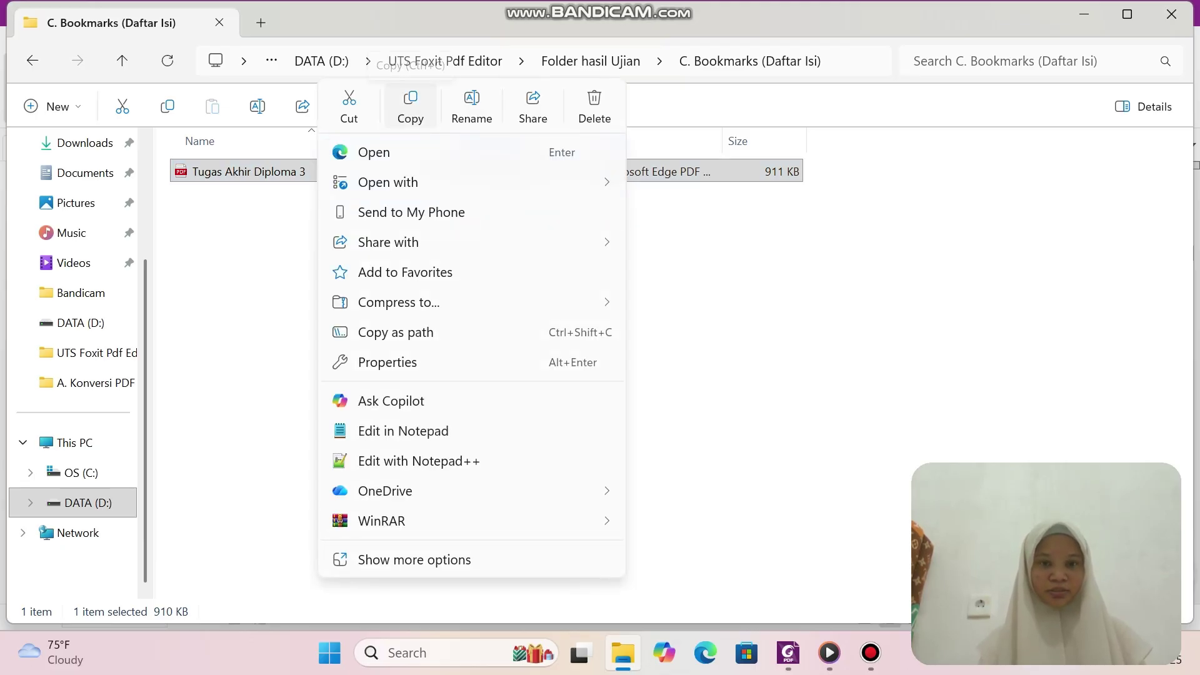
click(410, 107)
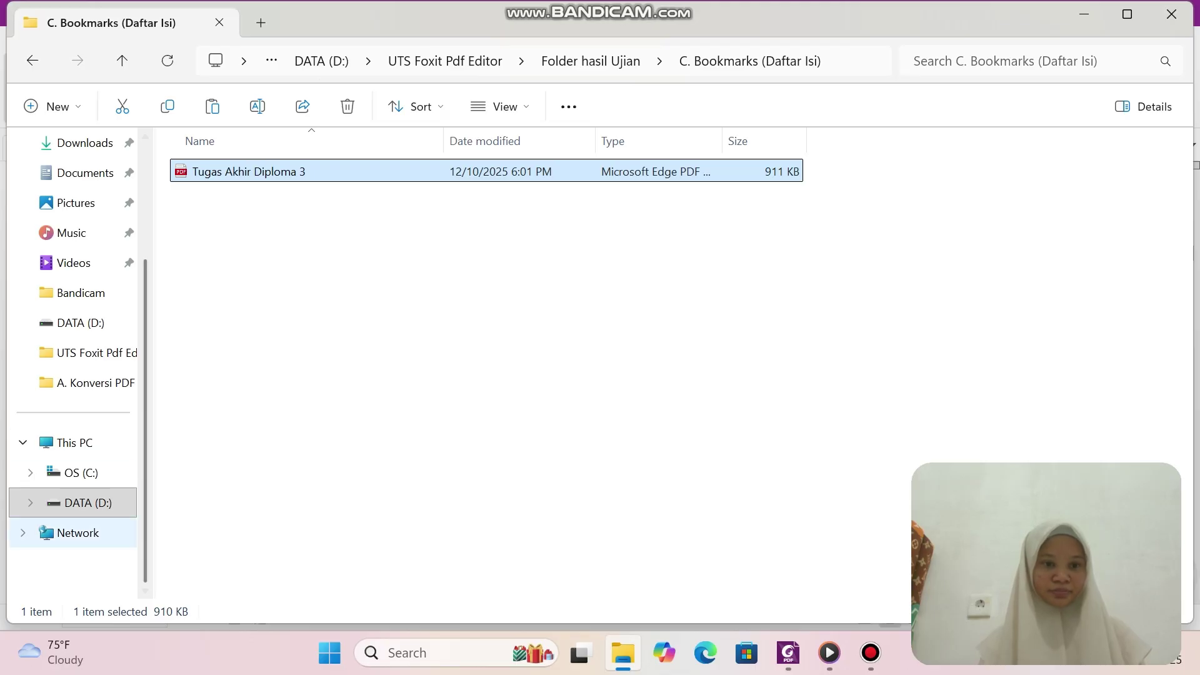
Paste the thesis PDF into the D. Extract Page - Skripsi Per BAB folder on DATA (D:).
click(87, 502)
double_click(242, 387)
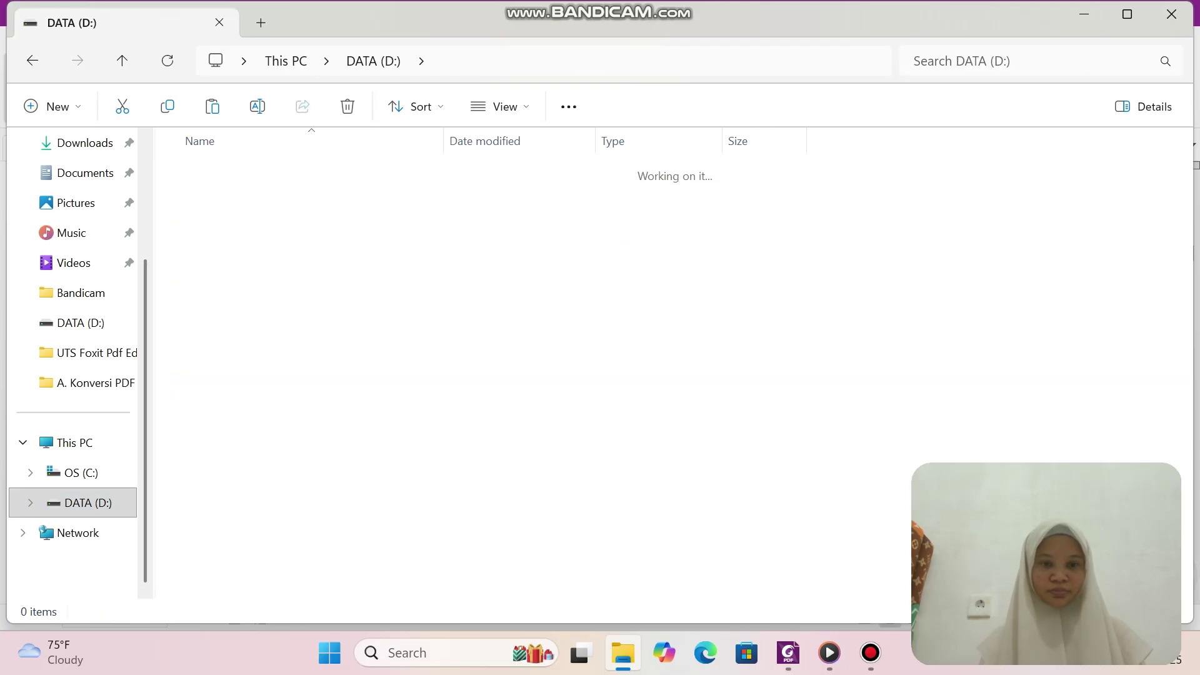
key(Return)
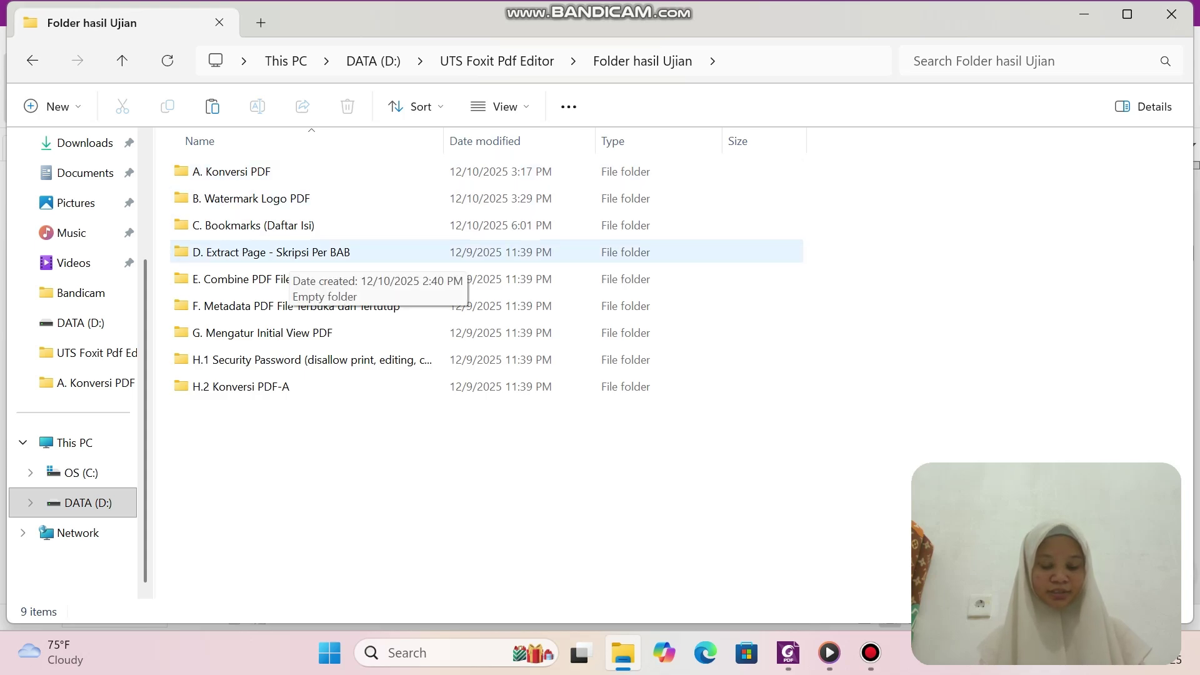
double_click(284, 255)
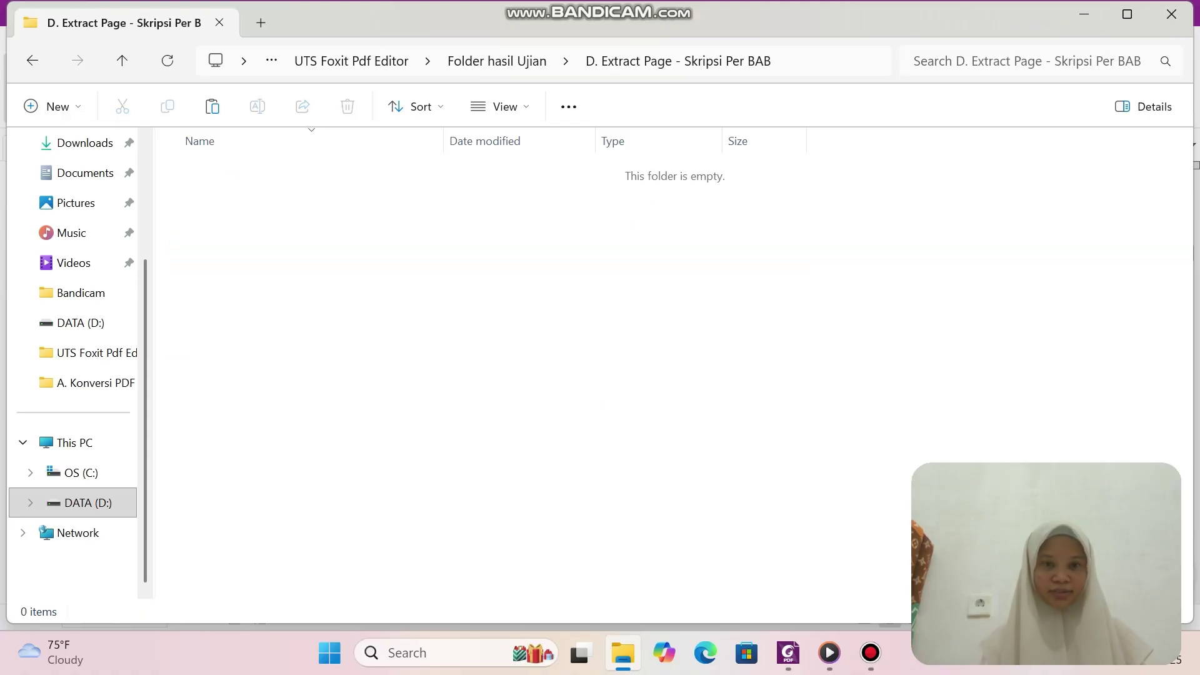
right_click(242, 199)
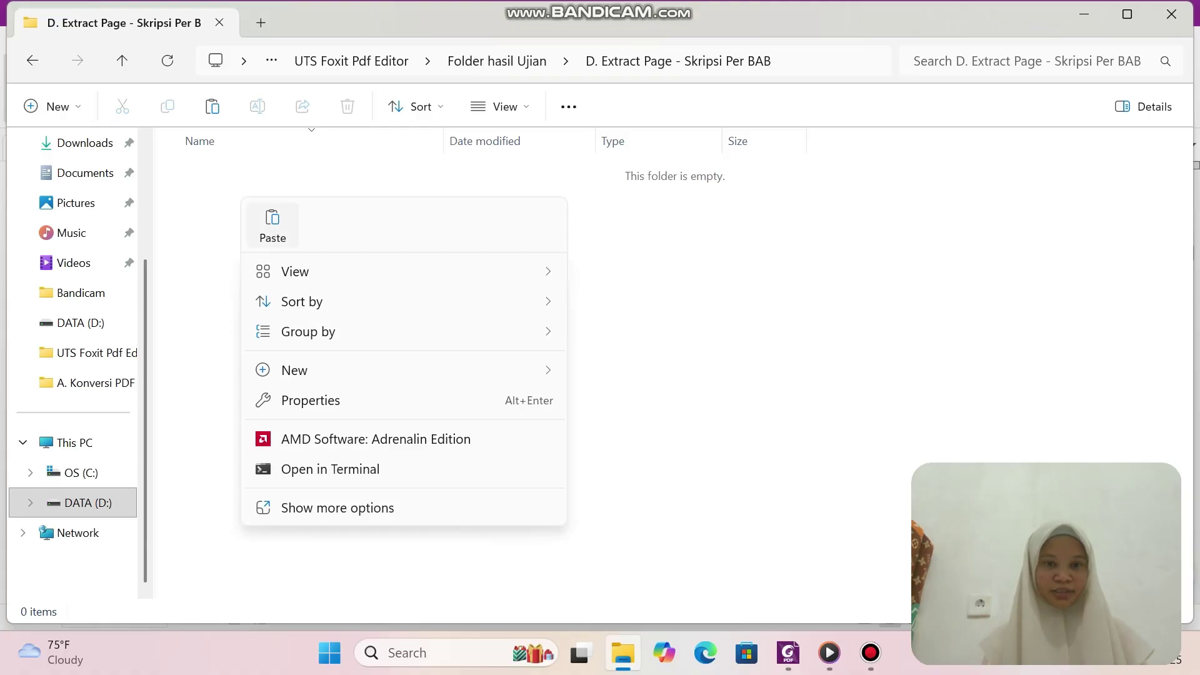
click(273, 223)
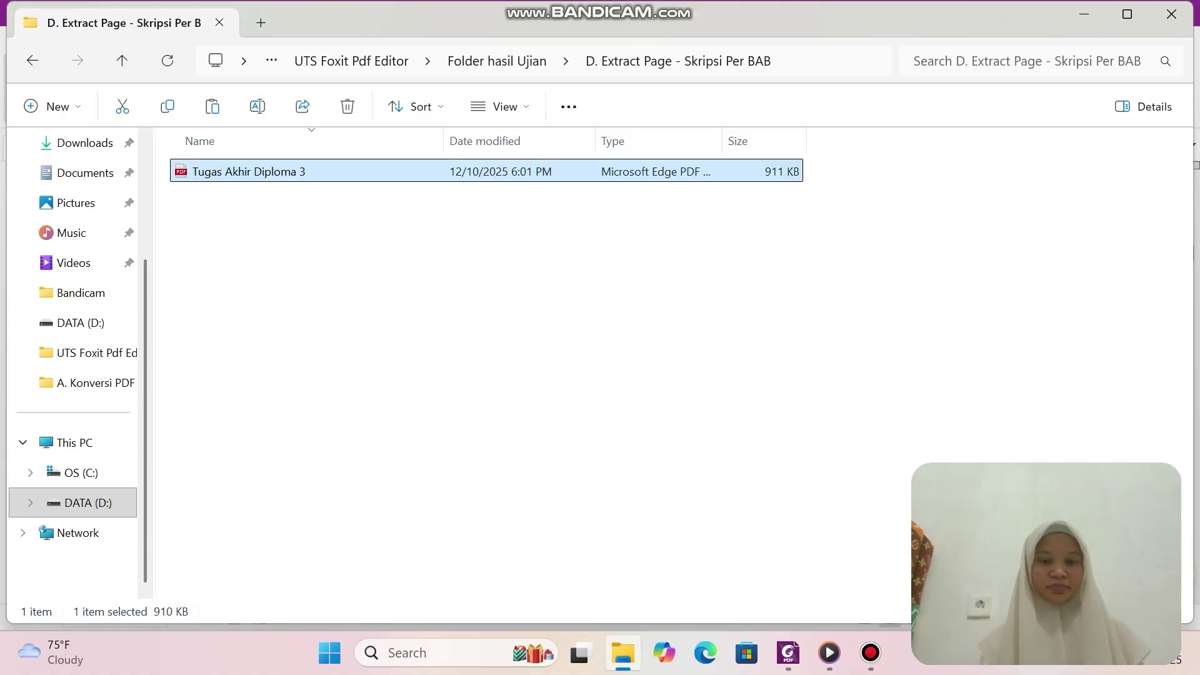
click(300, 263)
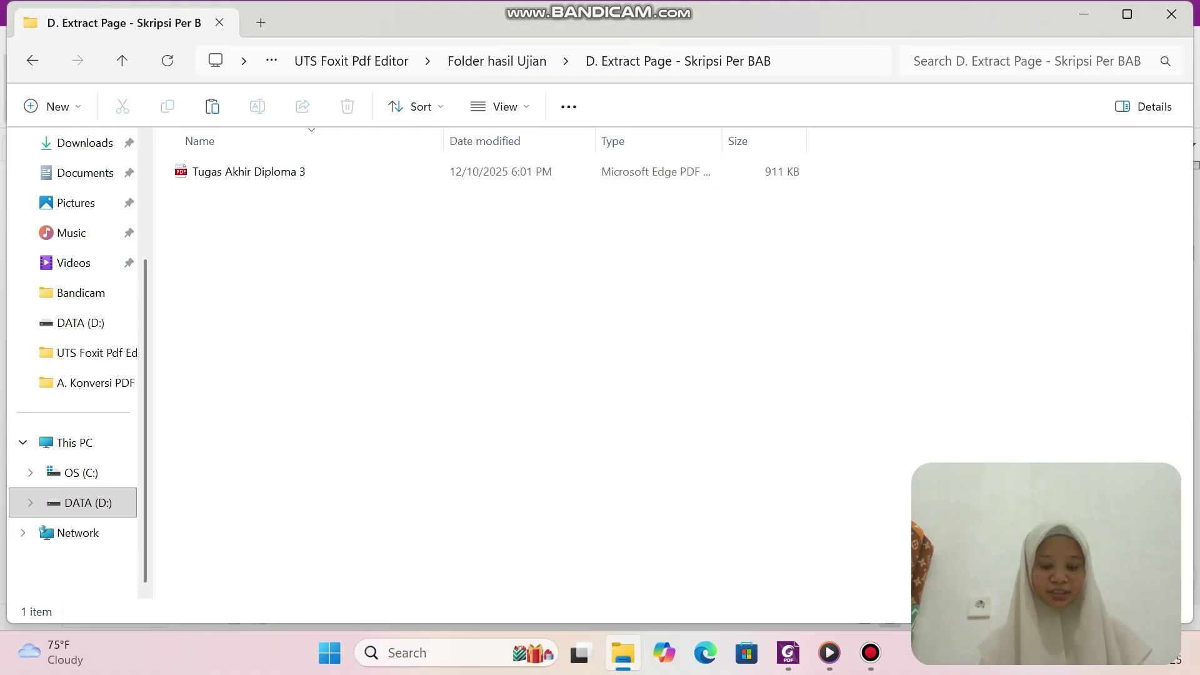
click(248, 172)
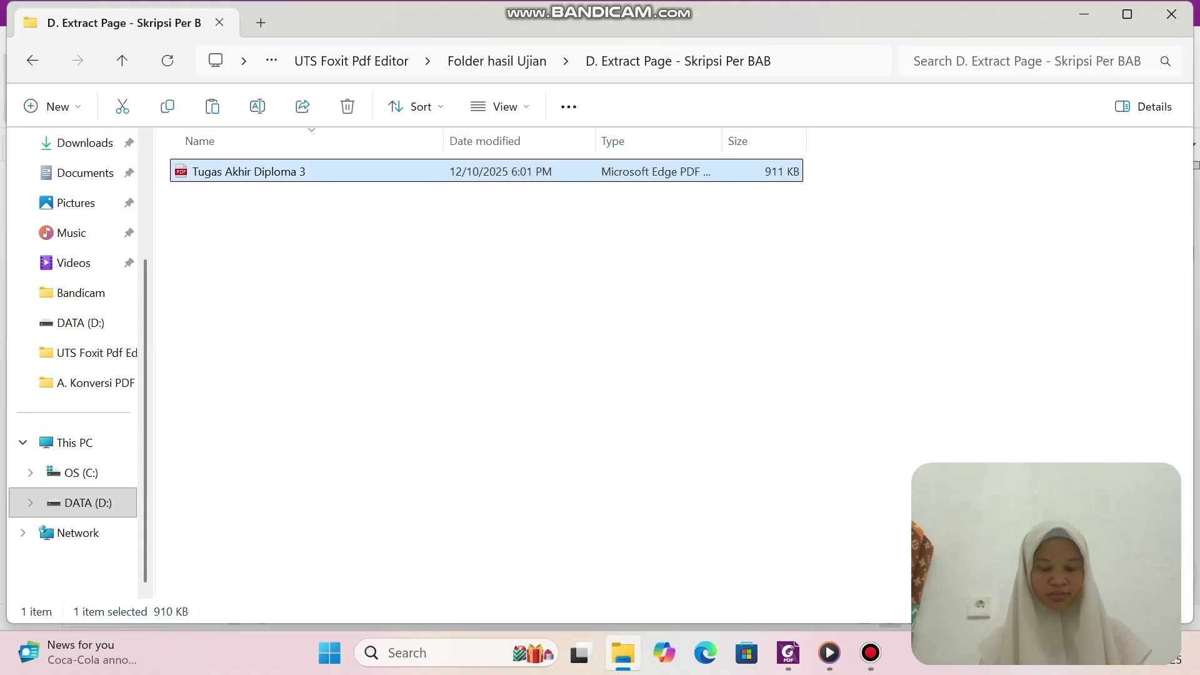
right_click(275, 171)
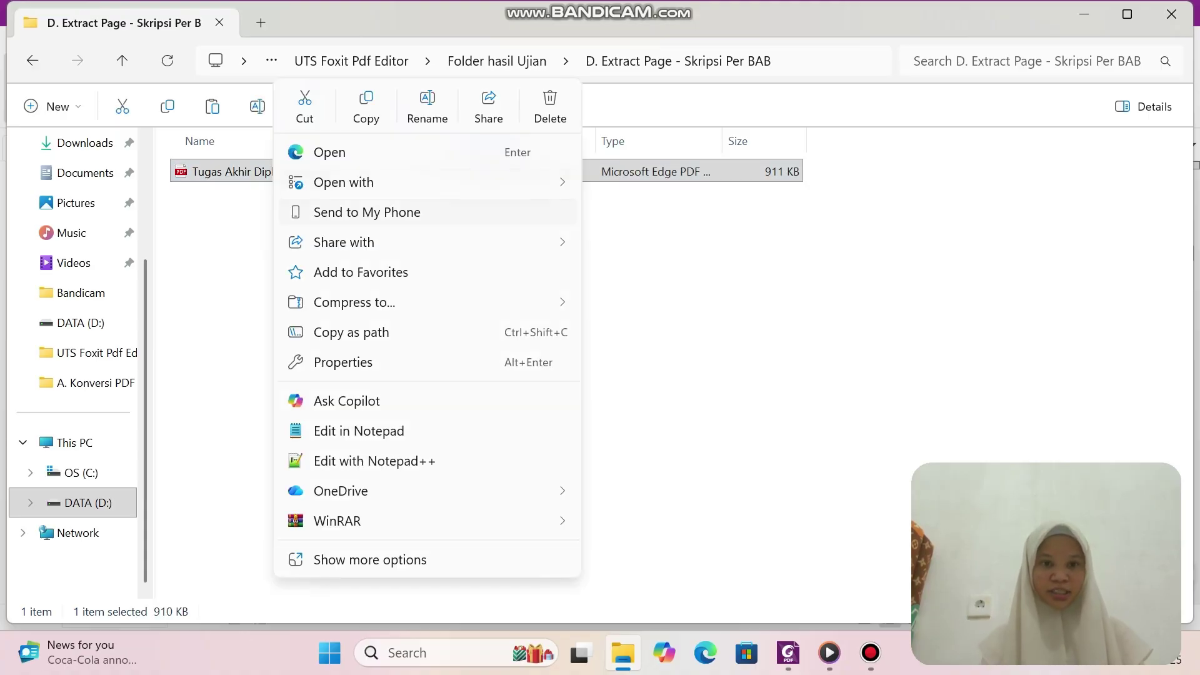
mouse_move(438, 182)
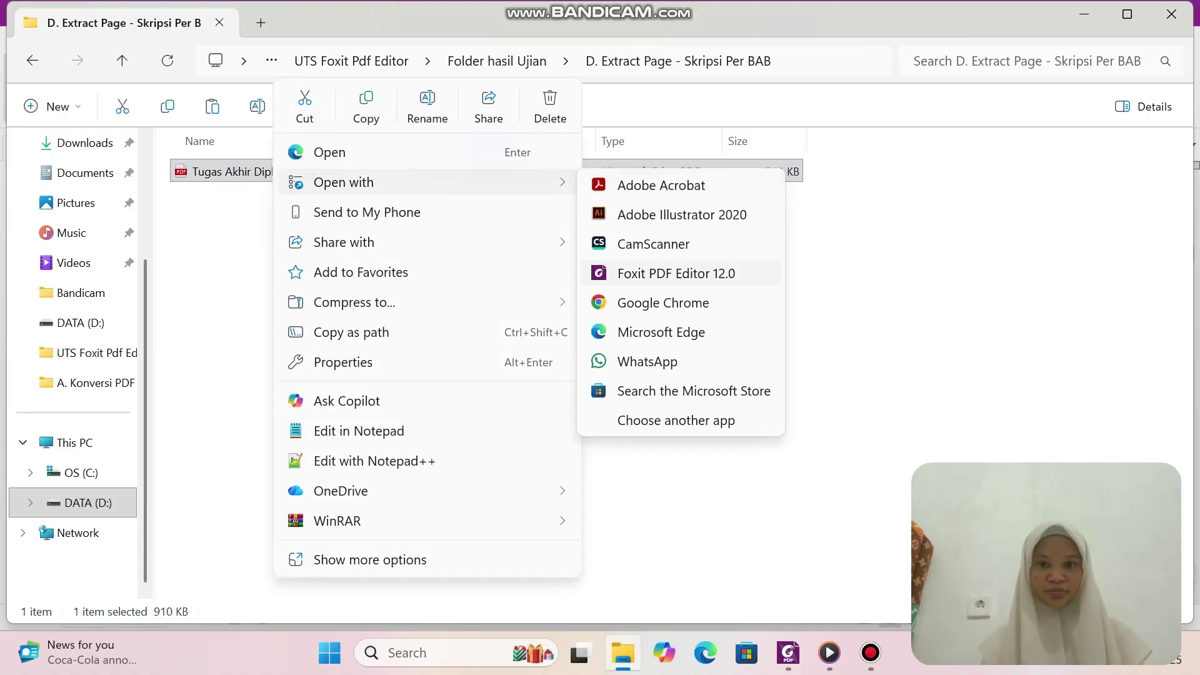
Open the copied thesis in Foxit PDF Editor 12.0 and scroll the thumbnails up to page 1.
click(677, 274)
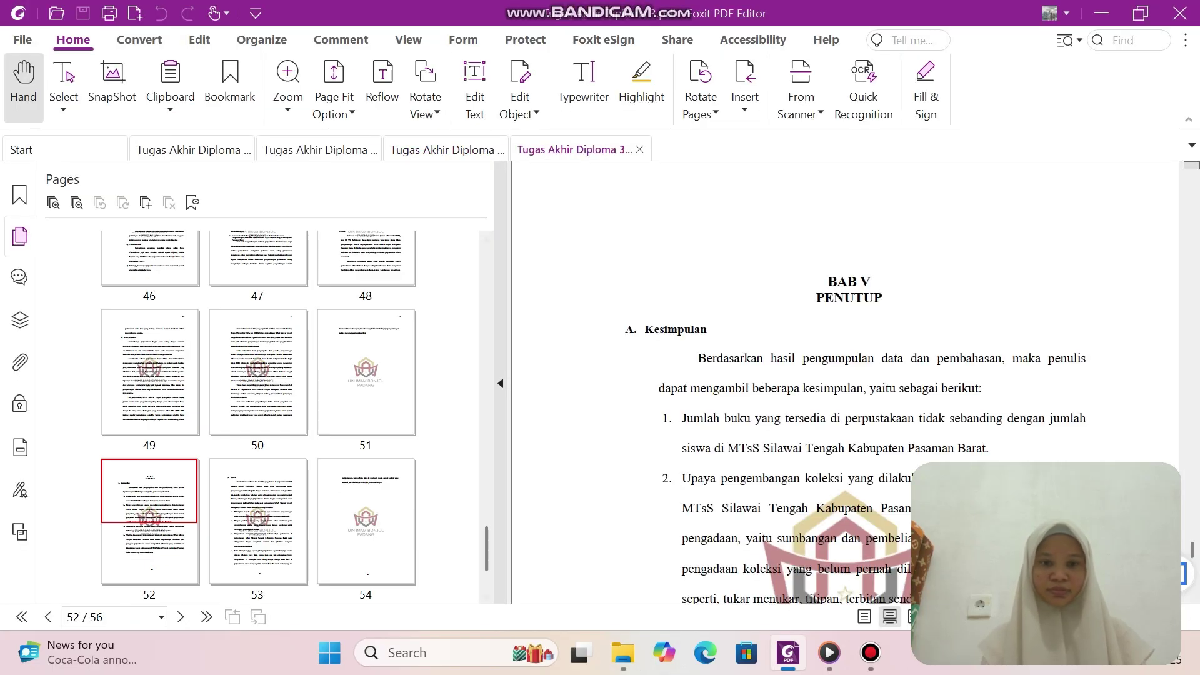
scroll(258, 417, up, 10)
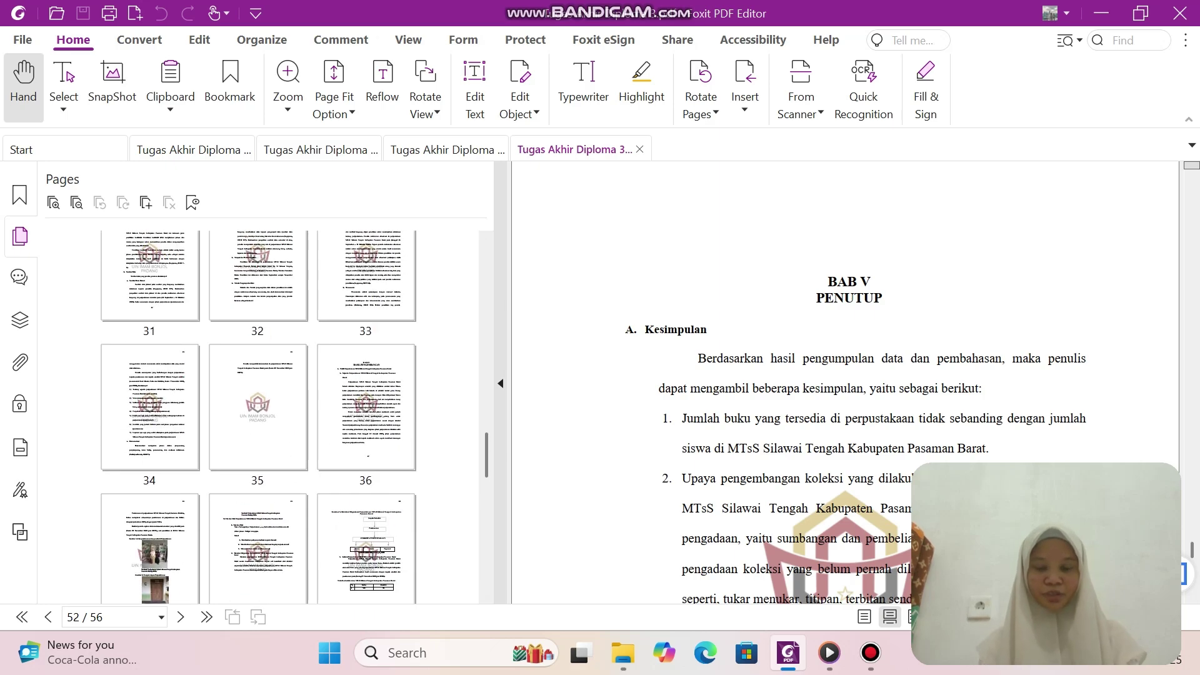
scroll(258, 417, up, 2)
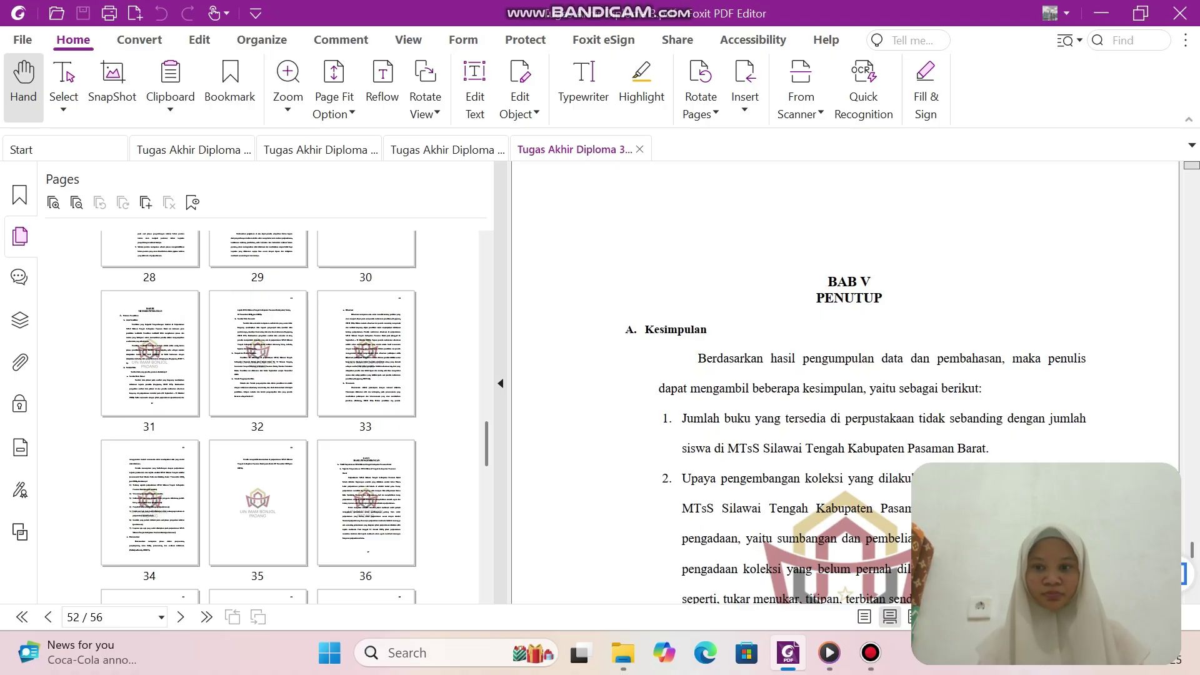
scroll(258, 417, up, 15)
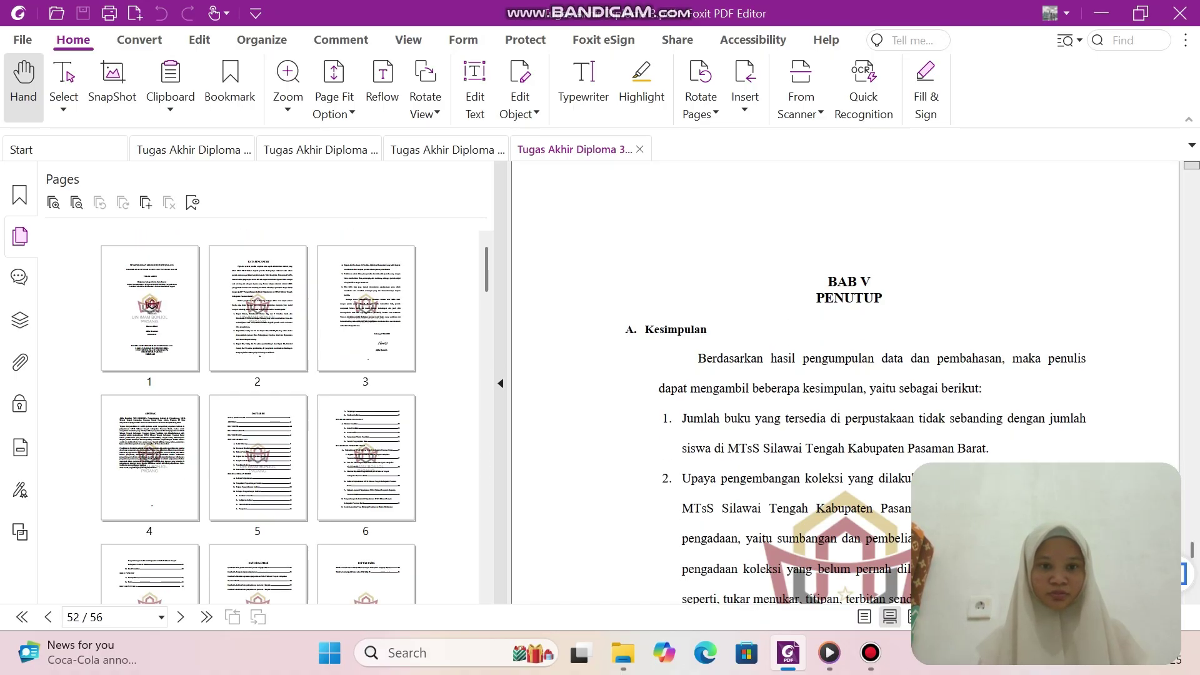
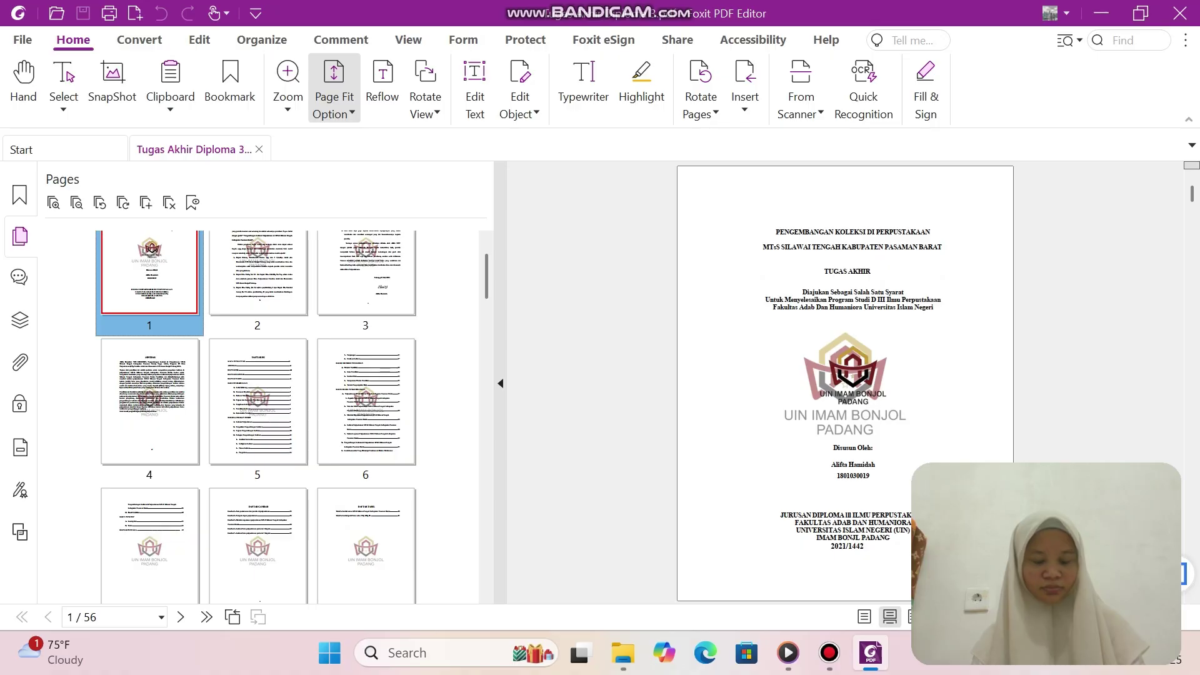
Extend the thumbnail selection to thesis pages 1–9 and open their page context menu.
key(shift+Right)
key(shift+Right)
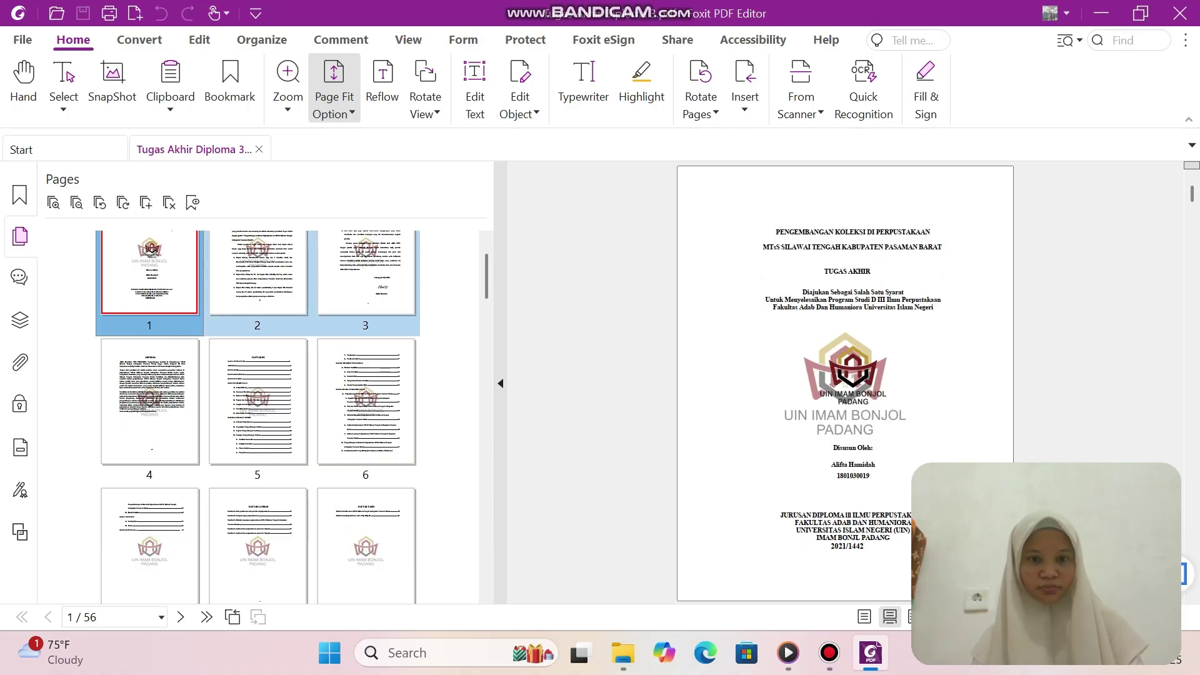
key(shift+Right)
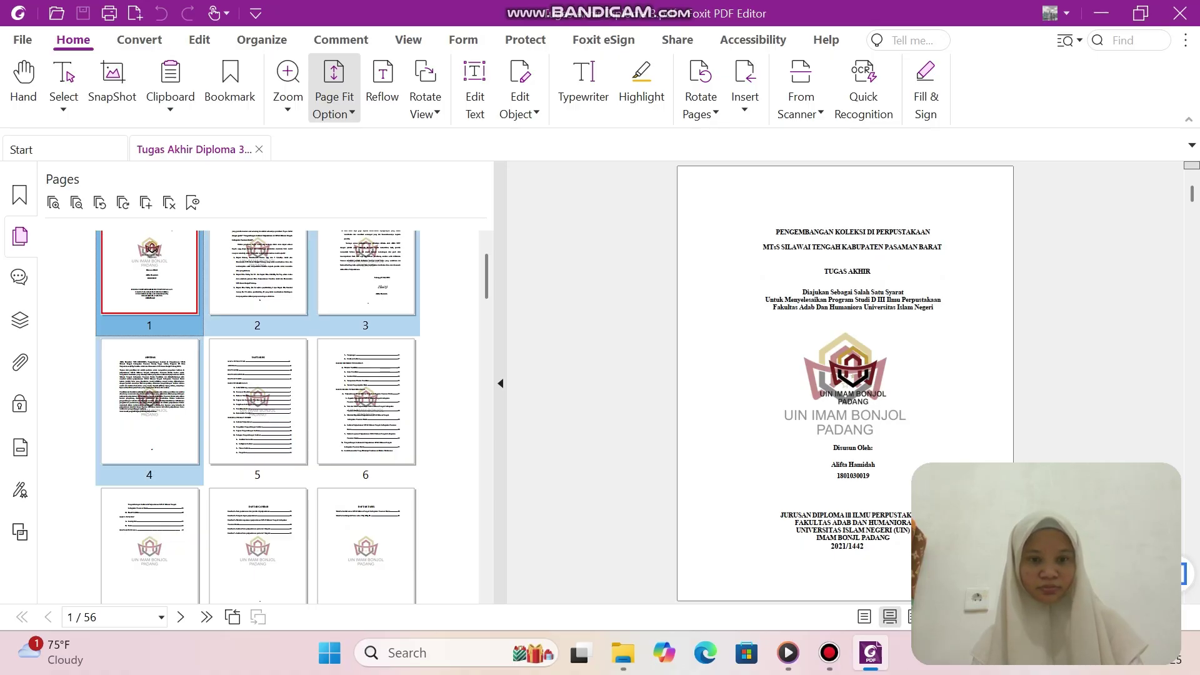
key(shift+Right)
key(shift+Right)
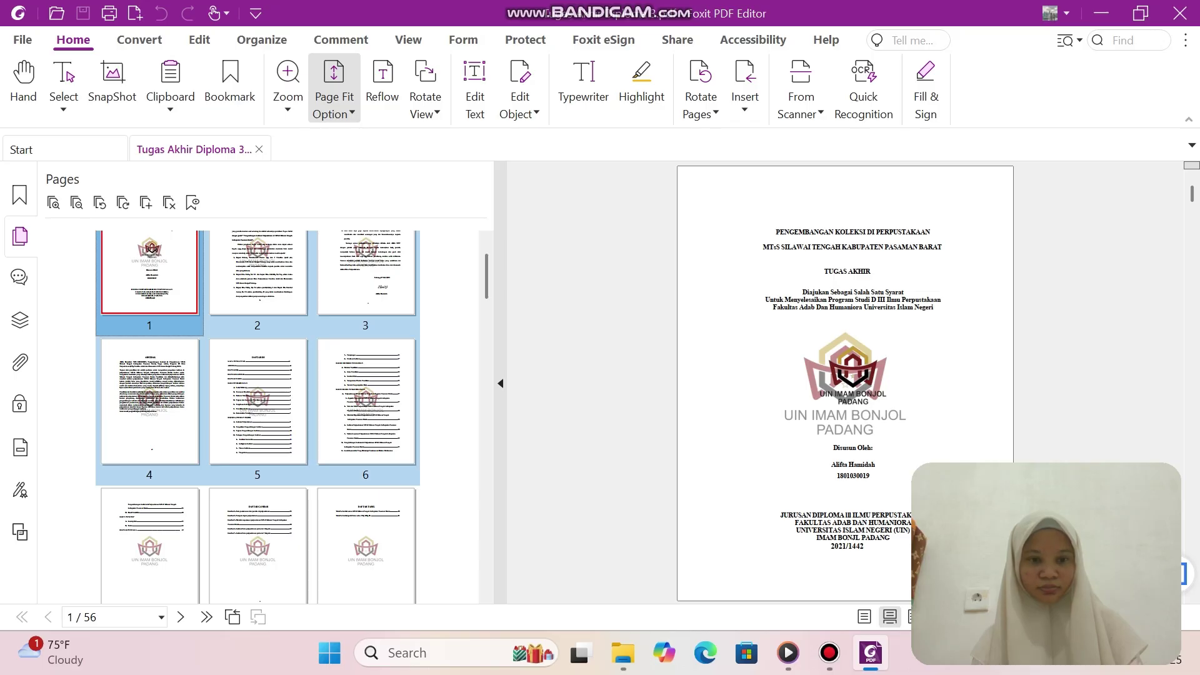
key(shift+Right)
key(shift+Right)
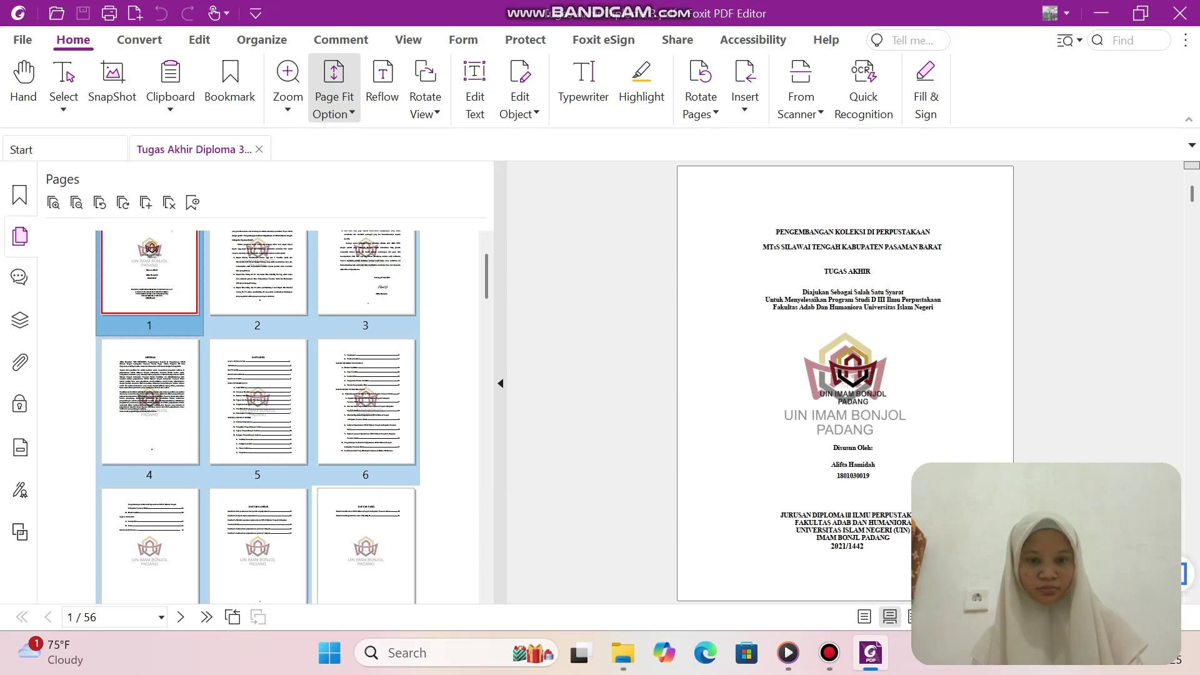
key(shift+Right)
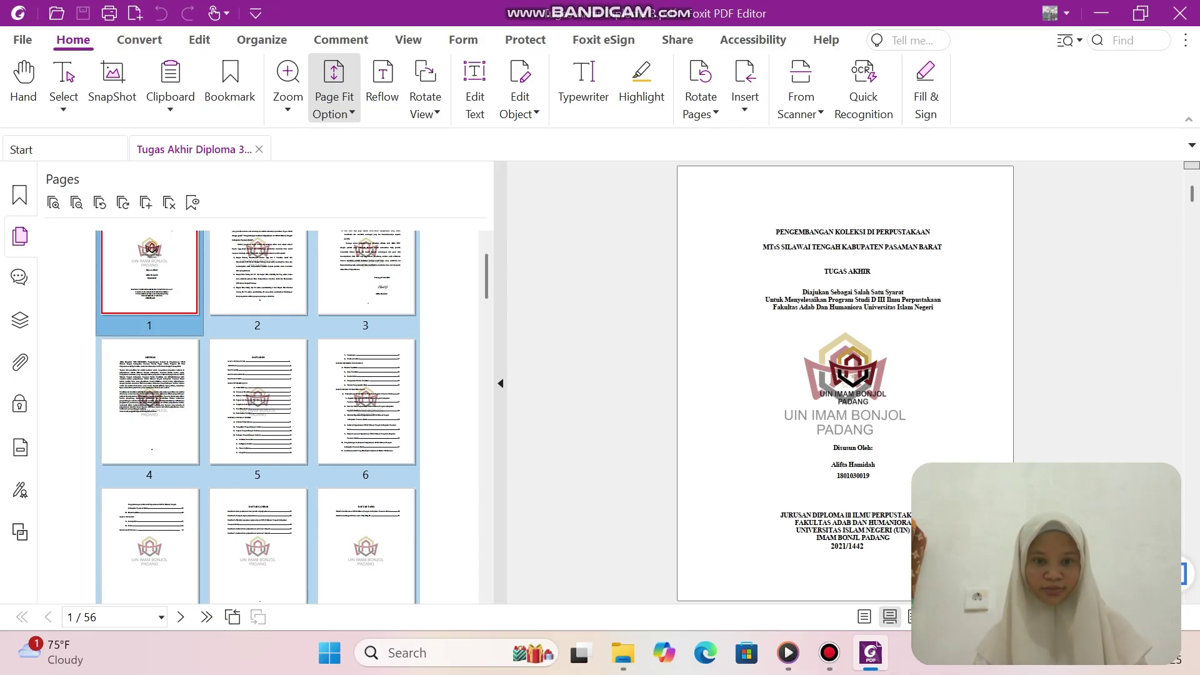
key(shift+F10)
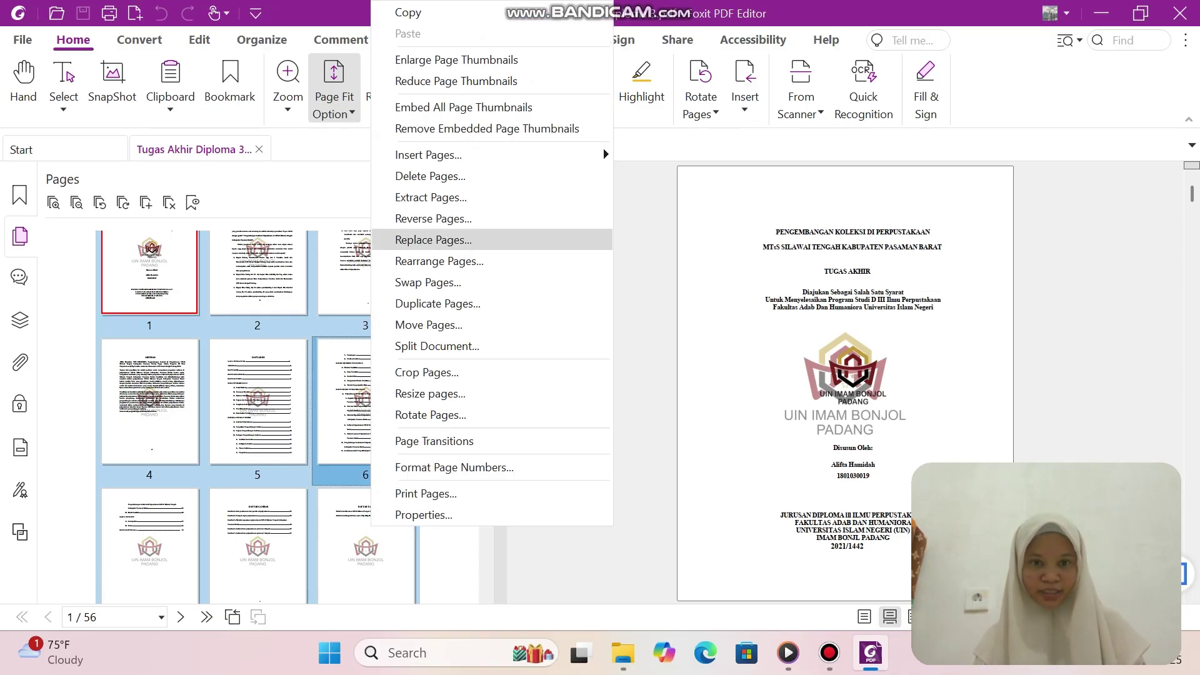
Extract pages 1–9 as one new PDF and choose the D. Extract Page - Skripsi Per BAB folder.
key(Return)
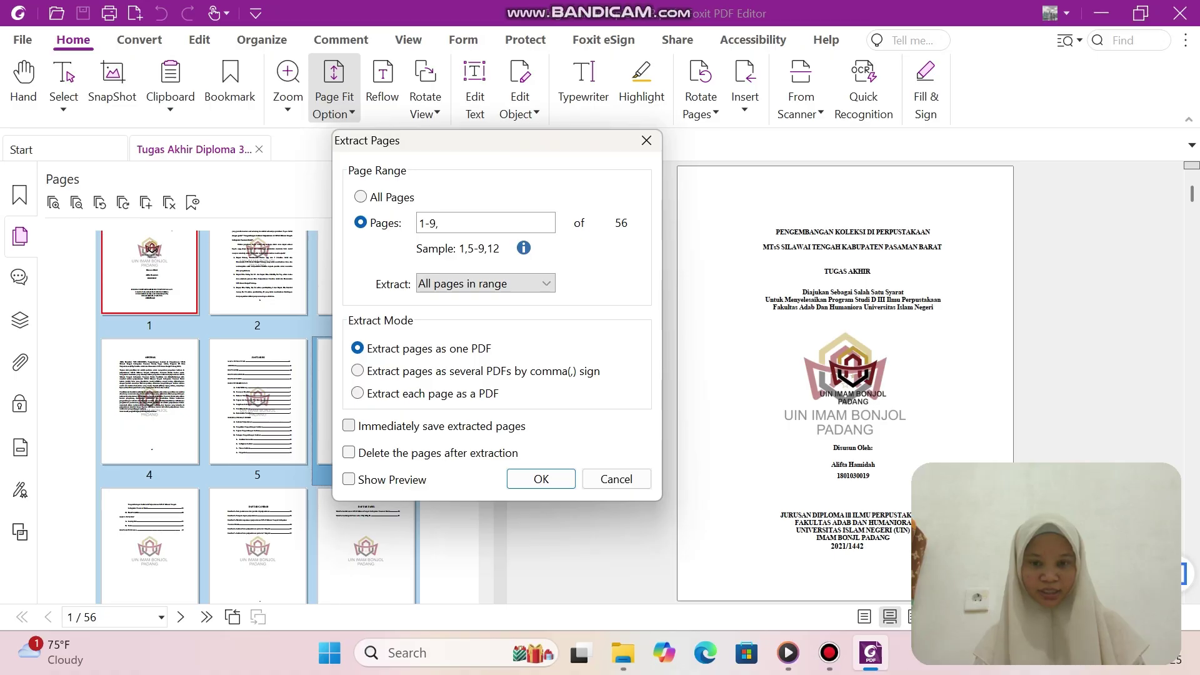
key(Return)
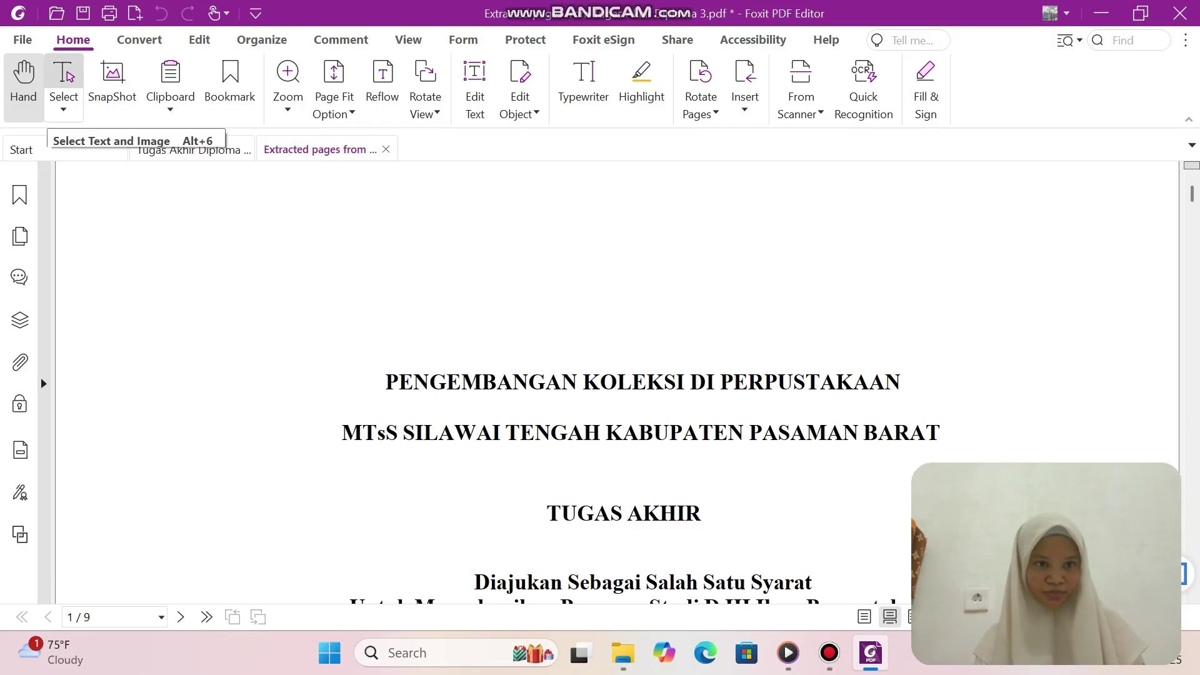
click(22, 40)
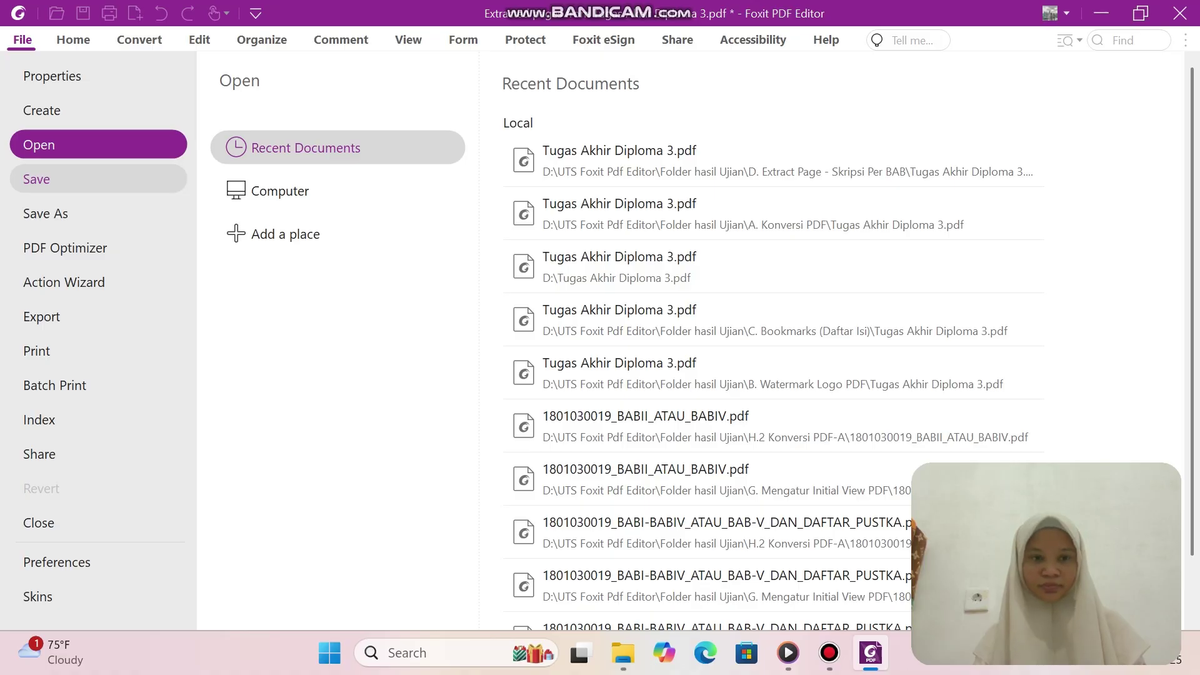
click(36, 179)
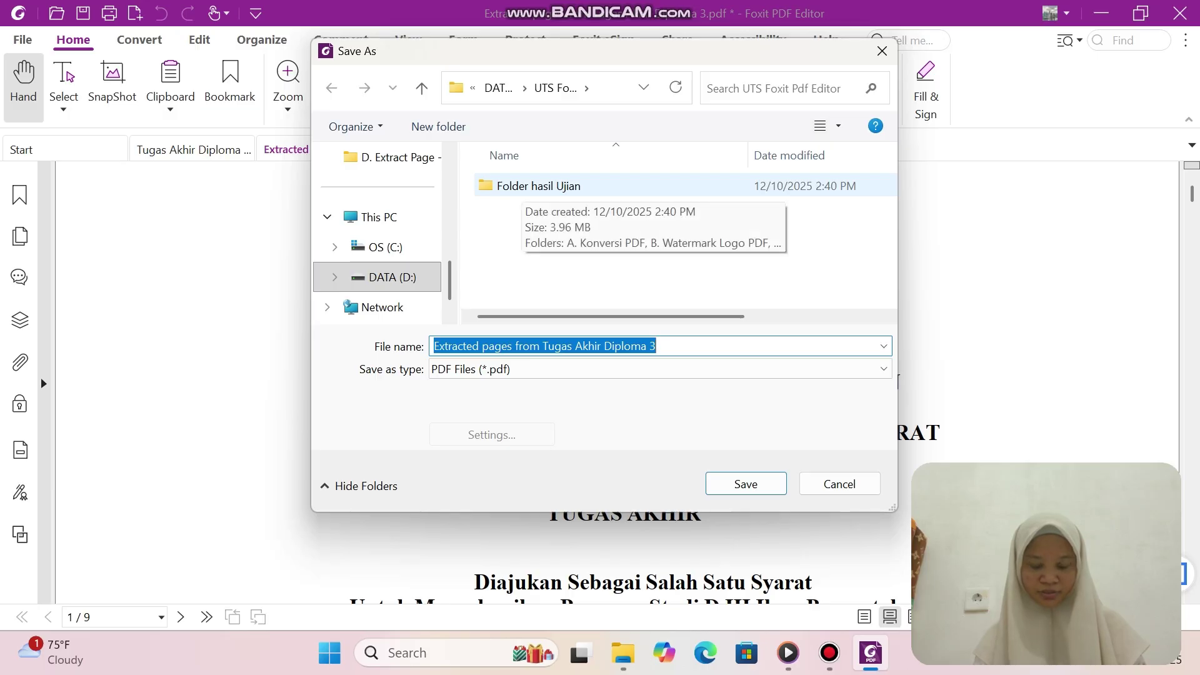
double_click(518, 187)
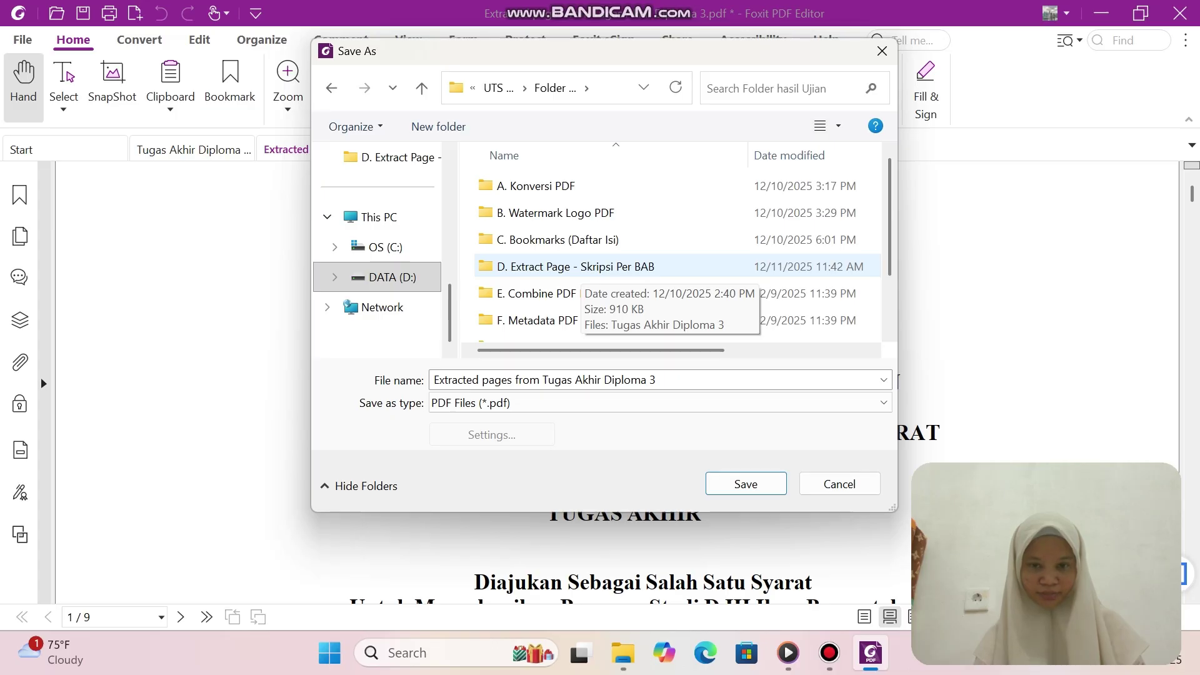
click(571, 268)
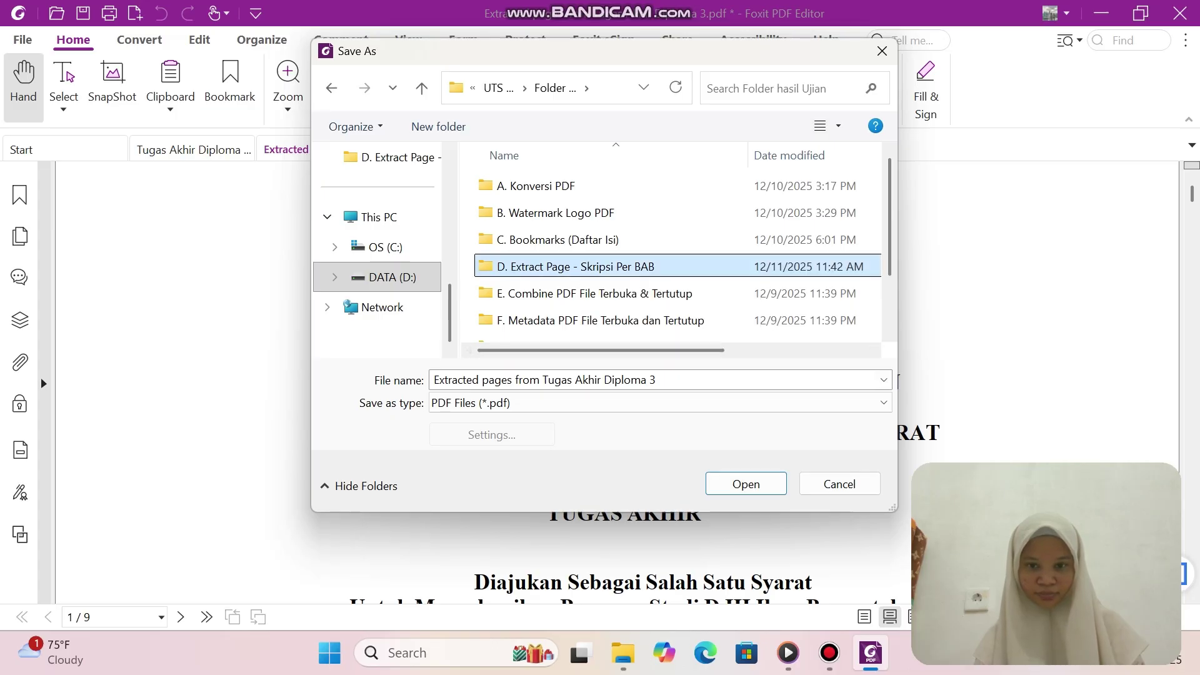
Save the extract as 'HALAMAN SAMPUL DAN HALAMAN AWAL' in the Extract Page folder.
click(897, 380)
key(BackSpace)
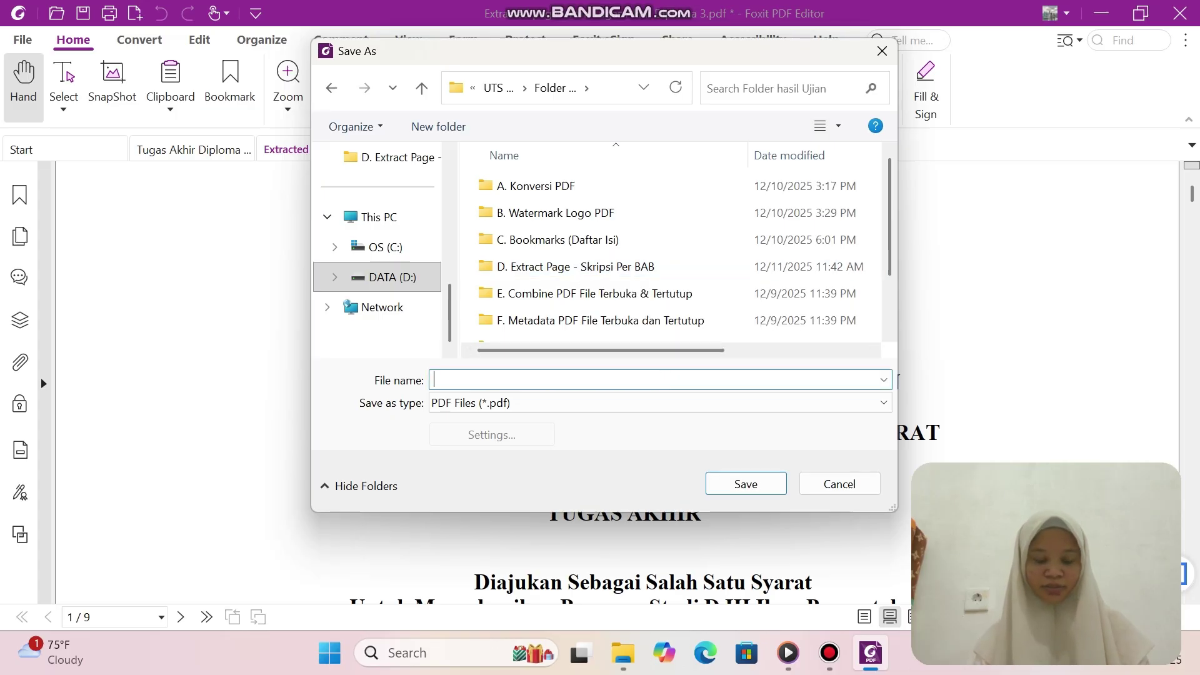
key(shift+Tab)
key(Down)
key(Up)
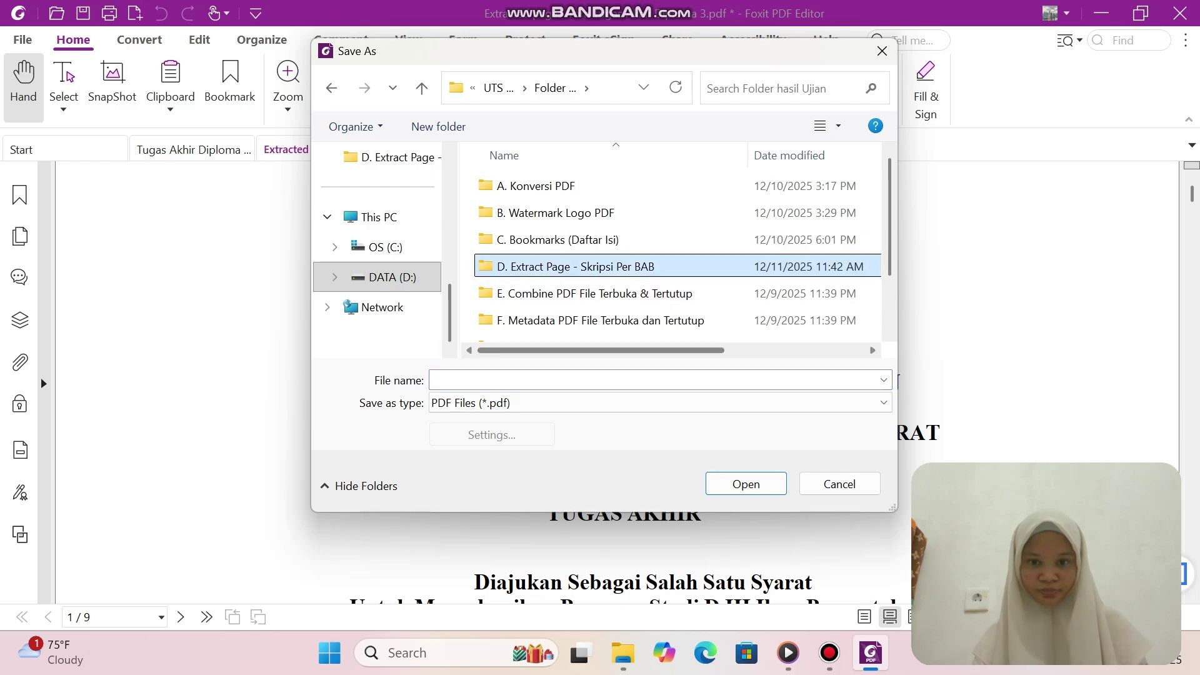
key(Down)
key(Down)
key(Down)
key(Down)
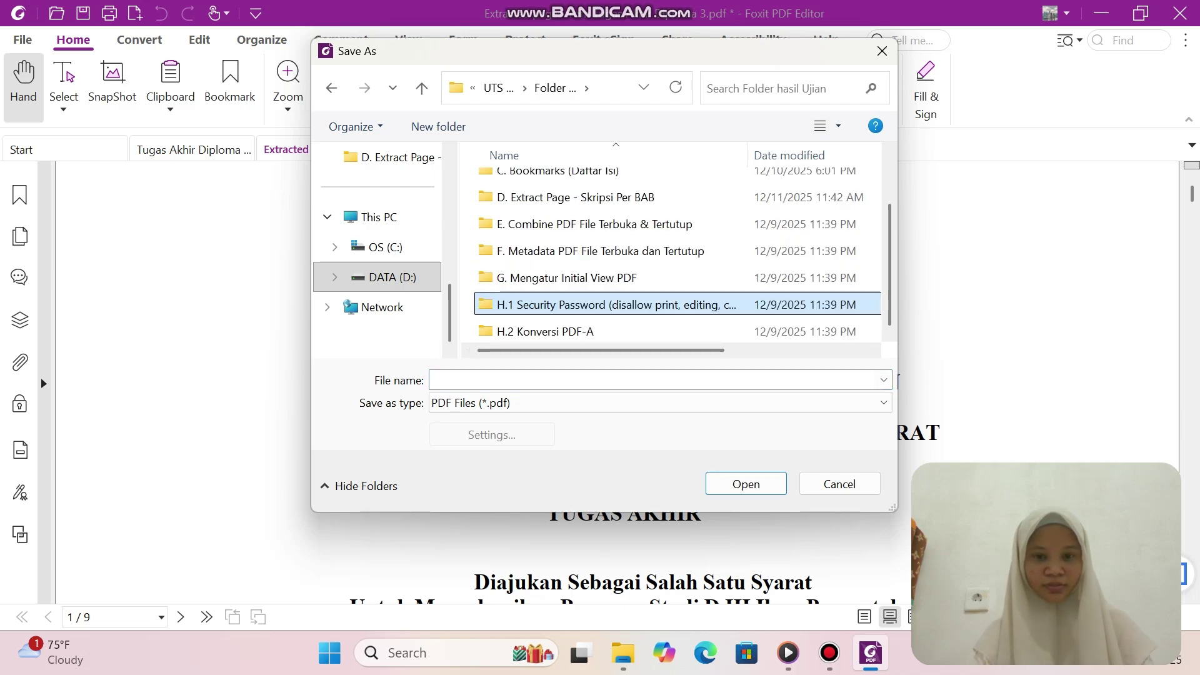
key(Tab)
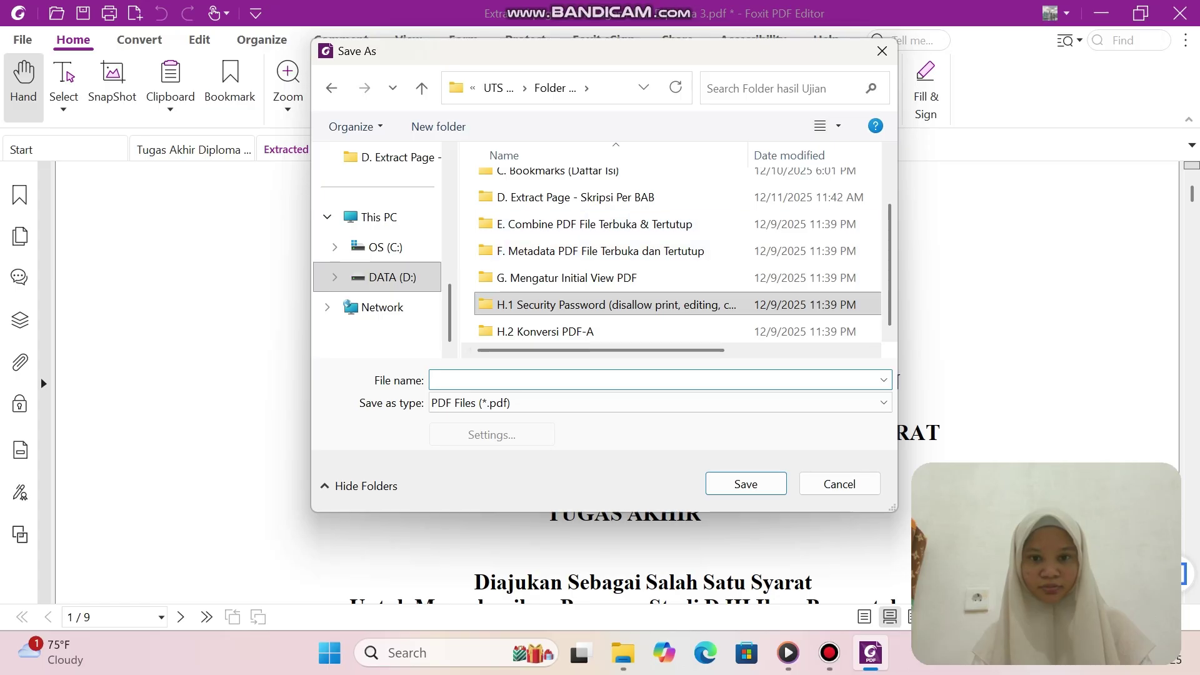
key(shift+Tab)
key(Up)
key(Up)
key(Up)
key(Up)
key(Tab)
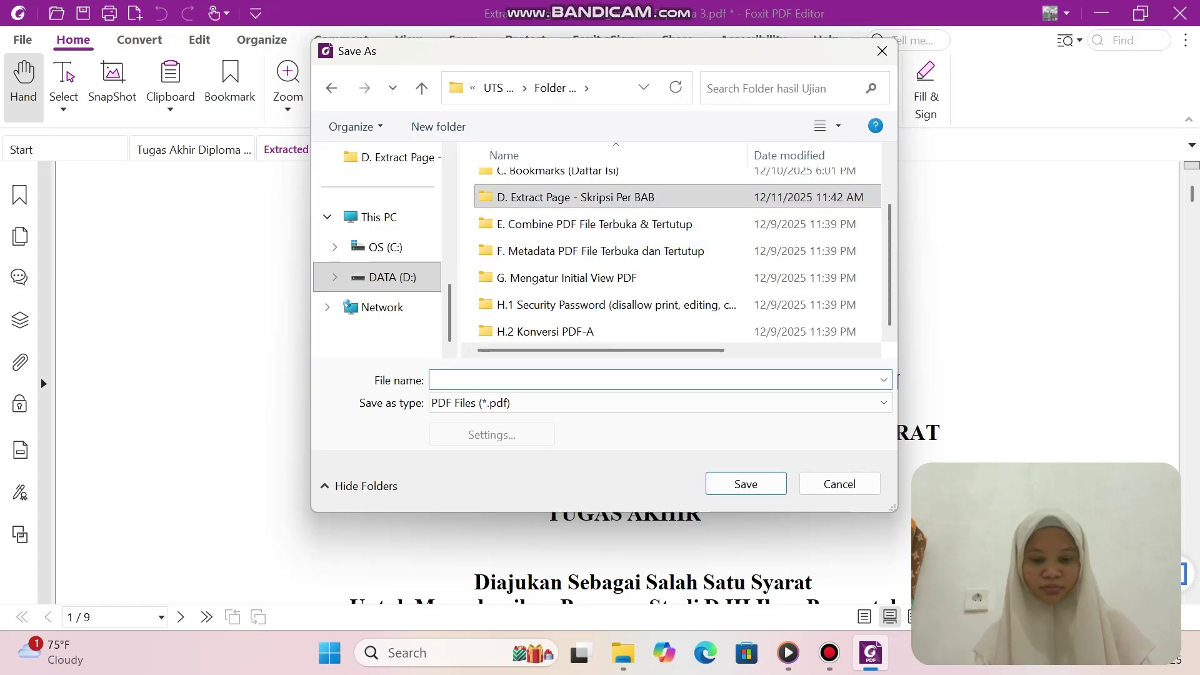
text(HALAMAN )
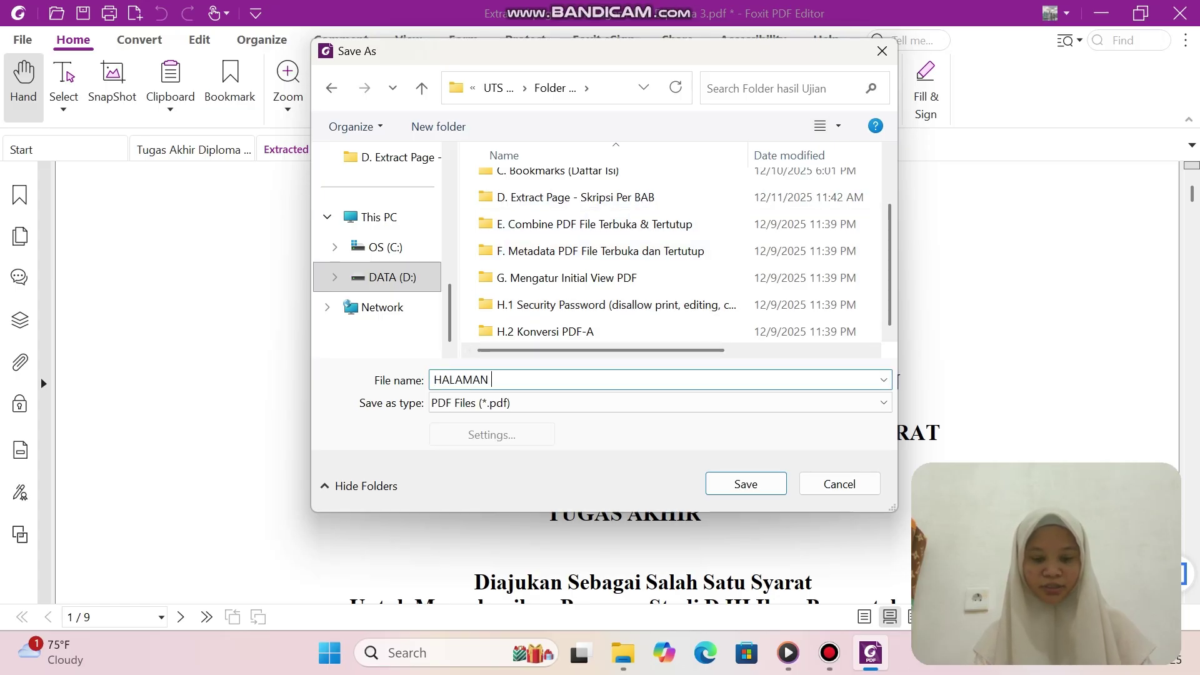
text(SAMPUL )
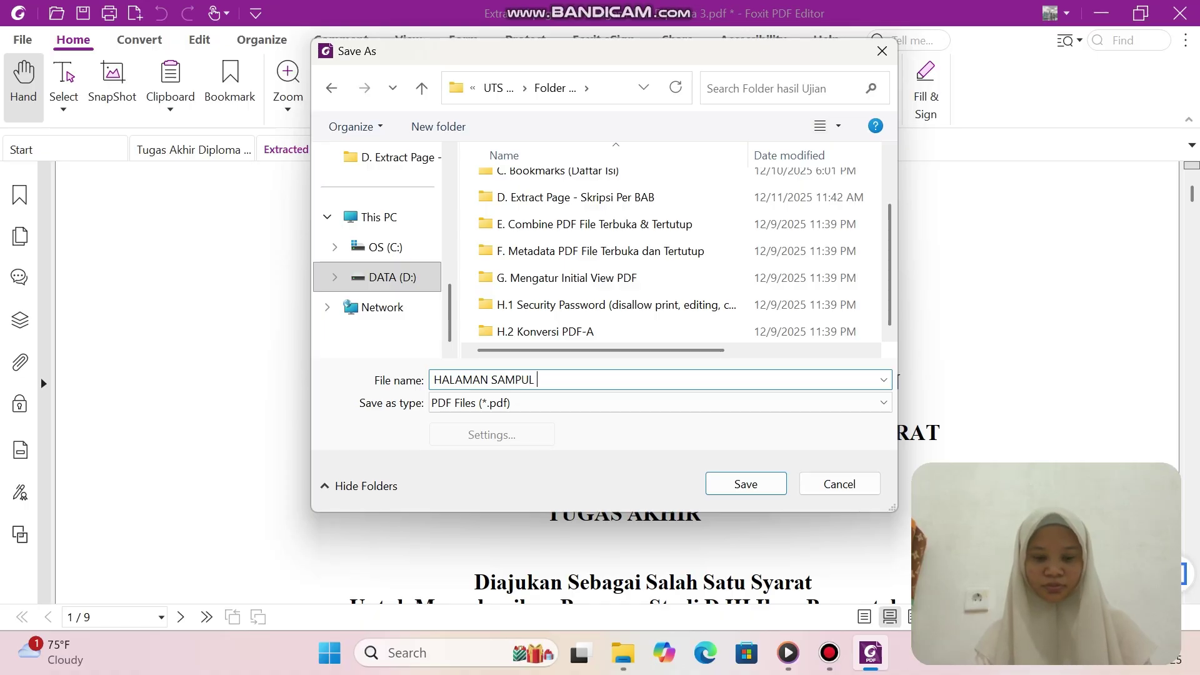
text(DAN )
text(HALAMA)
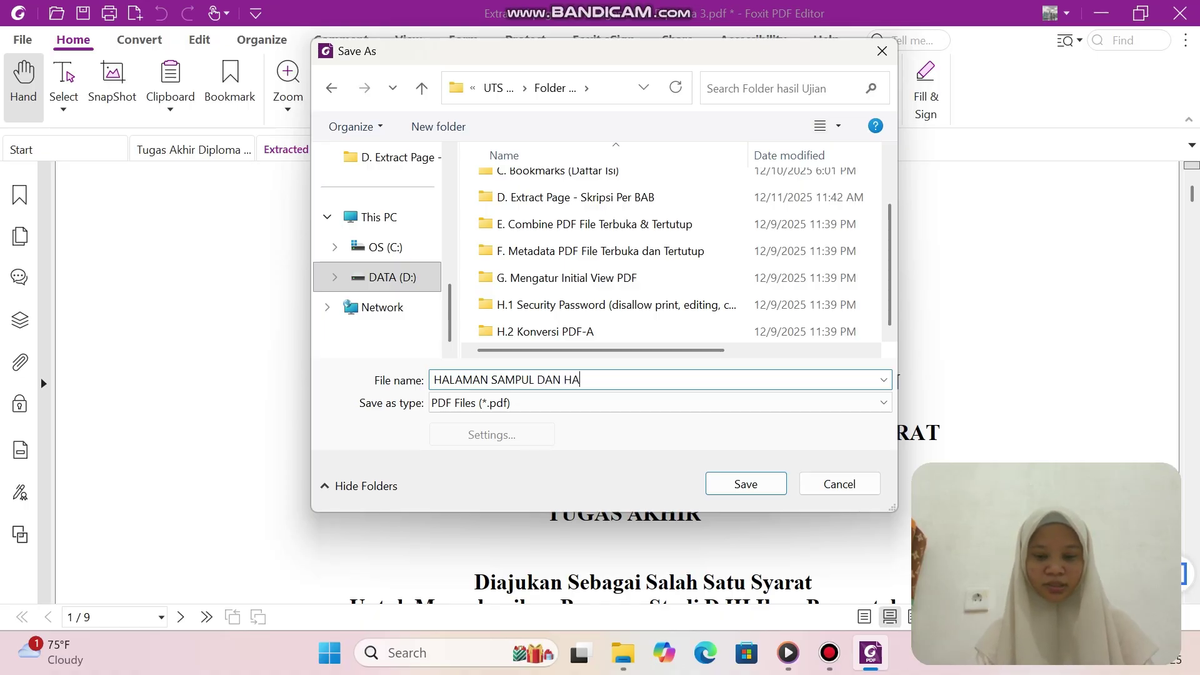
text(N AWAL)
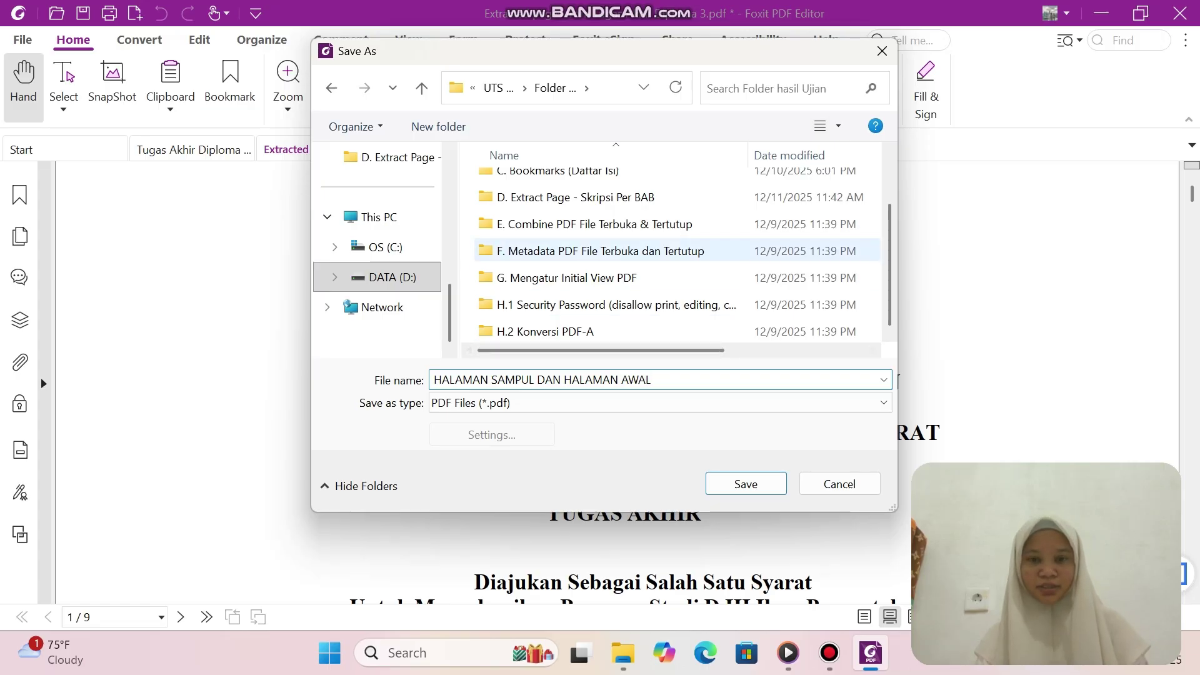
click(577, 197)
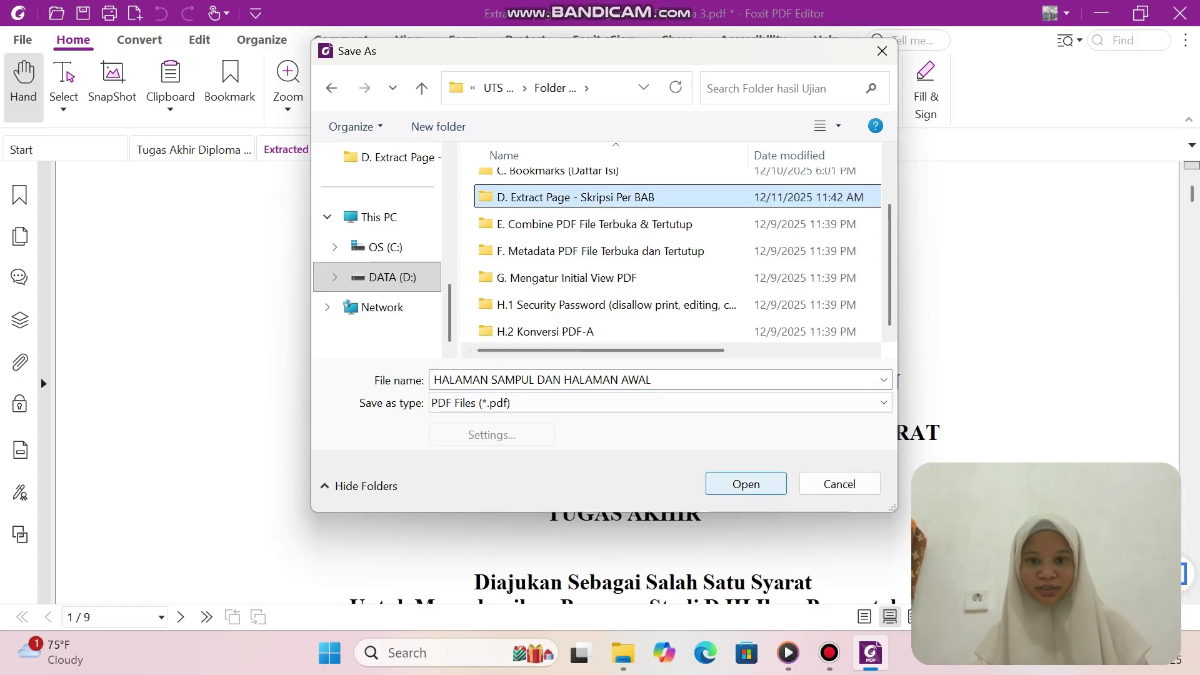
click(746, 485)
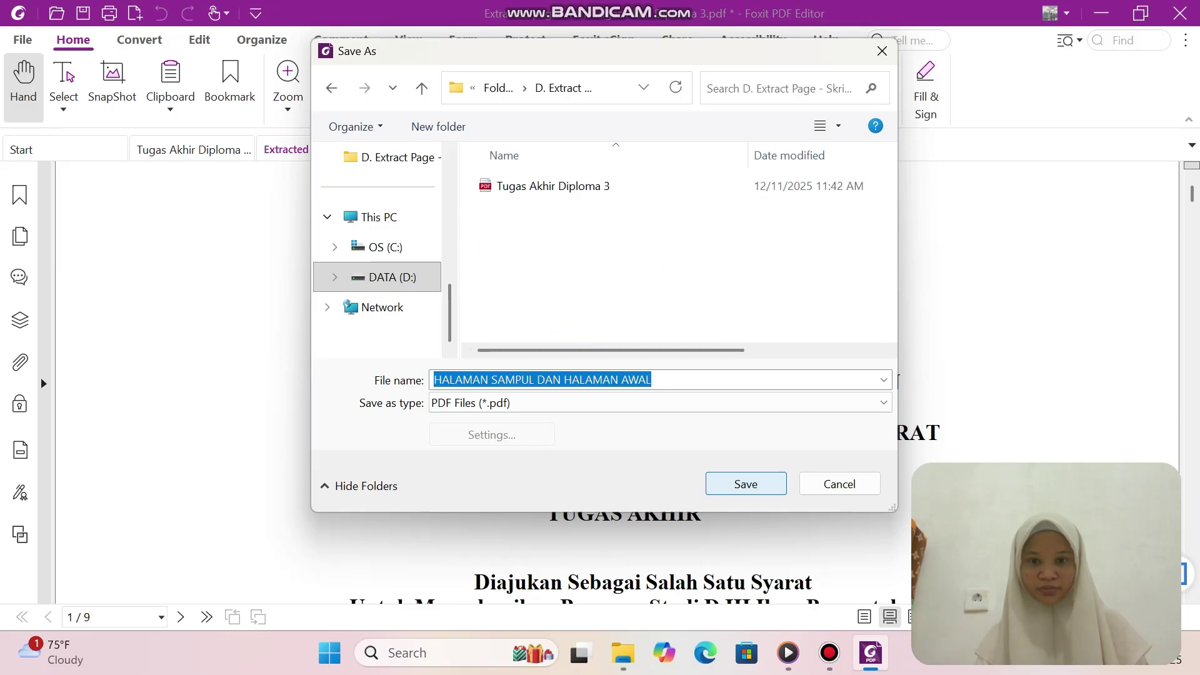
click(746, 484)
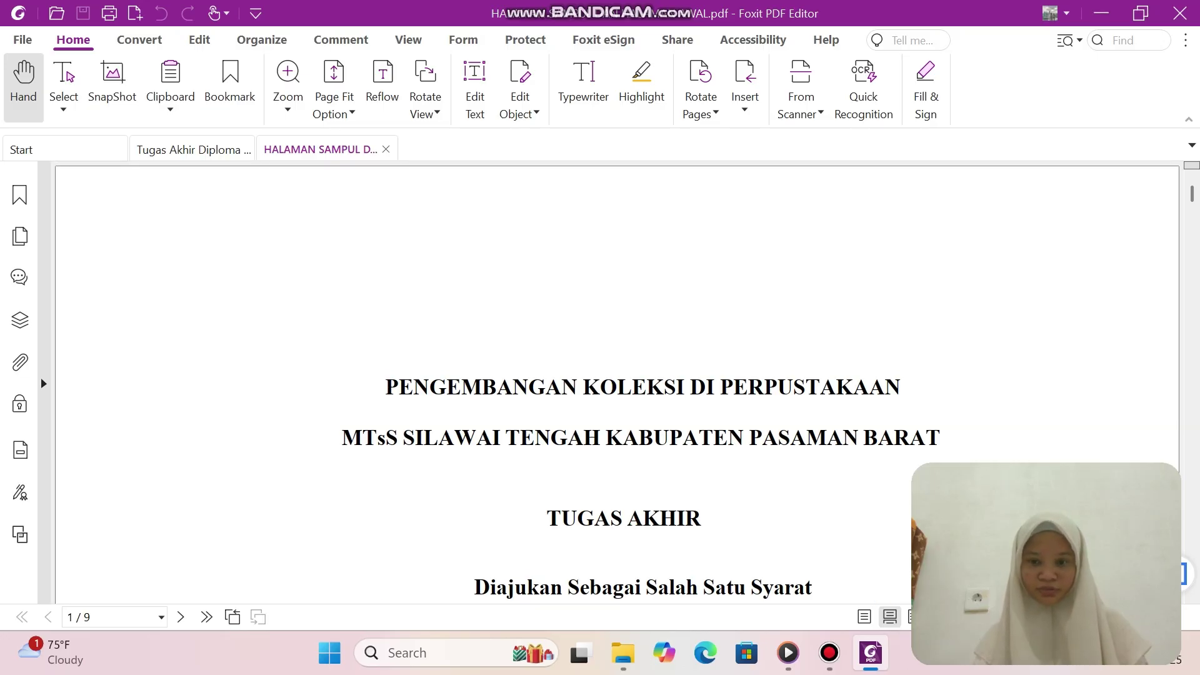
Look through the nine extracted page thumbnails, then go back to the Tugas Akhir Diploma 3 tab.
mouse_move(870, 653)
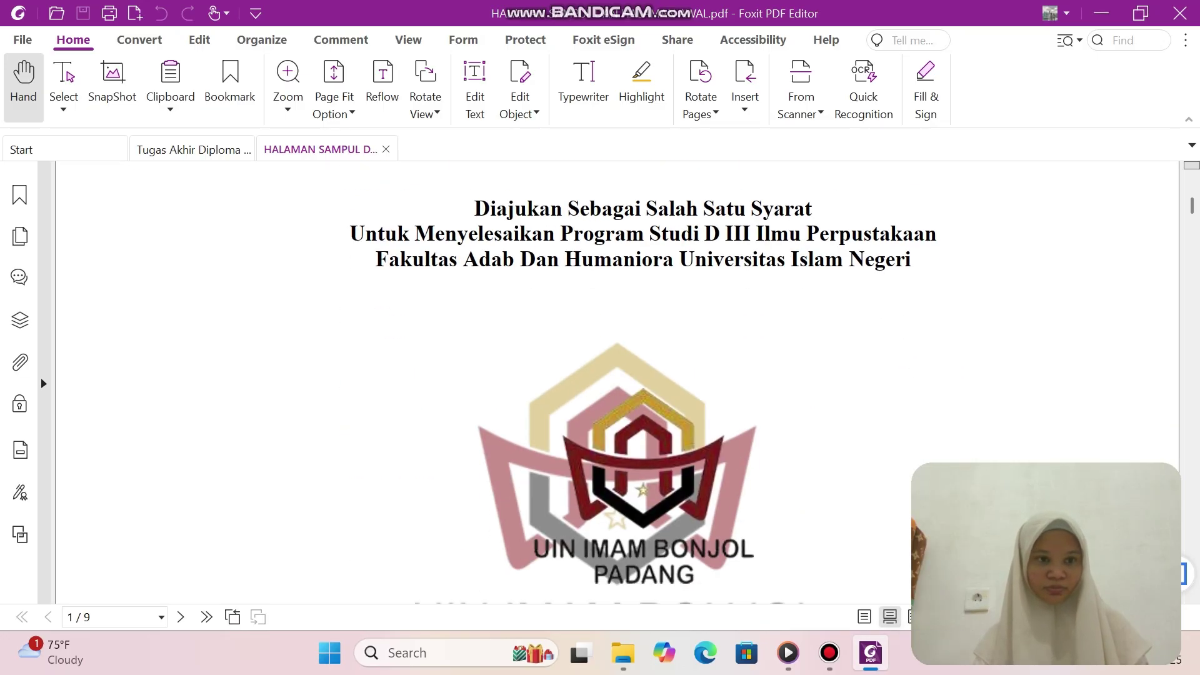
click(20, 236)
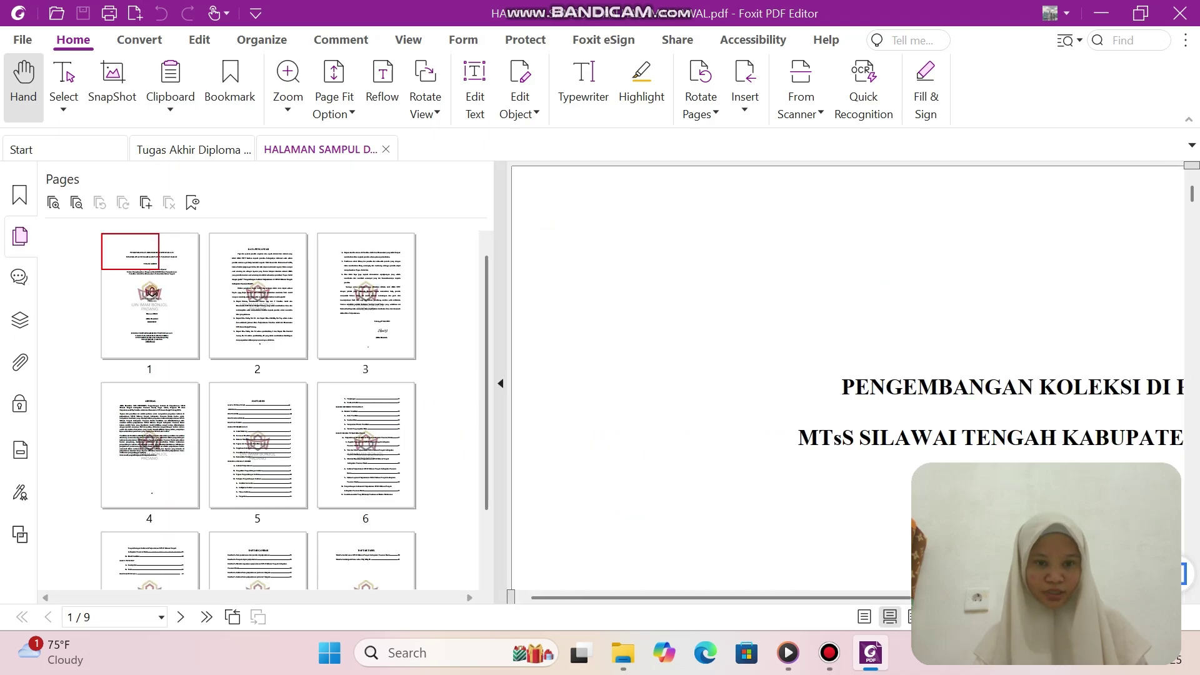
scroll(258, 410, down, 3)
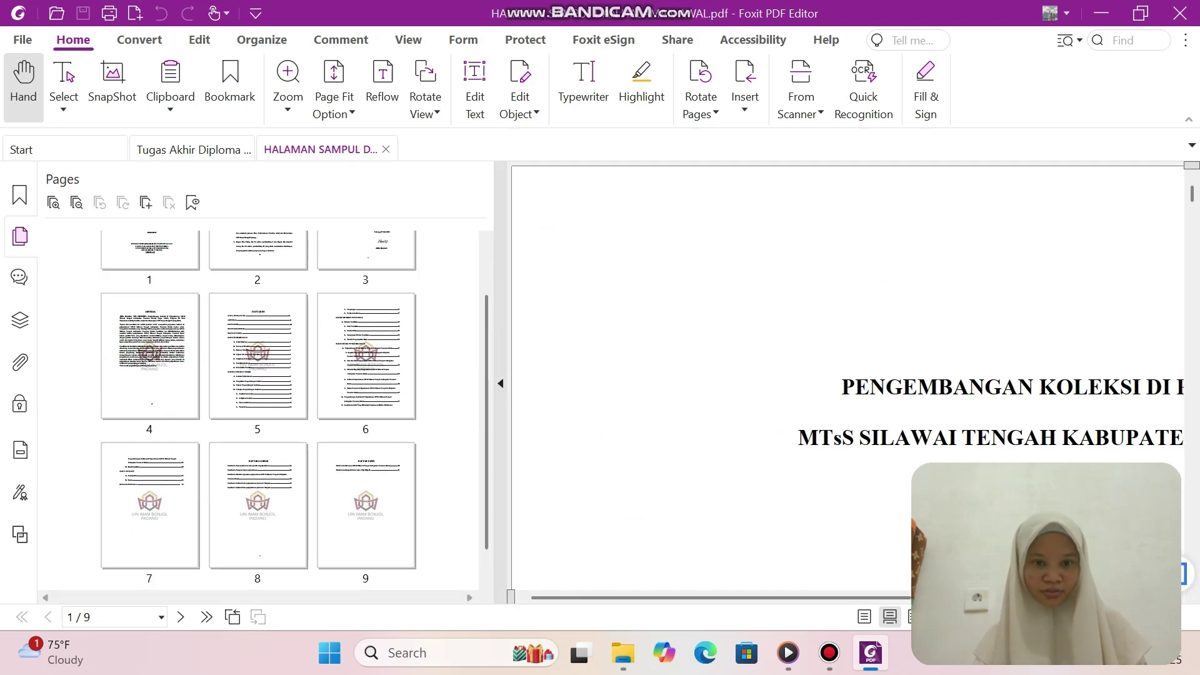
scroll(258, 410, up, 3)
scroll(259, 410, down, 3)
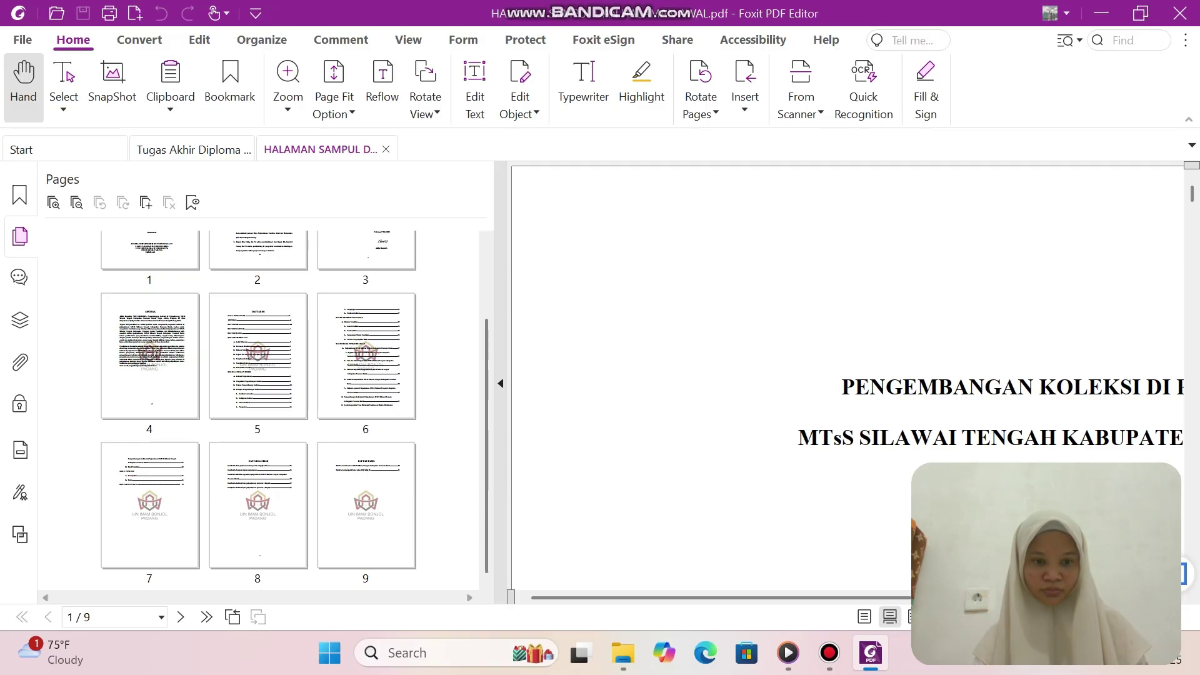
scroll(258, 410, up, 3)
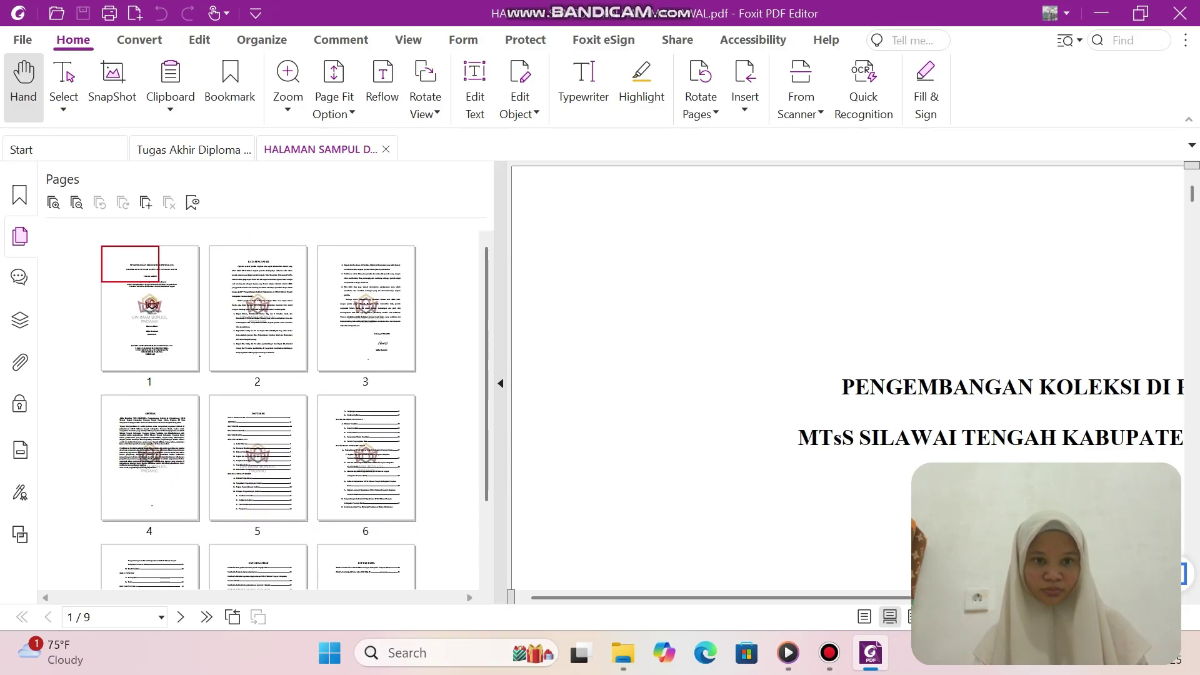
scroll(258, 410, down, 3)
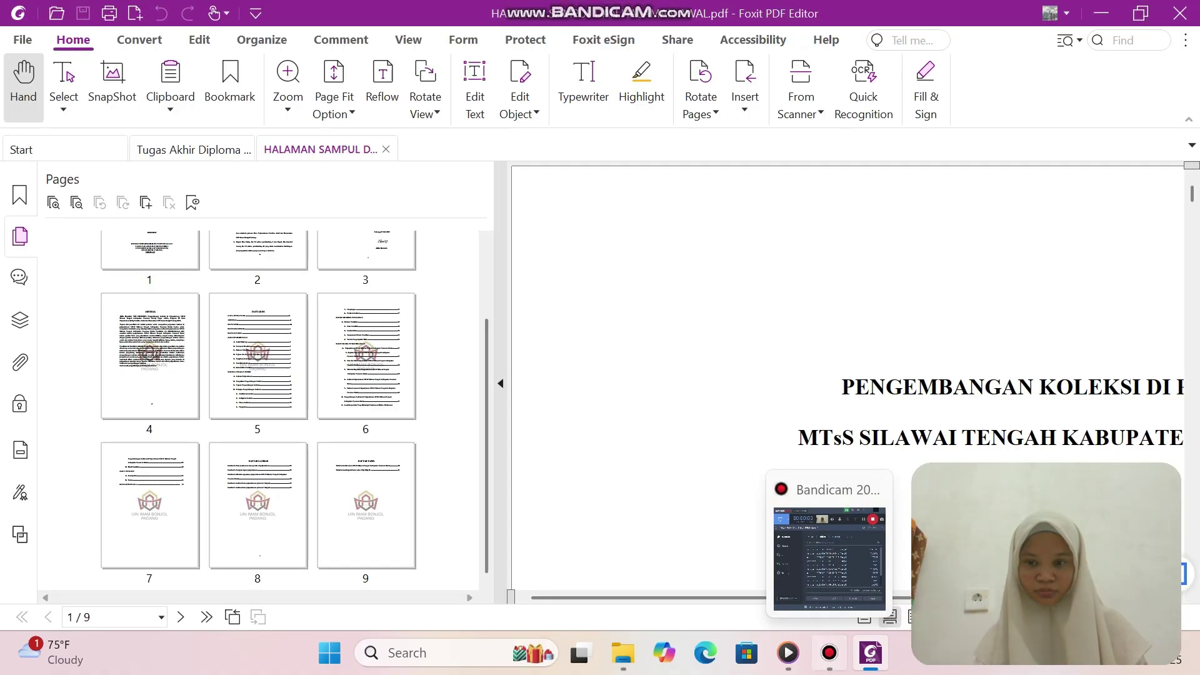
click(830, 652)
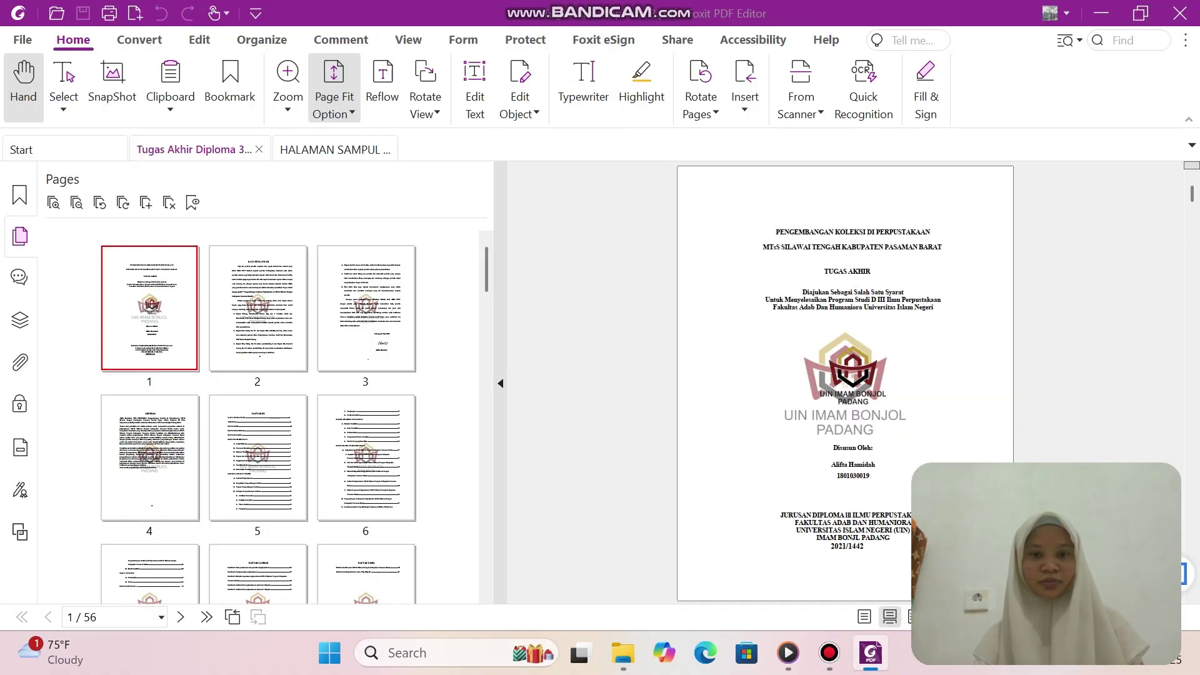
Select thesis pages 10–17, starting at BAB 1, and extract them into one new PDF.
scroll(257, 413, down, 5)
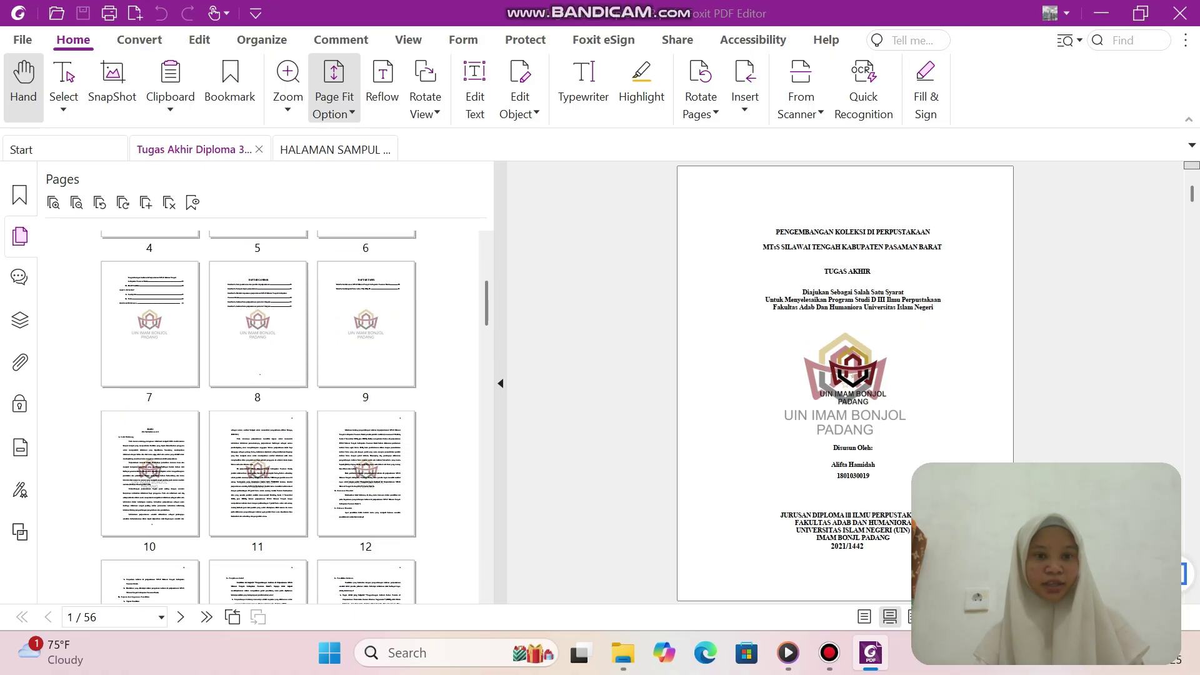
scroll(257, 413, down, 1)
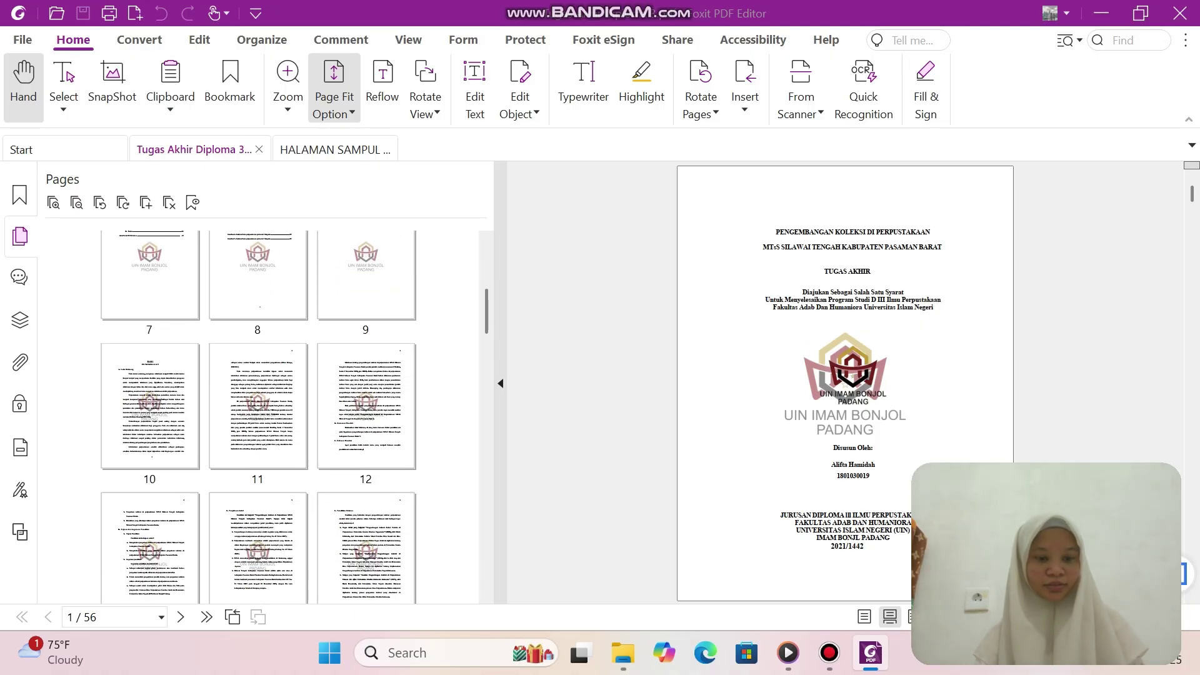
click(149, 405)
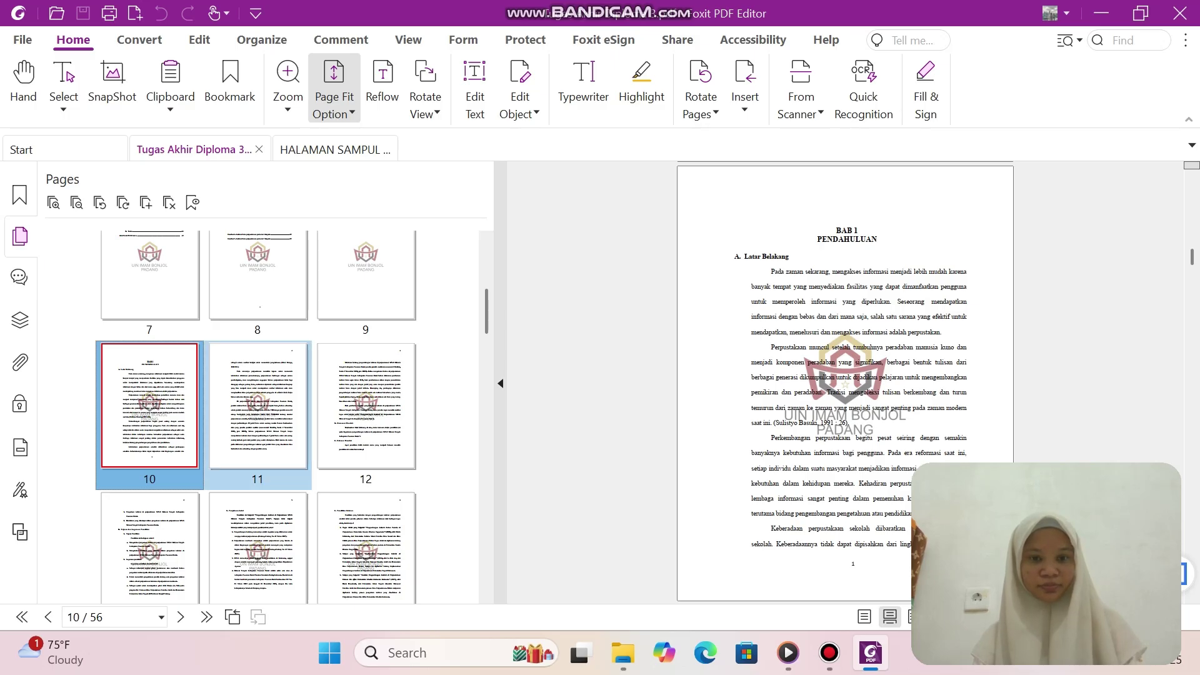
shift+click(365, 407)
ctrl+click(149, 548)
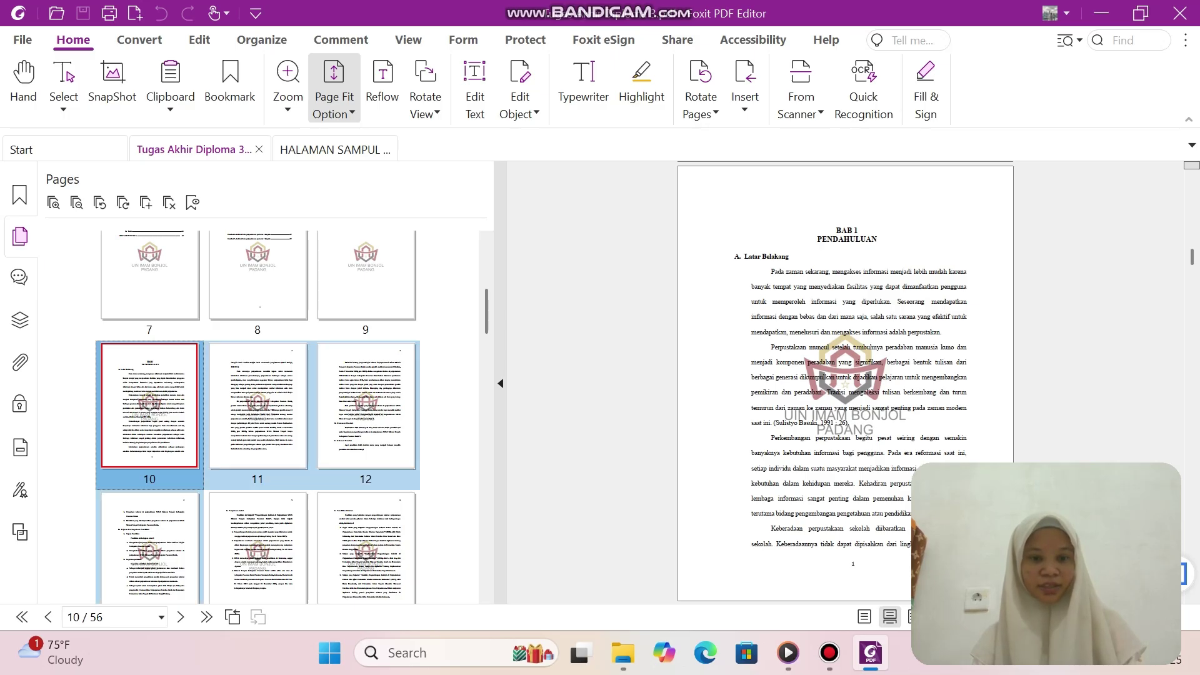
ctrl+click(257, 548)
ctrl+click(366, 549)
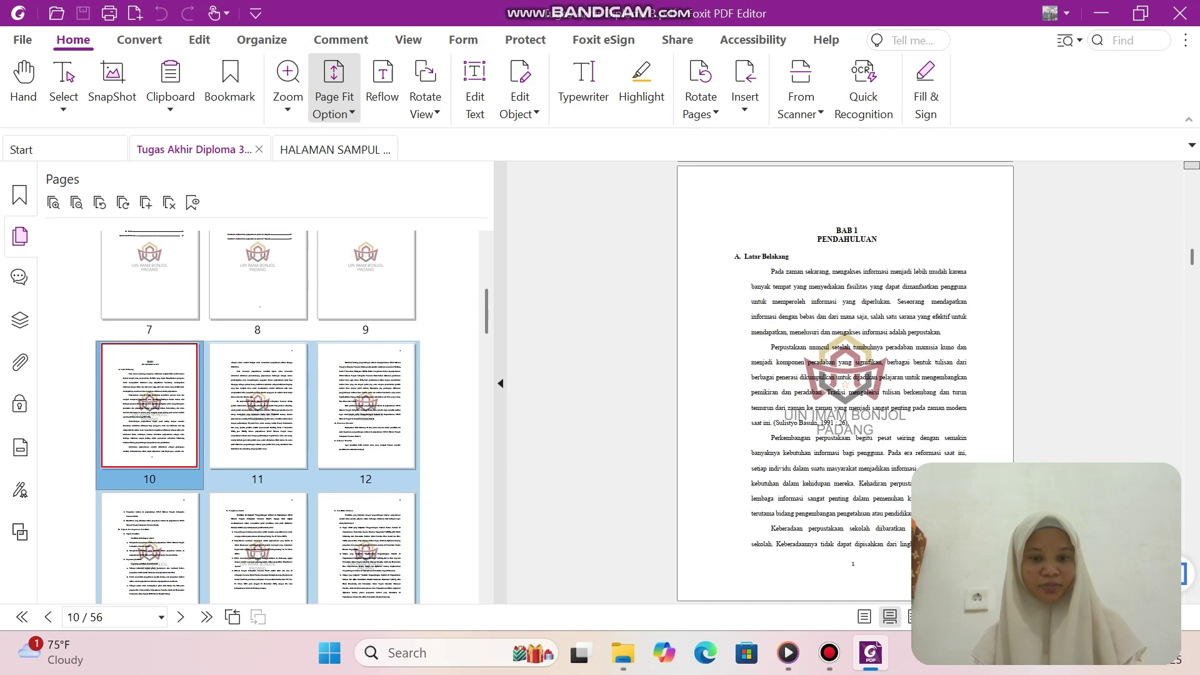
scroll(257, 417, down, 3)
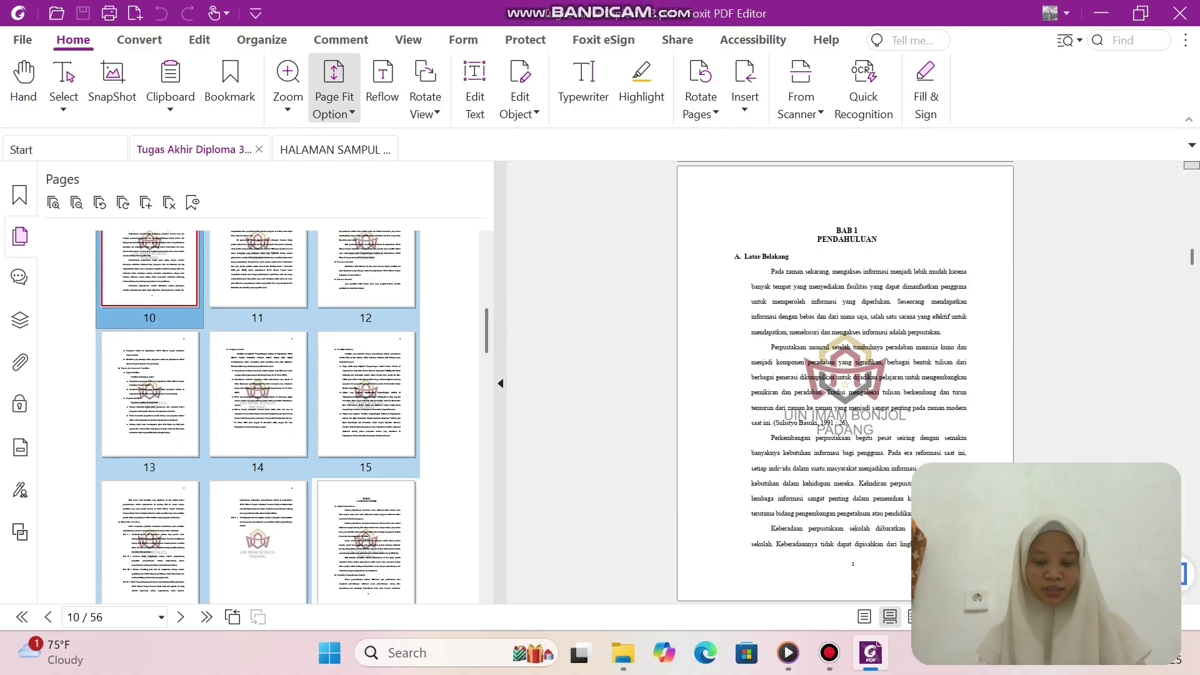
right_click(377, 406)
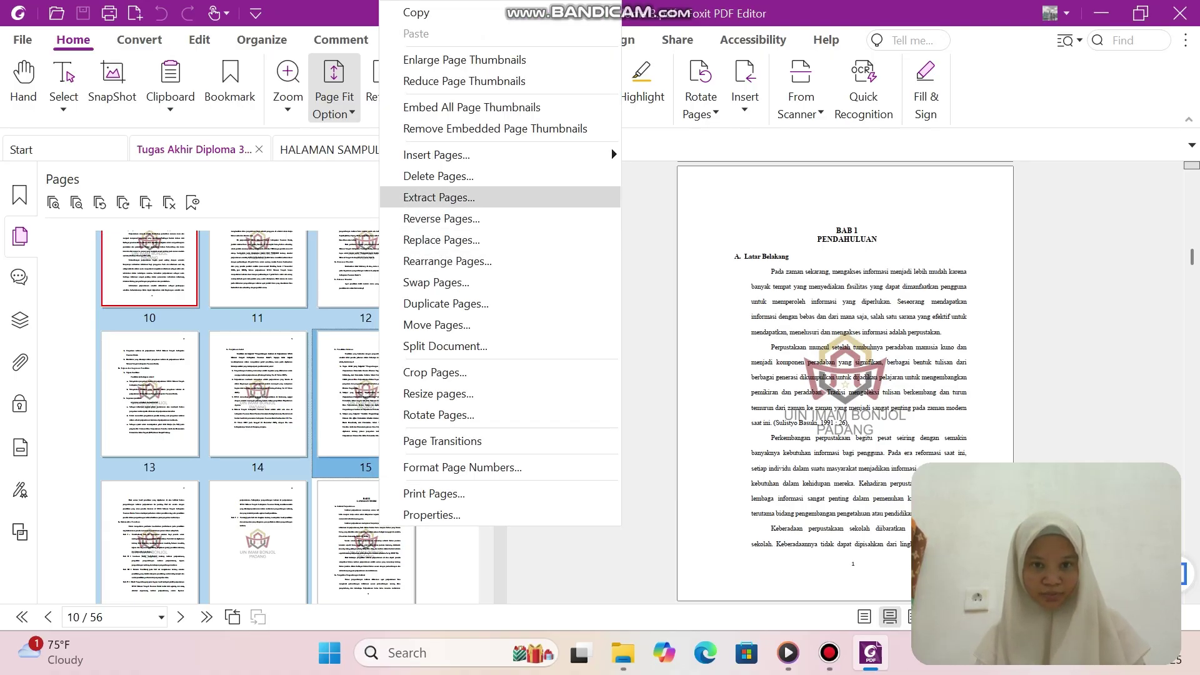
click(438, 197)
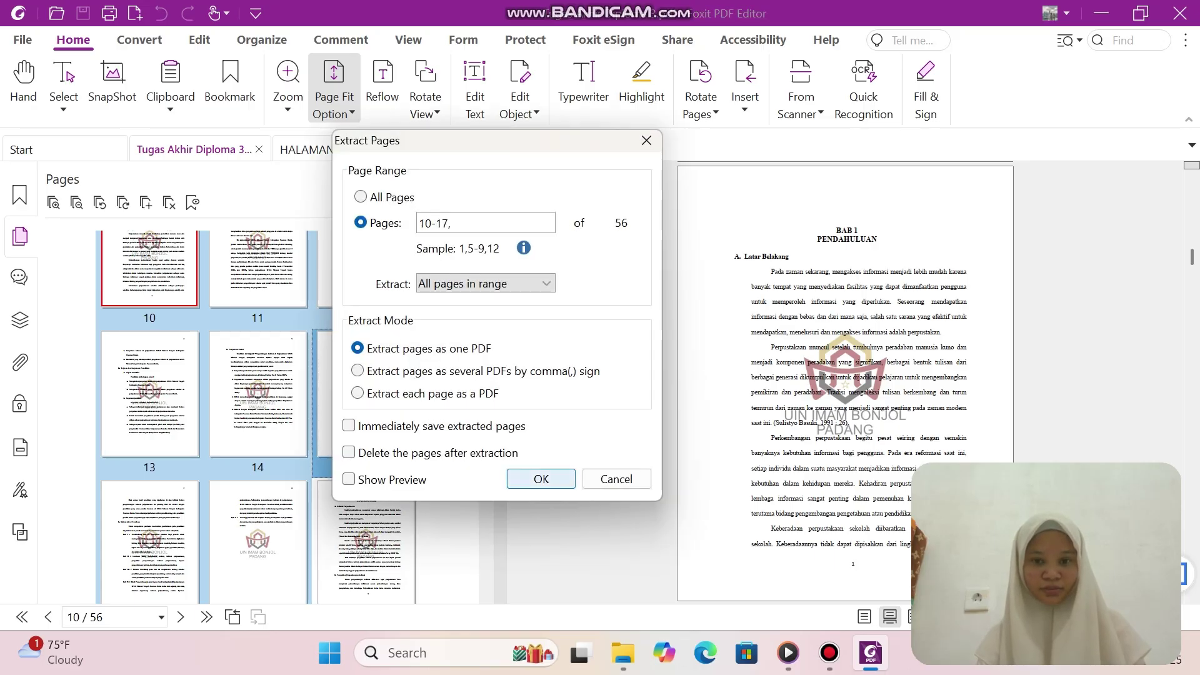
click(540, 478)
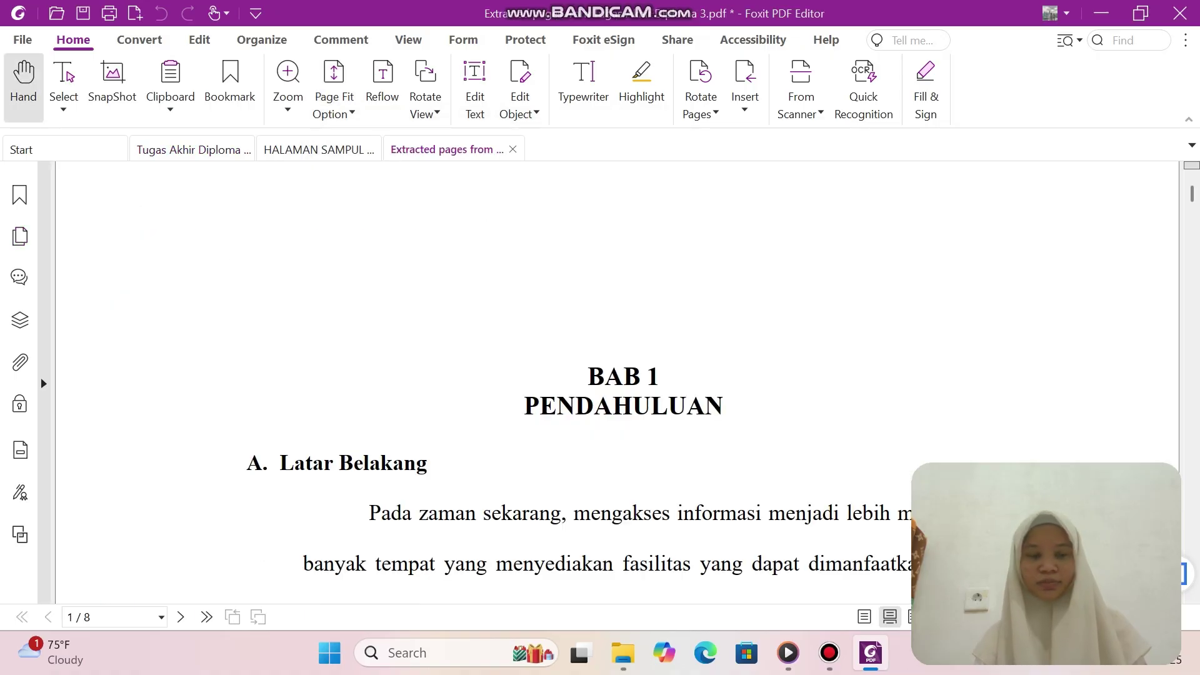
Save the extracted pages as 'BAB II' and return to the full thesis.
click(22, 40)
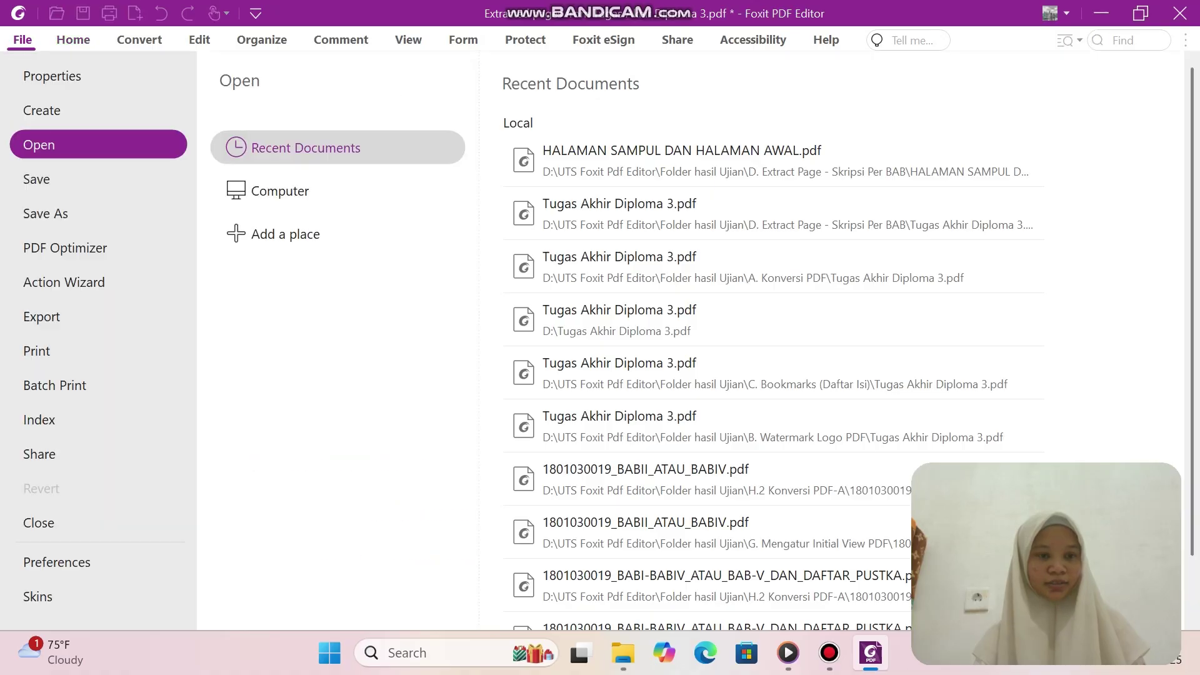
click(36, 179)
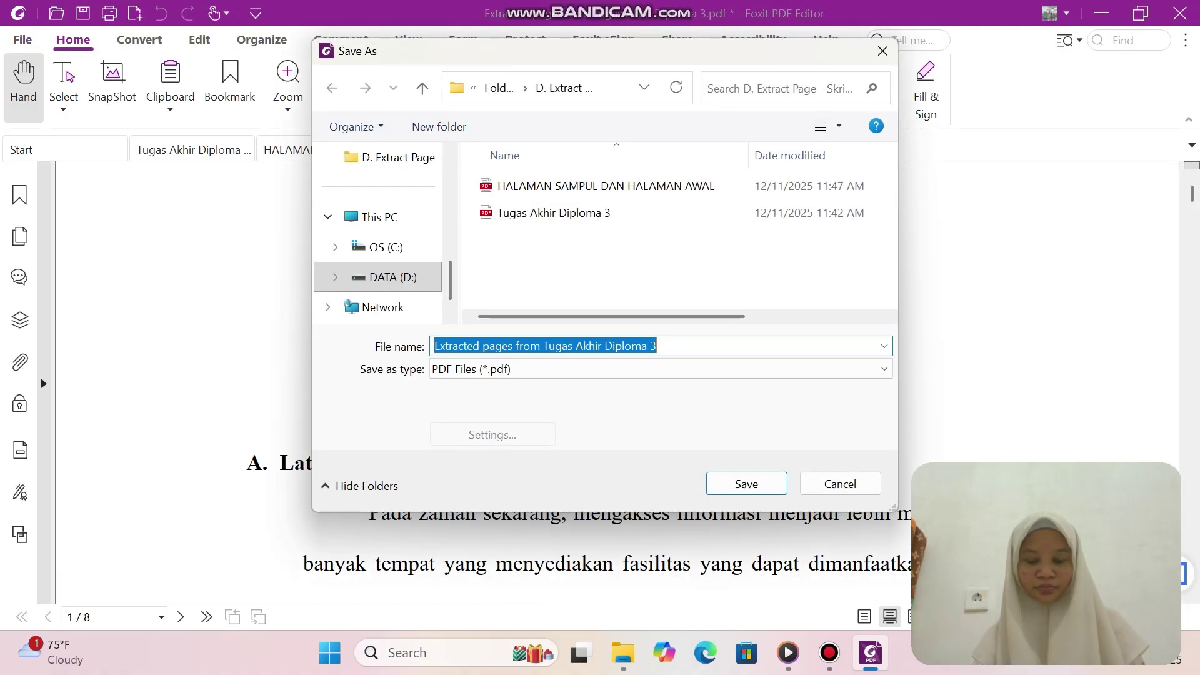
click(660, 347)
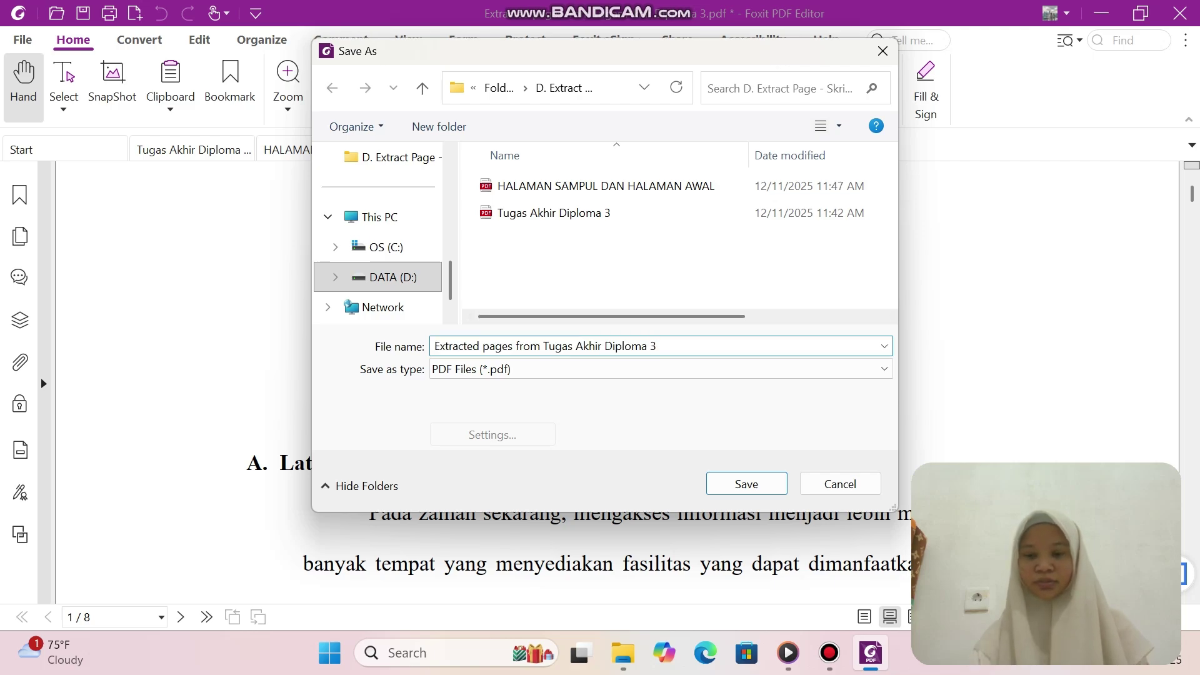
key(BackSpace)
key(BackSpace)
key(BackSpace)
key(BackSpace)
key(BackSpace)
key(BackSpace)
key(BackSpace)
key(BackSpace)
key(BackSpace)
key(BackSpace)
key(BackSpace)
key(BackSpace)
key(BackSpace)
key(BackSpace)
key(BackSpace)
key(BackSpace)
key(BackSpace)
key(BackSpace)
key(BackSpace)
key(BackSpace)
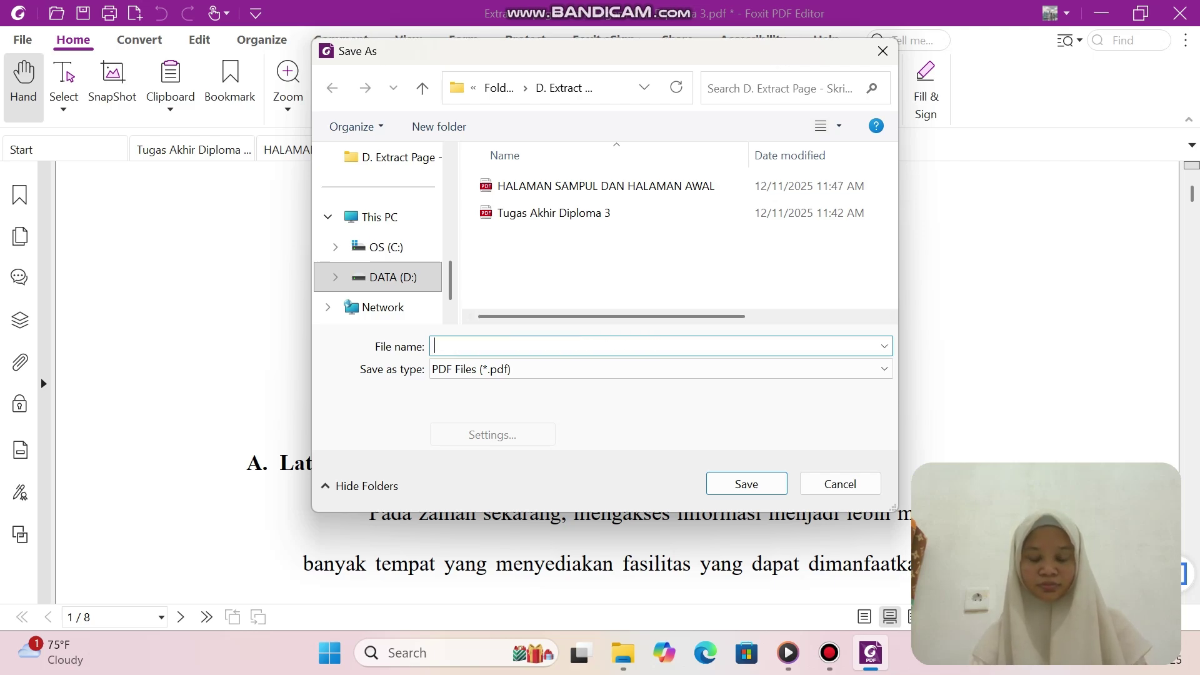
text(BAB )
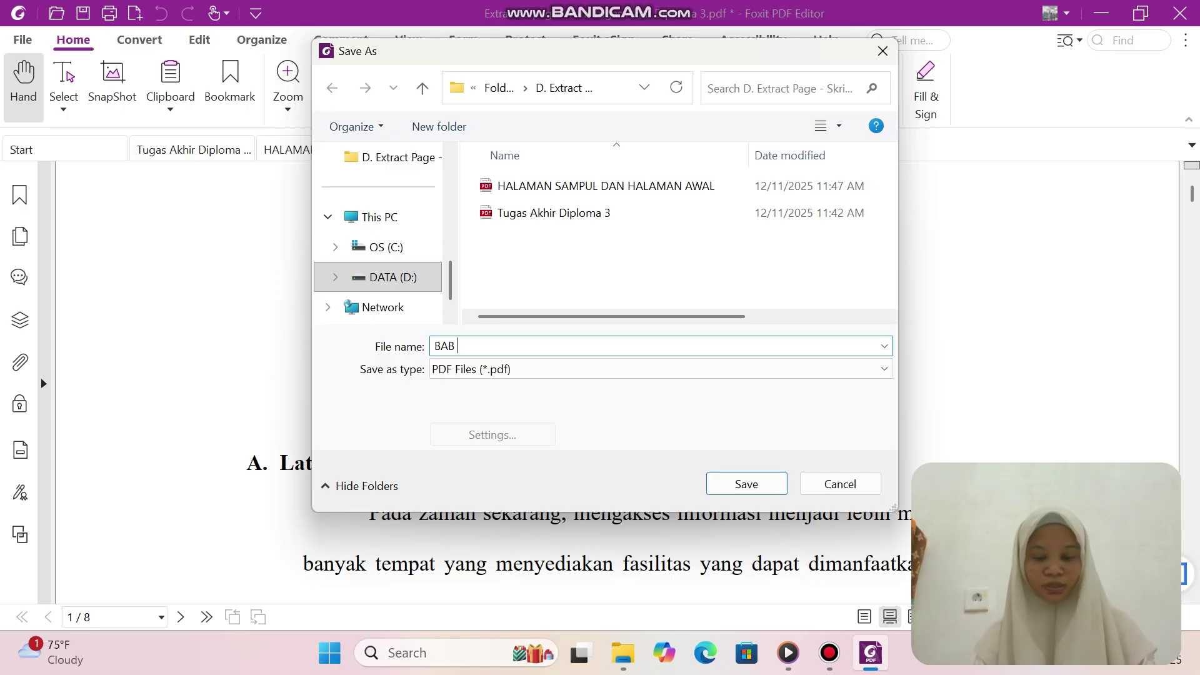
text(II)
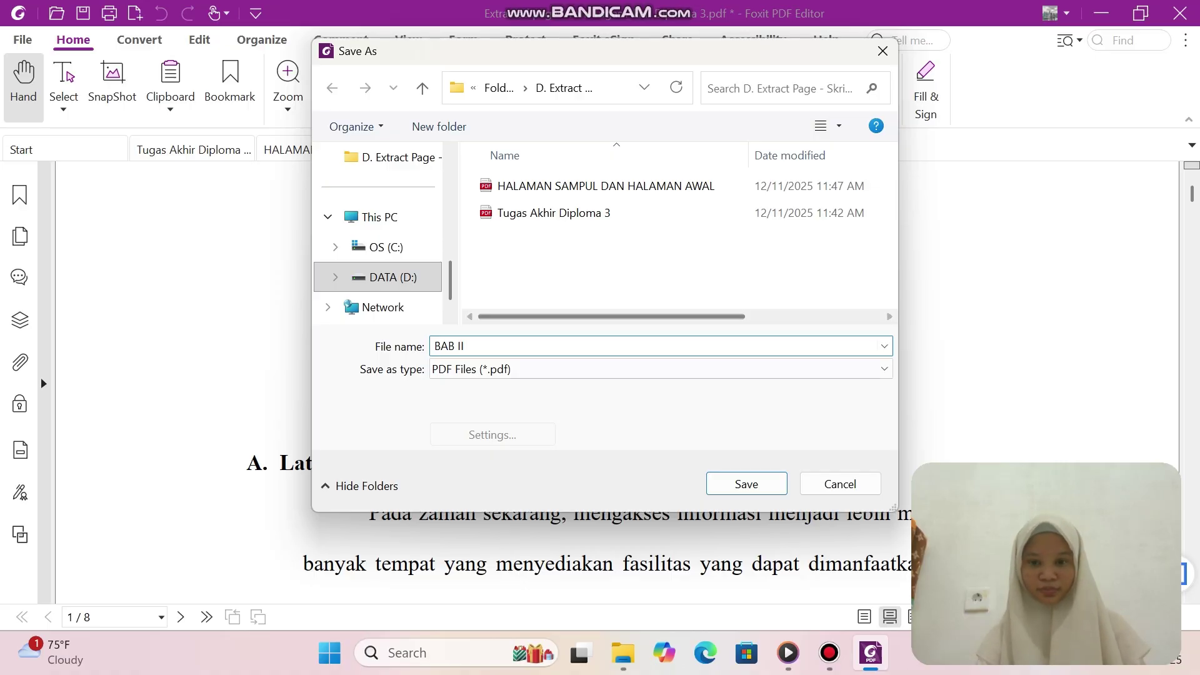
key(Return)
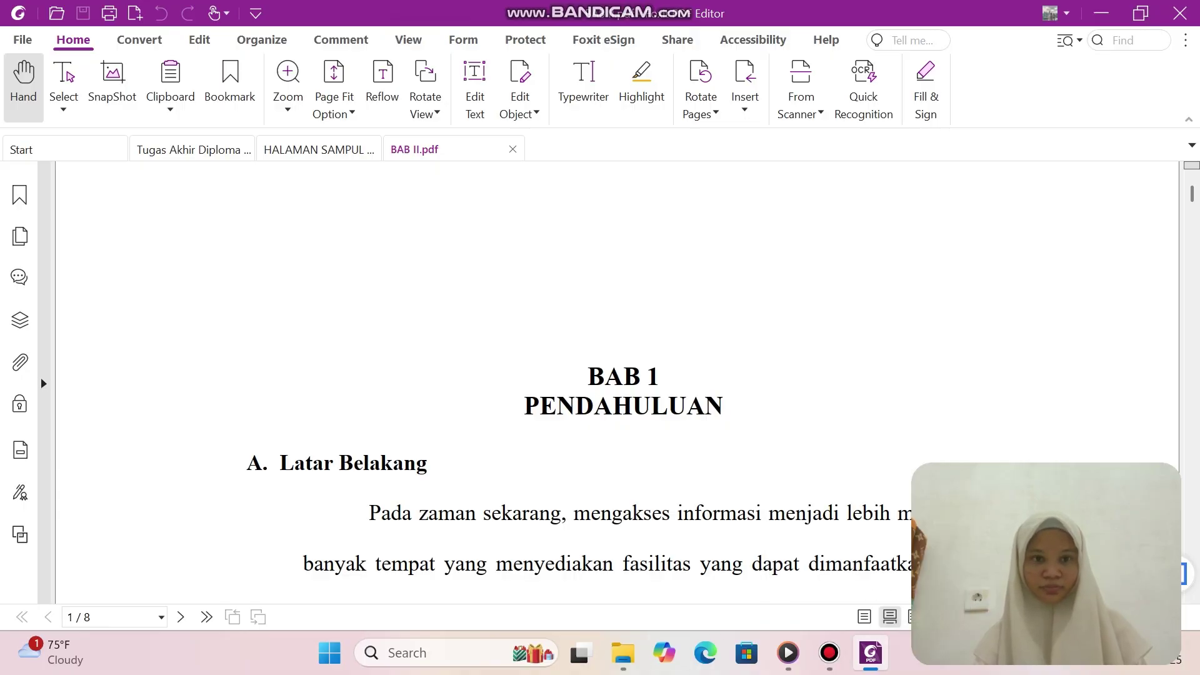
click(218, 150)
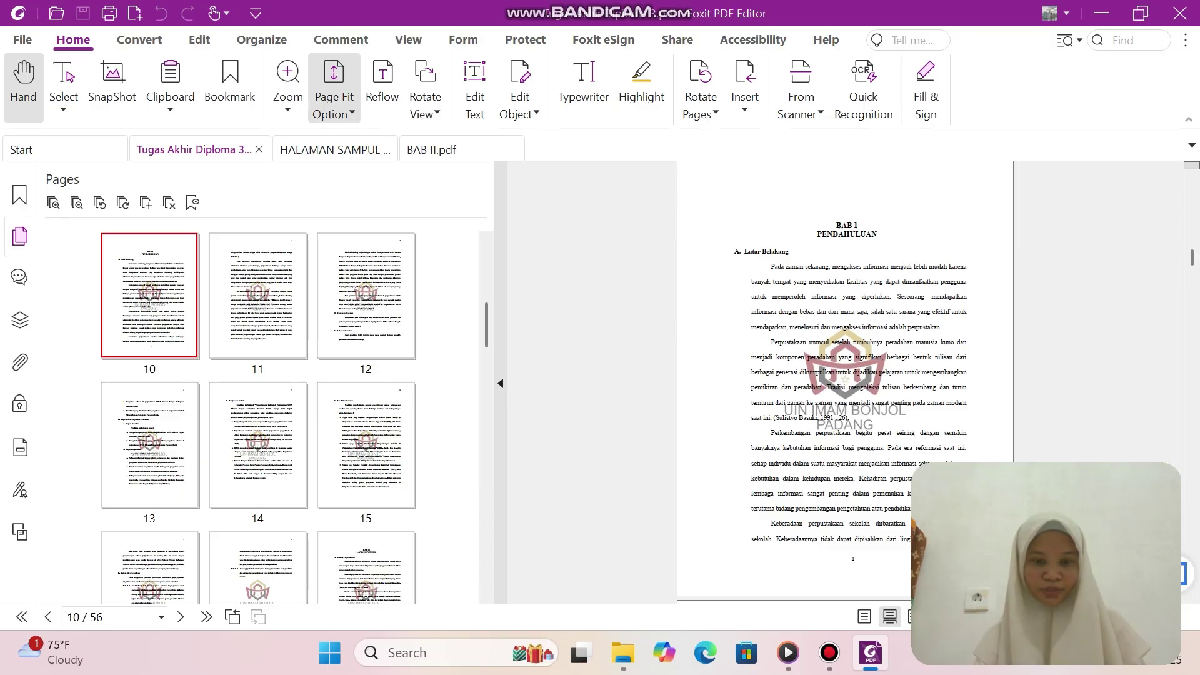
Scroll the Pages panel and open page 31, where BAB III Metode Penelitian begins.
scroll(258, 413, down, 4)
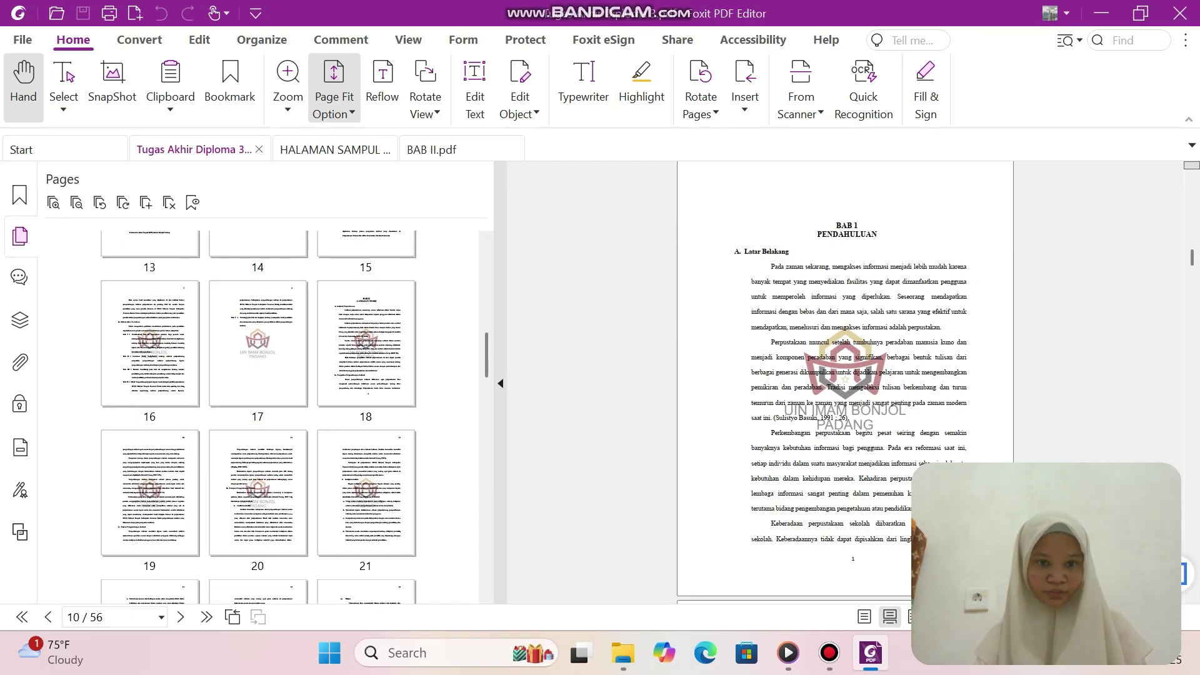
scroll(258, 413, up, 5)
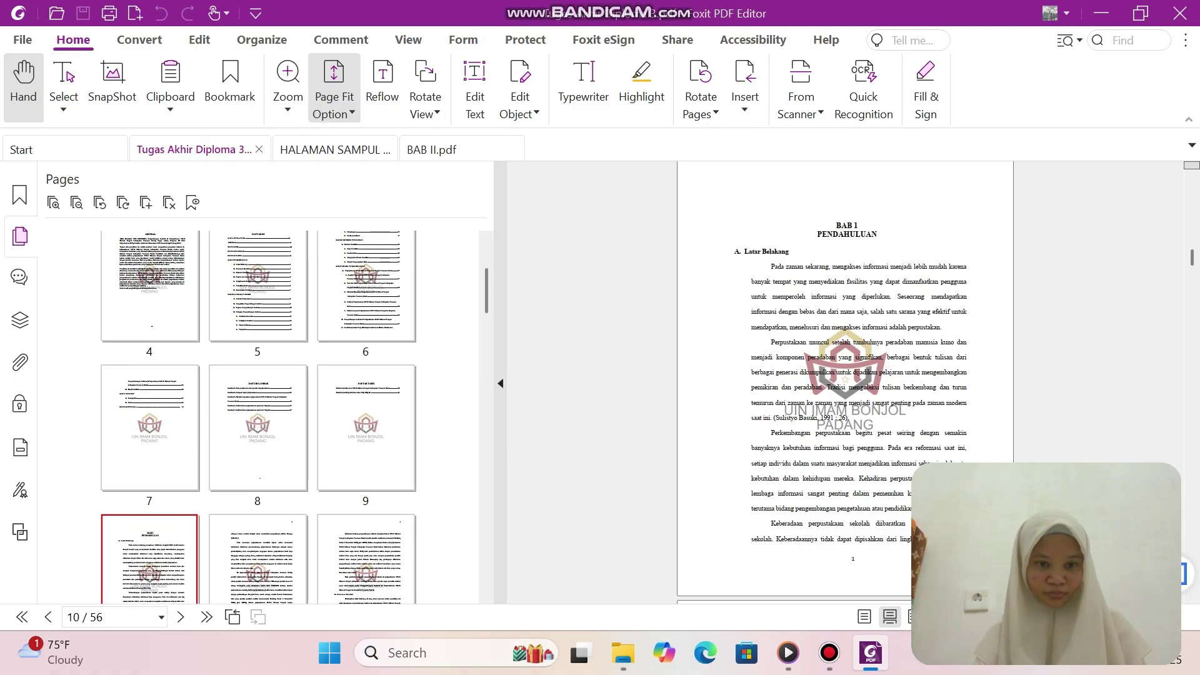
scroll(258, 412, up, 1)
scroll(257, 413, down, 3)
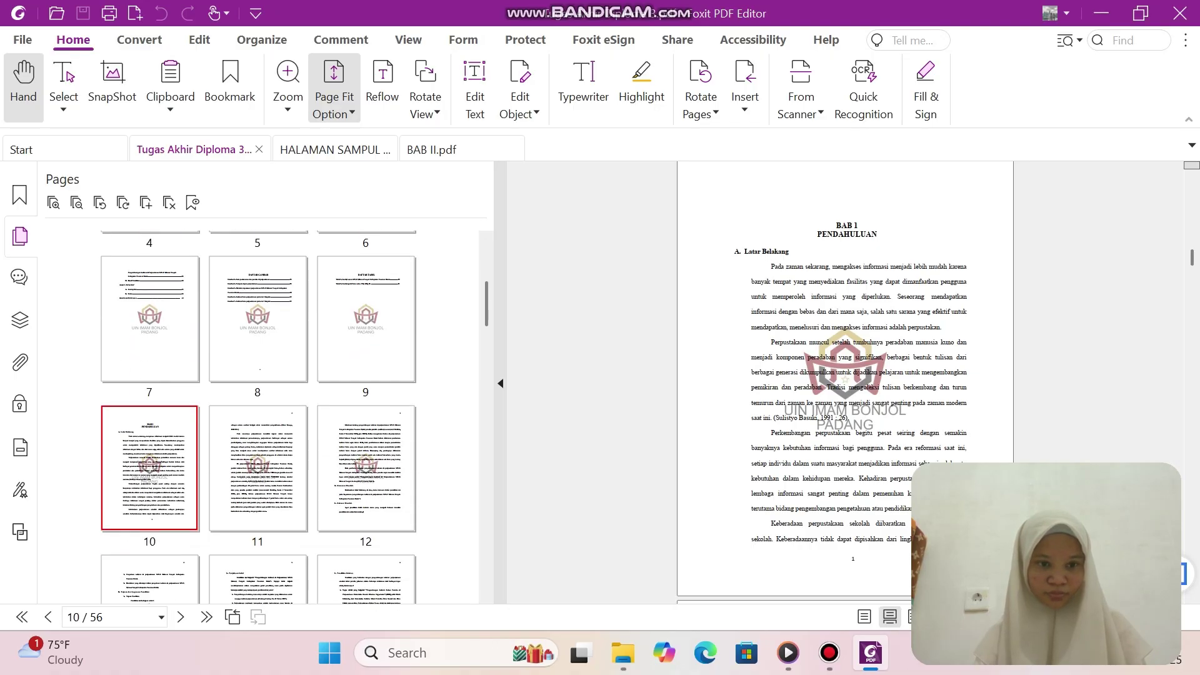
scroll(258, 413, up, 5)
scroll(258, 412, down, 3)
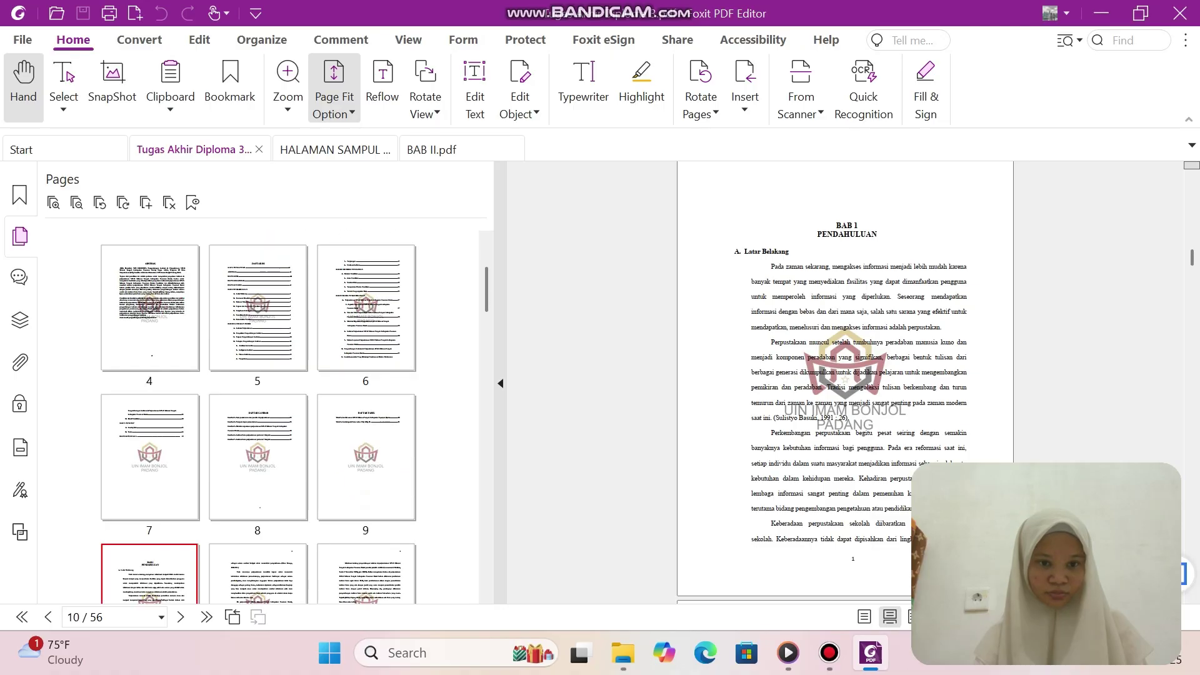
scroll(258, 412, down, 3)
scroll(258, 412, down, 3)
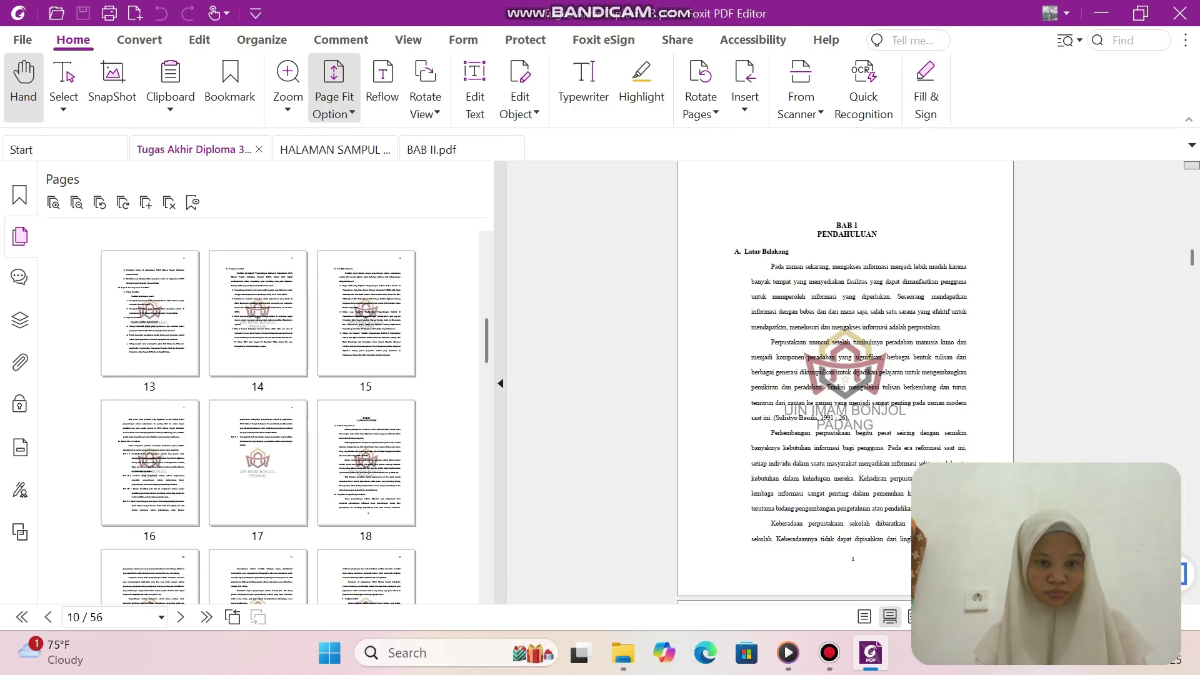
scroll(258, 413, down, 6)
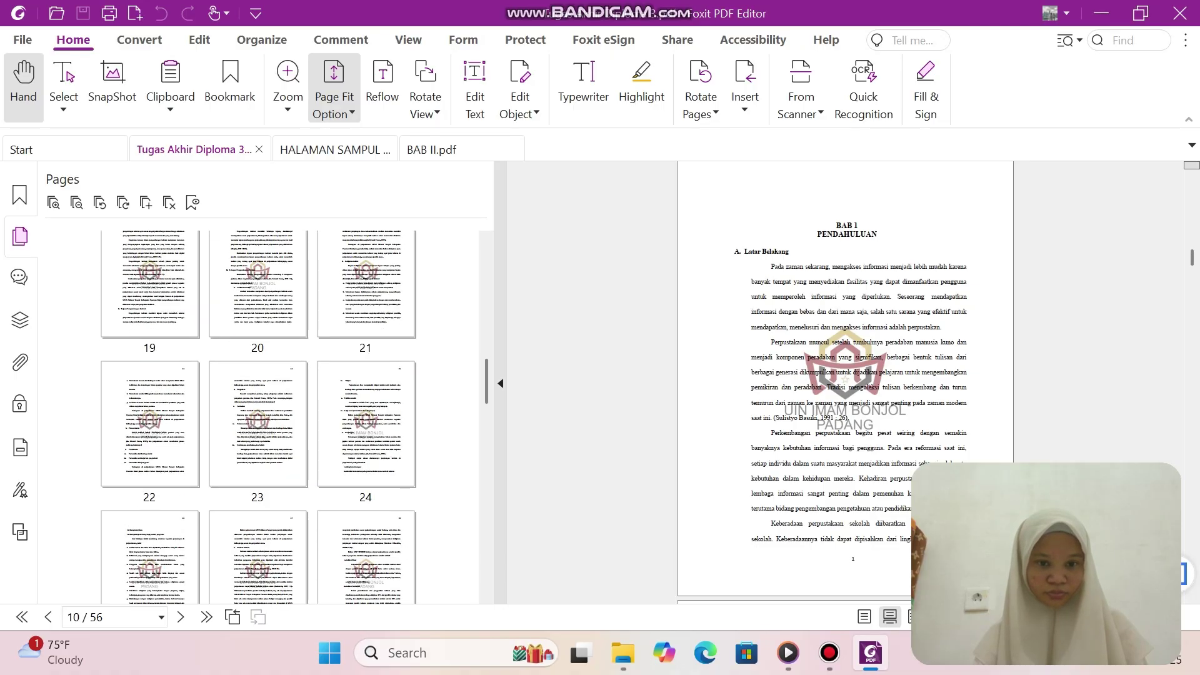
scroll(257, 412, down, 2)
scroll(258, 412, up, 12)
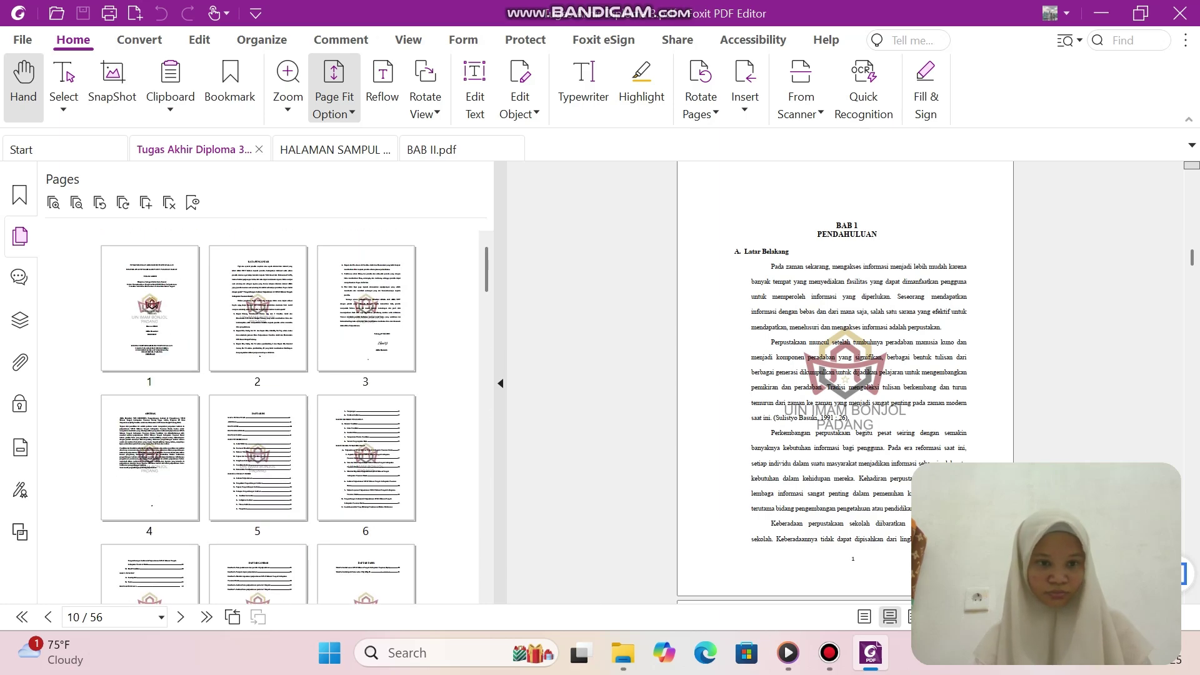
scroll(258, 413, down, 2)
scroll(257, 413, down, 2)
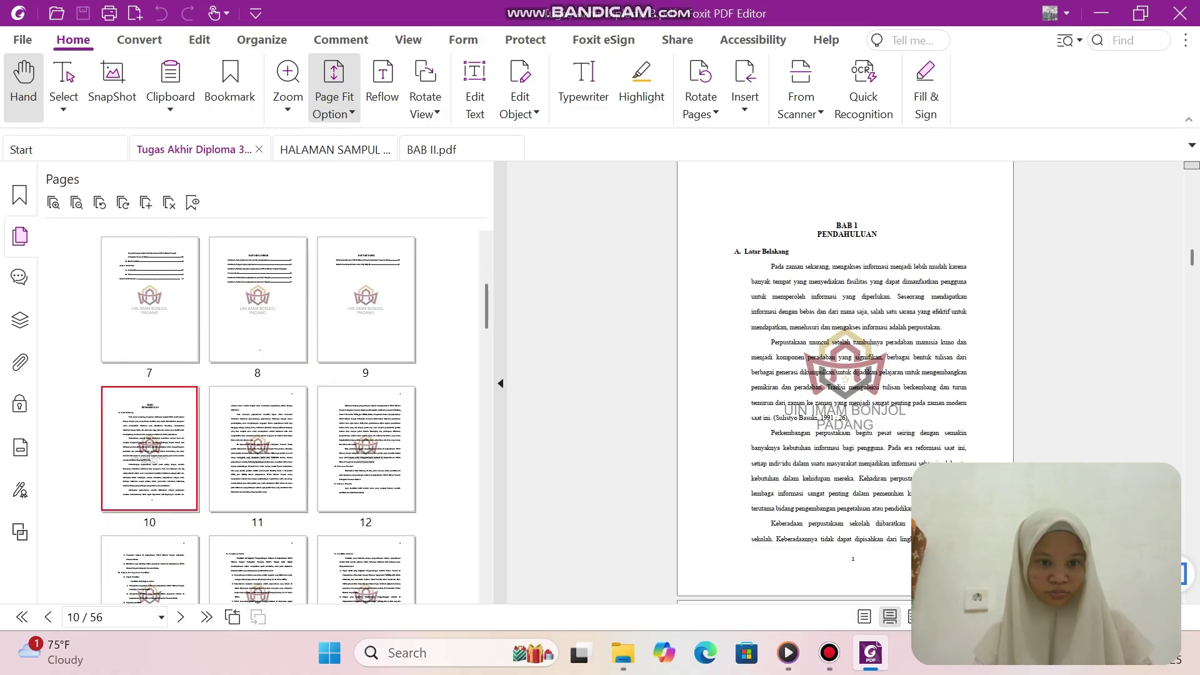
scroll(258, 413, down, 7)
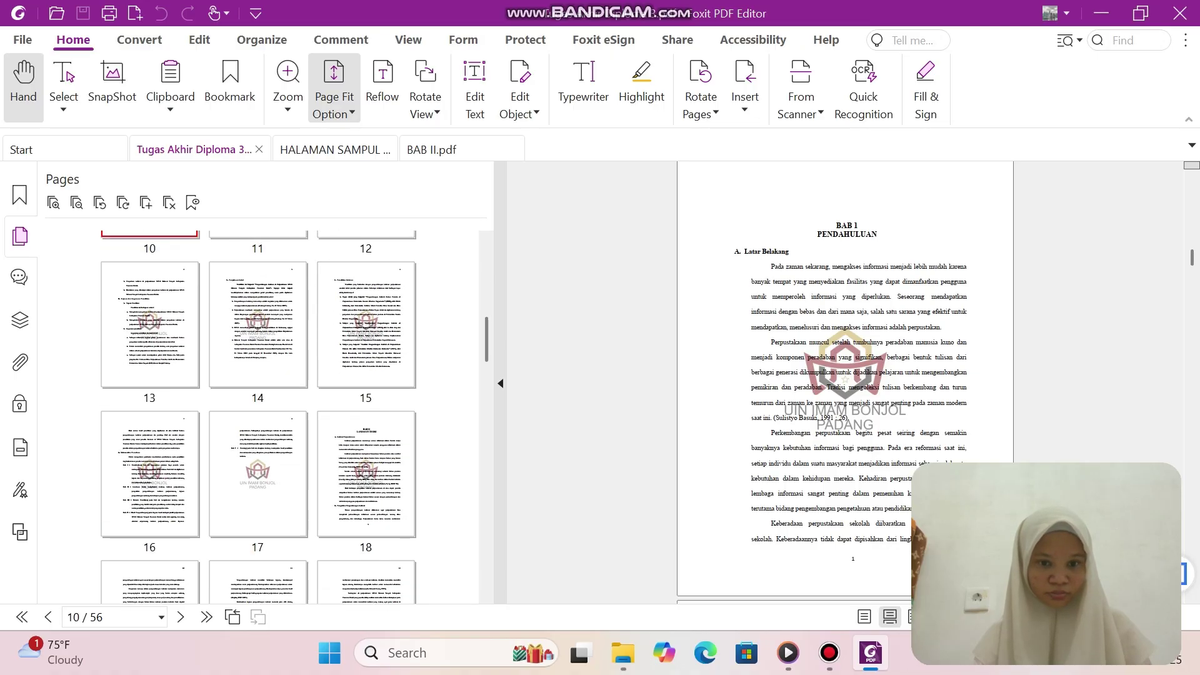
scroll(257, 412, down, 7)
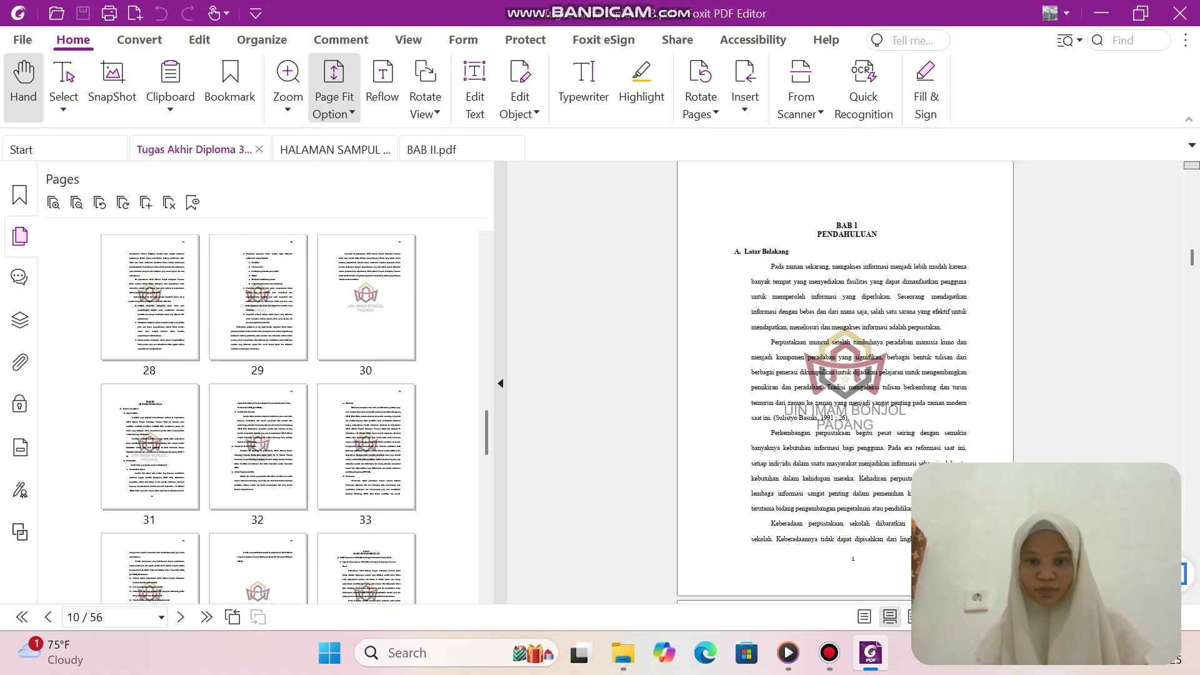
click(149, 447)
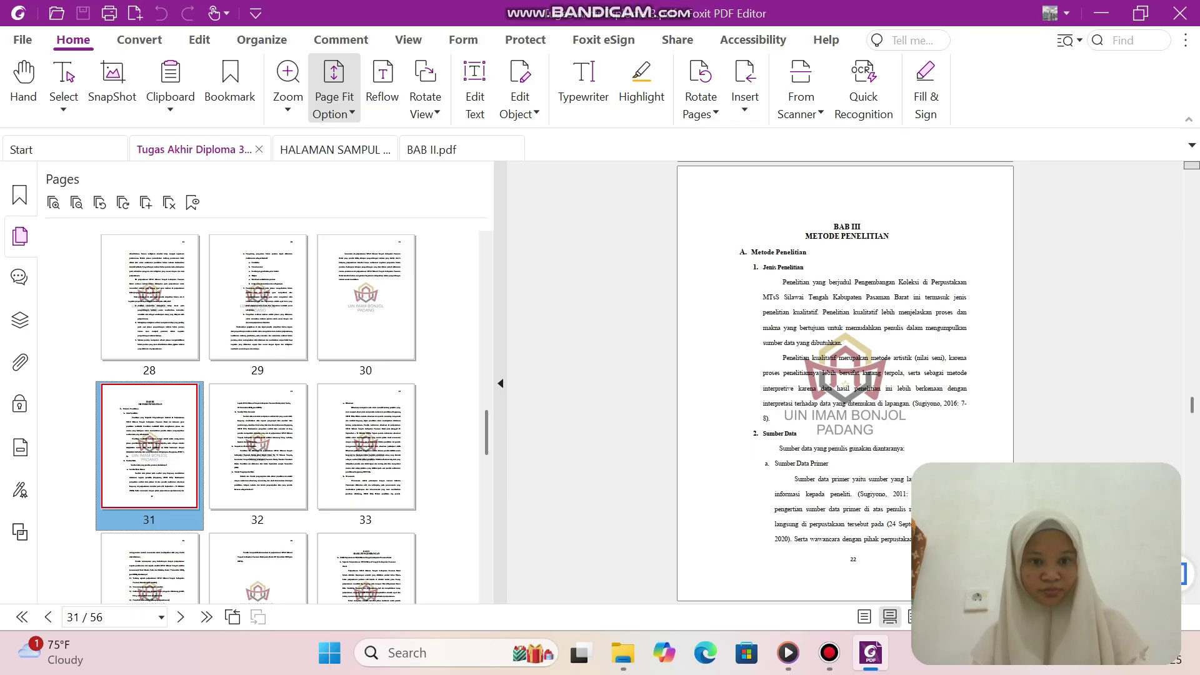
scroll(257, 417, down, 2)
scroll(256, 417, up, 4)
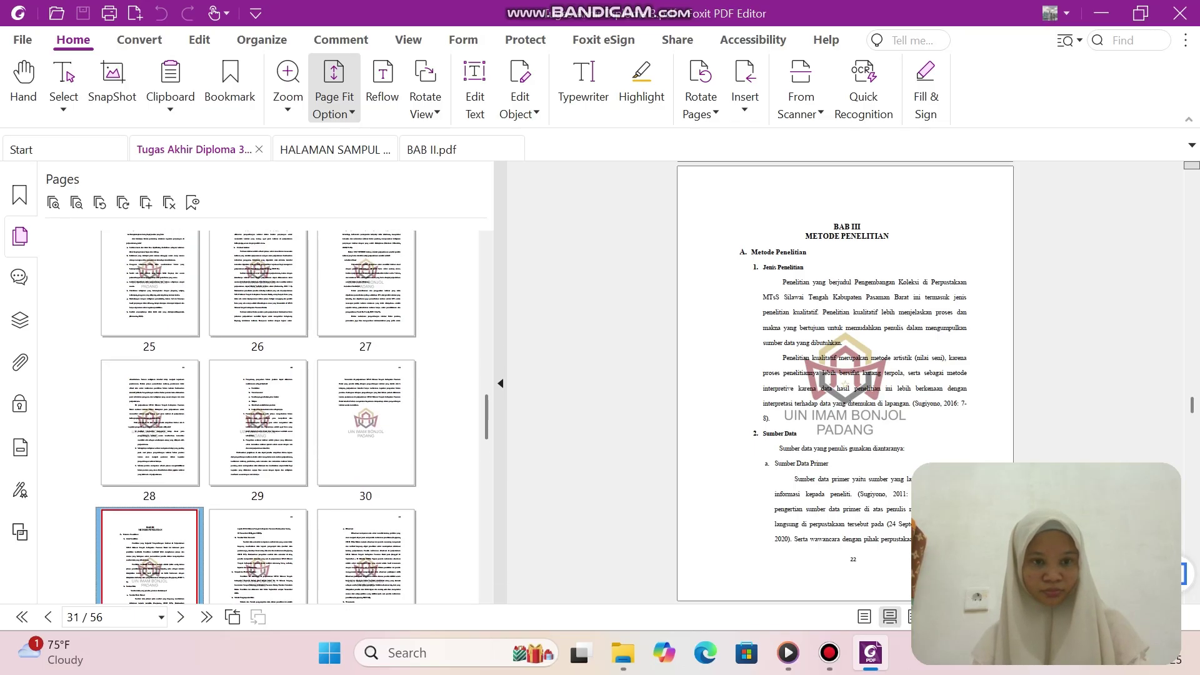
scroll(257, 416, up, 4)
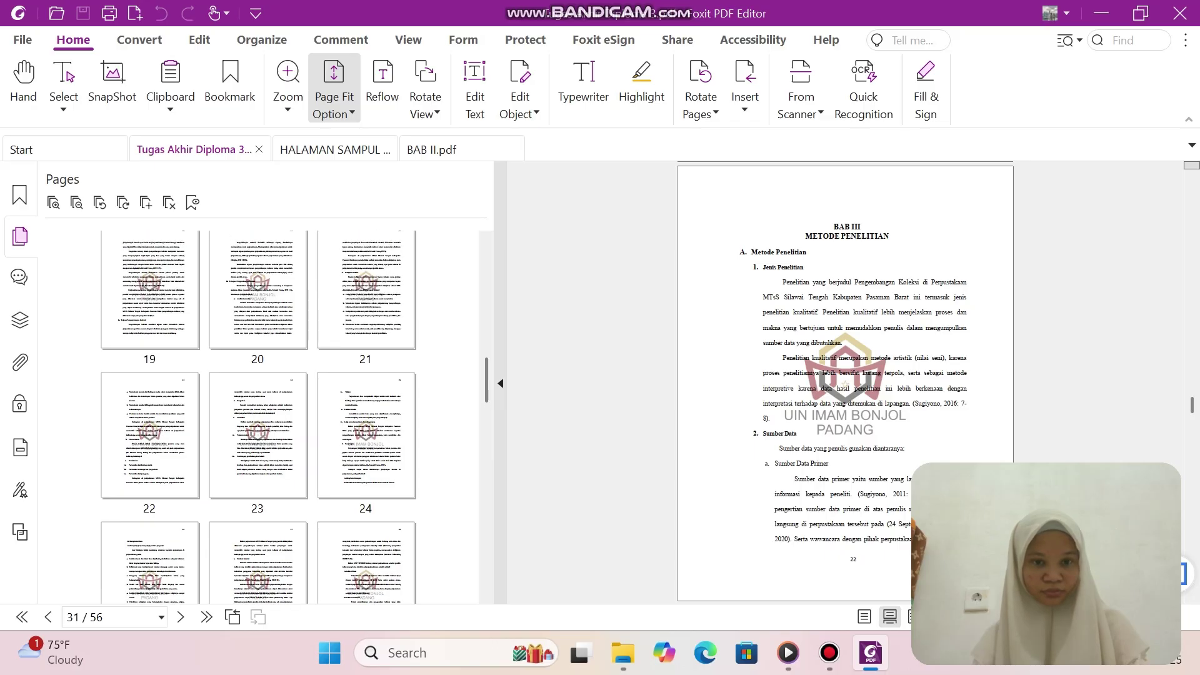
scroll(256, 417, up, 2)
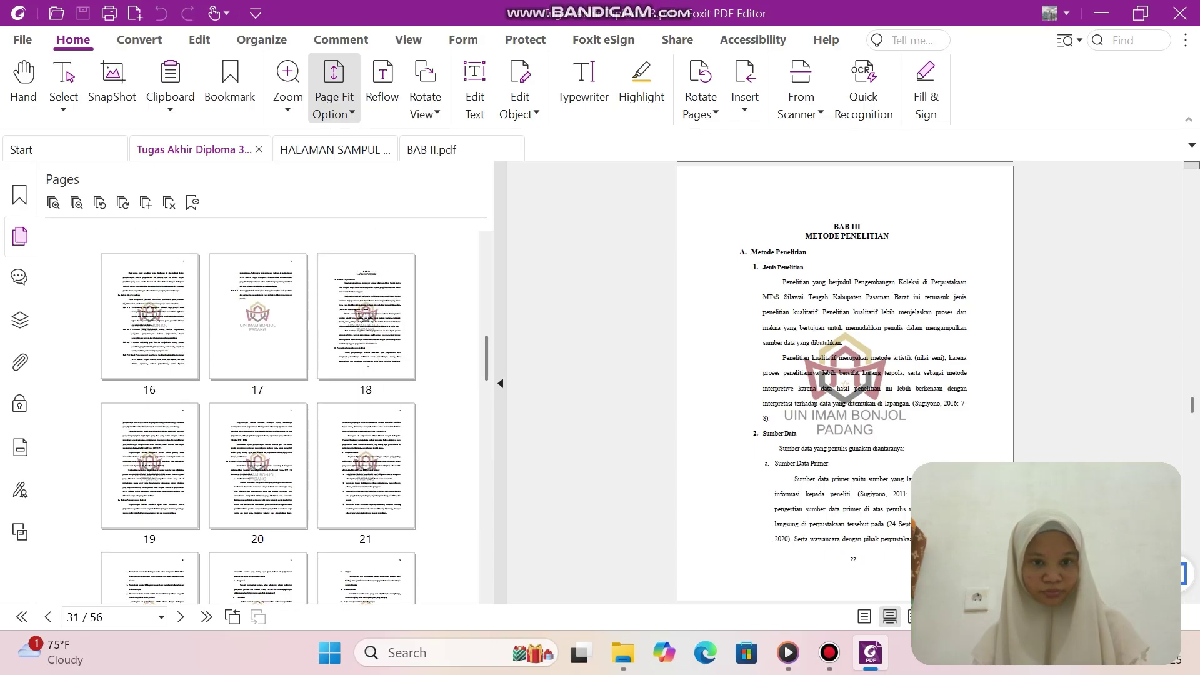
Browse the BAB II thumbnails and settle on page 18 as the selection start.
click(365, 316)
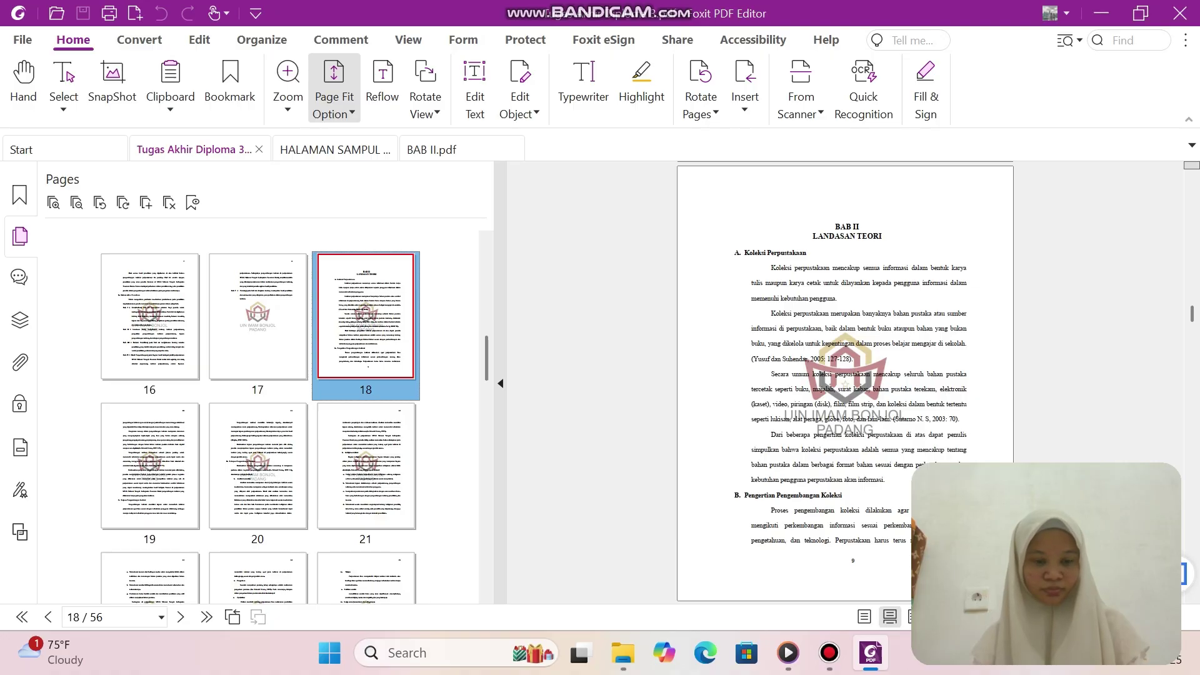
scroll(260, 416, down, 1)
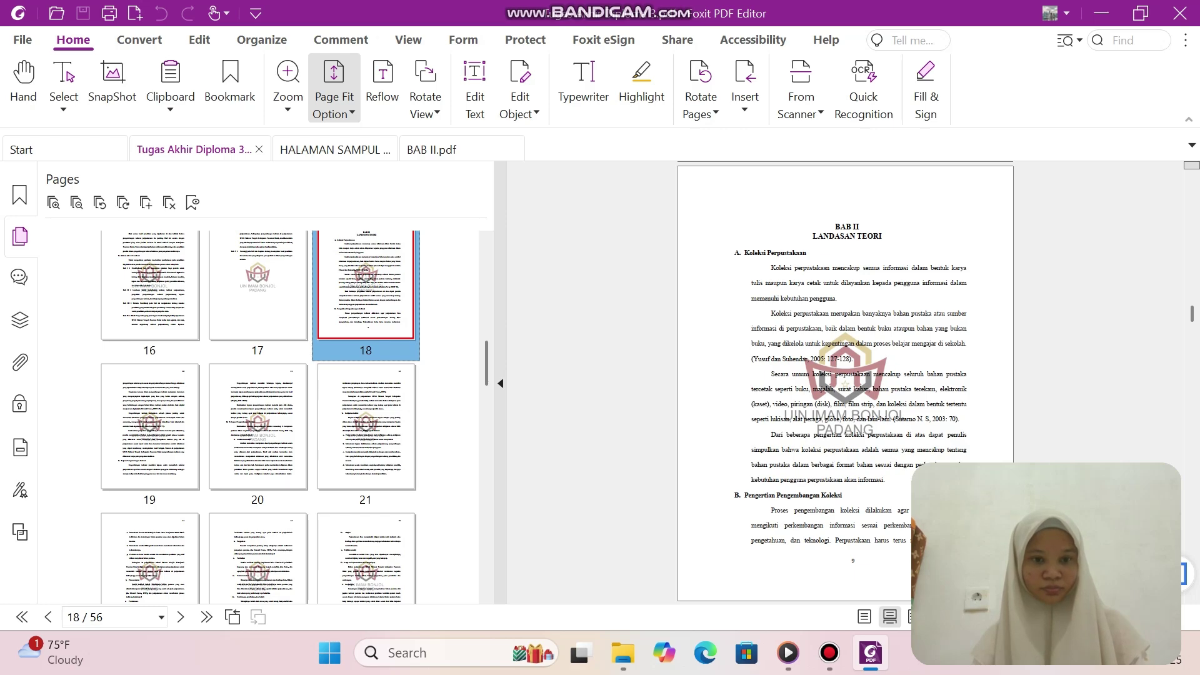
ctrl+click(257, 427)
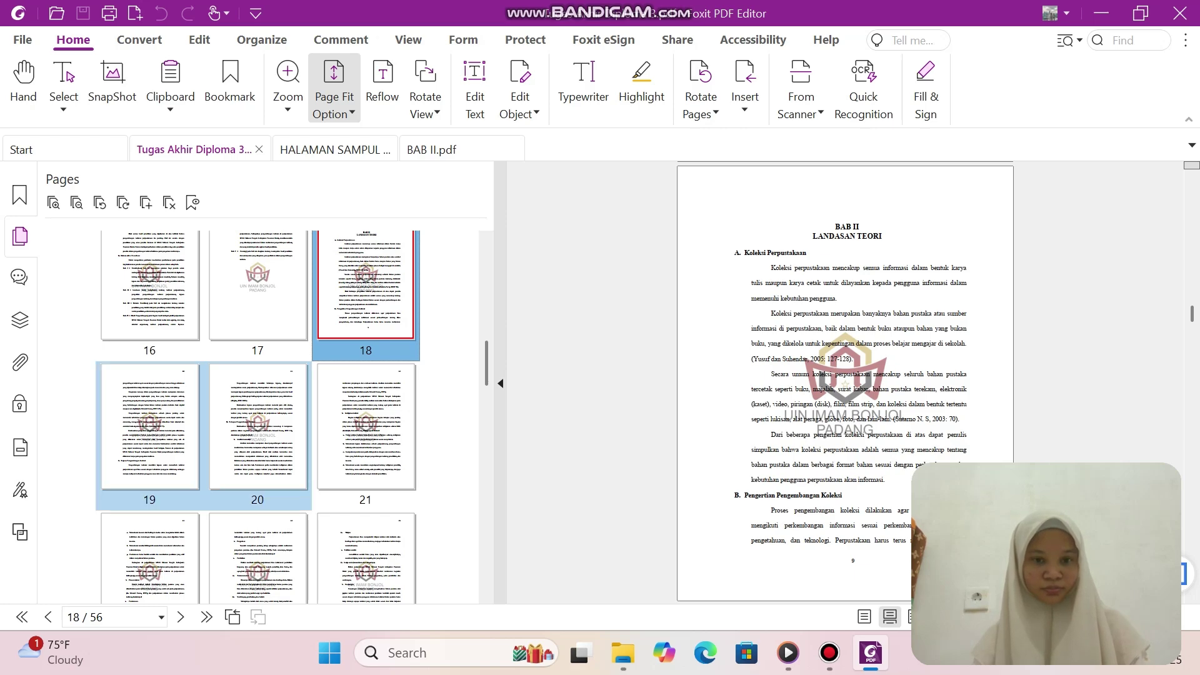
ctrl+click(365, 428)
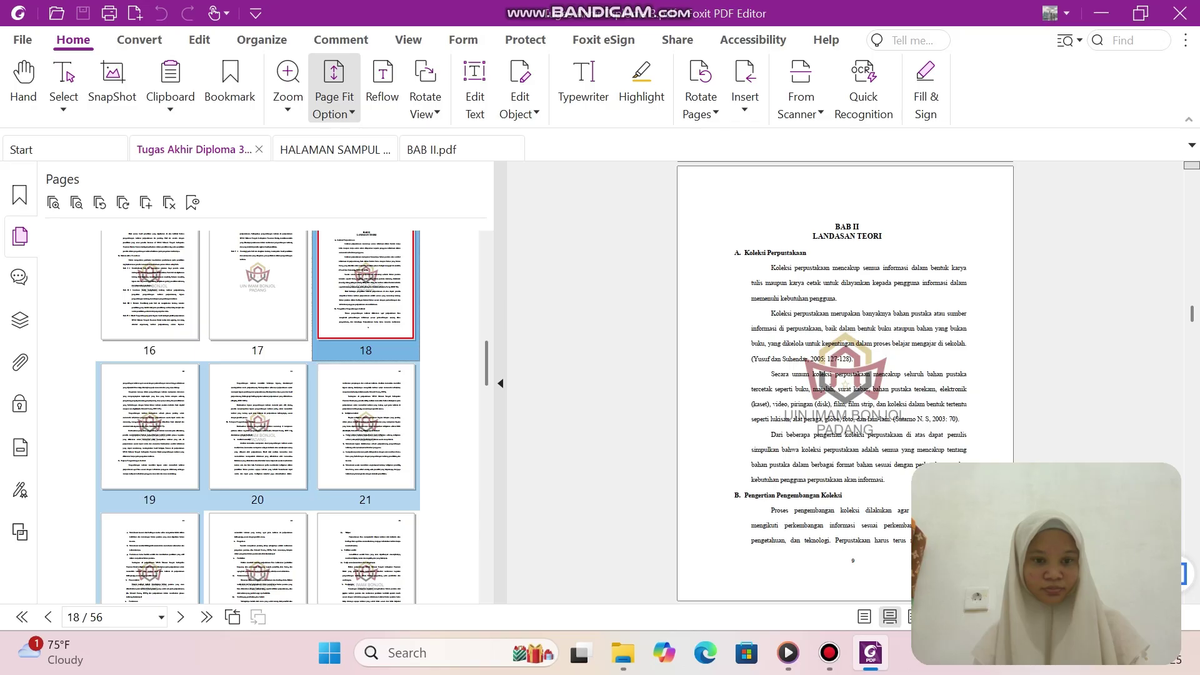
click(366, 556)
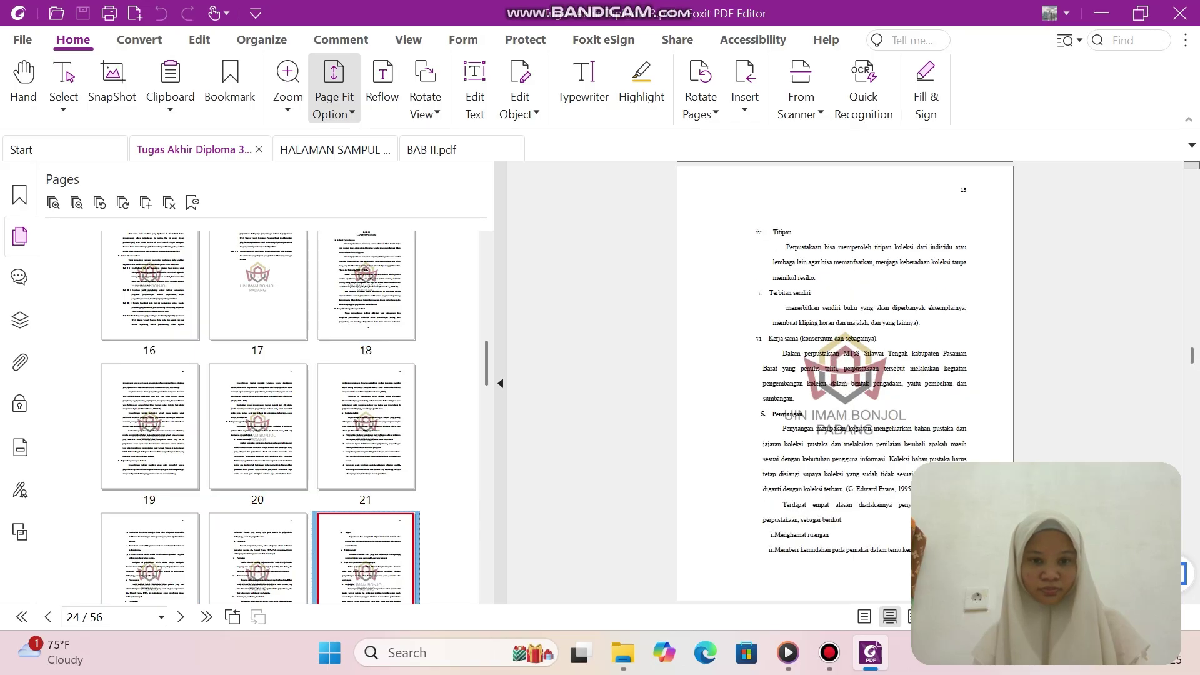
click(366, 288)
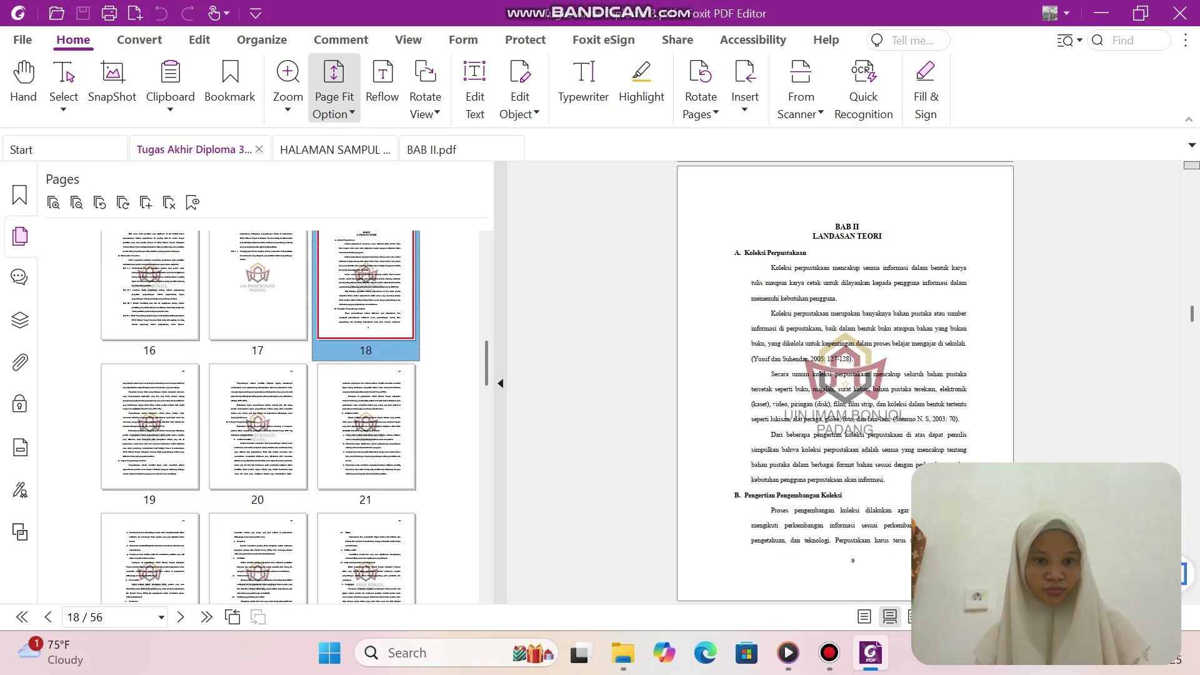
Extend the selection from page 18 through page 30, the end of BAB II.
key(shift+Right)
key(shift+Right)
key(shift+Right)
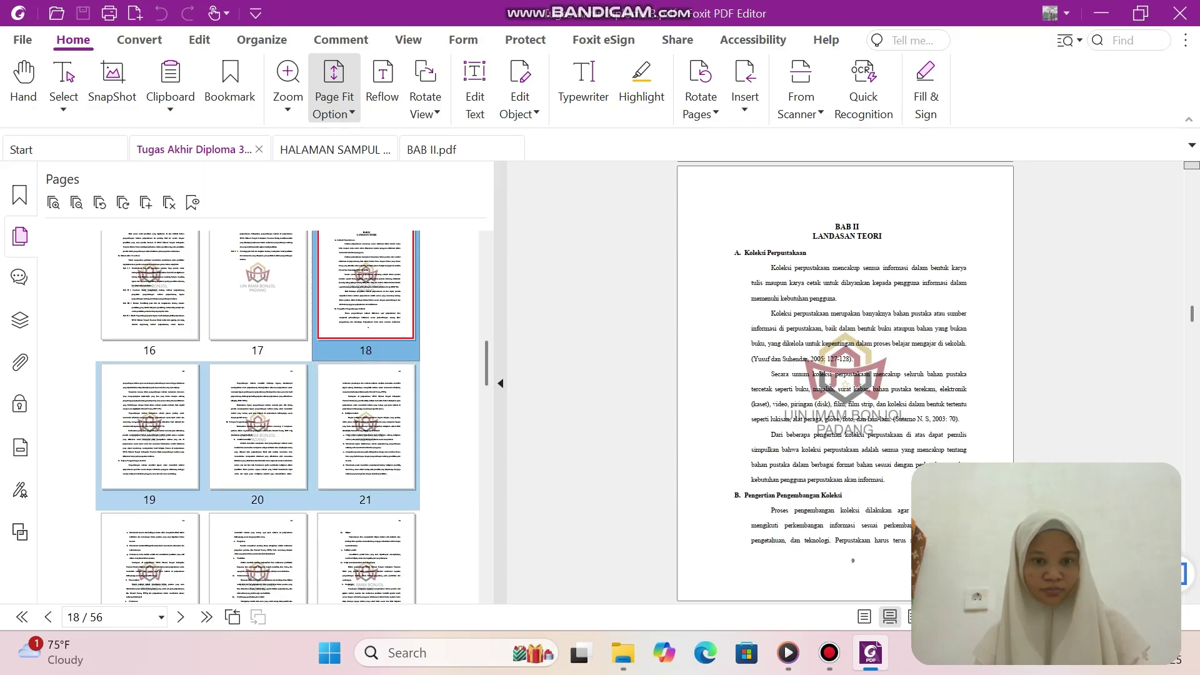
key(shift+Right)
key(shift+Right)
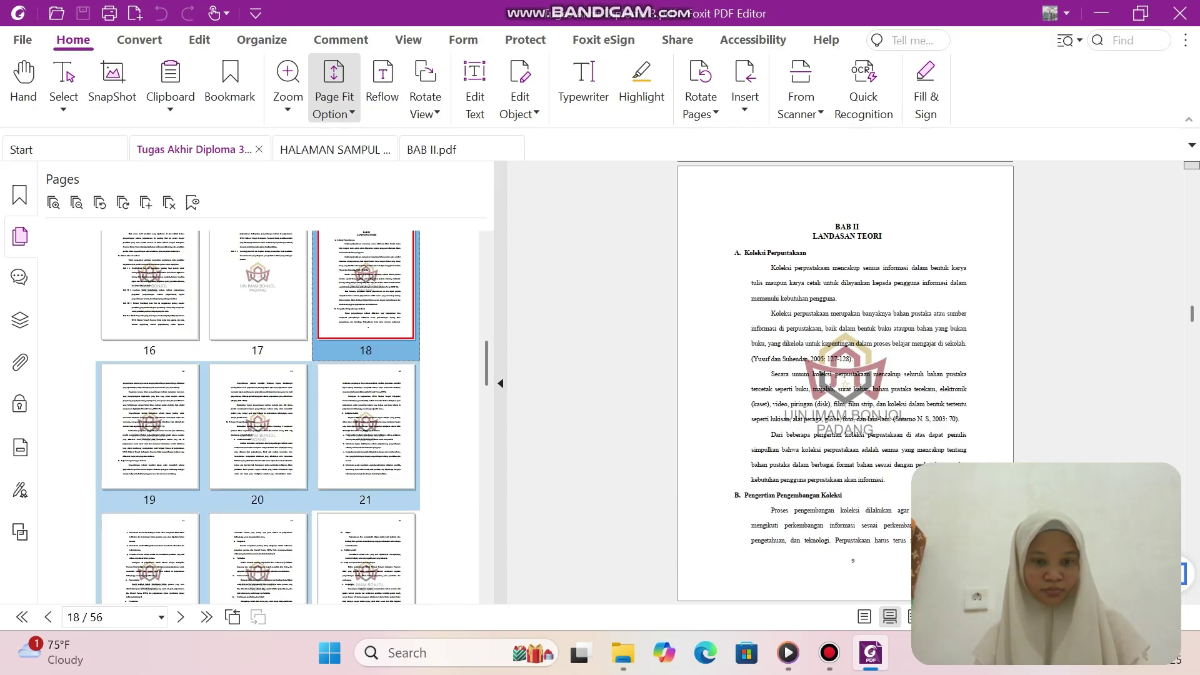
key(shift+Right)
scroll(257, 417, down, 3)
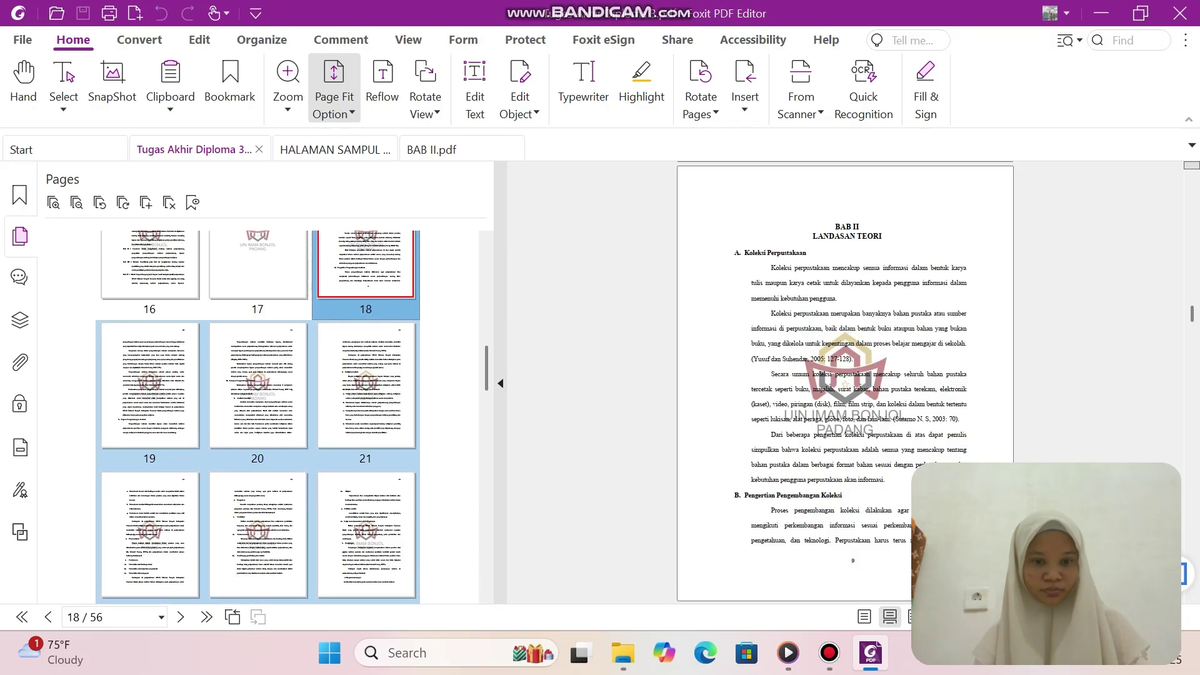
key(shift+Right)
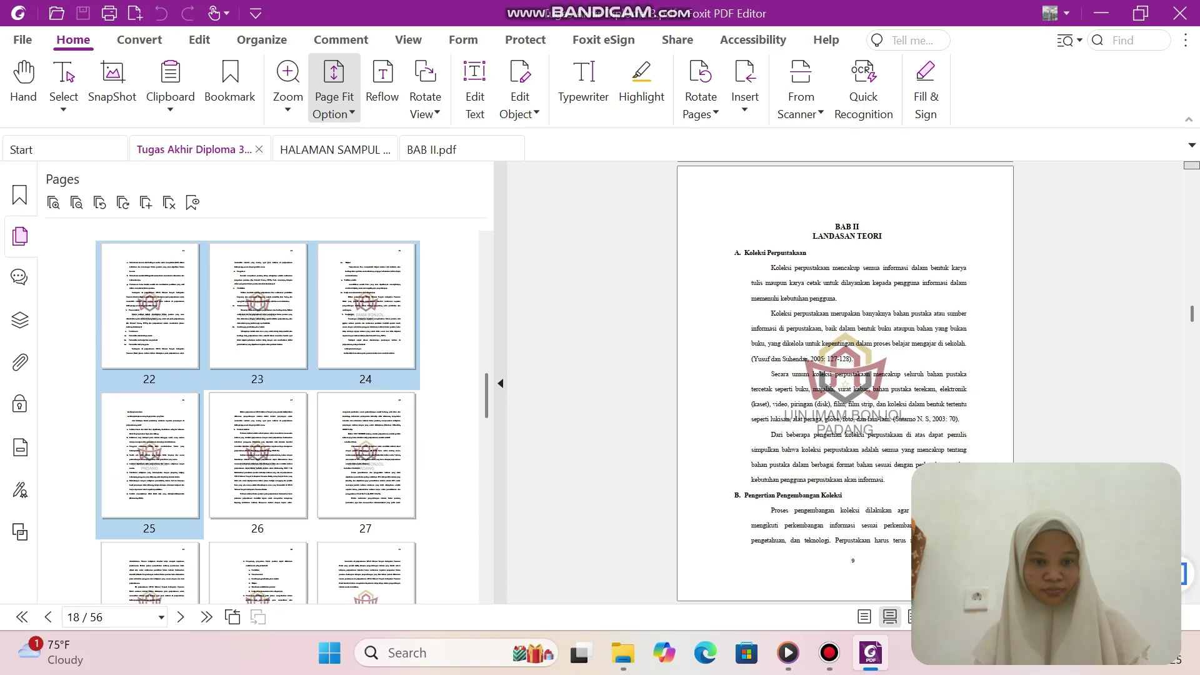
key(shift+Right)
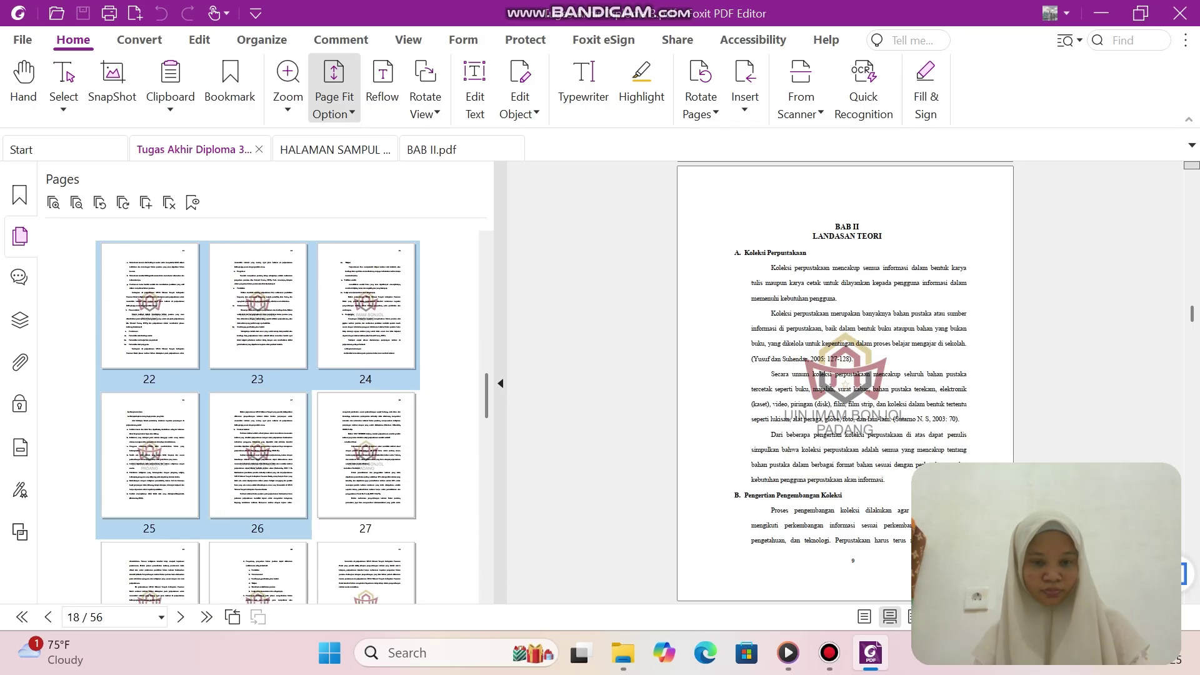
key(shift+Right)
scroll(258, 417, down, 2)
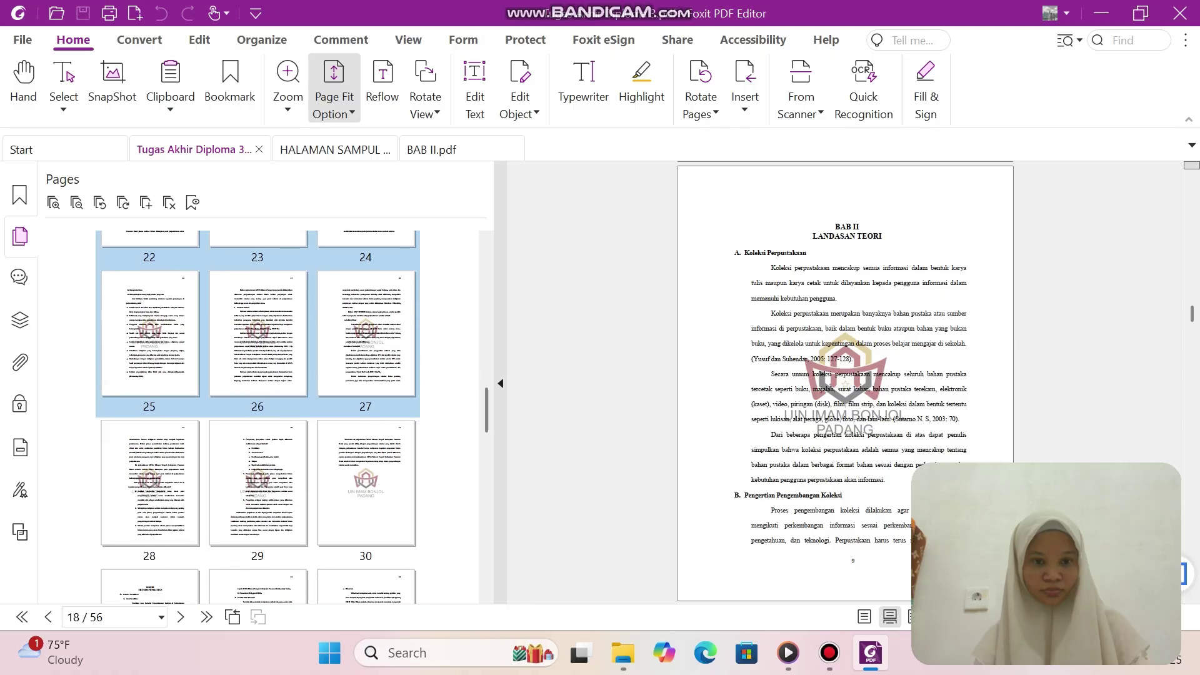
key(shift+Right)
key(shift+Right)
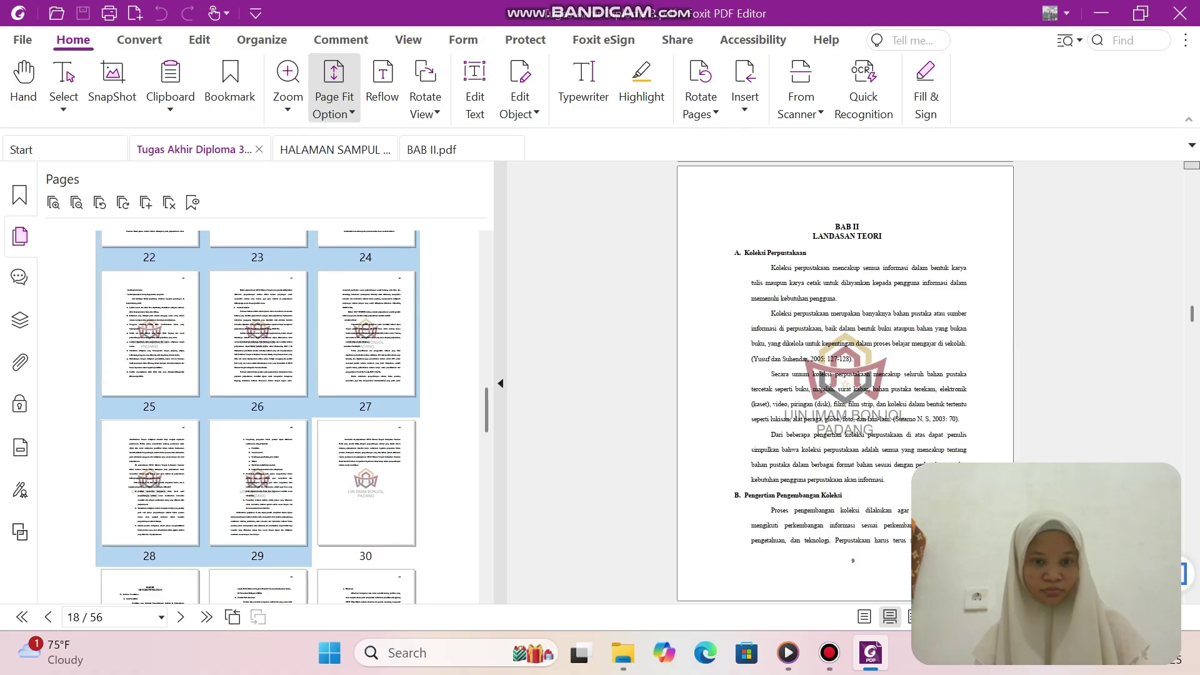
key(shift+Right)
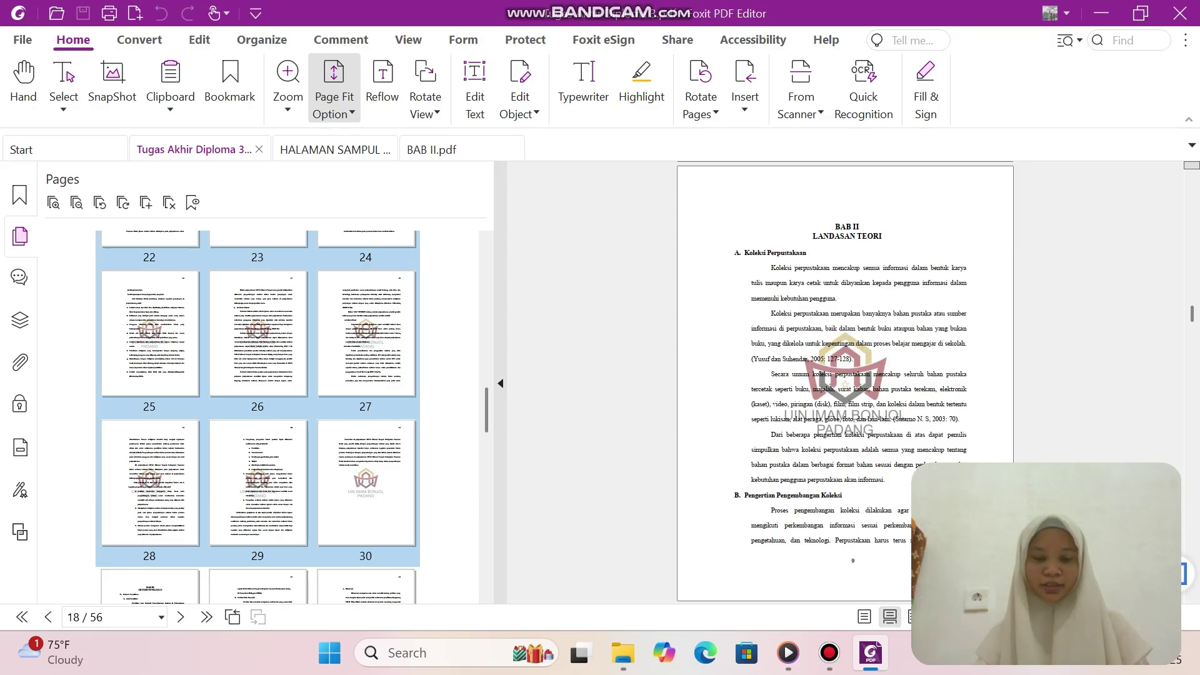
Extract the selected pages 18–30 into one new PDF.
right_click(398, 342)
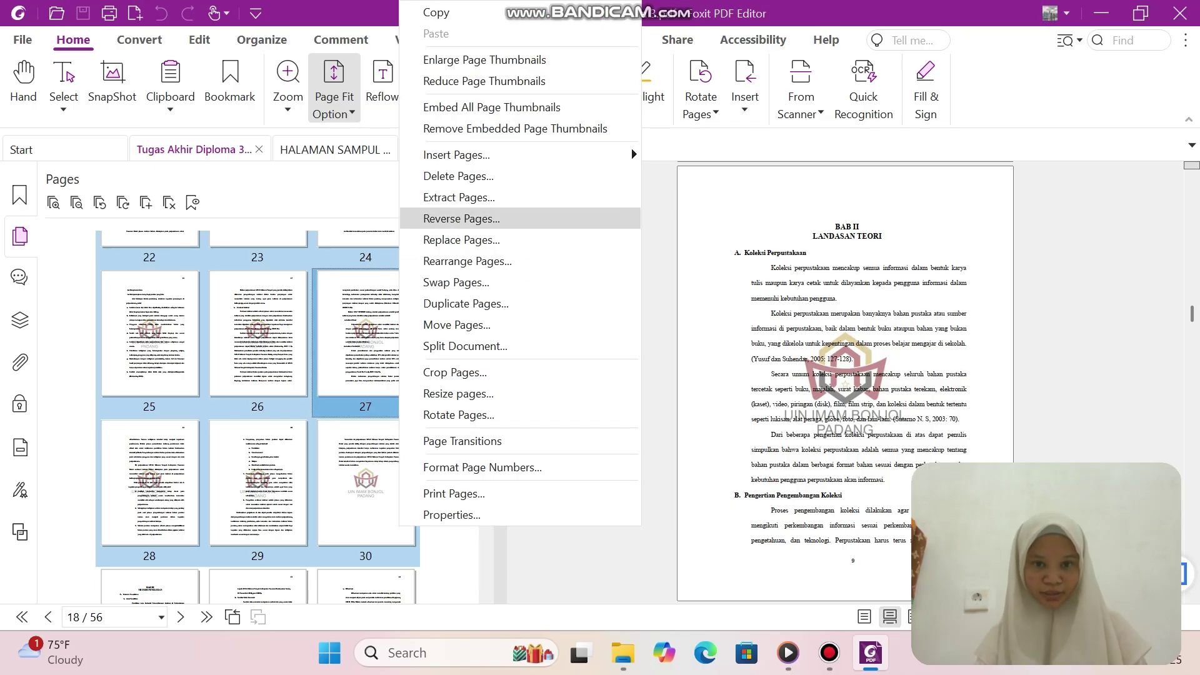
click(459, 197)
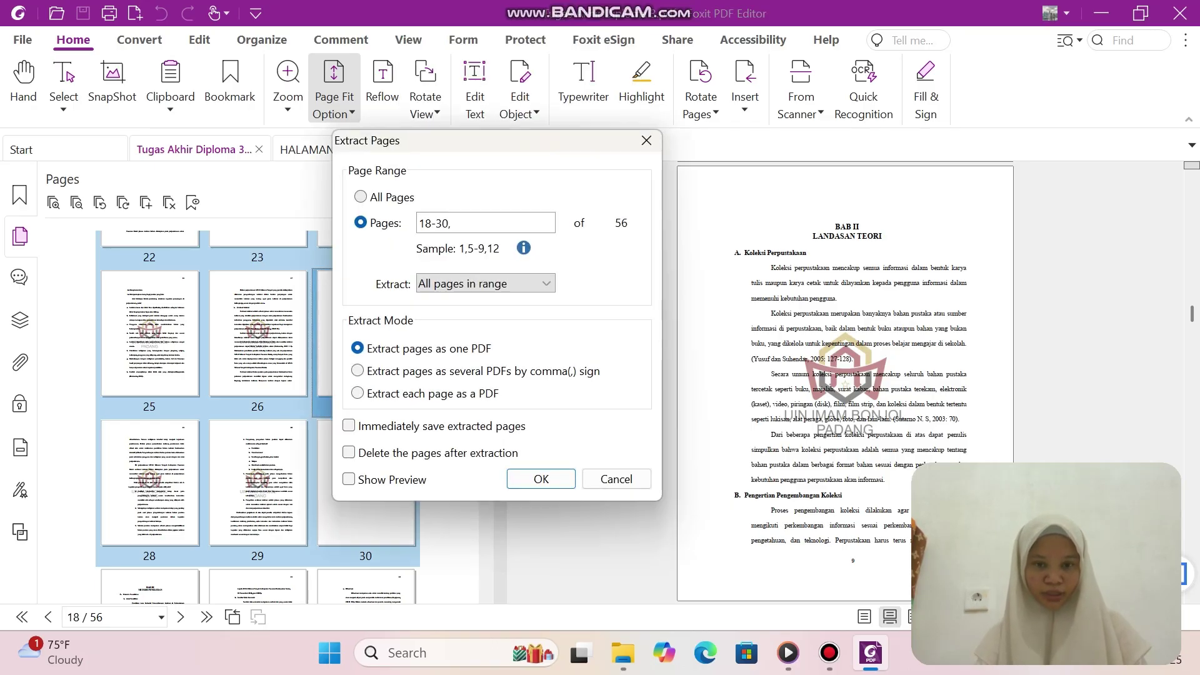
click(540, 479)
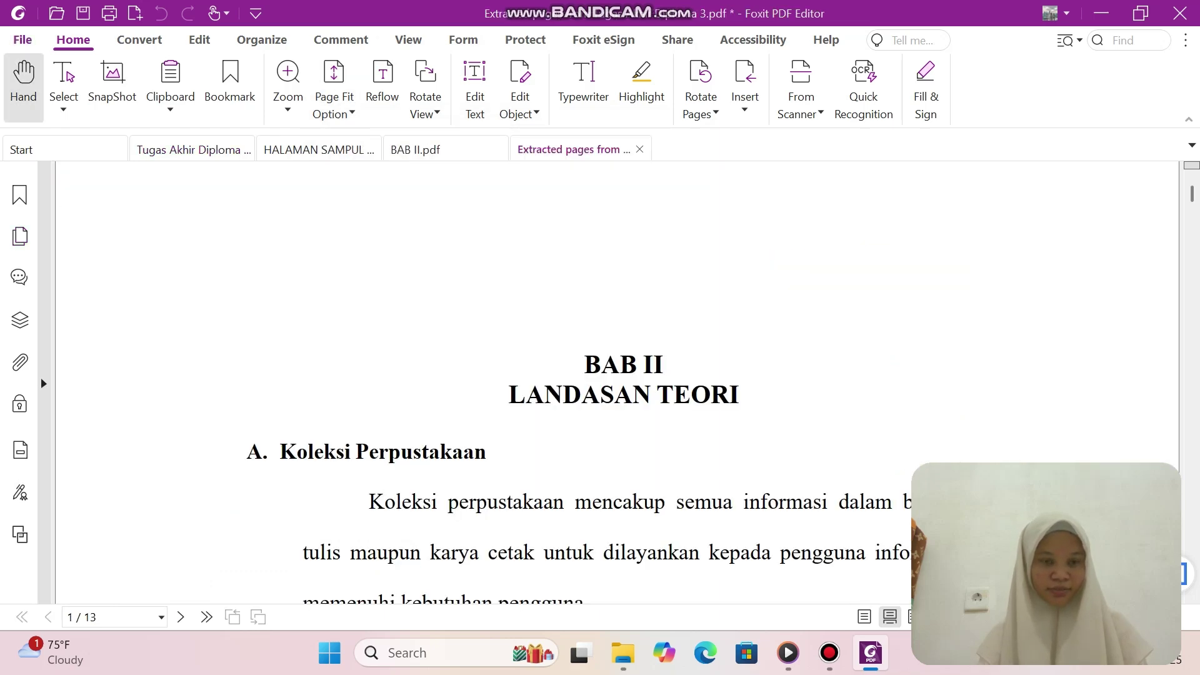
Save the extracted chapter as 'BAB III' in the Extract Page folder and return to the thesis.
click(22, 40)
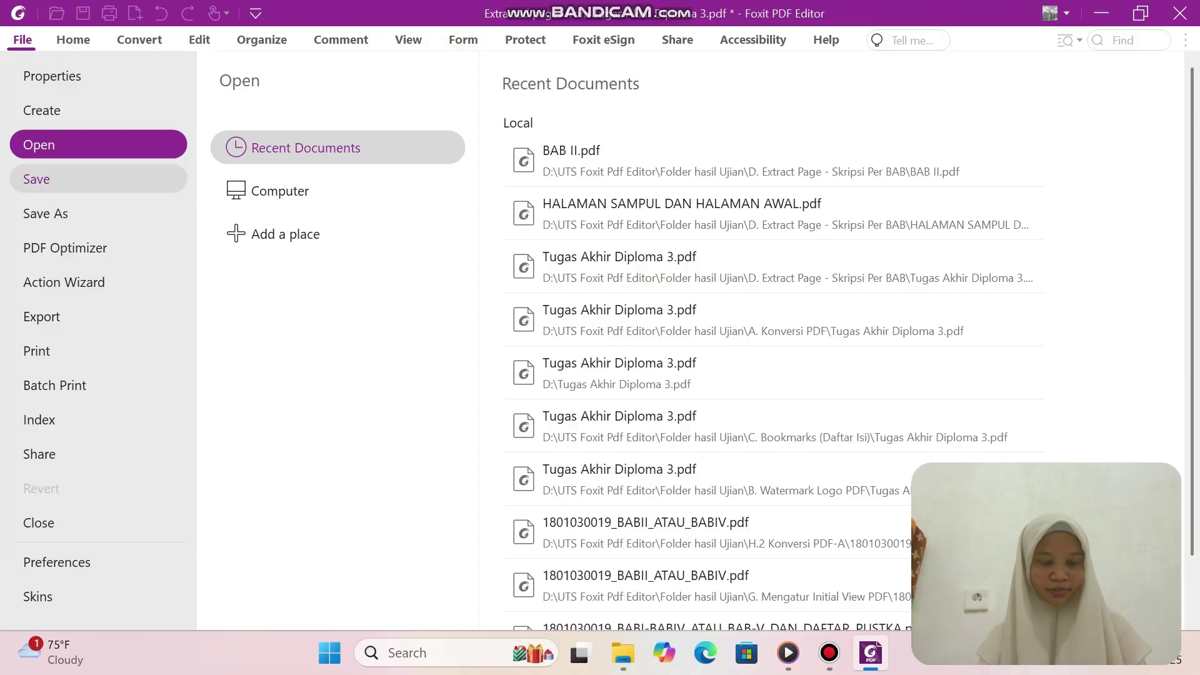
click(36, 179)
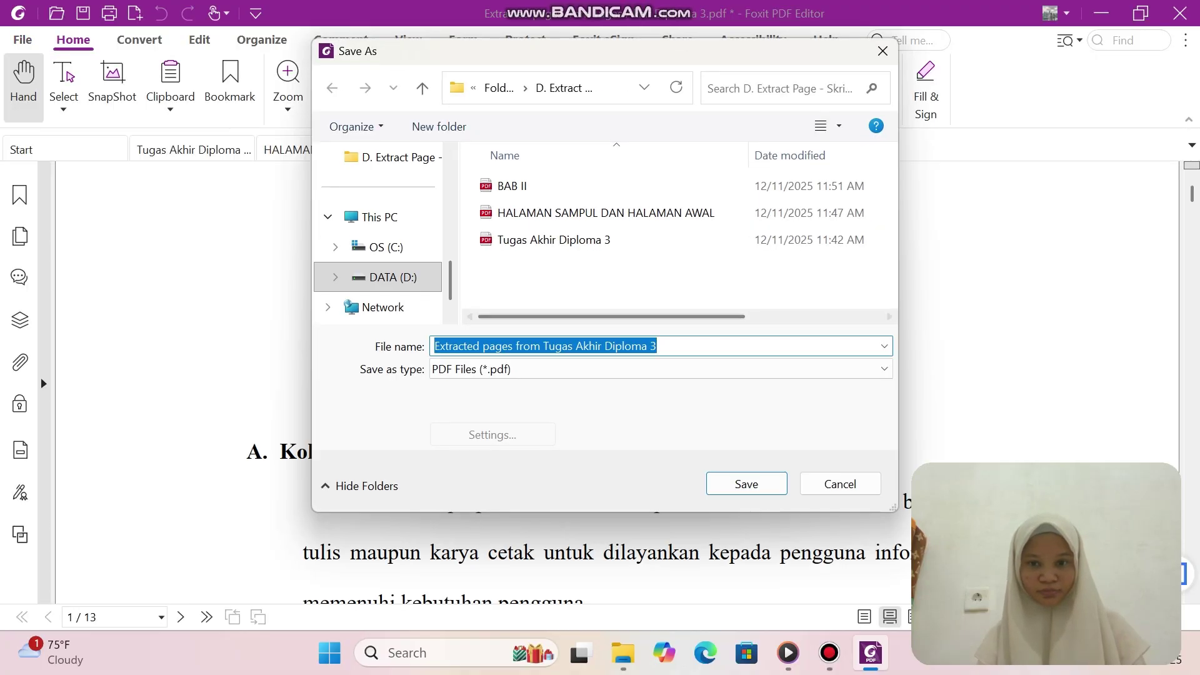
key(BackSpace)
text(BAB III)
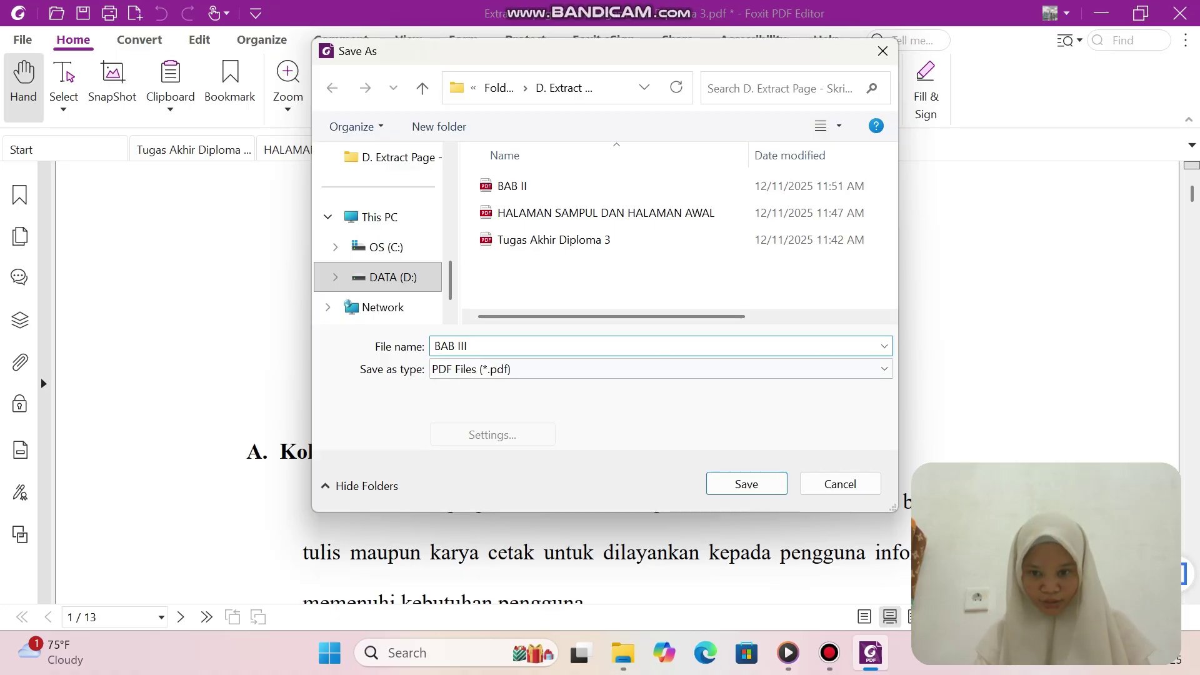
click(746, 484)
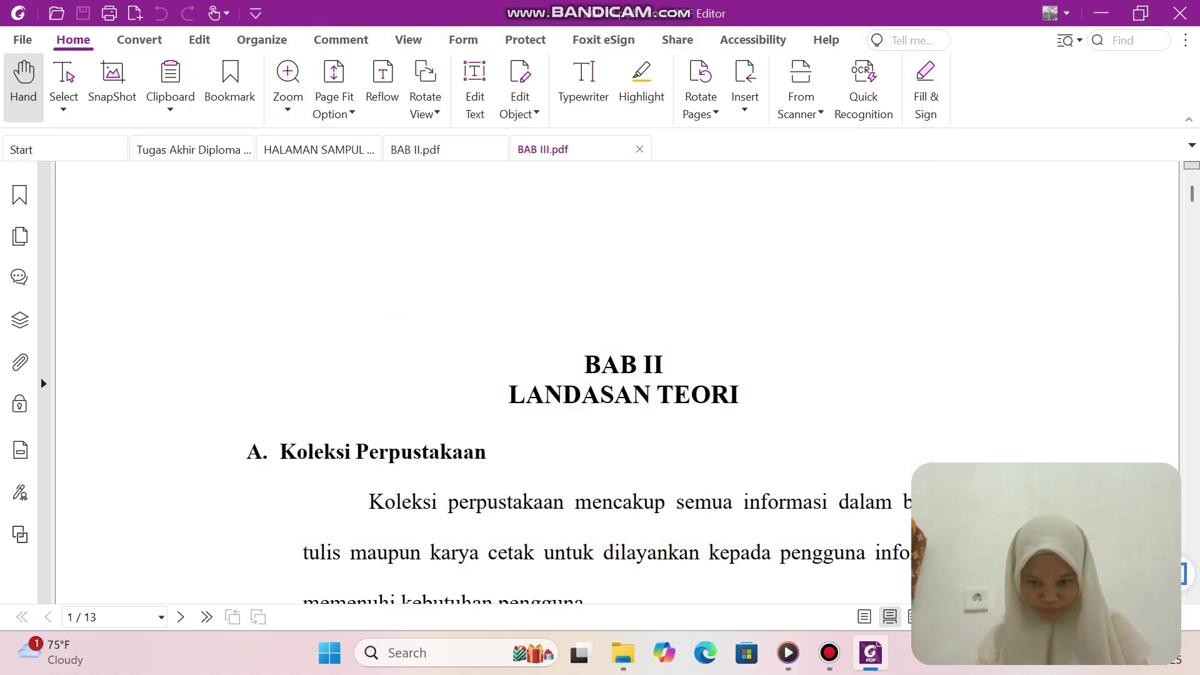
click(188, 149)
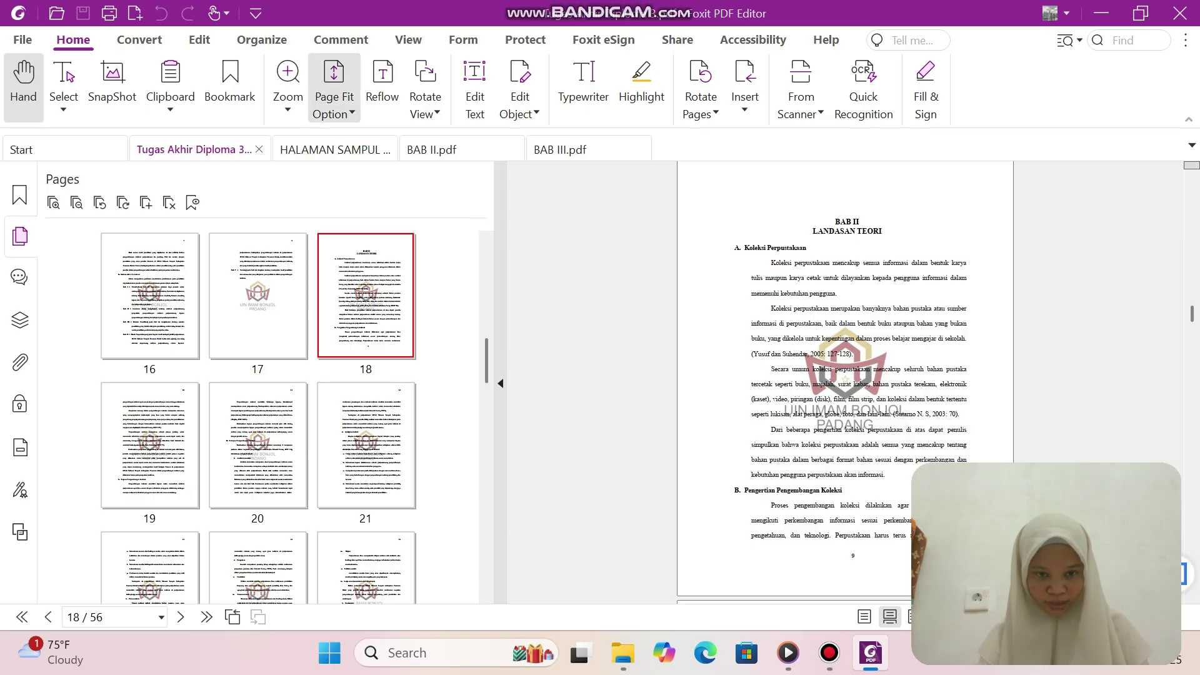
Select thesis pages 31–35, starting where BAB III begins.
scroll(258, 413, down, 8)
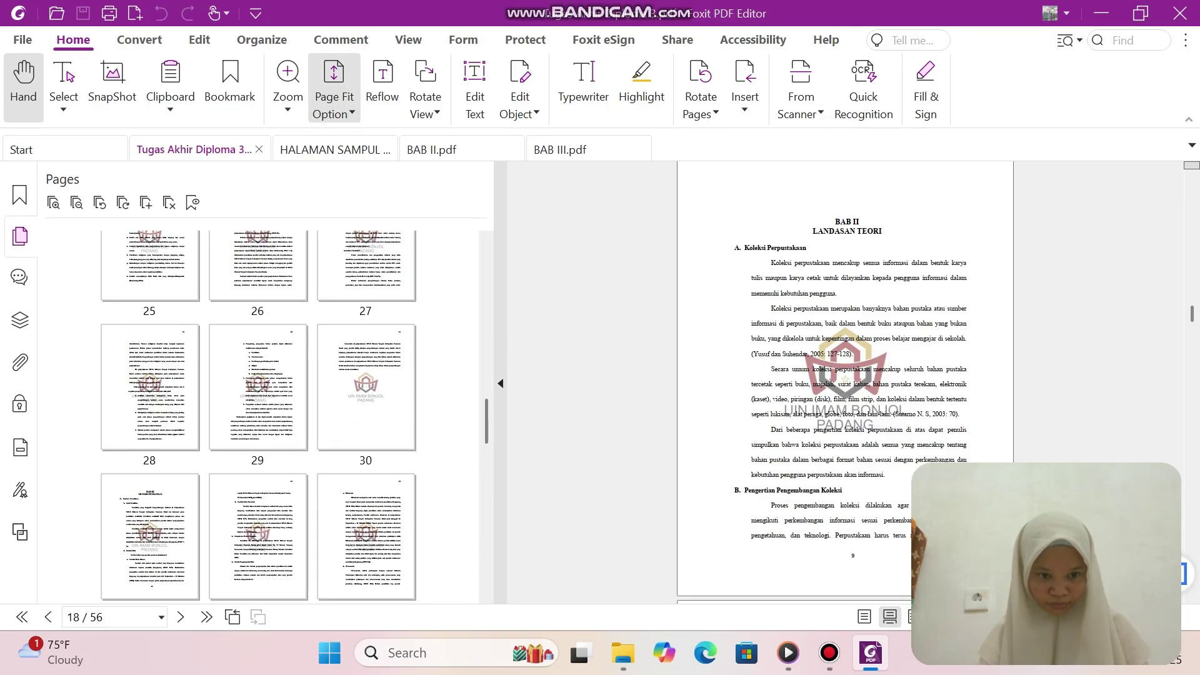
scroll(257, 412, down, 3)
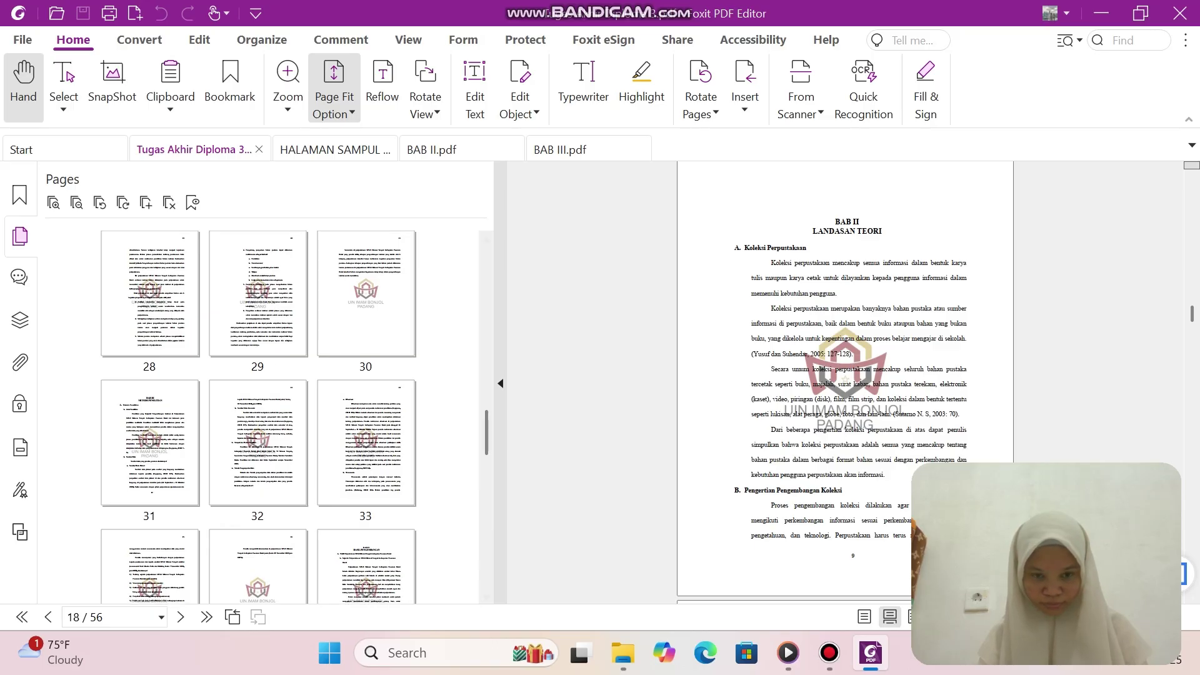
scroll(258, 412, up, 10)
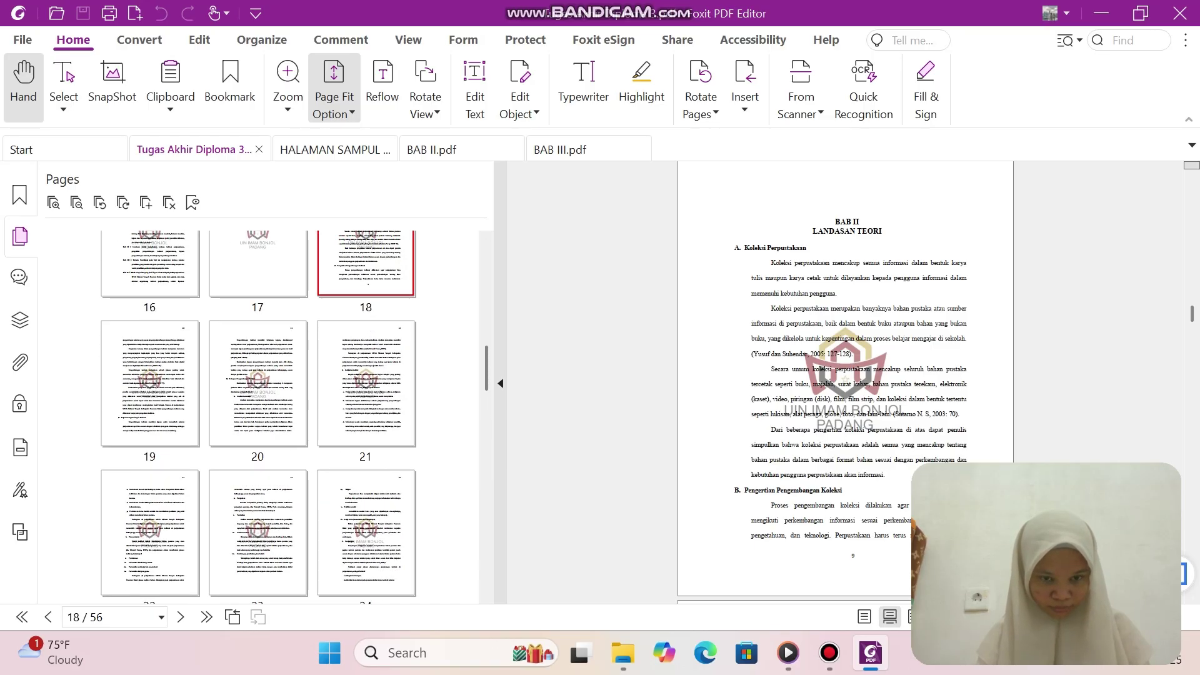
scroll(258, 412, down, 8)
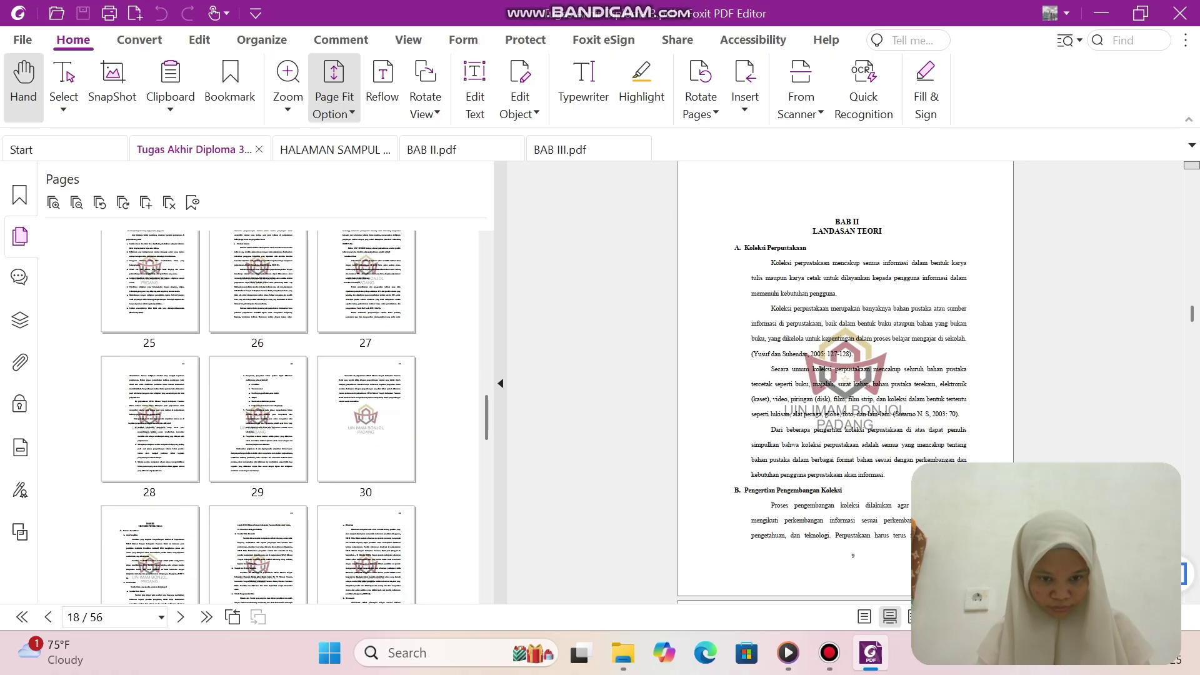
scroll(258, 412, down, 2)
click(150, 439)
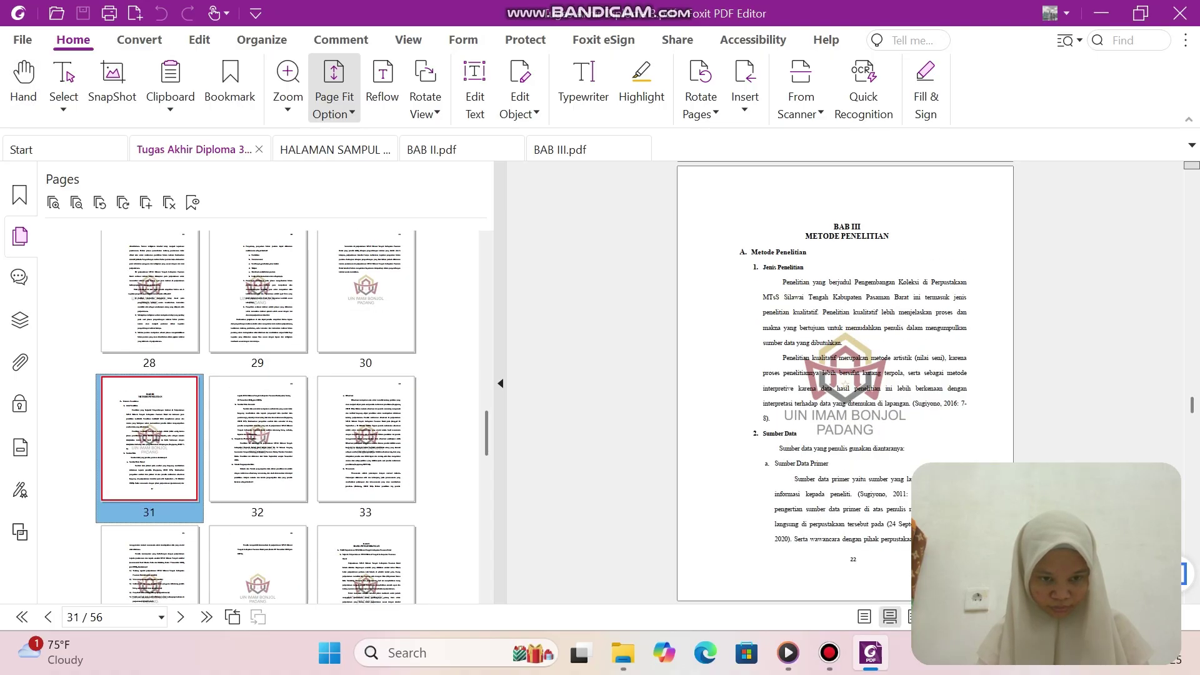
scroll(149, 439, down, 3)
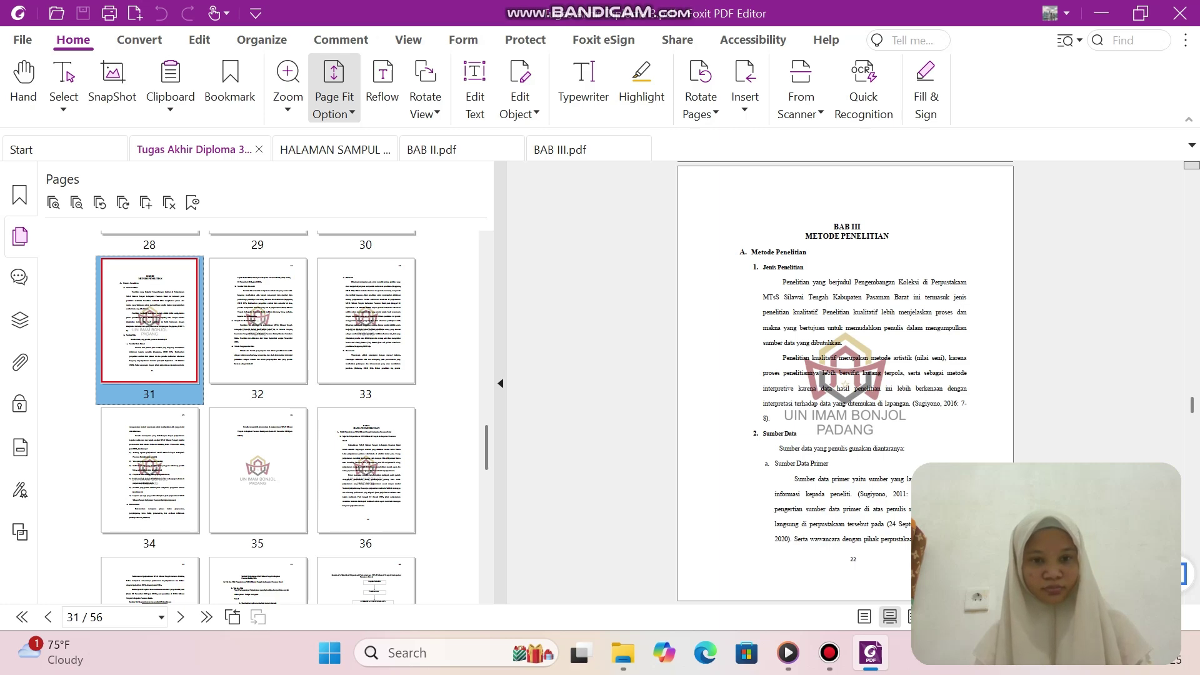
shift+click(366, 320)
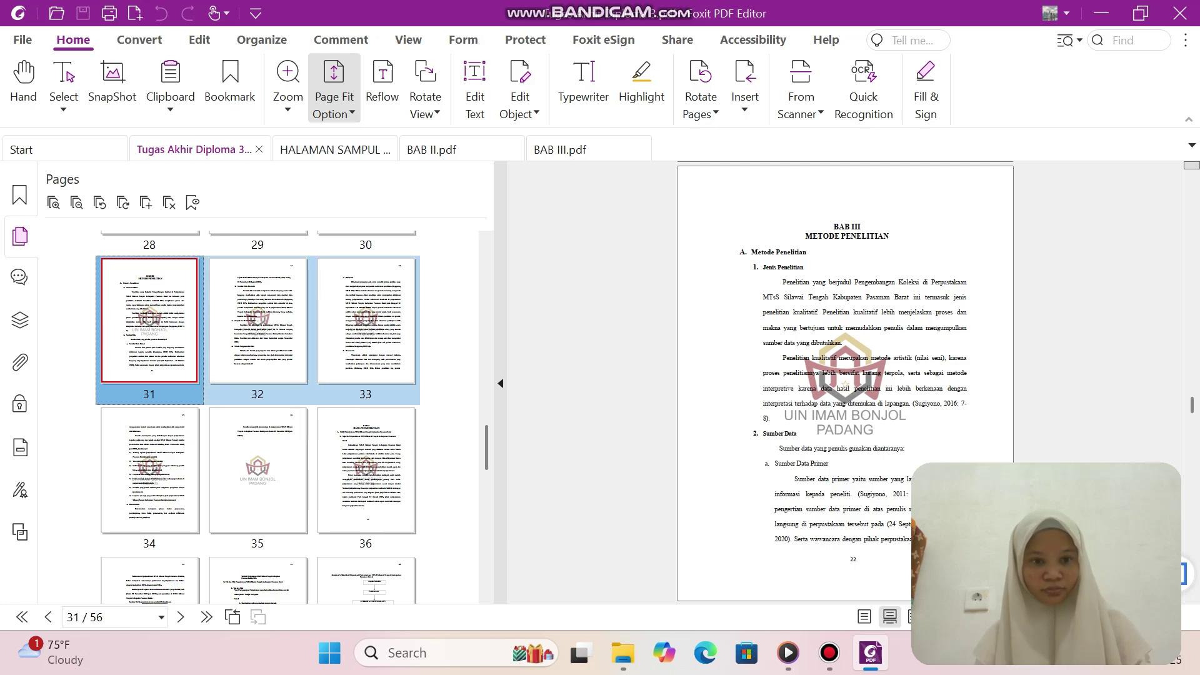
ctrl+click(149, 470)
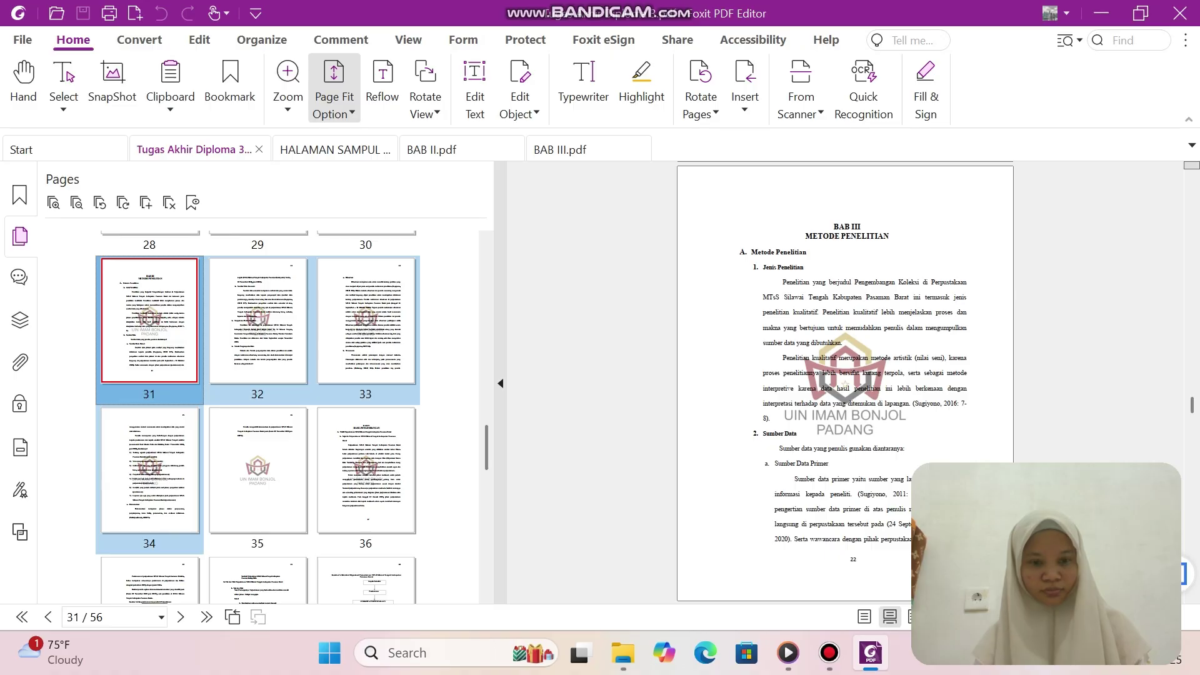
ctrl+click(258, 470)
Bring up the Extract Pages settings for the selected pages 31–35.
right_click(388, 389)
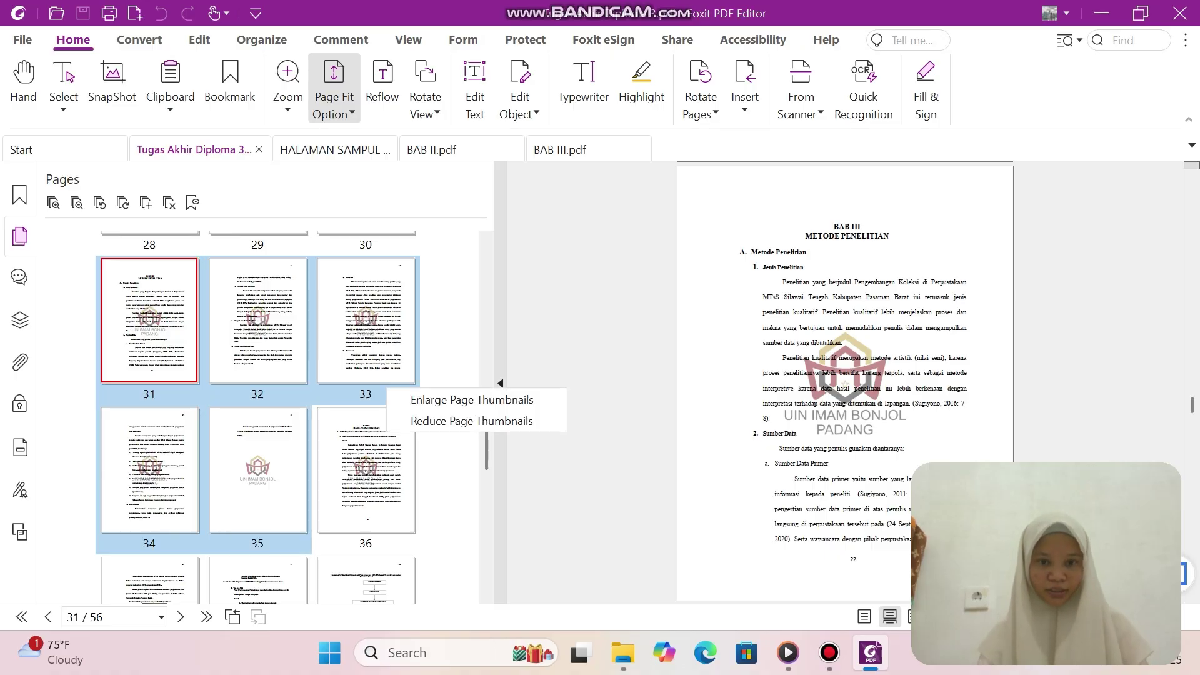
right_click(335, 325)
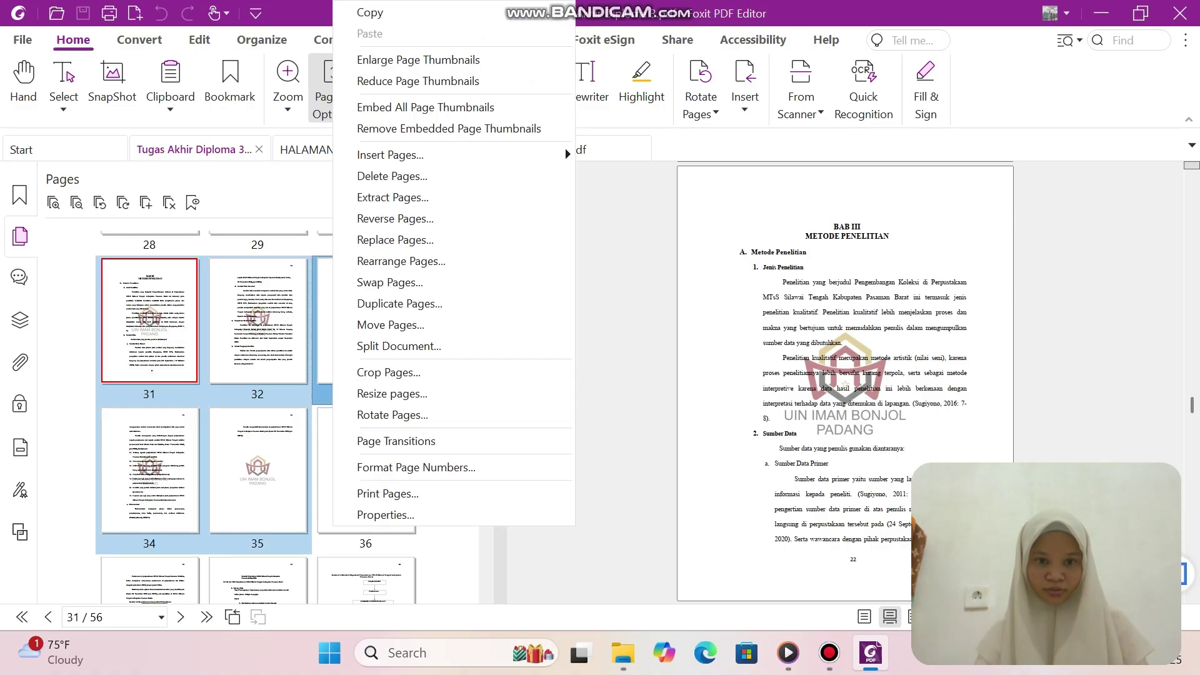
click(393, 197)
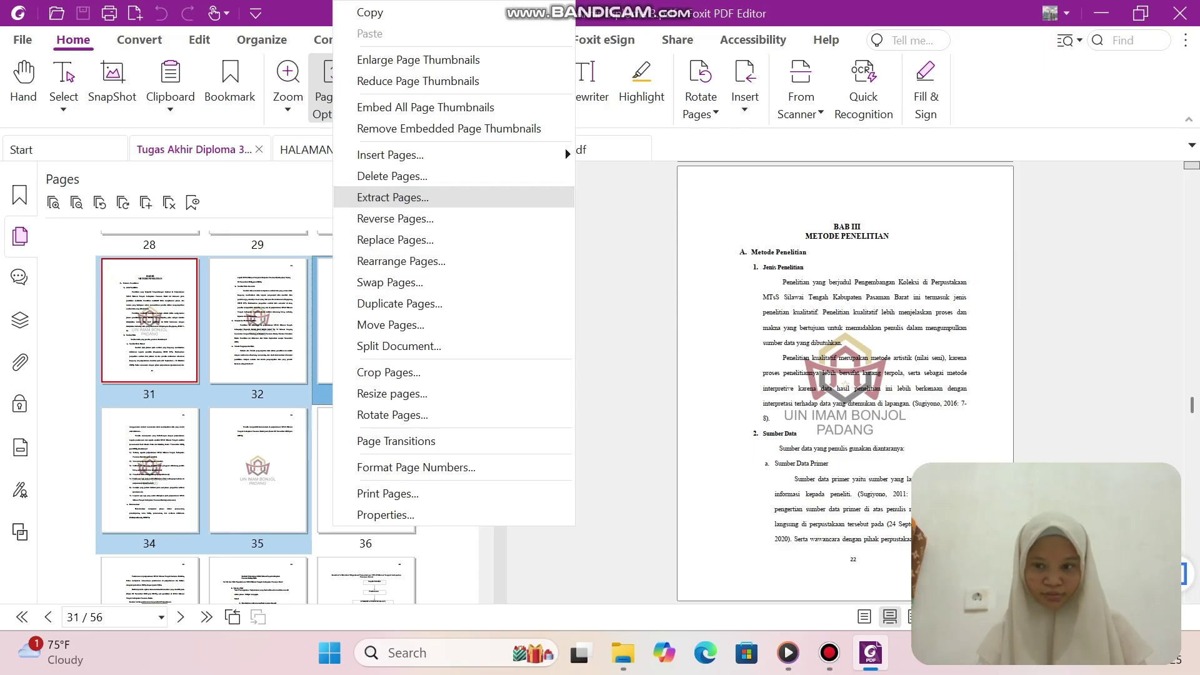
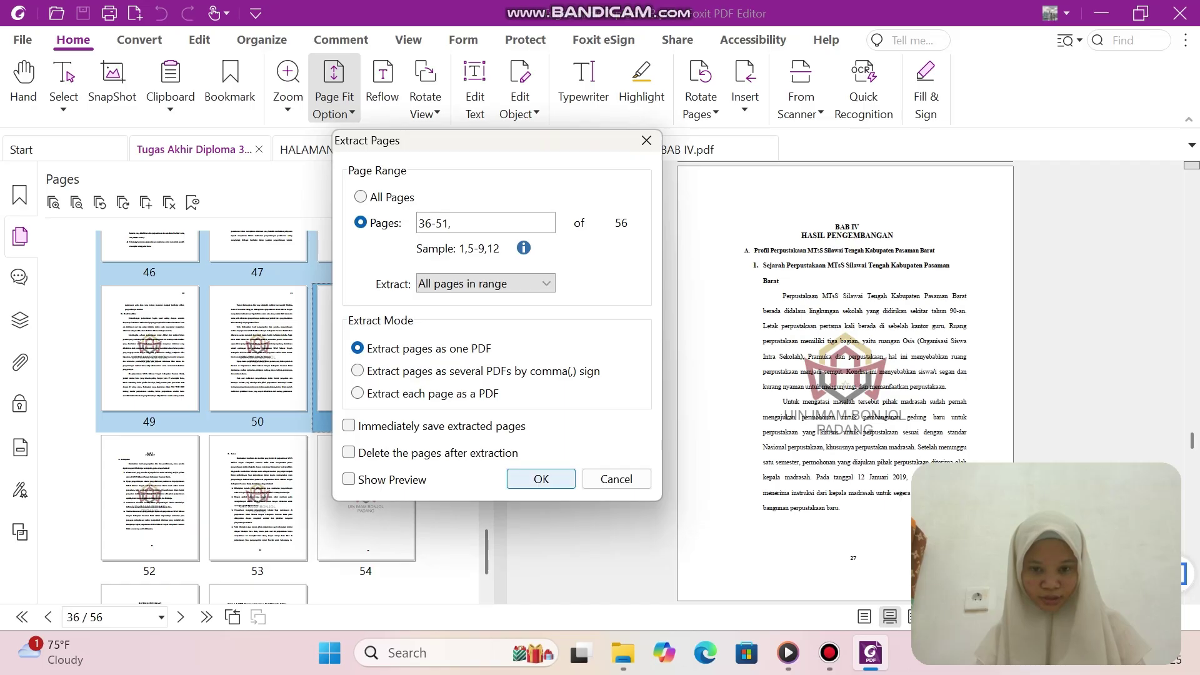
Extract pages 36–51, save them as 'BAB V', then return to the Tugas Akhir Diploma 3 document.
click(540, 479)
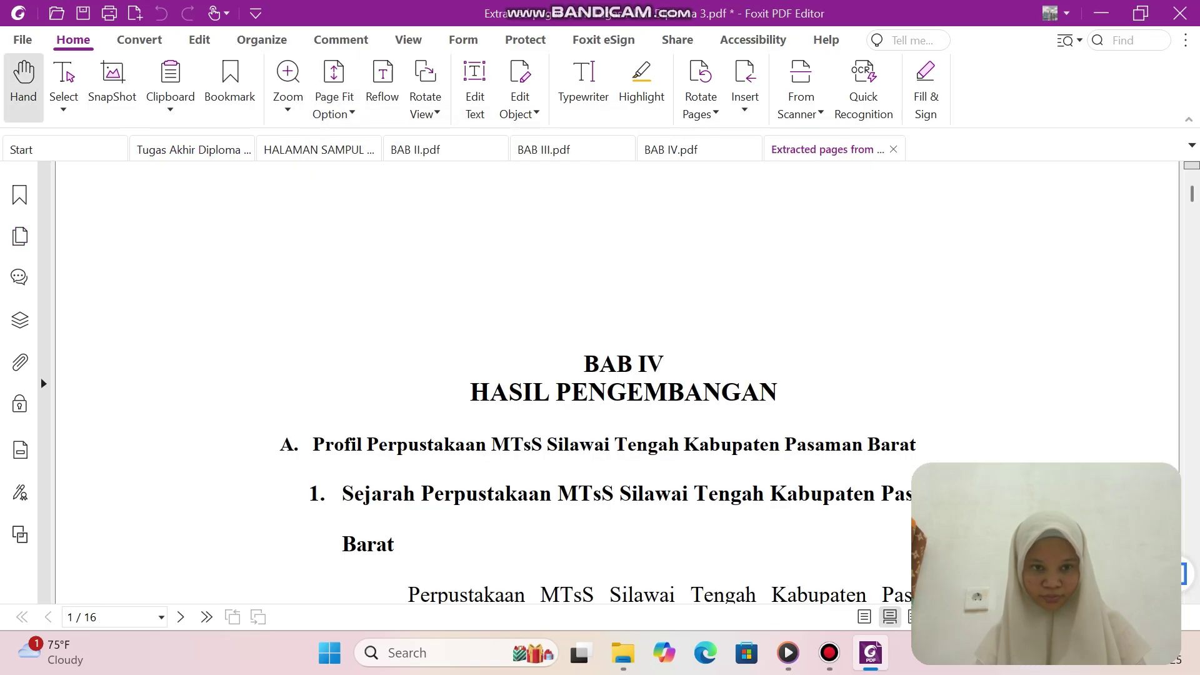
click(22, 39)
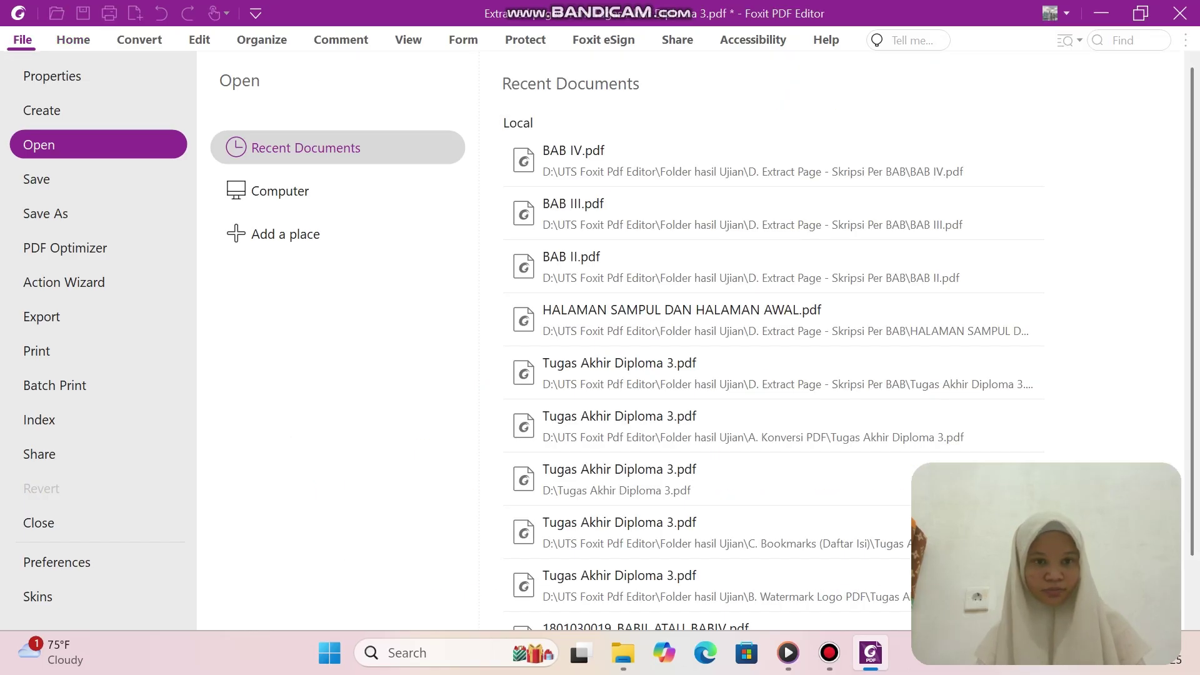
click(36, 178)
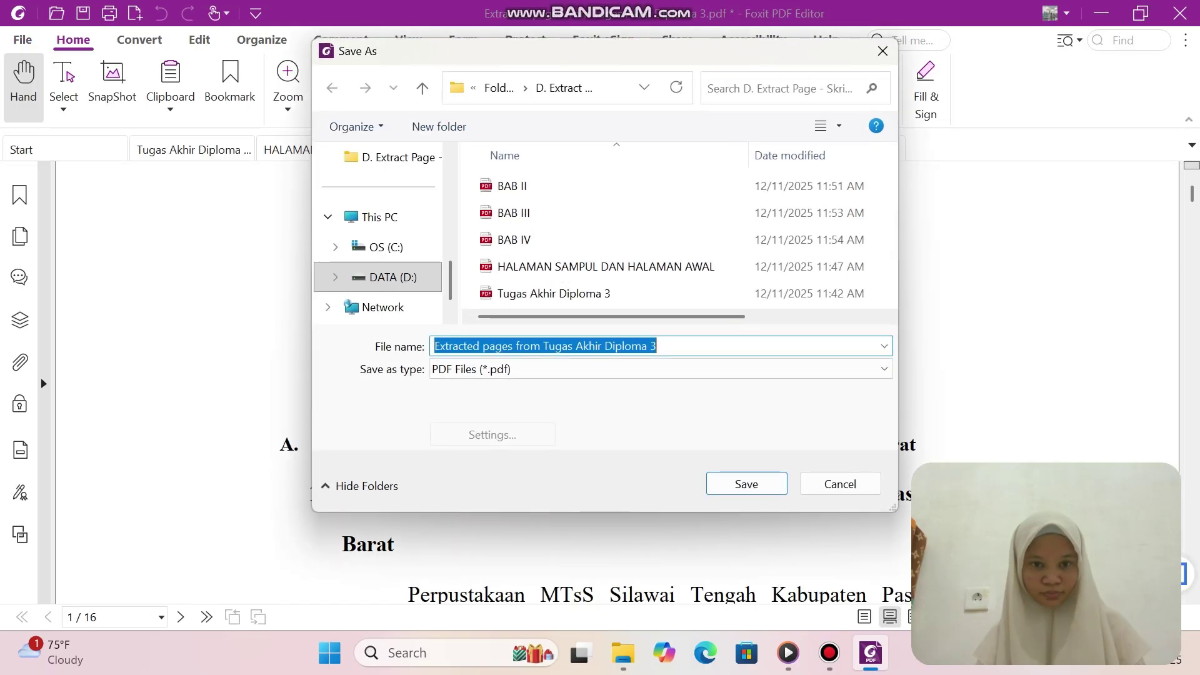
key(BackSpace)
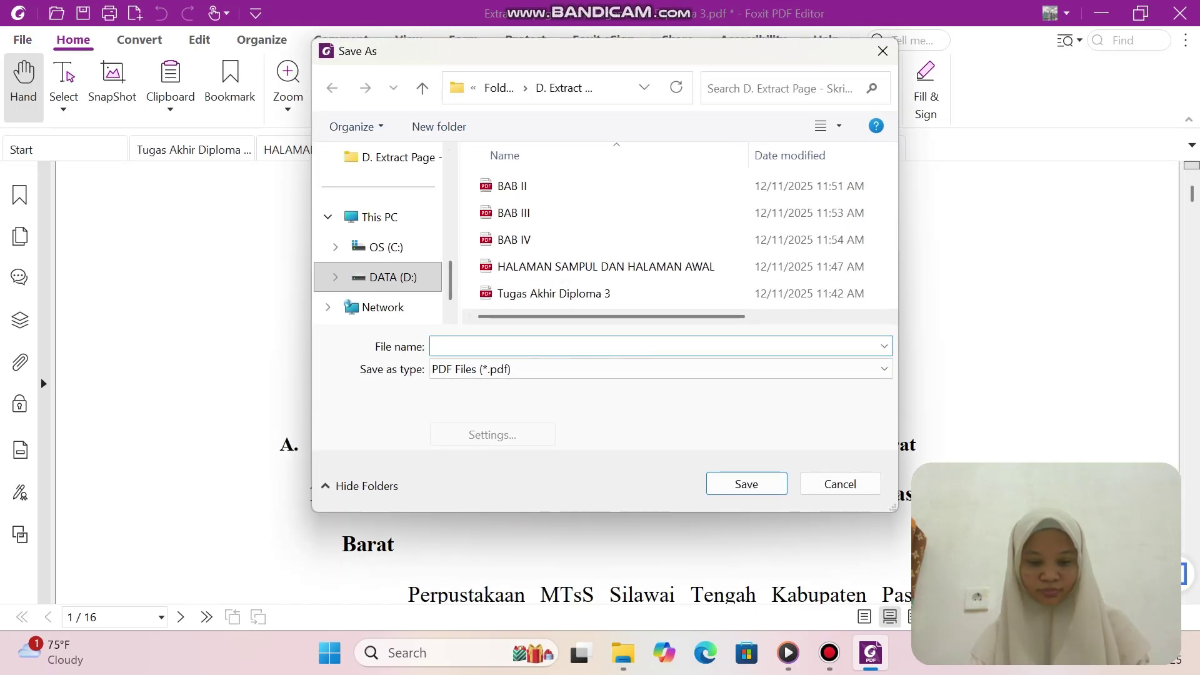
text(BAB V)
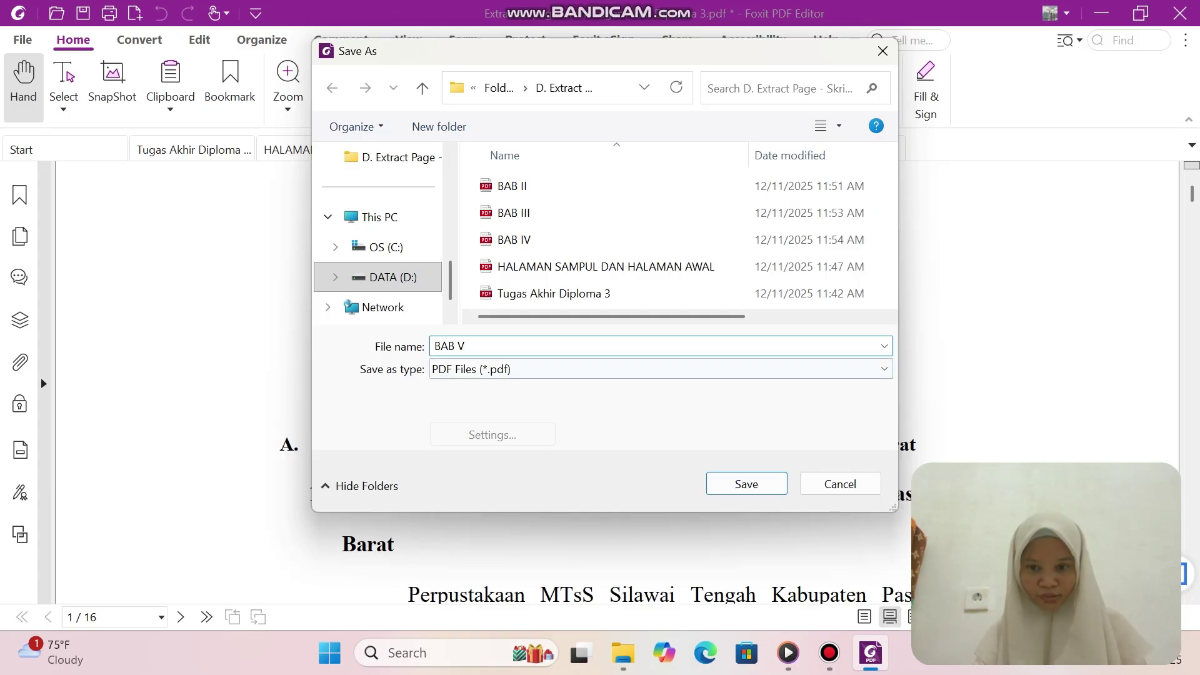
key(Return)
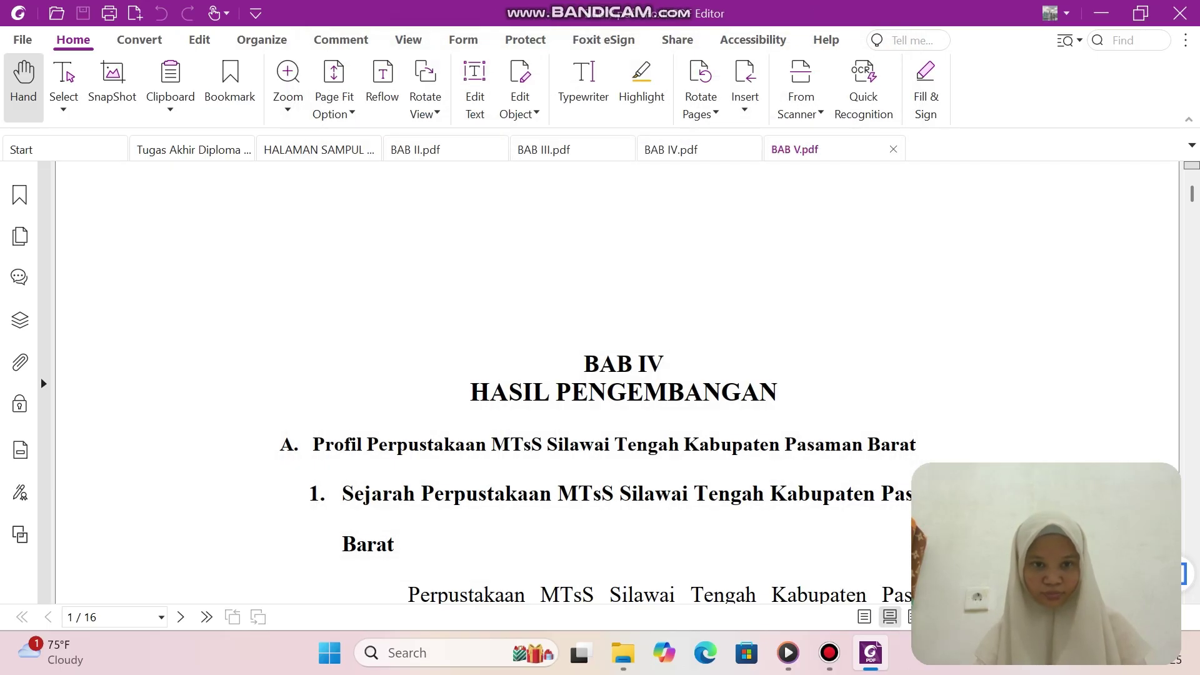
click(190, 150)
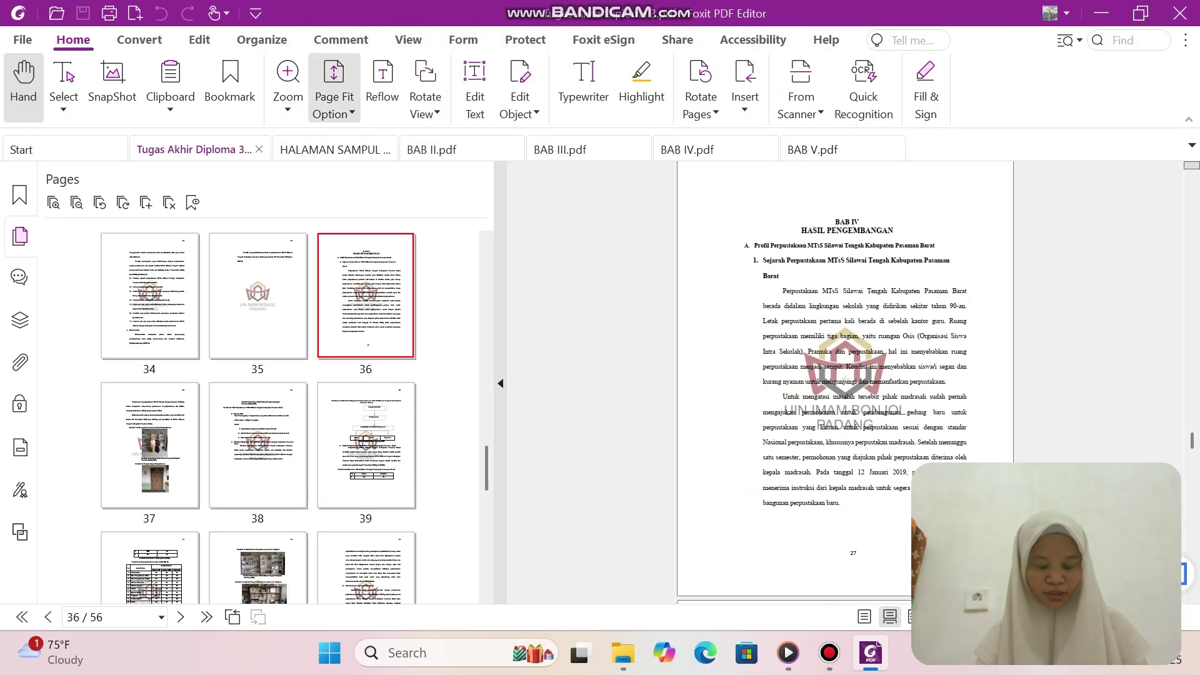
Select thesis pages 52–56 in the page thumbnails.
scroll(258, 416, down, 10)
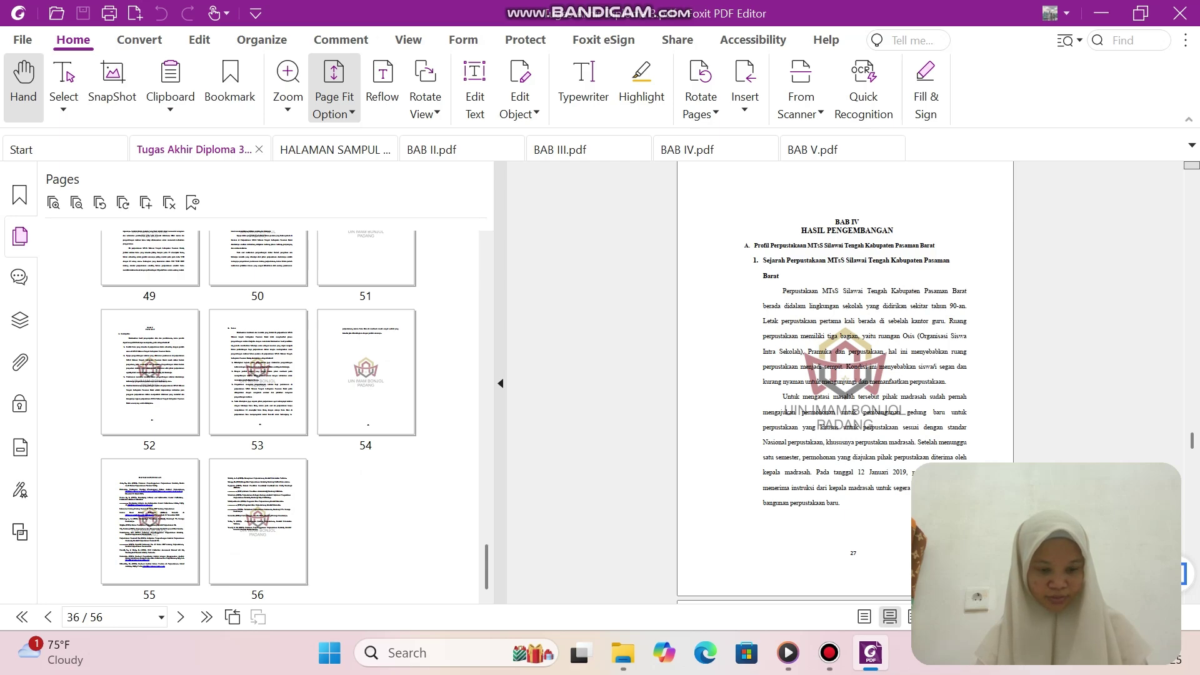
click(150, 372)
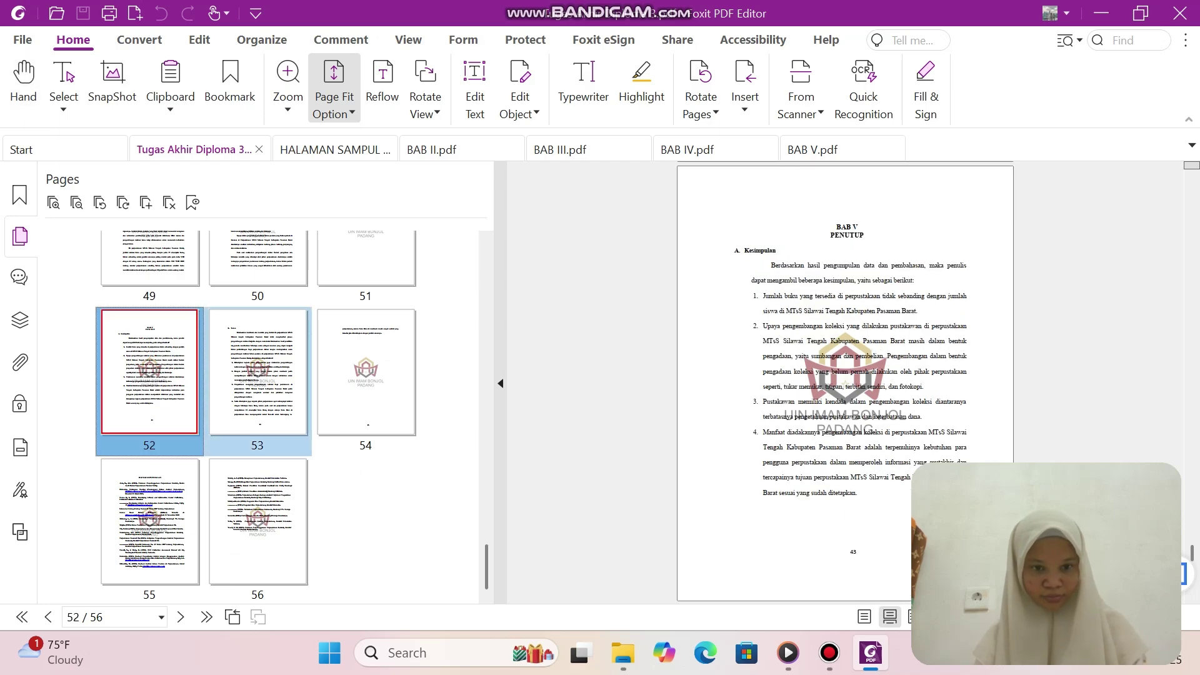
key(shift+Right)
key(shift+Right)
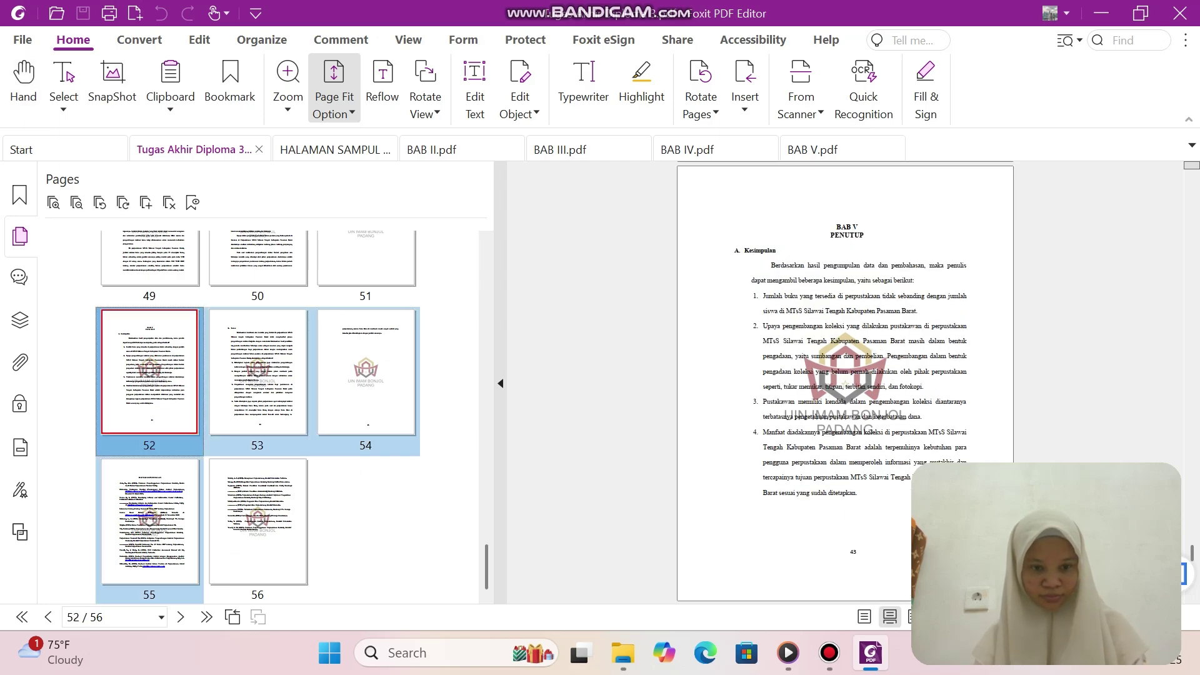
key(Right)
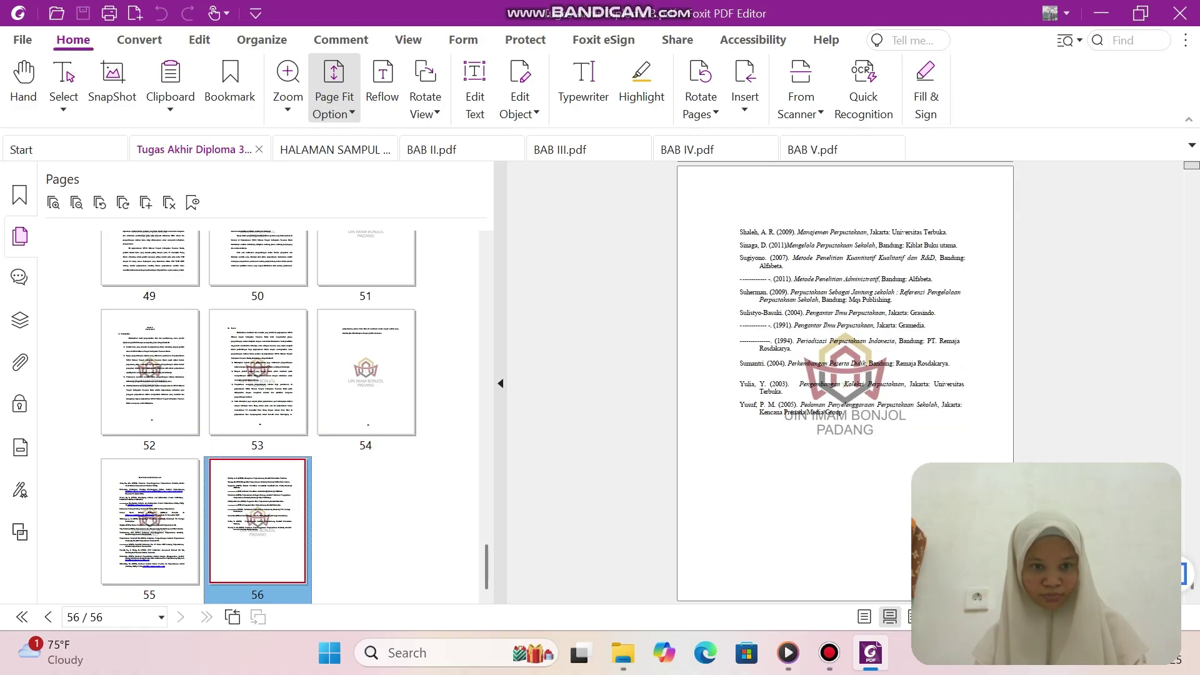
click(150, 372)
key(shift+Right)
key(shift+Right)
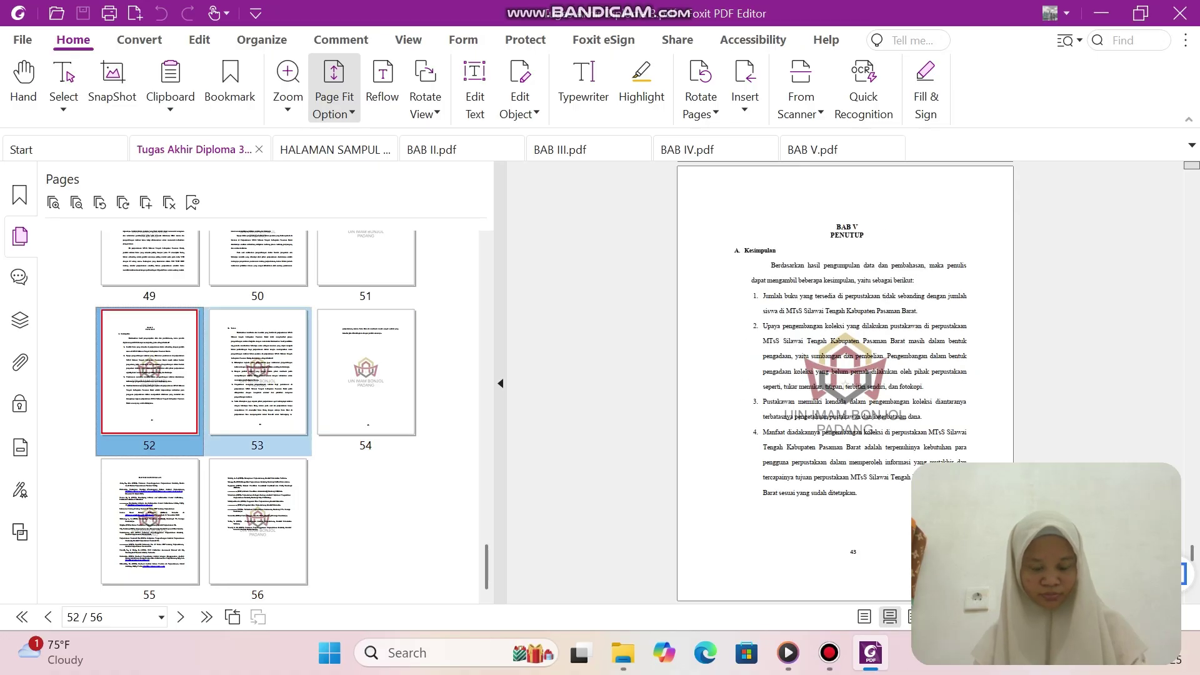
key(shift+Right)
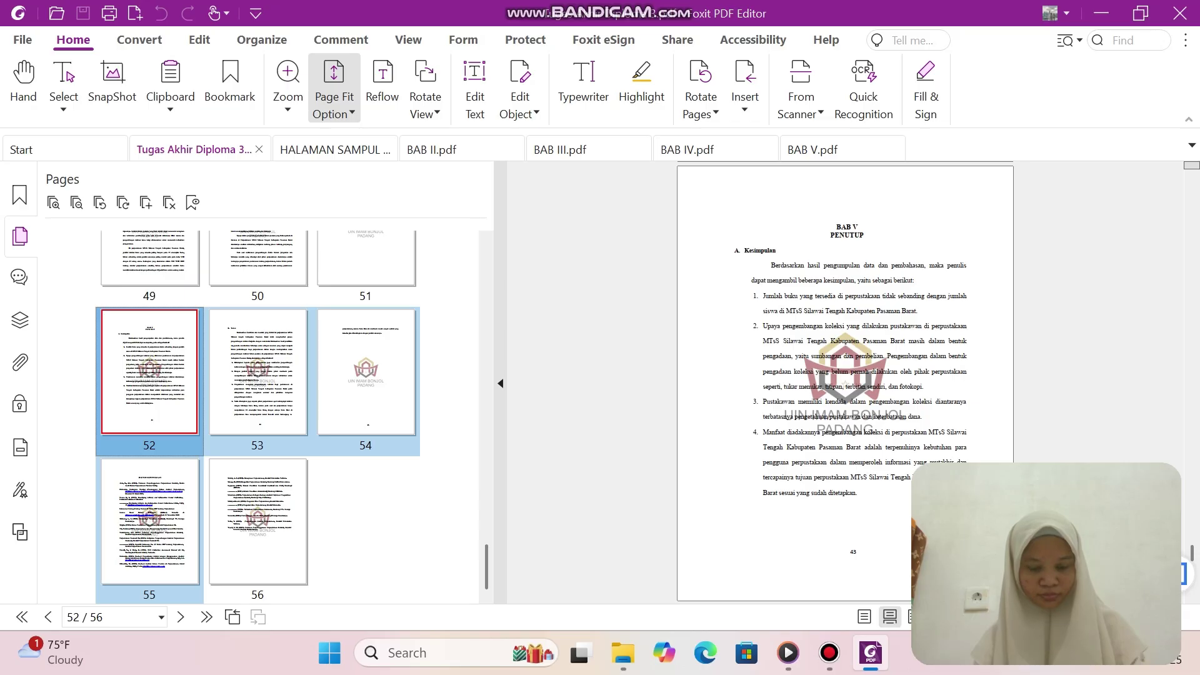
key(shift+Right)
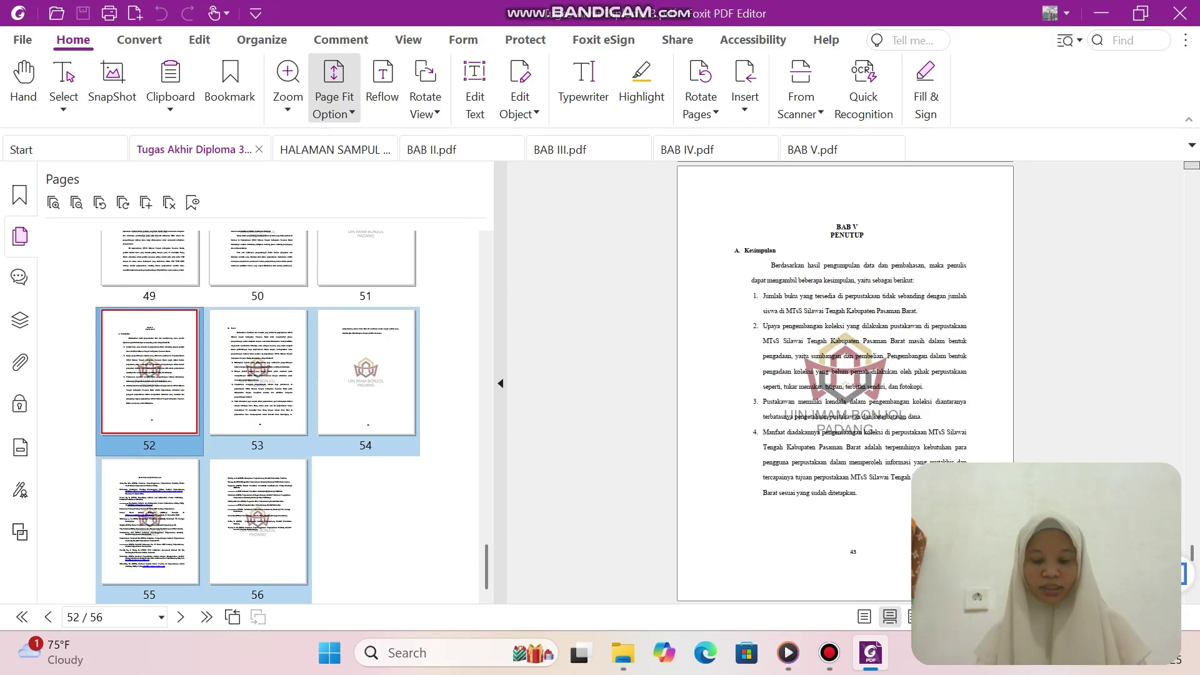
Extract pages 52–56 into a new document.
key(shift+F10)
key(Up)
key(Up)
key(Up)
key(Up)
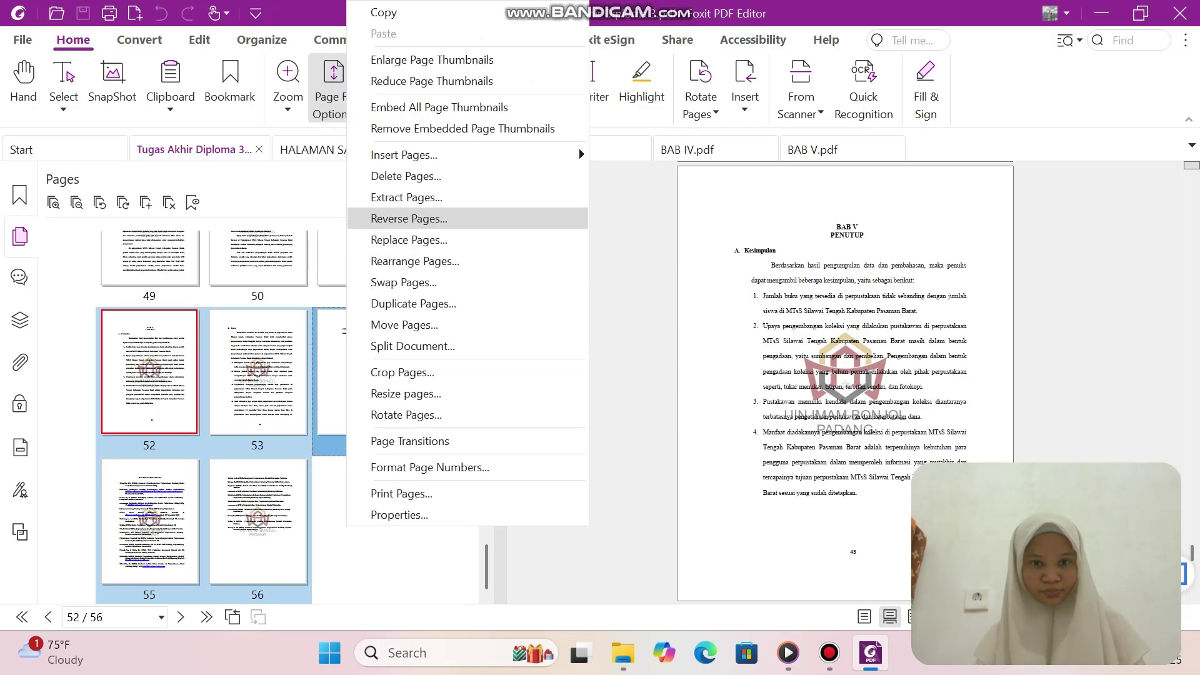
key(Return)
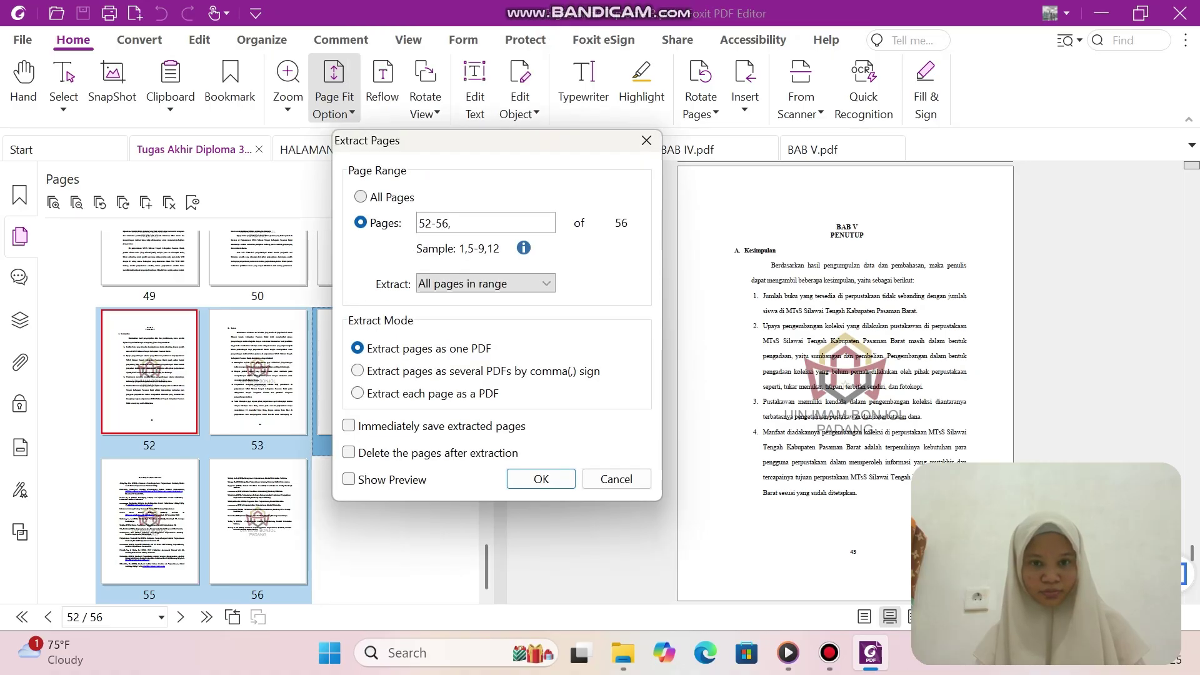
key(Return)
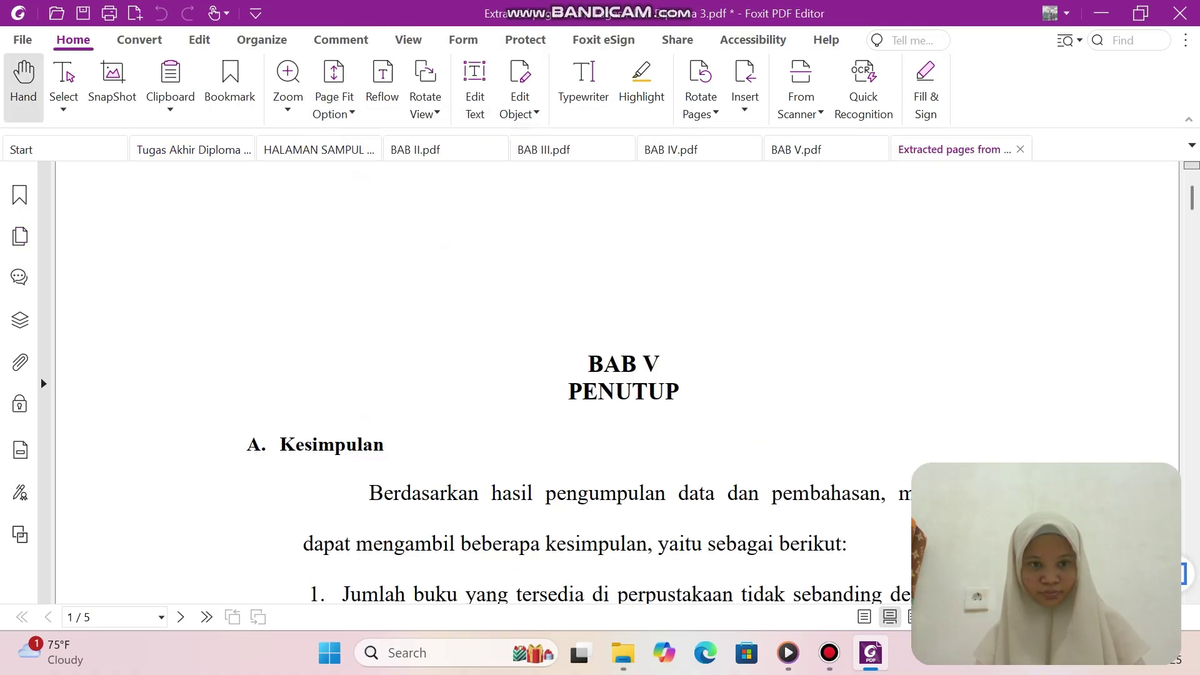
Save the extracted pages as 'BAB VI DAN HALAMAN AKHIR'.
key(alt+f)
key(Down)
key(Down)
key(Down)
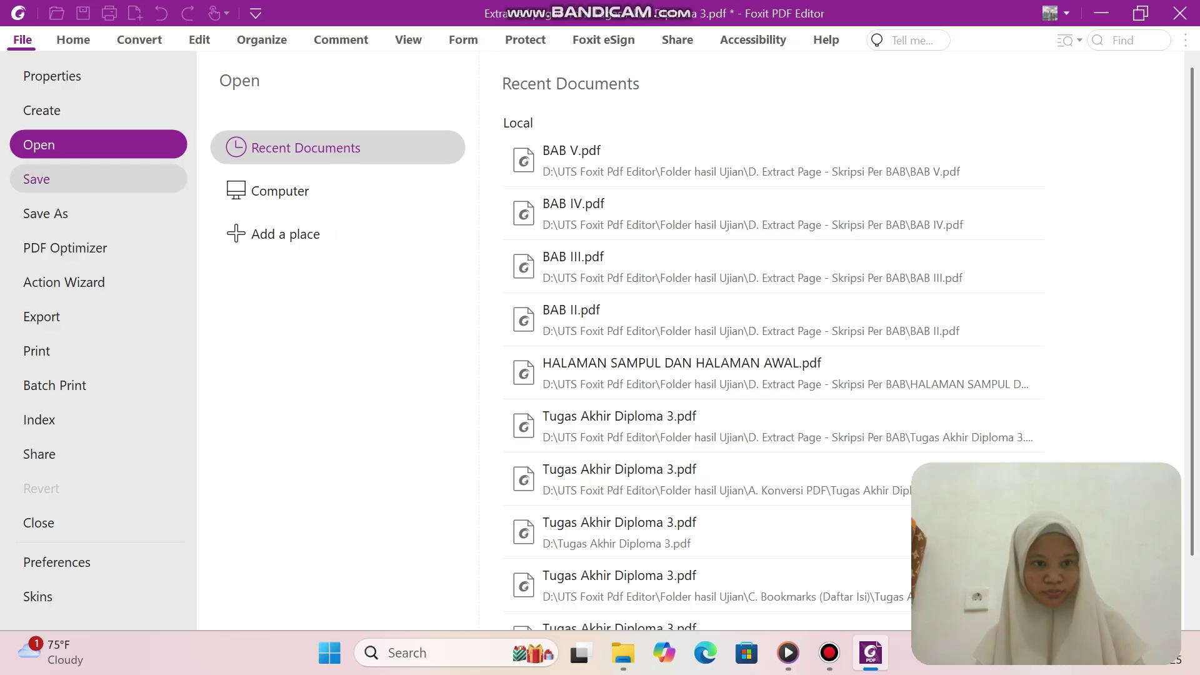
key(Return)
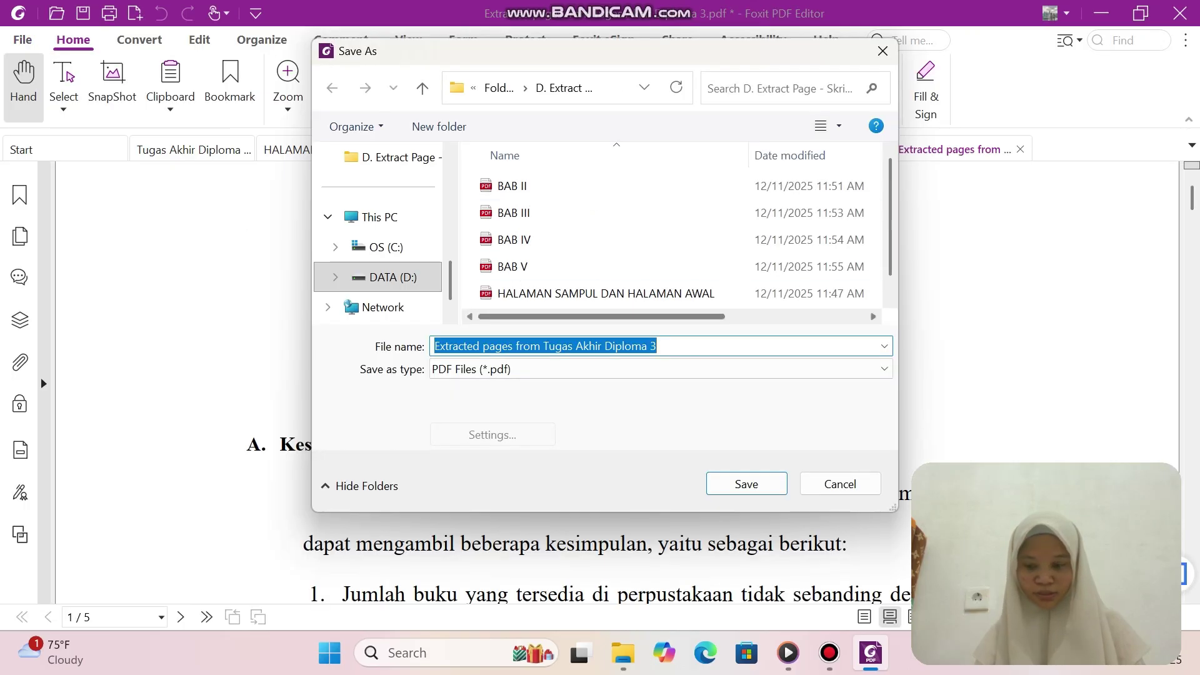
key(BackSpace)
text(BAB)
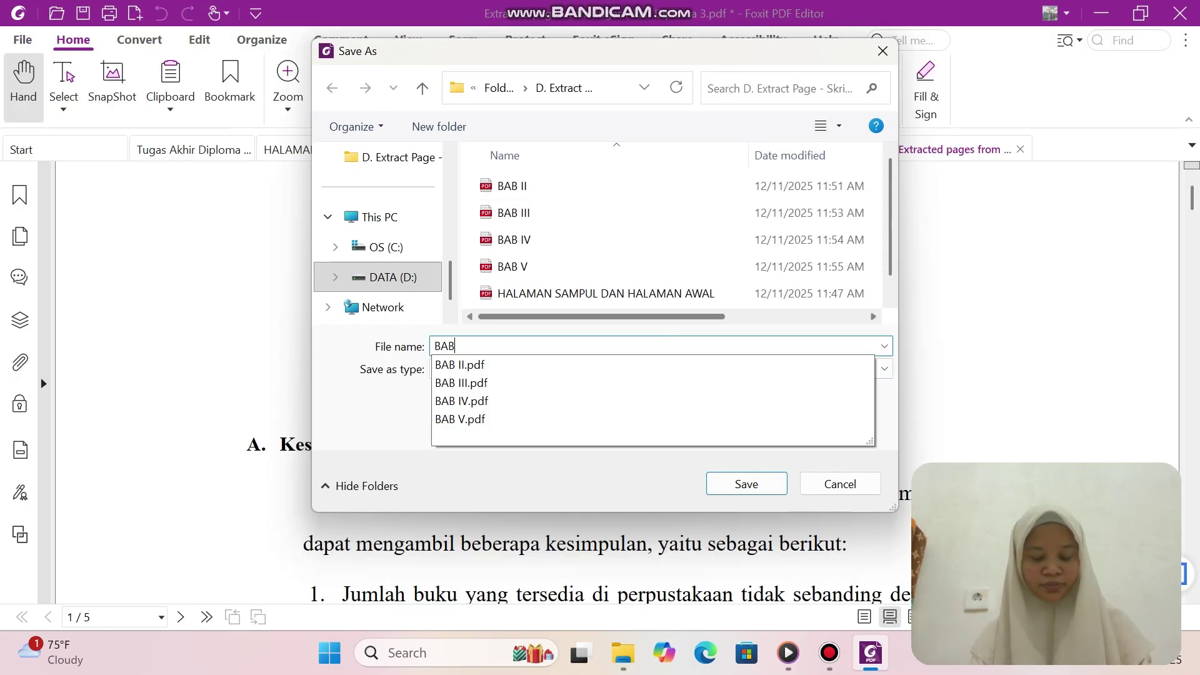
text( VI)
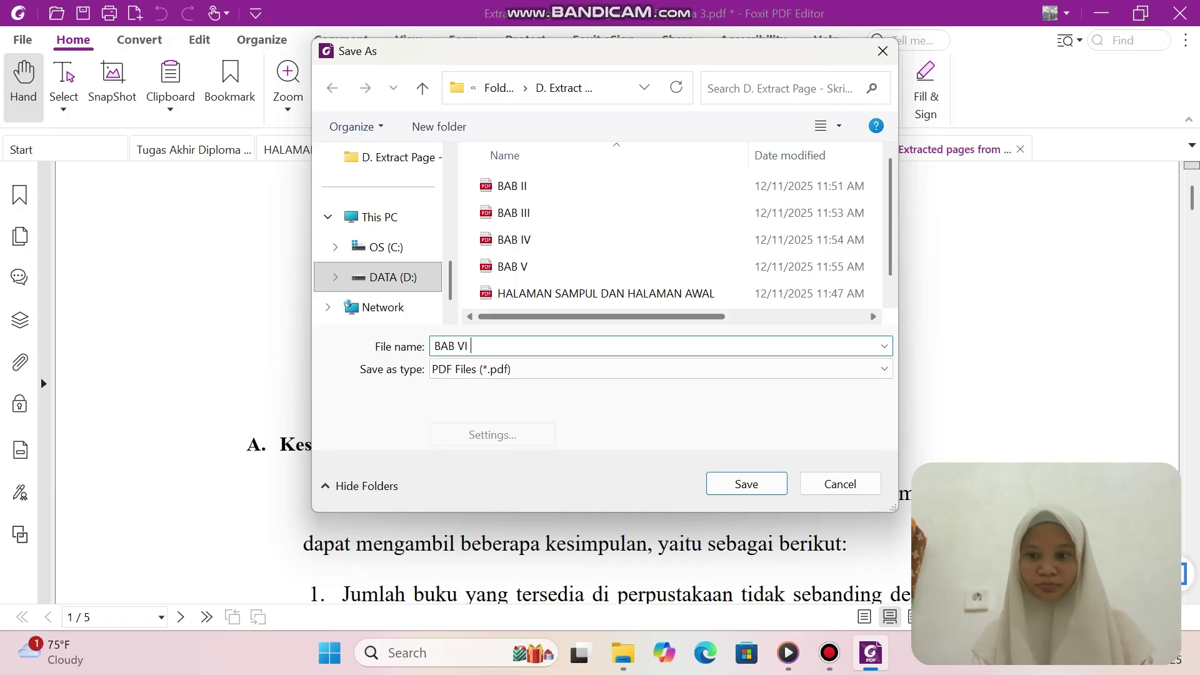
text( DAN HALAMA)
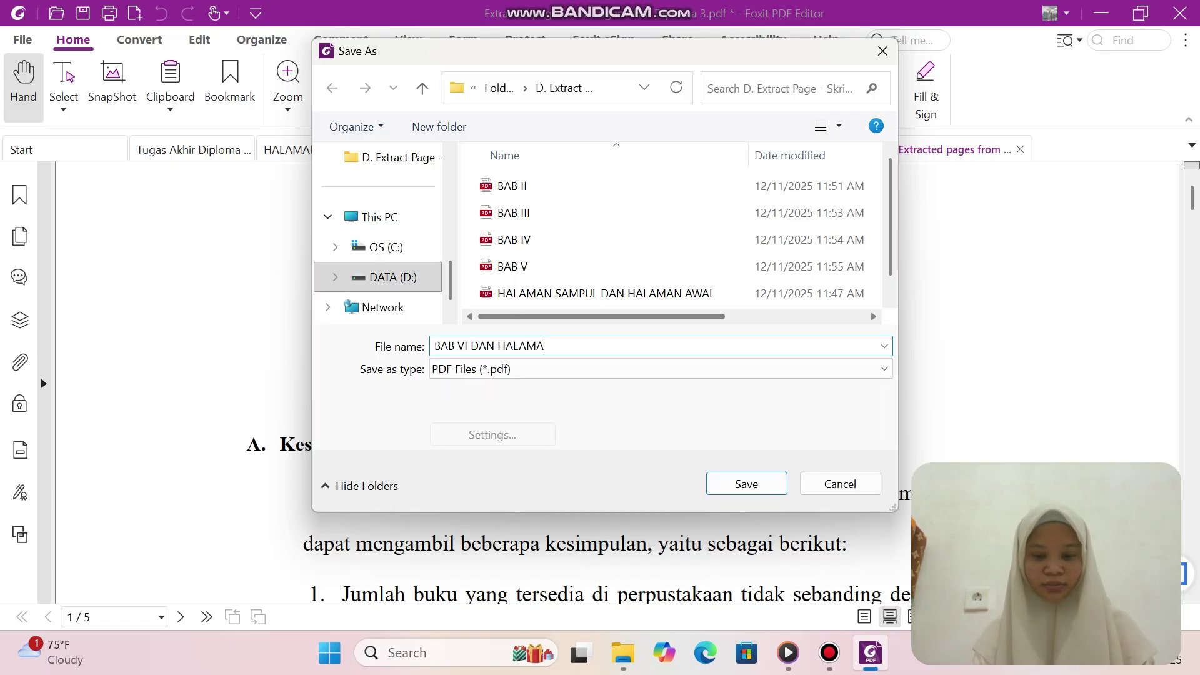
text(N AKHIR)
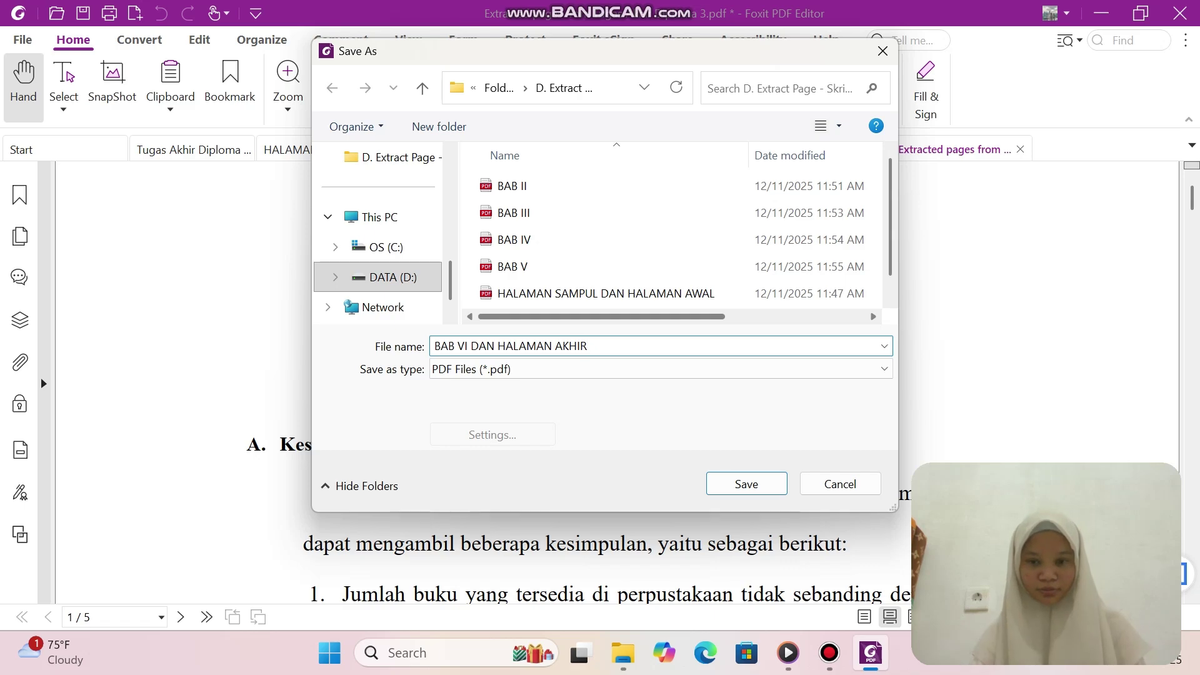
key(Return)
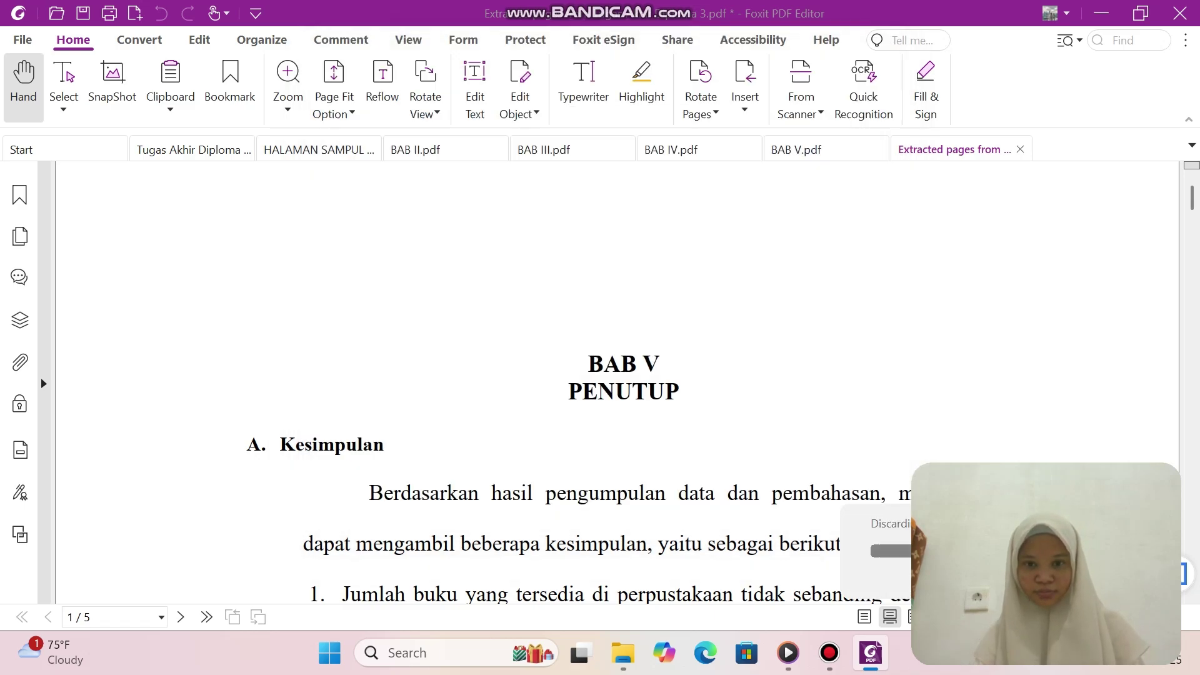
click(829, 652)
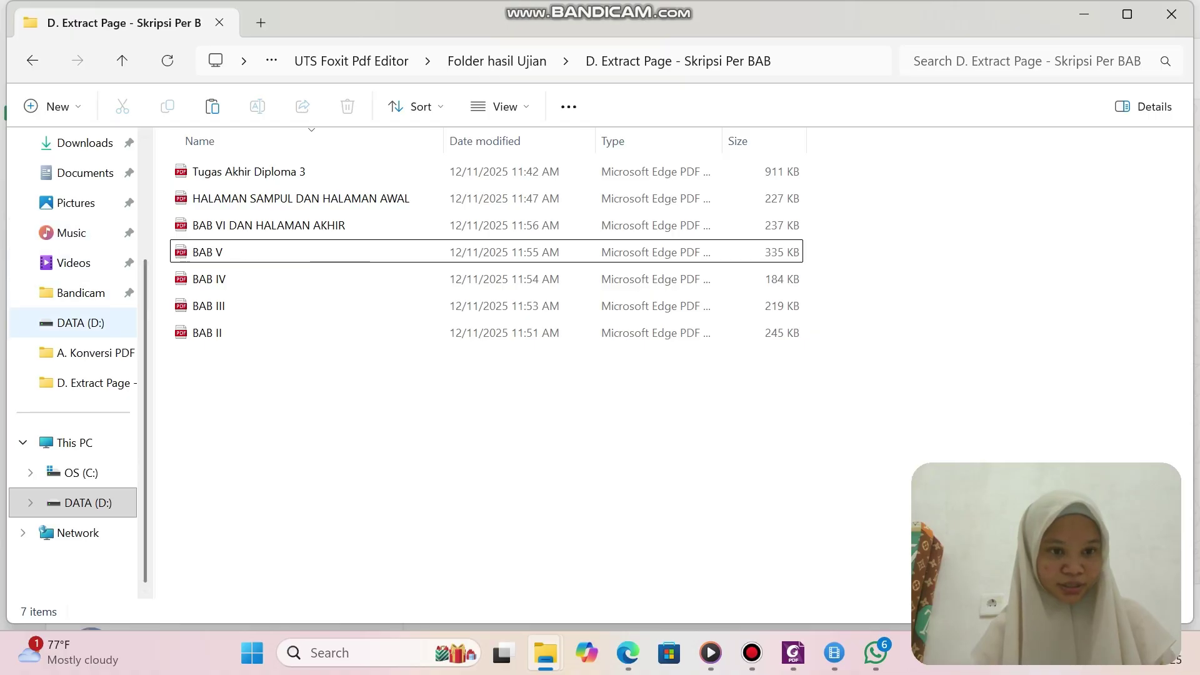
Go to DATA (D:) > UTS Foxit Pdf Editor > Folder hasil Ujian > D. Extract Page - Skripsi Per BAB.
click(80, 322)
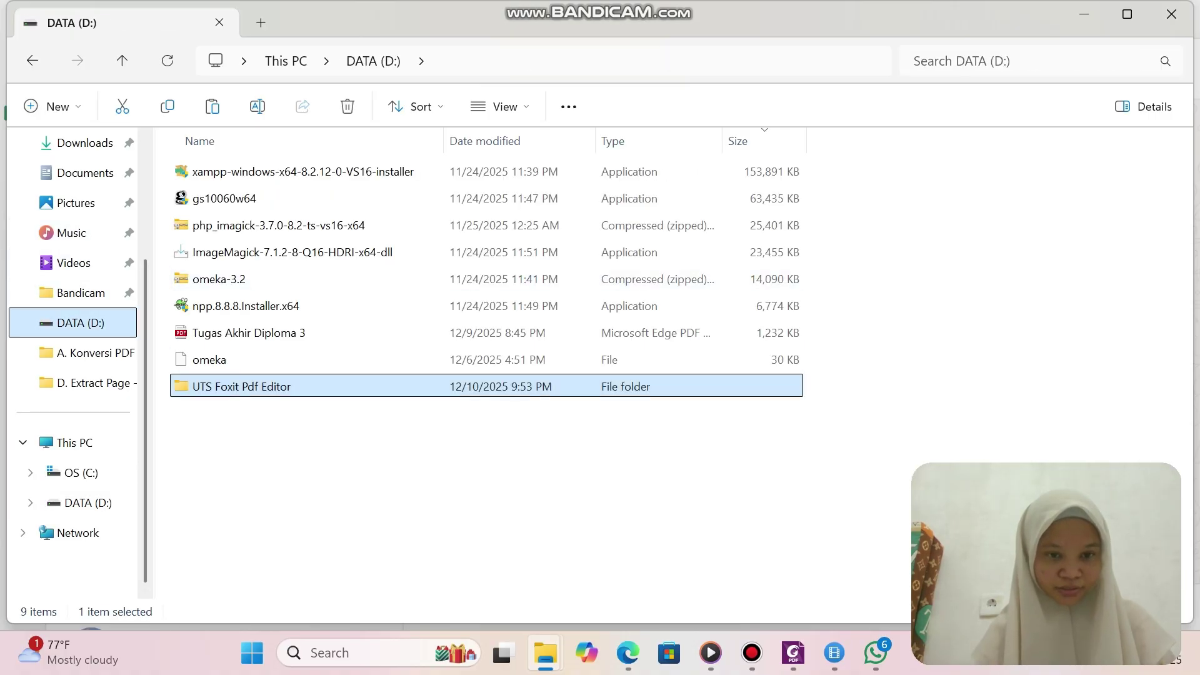
double_click(250, 386)
double_click(256, 172)
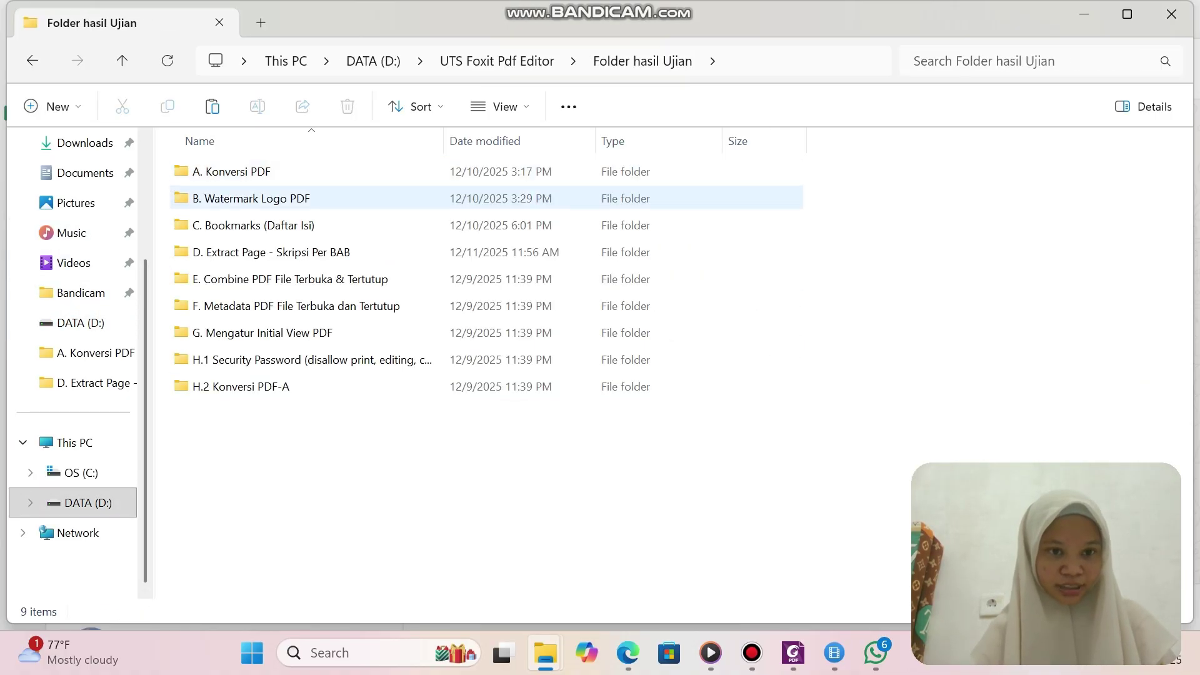
double_click(271, 252)
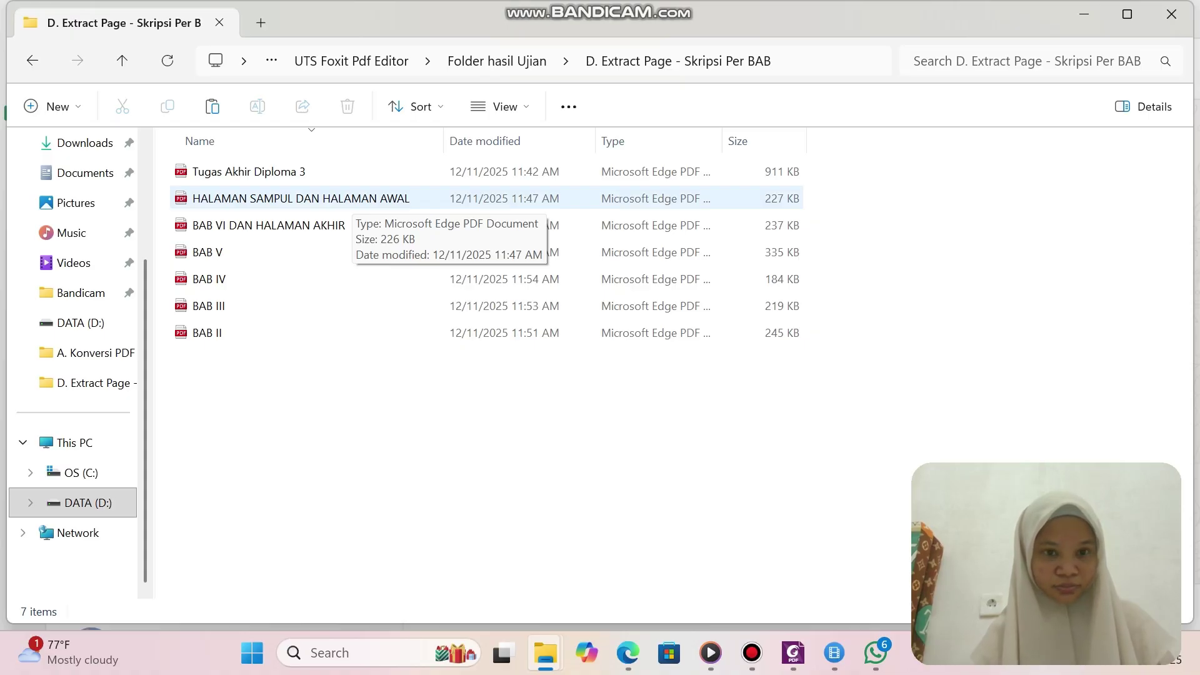
Send HALAMAN SAMPUL DAN HALAMAN AWAL and BAB V to Foxit's Combine files.
click(350, 200)
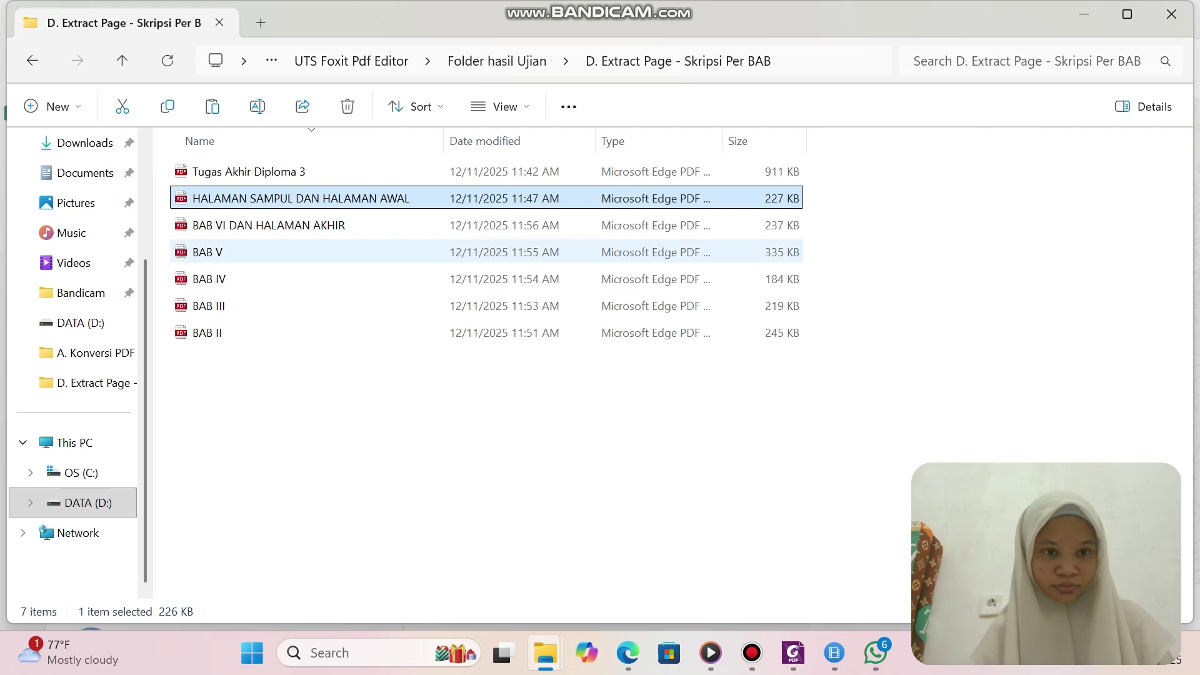
ctrl+click(350, 252)
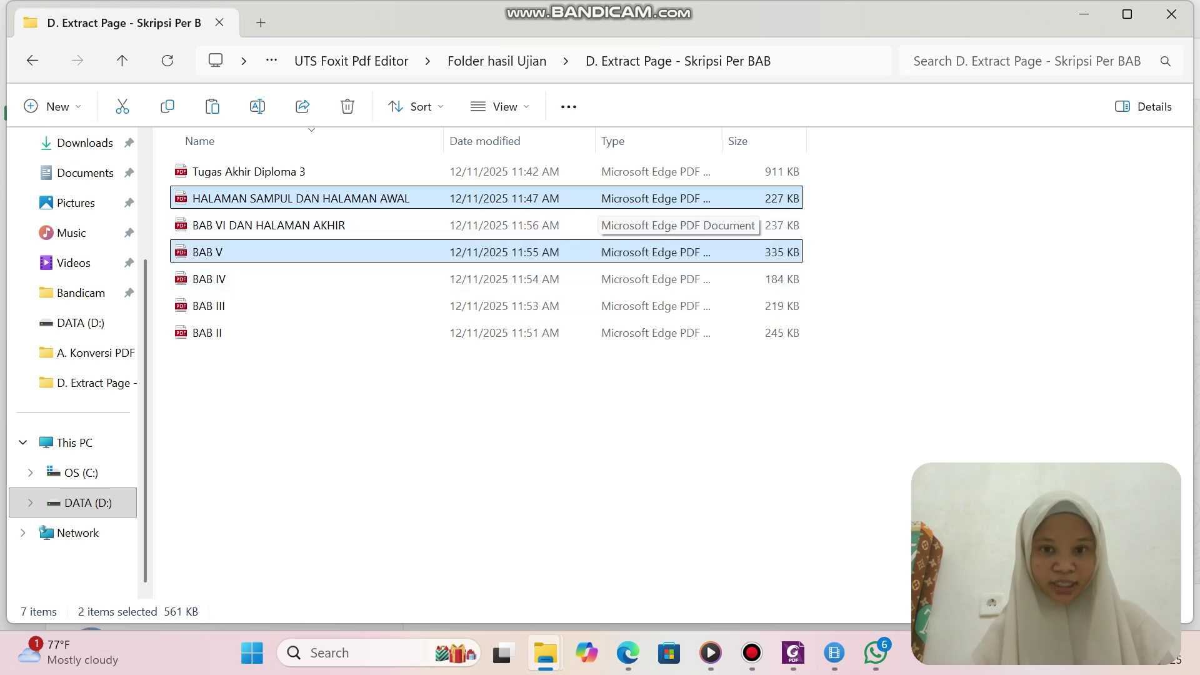
right_click(613, 252)
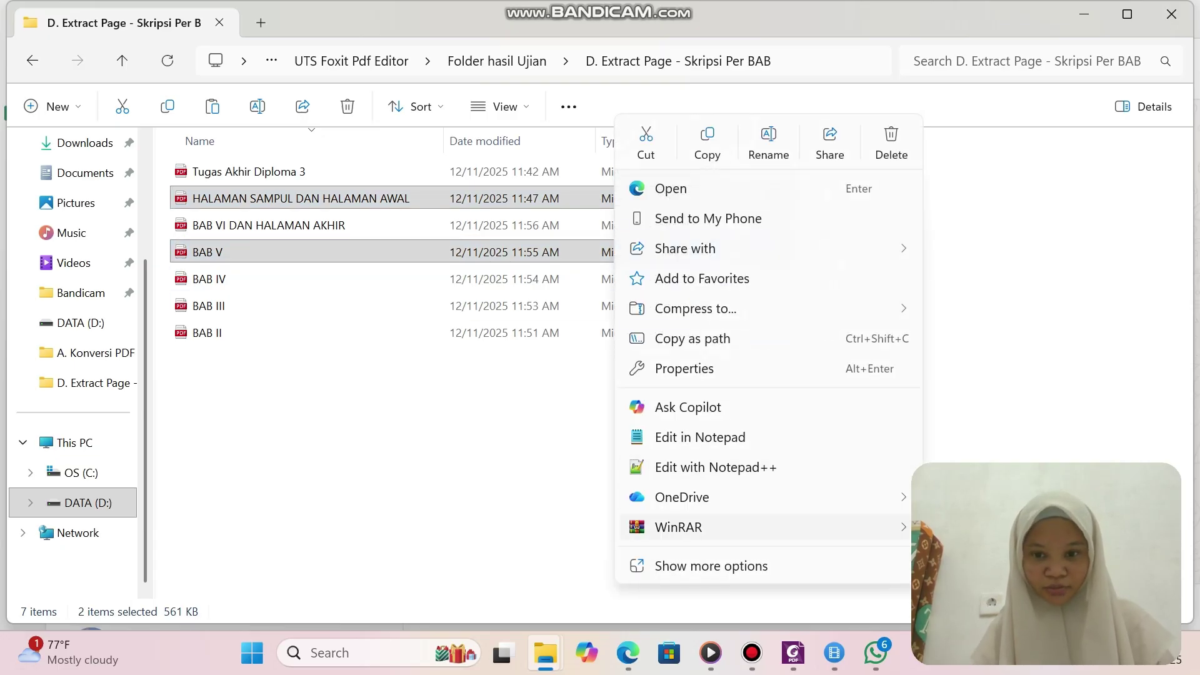
click(711, 566)
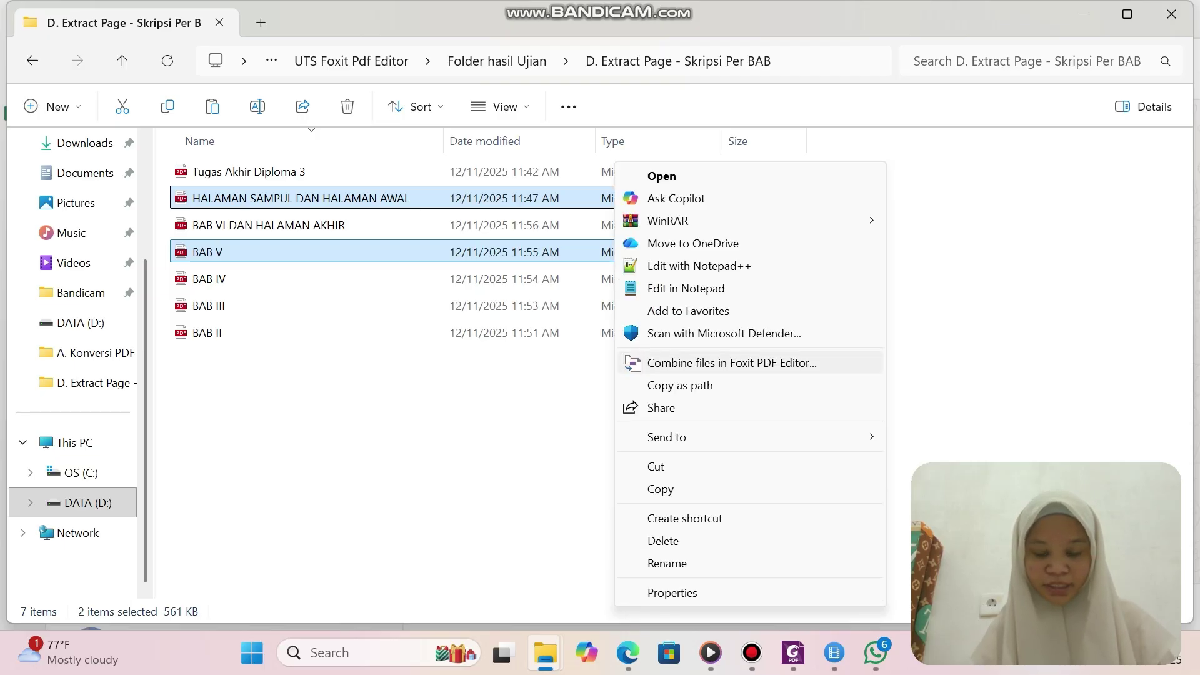
click(731, 362)
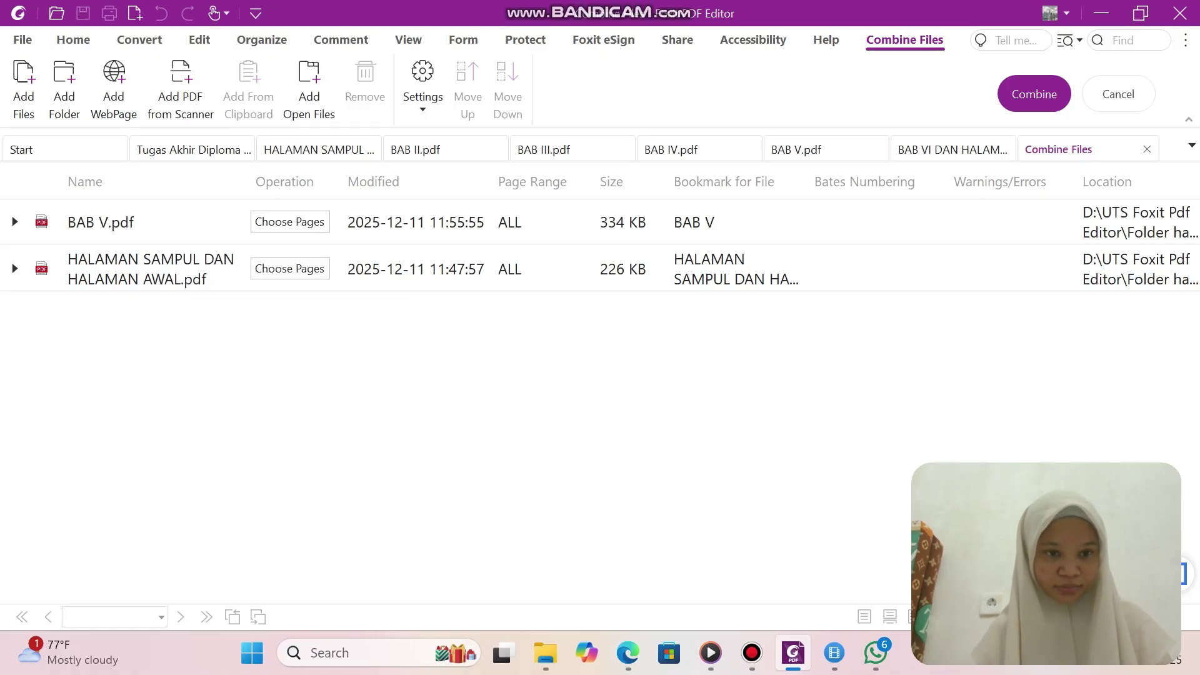
Move HALAMAN SAMPUL DAN HALAMAN AWAL above BAB V and combine them into Binder1.pdf.
click(156, 278)
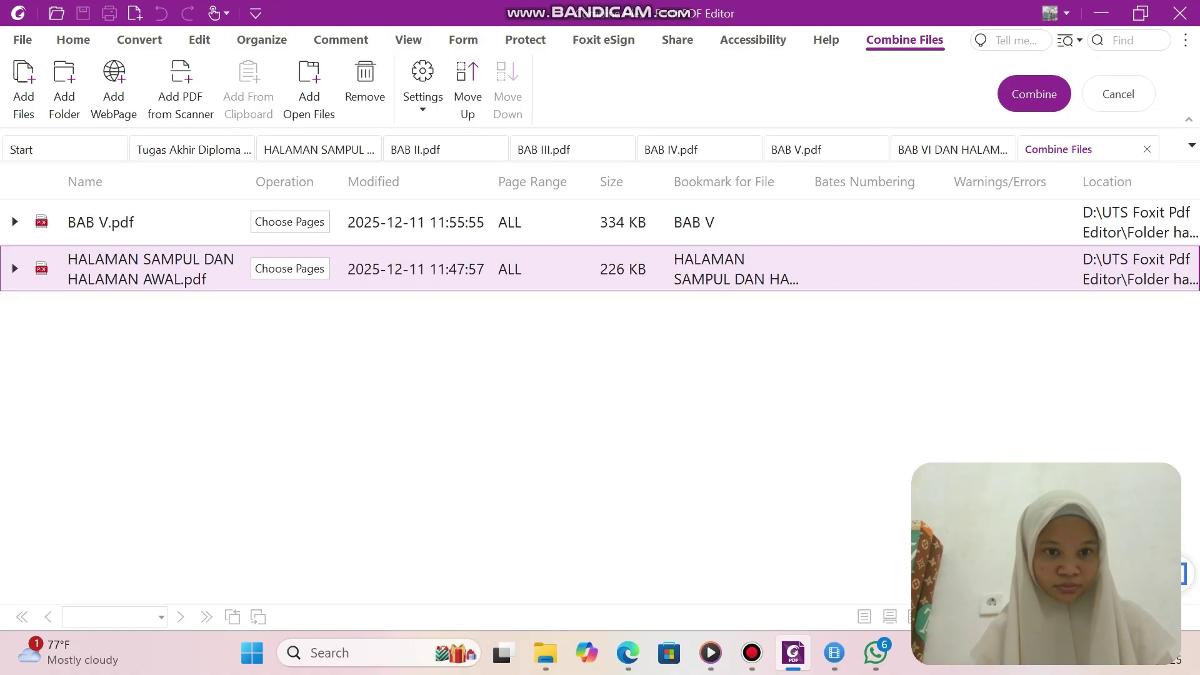
click(100, 222)
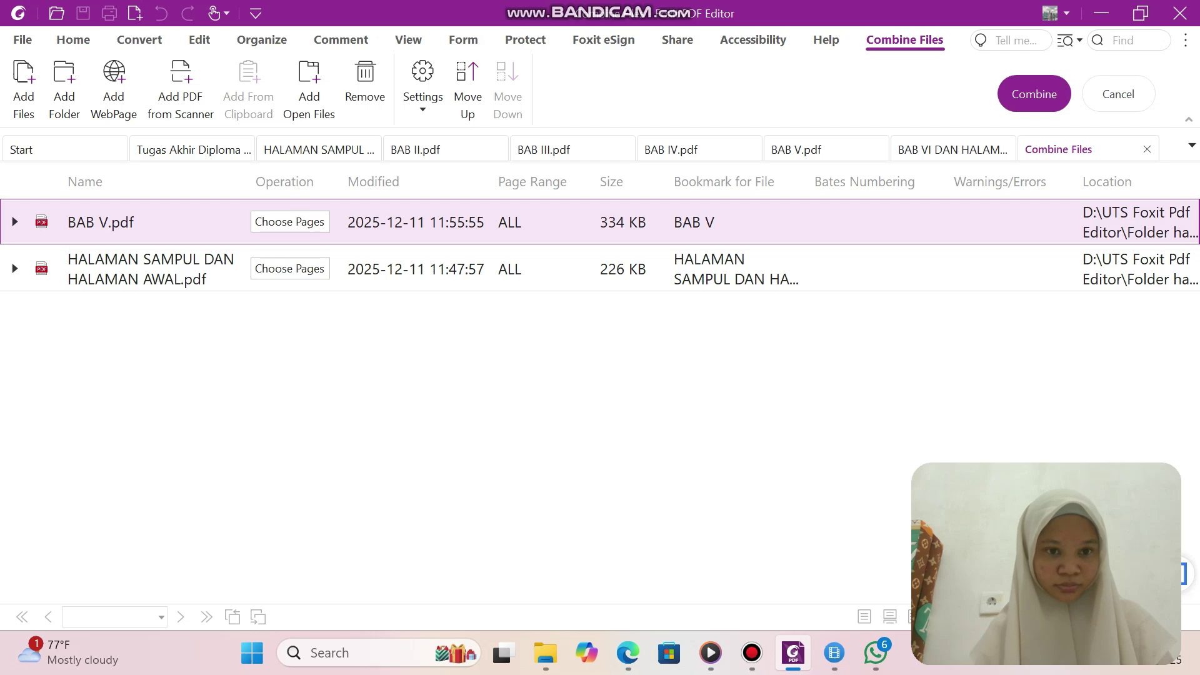
click(150, 269)
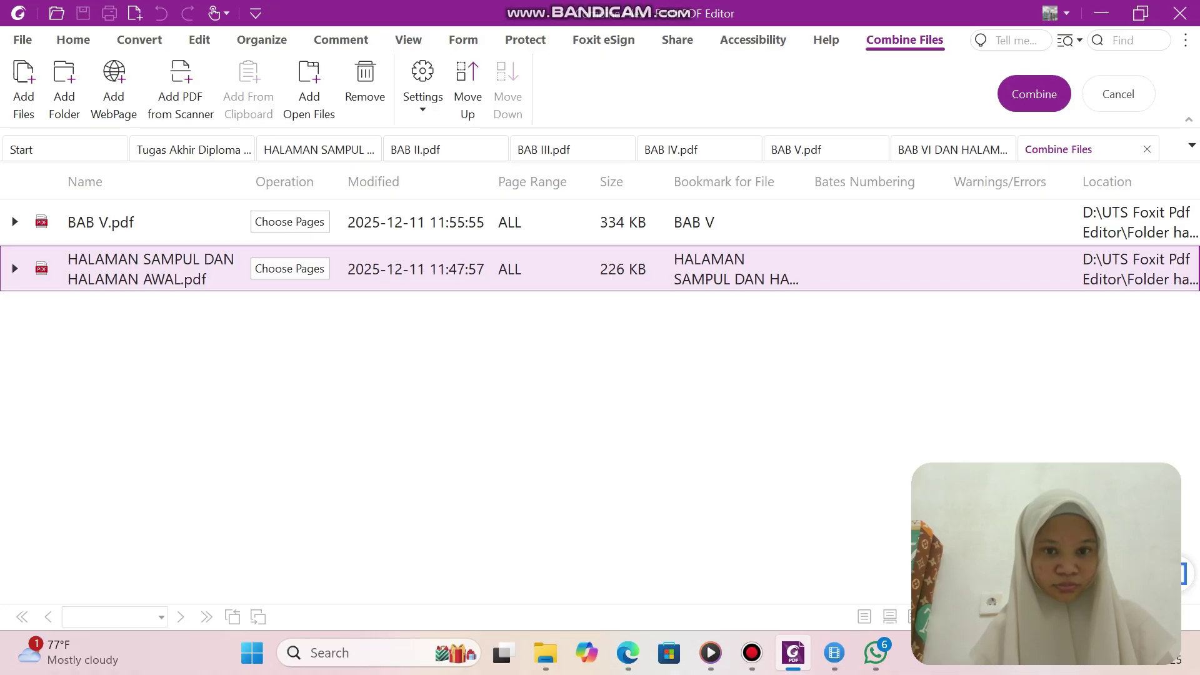
click(413, 222)
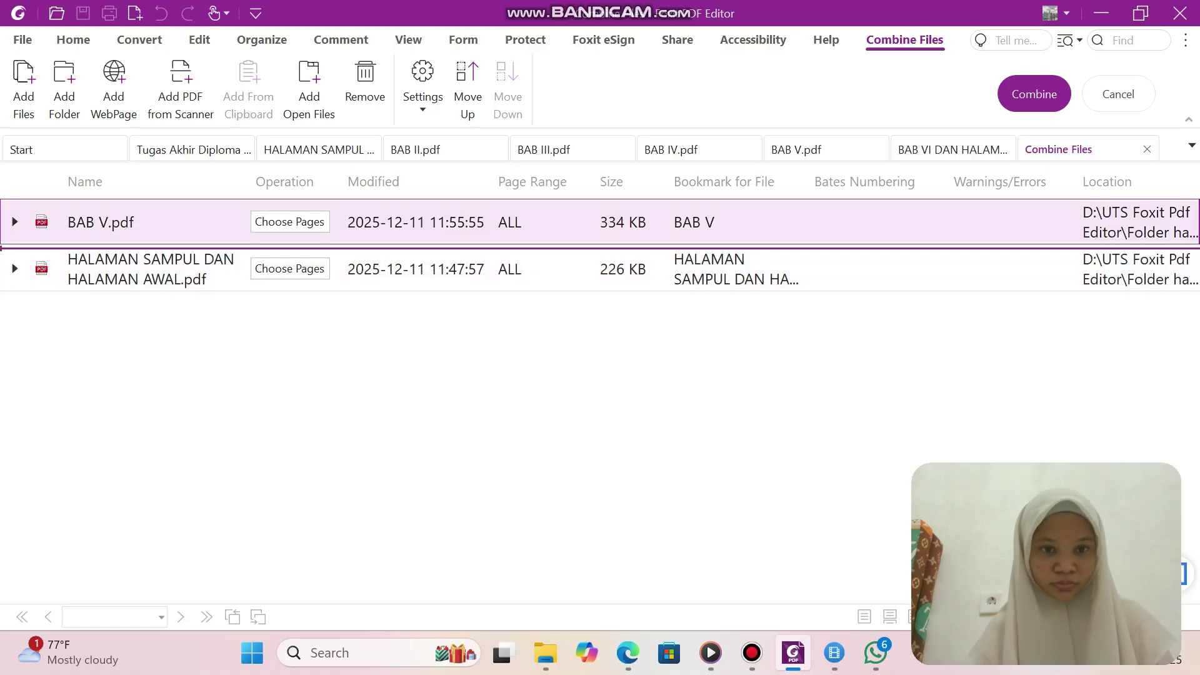
click(413, 269)
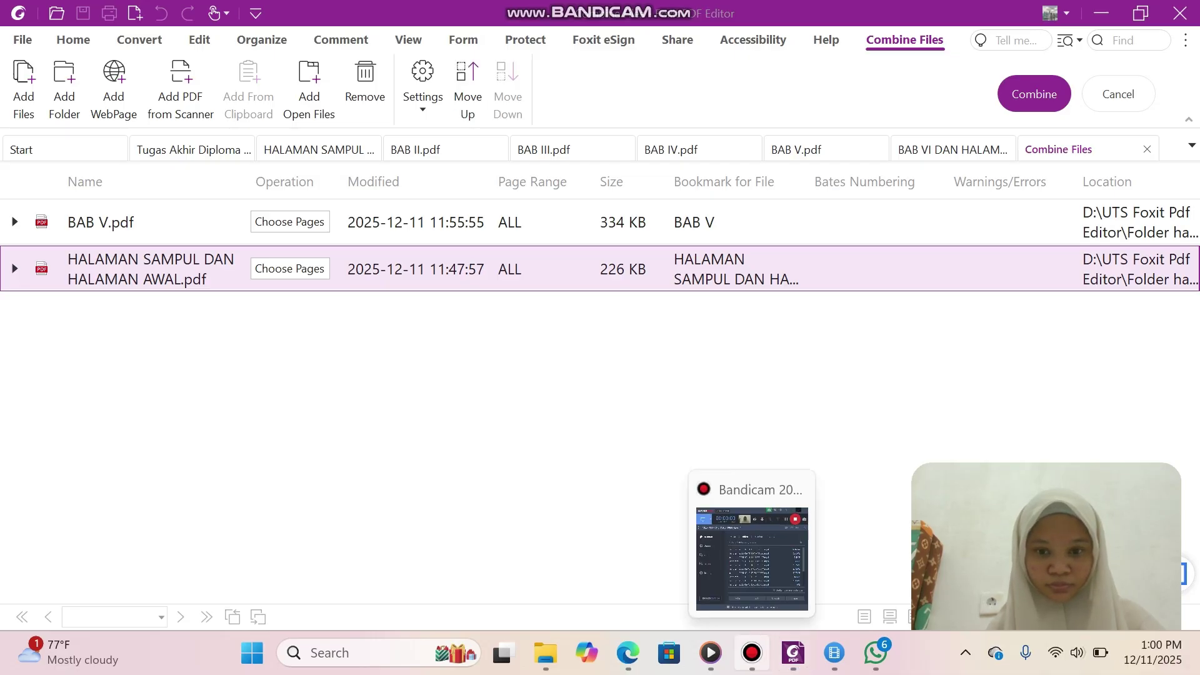
click(752, 652)
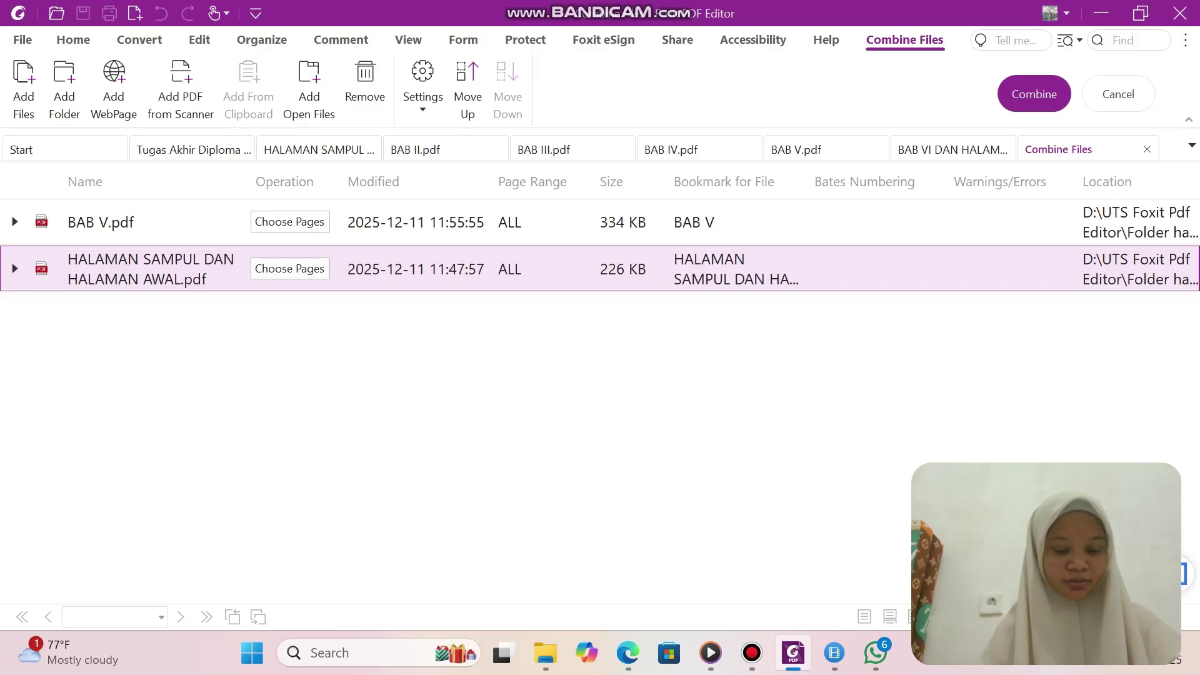
drag(150, 269, 150, 222)
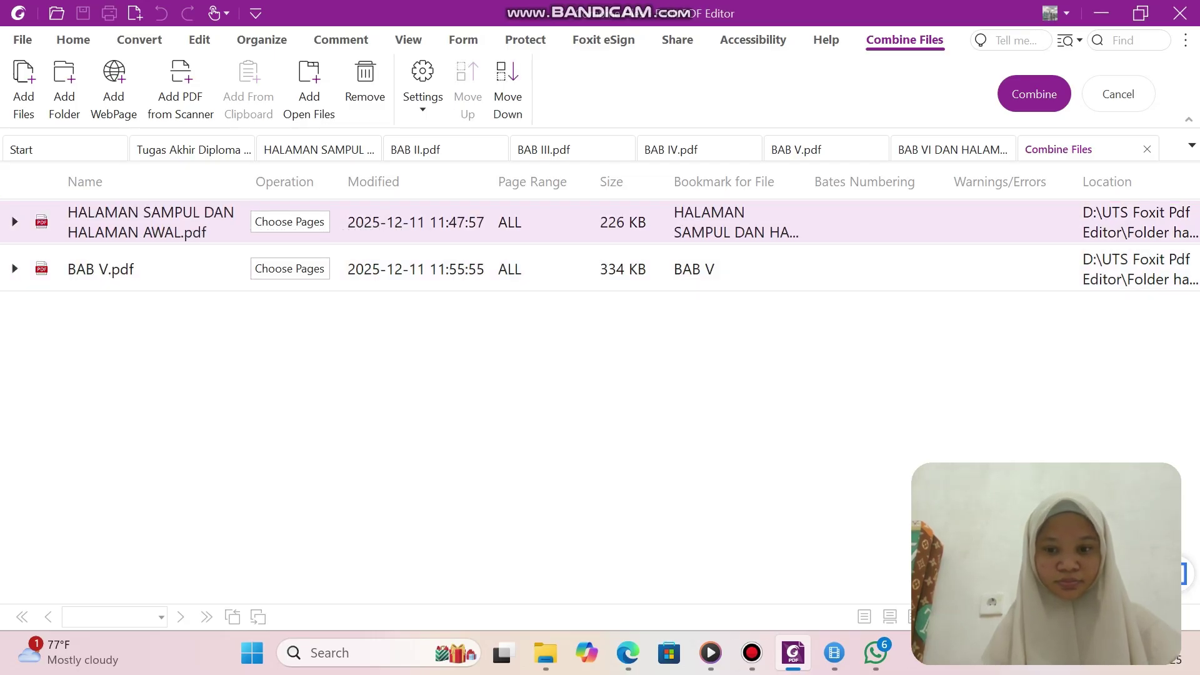
click(752, 653)
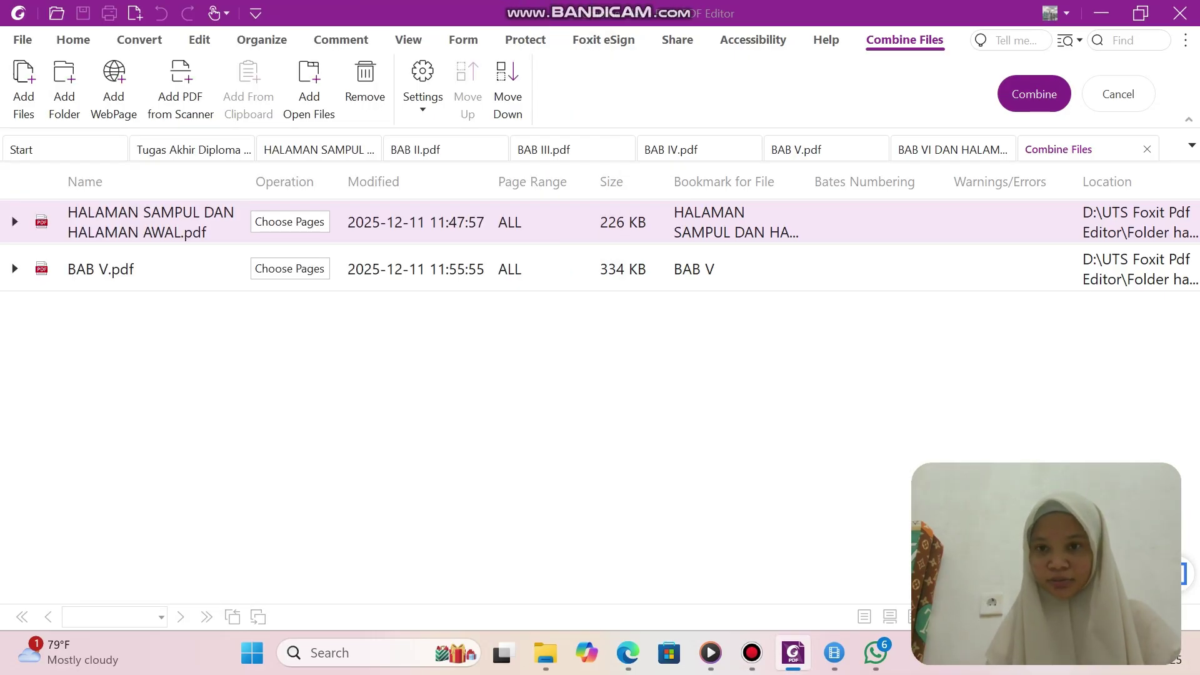
click(1035, 93)
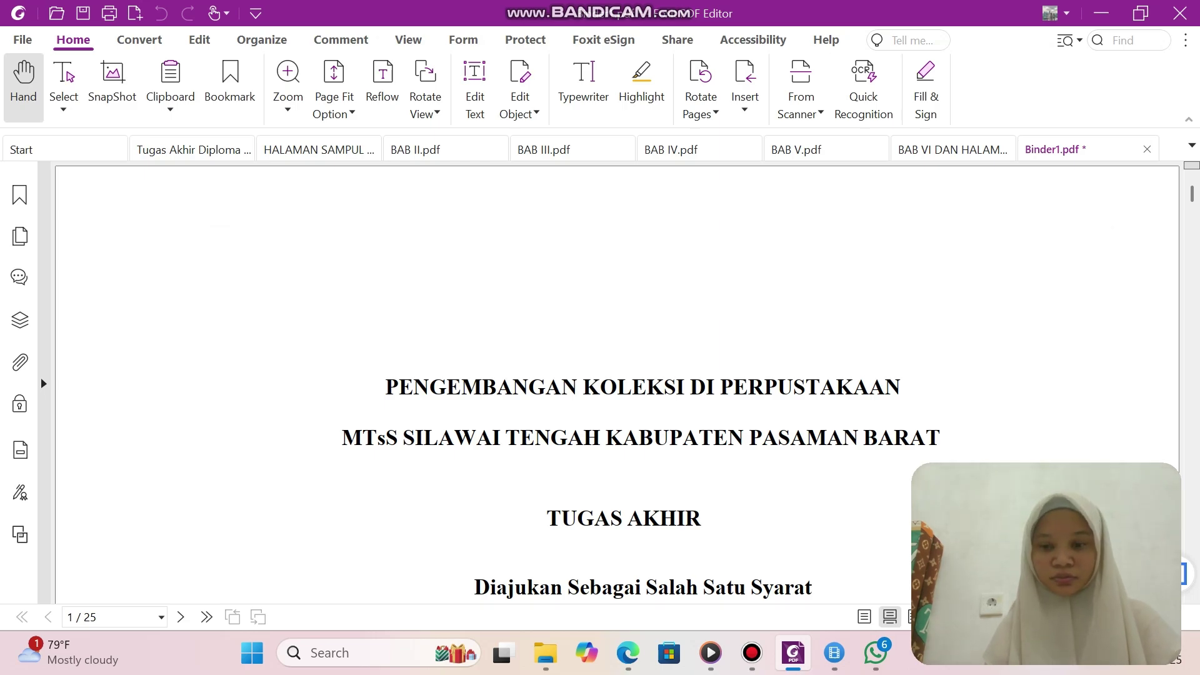
click(752, 654)
Start a Save As of Binder1.pdf, browsing the computer for a location.
click(469, 59)
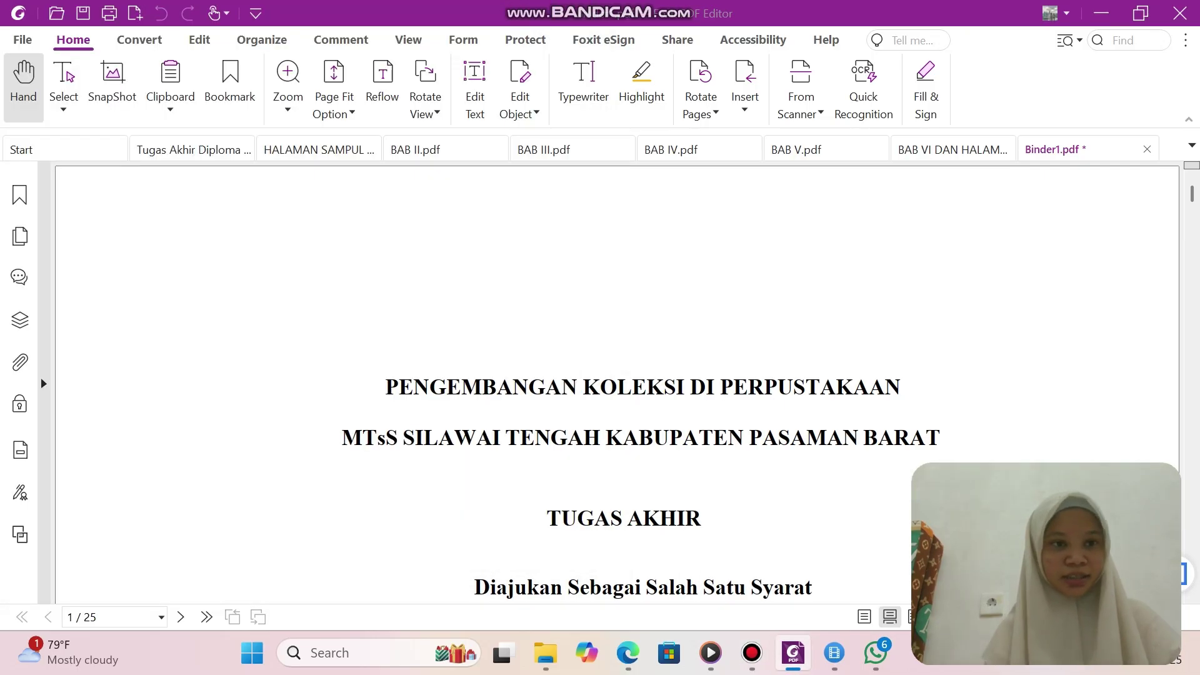
click(23, 39)
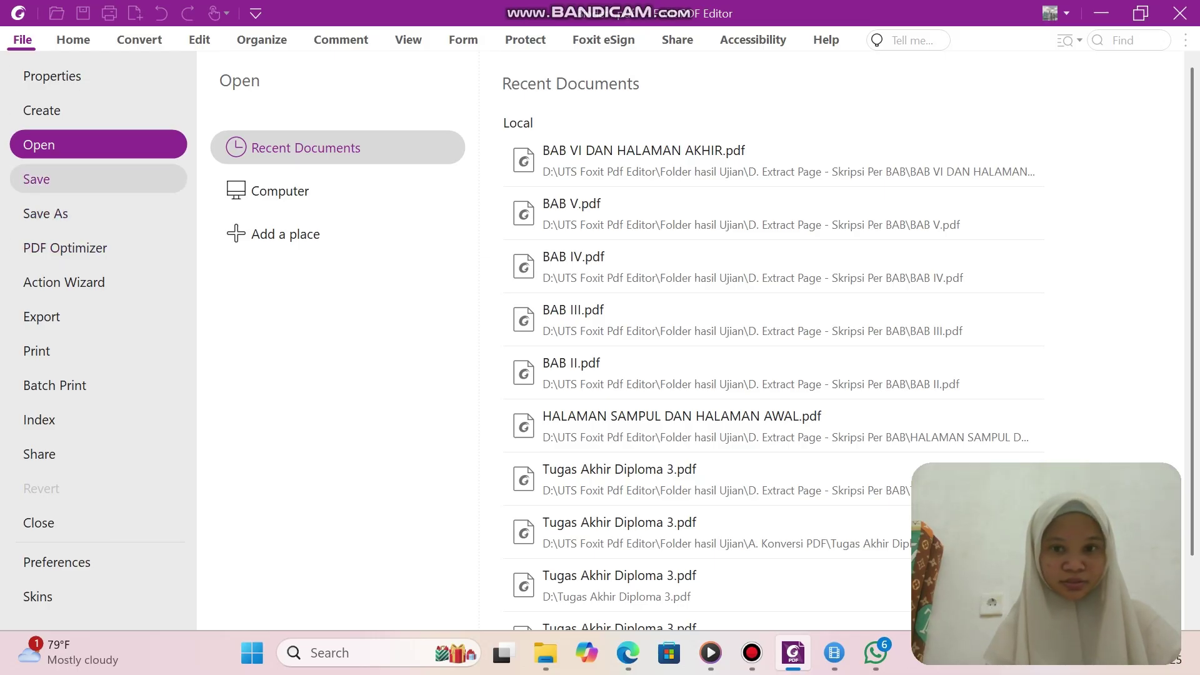
click(45, 213)
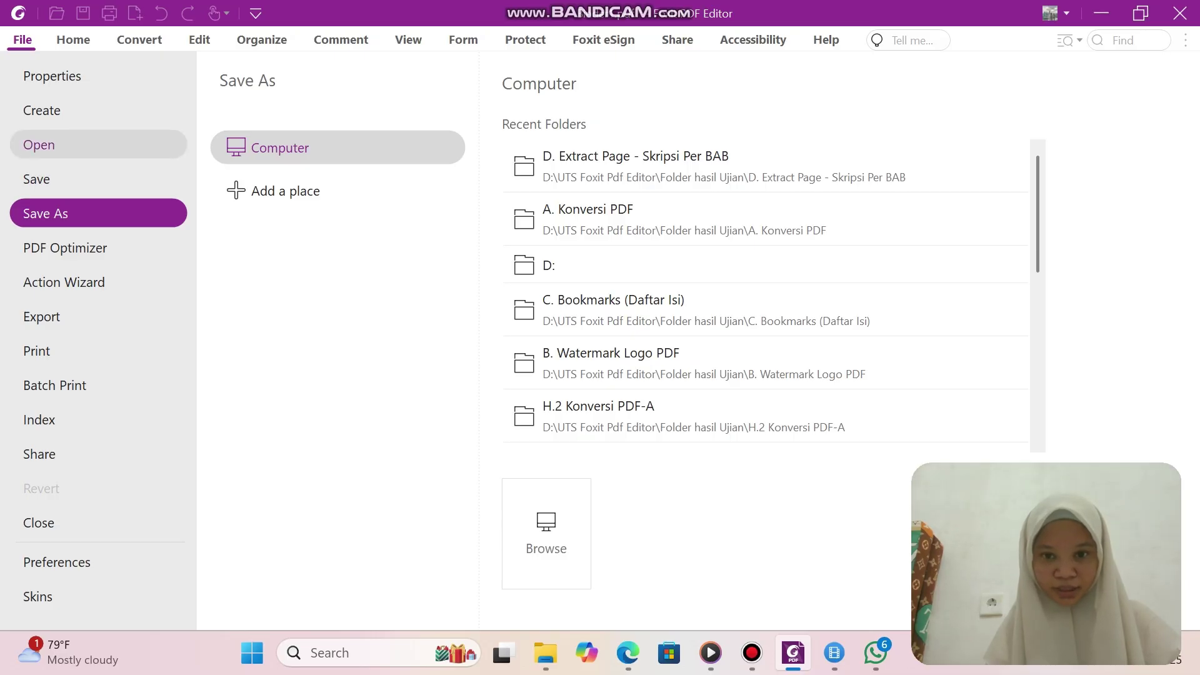
click(569, 265)
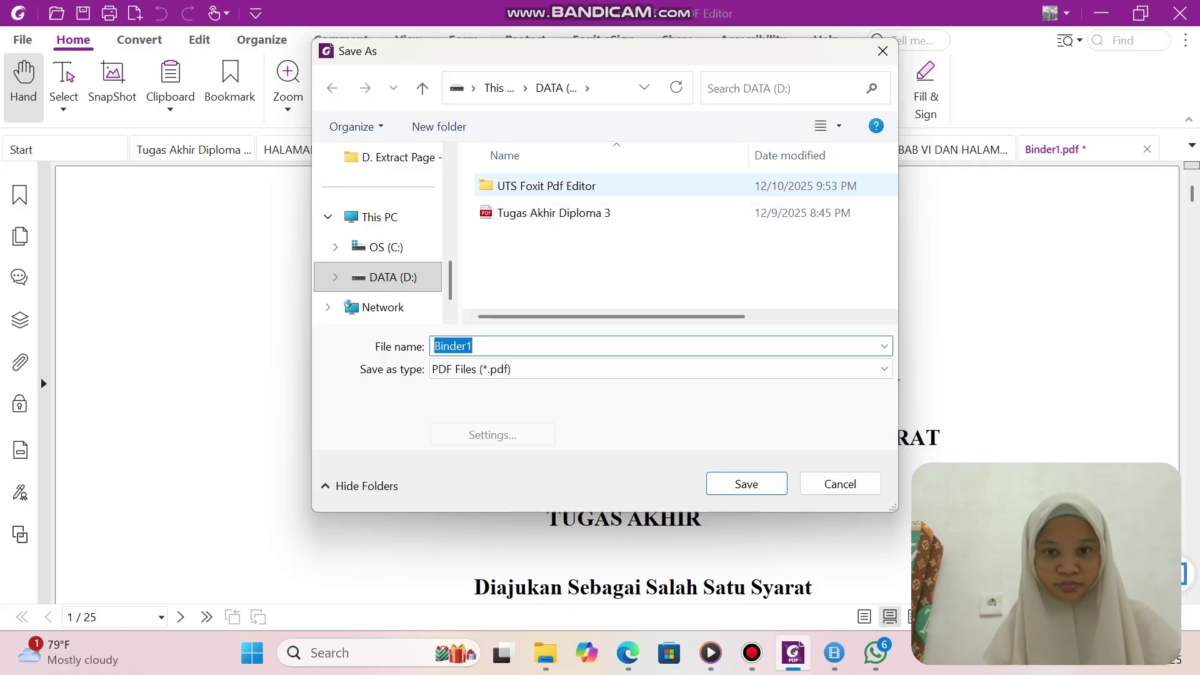
Open the E. Combine PDF File Terbuka & Tertutup folder and clear the Binder1 file name.
double_click(547, 186)
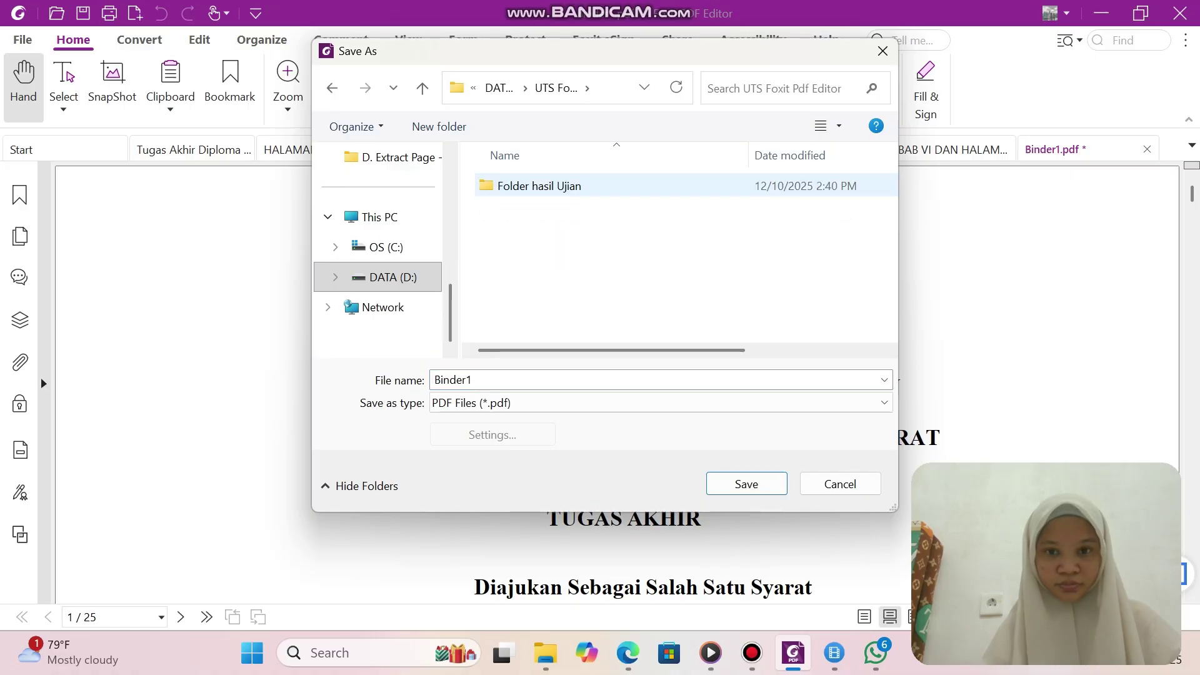
double_click(538, 186)
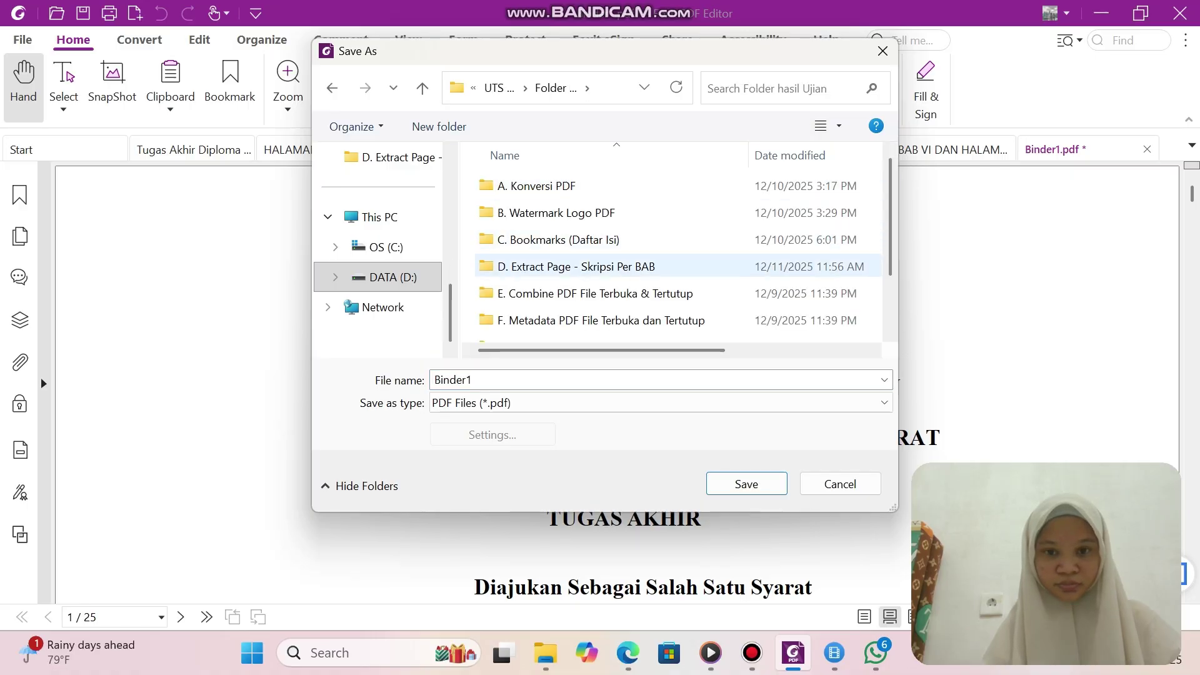
double_click(538, 293)
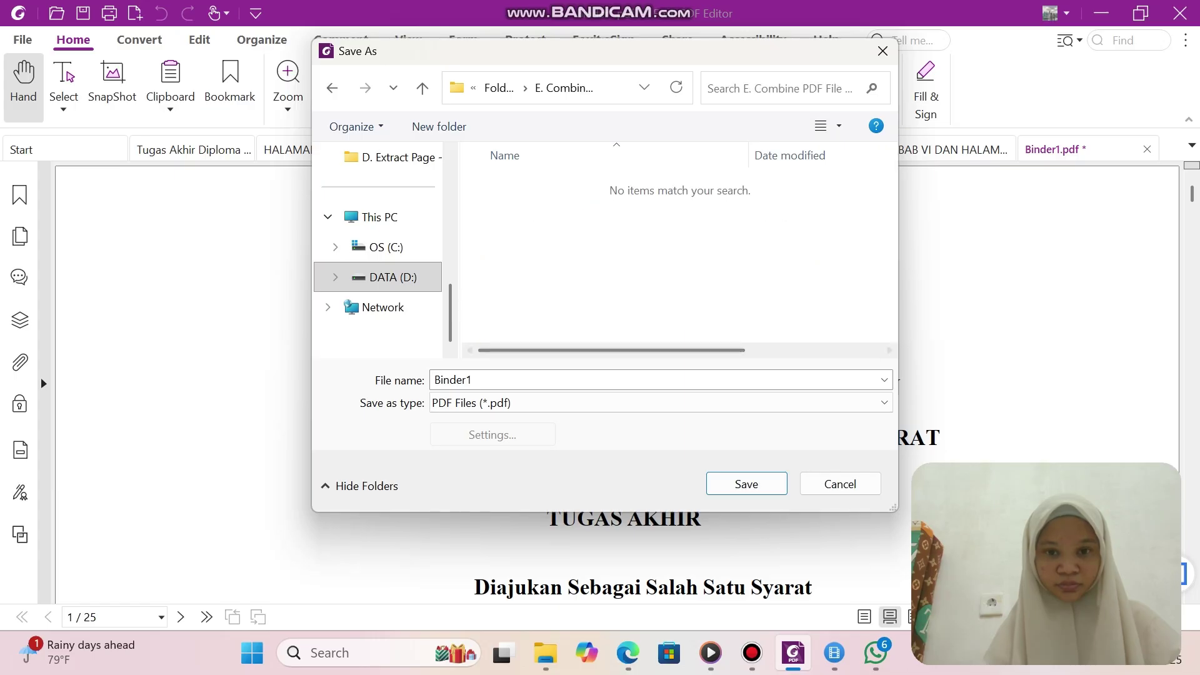
click(751, 652)
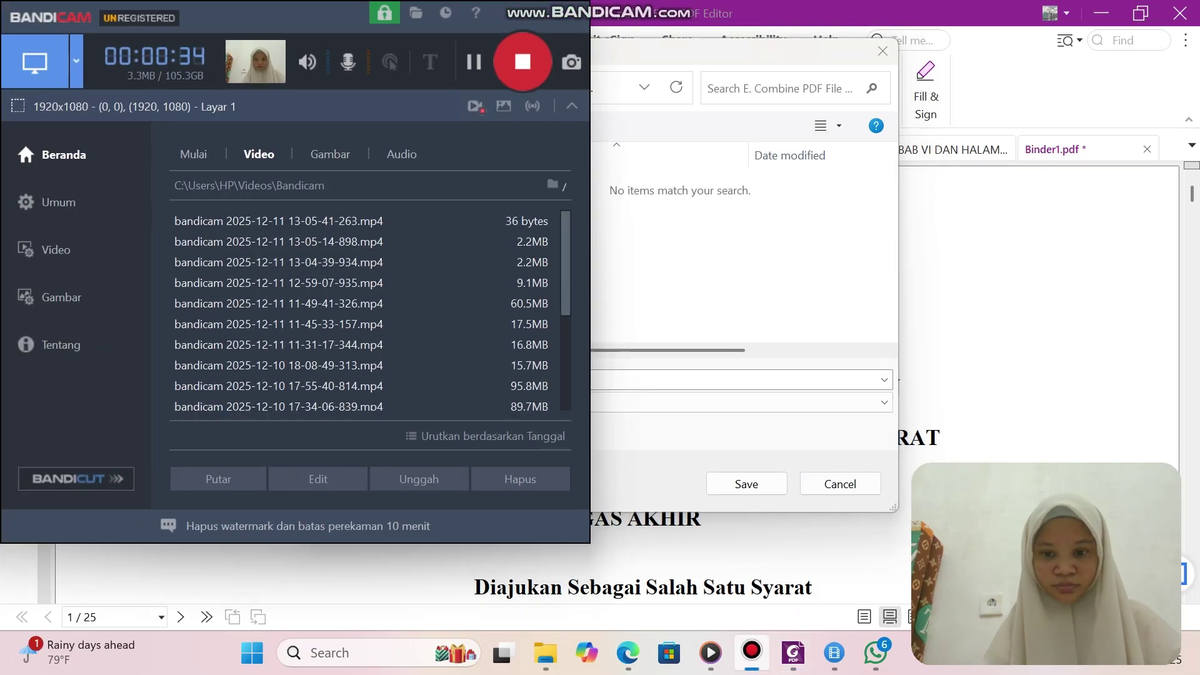
click(751, 652)
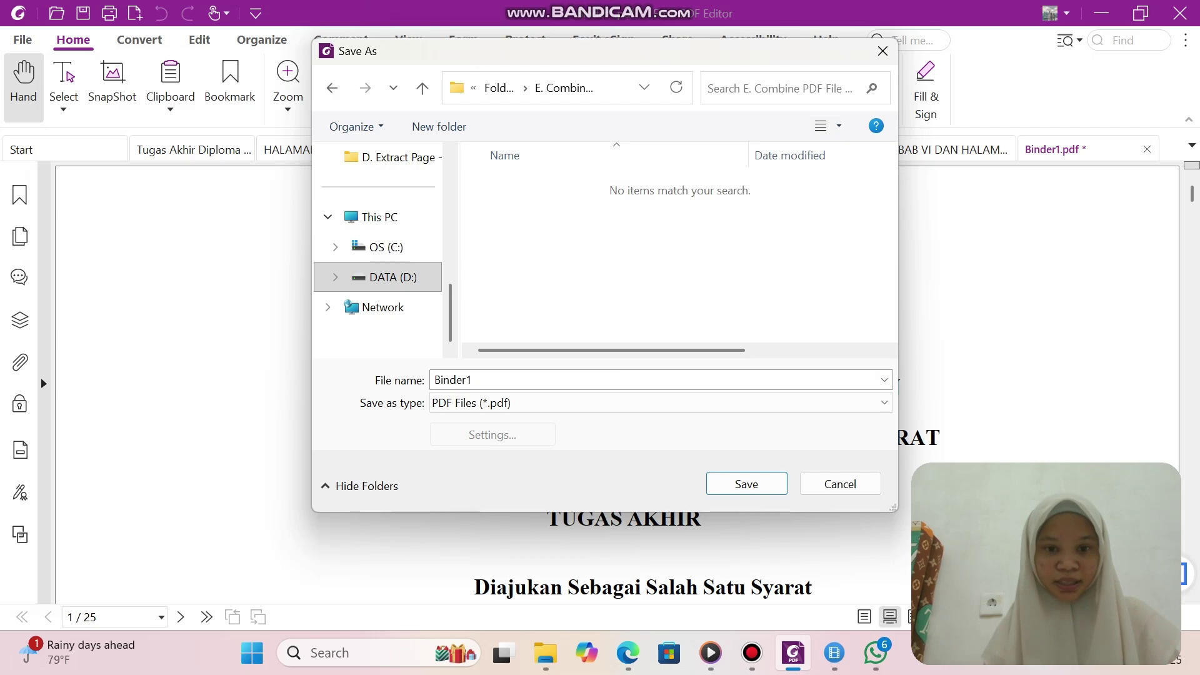
click(657, 379)
key(BackSpace)
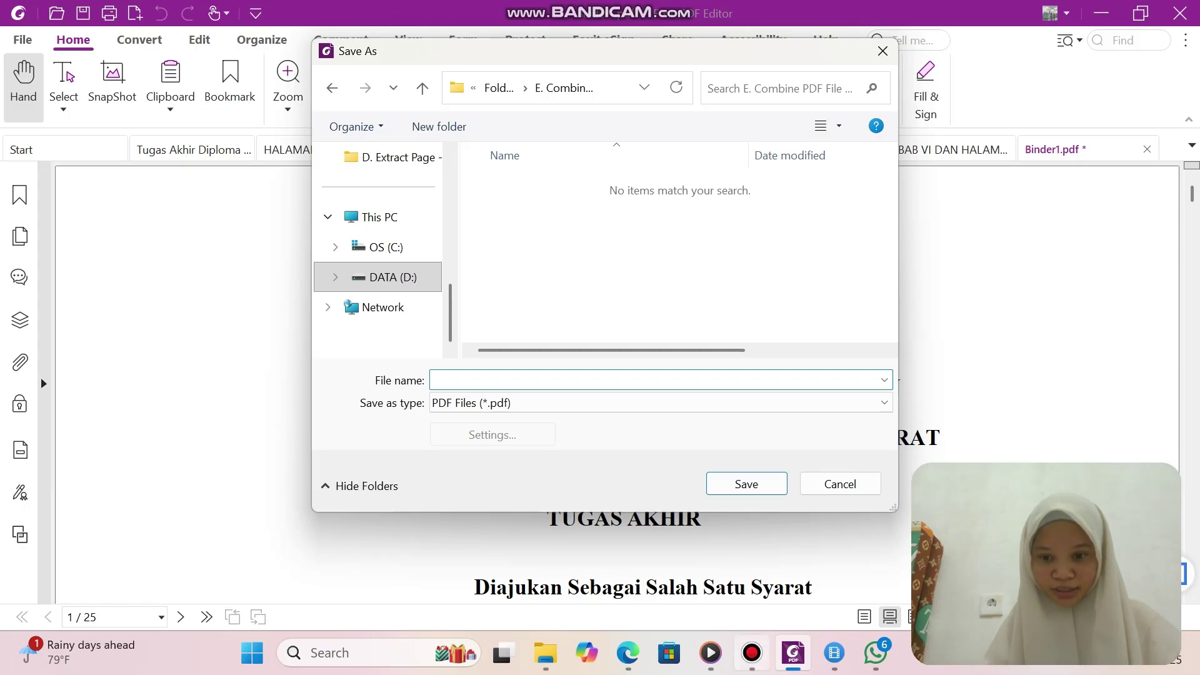
mouse_move(834, 653)
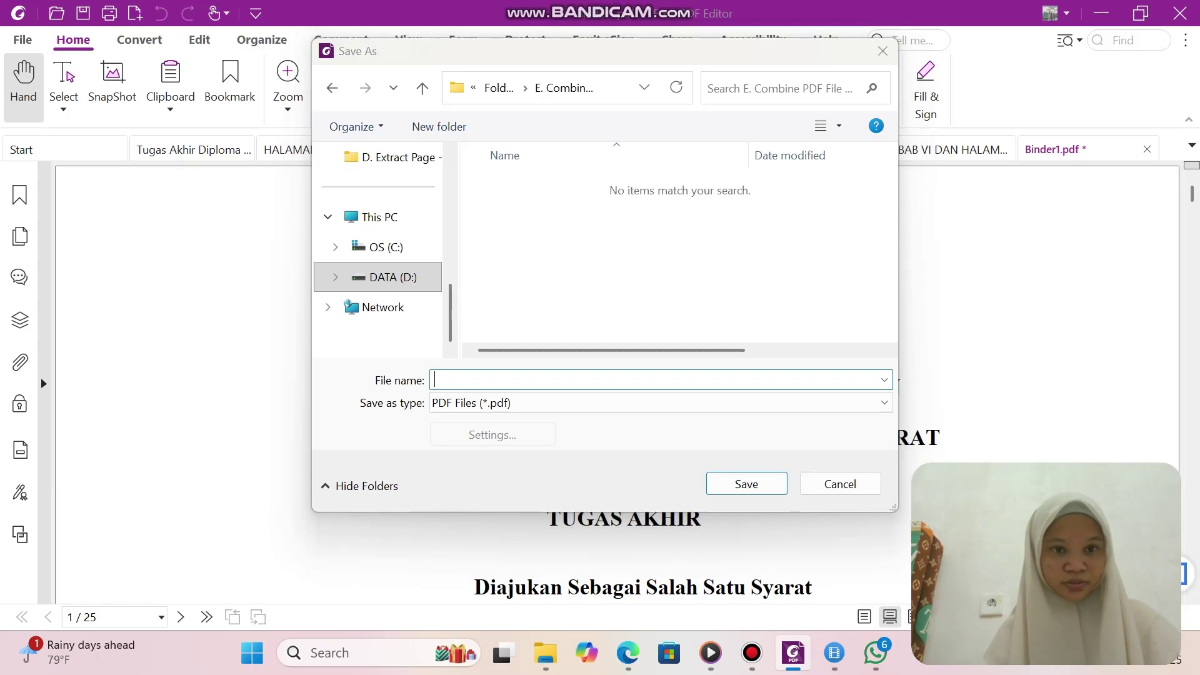
click(435, 380)
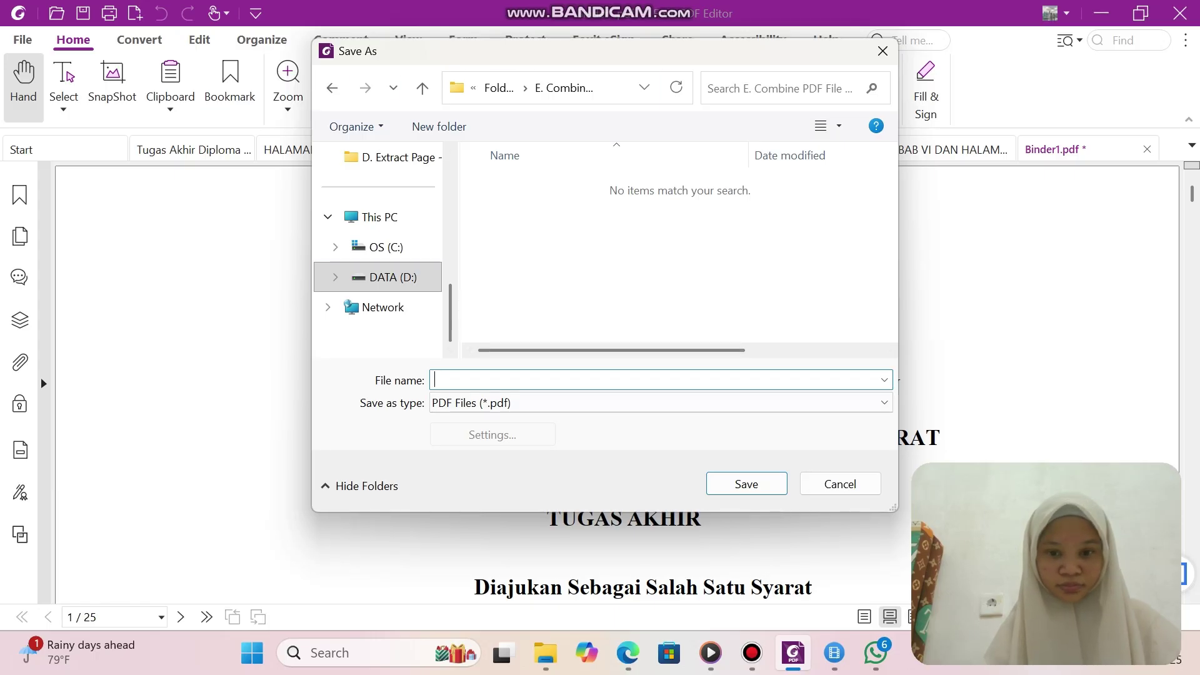
Open the full Tugas Akhir Diploma 3 PDF in Edge at its title page.
mouse_move(546, 653)
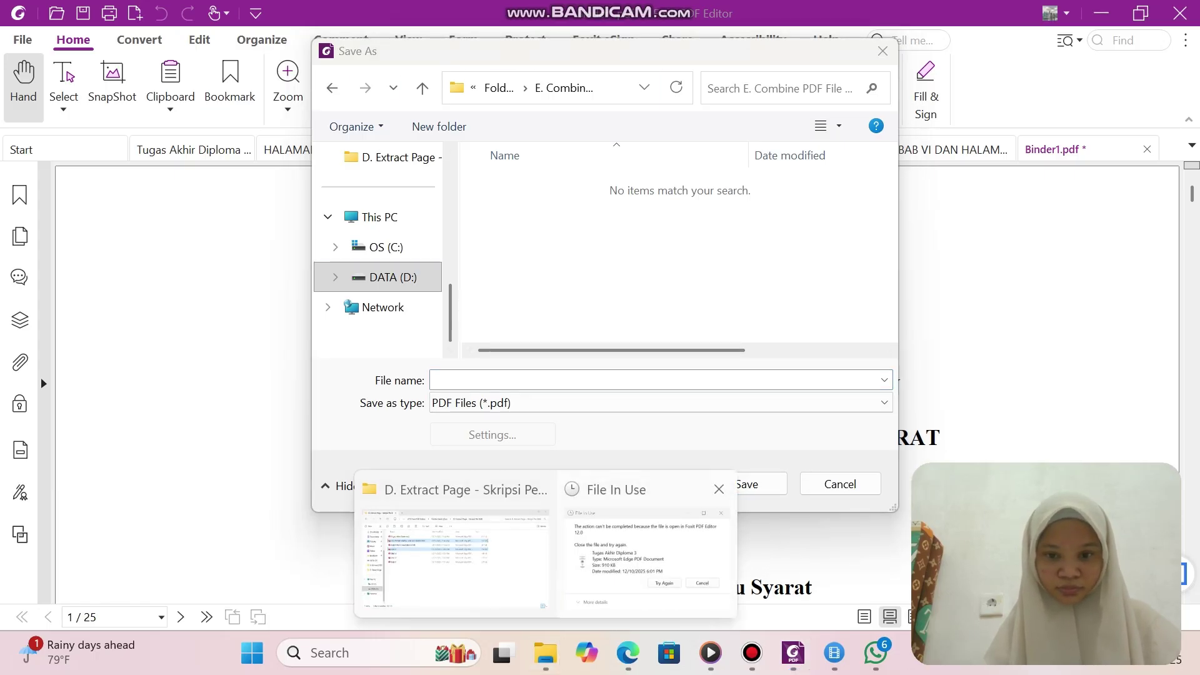
mouse_move(647, 544)
click(451, 556)
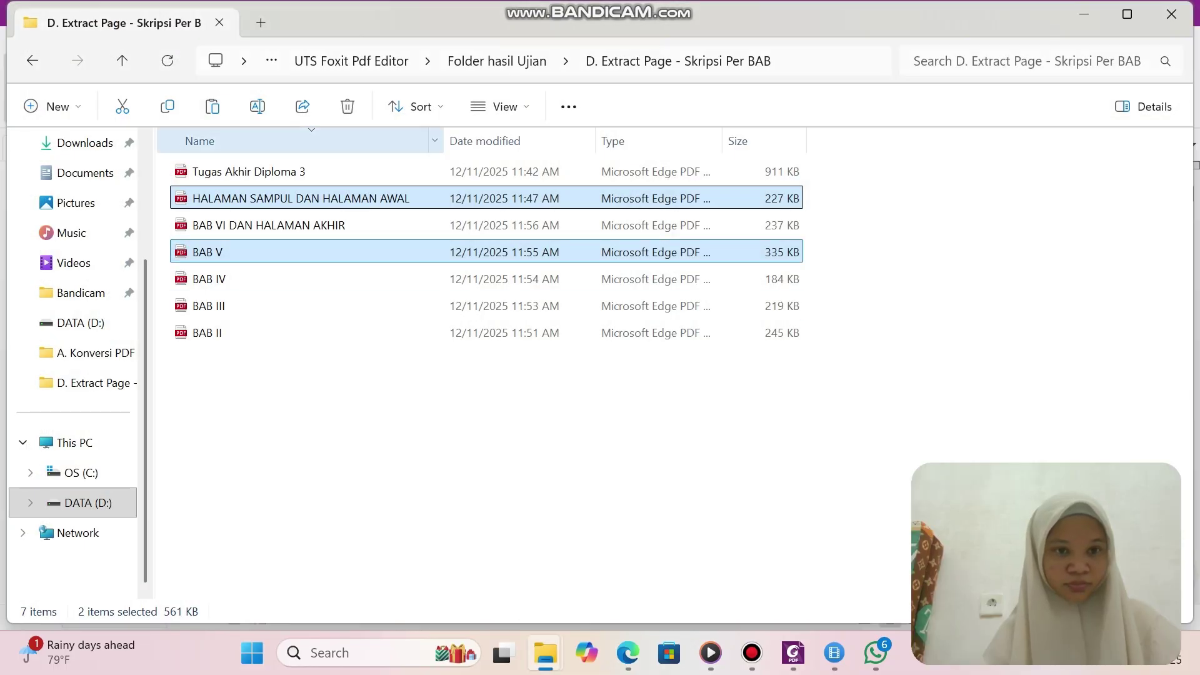
double_click(249, 171)
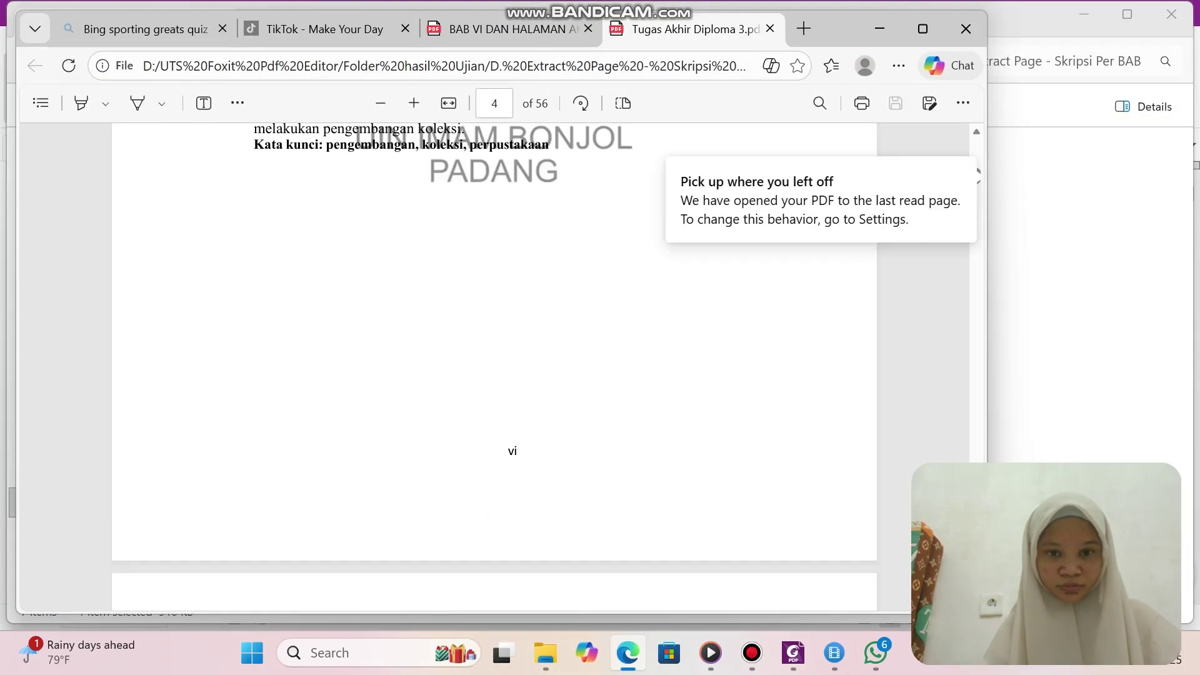
scroll(494, 368, up, 20)
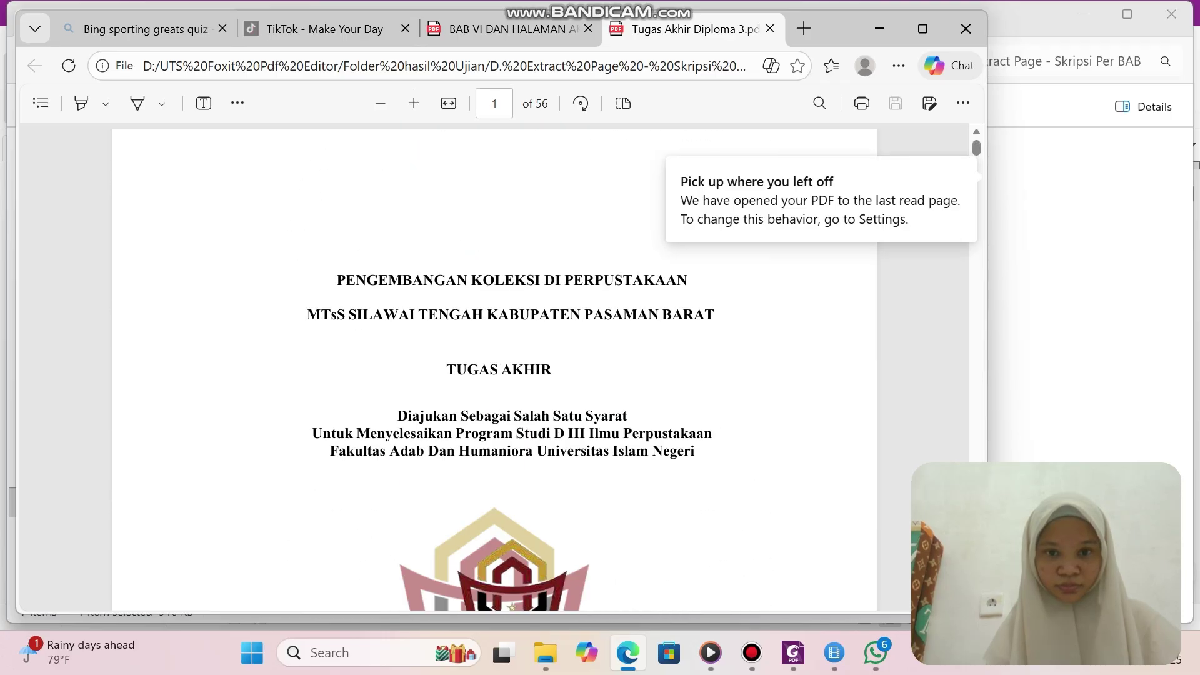
scroll(494, 369, down, 3)
scroll(494, 369, up, 1)
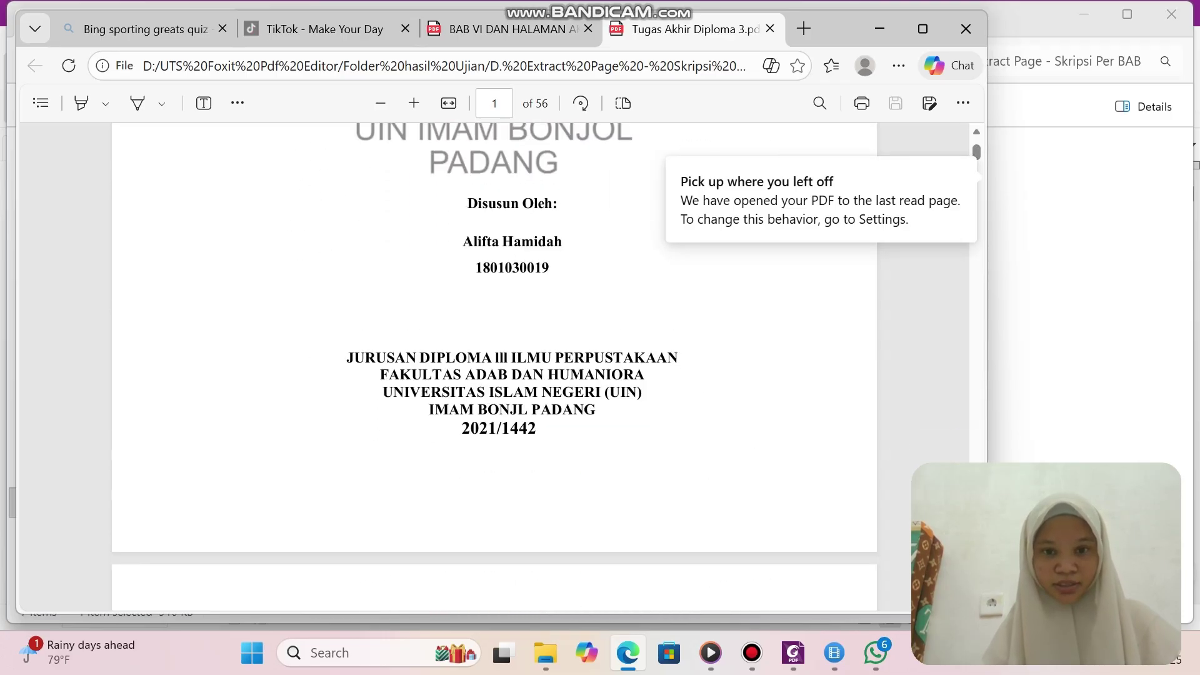
Copy the student number from the title page and go back to Foxit's Save As.
drag(475, 267, 550, 267)
key(ctrl+c)
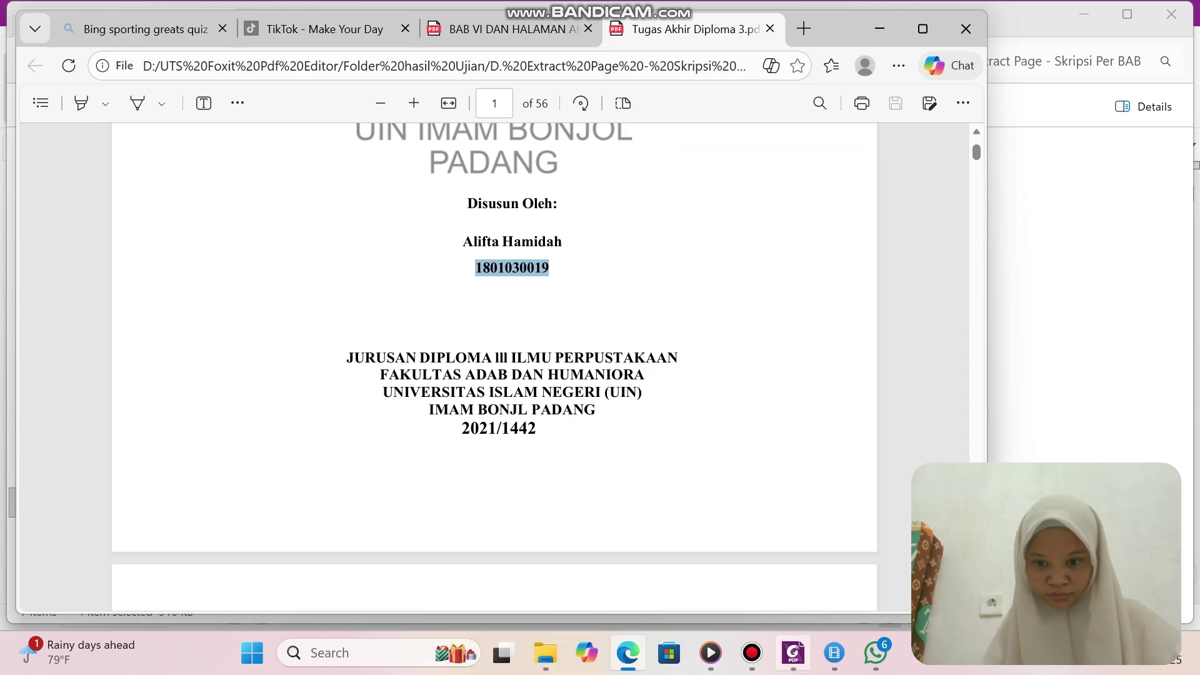
mouse_move(793, 652)
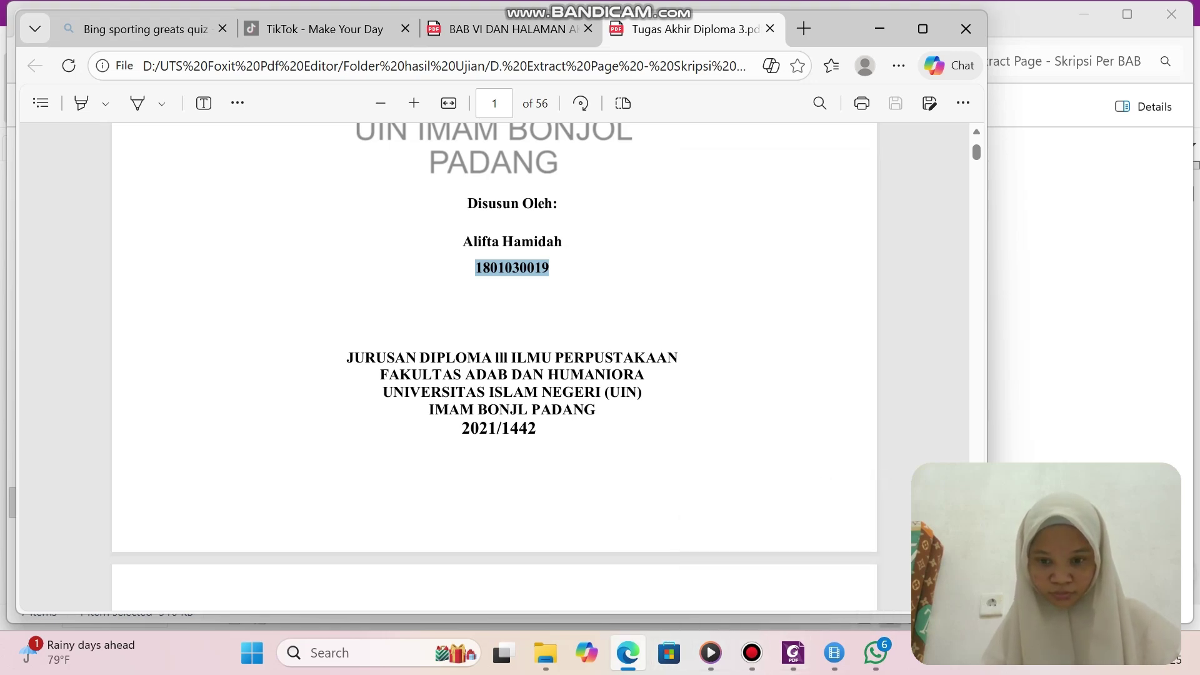
mouse_move(834, 652)
mouse_move(752, 653)
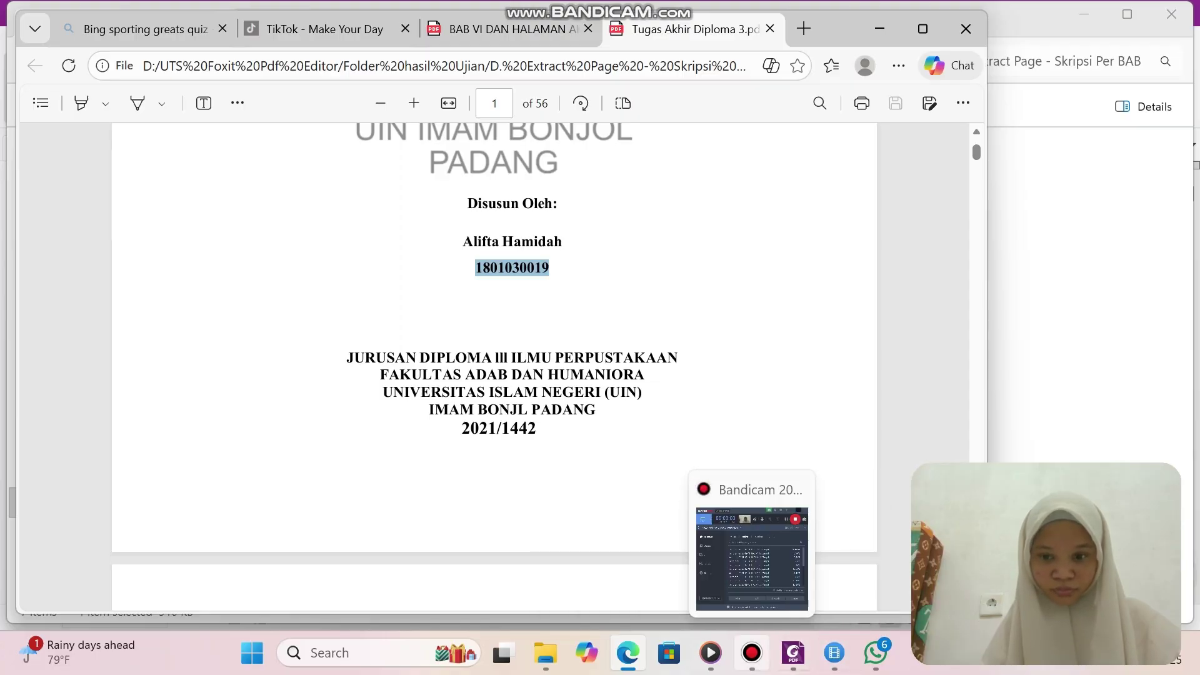
click(793, 652)
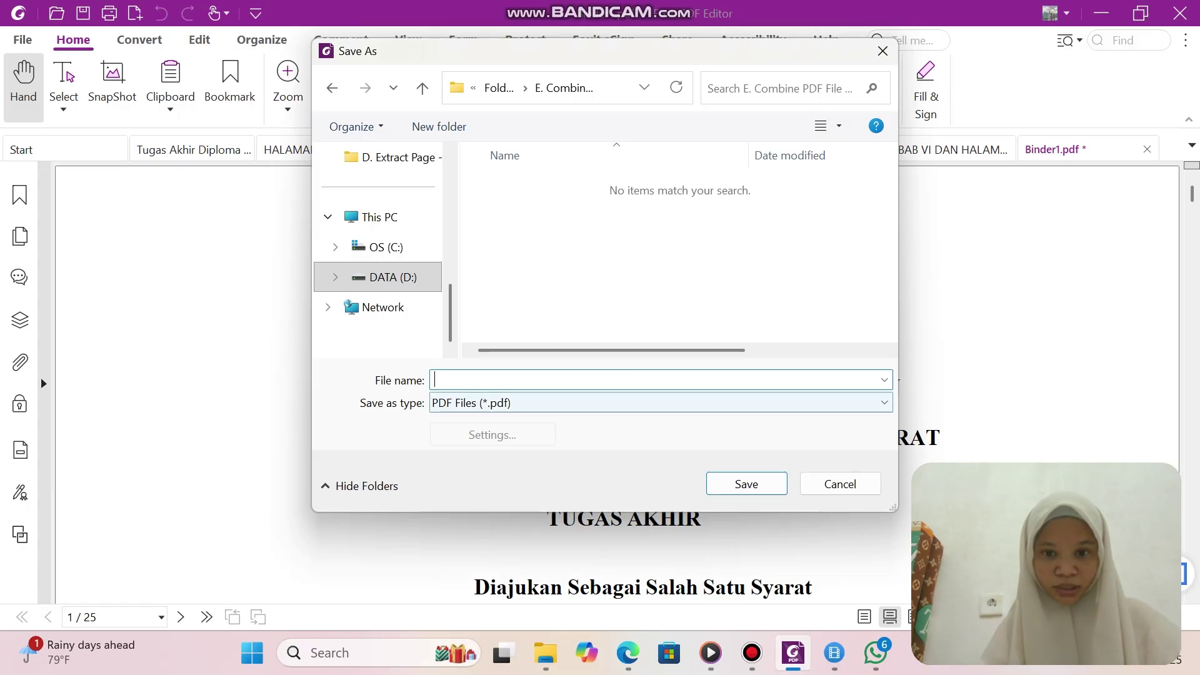
Save the merged file as the pasted student number plus '_ Halaman sampul dan awal, dan bab V'.
right_click(587, 380)
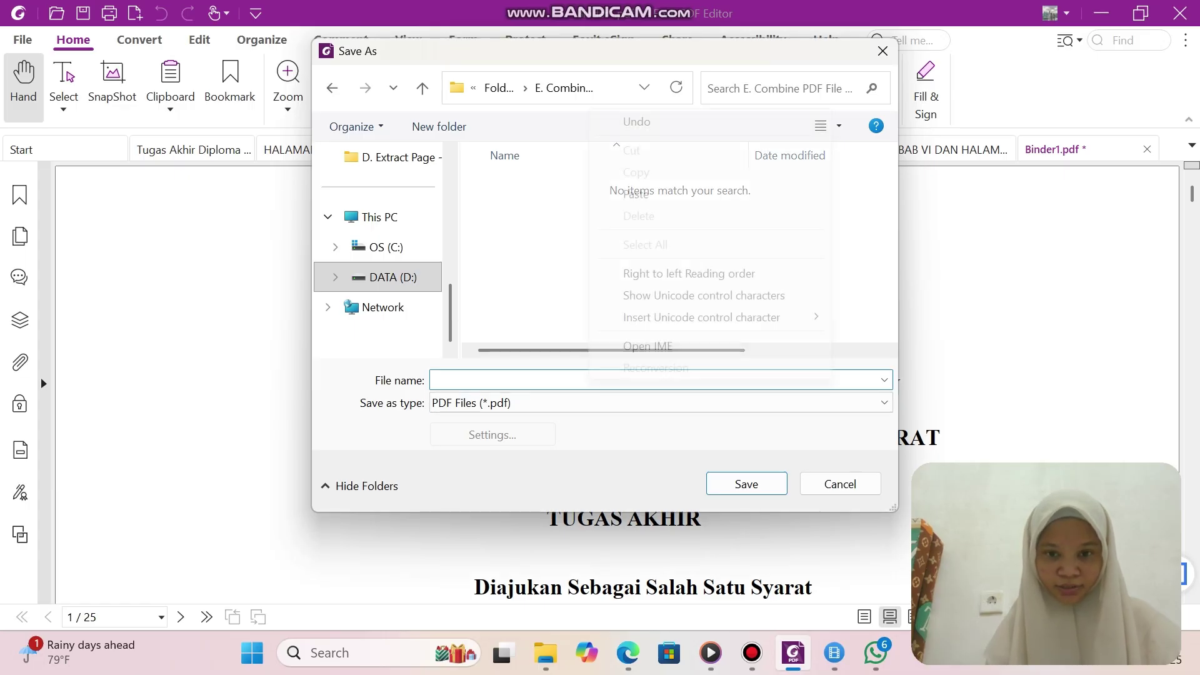
click(631, 194)
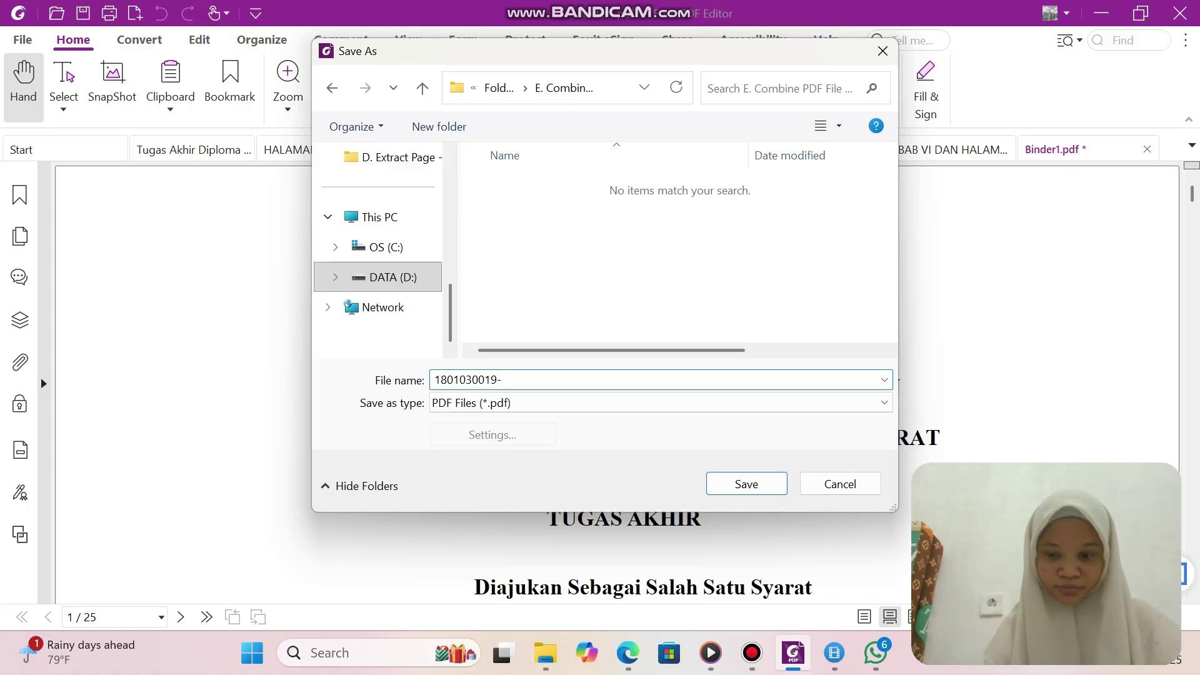
text(_)
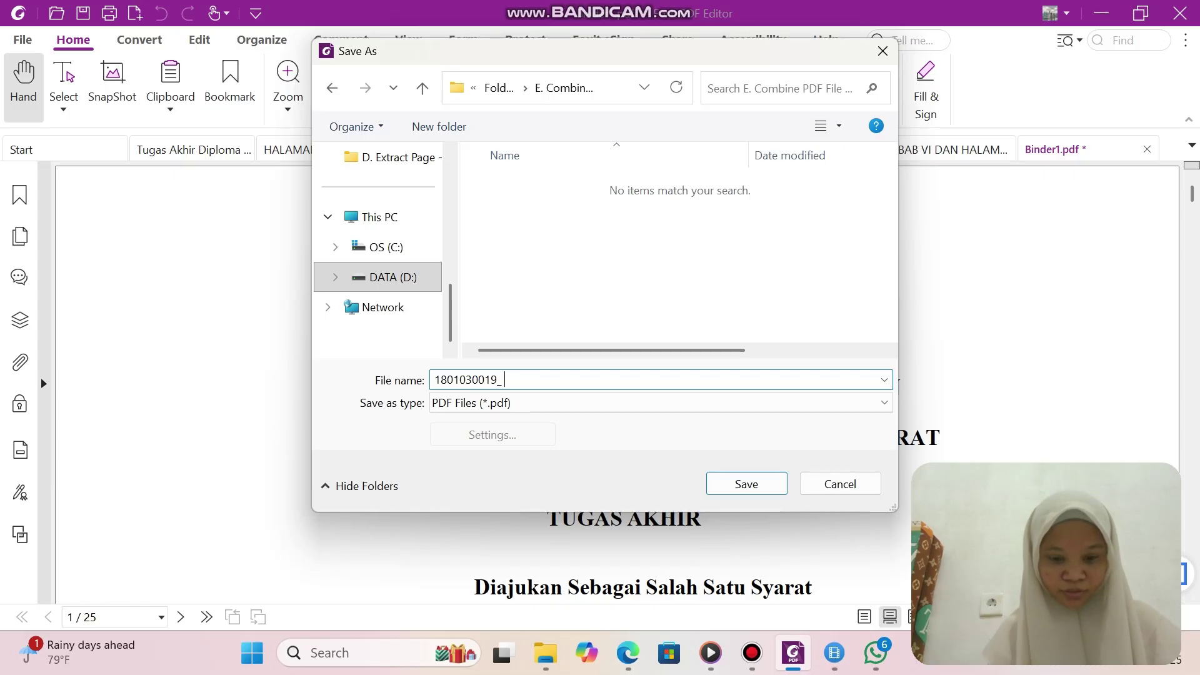
text( Hal)
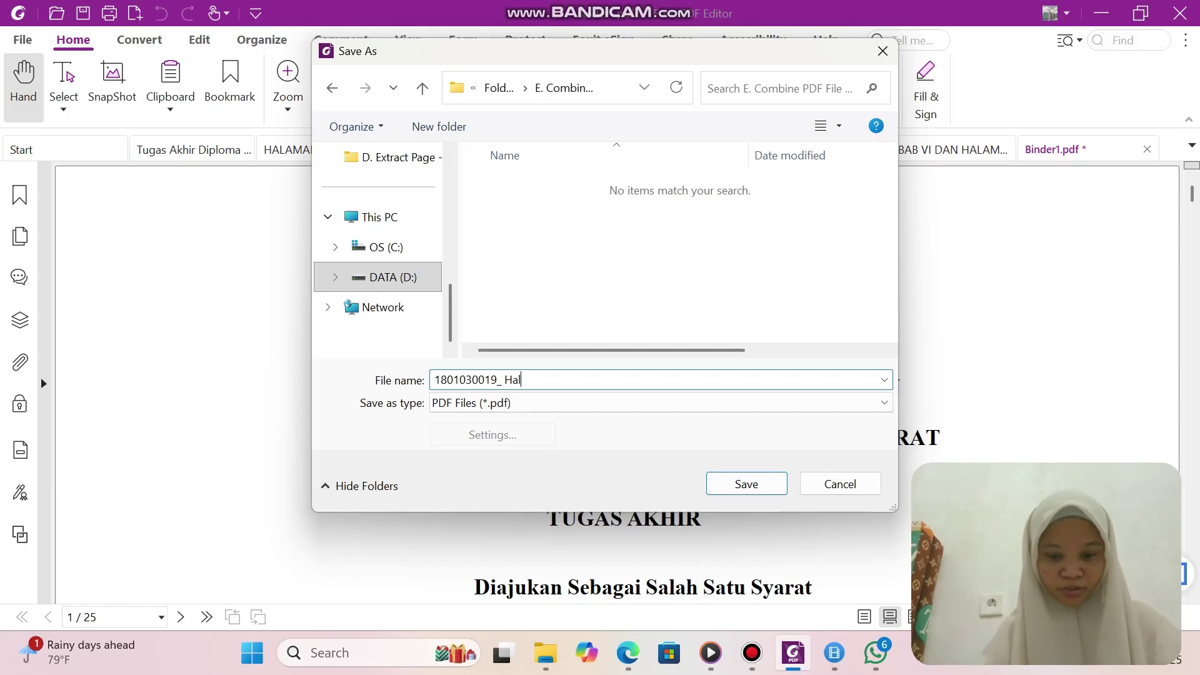
text(aman sampul)
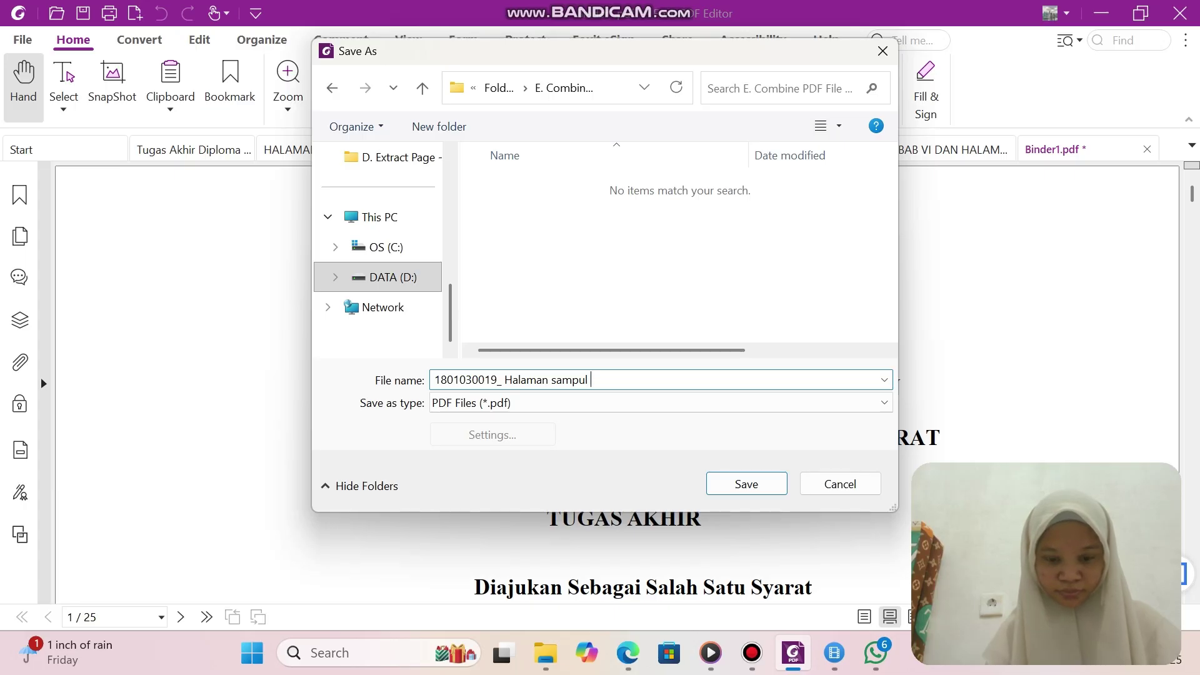
text( dan awa)
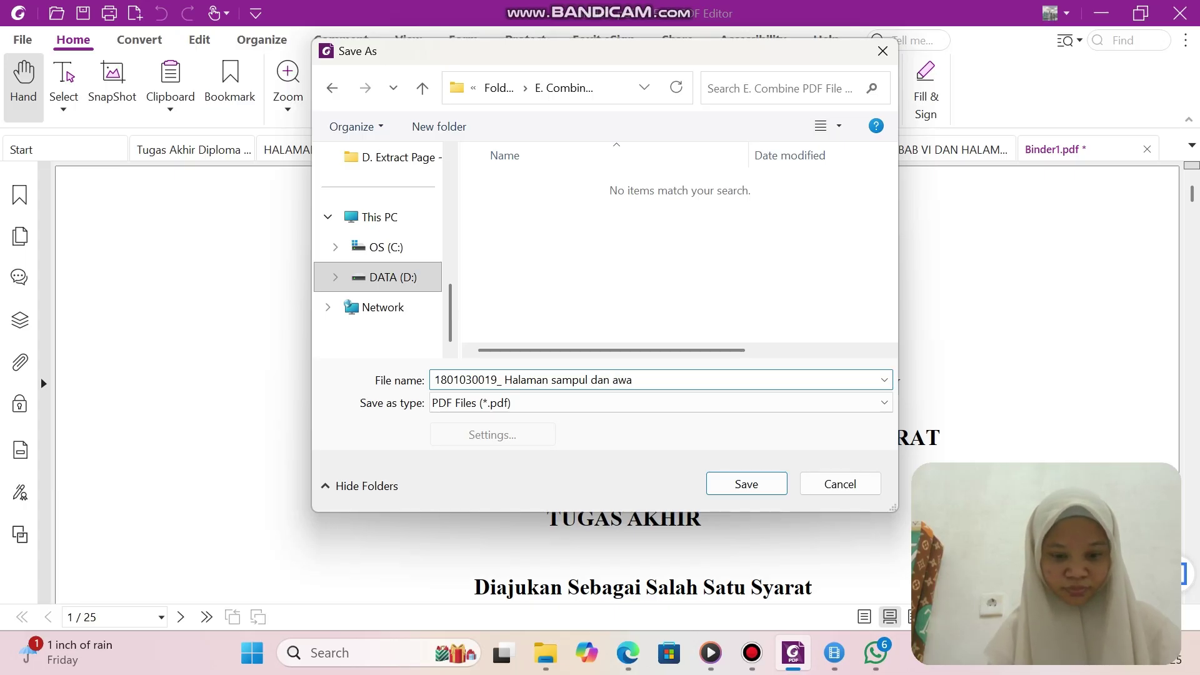
text(l, dan bab V)
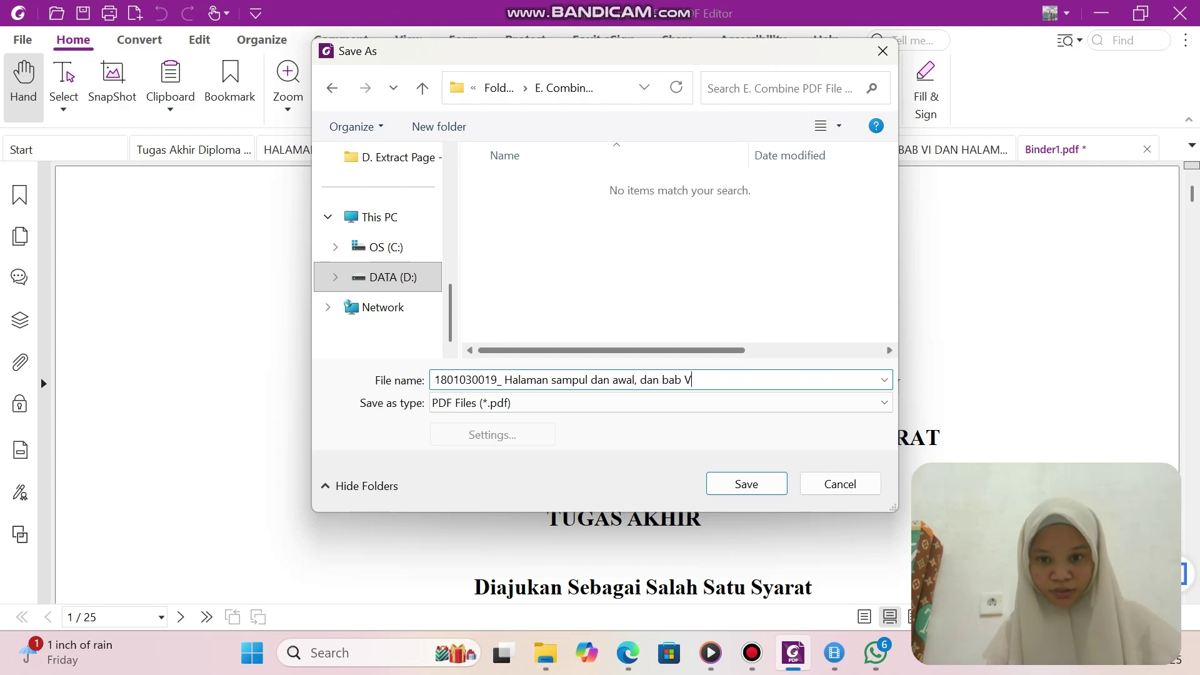
key(Return)
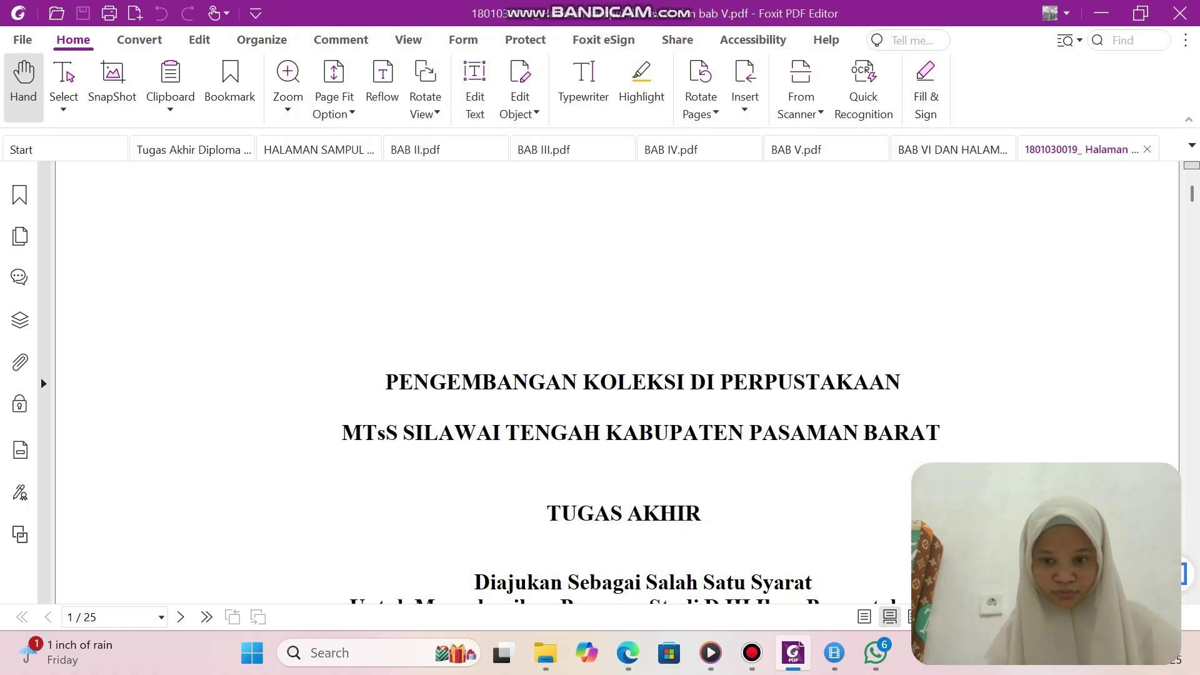
click(751, 653)
click(751, 653)
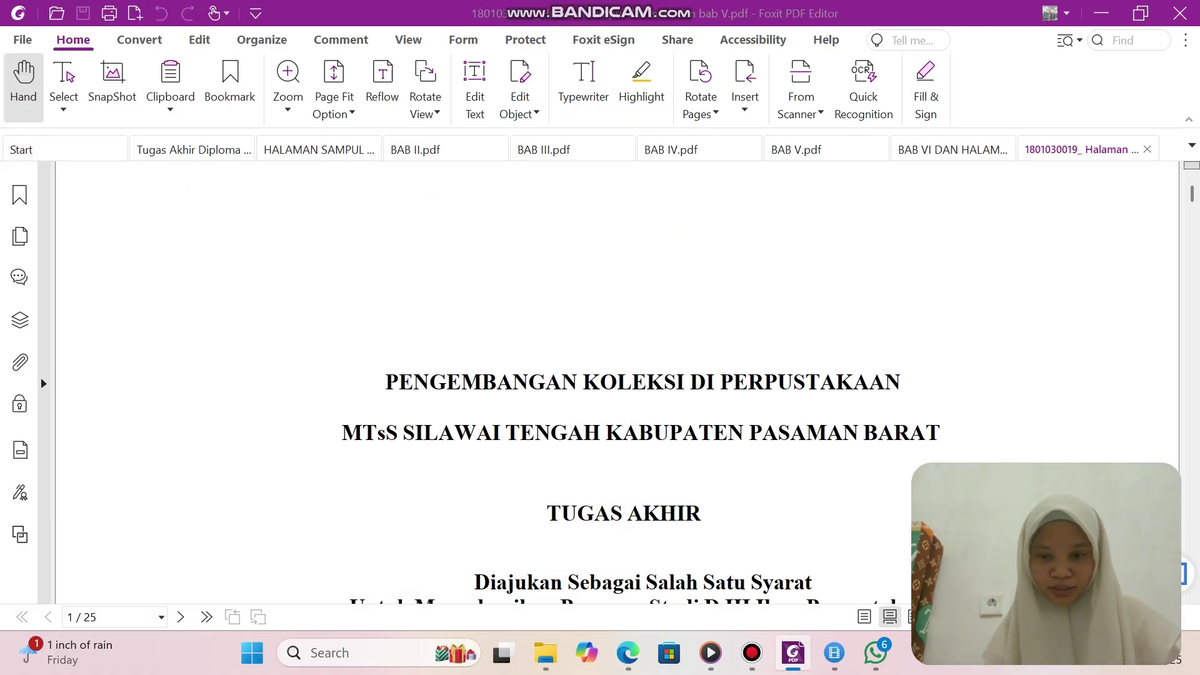
Send BAB II, BAB III and BAB IV from the extracted-chapters folder to Foxit's Combine files.
mouse_move(545, 653)
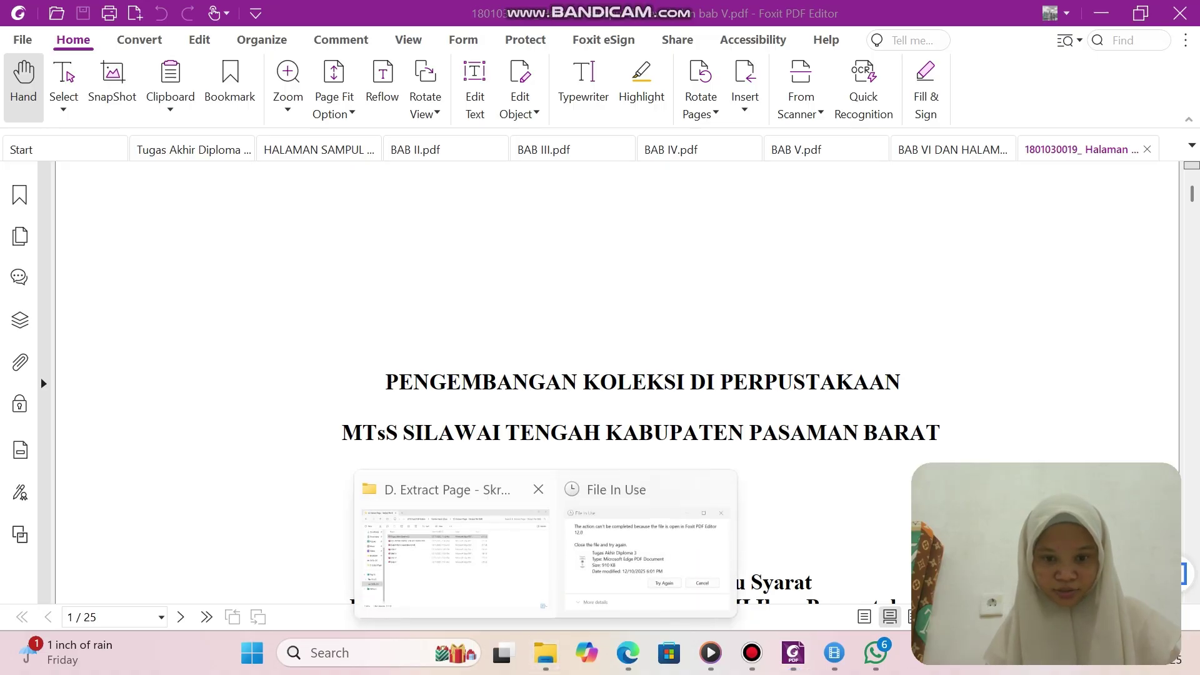
click(450, 550)
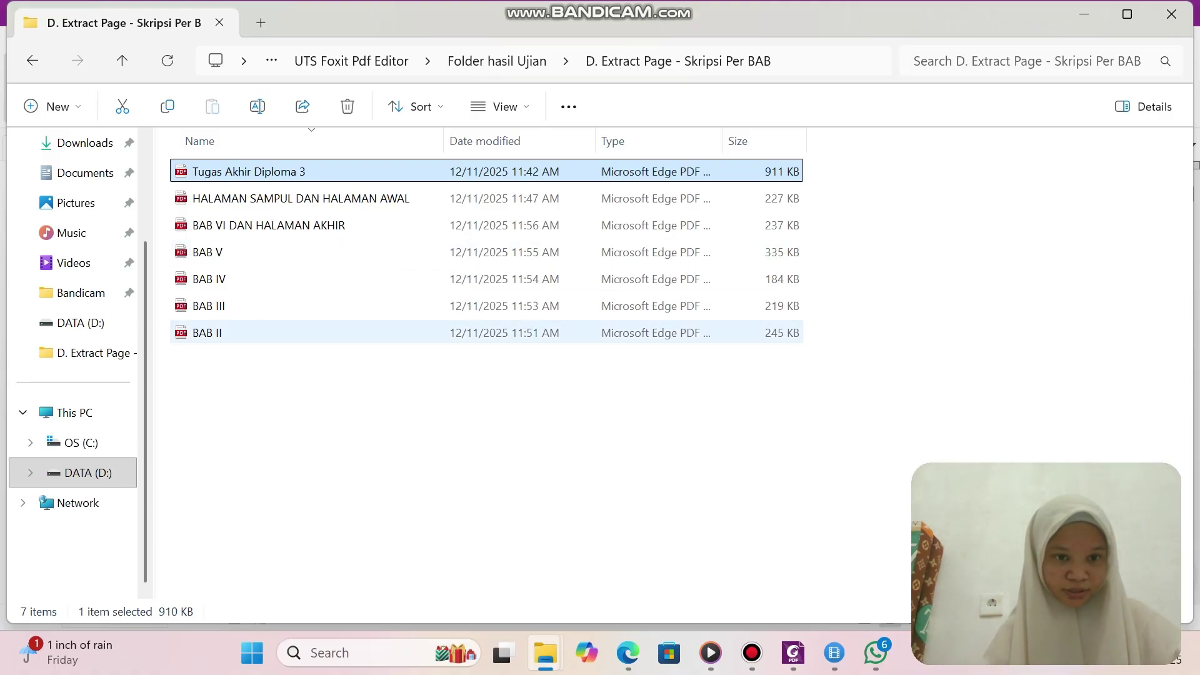
click(228, 333)
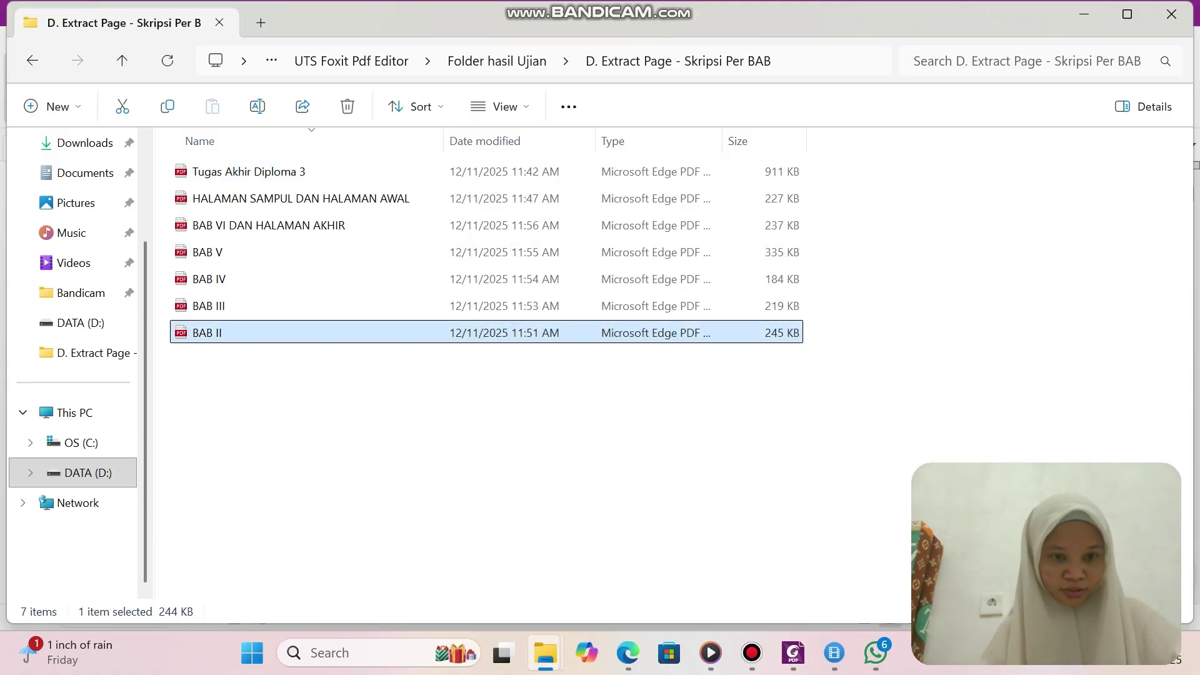
ctrl+click(209, 306)
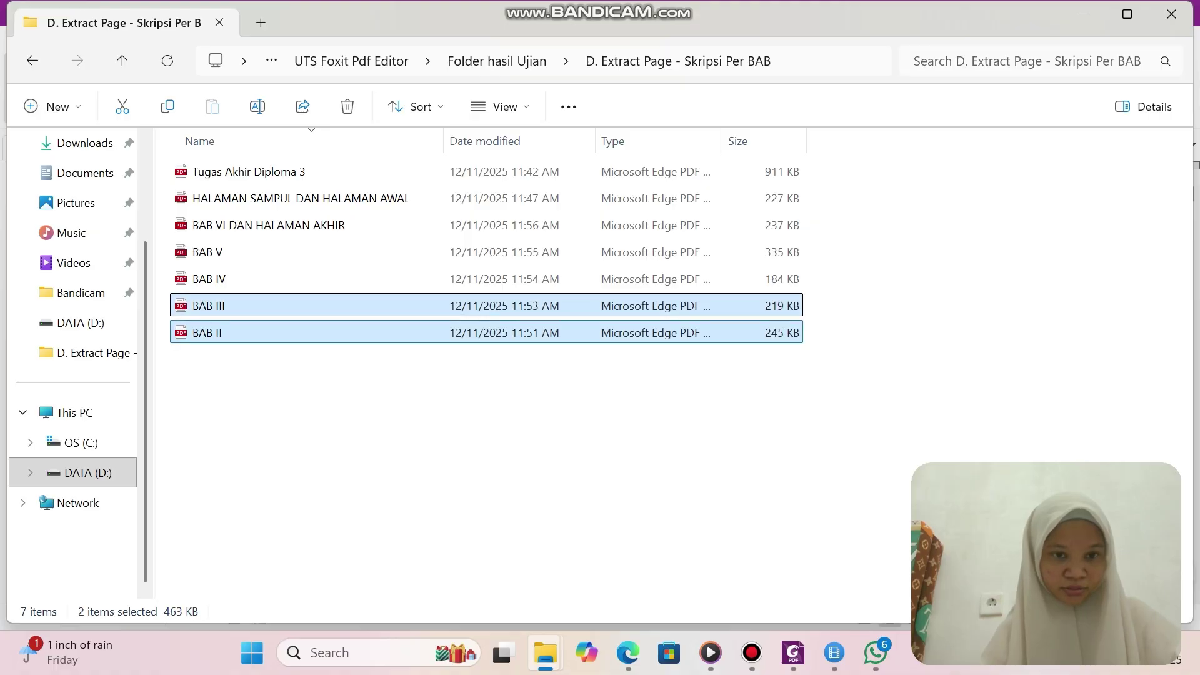
key(shift+Up)
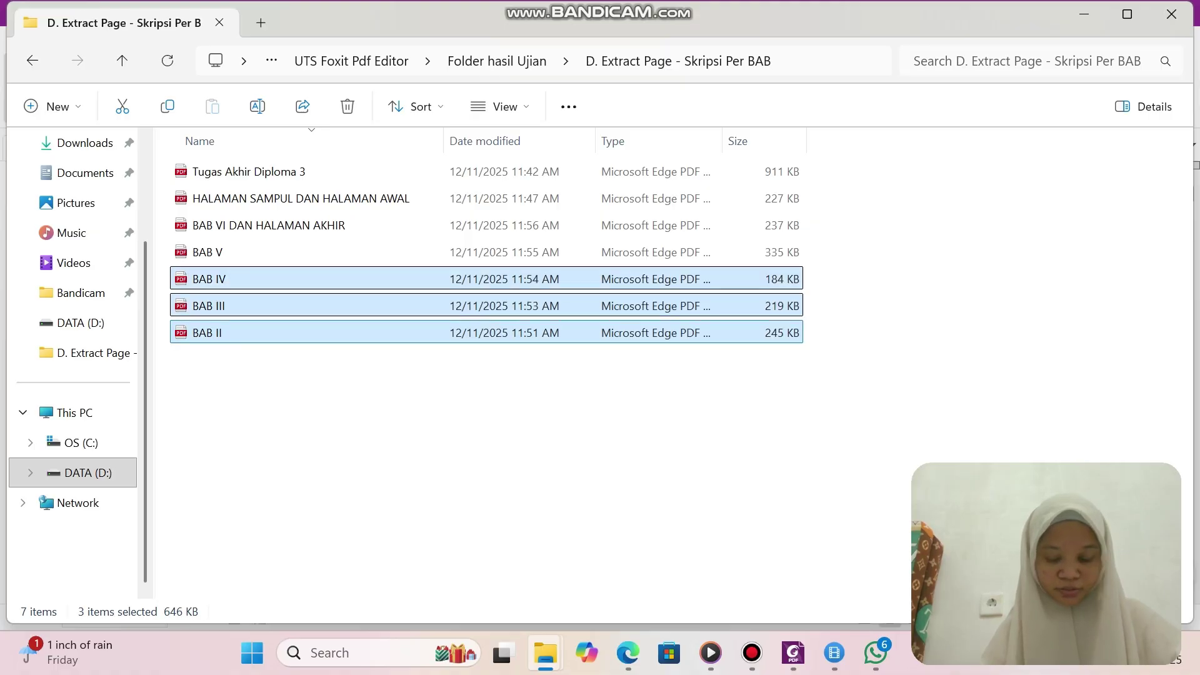
right_click(533, 306)
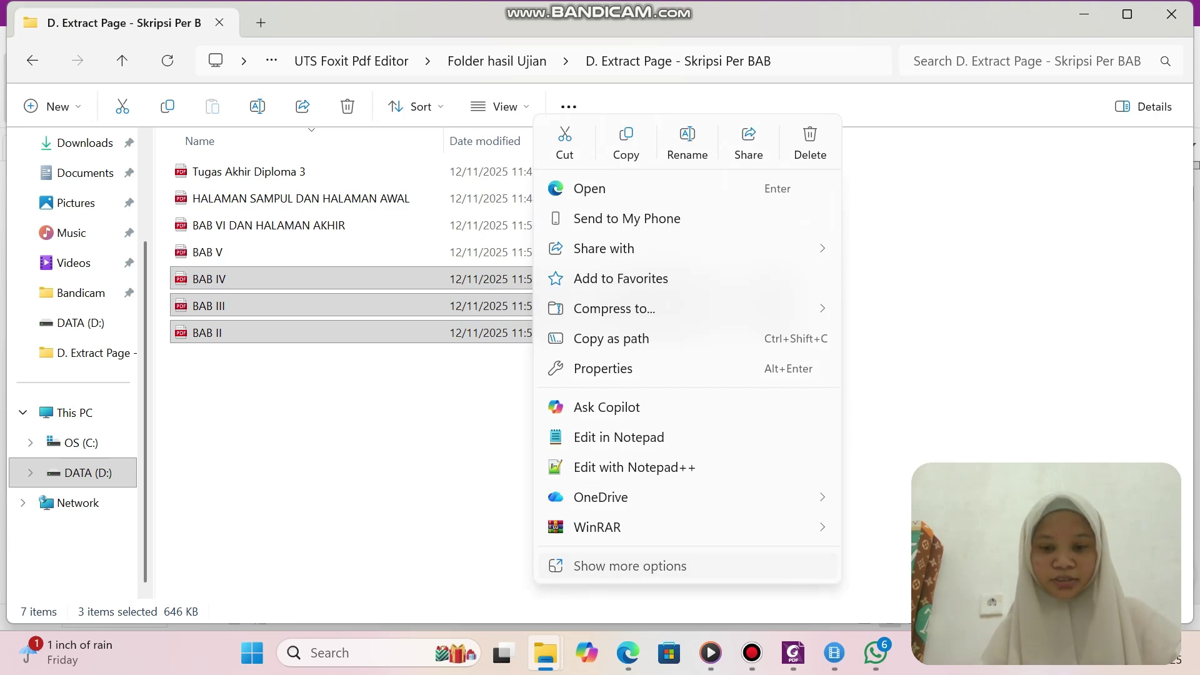
click(630, 566)
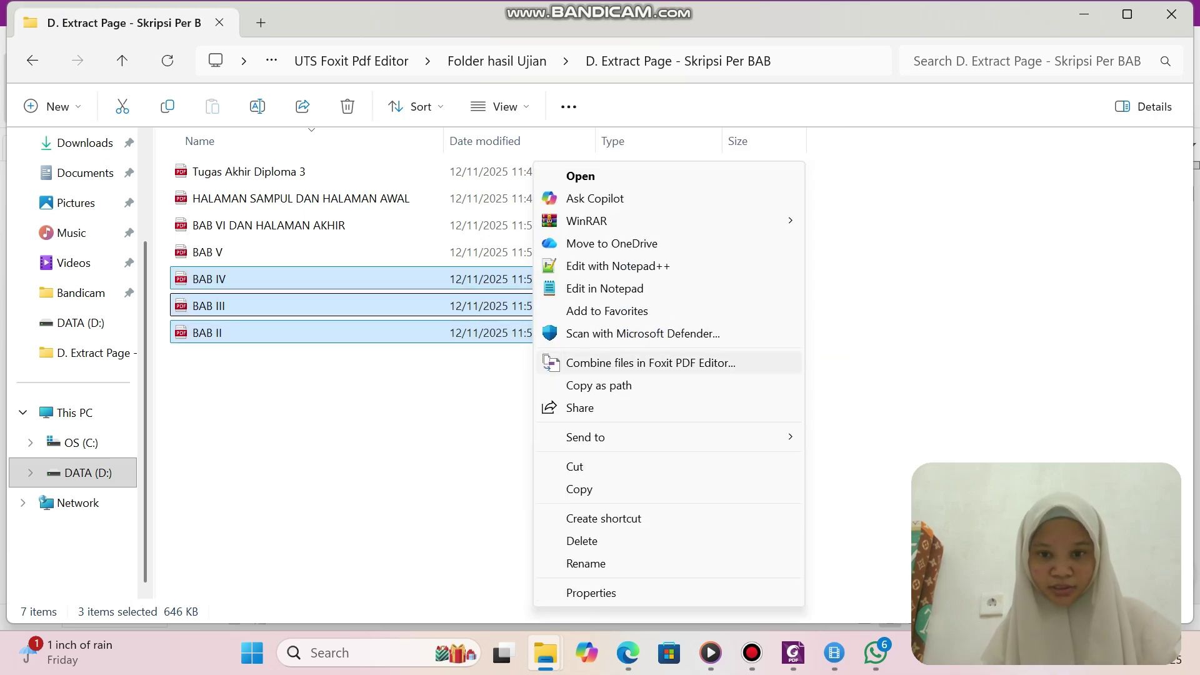
click(650, 363)
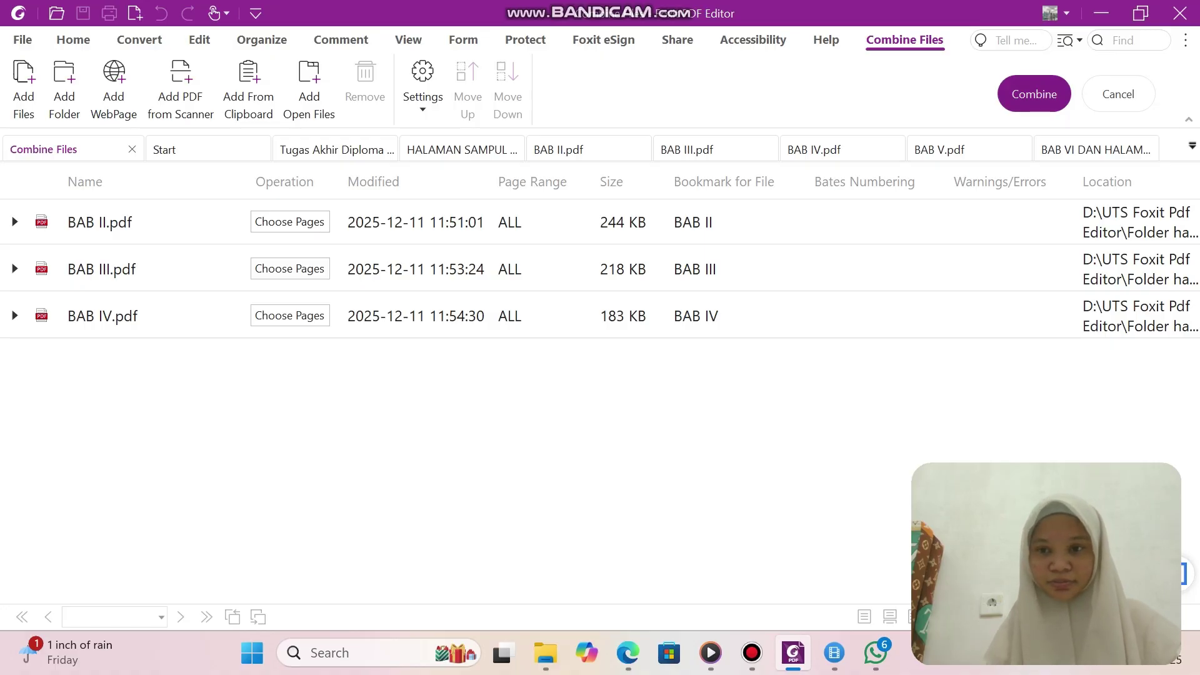
Combine BAB II–IV and start saving the result on drive D.
click(1034, 94)
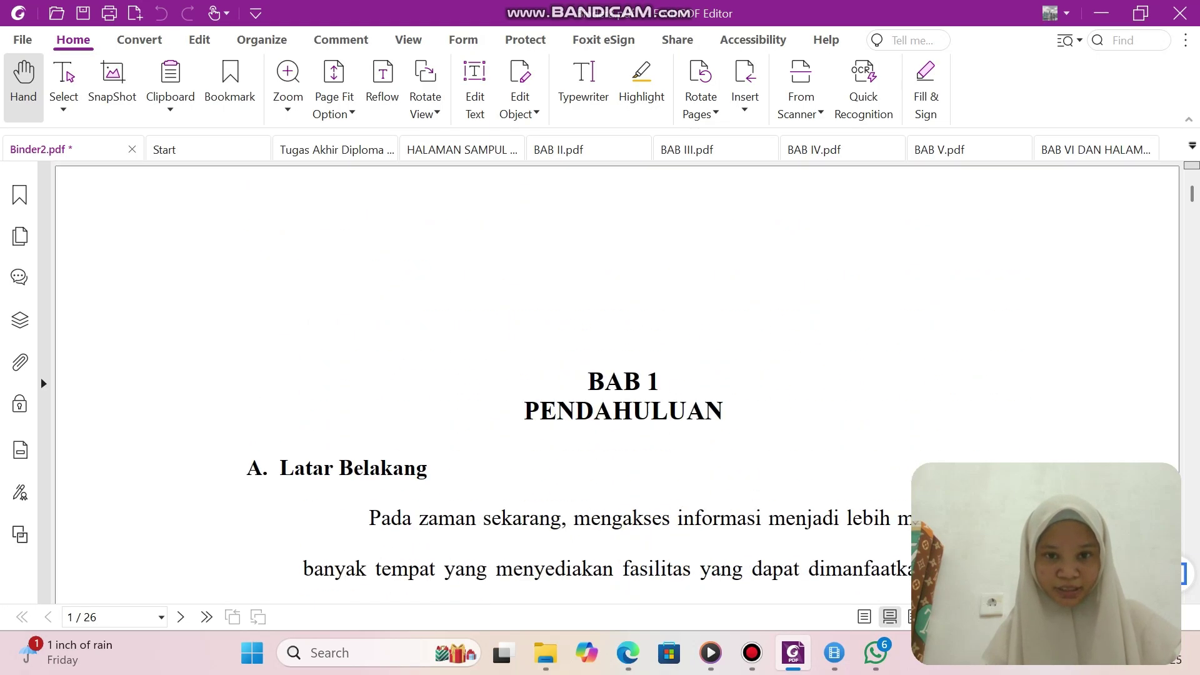
click(22, 39)
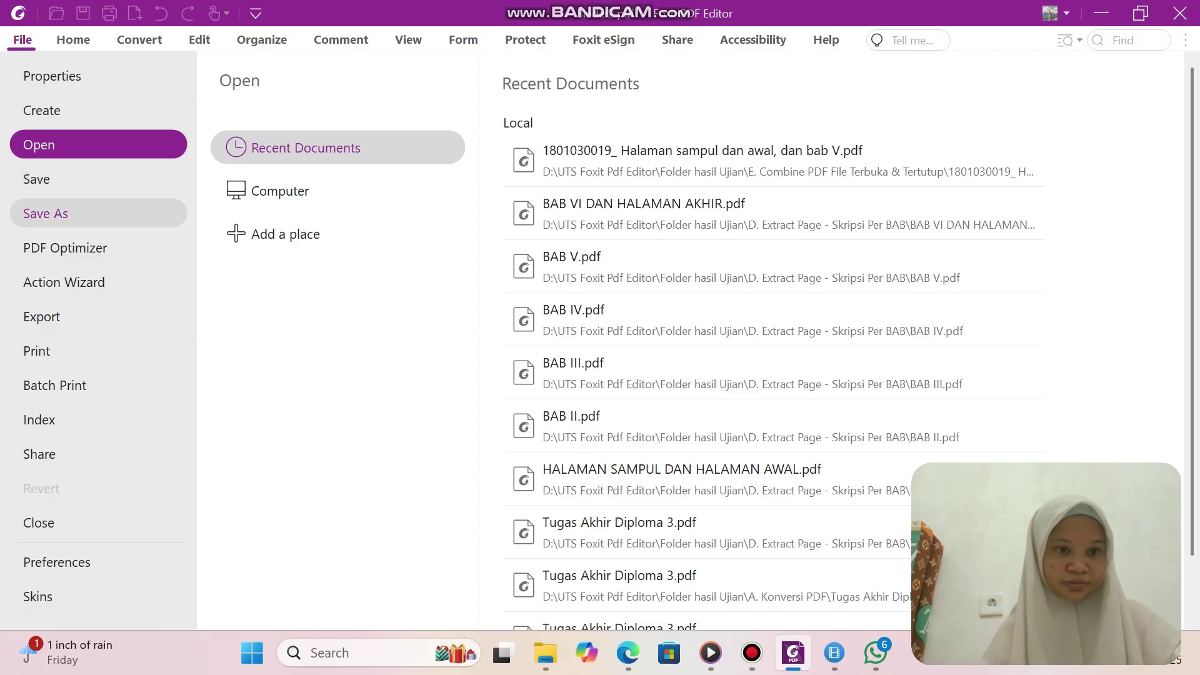
click(45, 213)
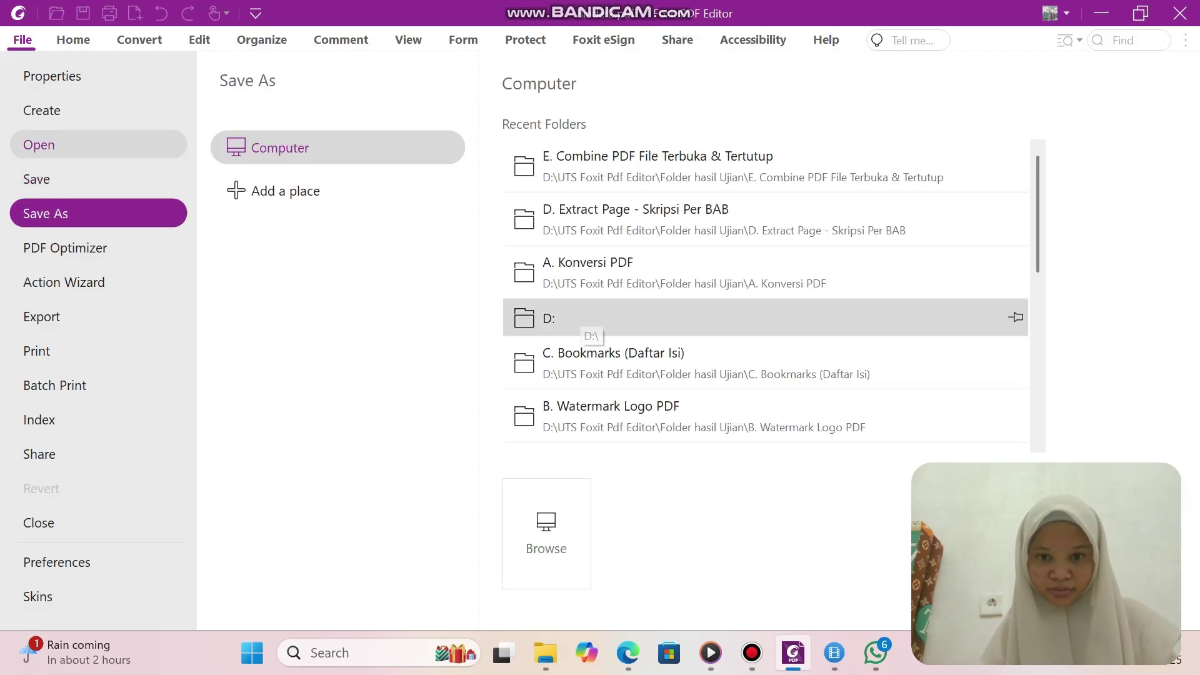
click(581, 319)
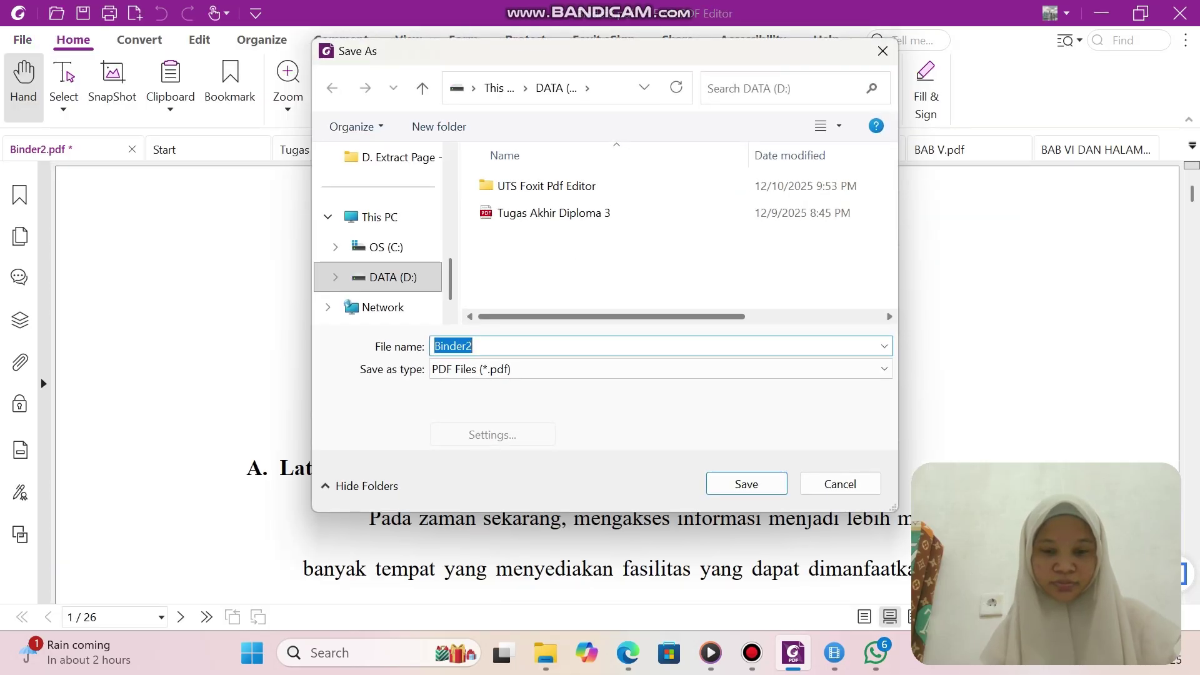
Name it the student number plus '_ BAB II SAMPAI BAB IV' and save in E. Combine PDF File Terbuka & Tertutup.
click(473, 346)
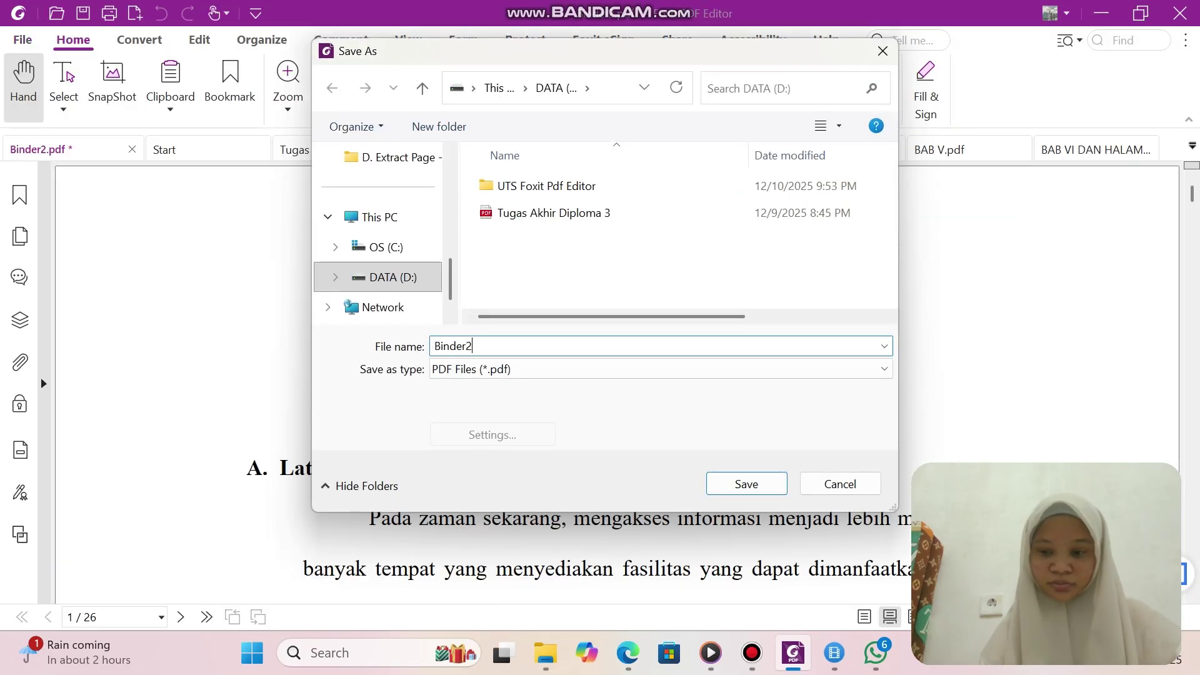
key(BackSpace)
key(BackSpace)
key(BackSpace)
key(BackSpace)
key(BackSpace)
key(BackSpace)
key(BackSpace)
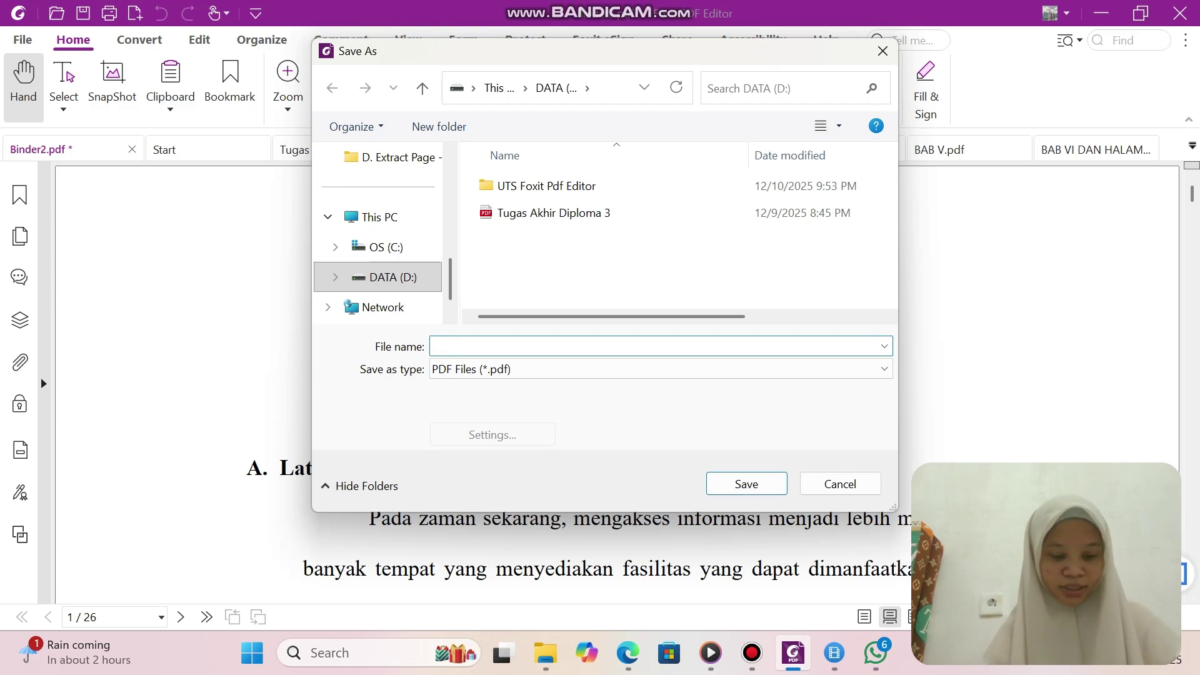
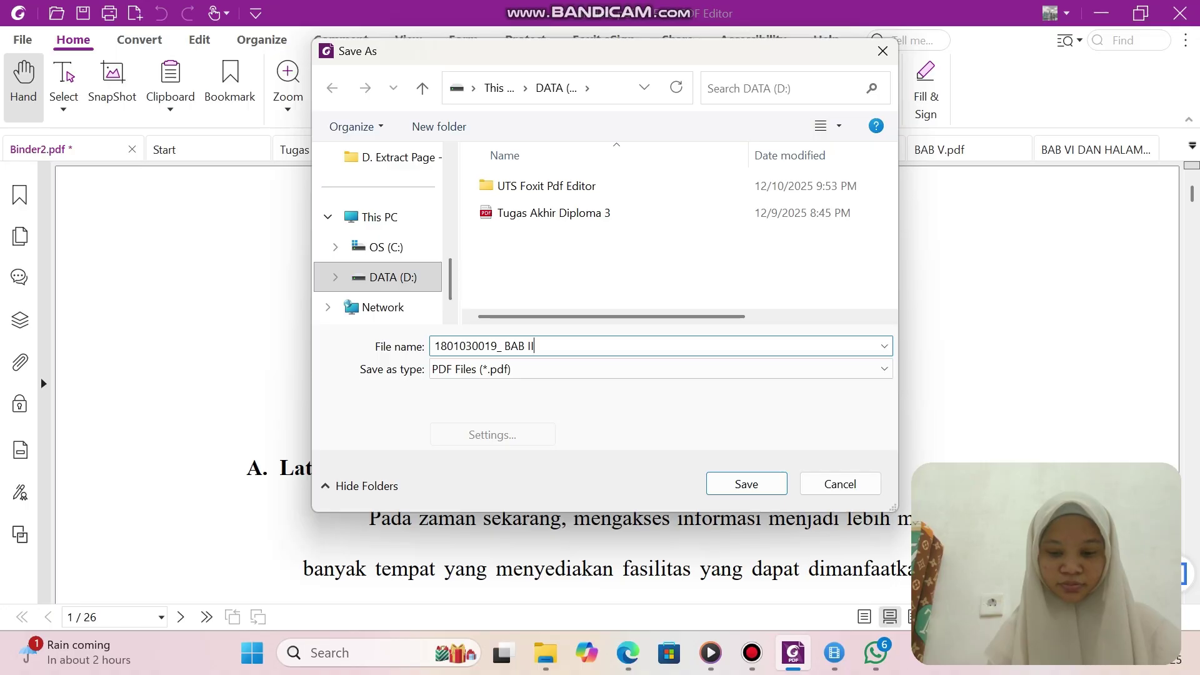
key(BackSpace)
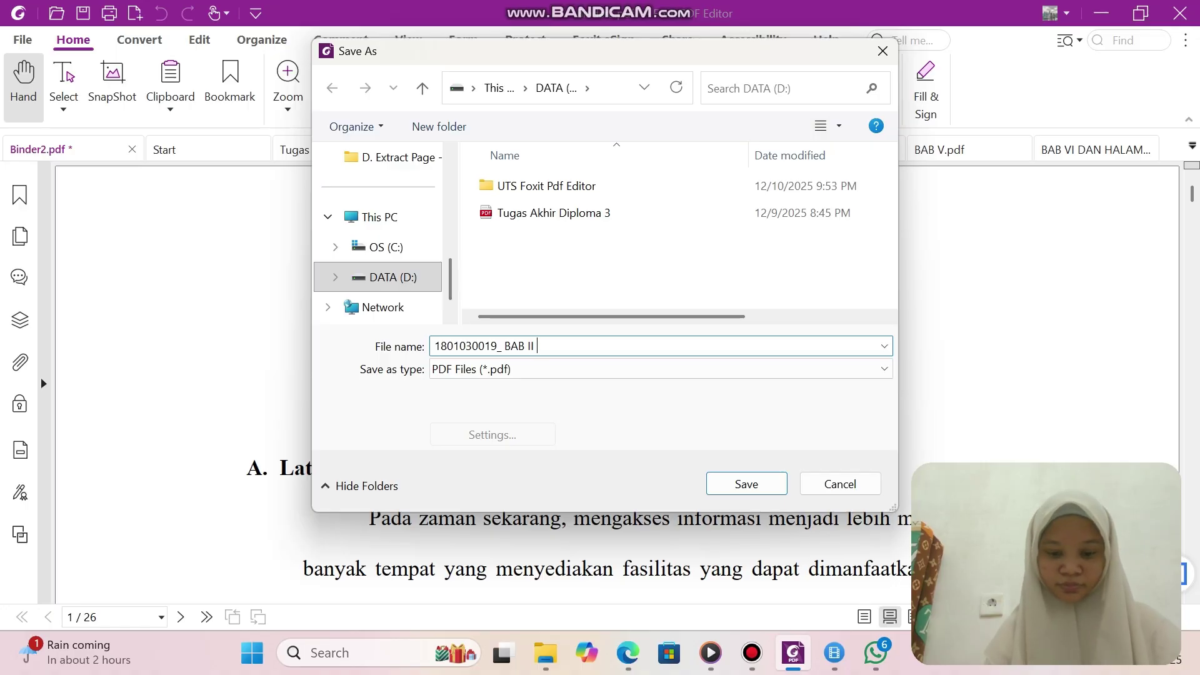
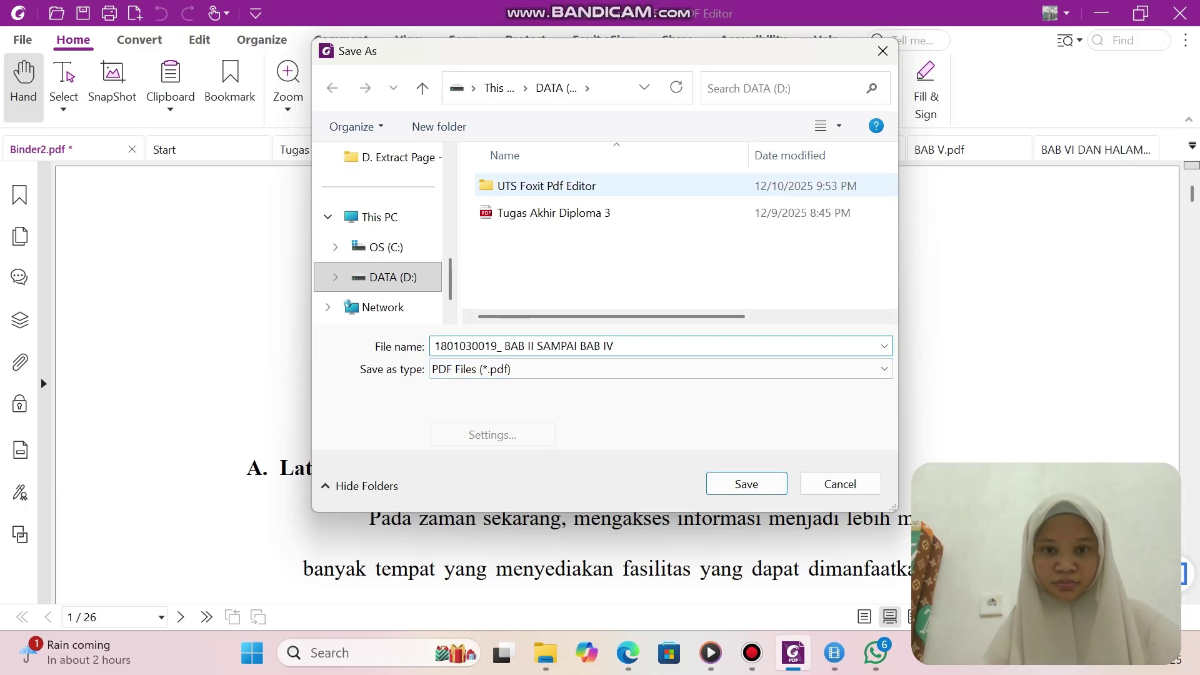
double_click(544, 185)
double_click(539, 185)
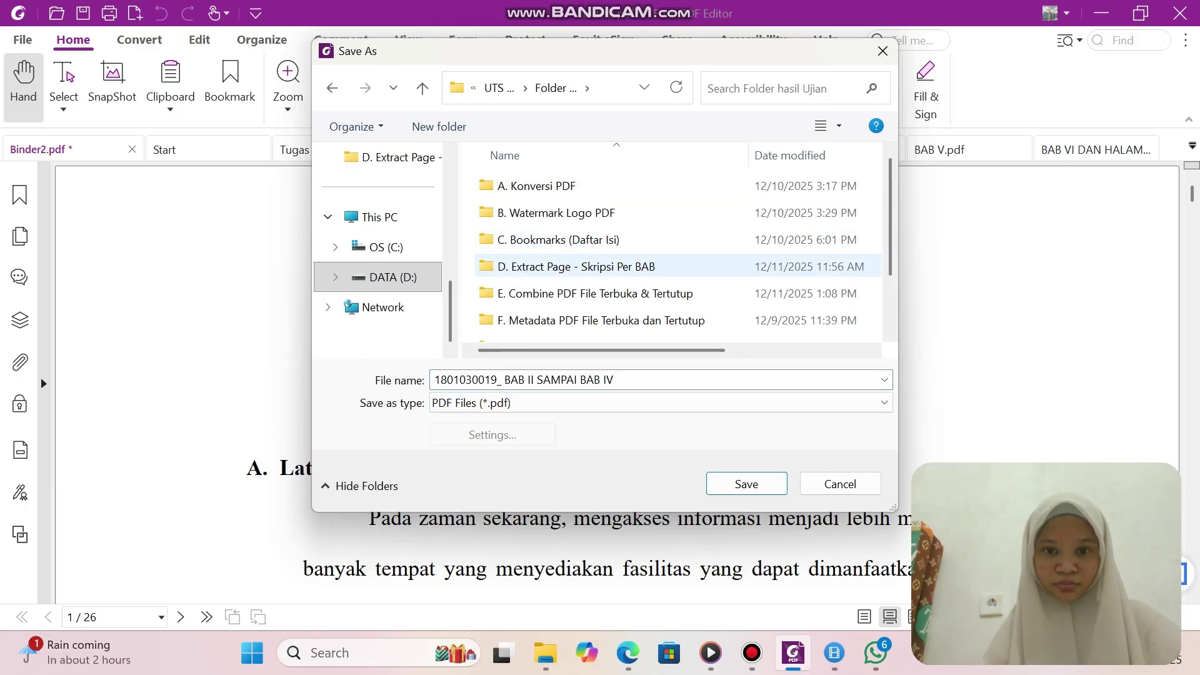
double_click(594, 293)
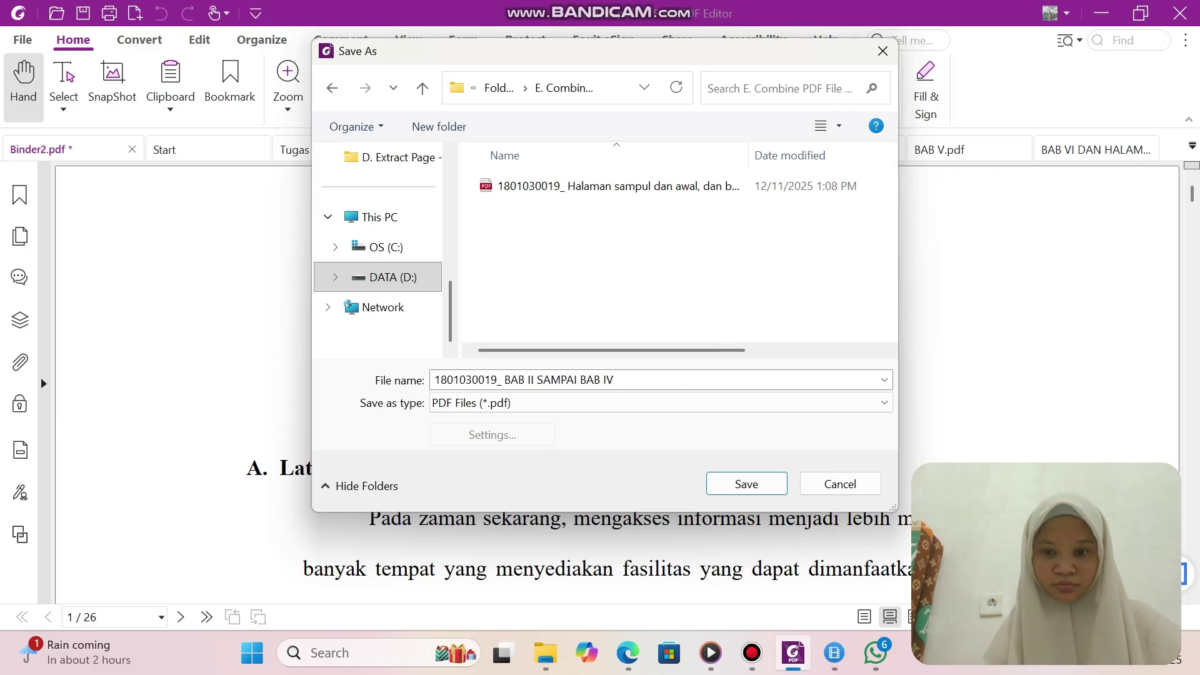
key(Return)
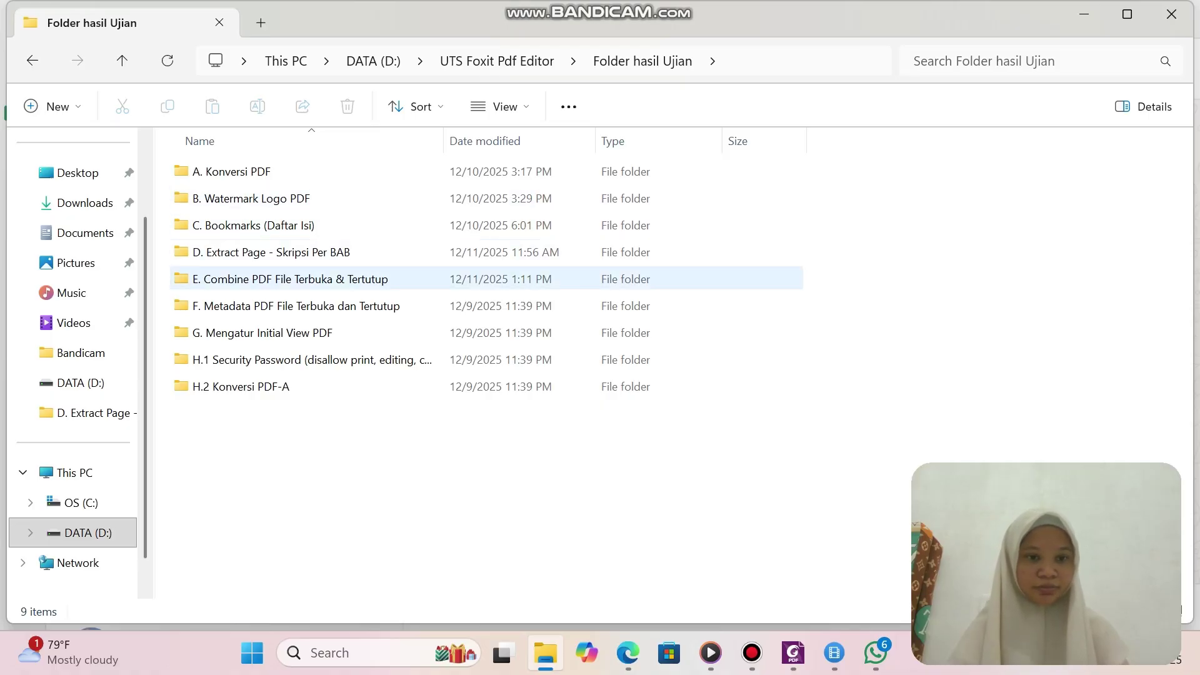
Copy both combined PDFs from the E. Combine PDF File Terbuka & Tertutup folder.
double_click(290, 279)
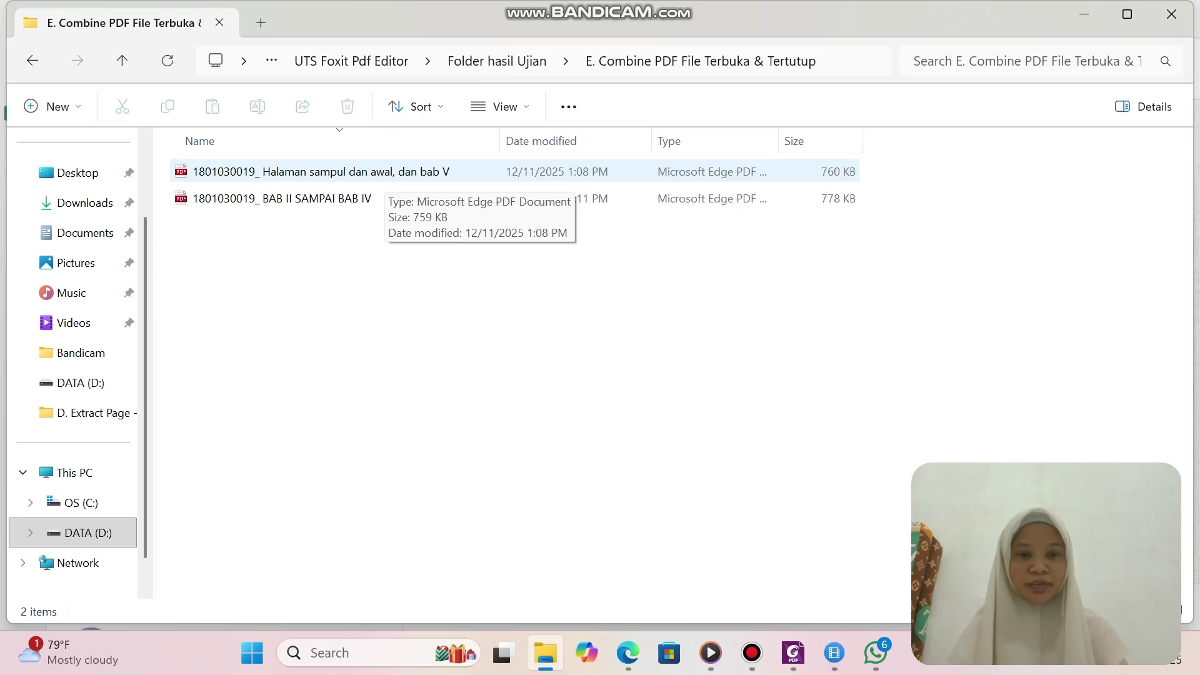
click(375, 172)
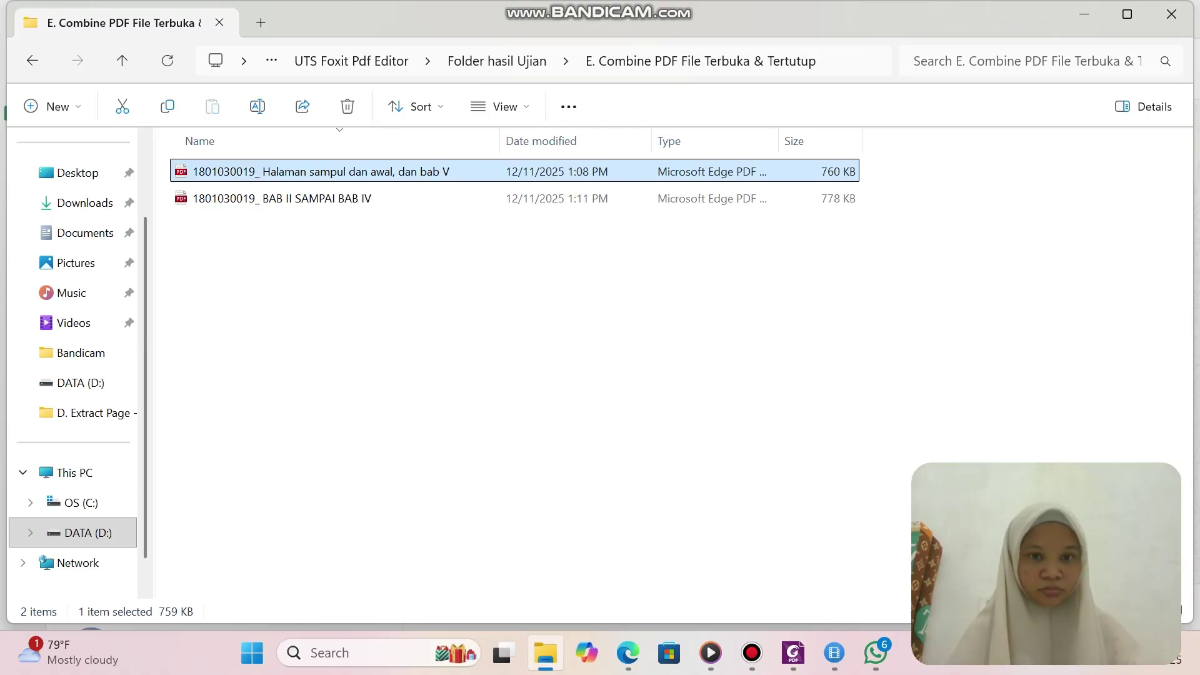
click(475, 171)
click(463, 198)
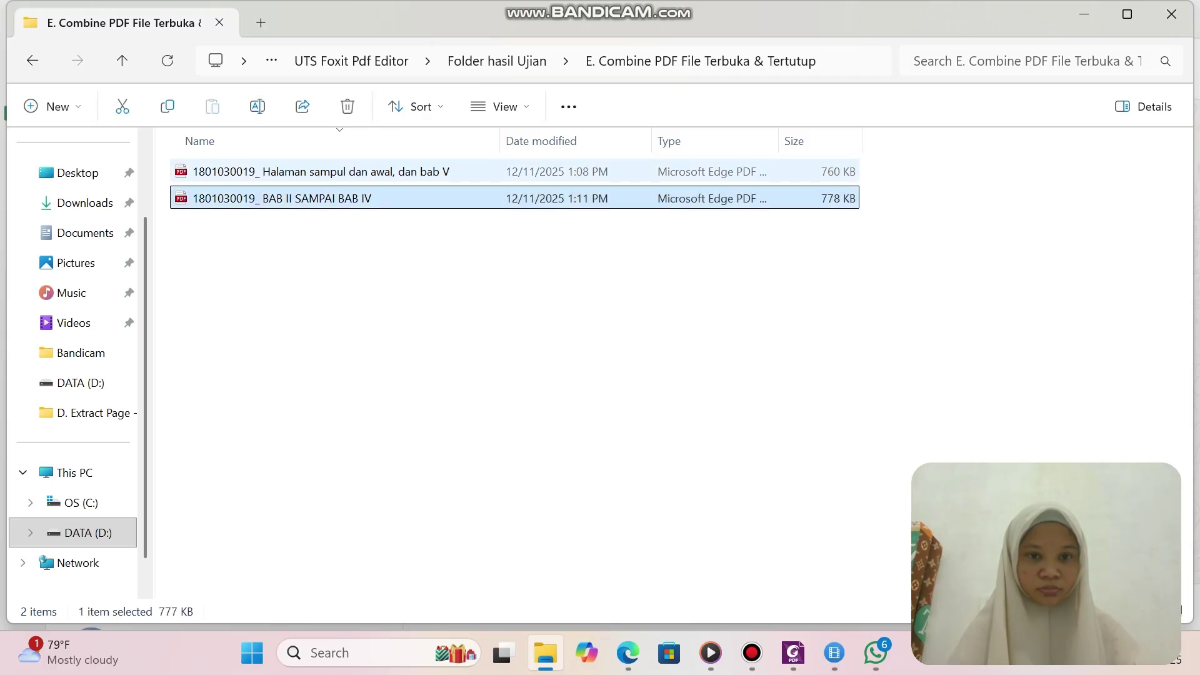
click(475, 172)
ctrl+click(462, 198)
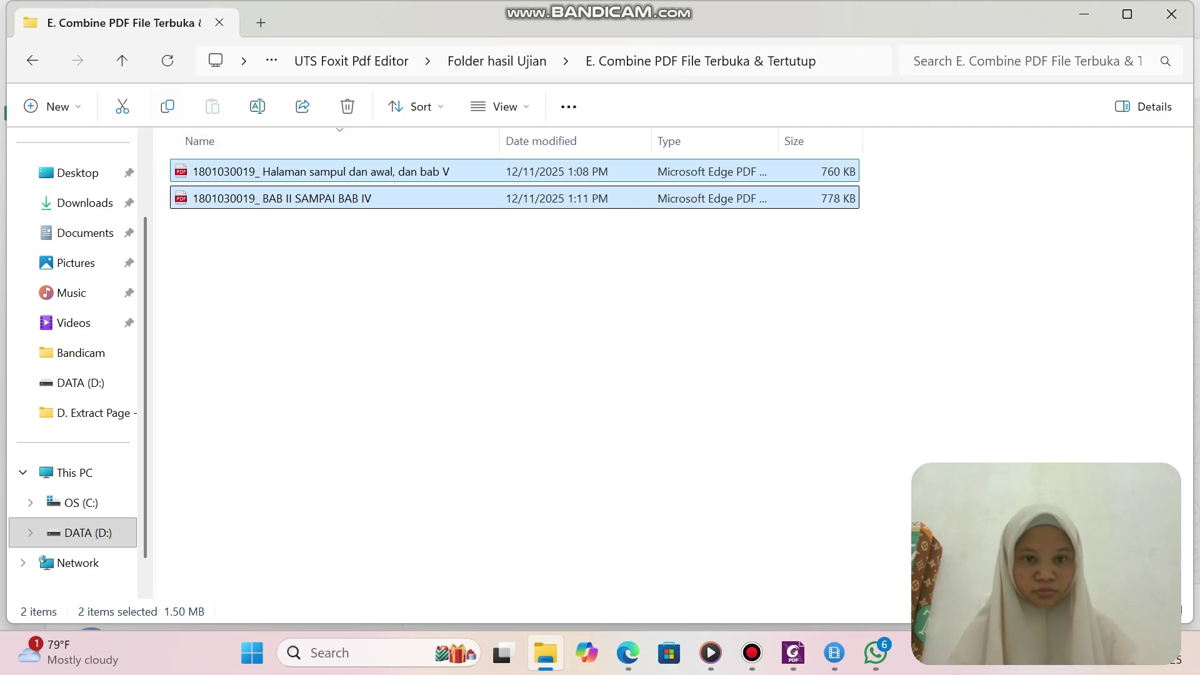
right_click(421, 184)
drag(356, 294, 341, 269)
click(341, 172)
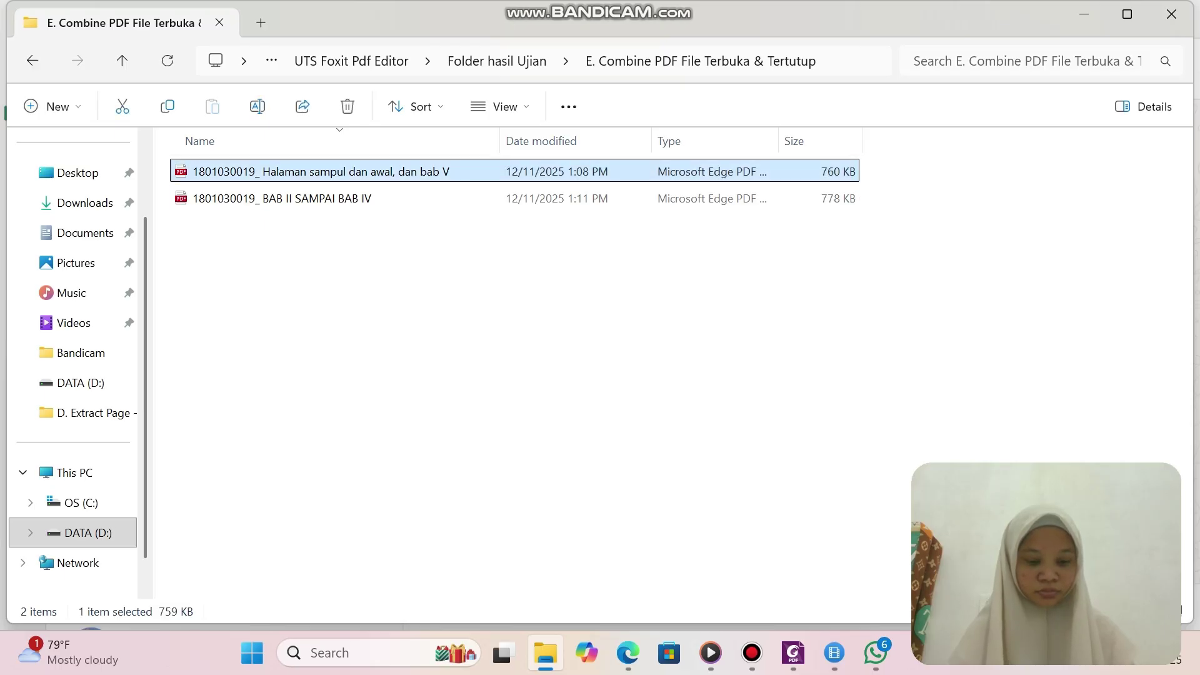
click(375, 256)
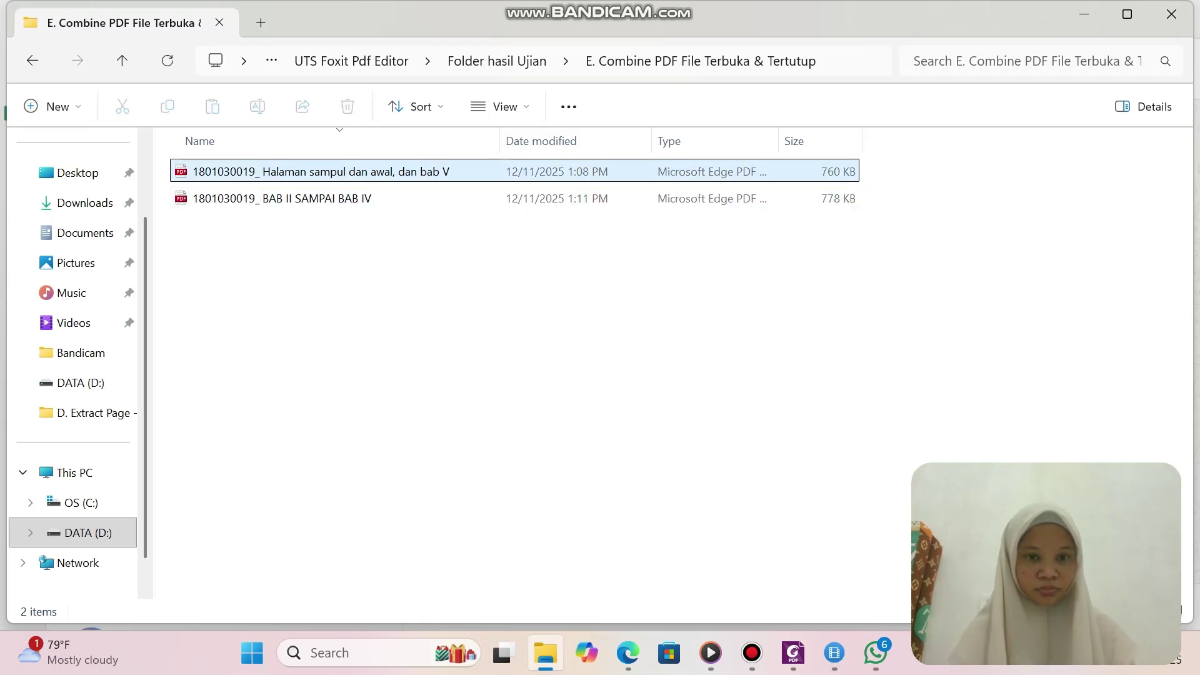
click(462, 171)
click(463, 172)
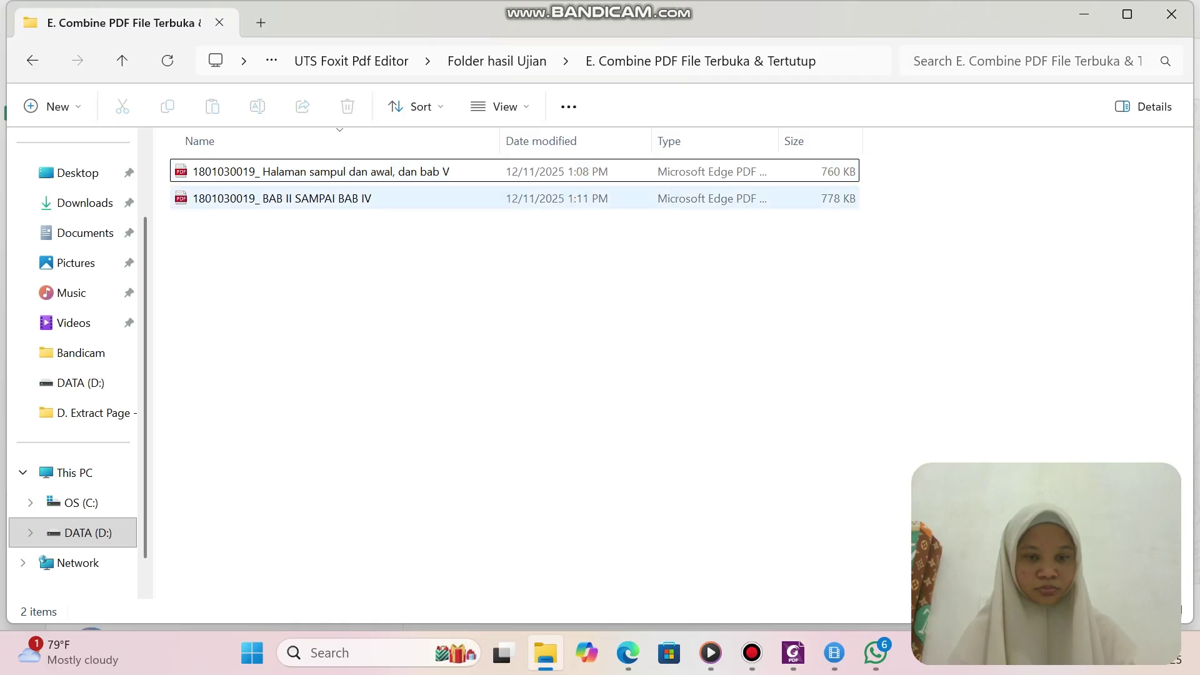
click(359, 172)
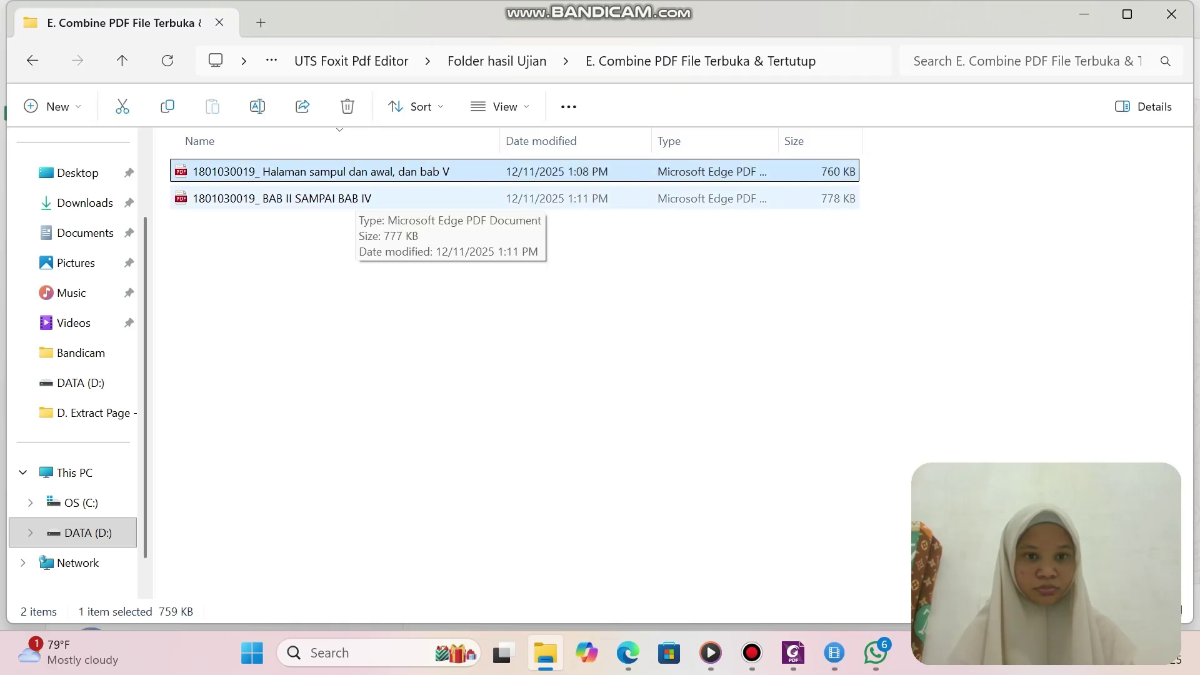
ctrl+click(357, 199)
right_click(356, 198)
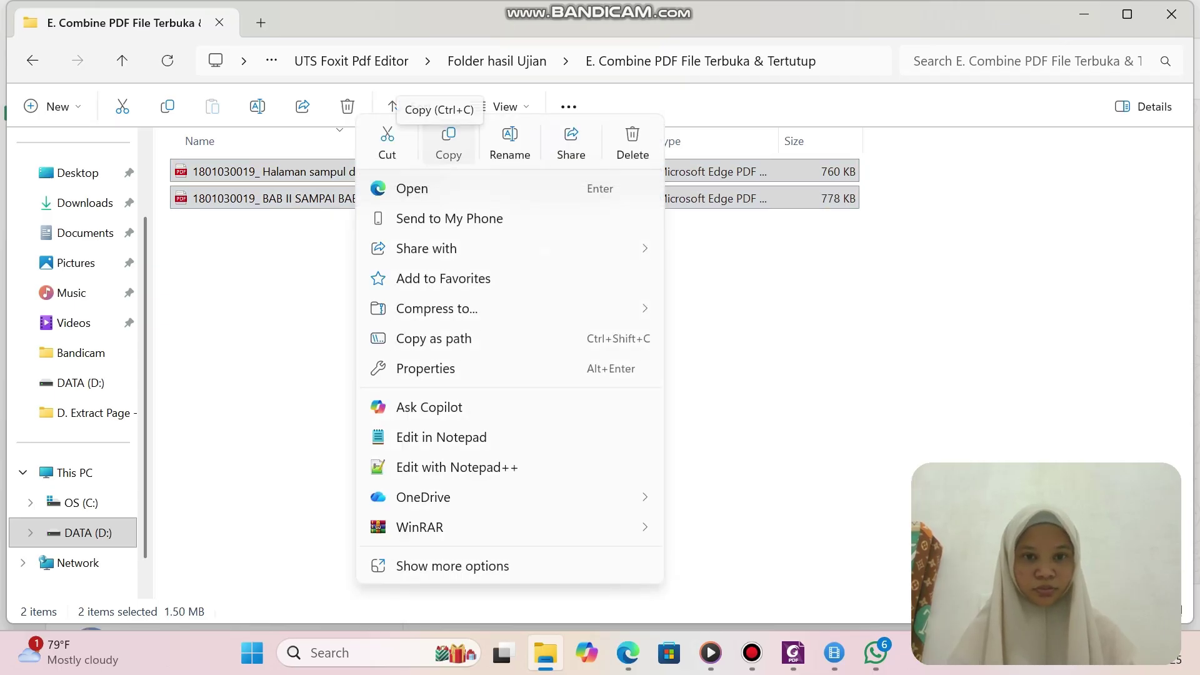
click(448, 143)
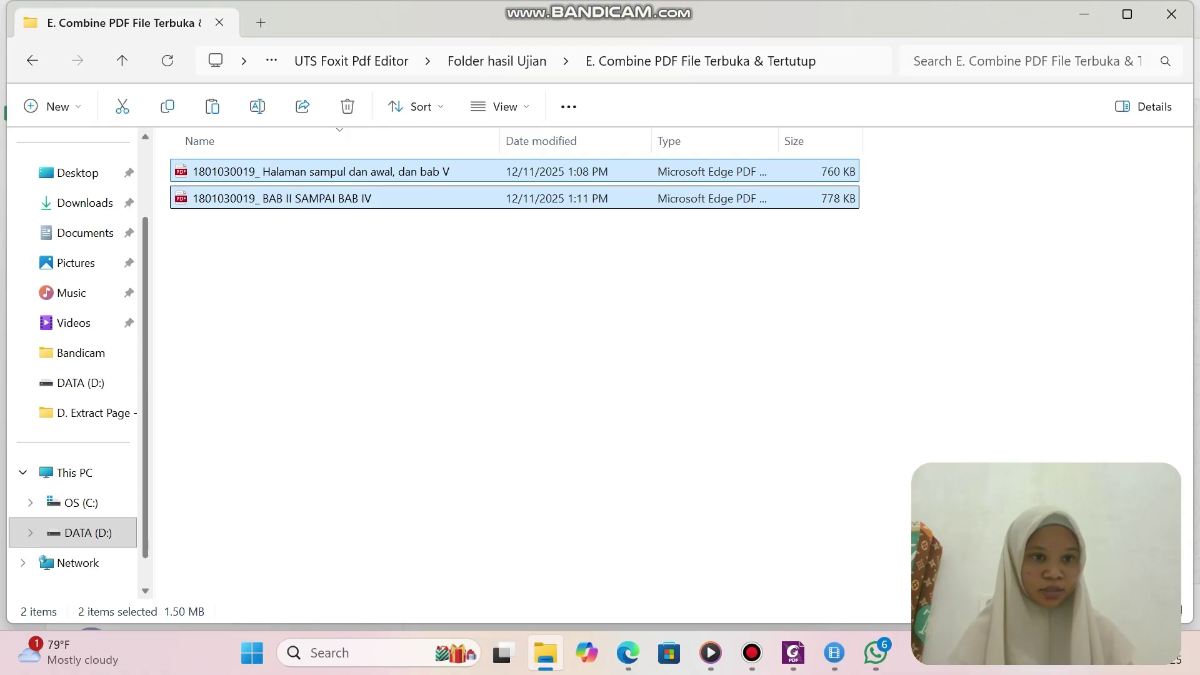
Paste both PDFs into the F. Metadata PDF File Terbuka dan Tertutup folder.
key(alt+Left)
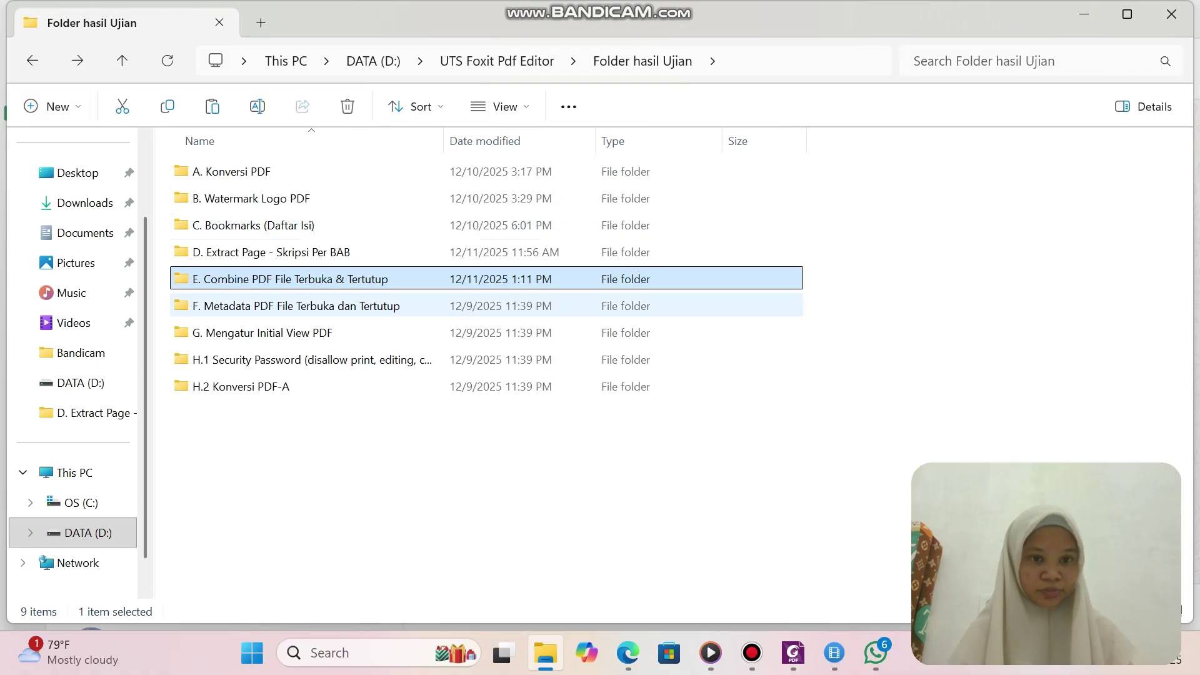
click(296, 306)
key(Return)
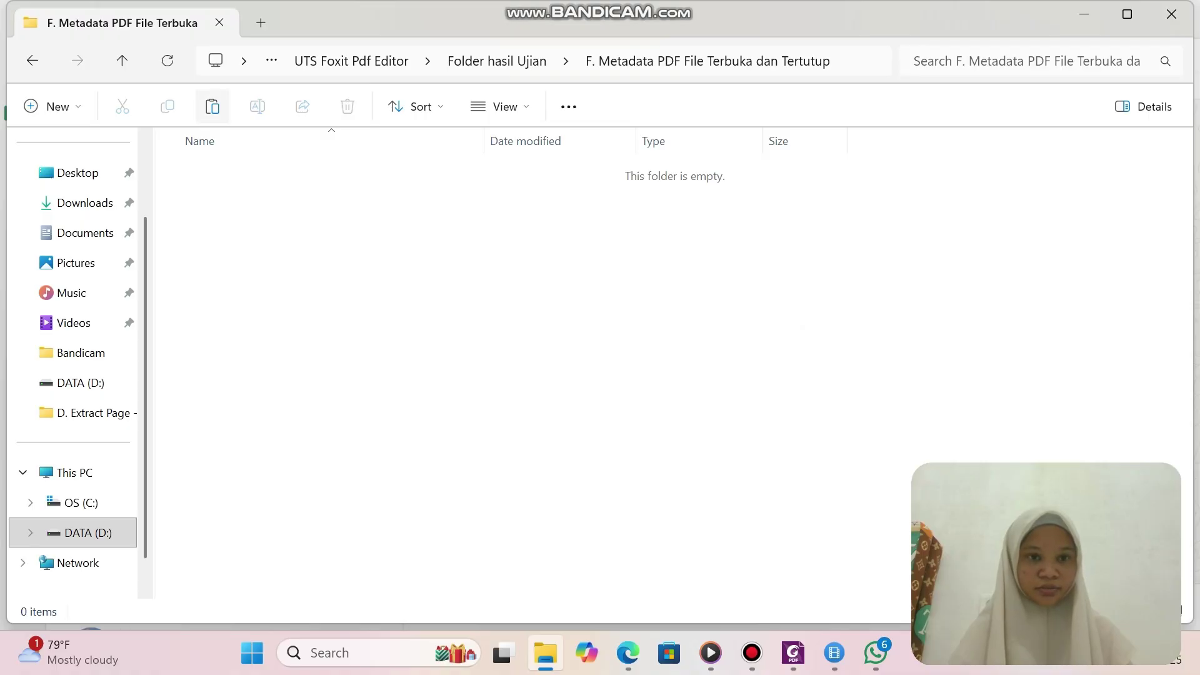
click(212, 106)
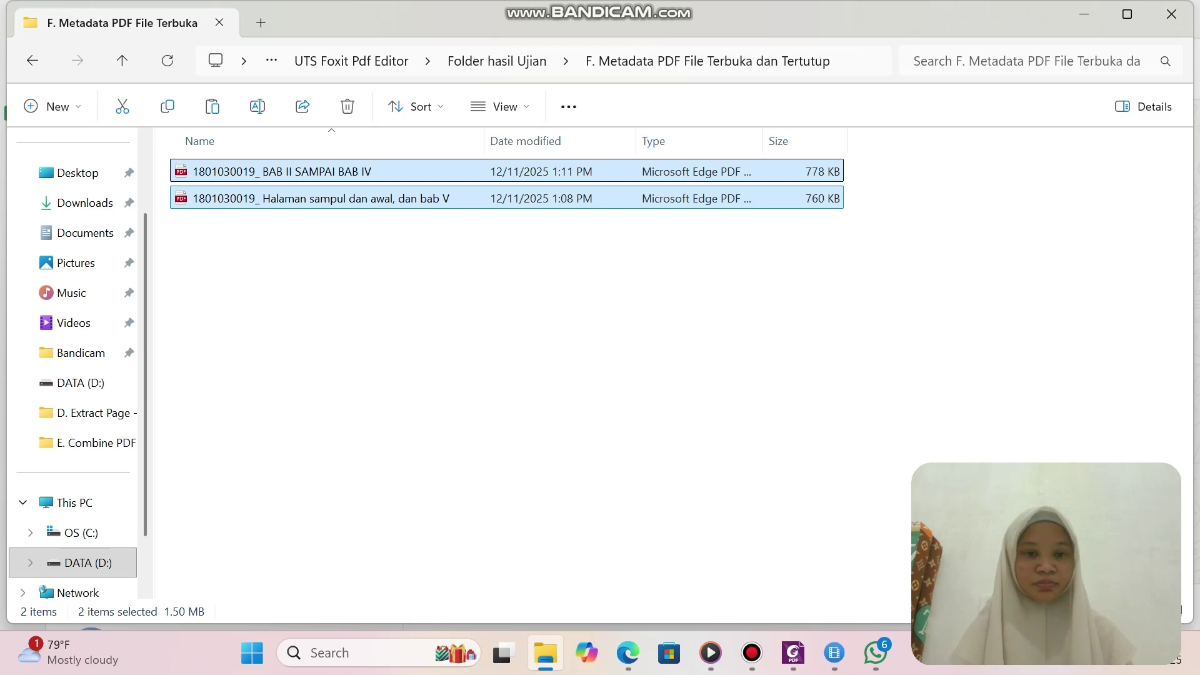
click(500, 350)
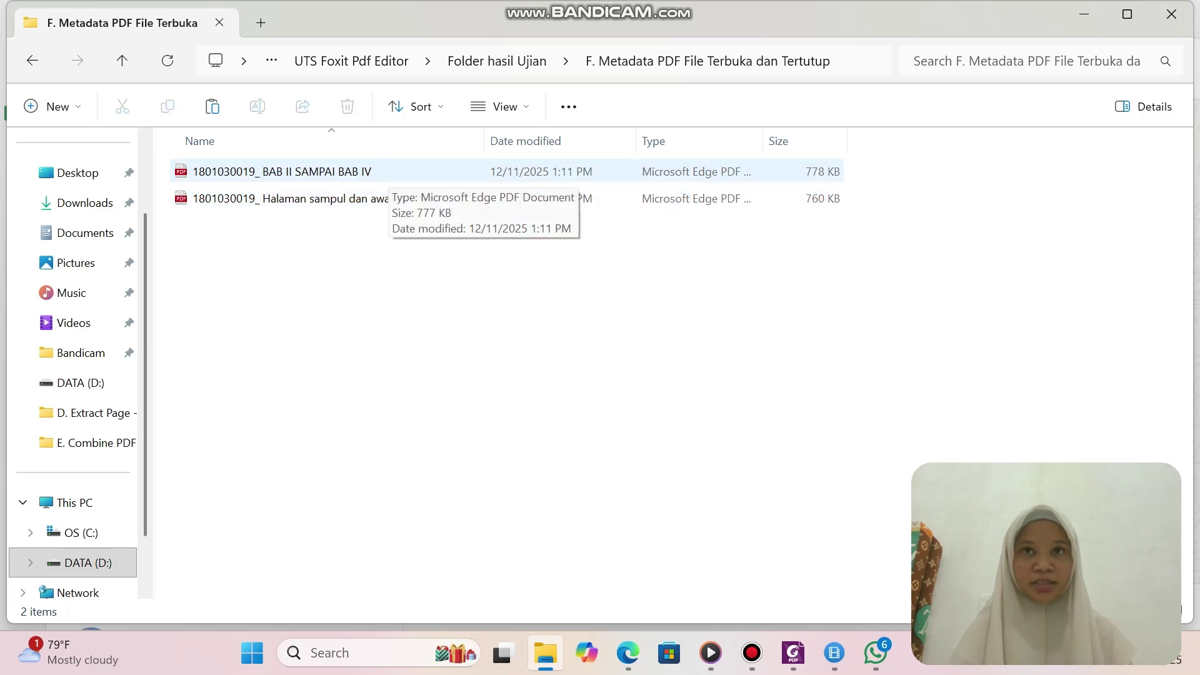
click(389, 172)
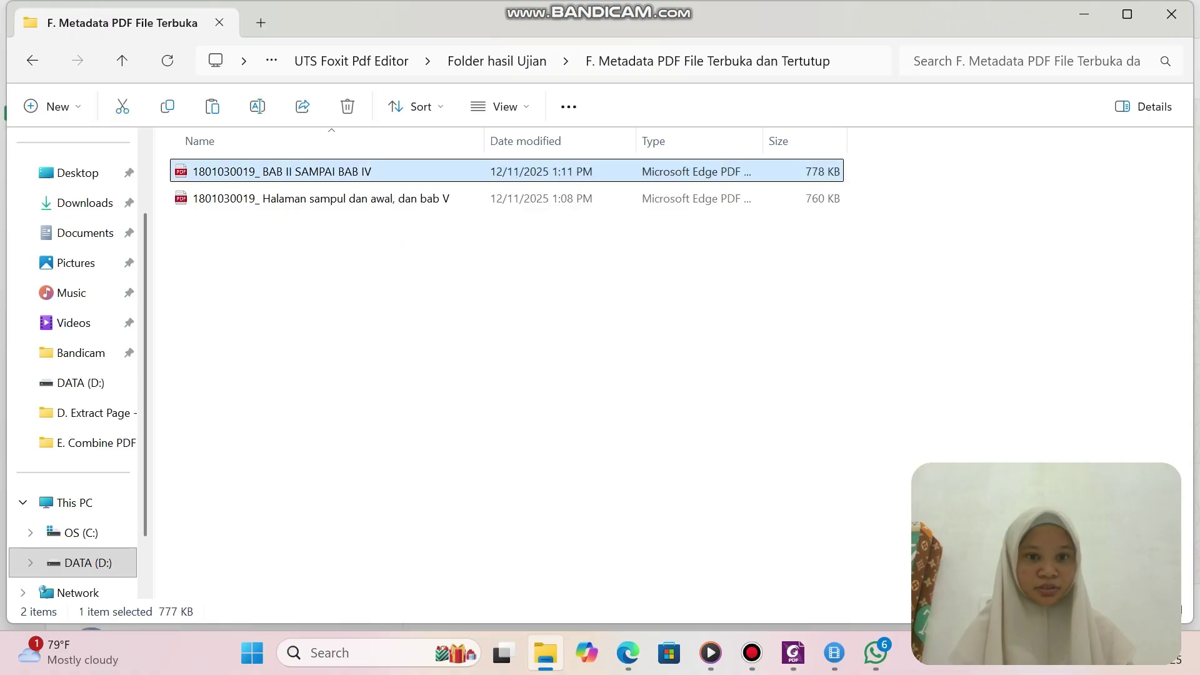
click(388, 198)
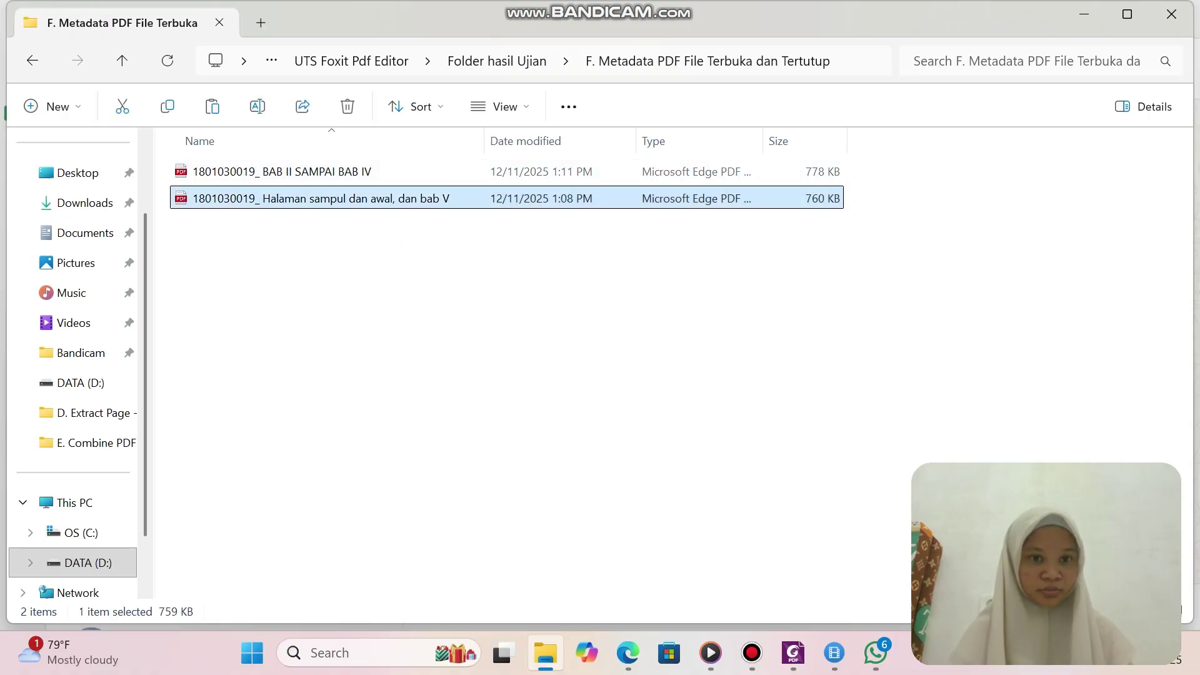
Open the F. Metadata cover-and-chapter V PDF in Foxit and bring up its Description properties.
right_click(394, 199)
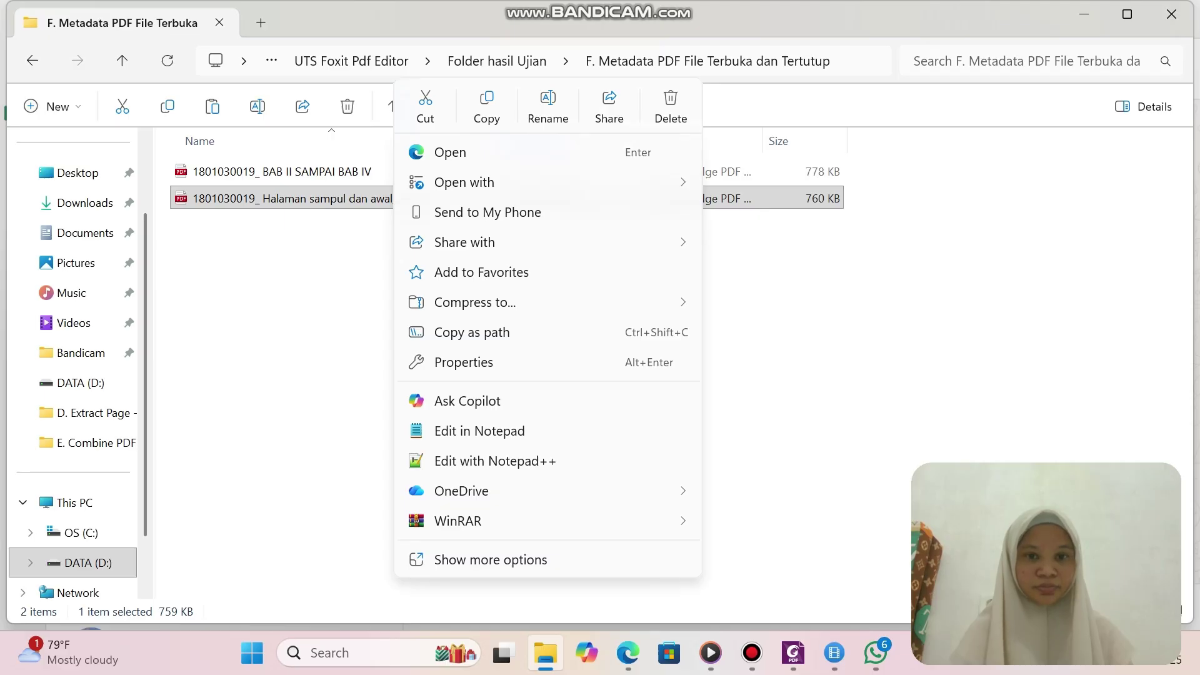
mouse_move(475, 182)
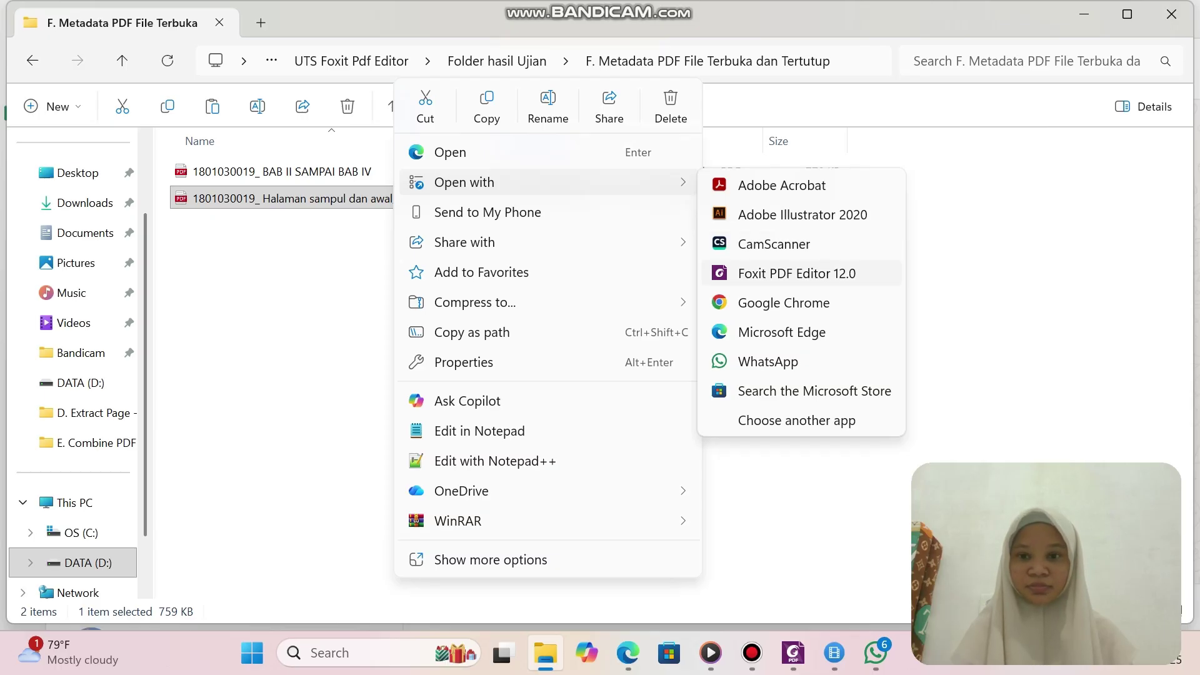
click(796, 273)
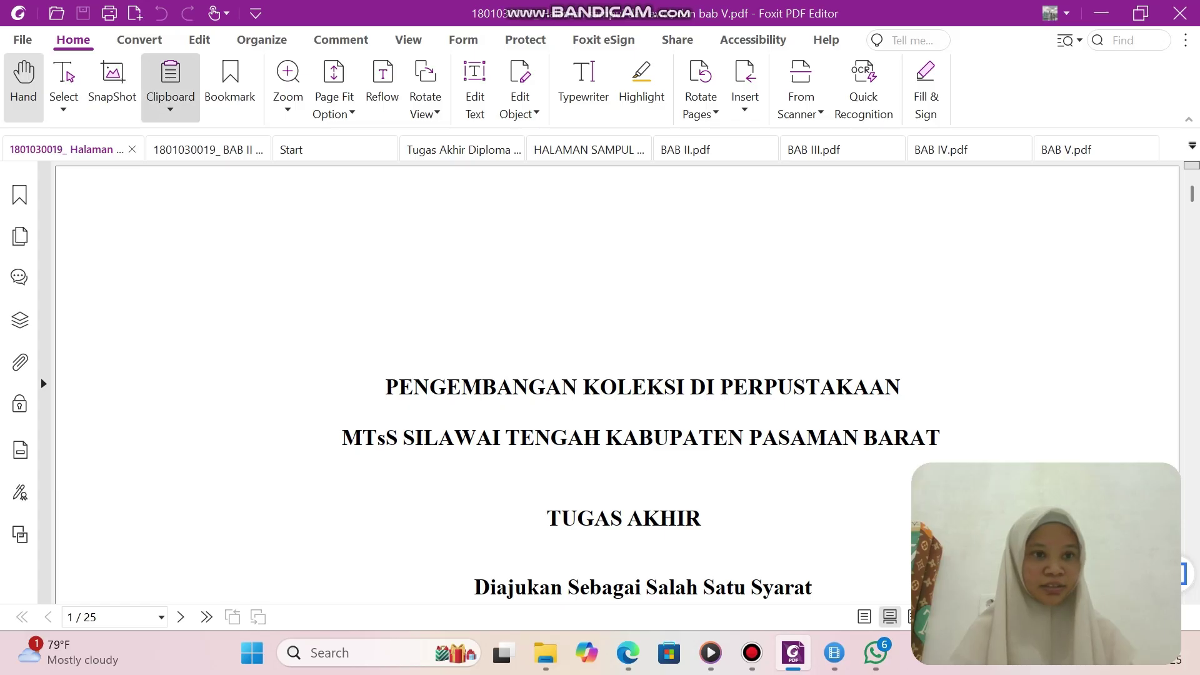
click(23, 40)
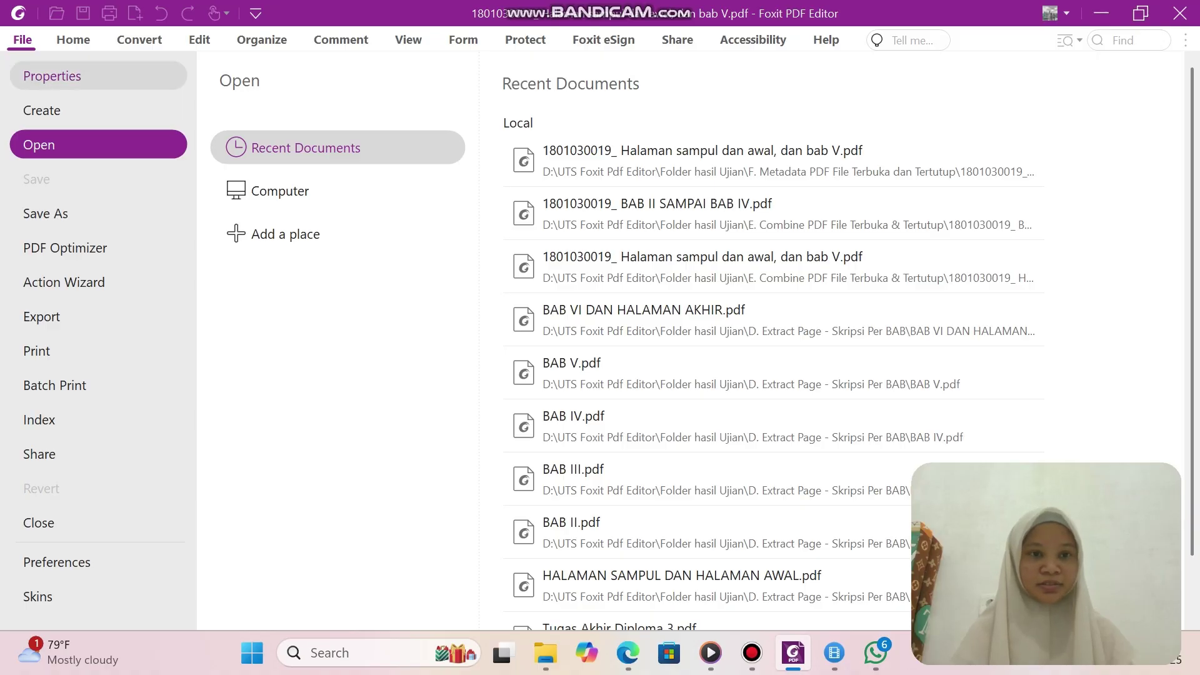
click(52, 76)
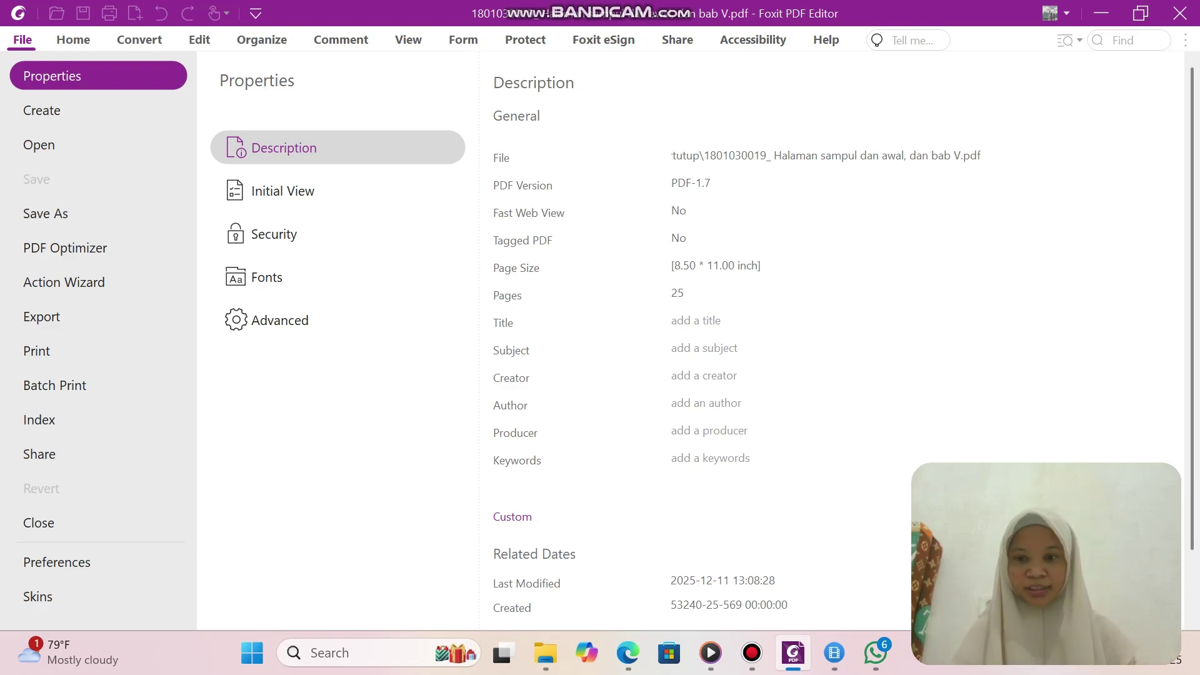
click(673, 320)
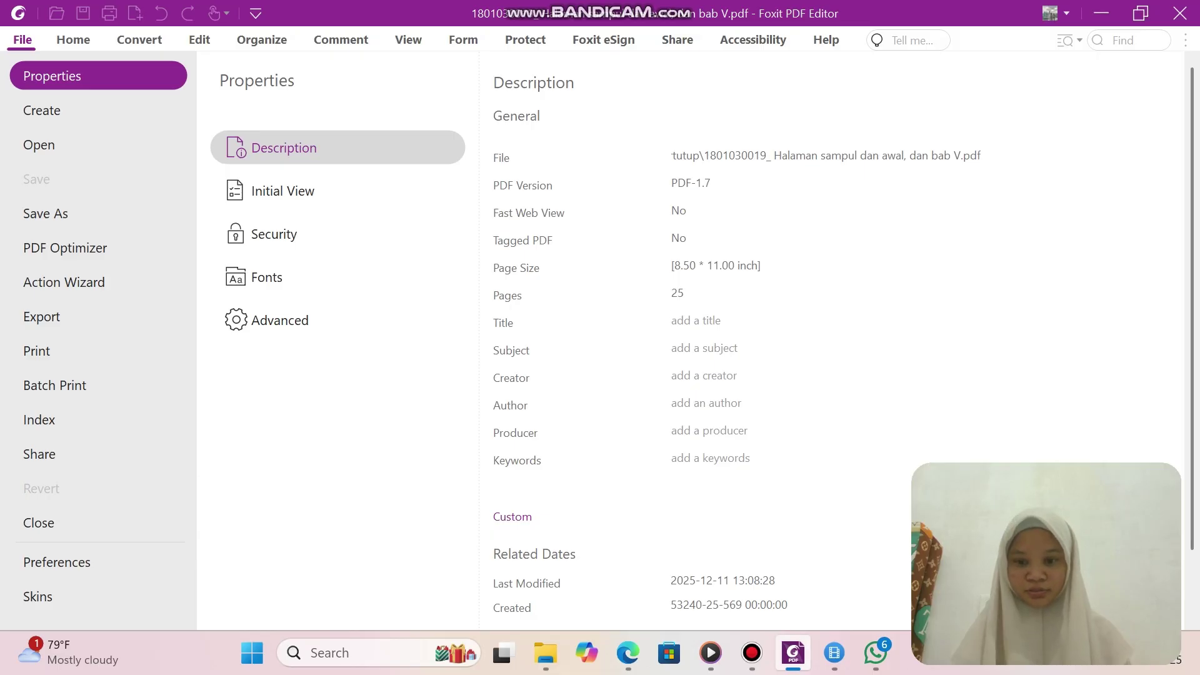
mouse_move(793, 653)
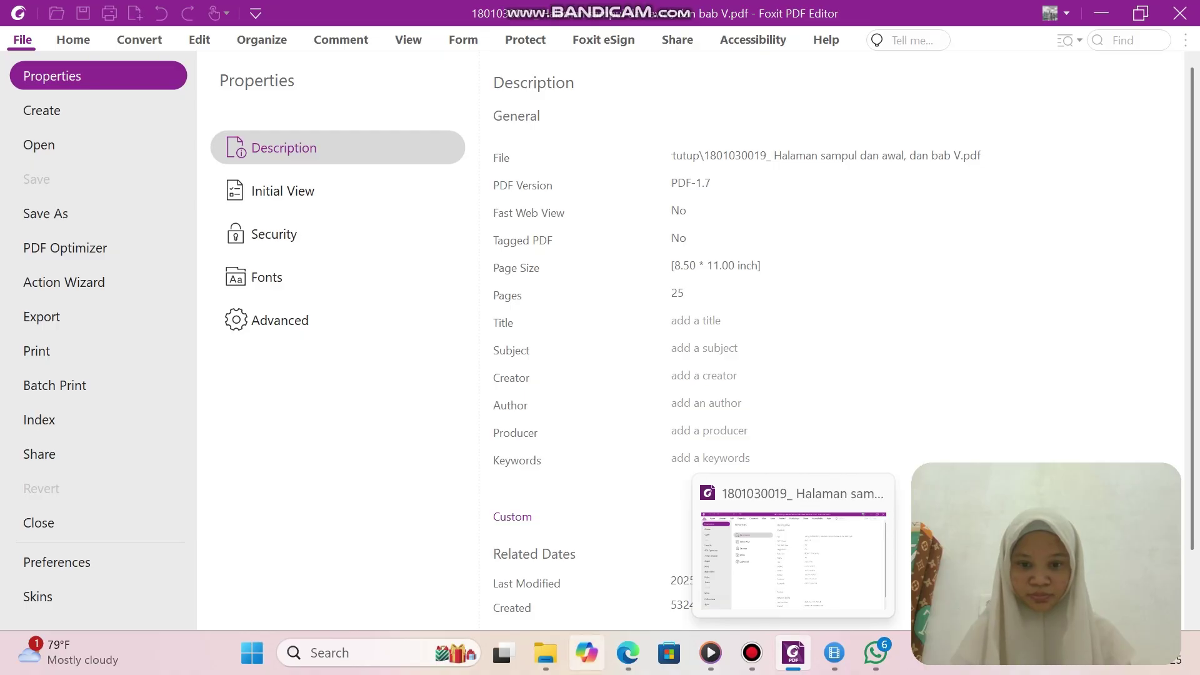
Copy the thesis title lines from the Tugas Akhir Diploma 3 cover page in Edge.
click(546, 653)
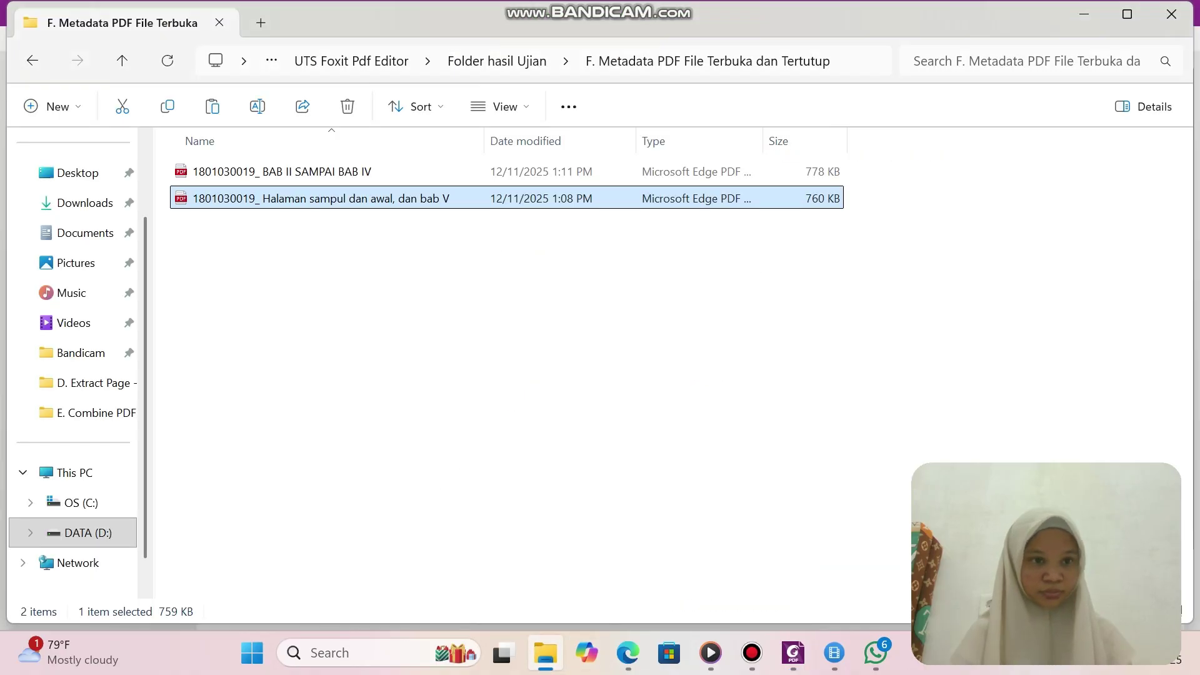
click(88, 383)
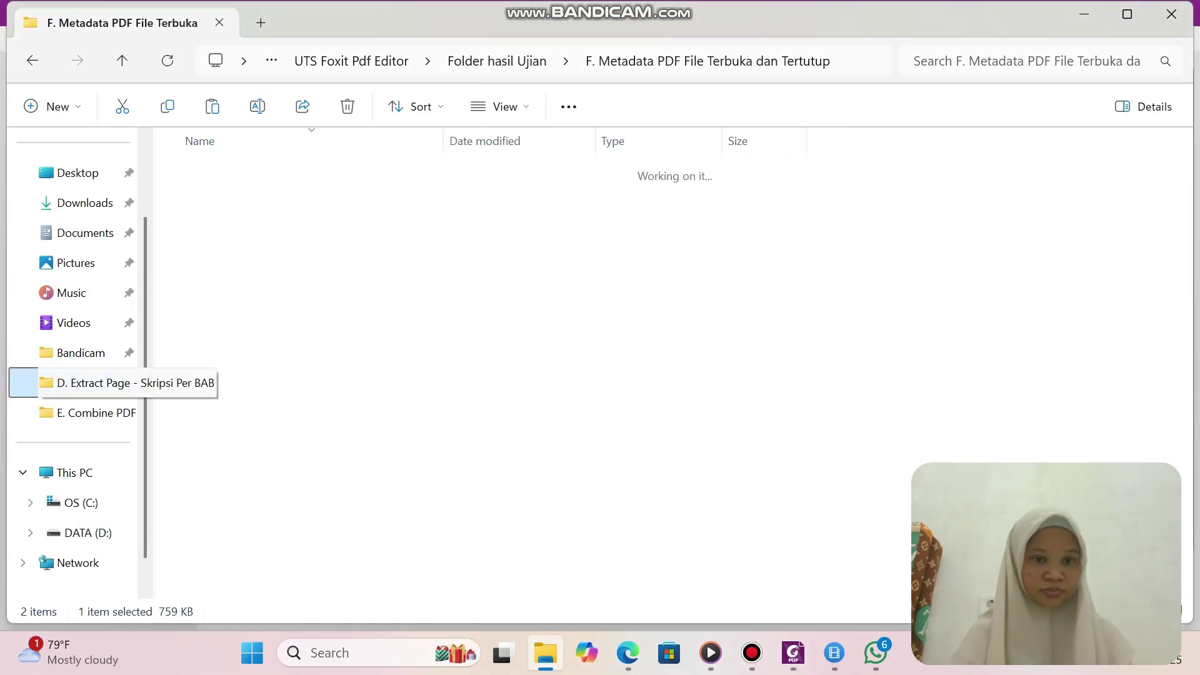
double_click(250, 171)
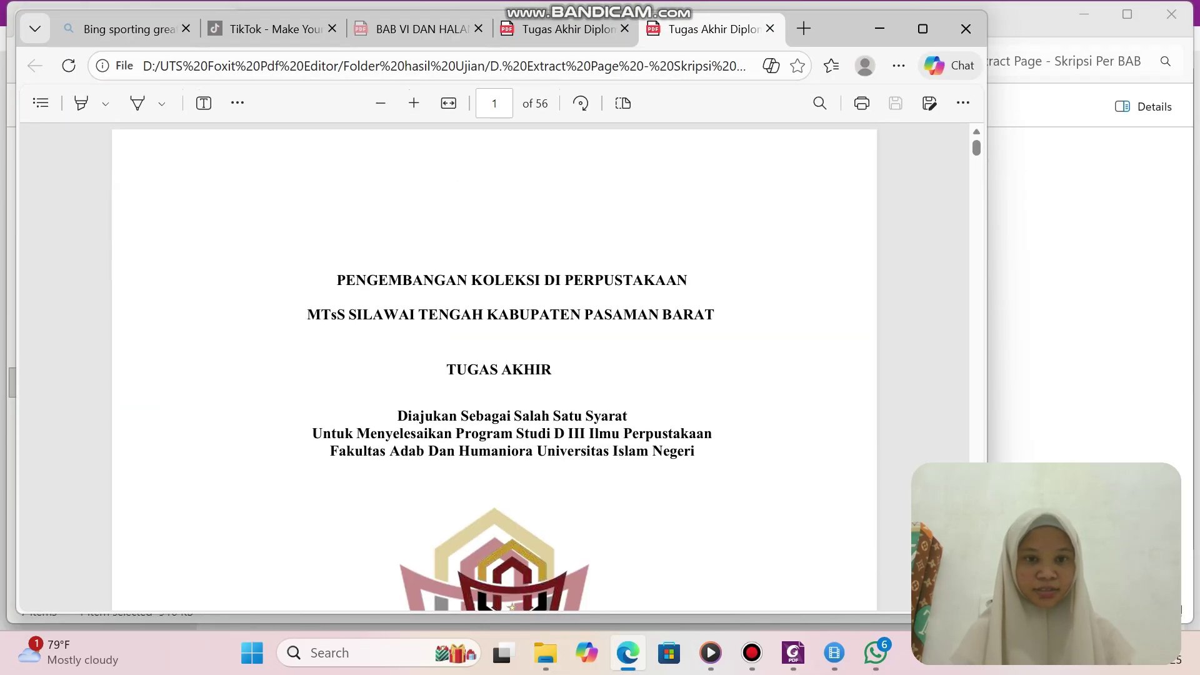
drag(336, 280, 717, 315)
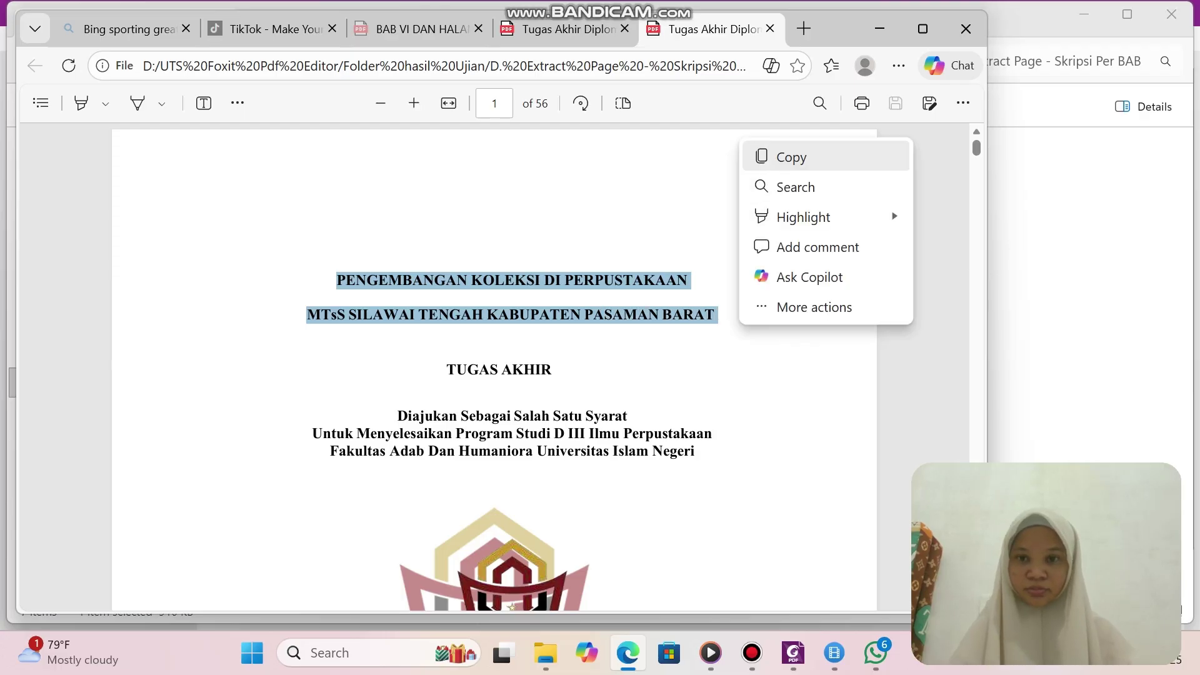
click(762, 157)
click(793, 652)
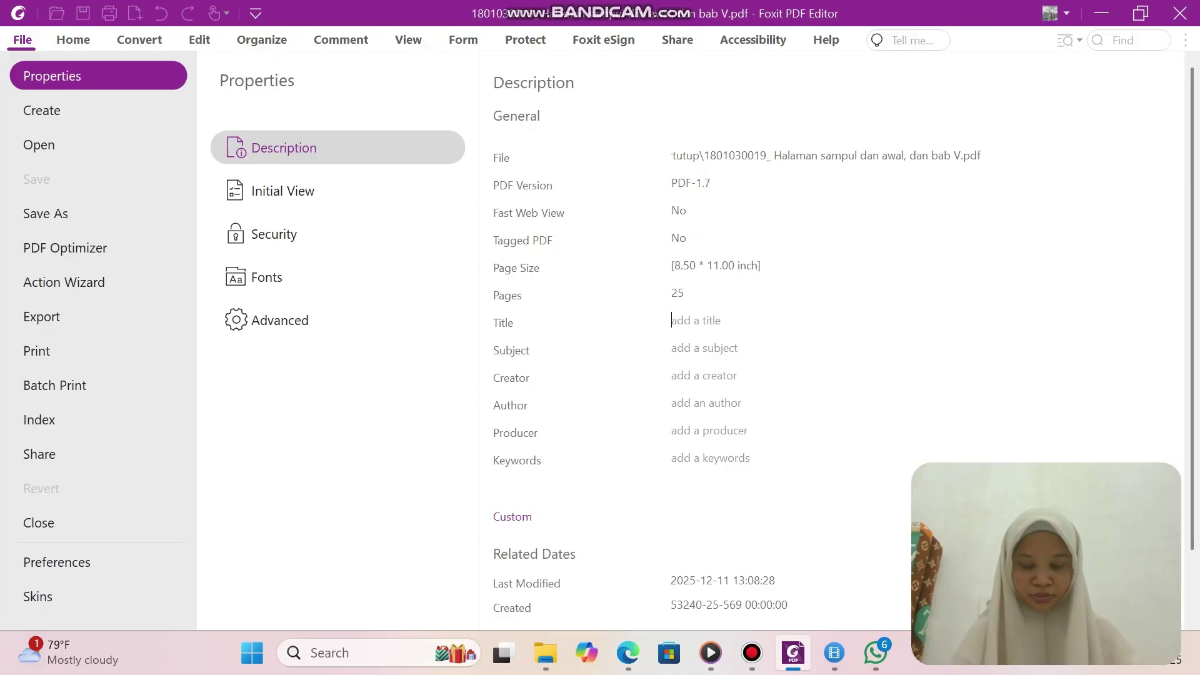
Paste the title PENGEMBANGAN KOLEKSI DI PERPUSTAKAAN, then enter subject 'ILMU PERPUSTAKAAN: SKRIPSI' and creator 'MICROSOFT OFFICE WORD'.
click(694, 320)
right_click(692, 321)
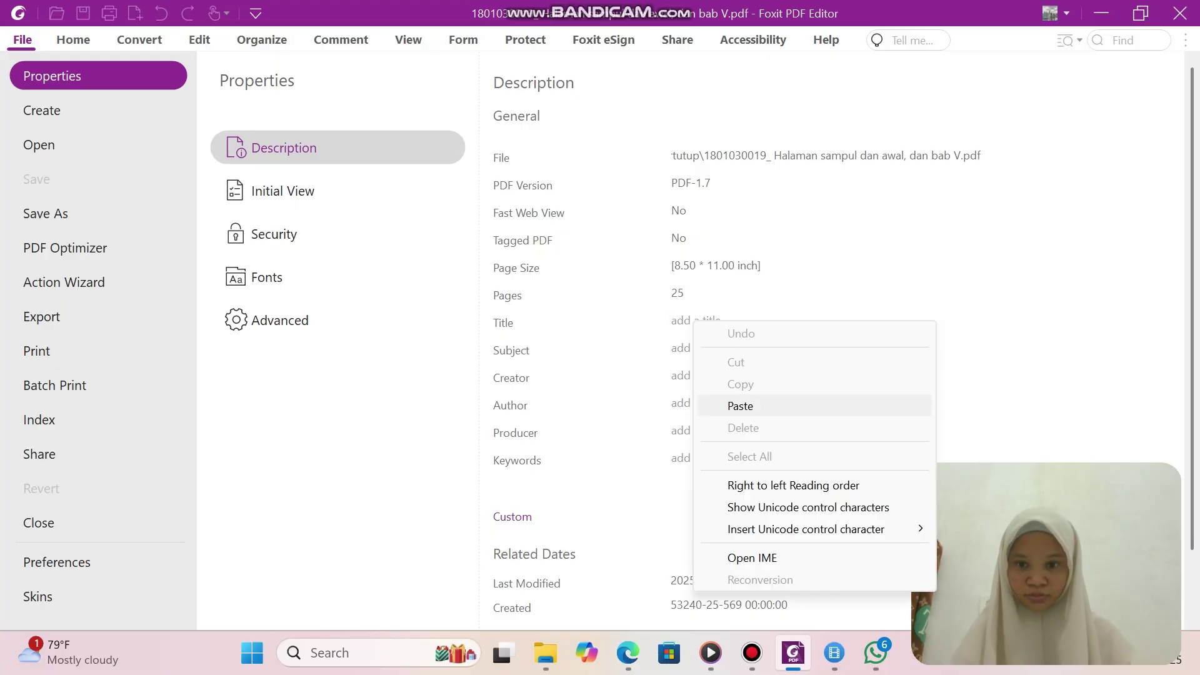
click(741, 406)
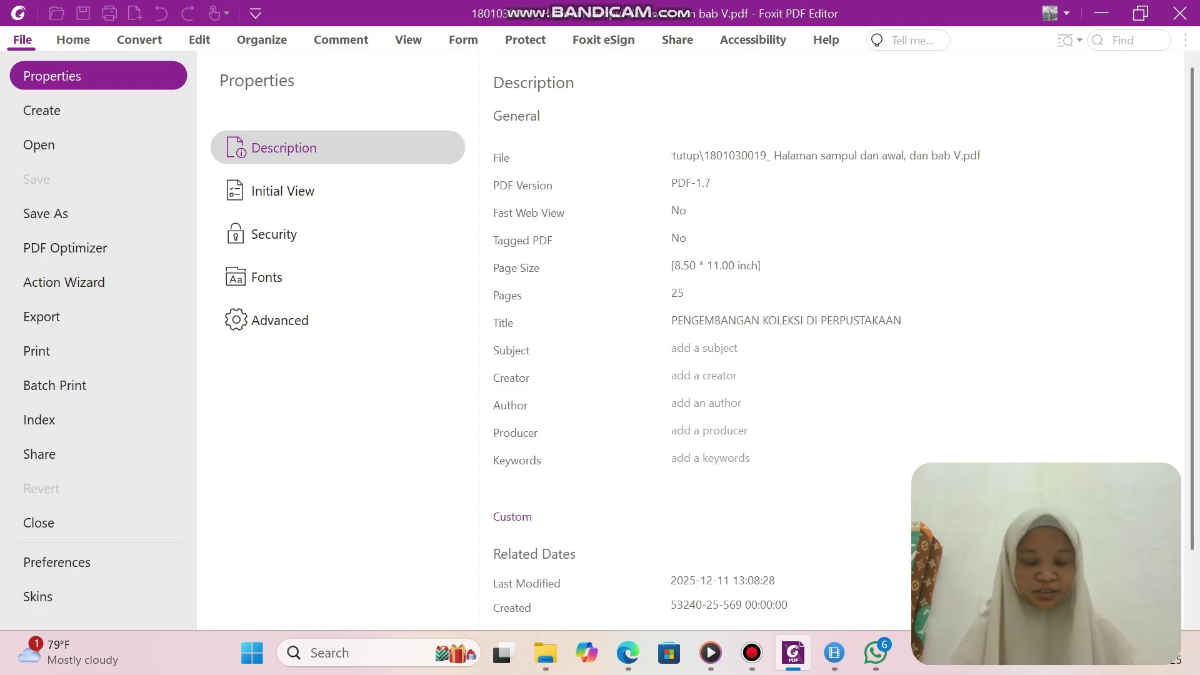
click(672, 348)
text(I)
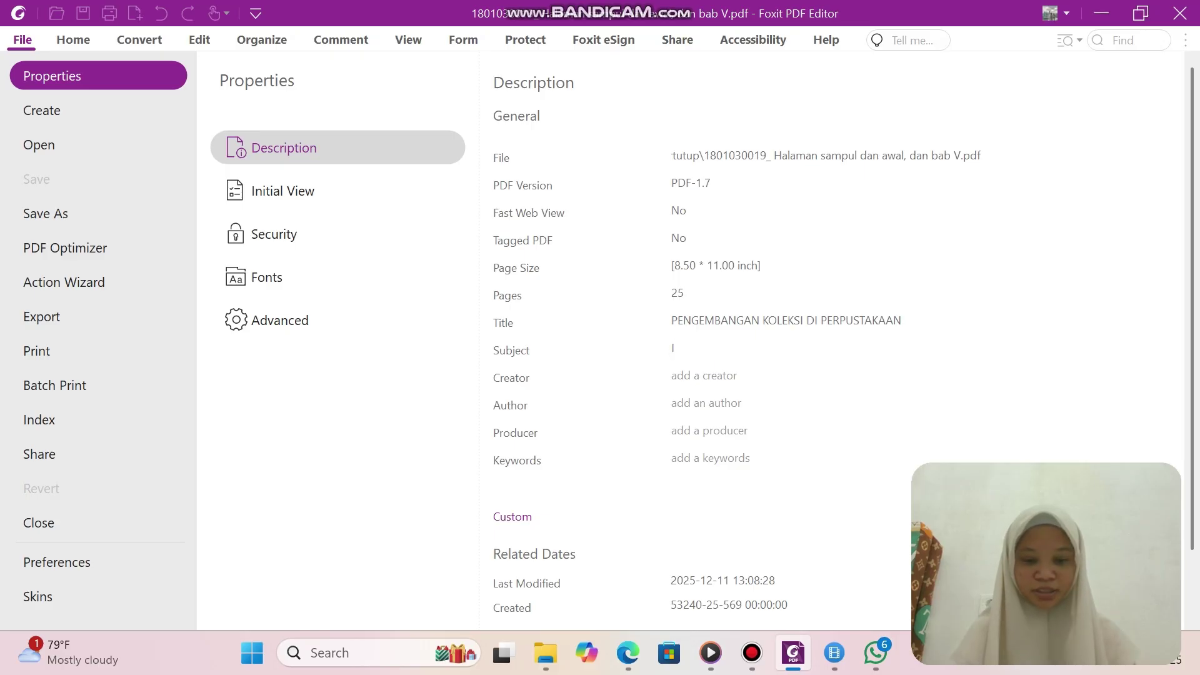
text(LMU PE)
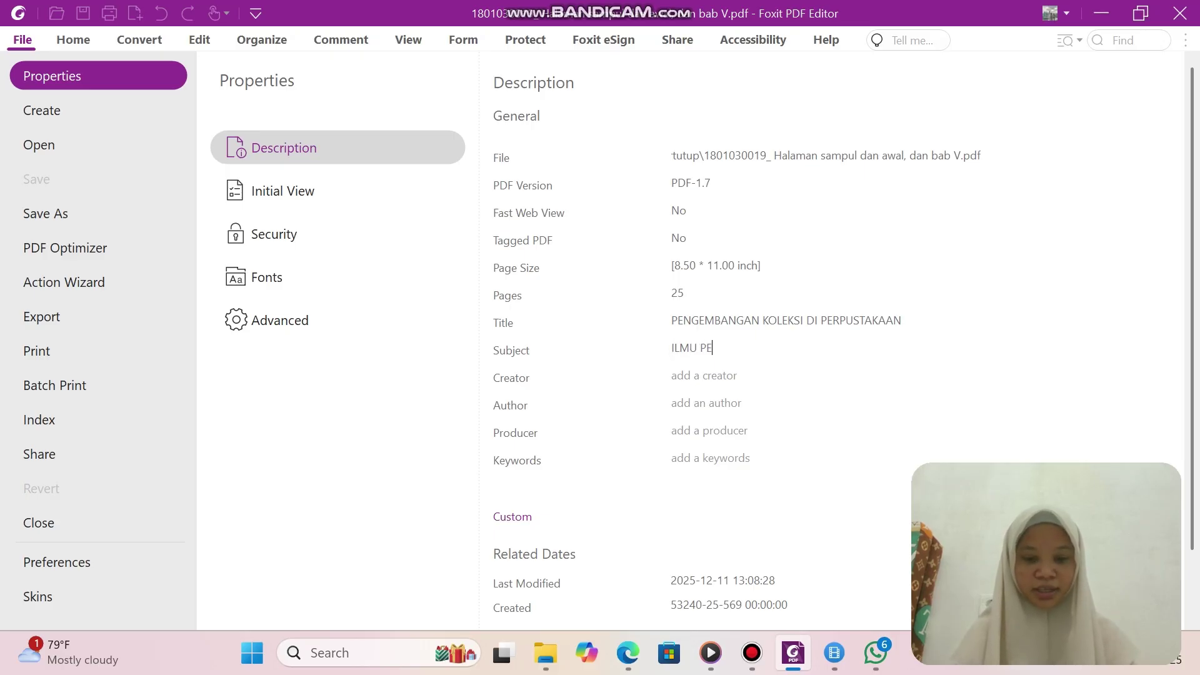
text(RPUSTAKAAN)
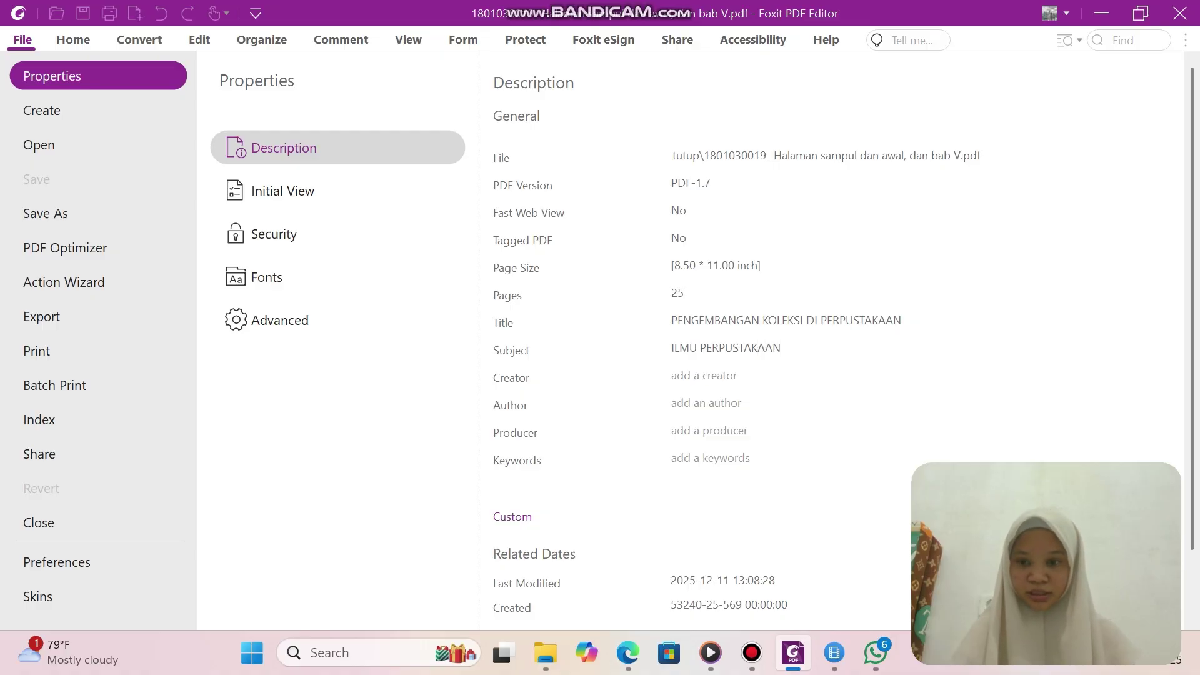
text(: SKRIPSI)
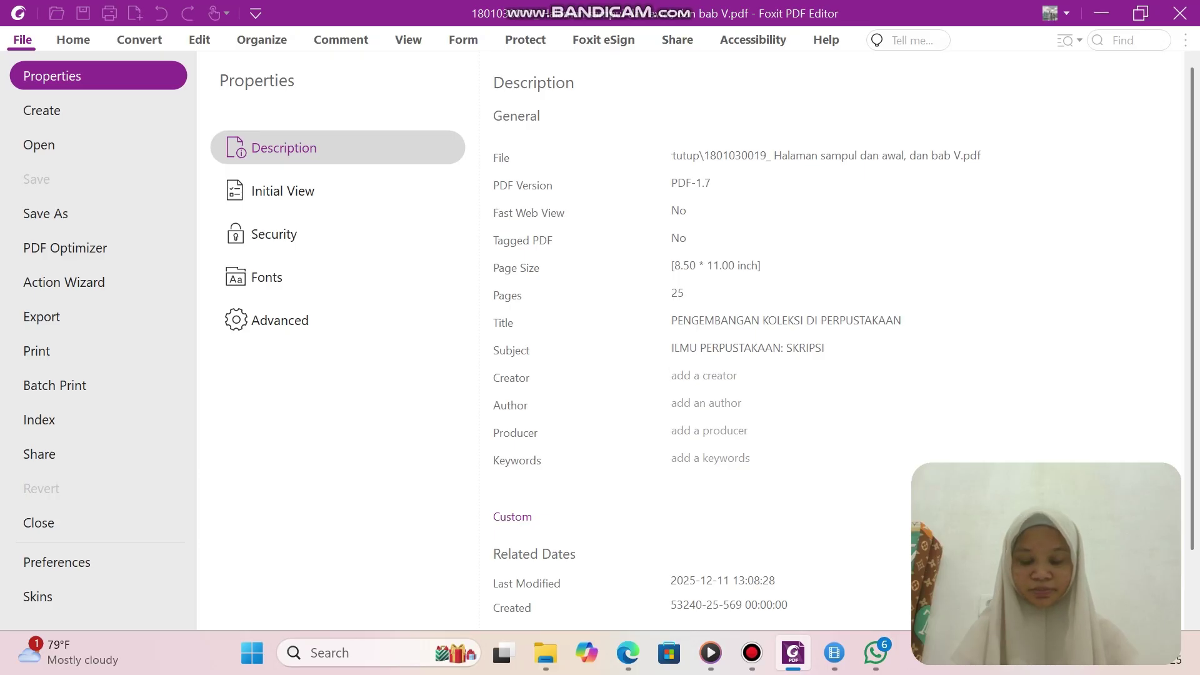
text(MI)
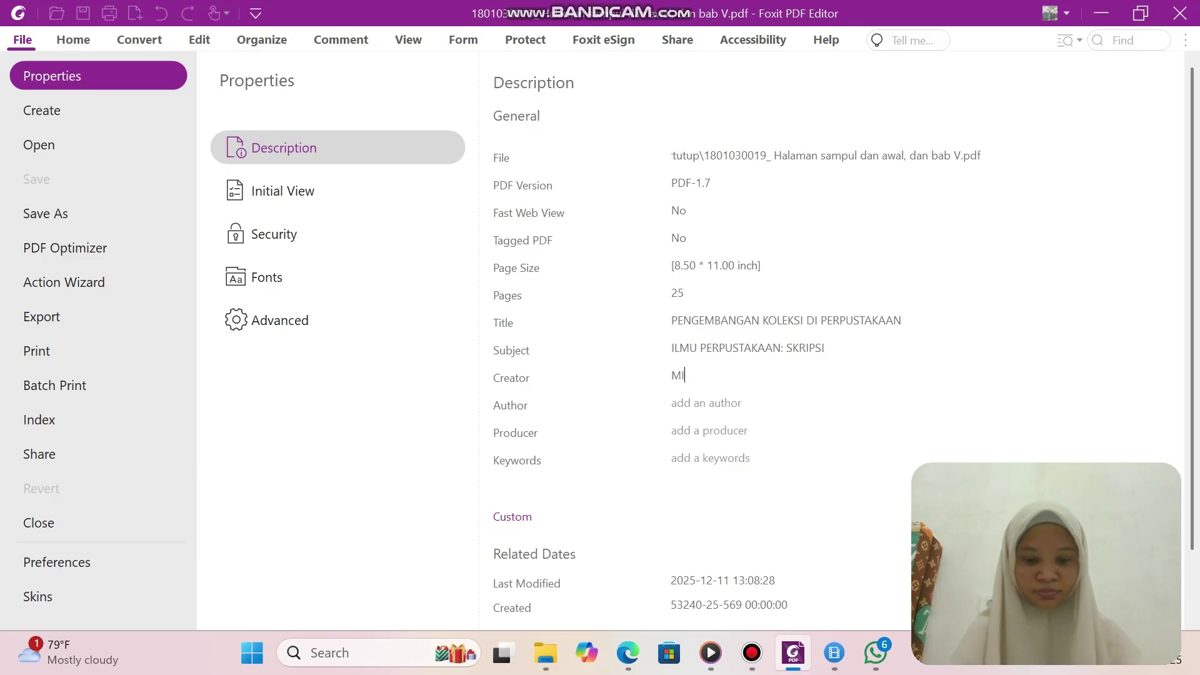
text(CROSOFT)
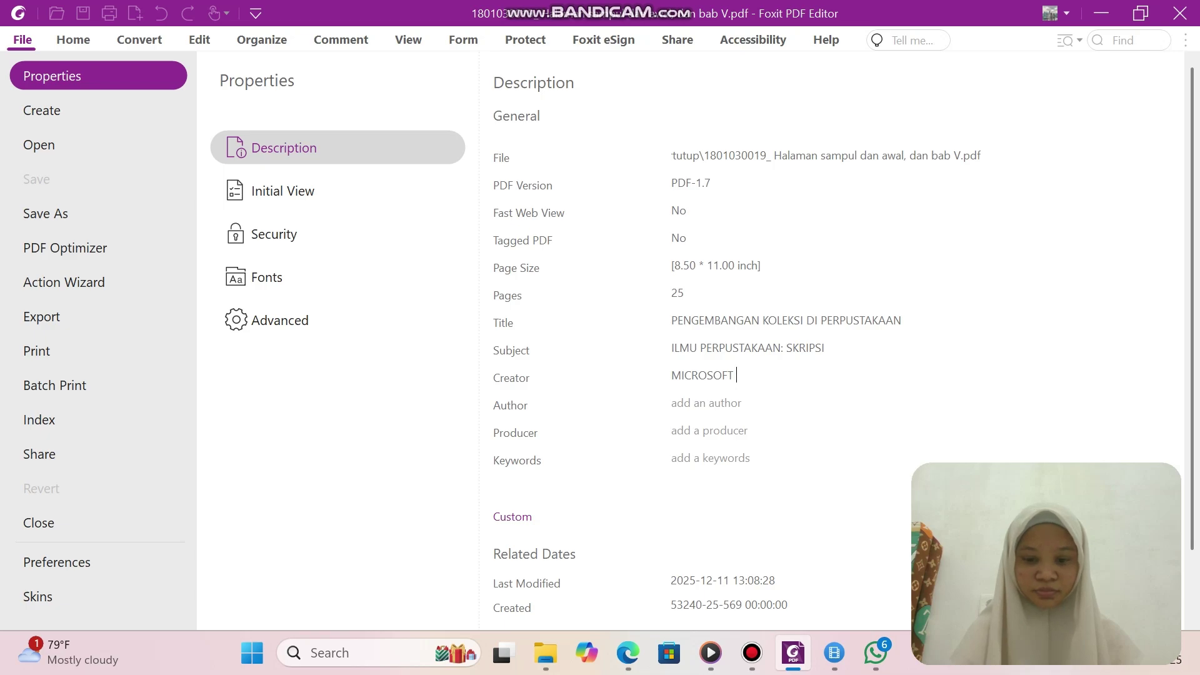
text( OFFICE)
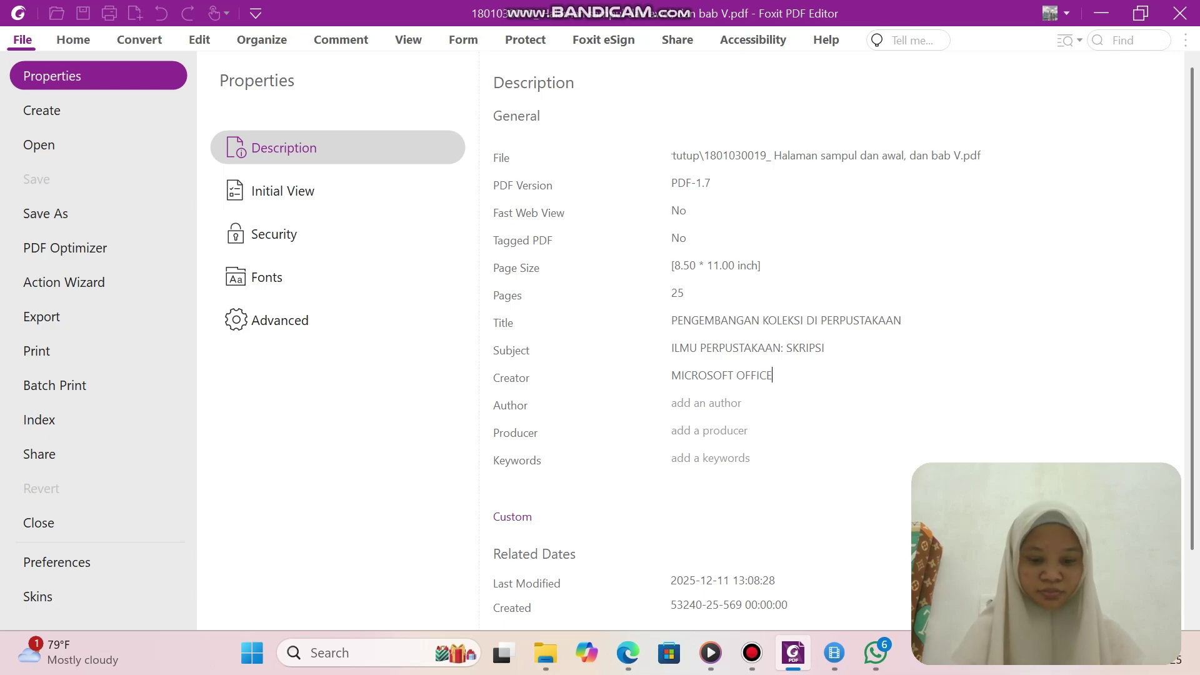
text( WORD)
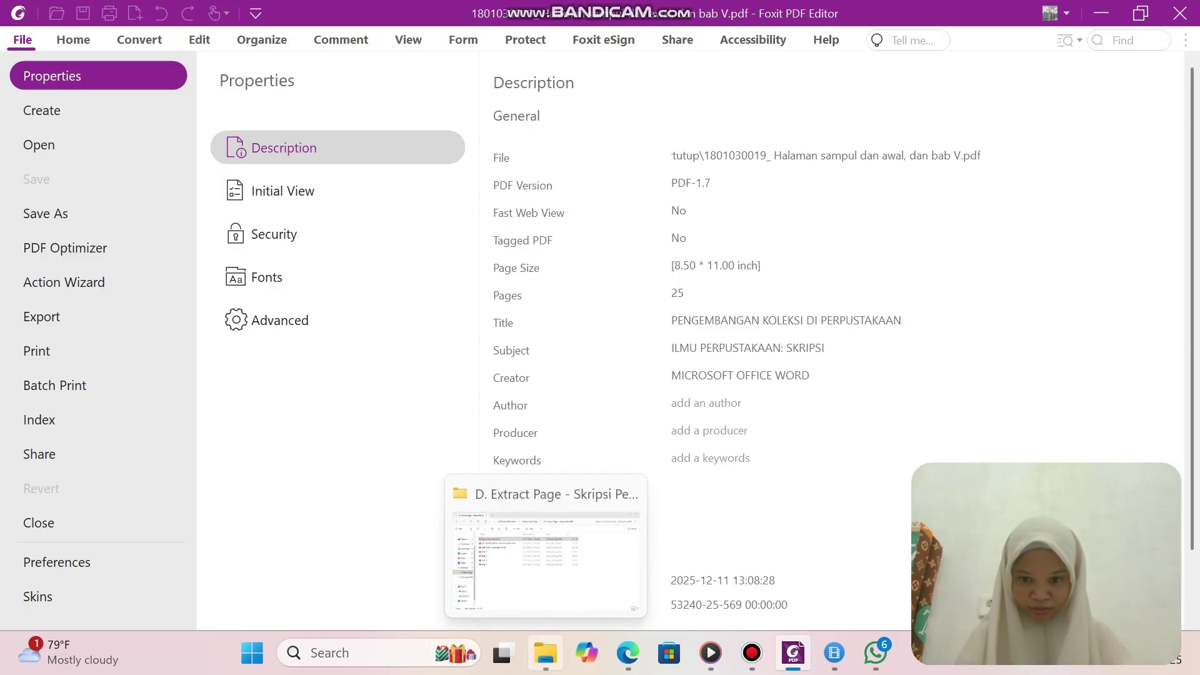
Copy the author's full name under 'Disusun Oleh' from the thesis PDF in Edge.
mouse_move(835, 652)
mouse_move(793, 652)
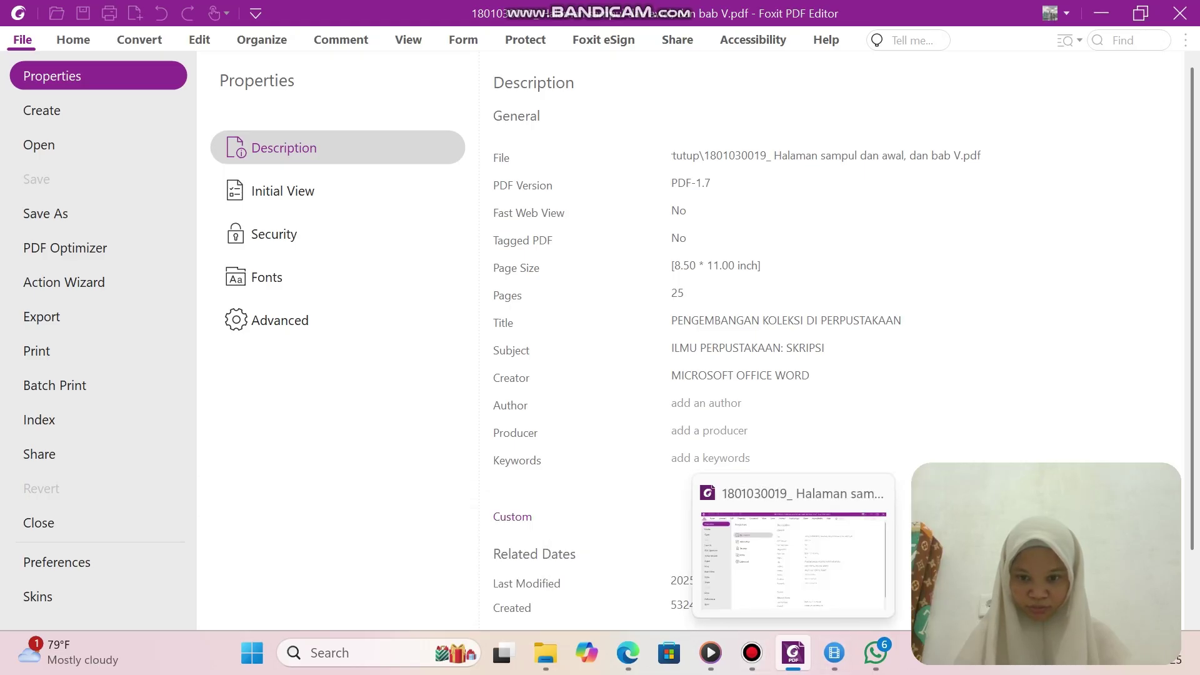
click(546, 652)
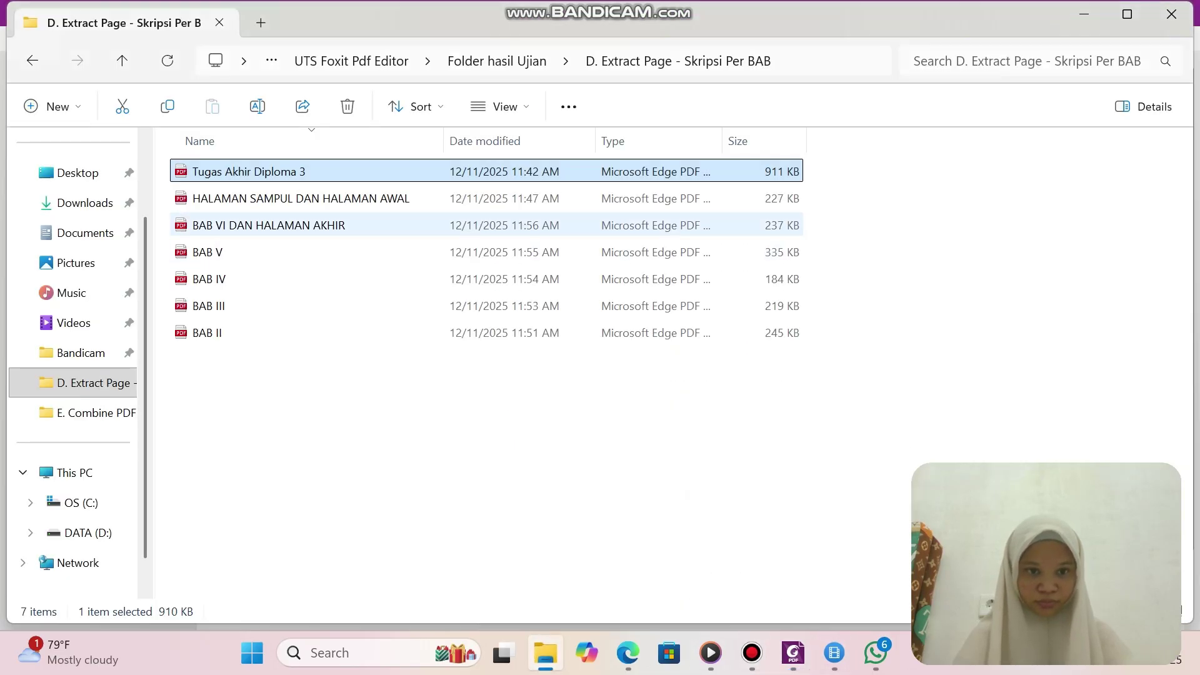
key(Return)
scroll(493, 312, down, 10)
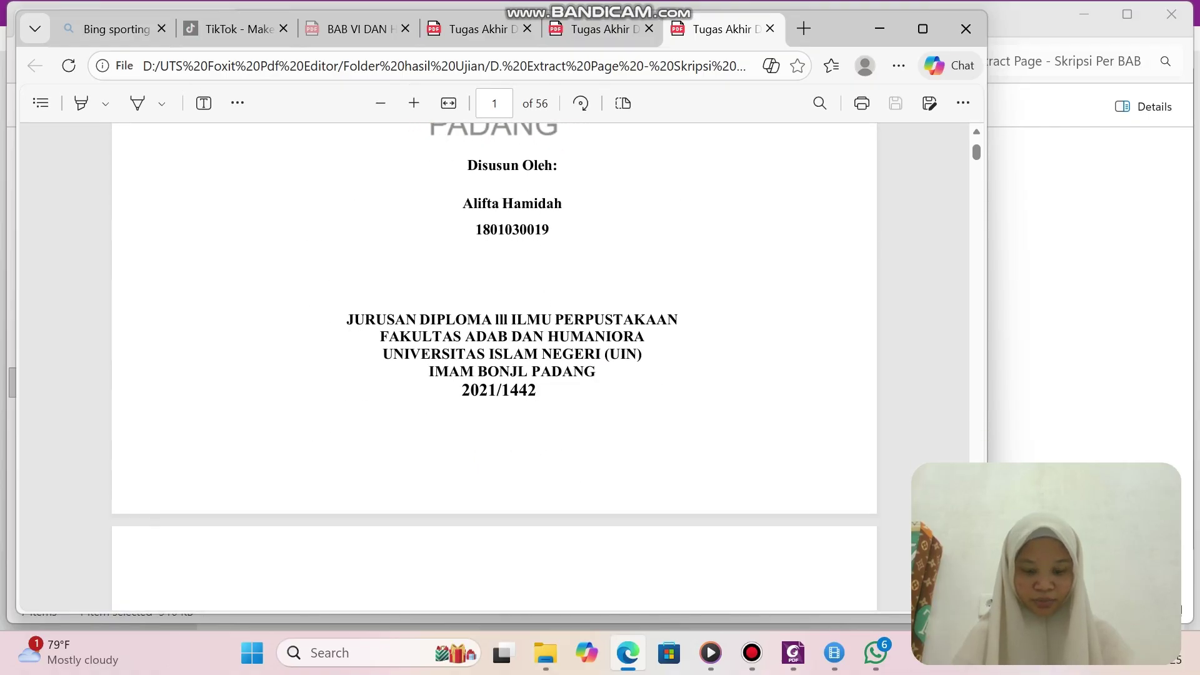
double_click(393, 204)
click(498, 214)
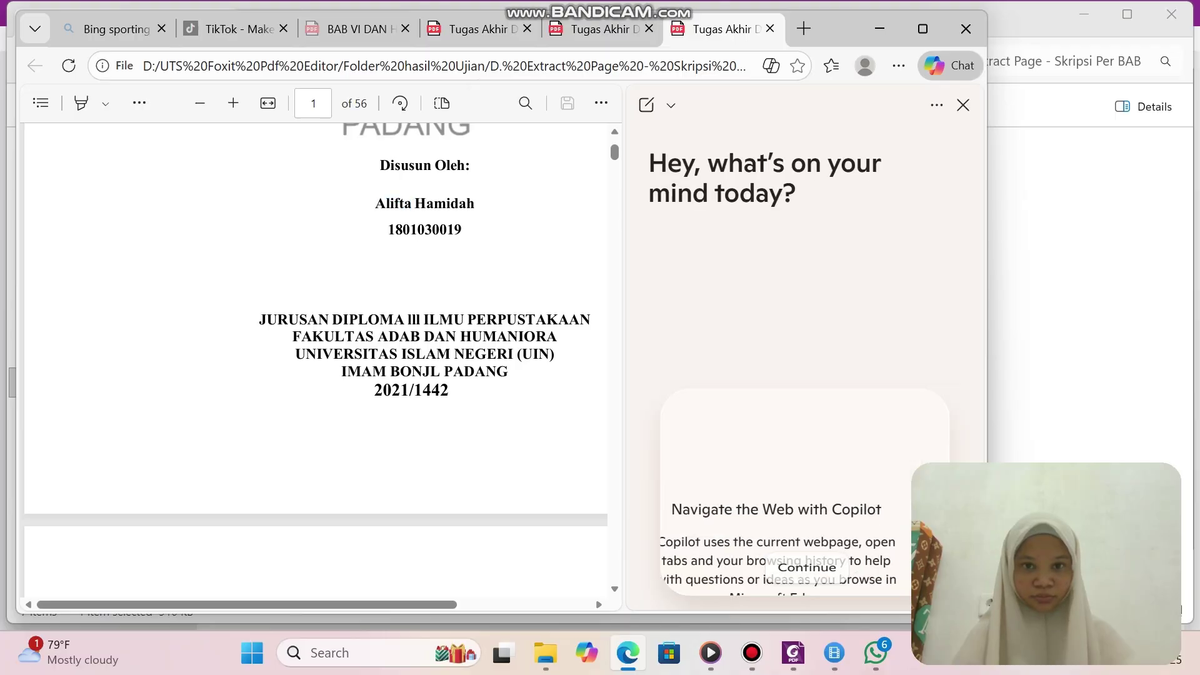
drag(415, 206, 521, 215)
key(ctrl+c)
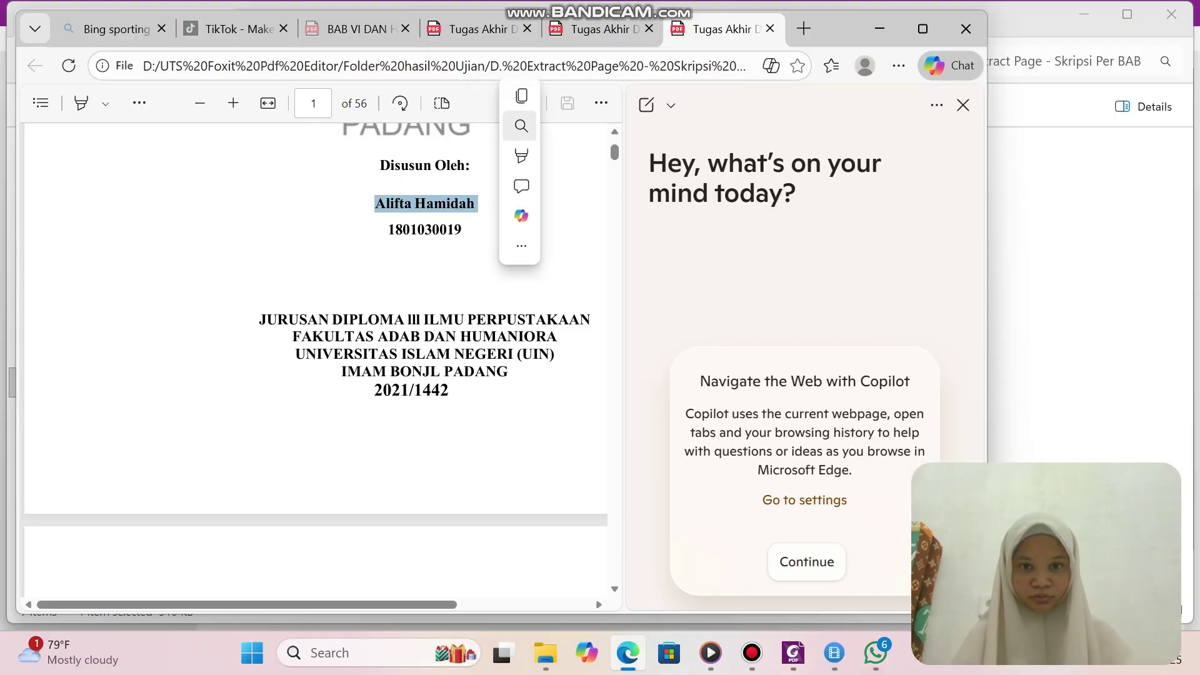
click(525, 97)
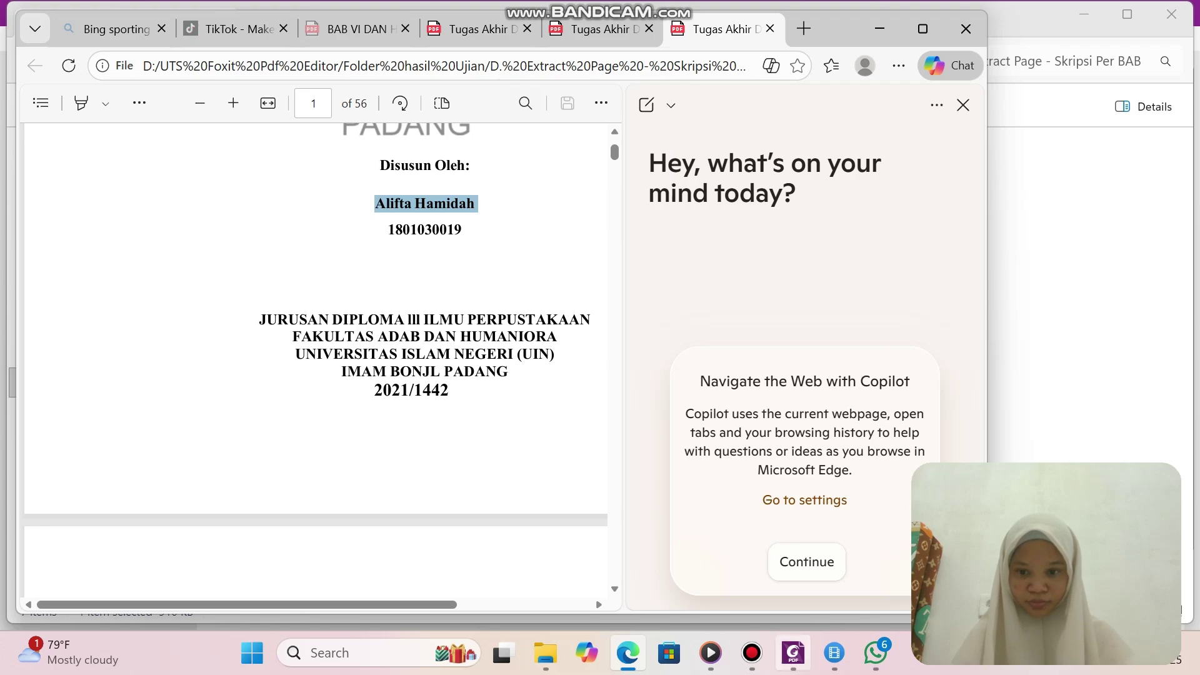
click(793, 653)
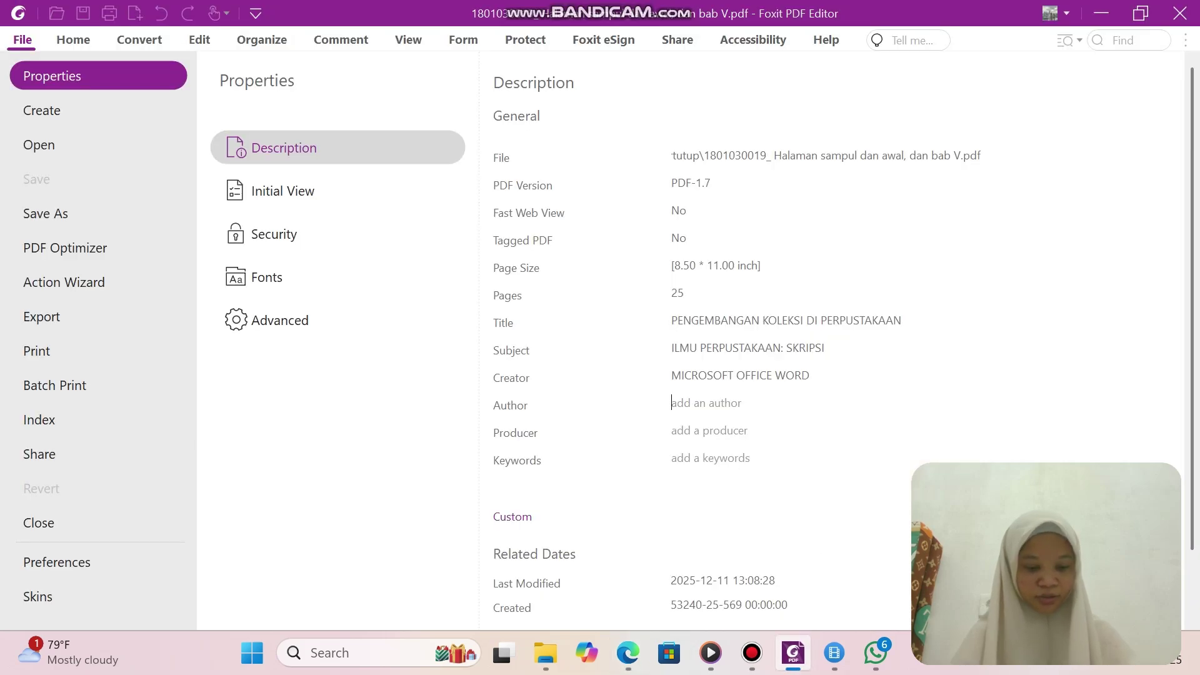
Paste the author's name into Author and set Producer to 'FOXIT PDF'.
right_click(723, 403)
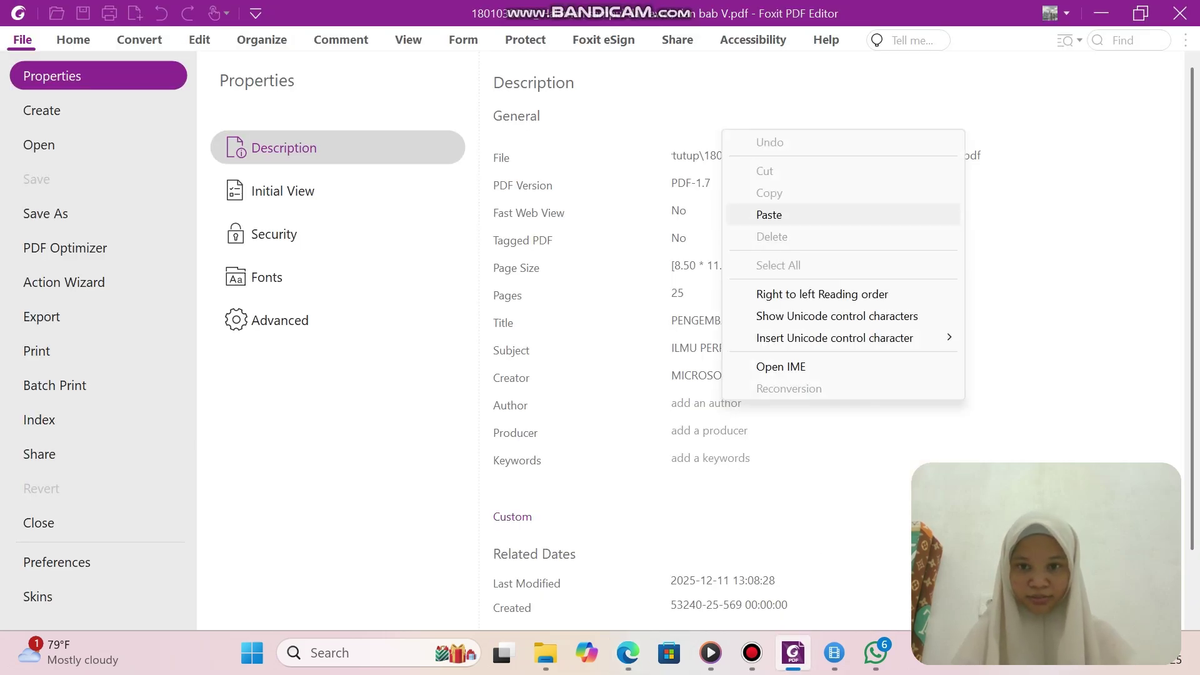
click(768, 215)
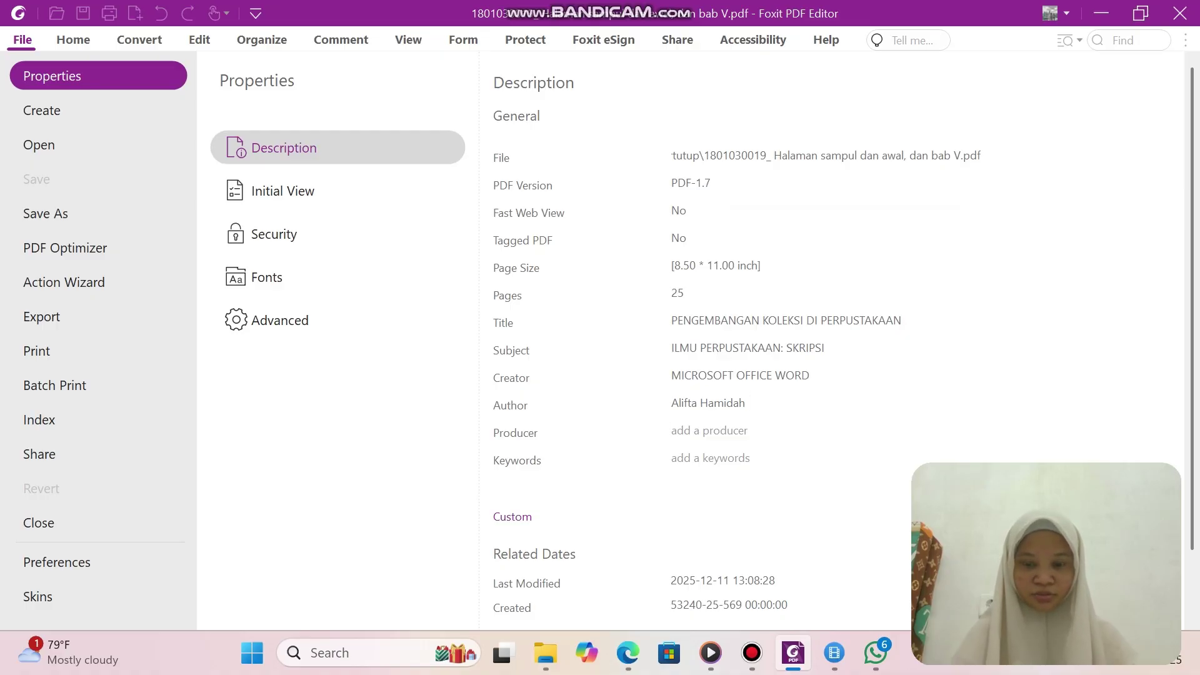
click(710, 430)
text(FOX)
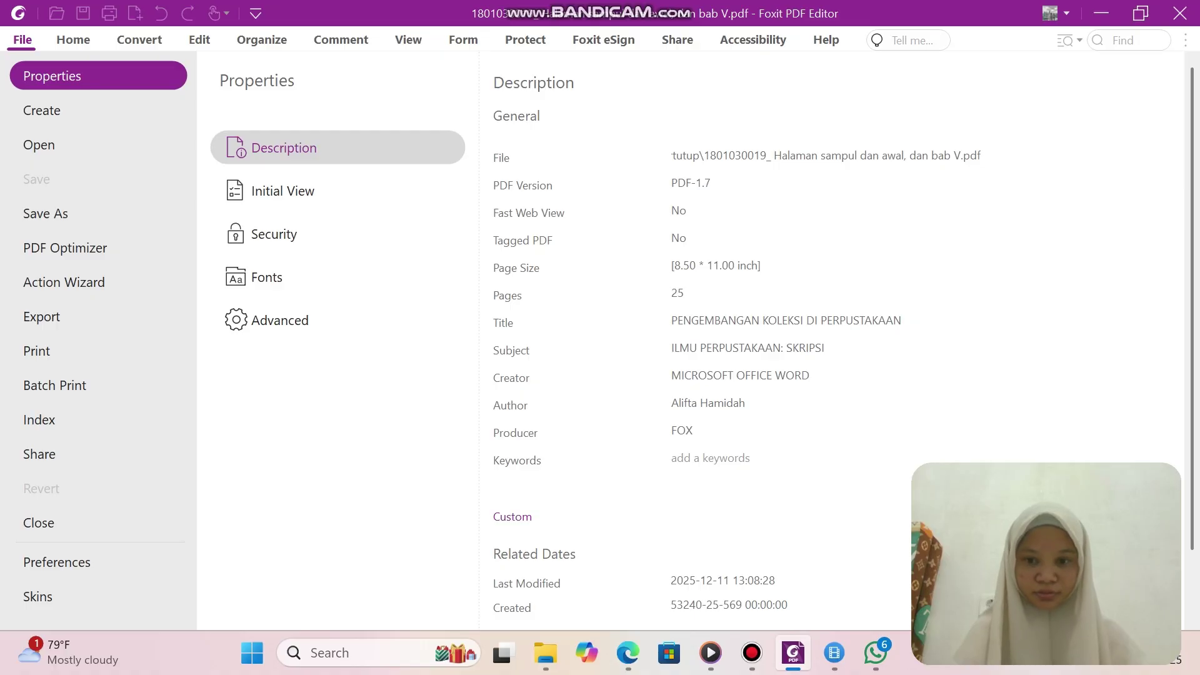
text(IT PDF)
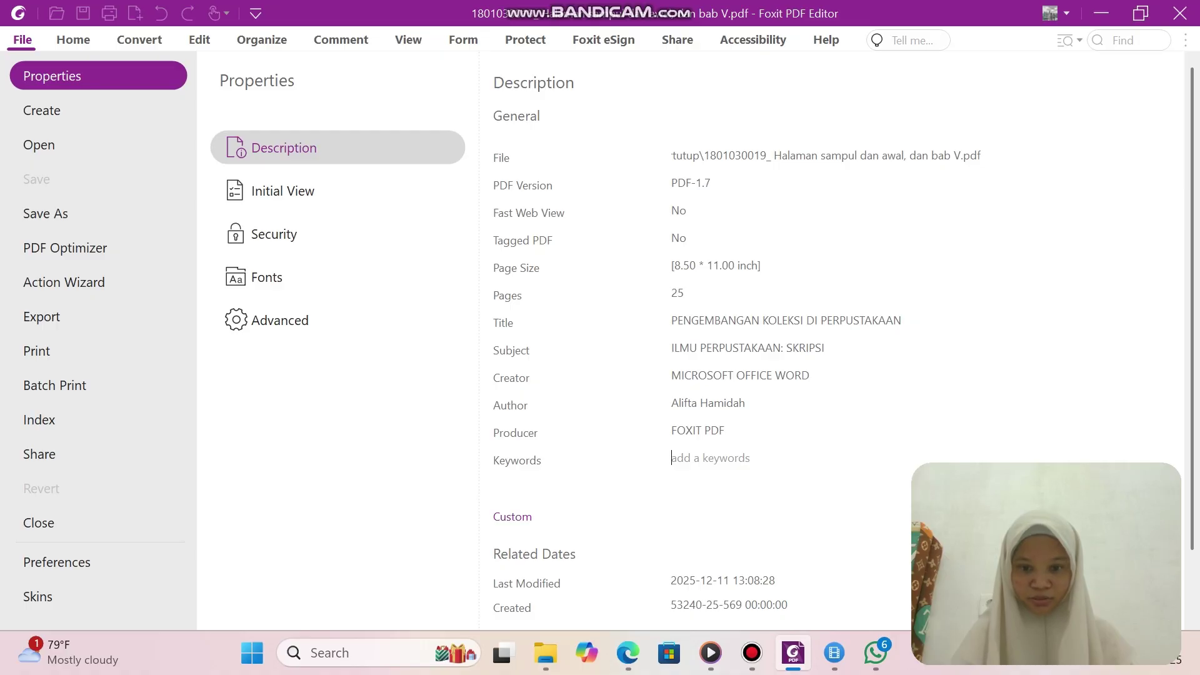
click(545, 652)
Copy the abstract's Kata kunci keywords: pengembangan, koleksi, perpustakaan.
key(Return)
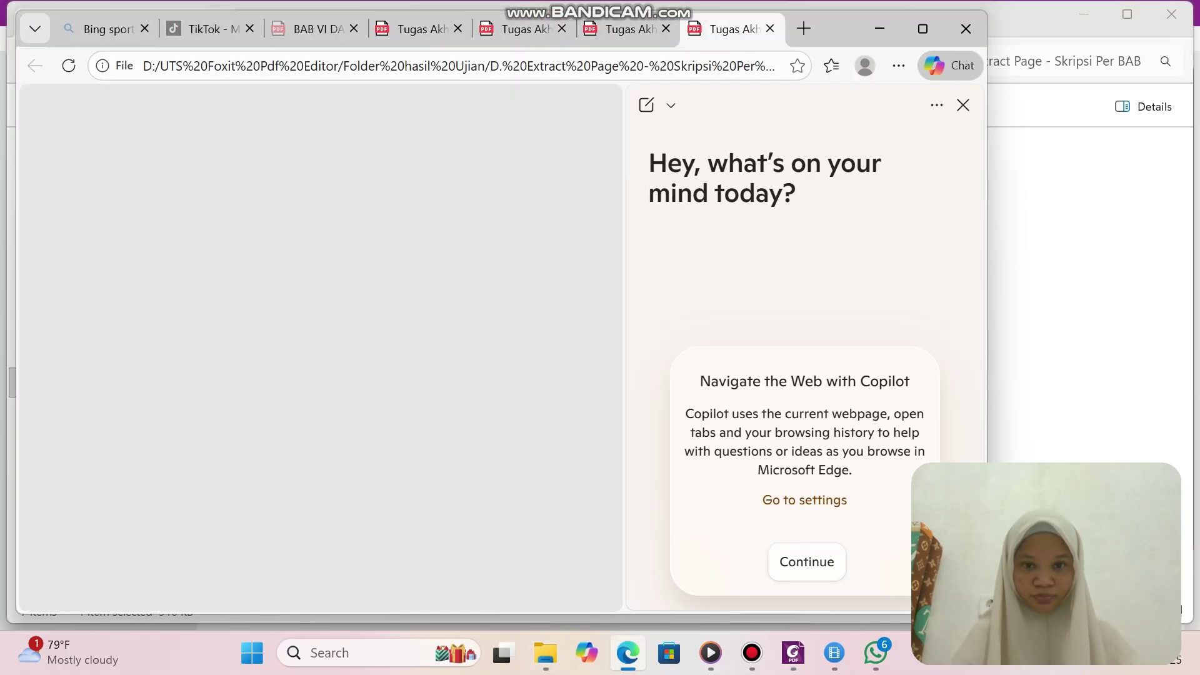
scroll(315, 359, down, 15)
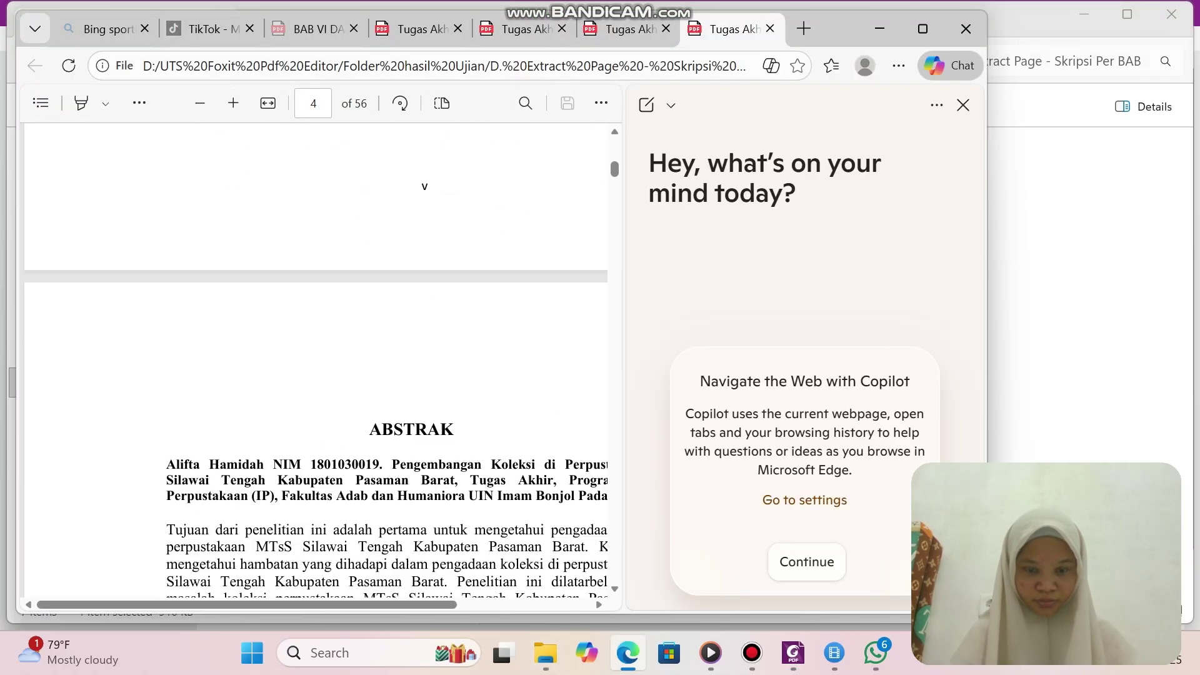
scroll(315, 359, down, 8)
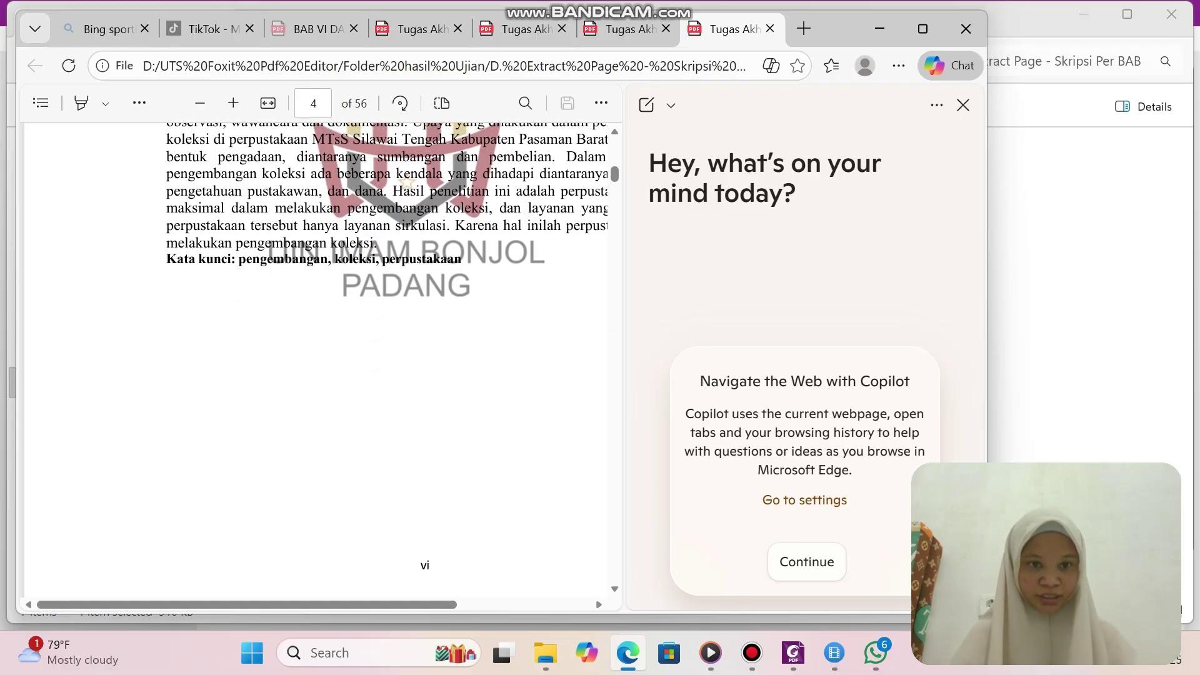
drag(238, 258, 462, 259)
click(531, 104)
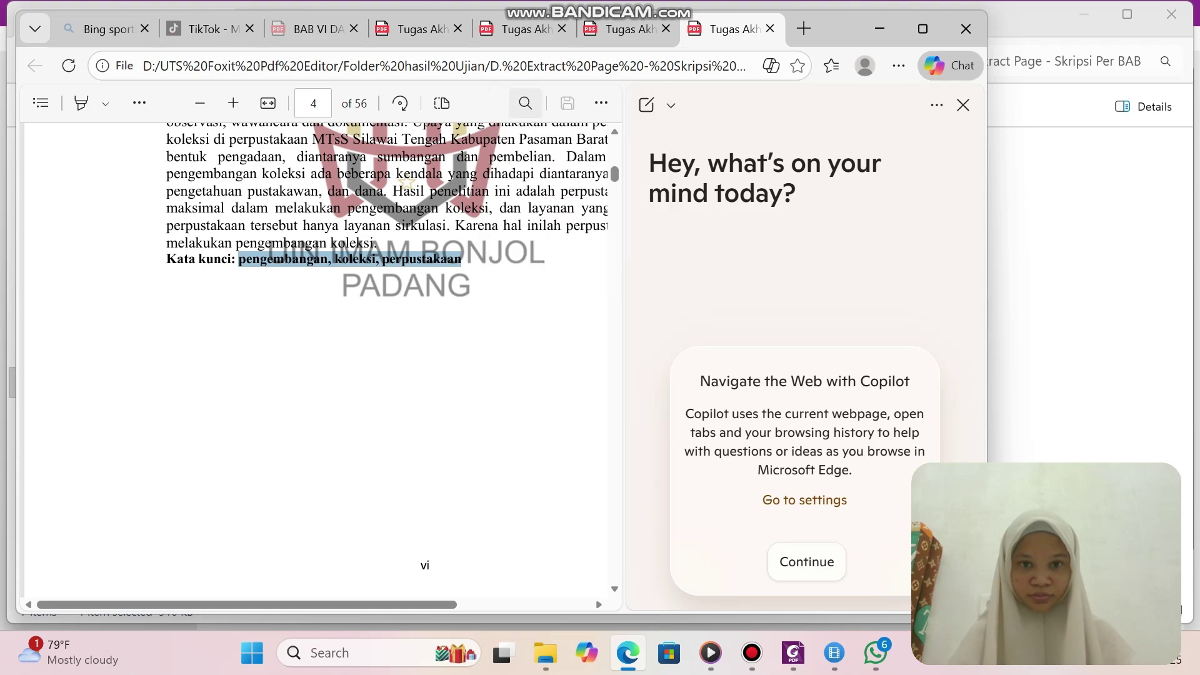
click(793, 652)
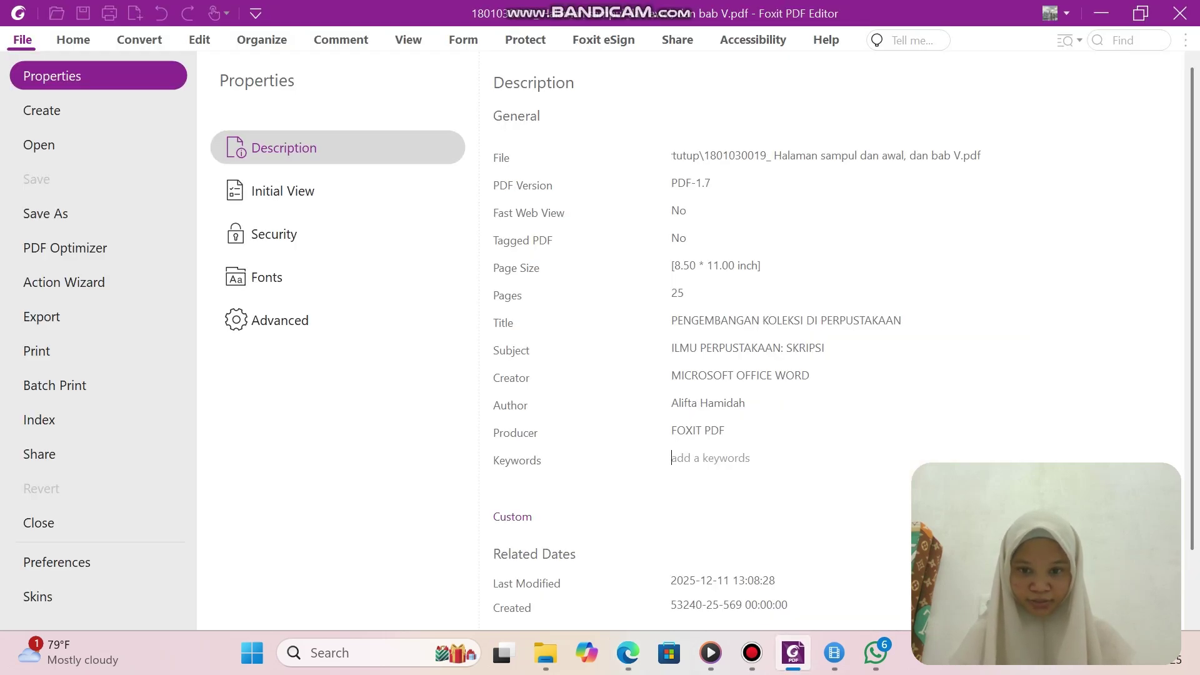
Paste 'pengembangan, koleksi, perpustakaan' into the Keywords field.
right_click(697, 456)
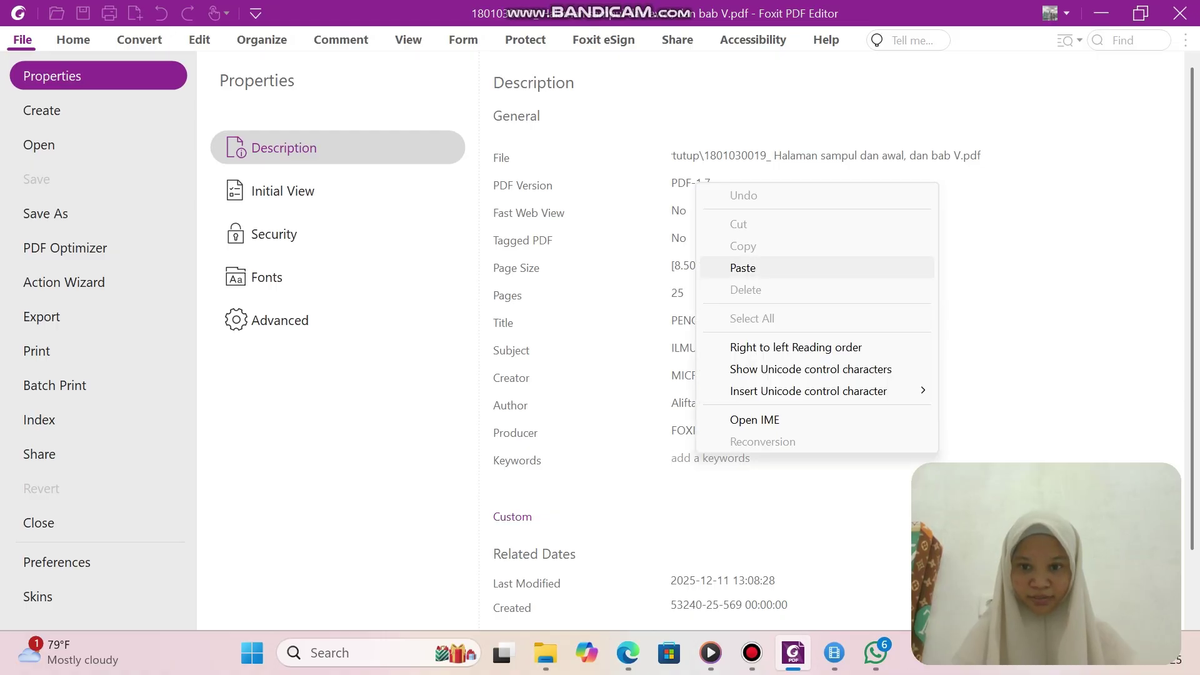
click(743, 267)
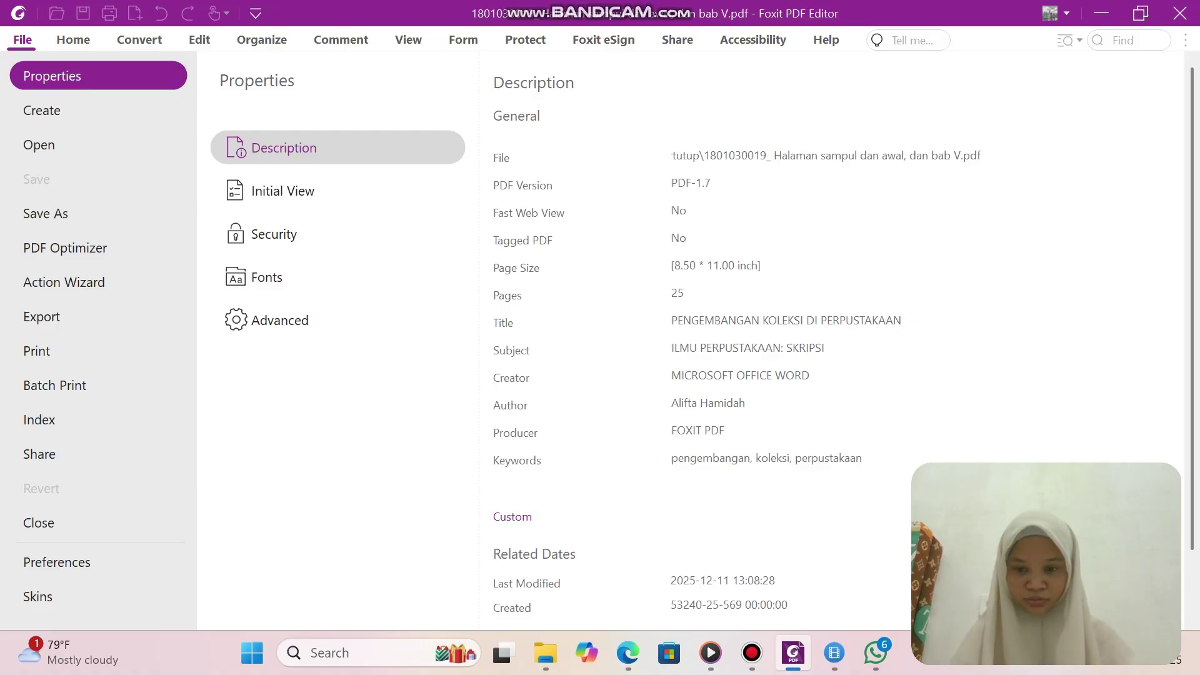
Copy the cover line 'MTsS SILAWAI TENGAH KABUPATEN PASAMAN BARAT' from the thesis in Edge.
click(545, 653)
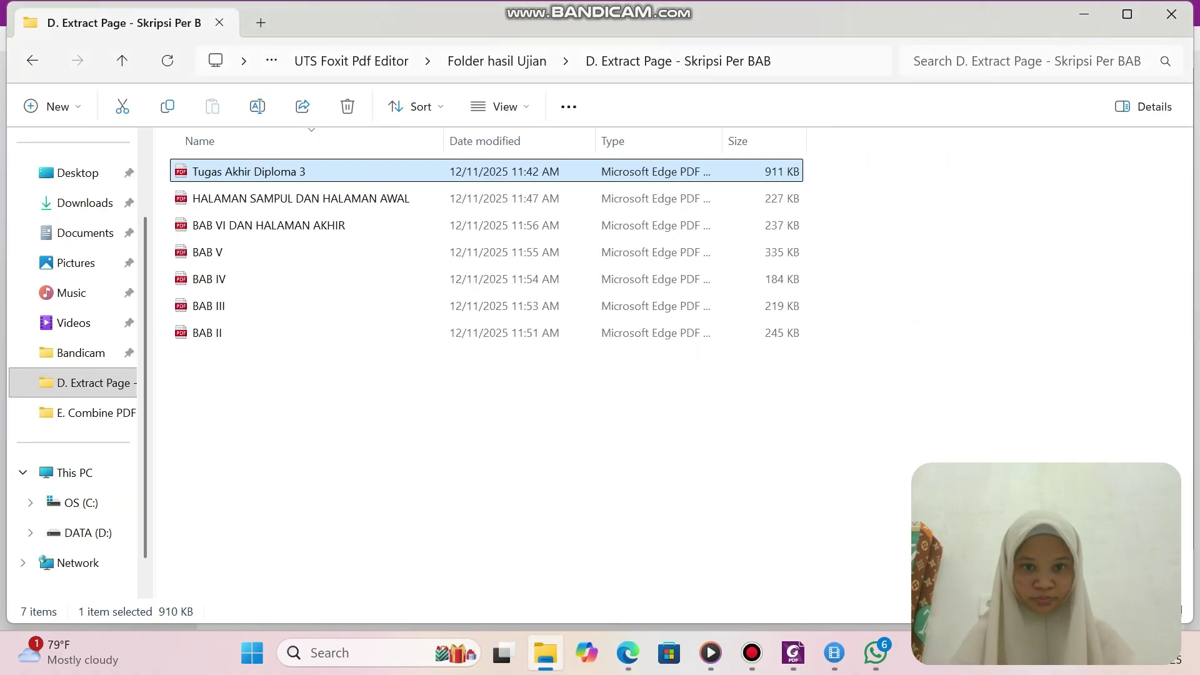
key(Return)
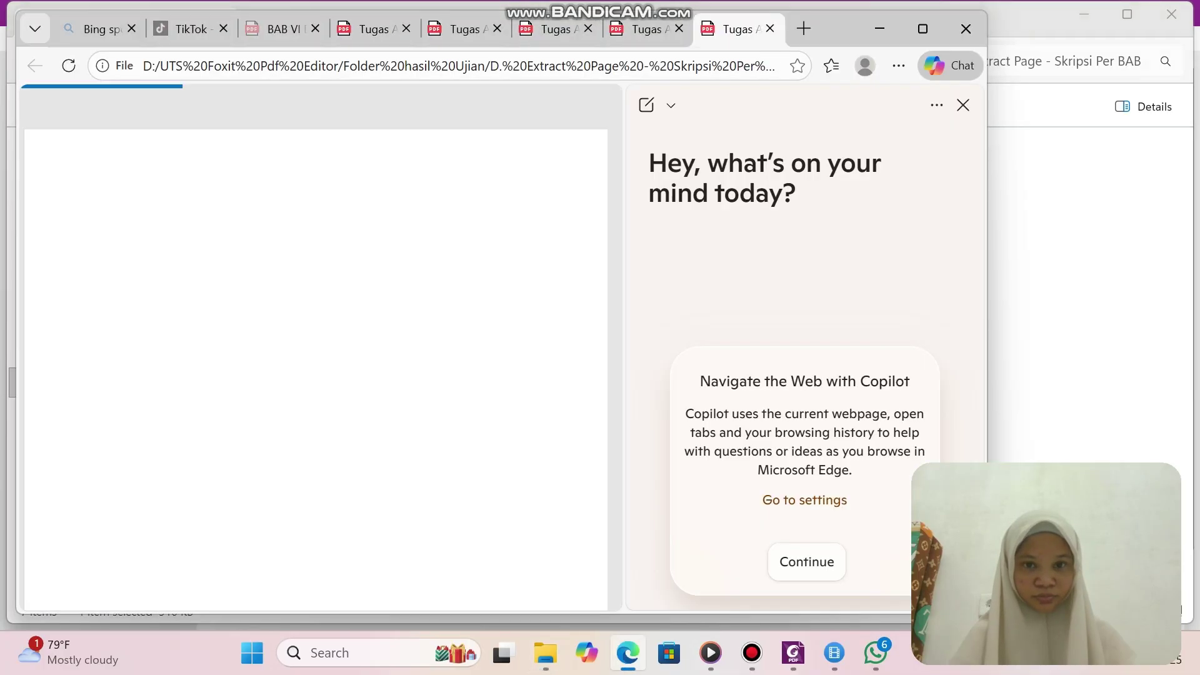
scroll(316, 360, up, 20)
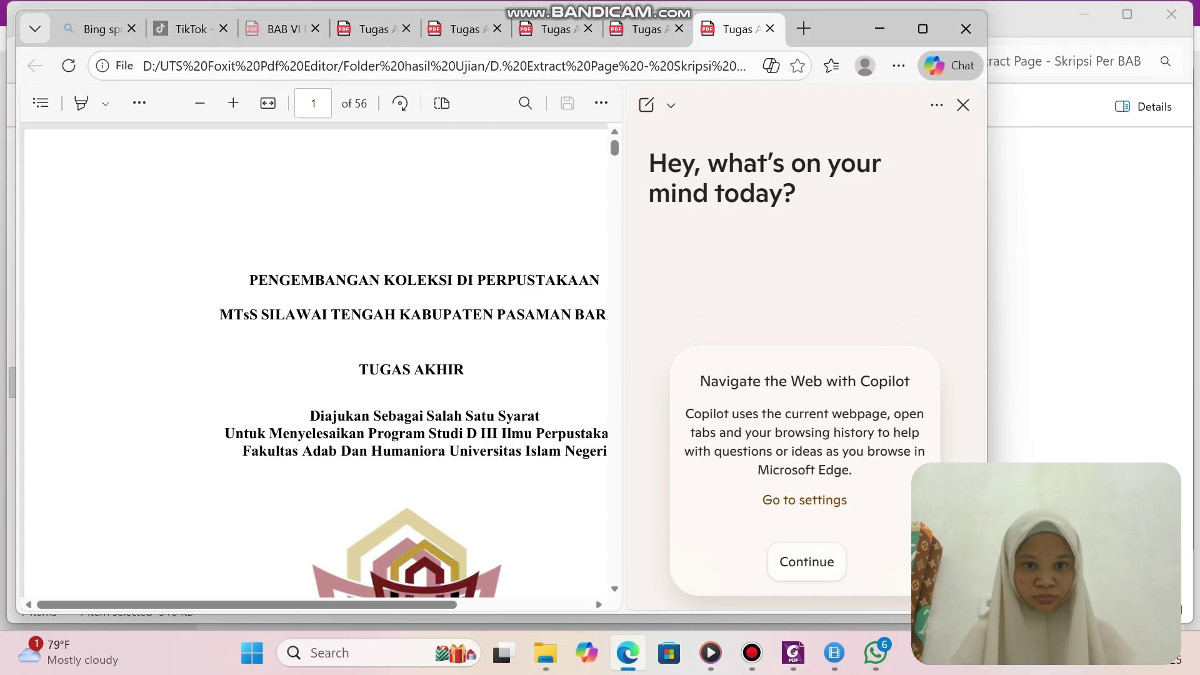
scroll(315, 360, right, 1)
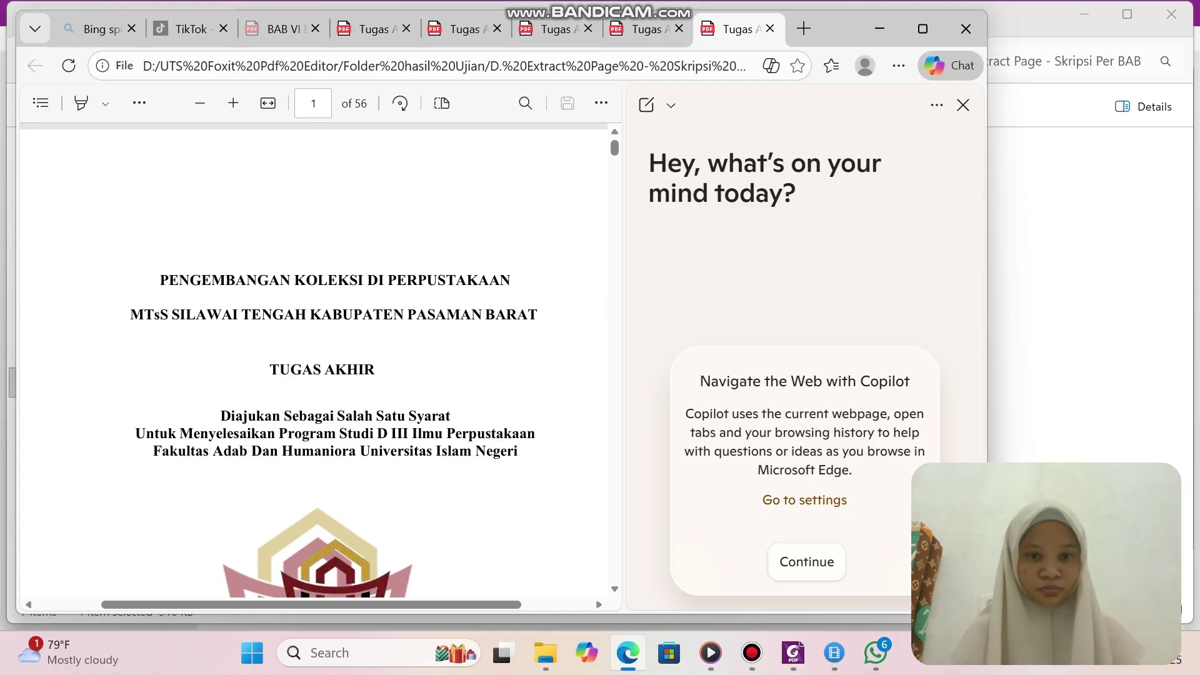
drag(130, 314, 537, 314)
click(600, 175)
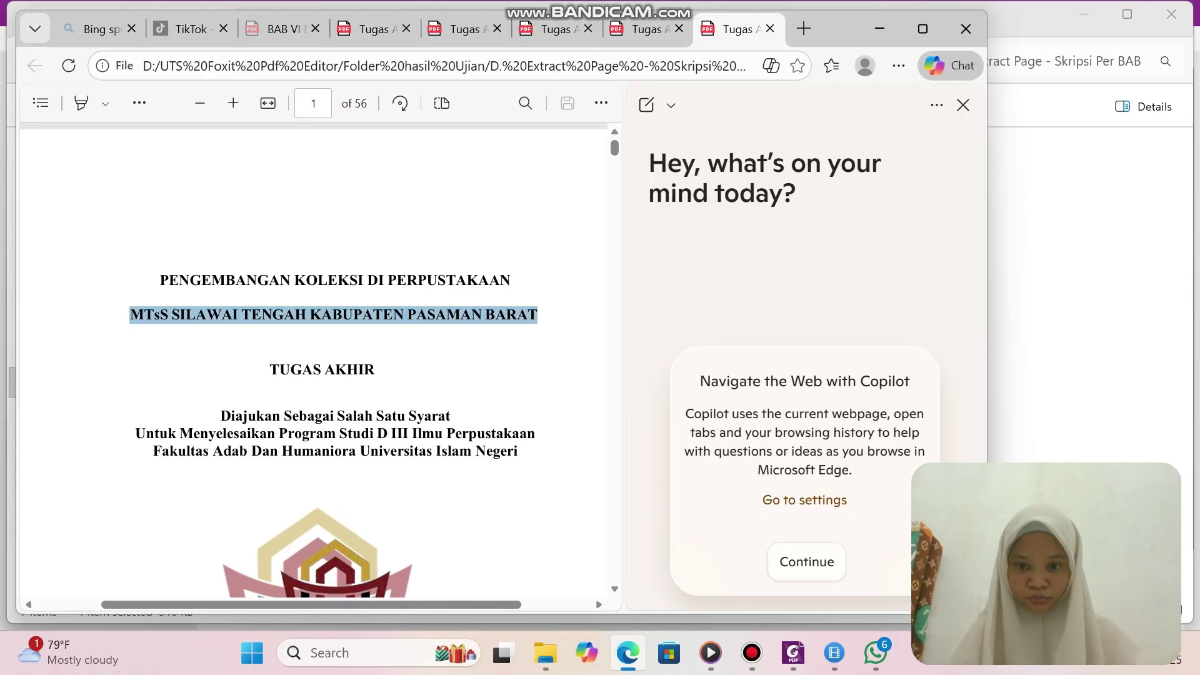
click(793, 653)
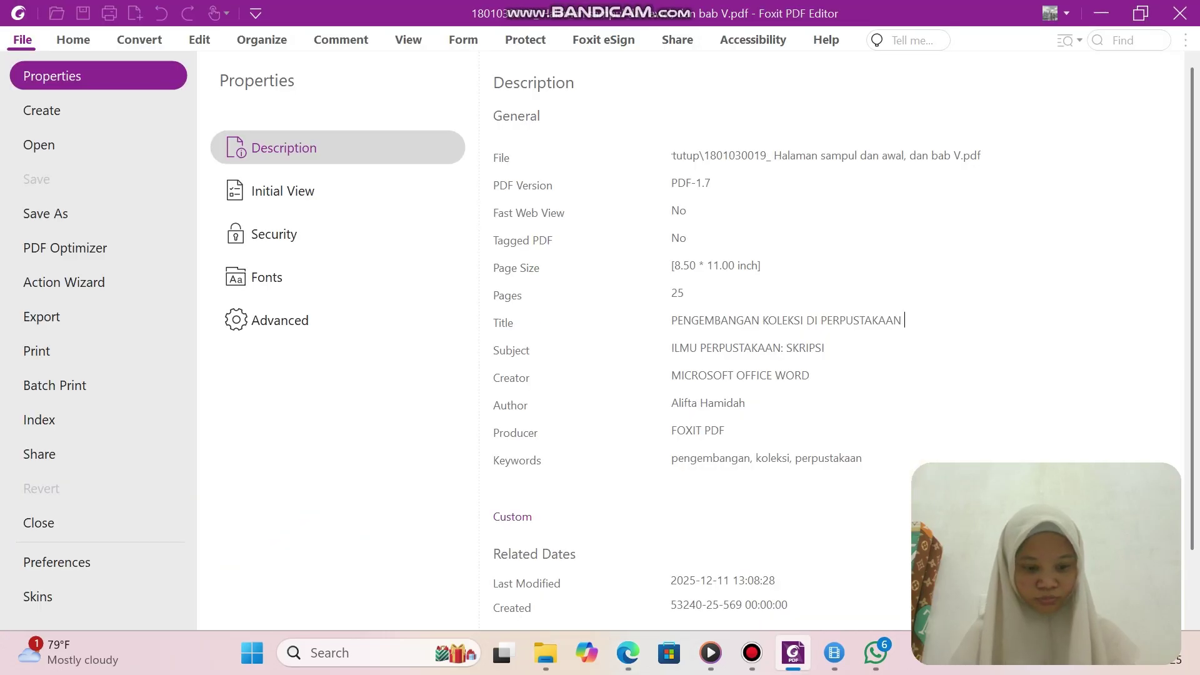
Append 'MTsS SILAWAI TENGAH KABUPATEN PASAMAN BARAT' to the Title and return to the document.
key(ctrl+v)
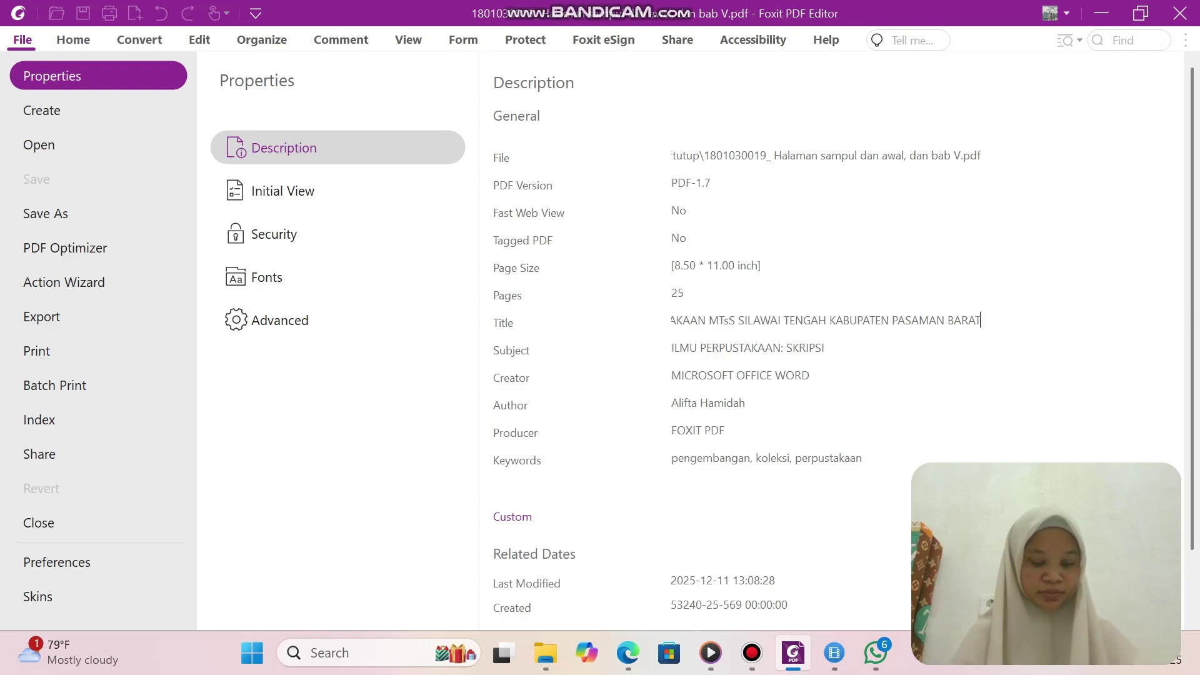
click(73, 40)
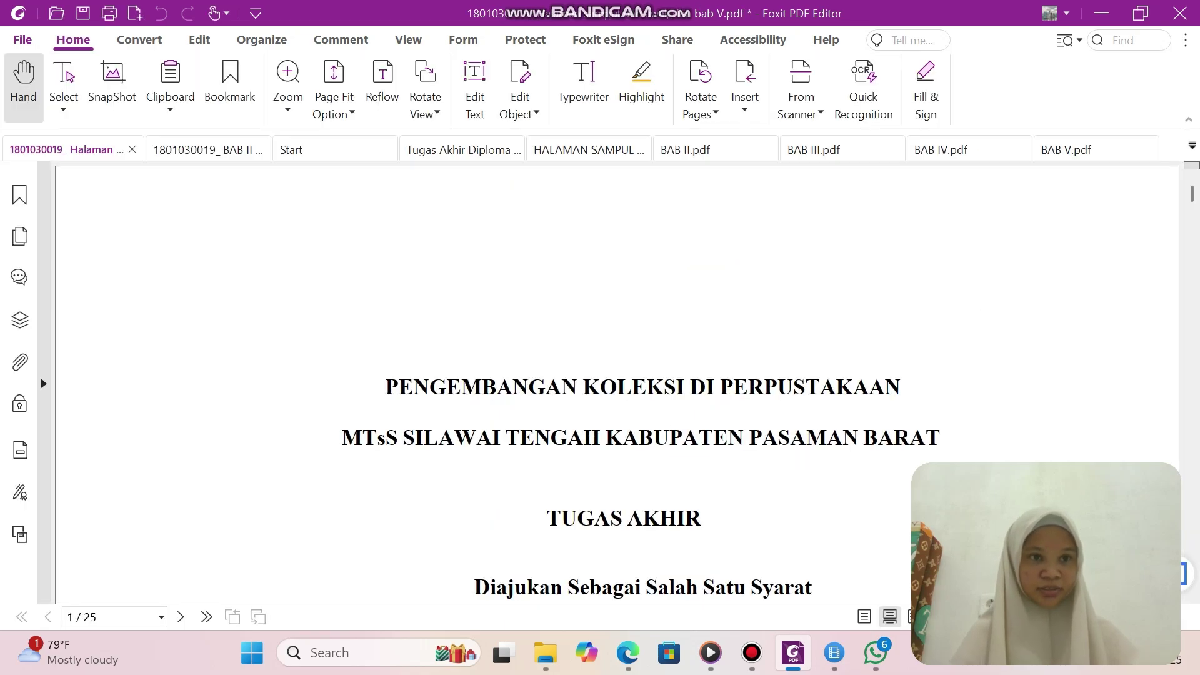
scroll(616, 381, down, 1)
scroll(617, 381, up, 1)
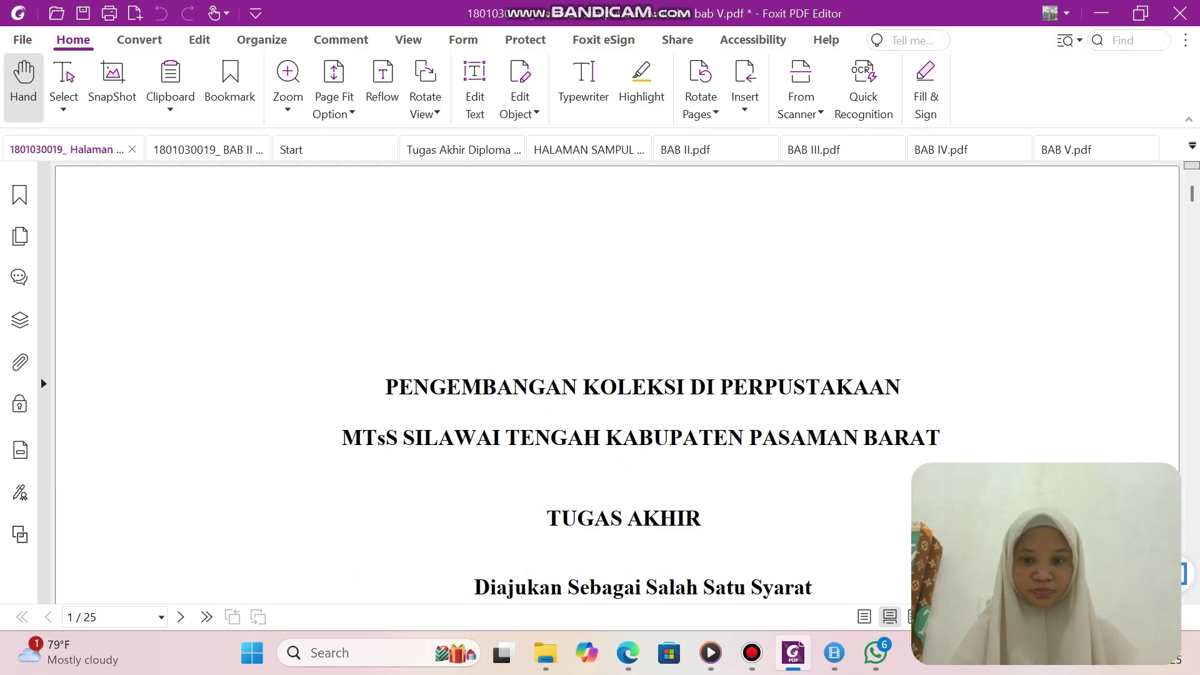
click(752, 653)
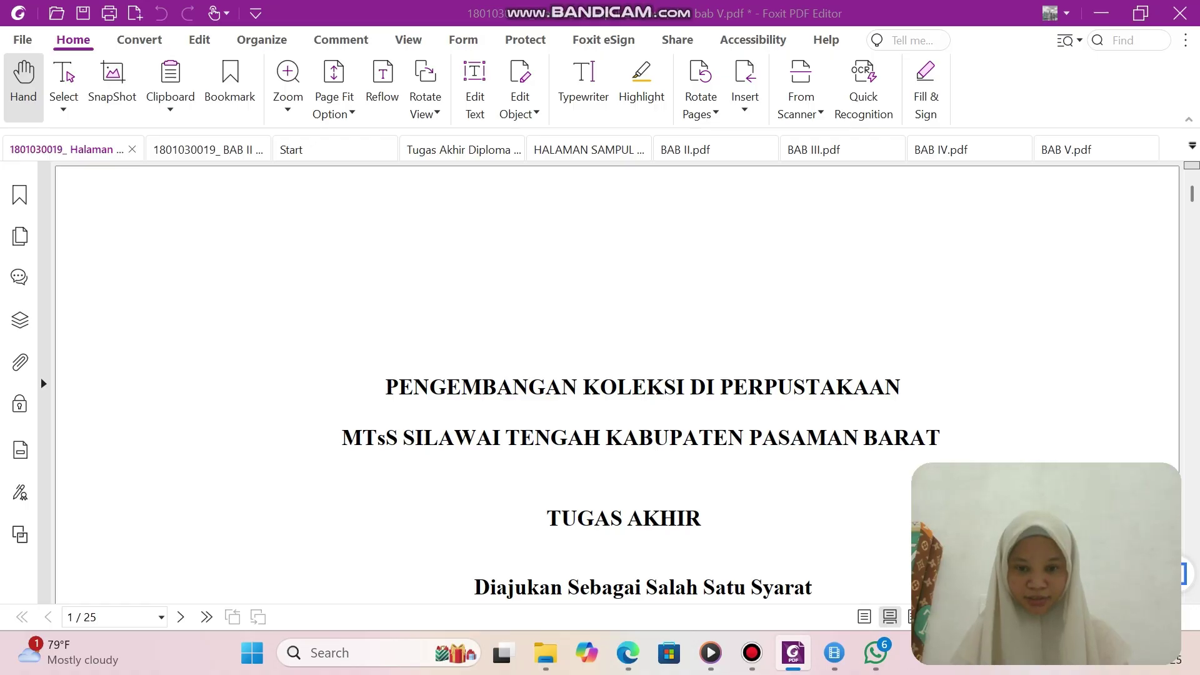
click(545, 653)
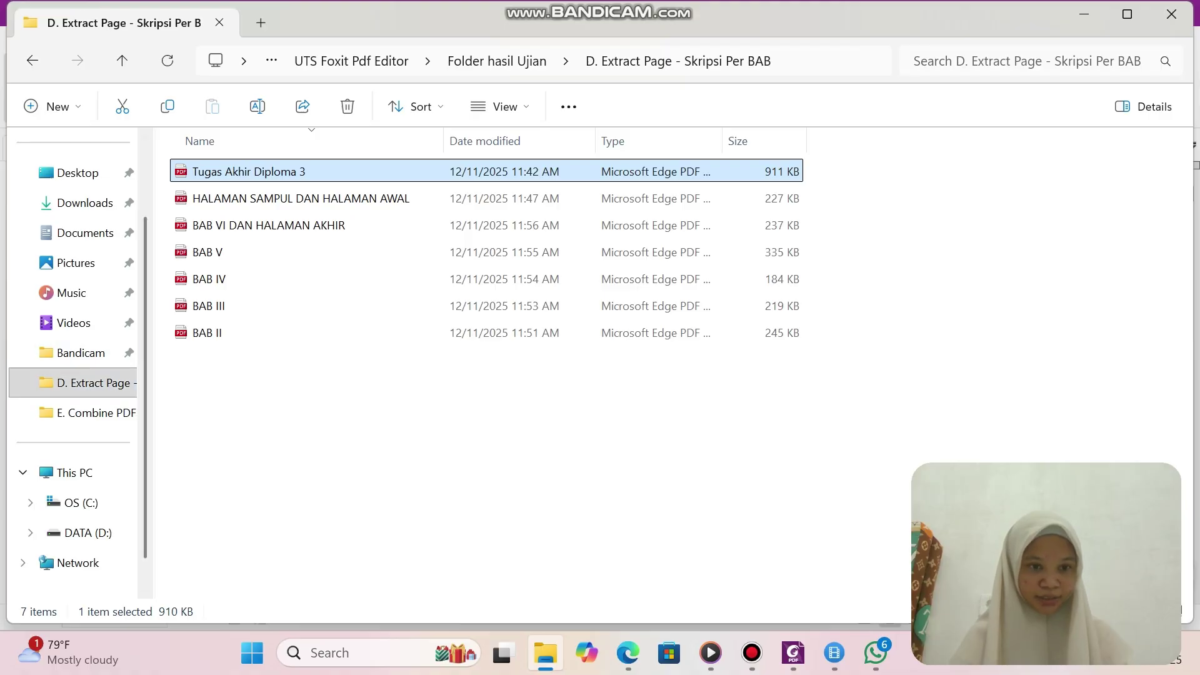
Navigate to DATA (D:) > UTS Foxit Pdf Editor > Folder hasil Ujian > F. Metadata folder.
click(94, 383)
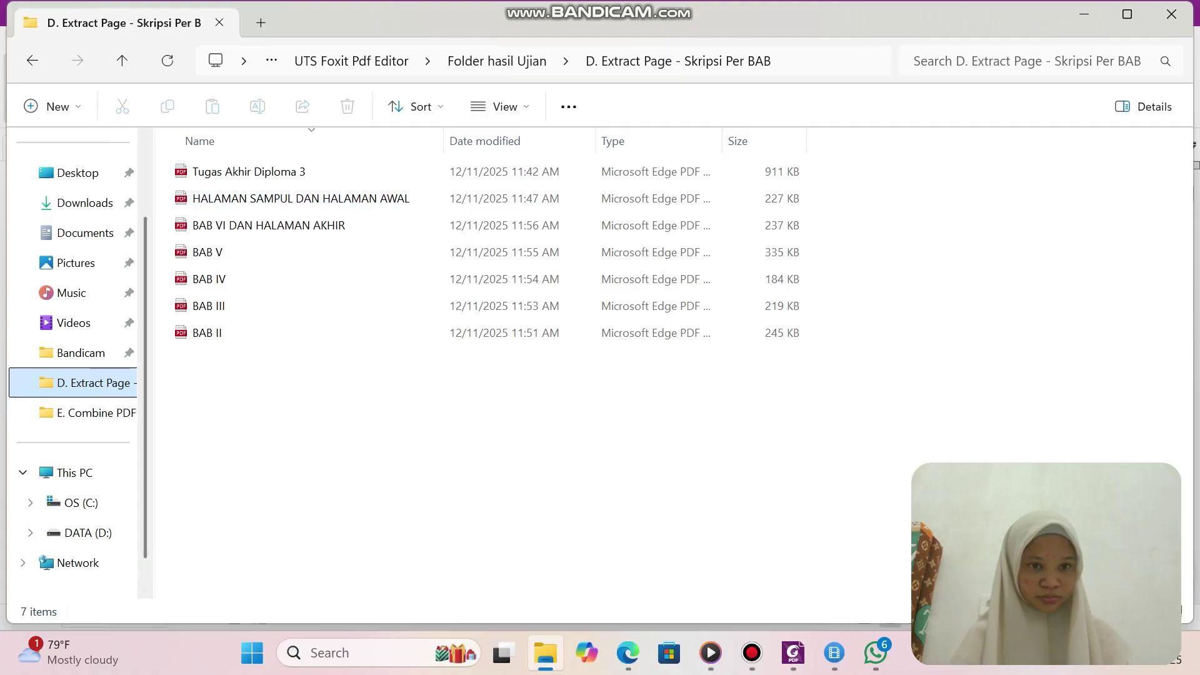
click(94, 412)
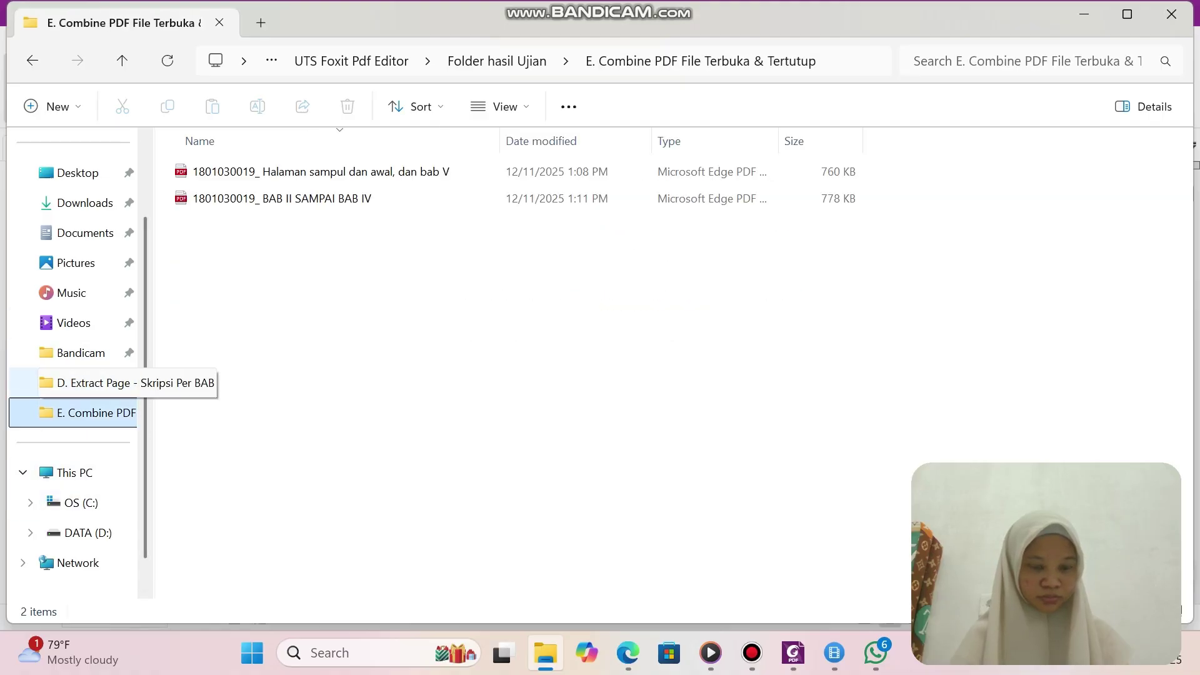
click(89, 533)
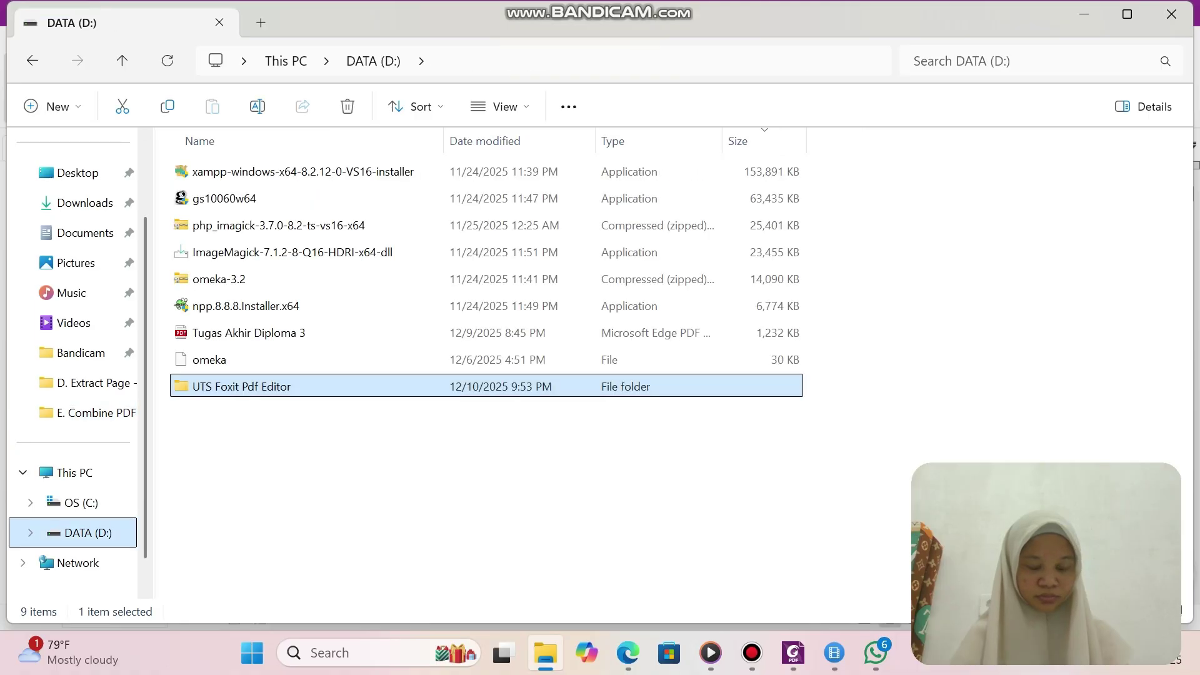
double_click(279, 385)
double_click(233, 171)
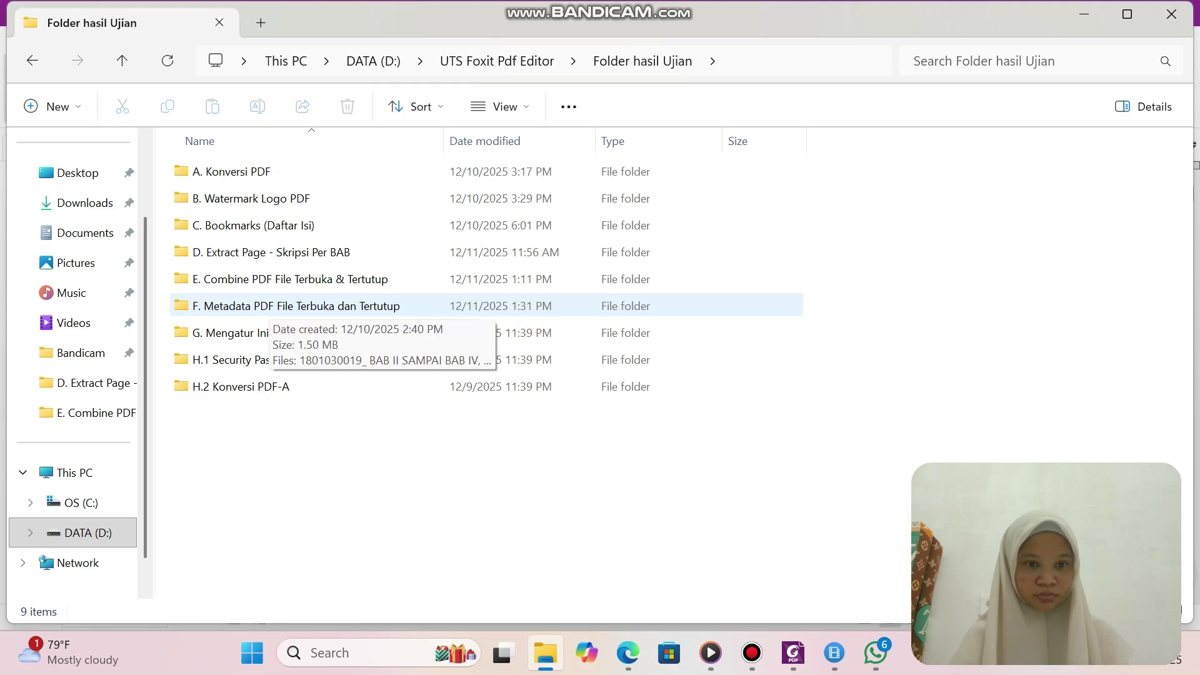
double_click(269, 305)
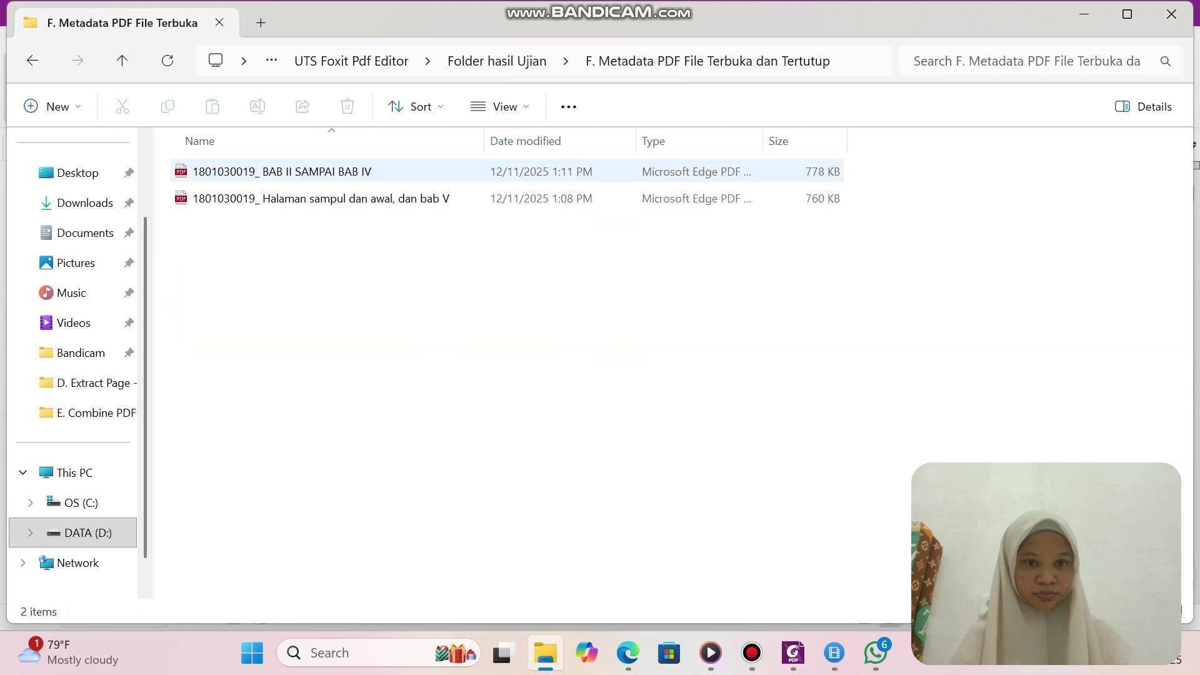
Open the BAB II SAMPAI BAB IV PDF in Foxit, save it, and view its document properties.
click(281, 171)
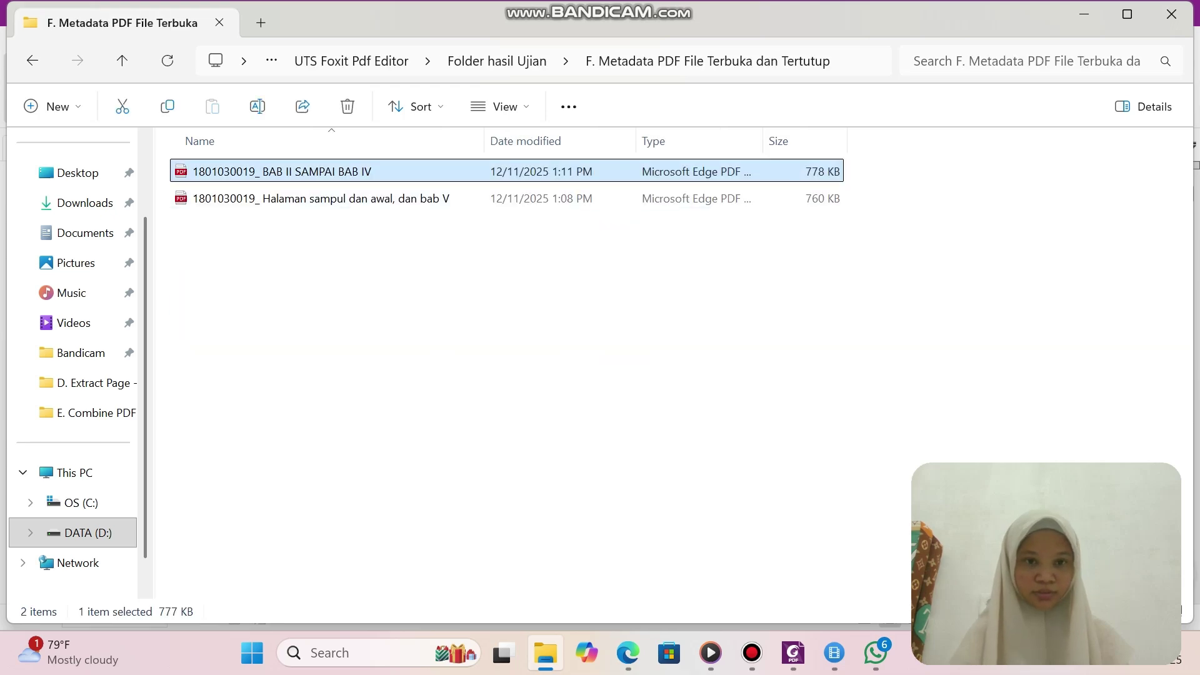
right_click(288, 178)
mouse_move(375, 182)
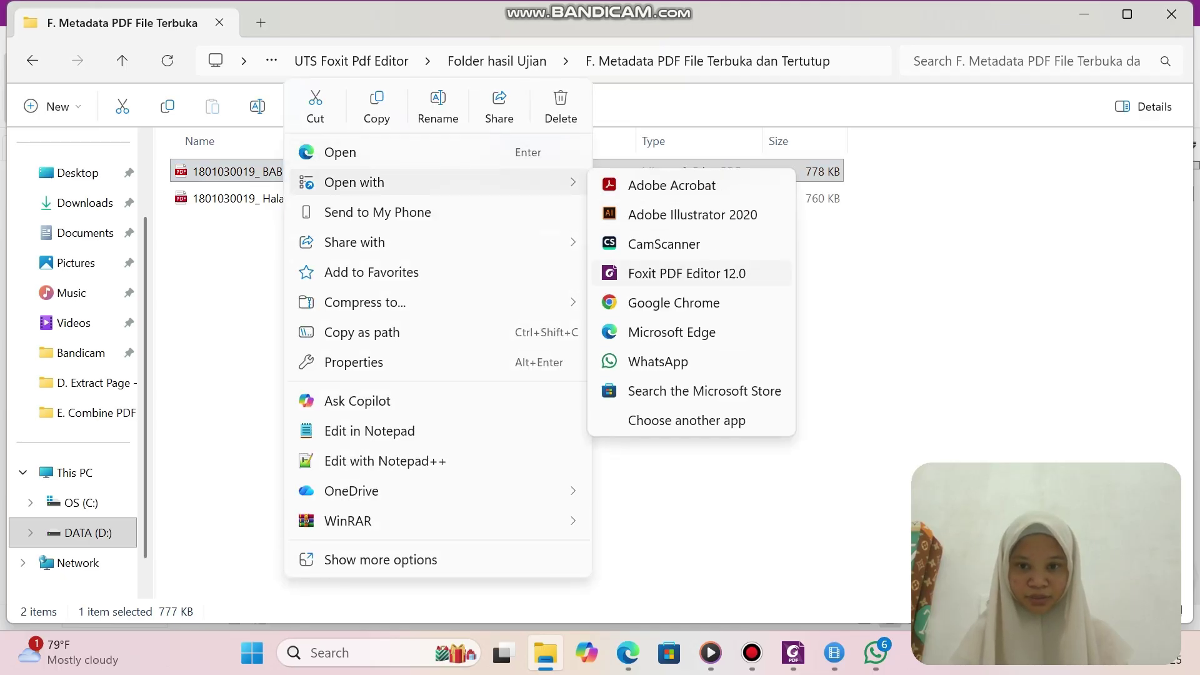
click(687, 273)
key(ctrl+s)
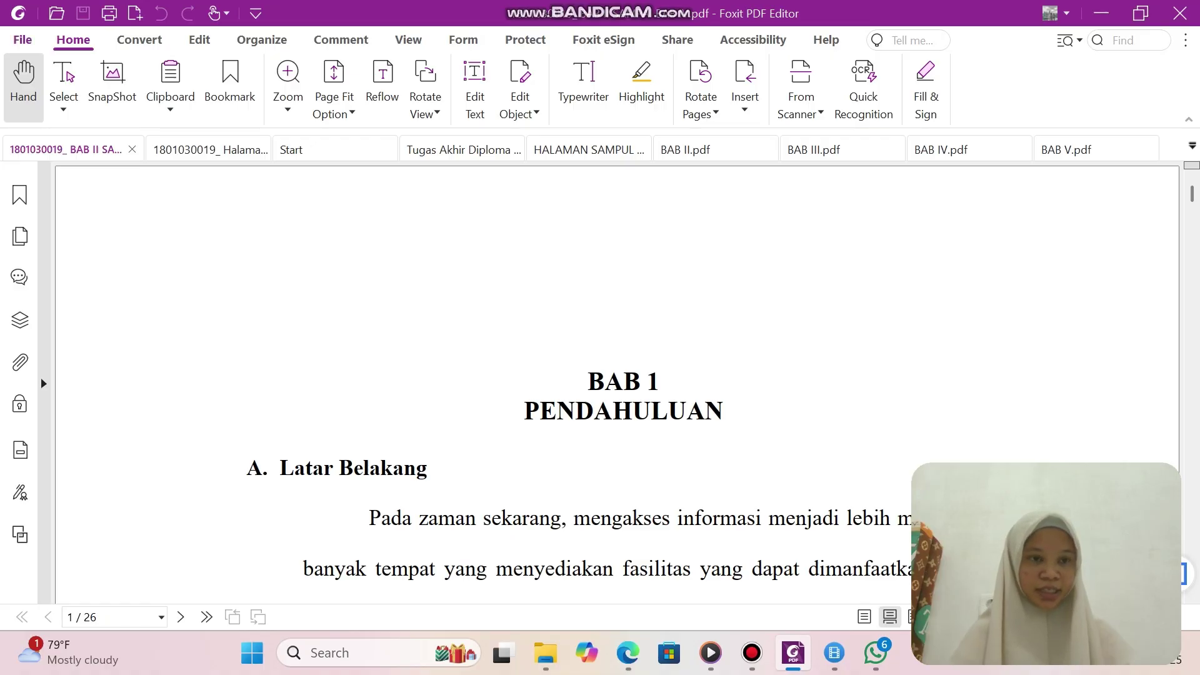
click(22, 39)
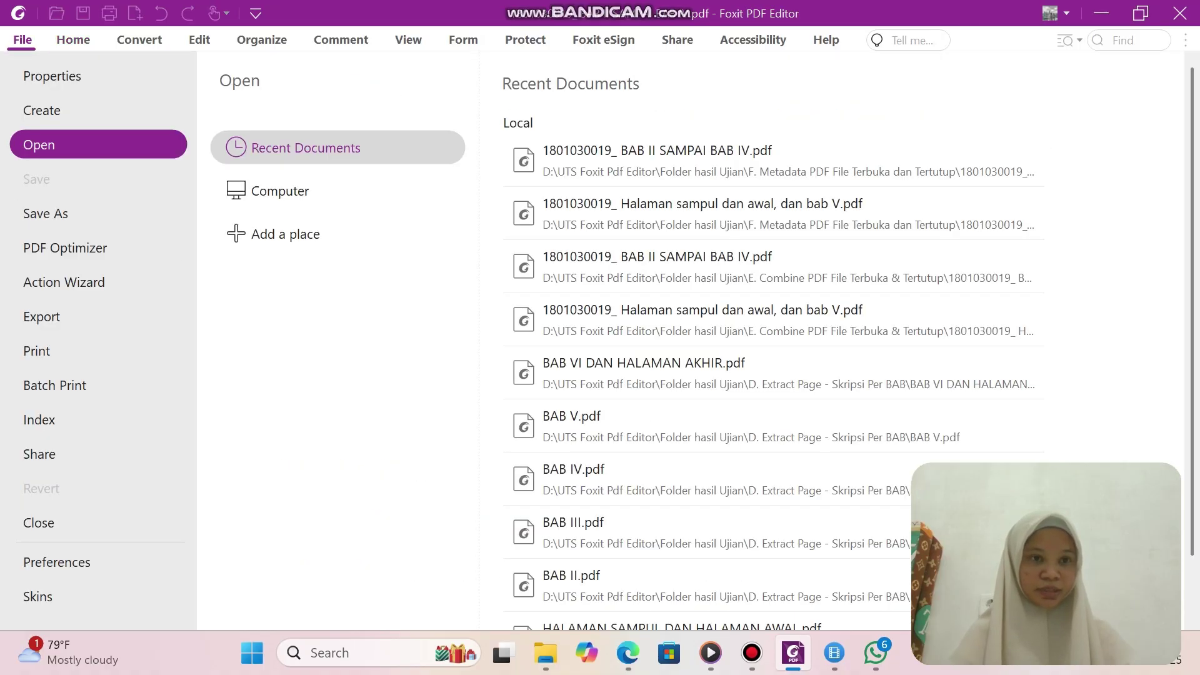
click(52, 75)
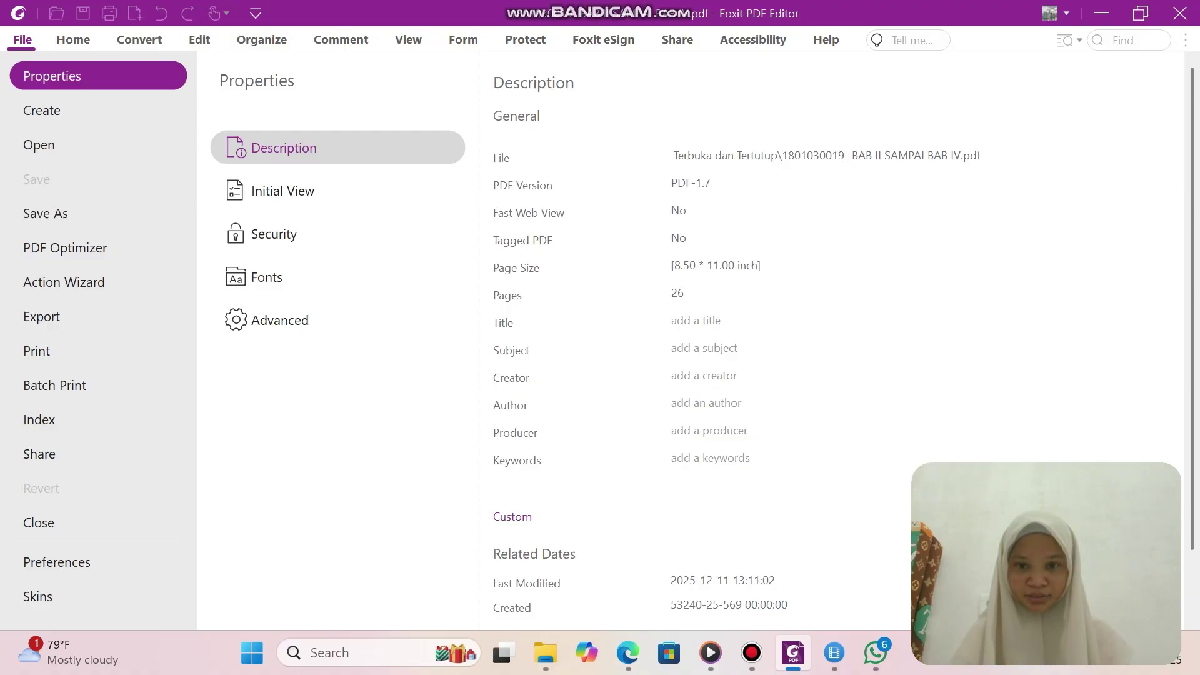
click(545, 653)
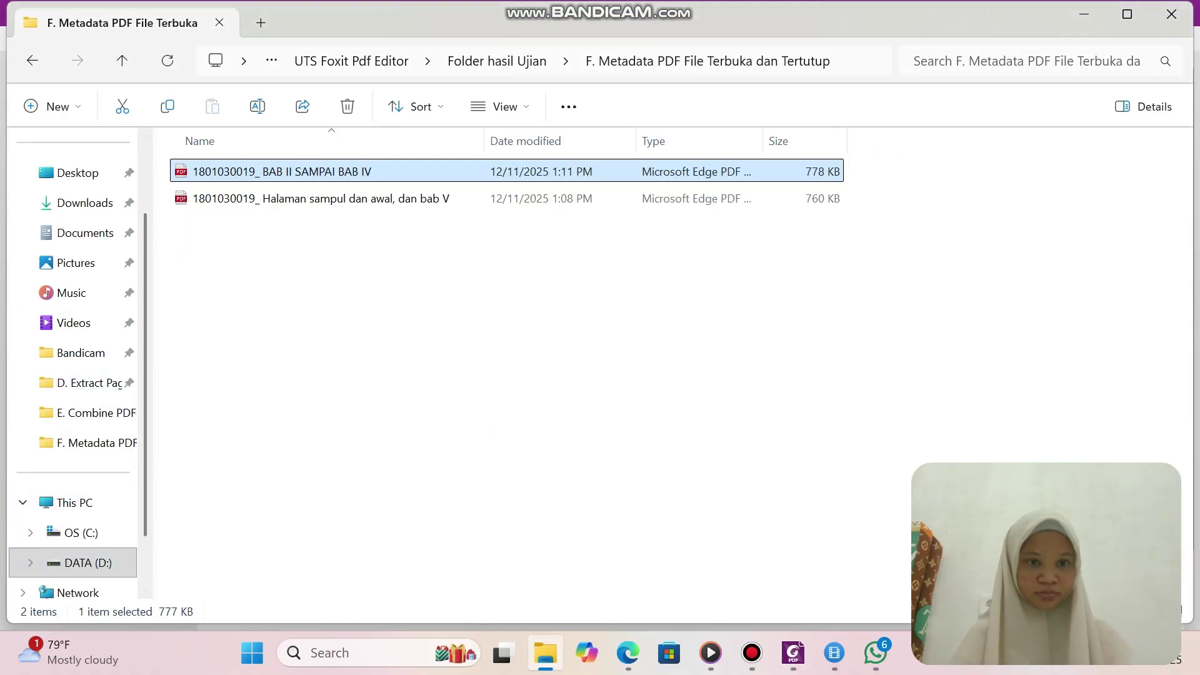
Open Tugas Akhir Diploma 3 from DATA (D:) in Edge and copy its two cover title lines.
click(88, 563)
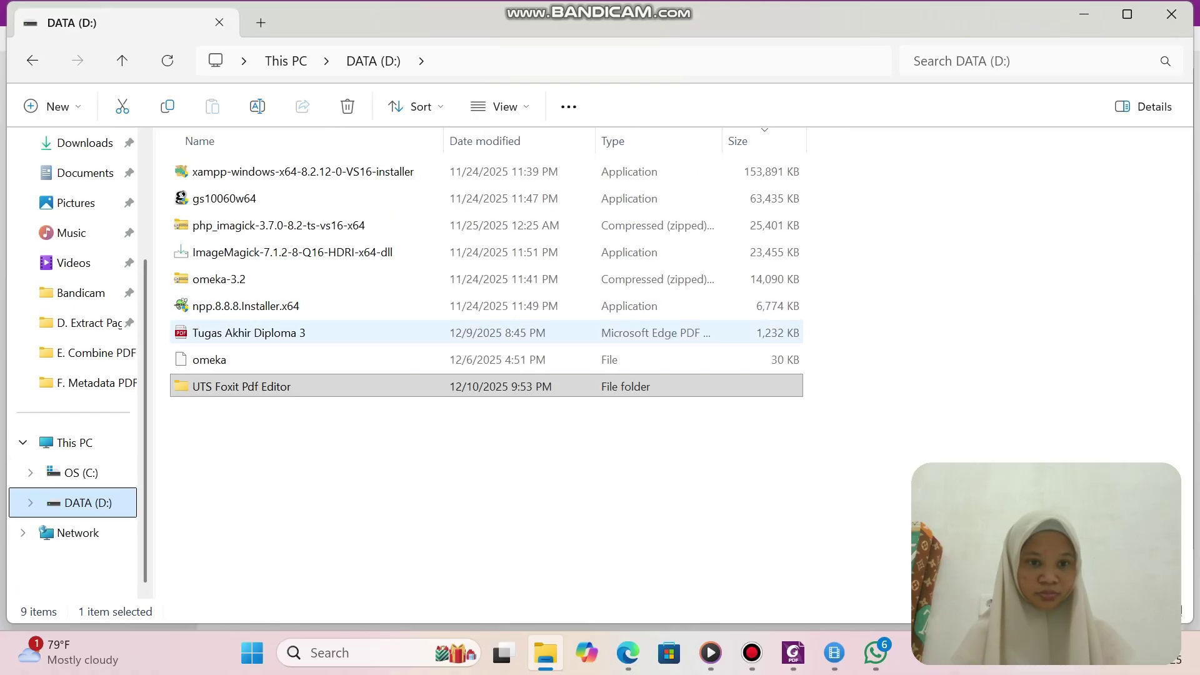
double_click(269, 331)
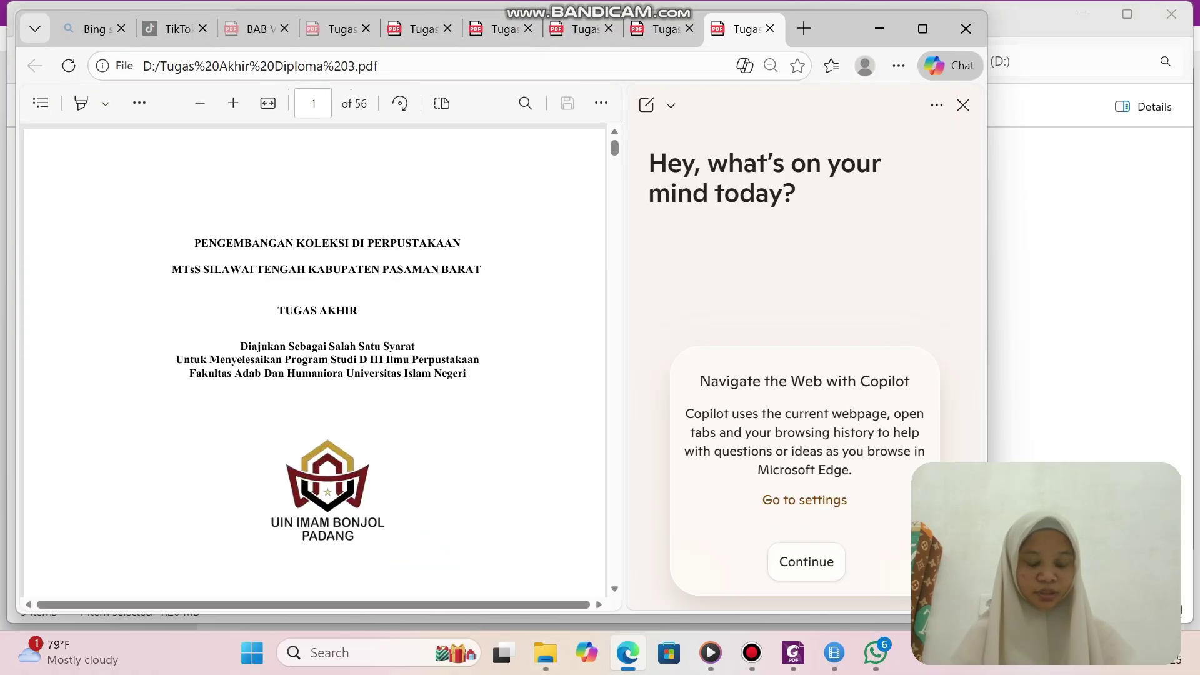
drag(194, 244, 482, 271)
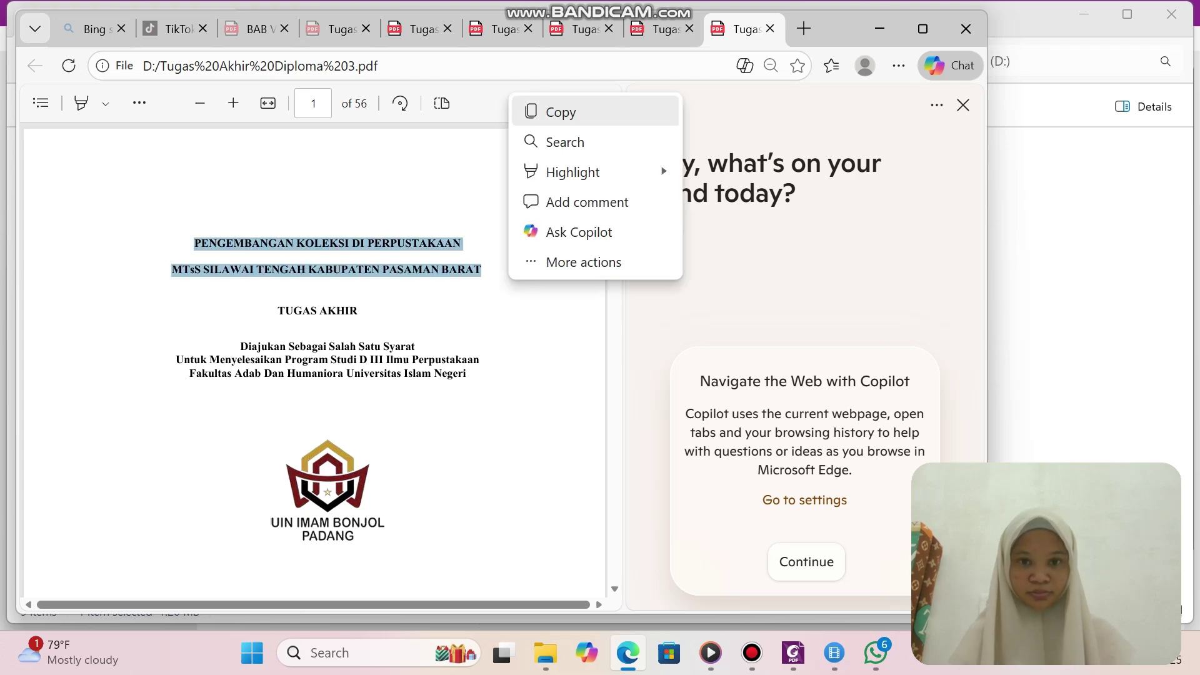
click(535, 111)
click(793, 652)
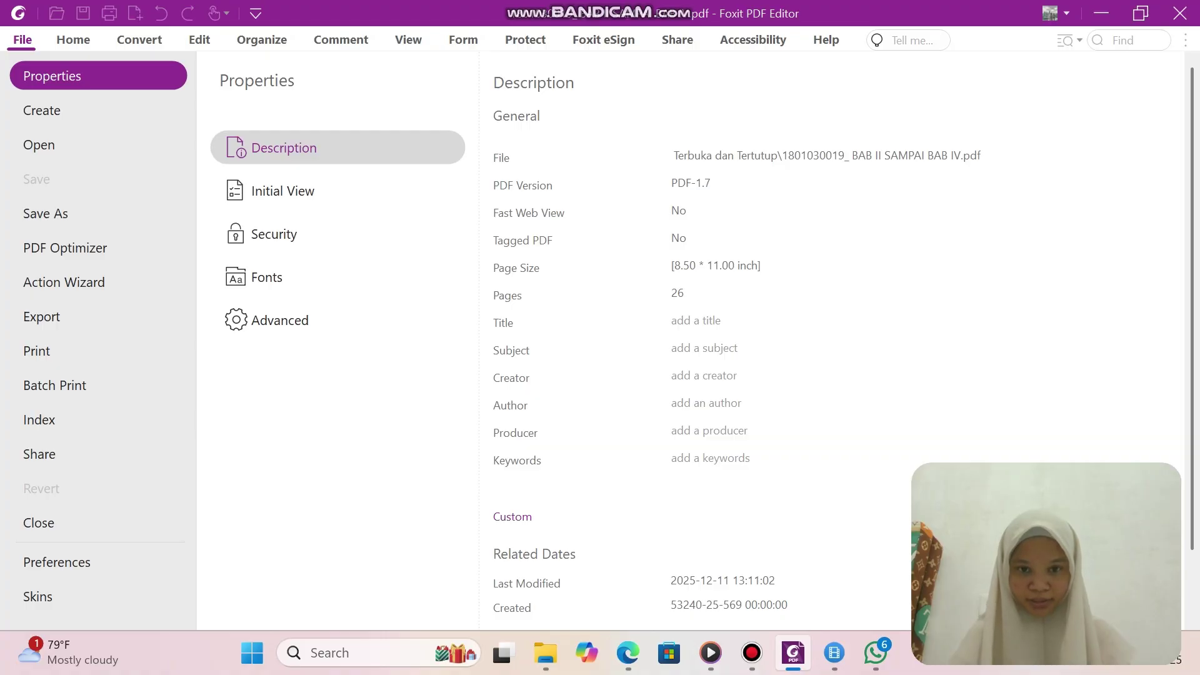
Fill the Title with both thesis title lines, ending with MTsS SILAWAI TENGAH KABUPATEN PASAMAN BARAT.
click(700, 321)
right_click(700, 321)
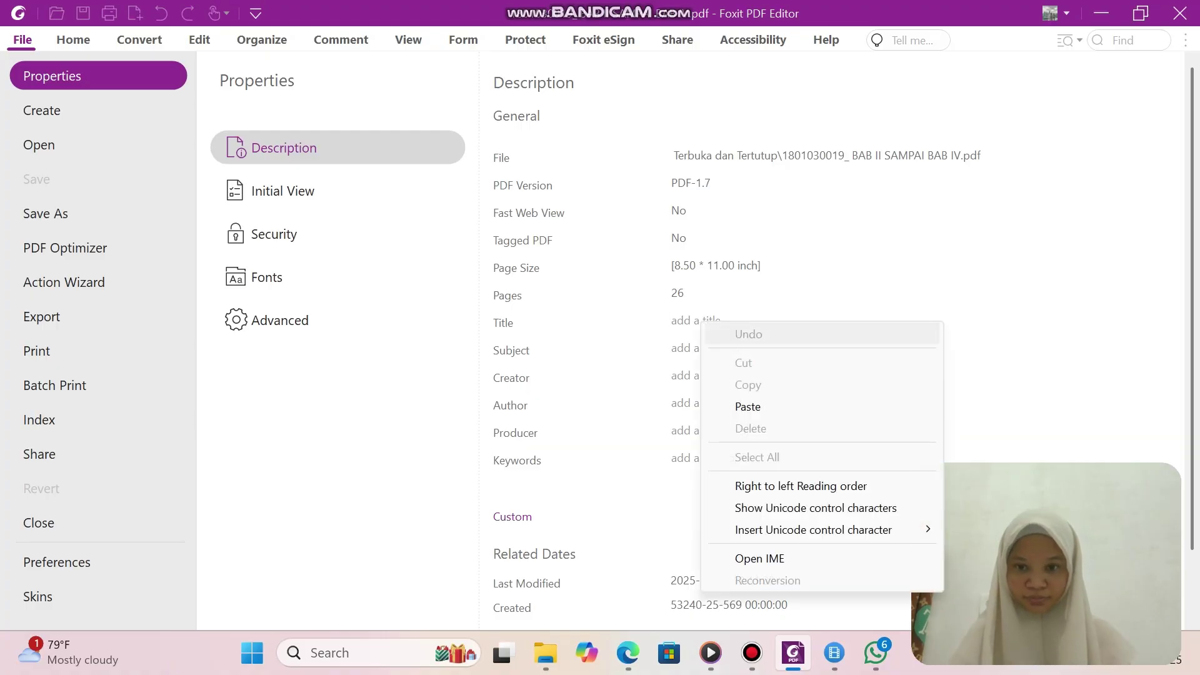
click(748, 406)
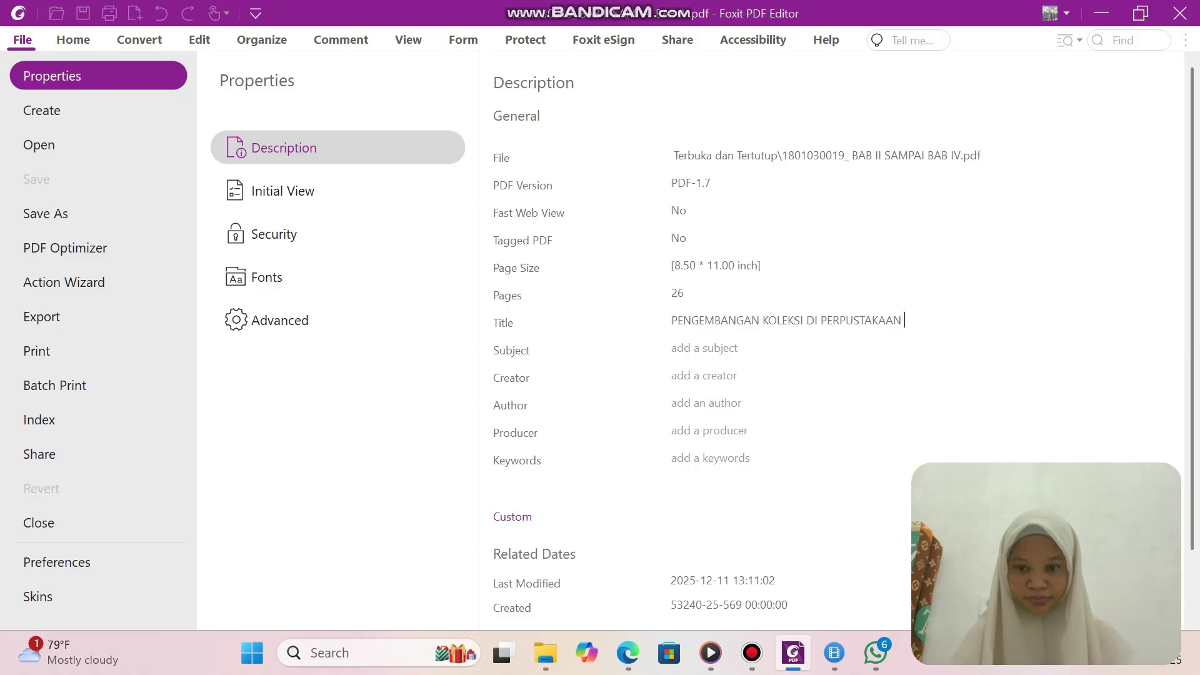
click(545, 653)
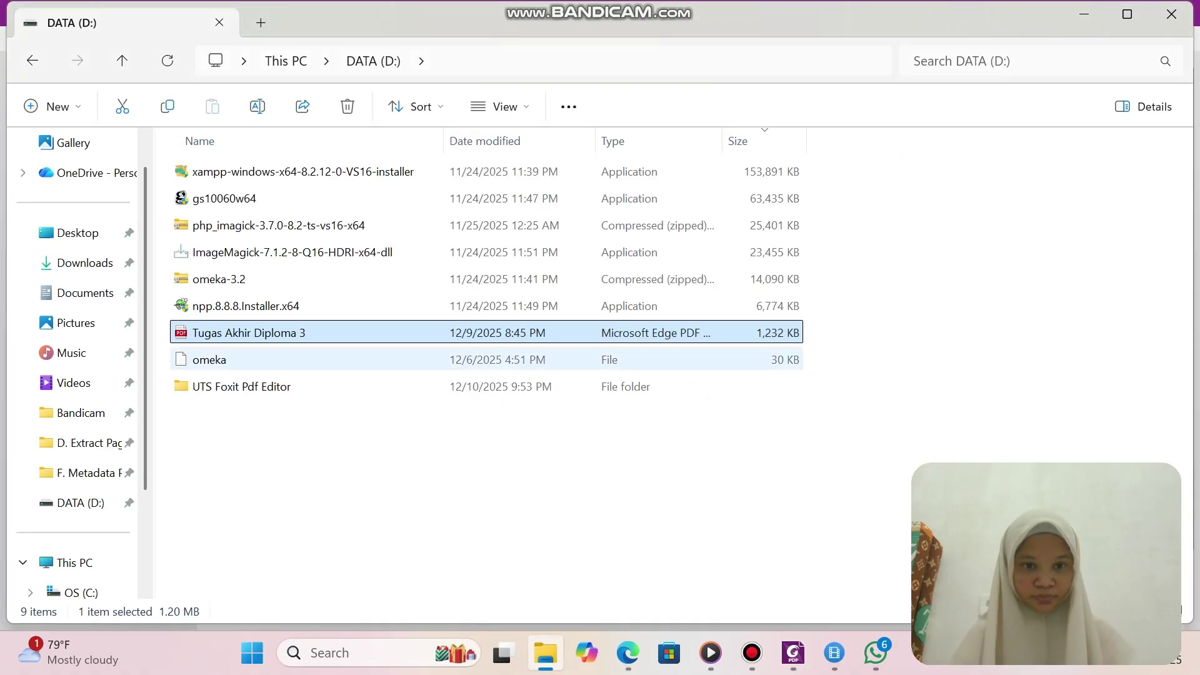
key(Return)
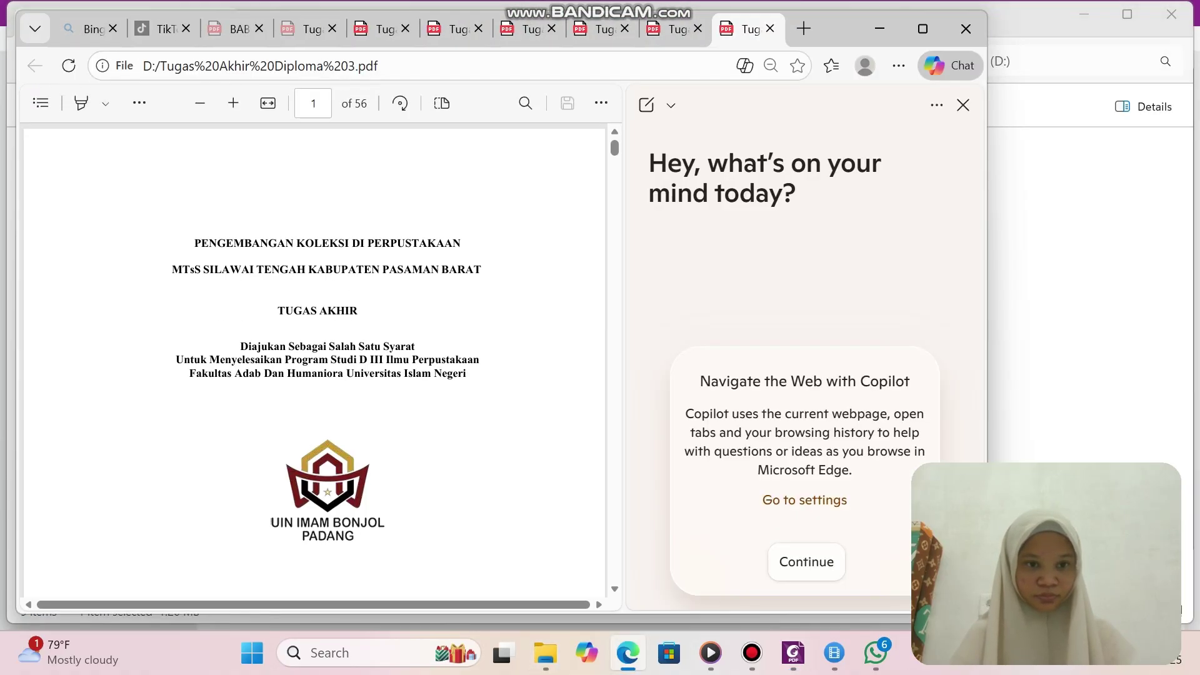
double_click(187, 270)
click(174, 270)
drag(172, 270, 481, 270)
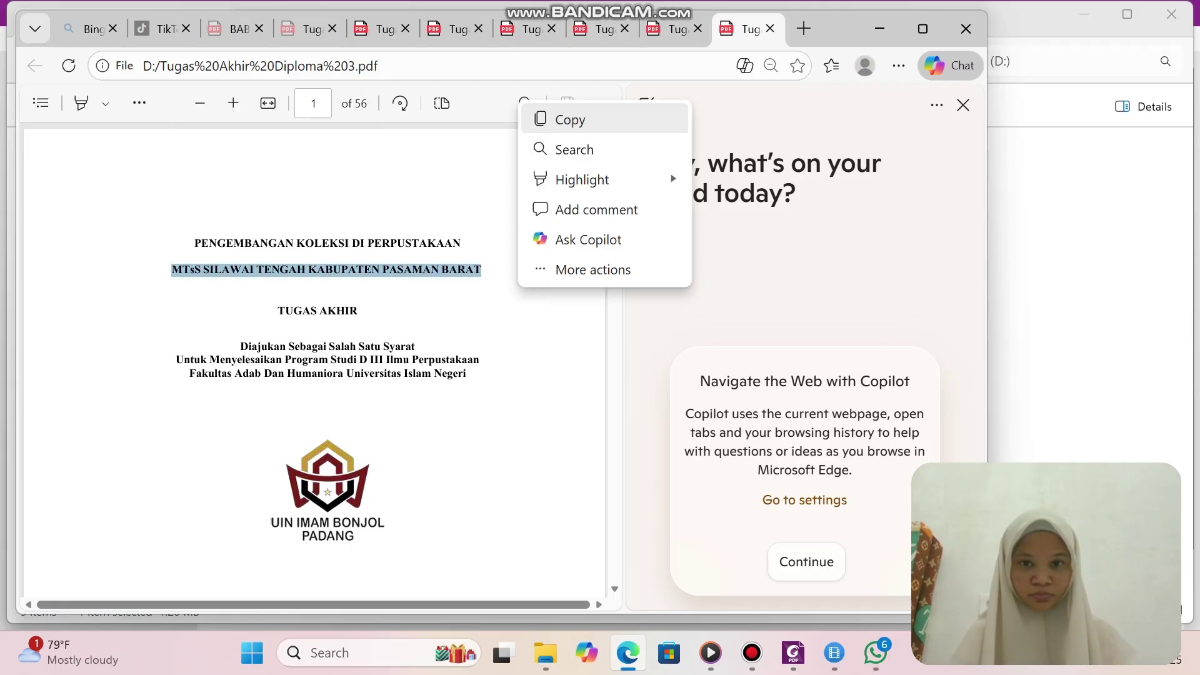
click(559, 119)
click(793, 653)
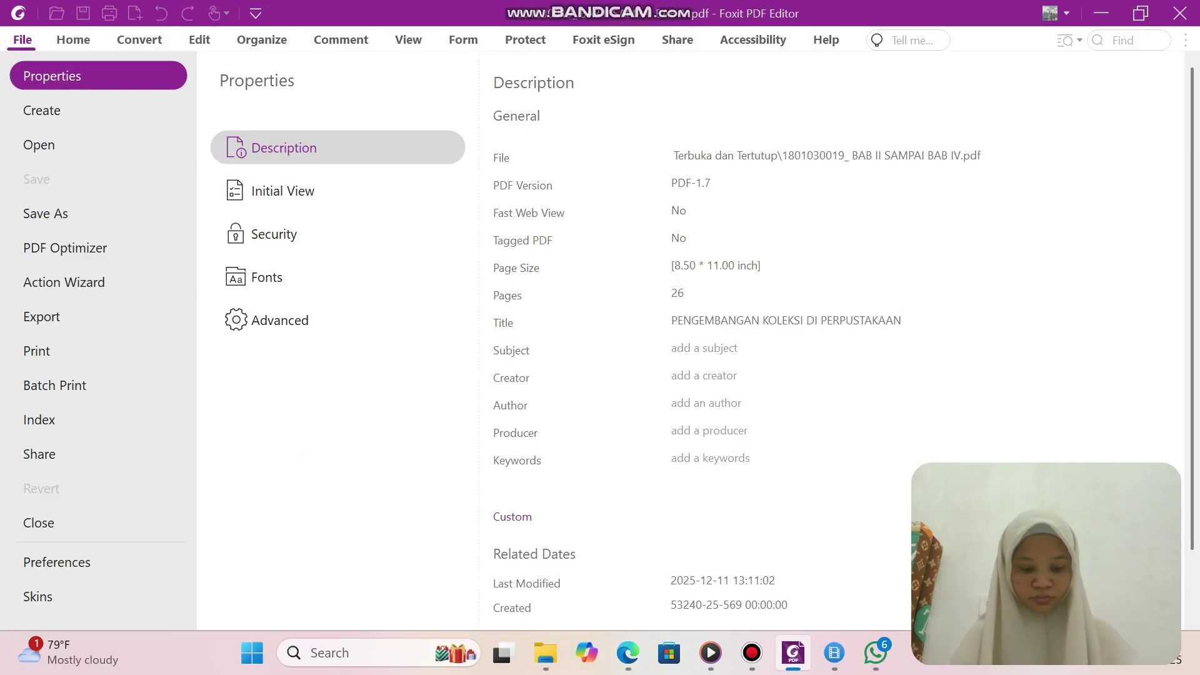
key(ctrl+v)
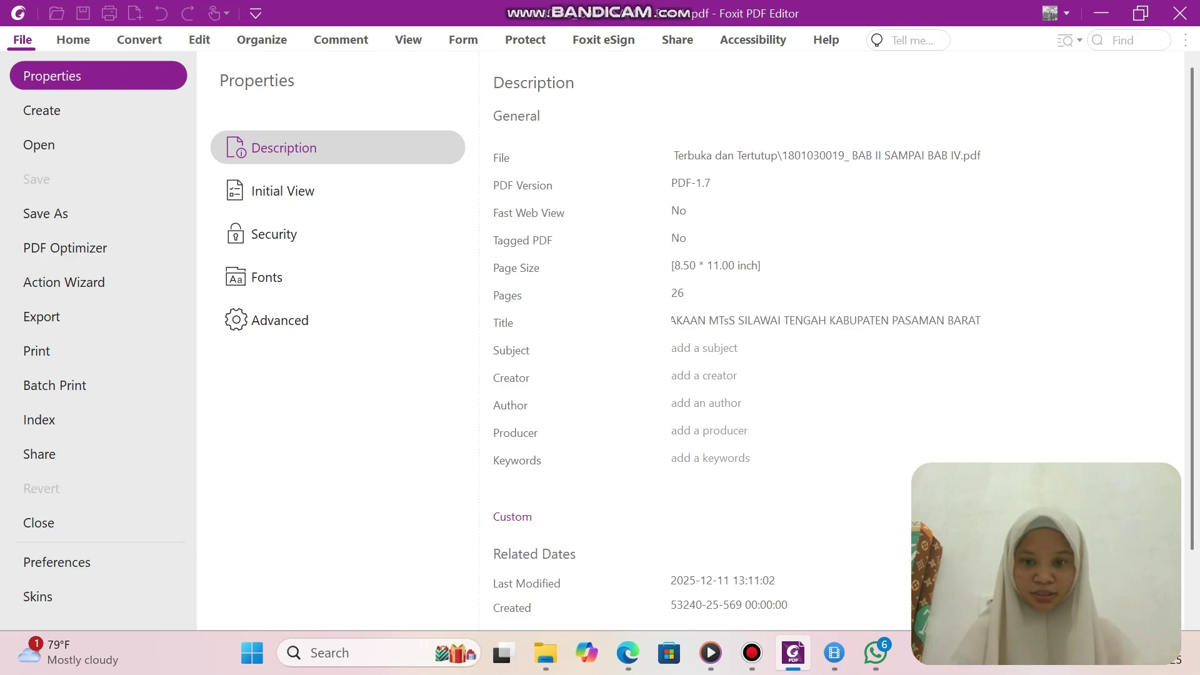
Set Subject to 'ILMU PERPUSTAKAAN: SKRIPSI' and Creator to 'MICROSOFT WORD OFFICE'.
click(704, 348)
text(ILMU)
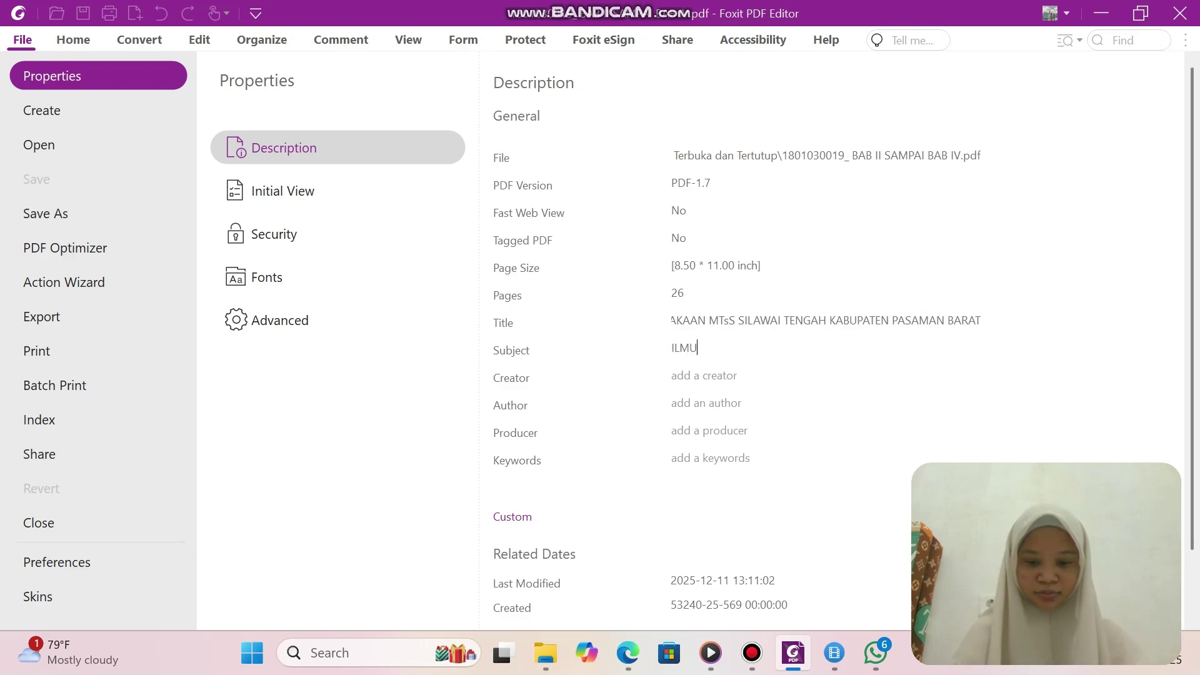
text( PERPUST)
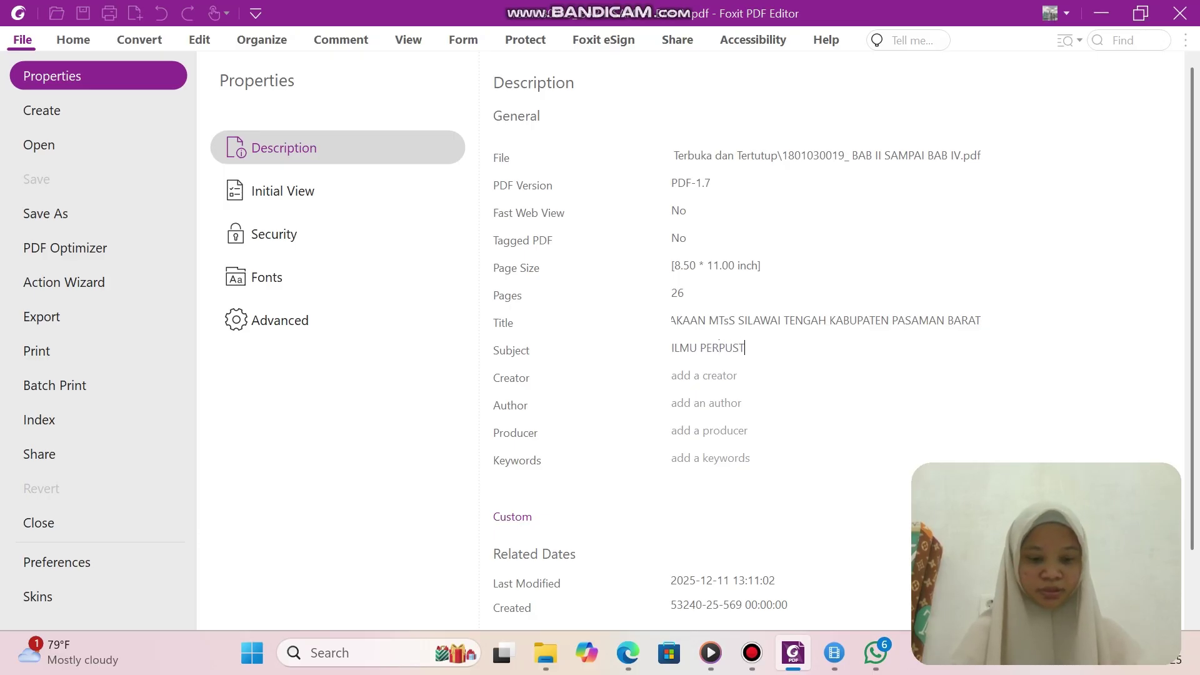
text(AKAAN:)
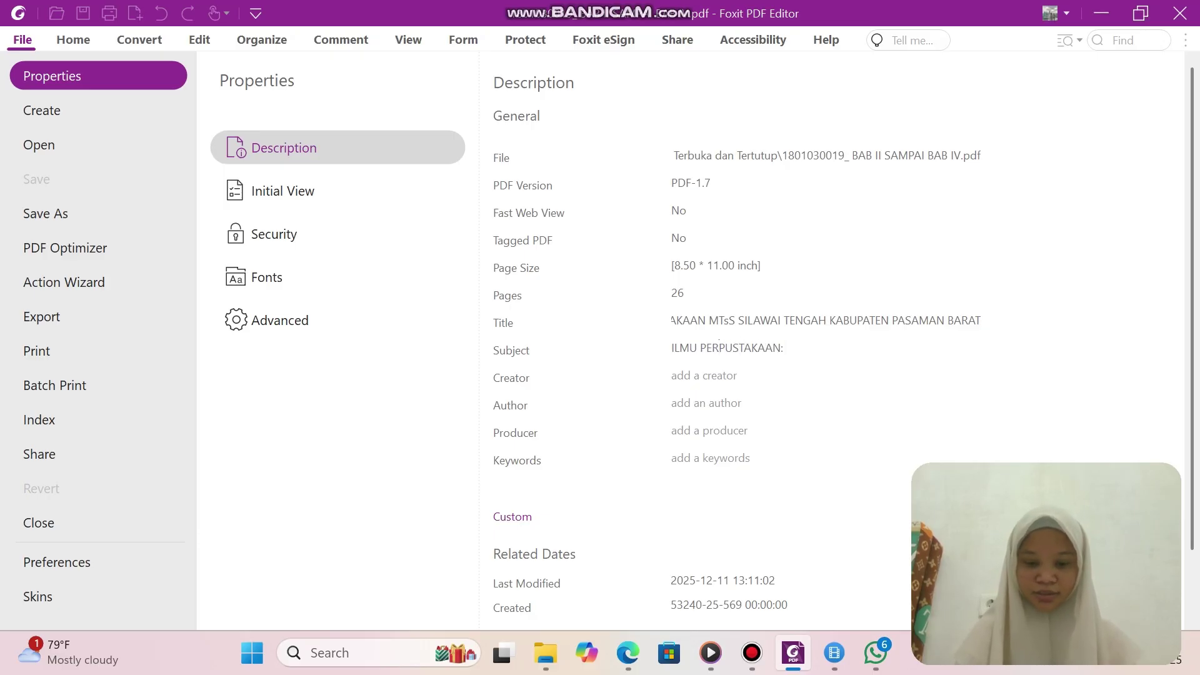
text( SKRIPSI)
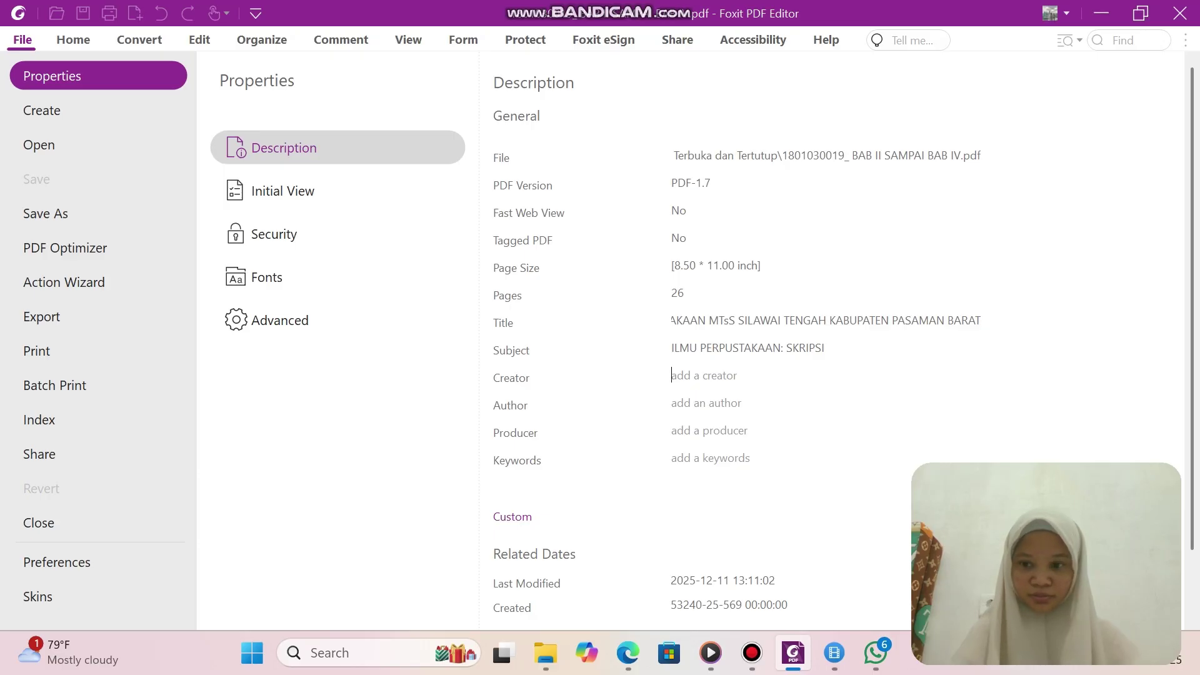
text(MIC)
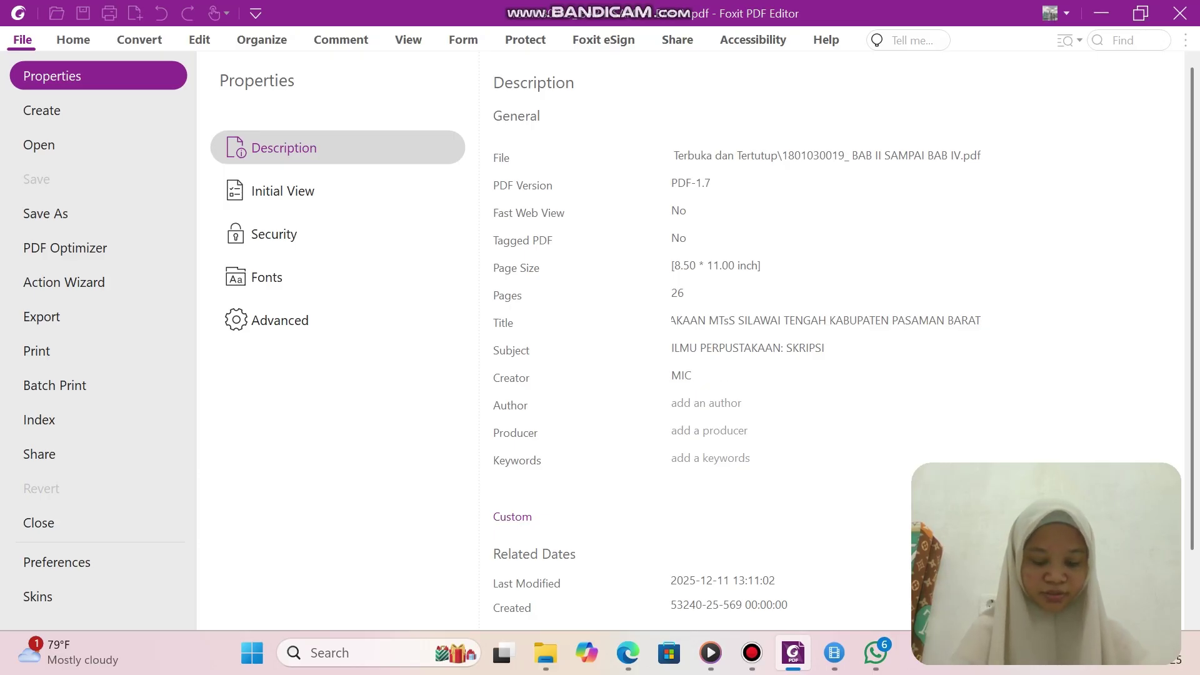
text(ROSOFT W)
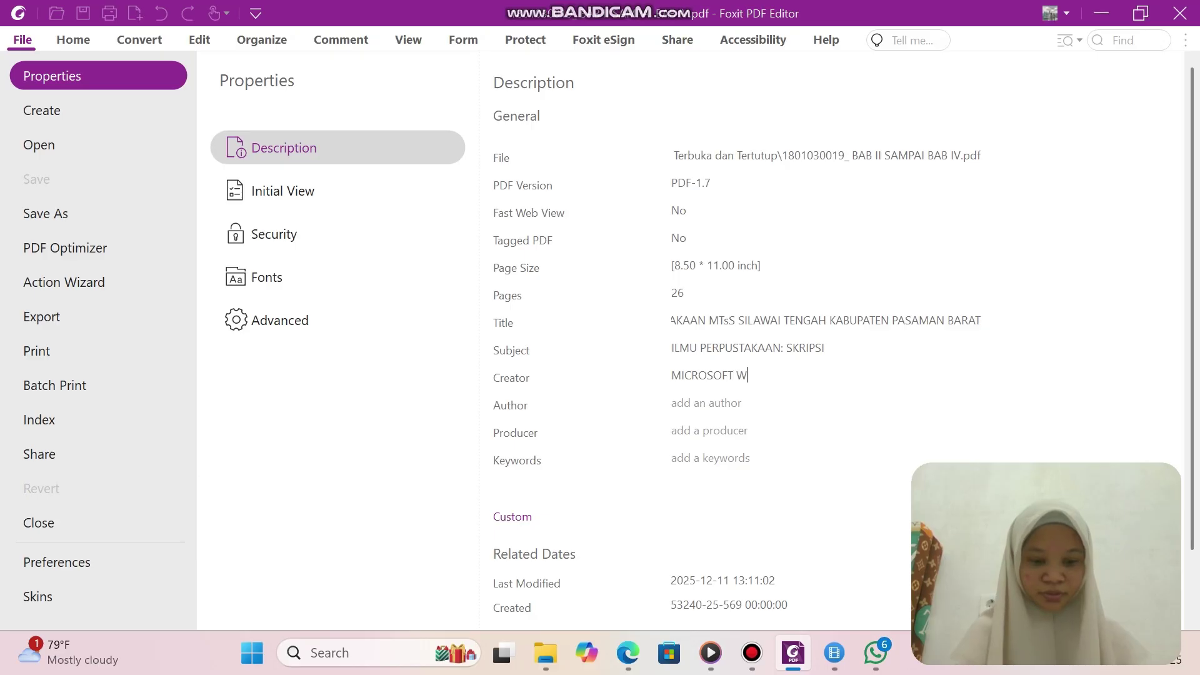
text(ORD OFF)
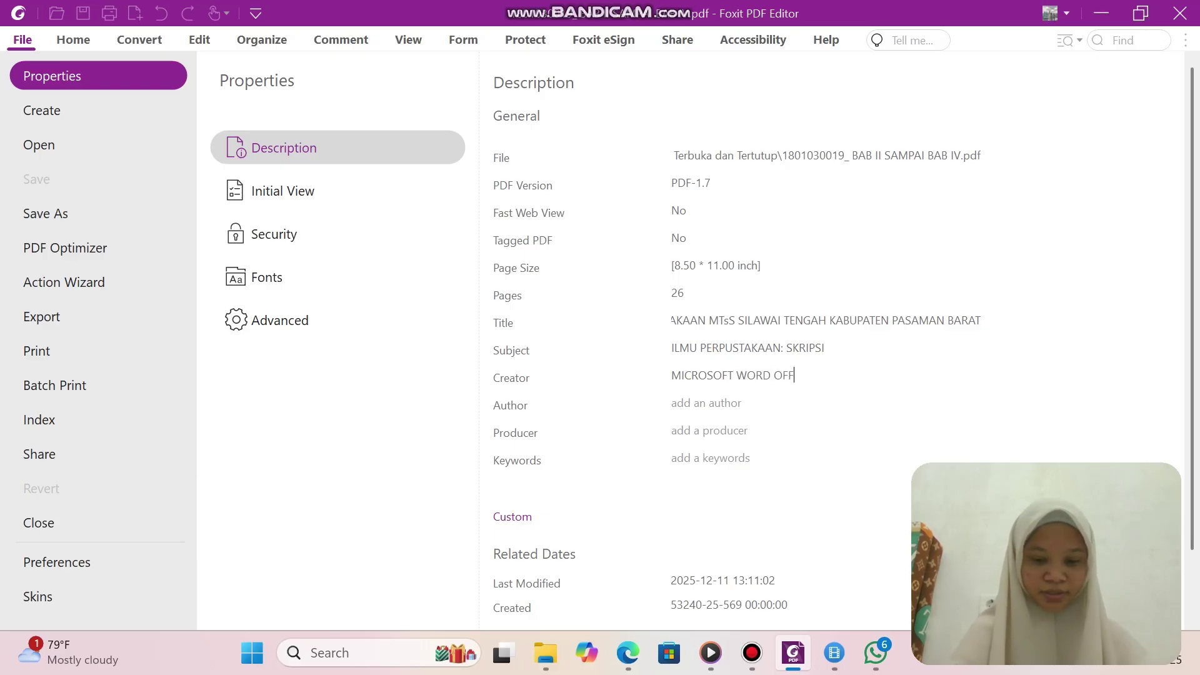
text(ICE)
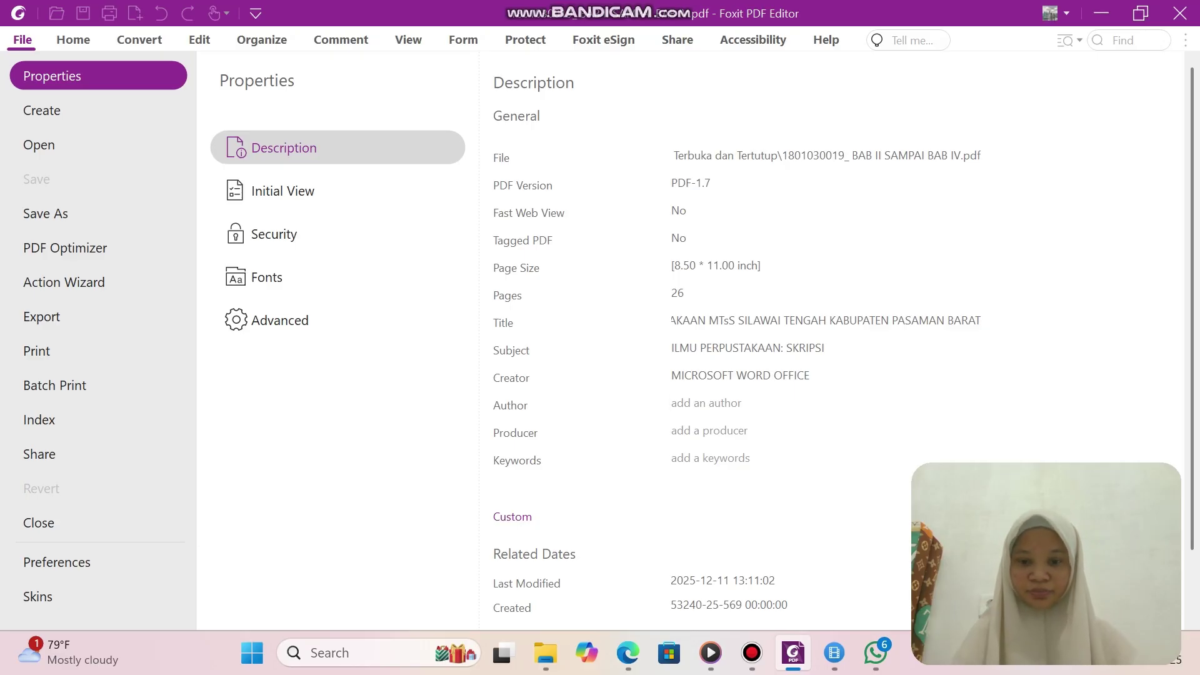
click(545, 653)
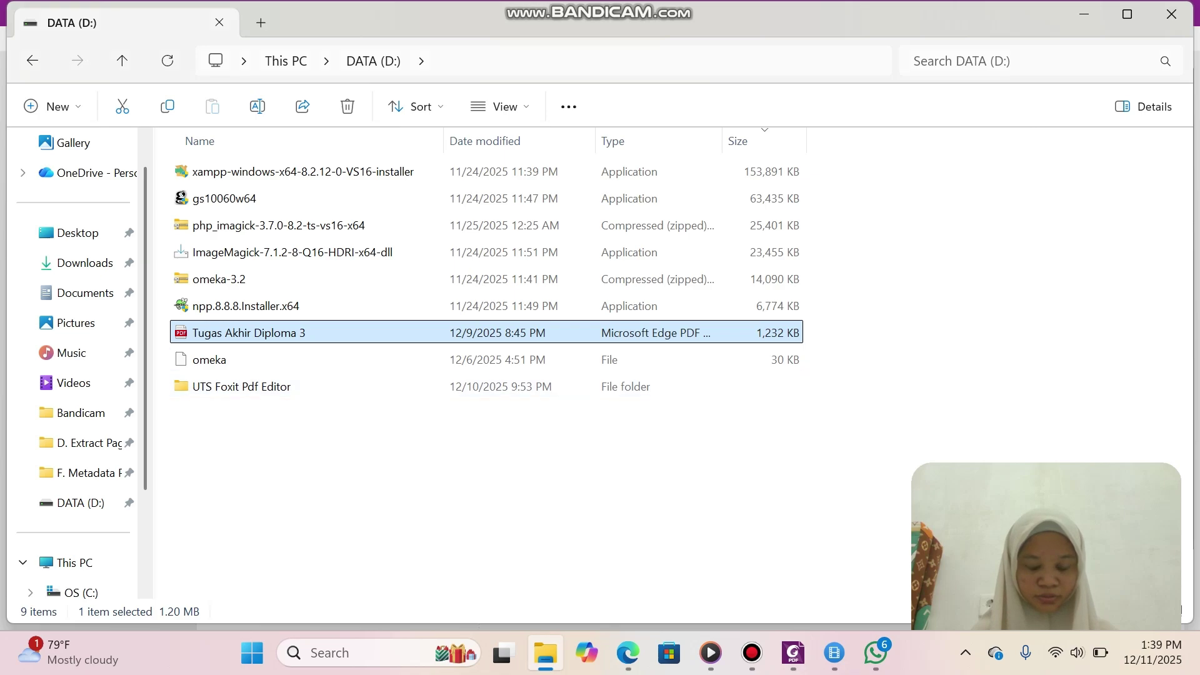
Paste the author's name from the thesis cover into Author and enter FOXIT PDF as Producer.
key(Return)
scroll(314, 359, down, 1)
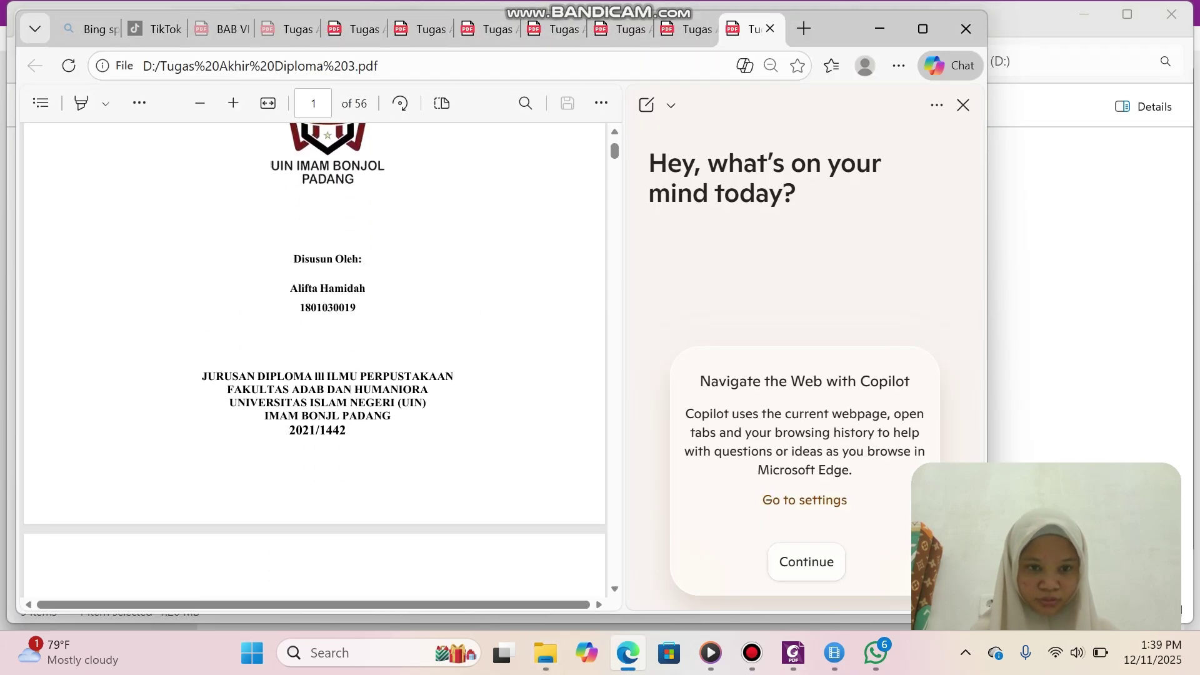
drag(290, 288, 366, 288)
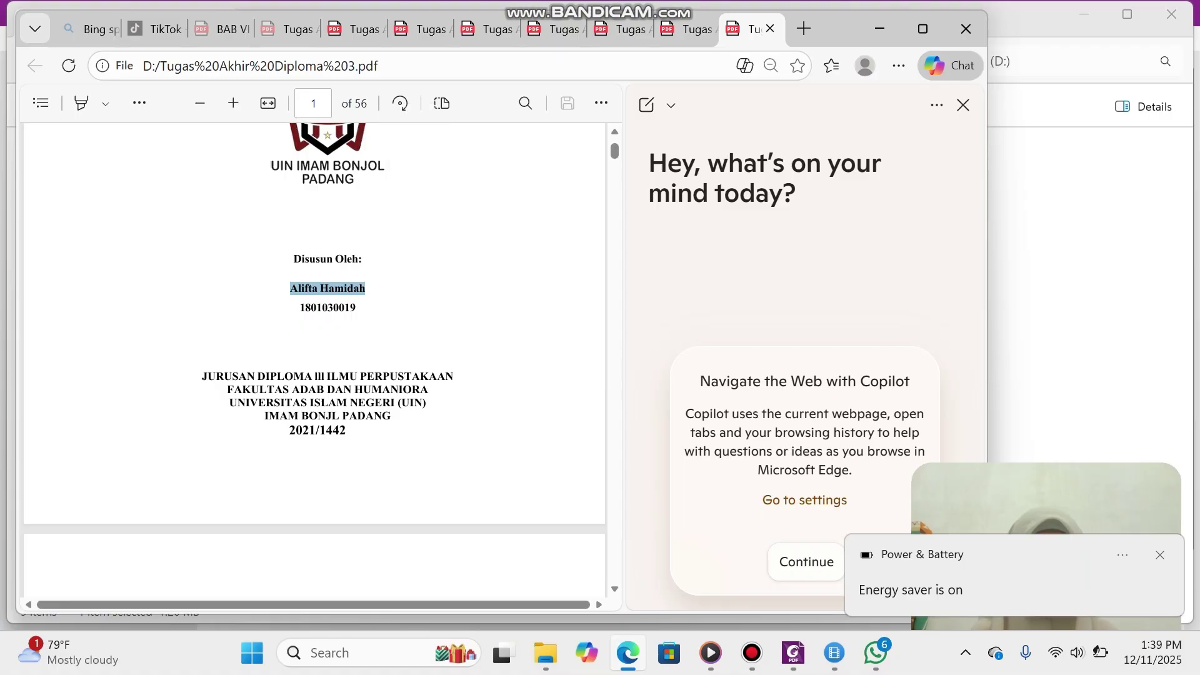
click(793, 653)
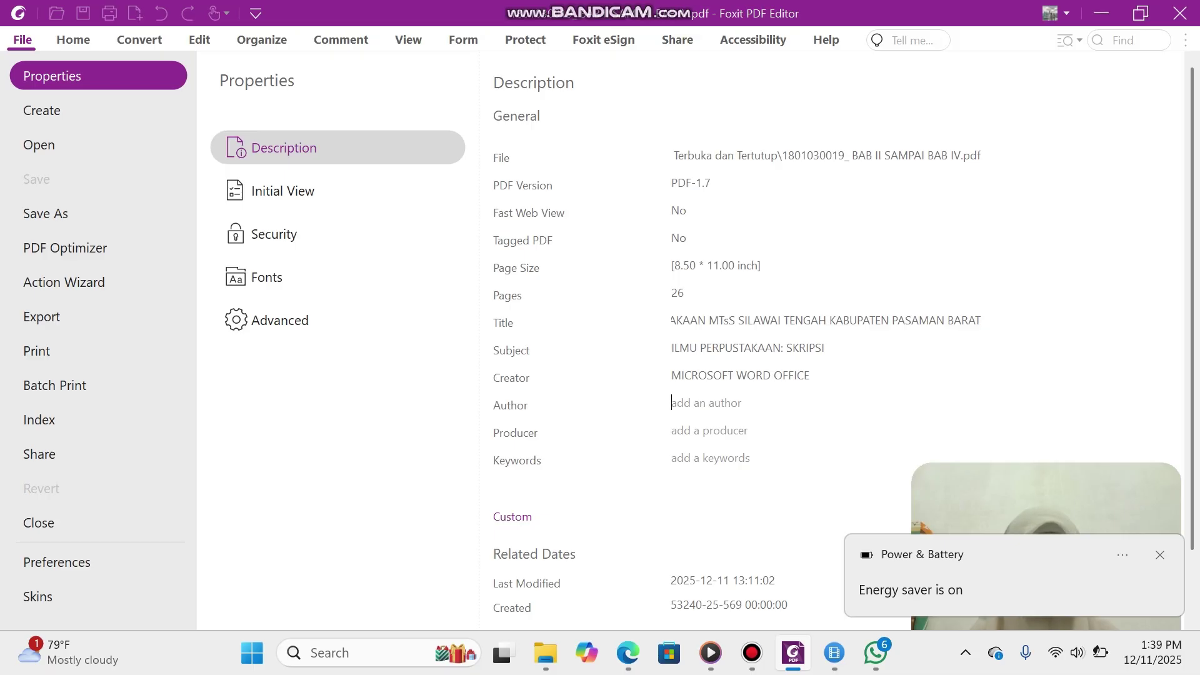
key(ctrl+v)
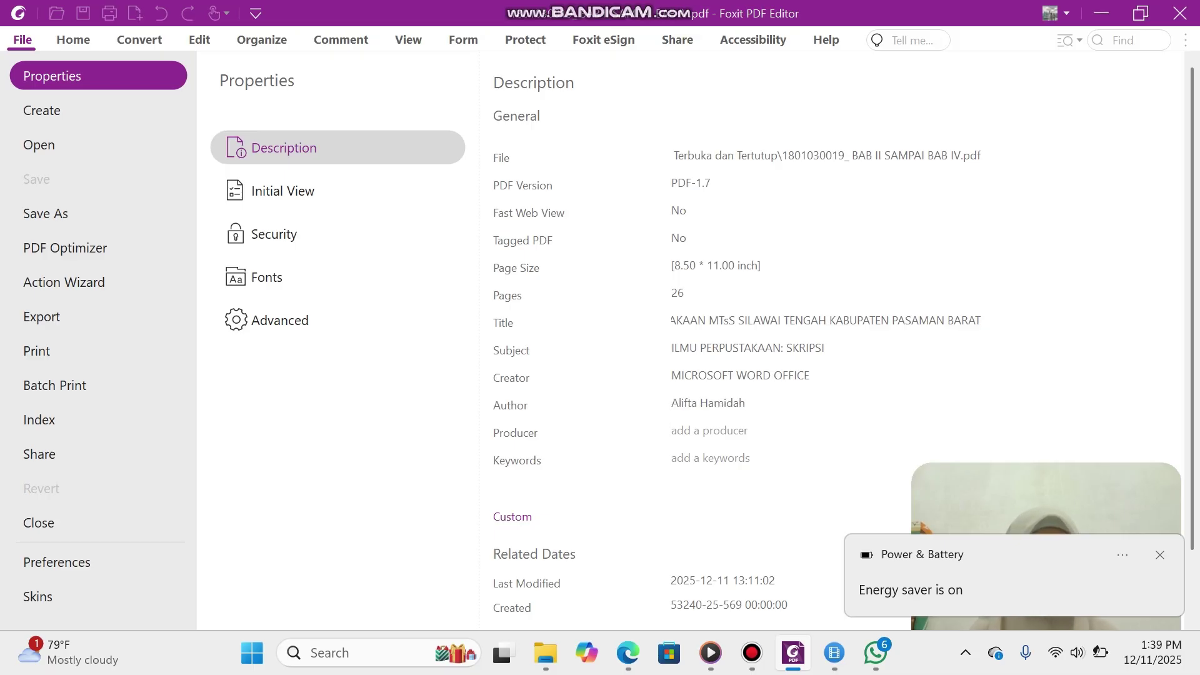
text(FOXIT PDF)
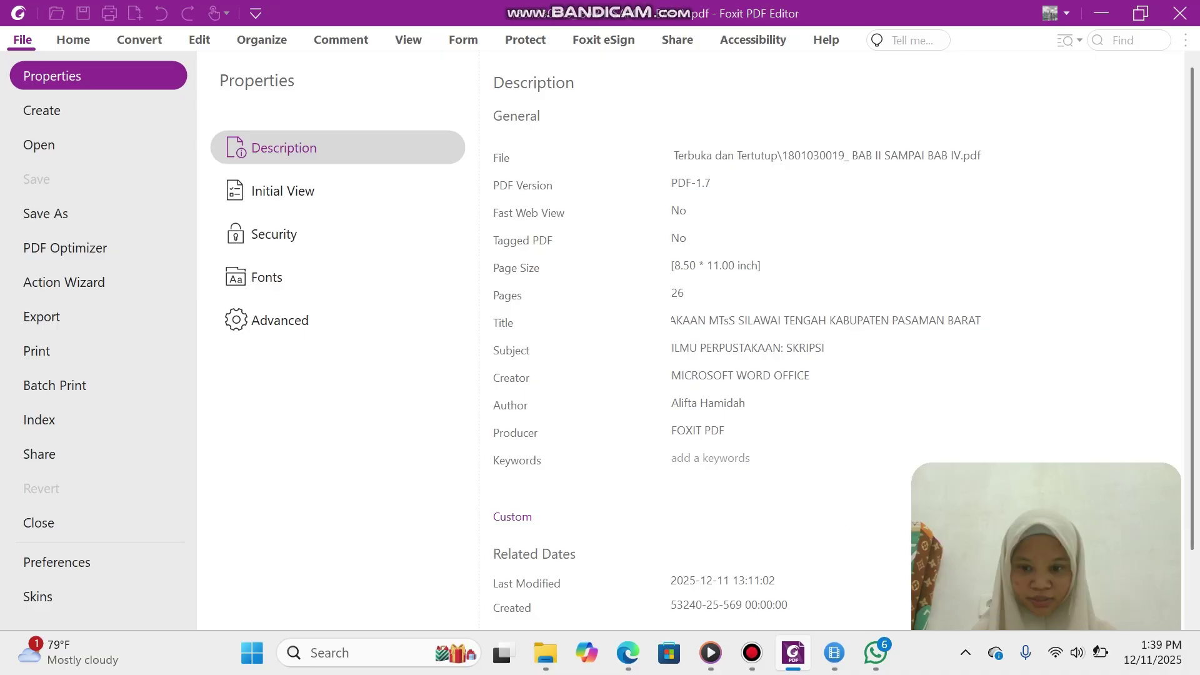
click(546, 653)
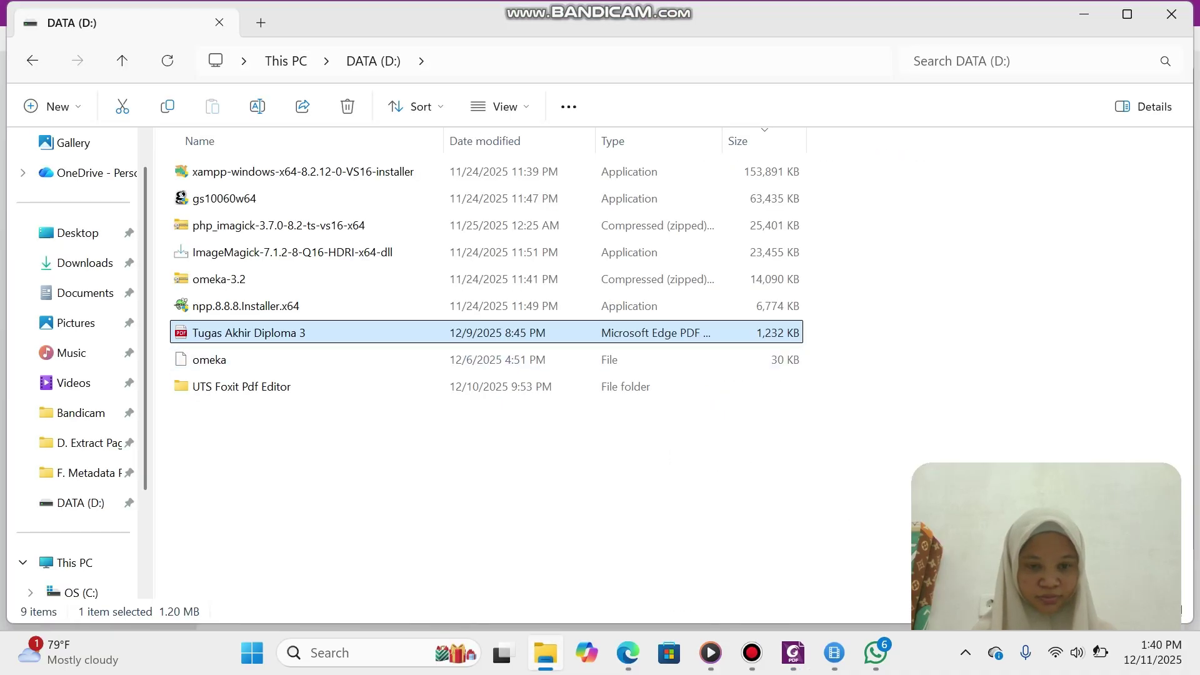
Copy the Kata kunci words pengembangan, koleksi, perpustakaan from the abstract into Keywords.
key(Return)
scroll(312, 362, down, 20)
scroll(313, 363, down, 10)
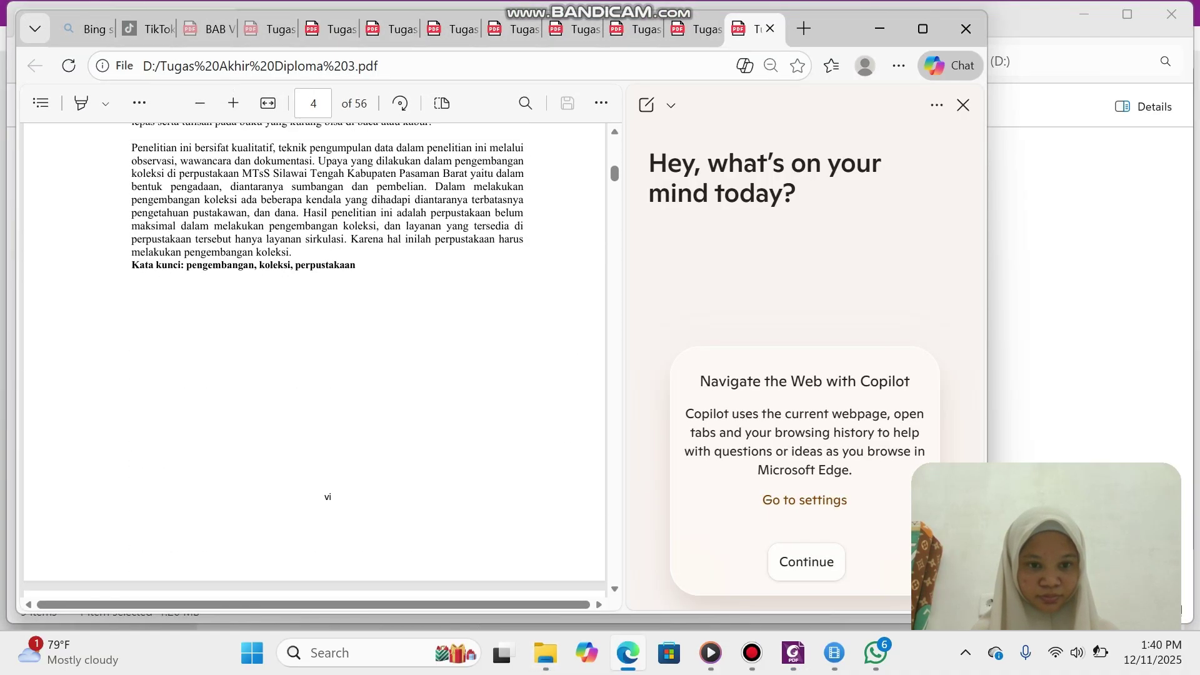
double_click(219, 246)
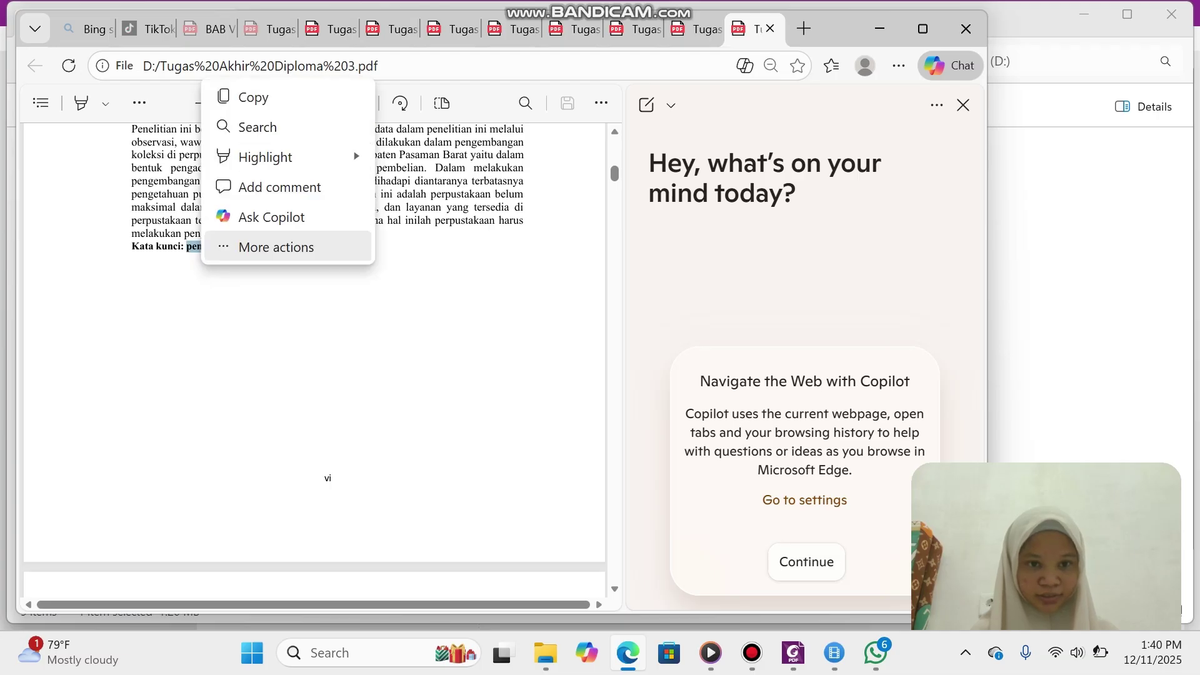
double_click(220, 246)
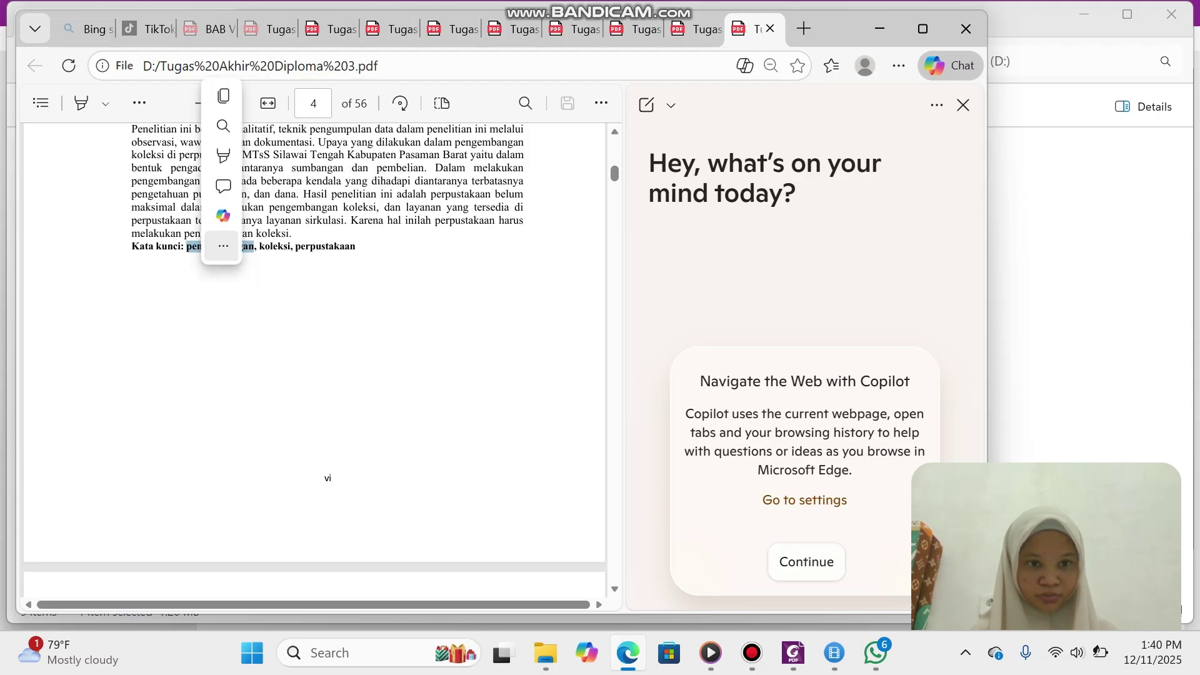
click(219, 248)
drag(186, 247, 355, 246)
key(ctrl+c)
click(195, 248)
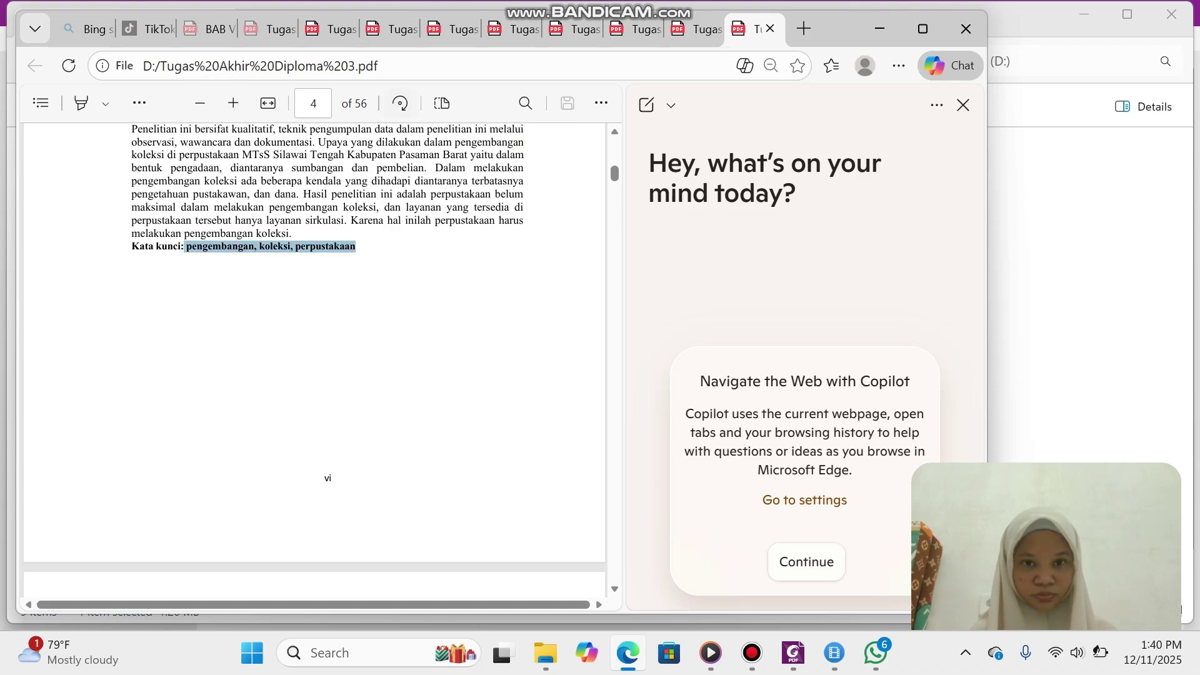
click(792, 652)
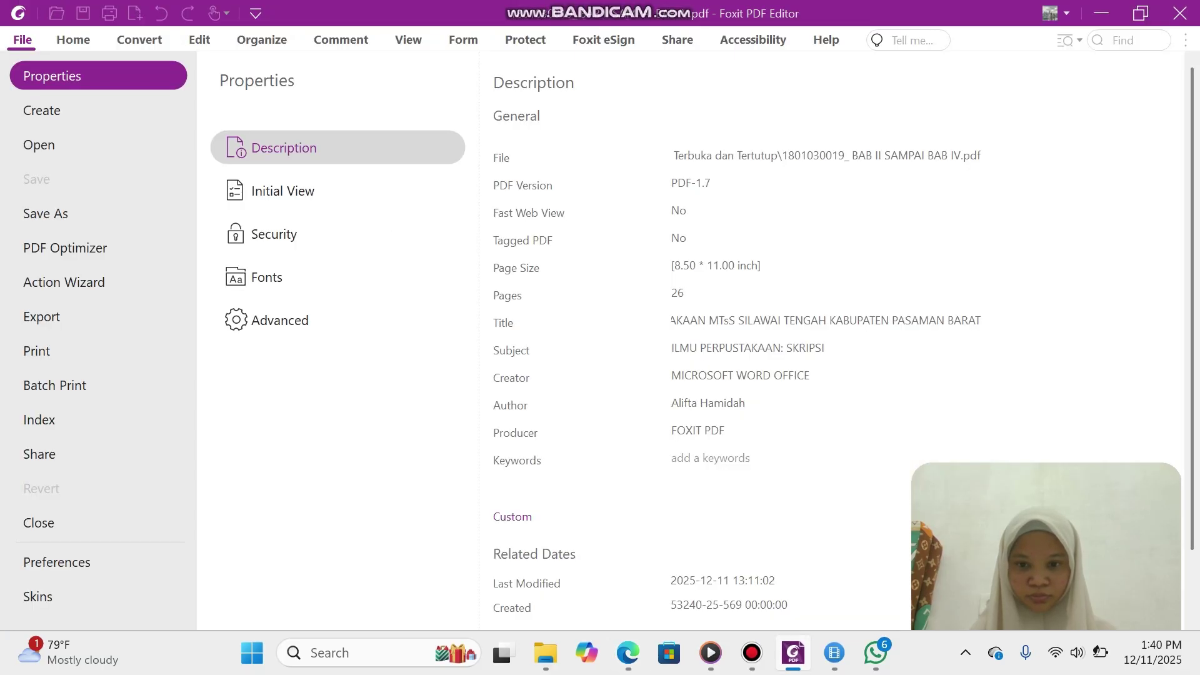
click(710, 459)
key(ctrl+v)
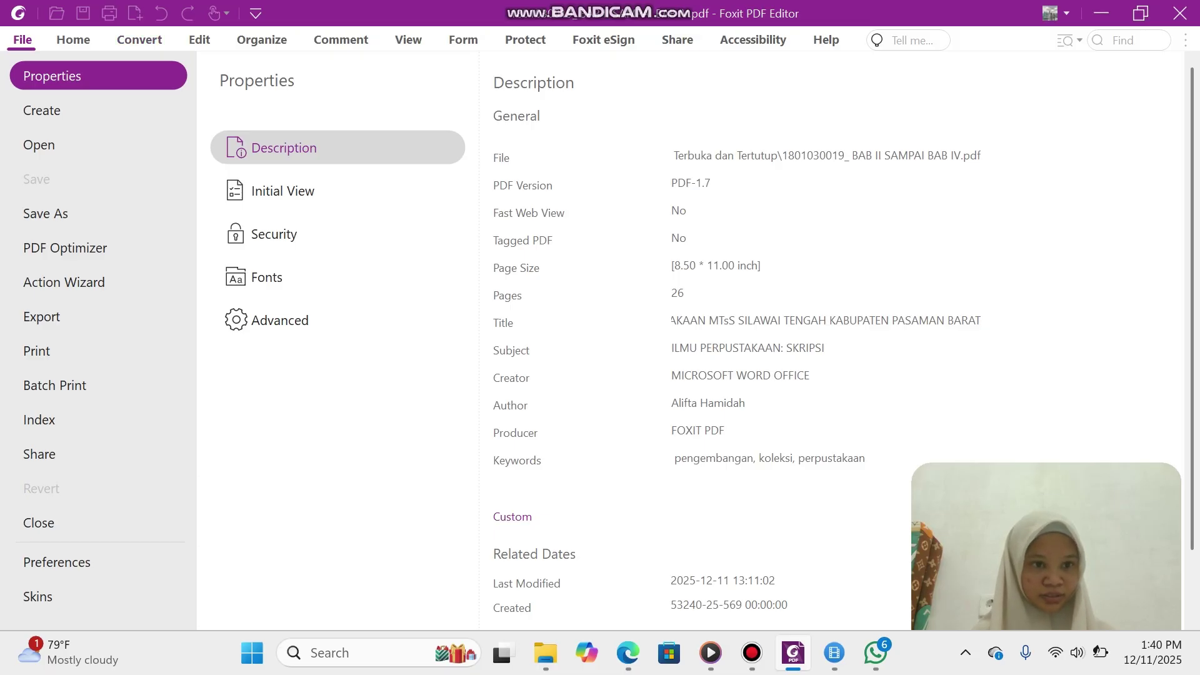
key(Escape)
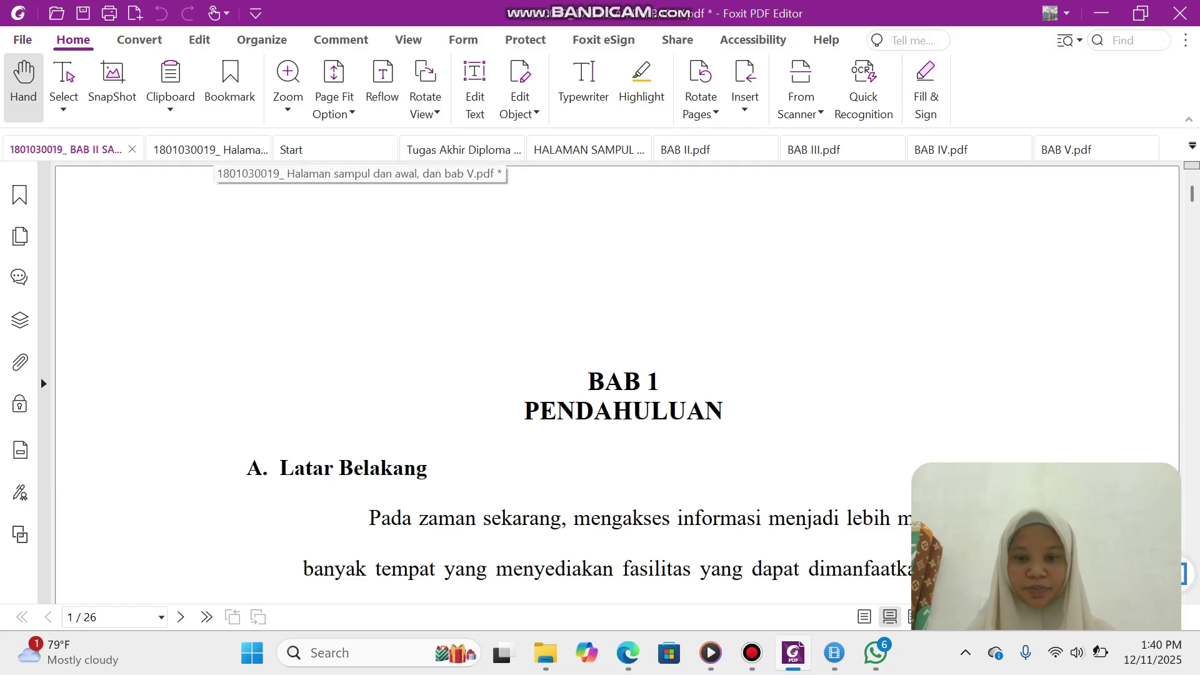
Switch from Foxit to the Folder hasil Ujian window in File Explorer.
click(752, 652)
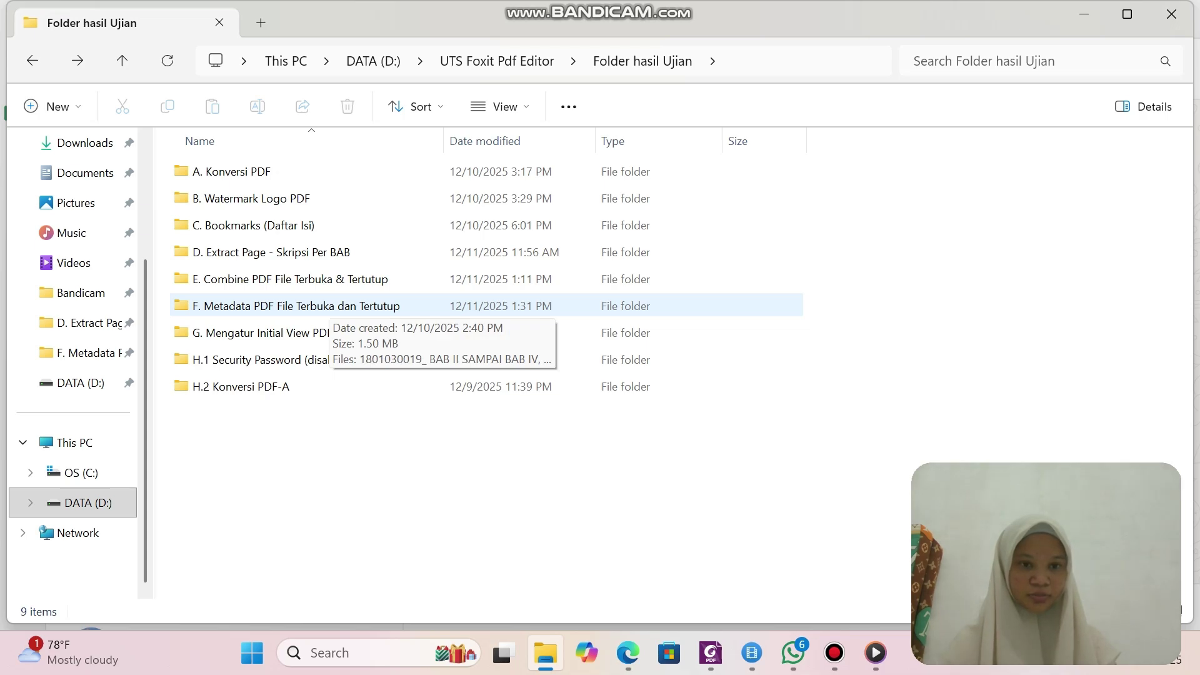
Copy both merged thesis PDFs from the F. Metadata PDF File Terbuka dan Tertutup folder.
double_click(322, 306)
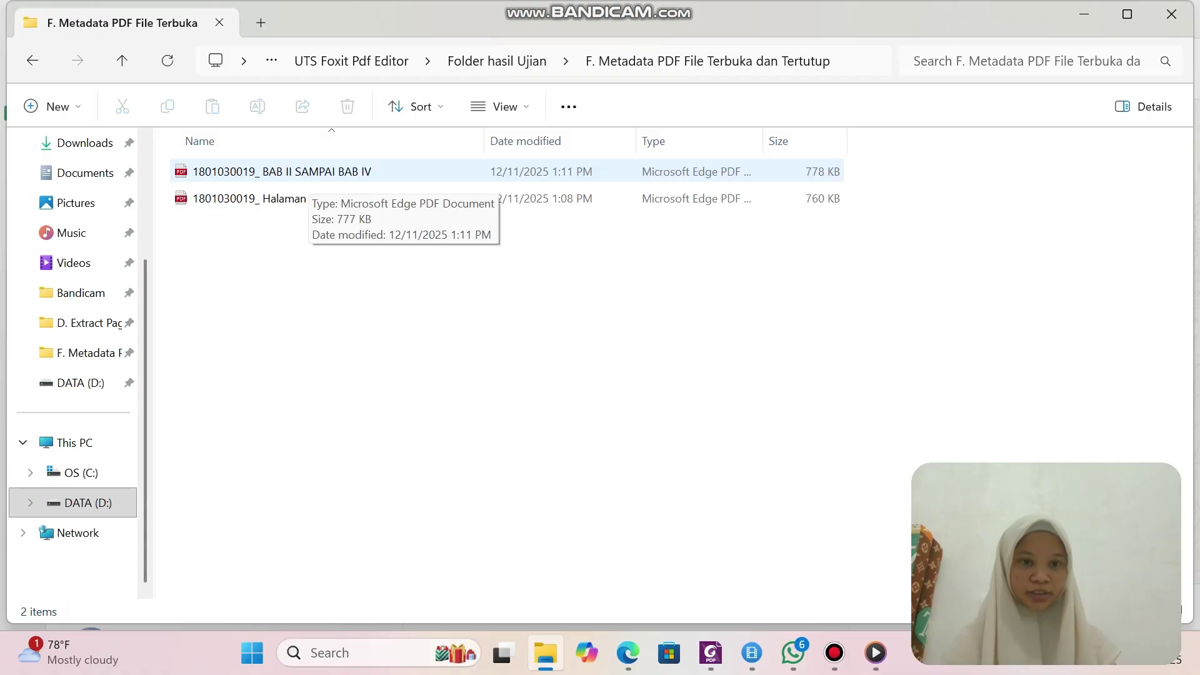
click(310, 172)
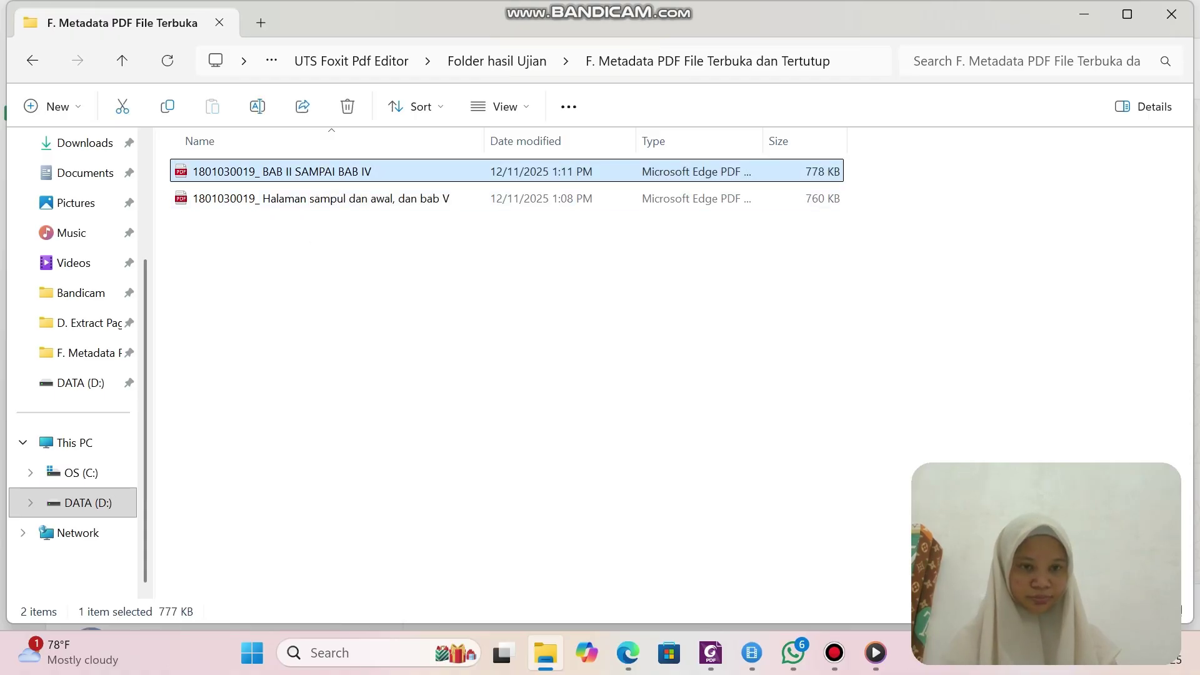
click(350, 250)
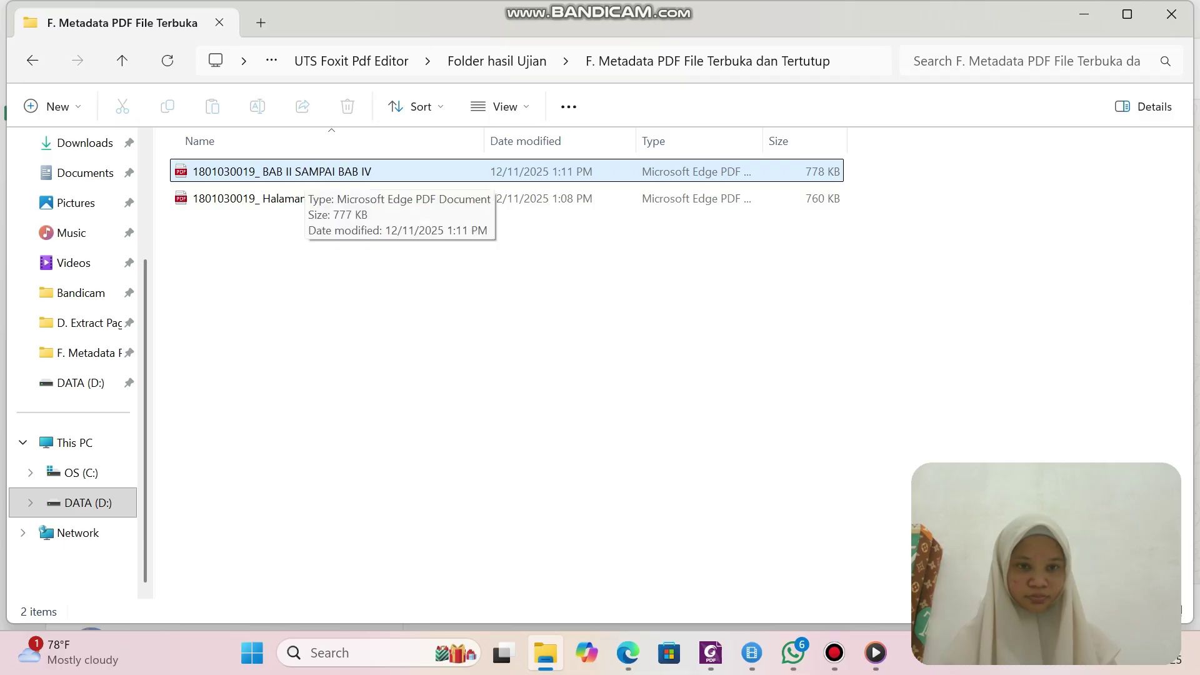
click(306, 173)
ctrl+click(308, 199)
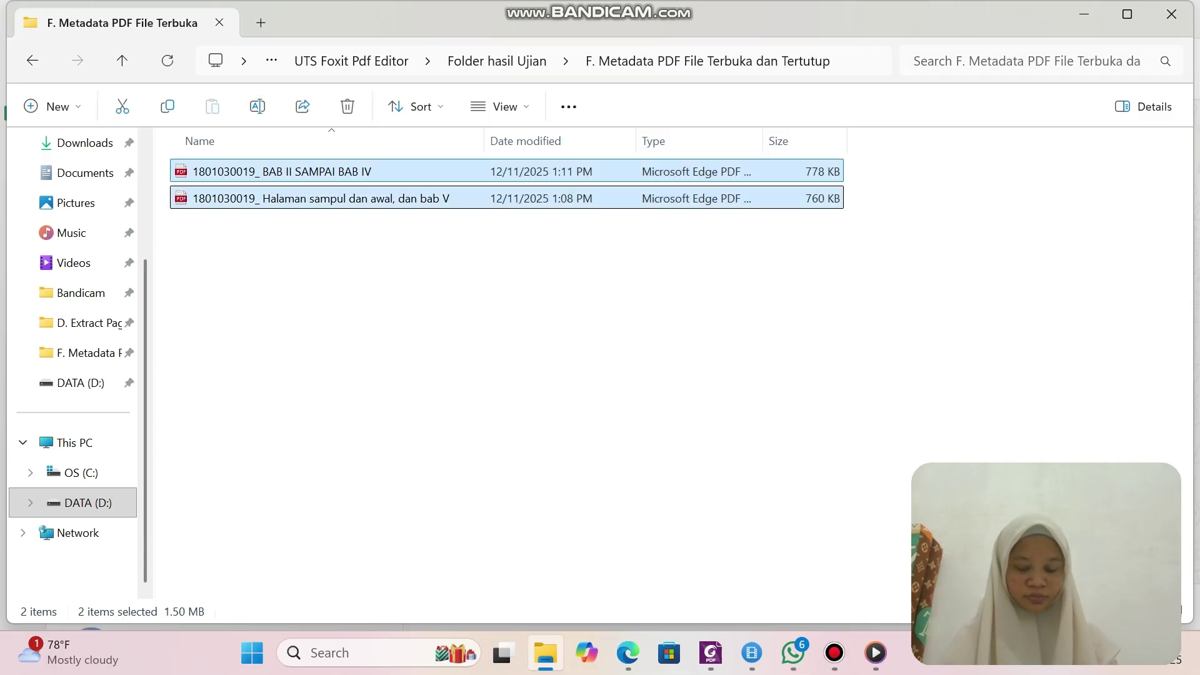
right_click(493, 198)
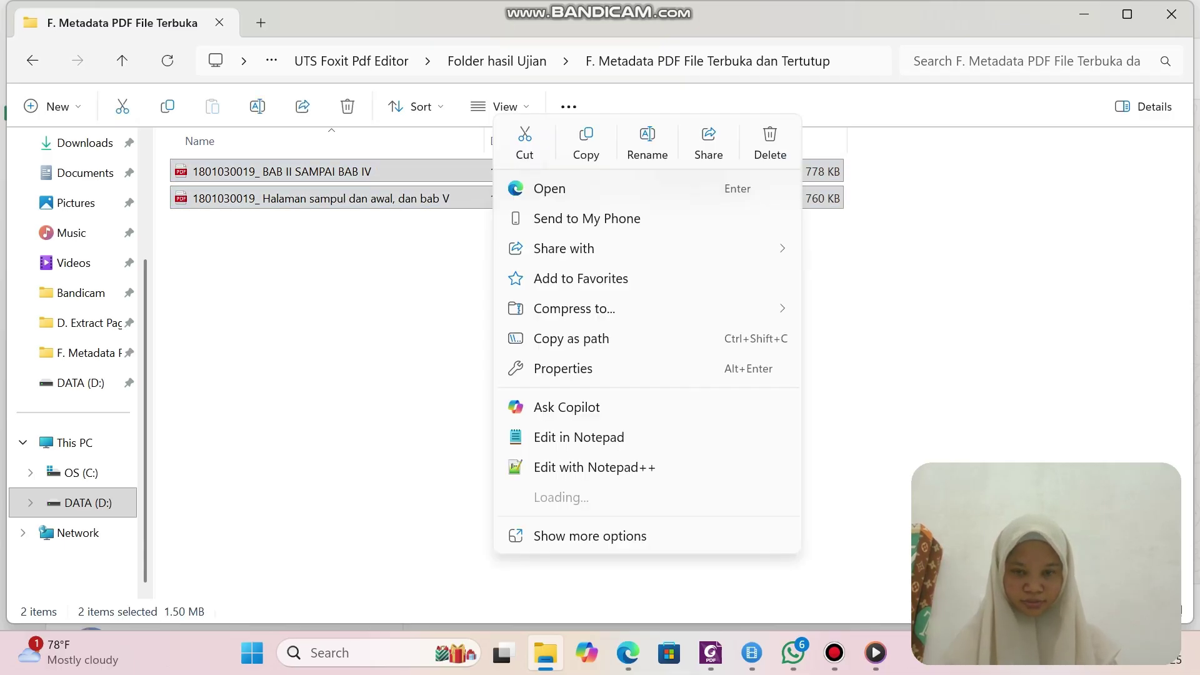
key(Escape)
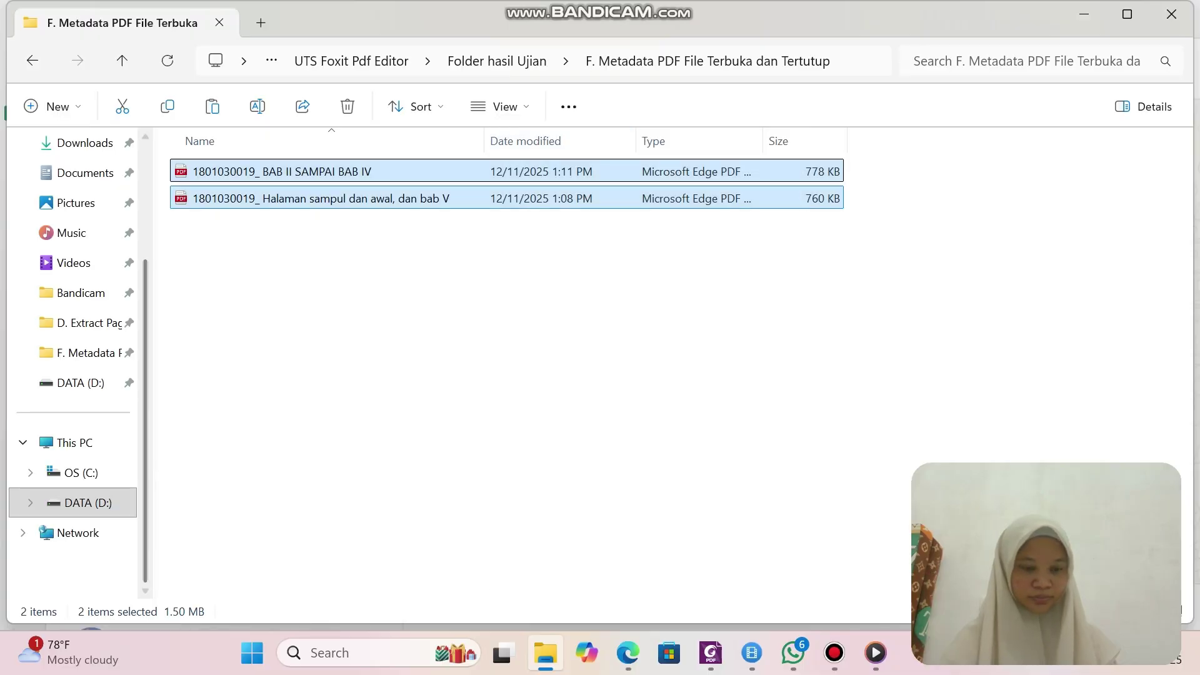
click(33, 60)
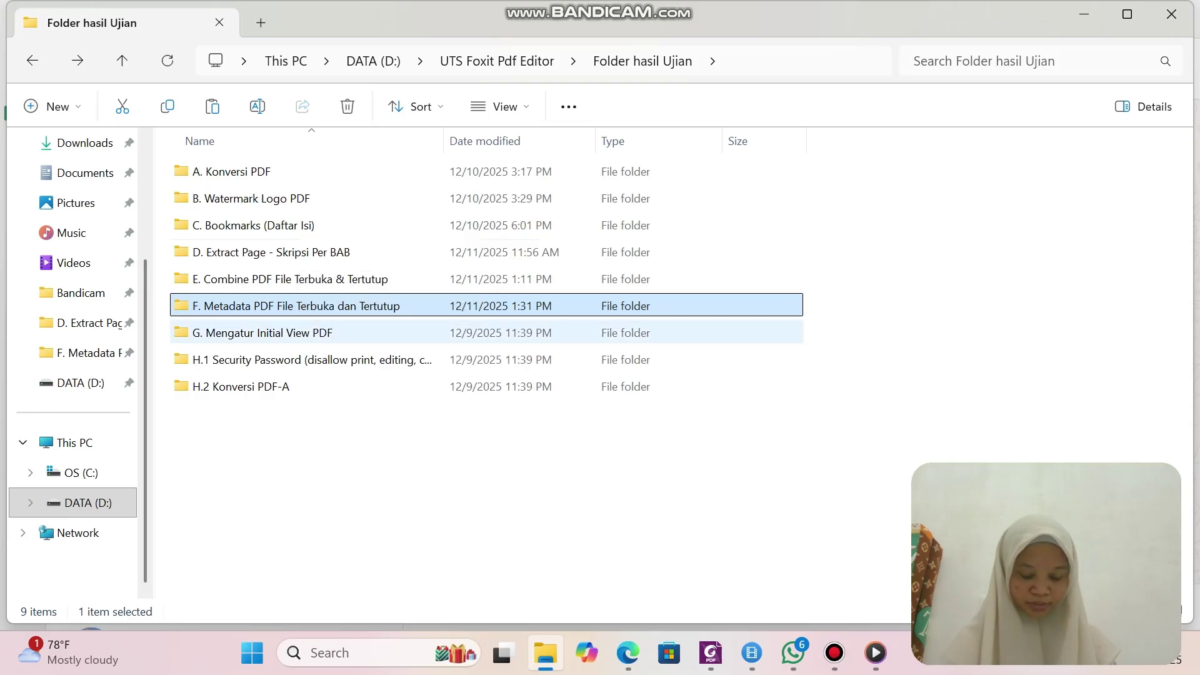
Paste the two PDFs into the empty G. Mengatur Initial View PDF folder.
click(293, 333)
double_click(294, 333)
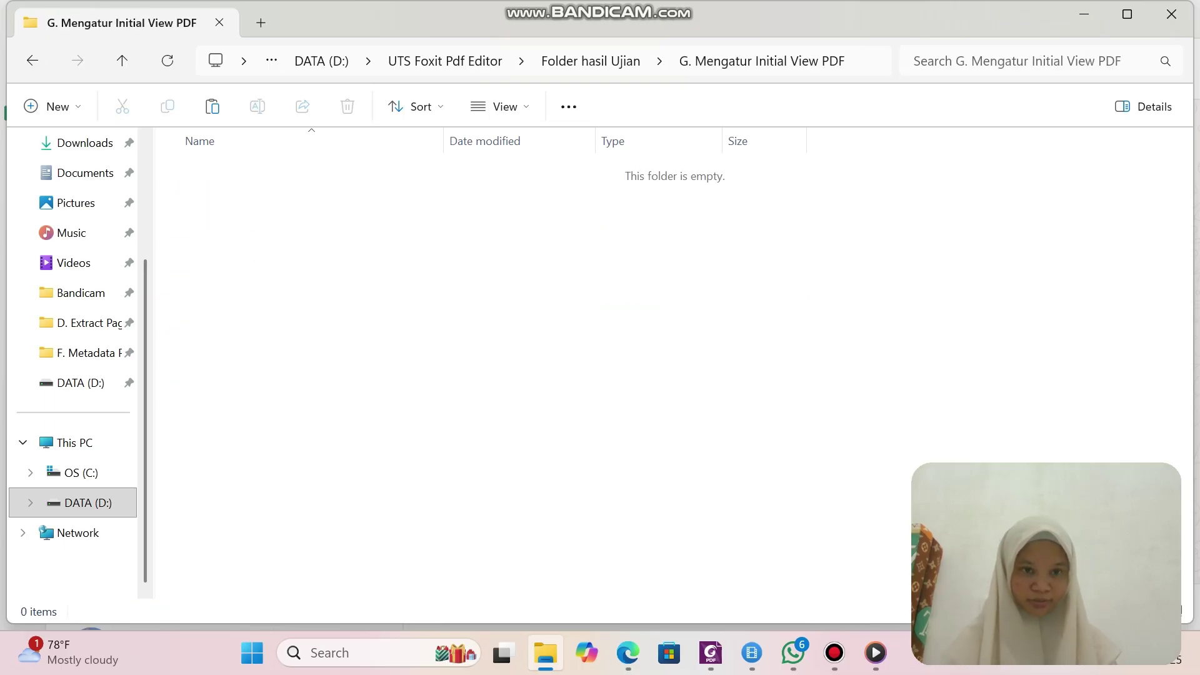
right_click(239, 191)
click(270, 209)
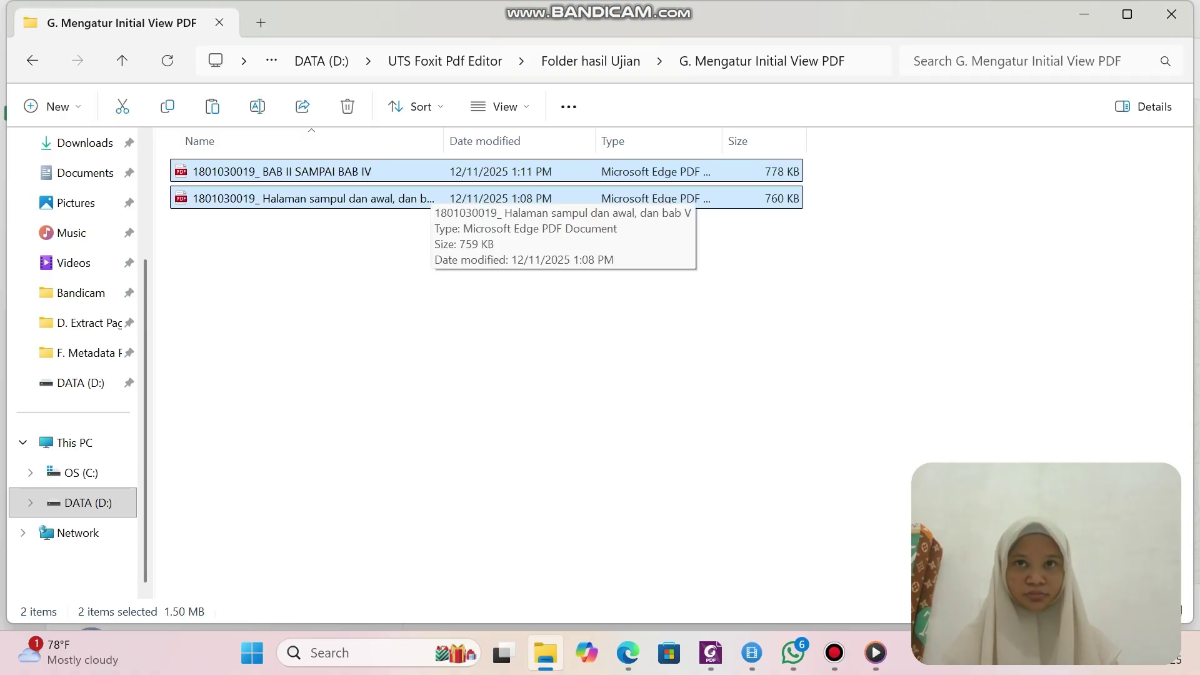
click(439, 294)
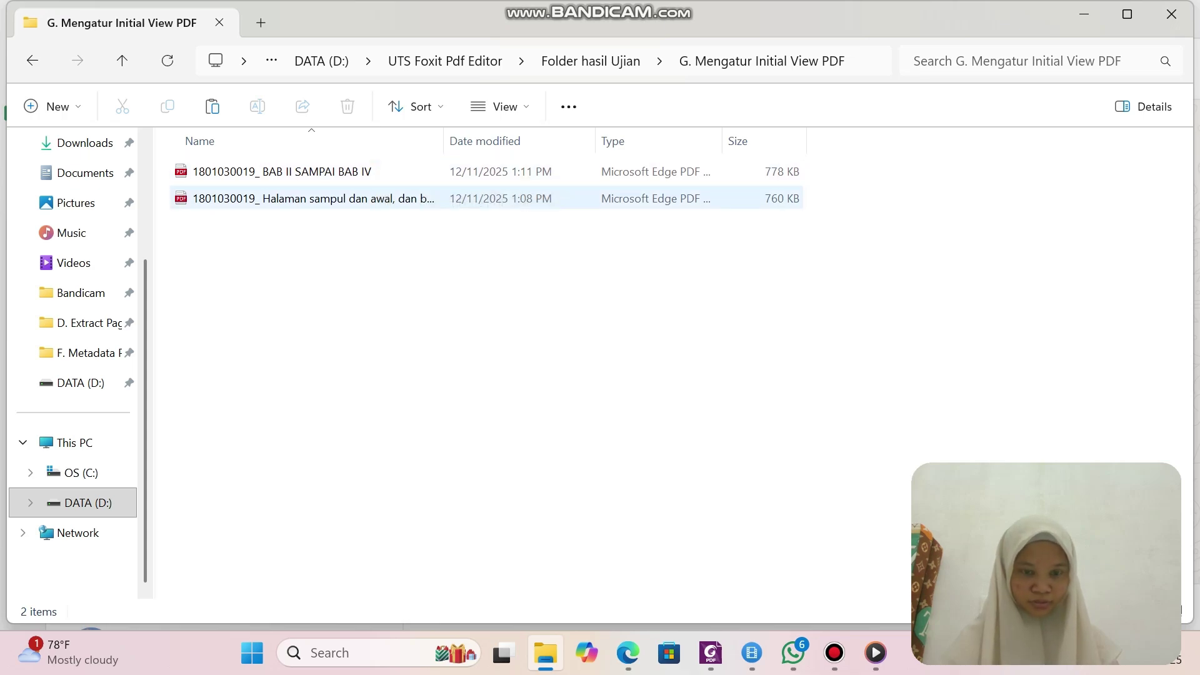
Open the Halaman sampul PDF with Foxit PDF Editor 12.0.
click(344, 172)
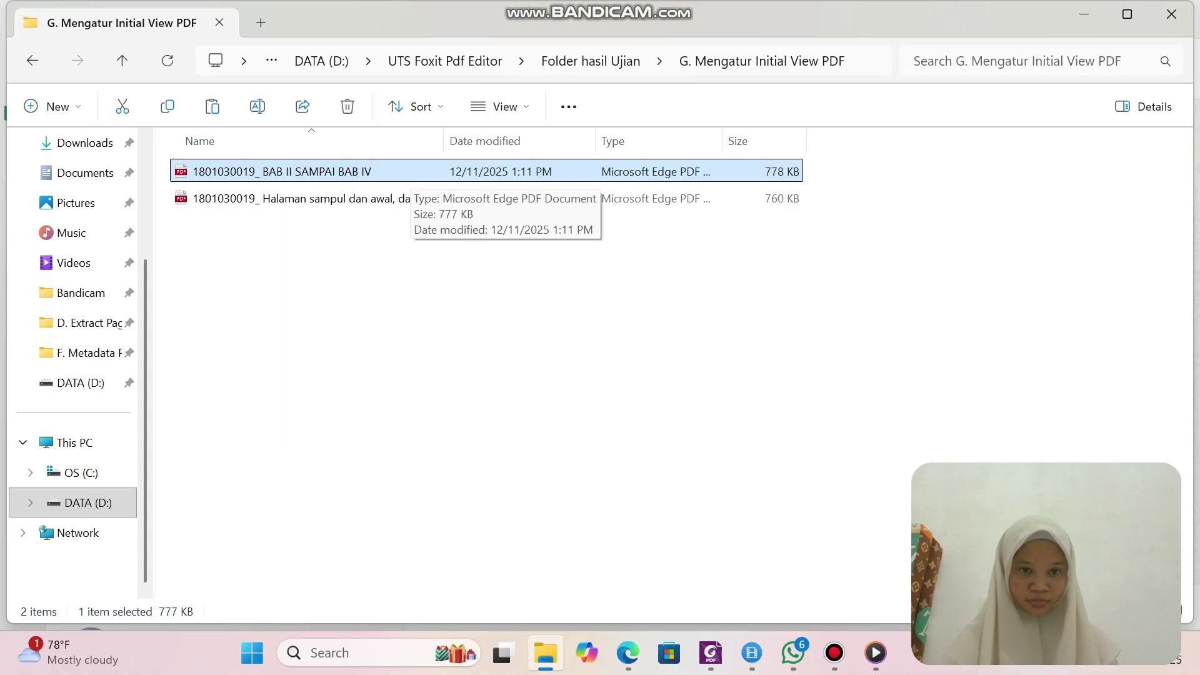
right_click(394, 199)
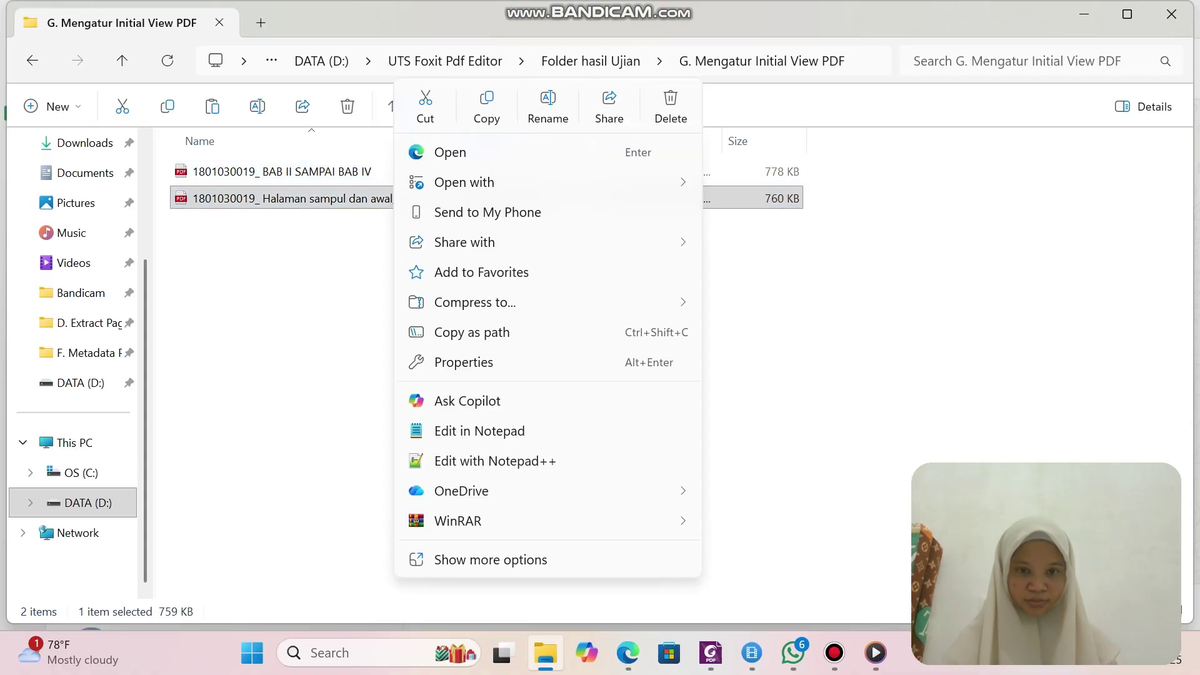
mouse_move(475, 182)
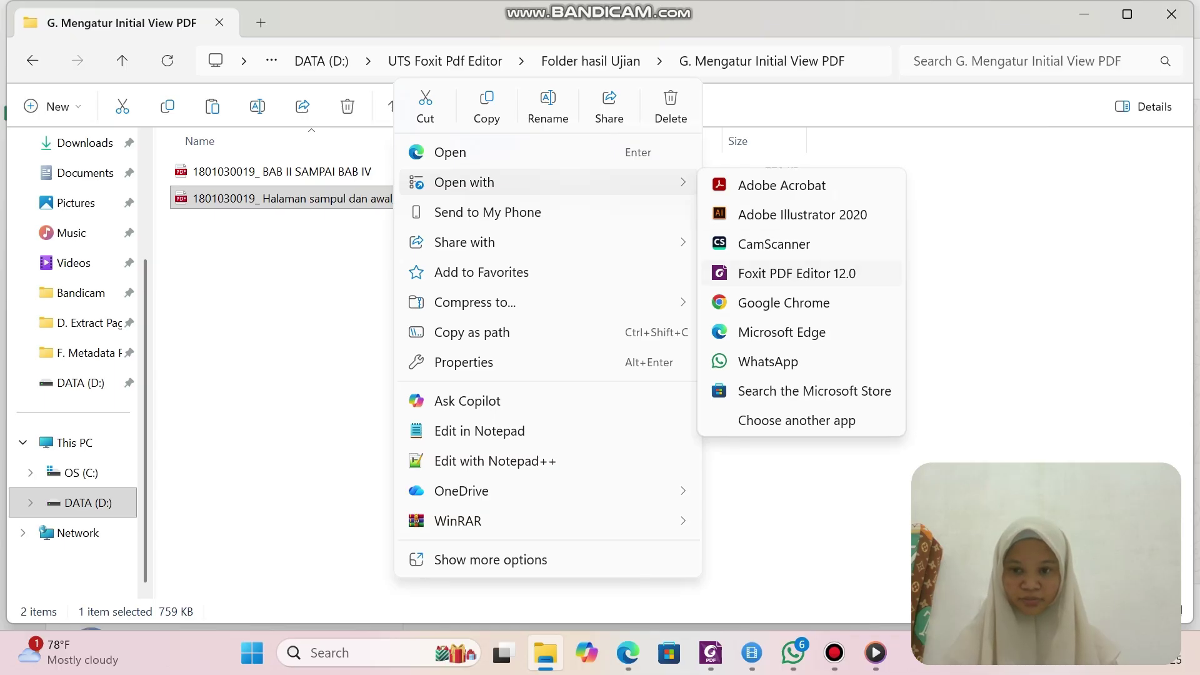
click(797, 273)
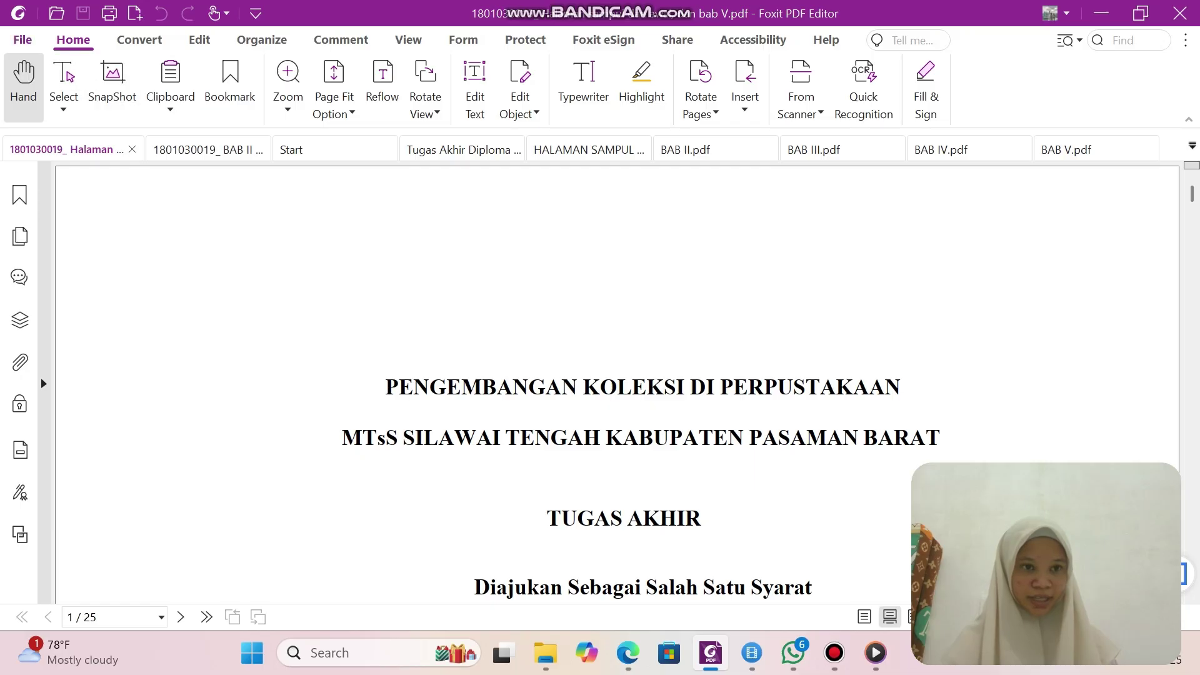
Set the initial view to Bookmarks Panel and Page with the document title displayed, and save.
click(22, 39)
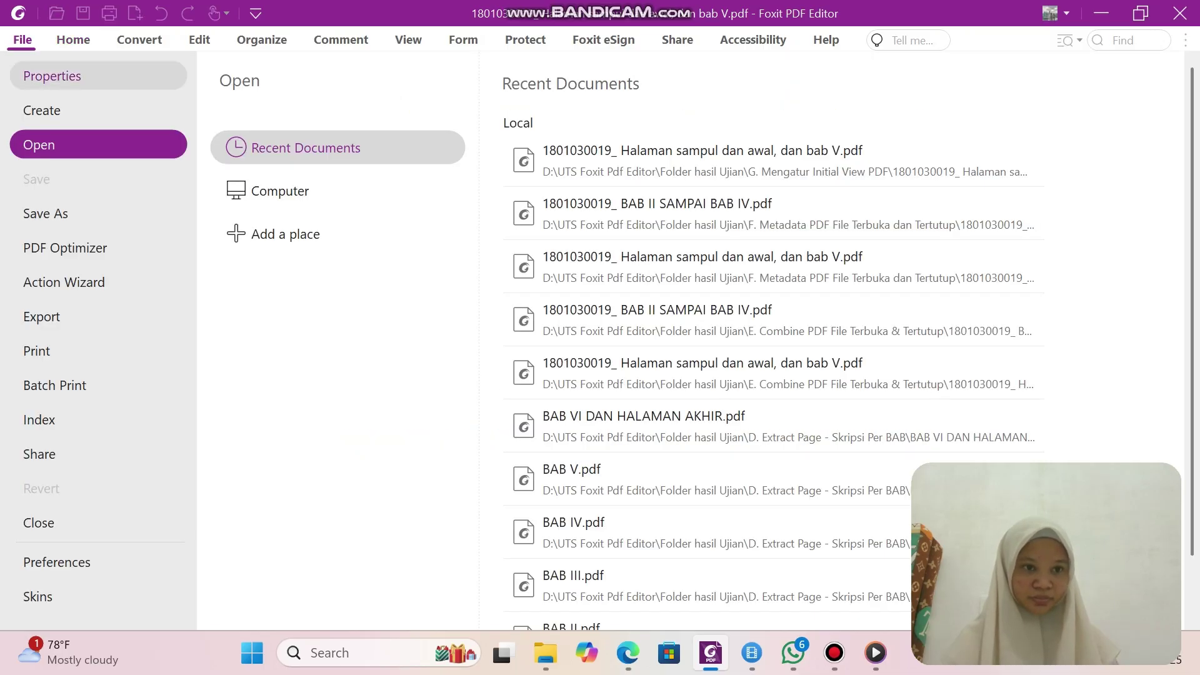
click(280, 190)
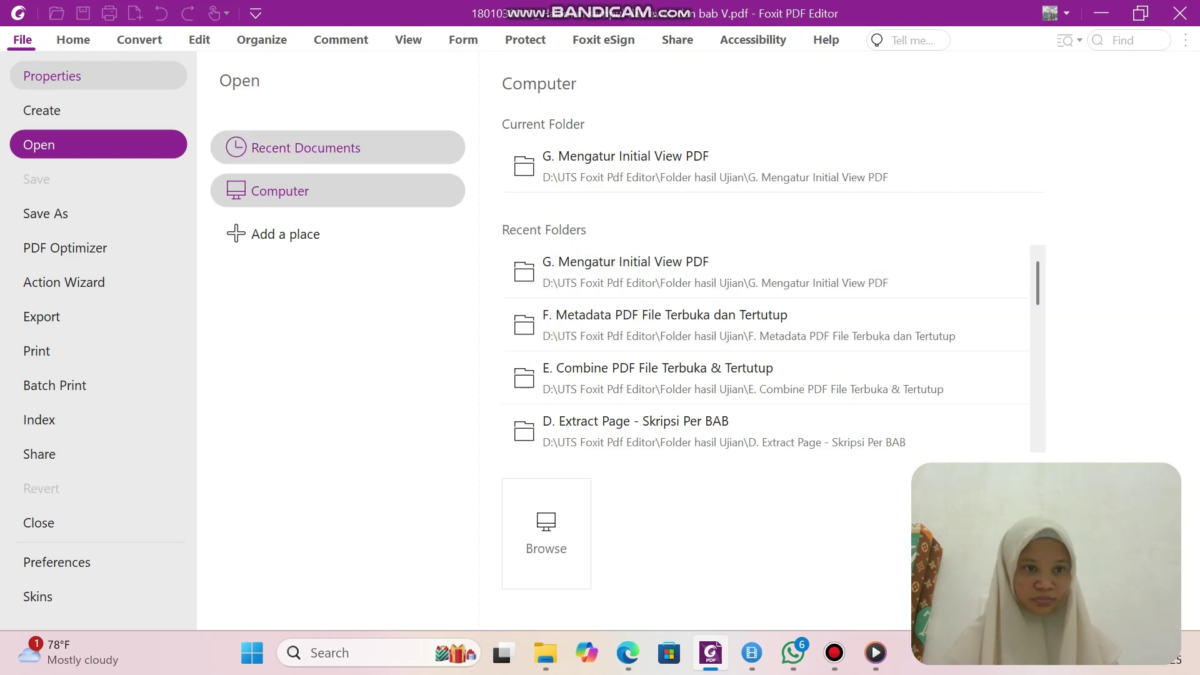
click(99, 110)
click(98, 75)
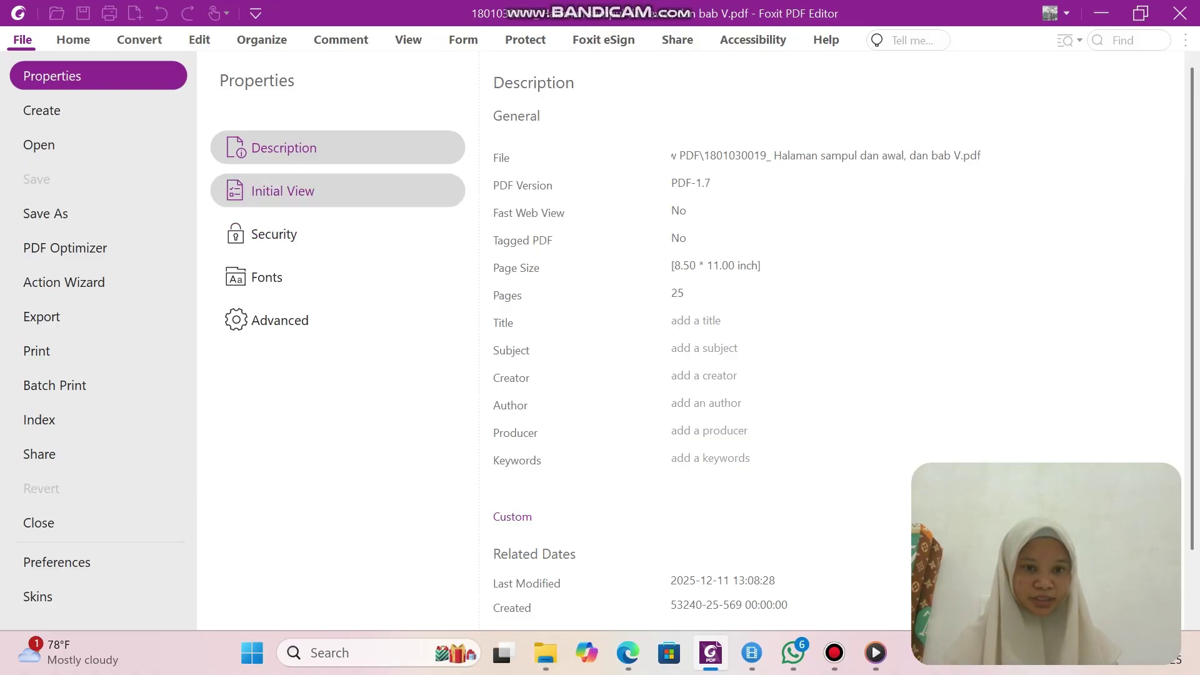
click(283, 190)
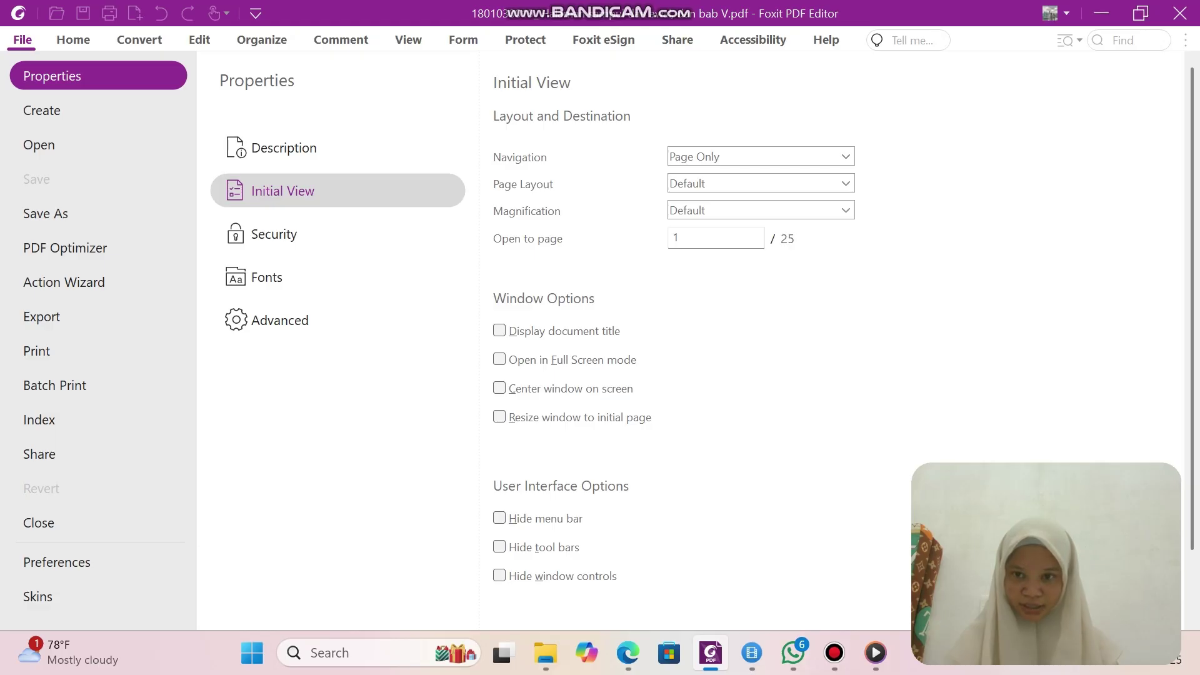
key(alt+Down)
key(Down)
key(Return)
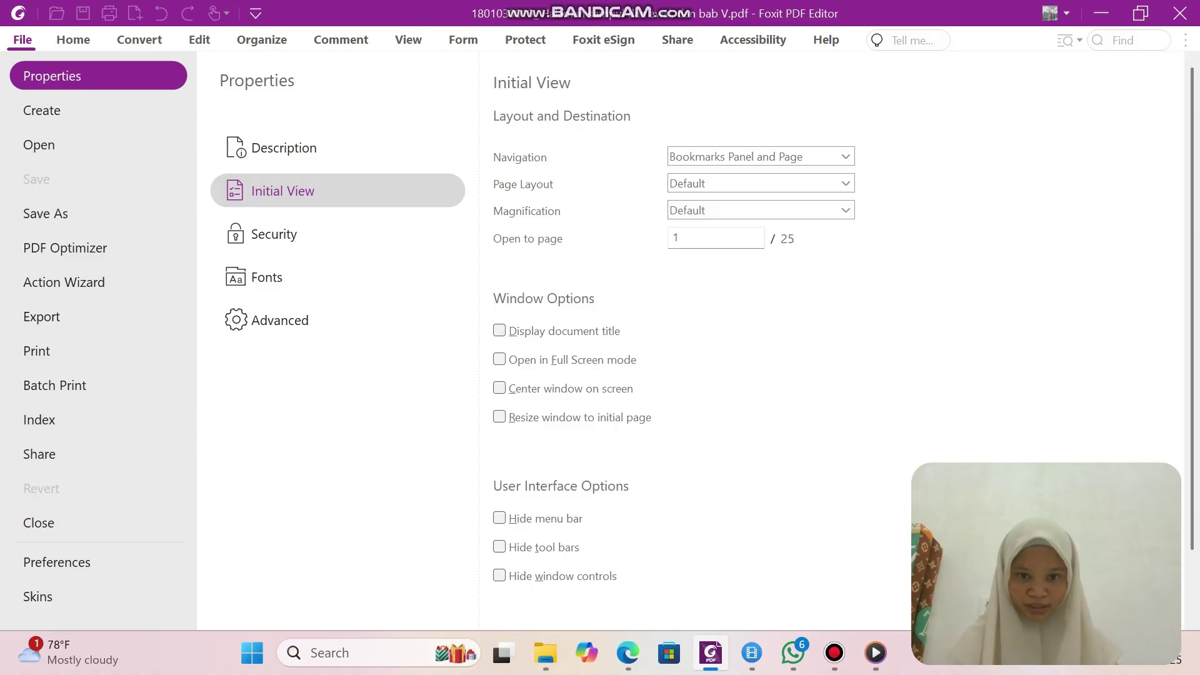
key(alt+d)
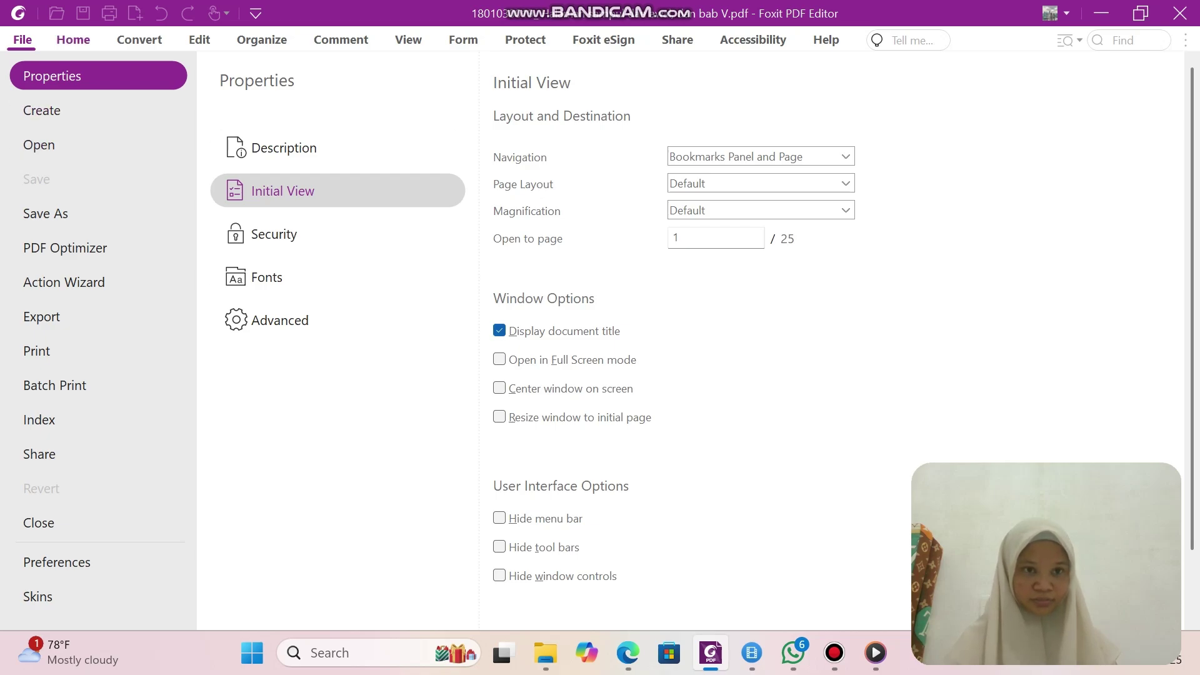
key(Escape)
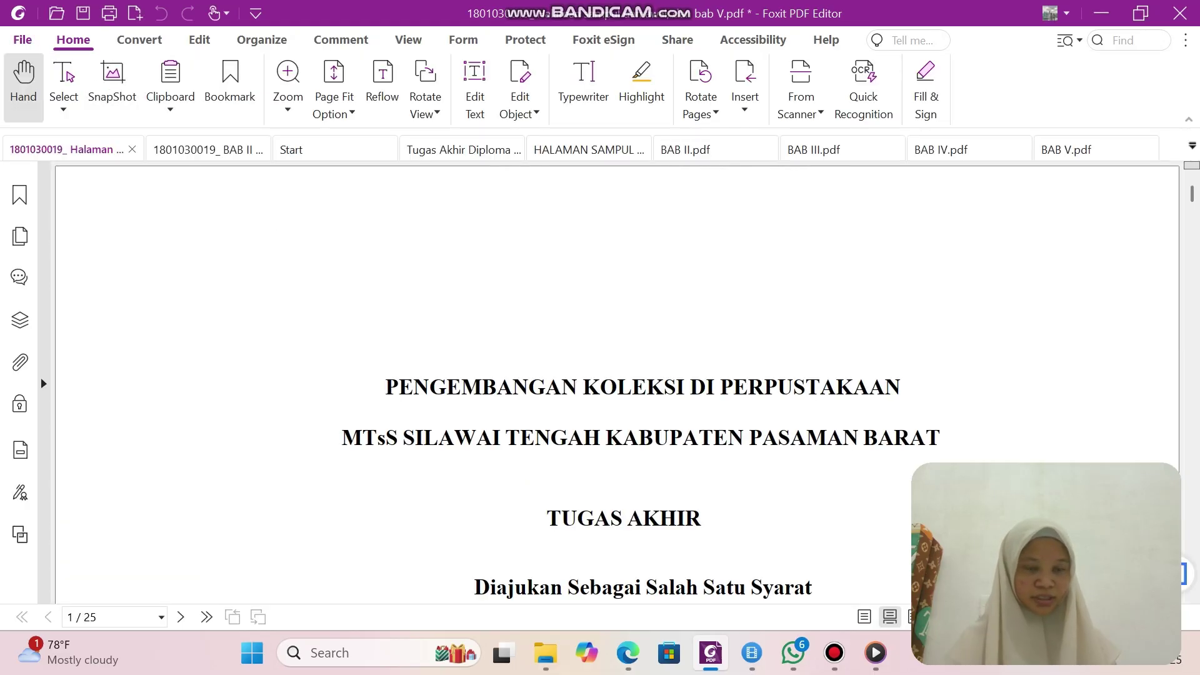
click(23, 40)
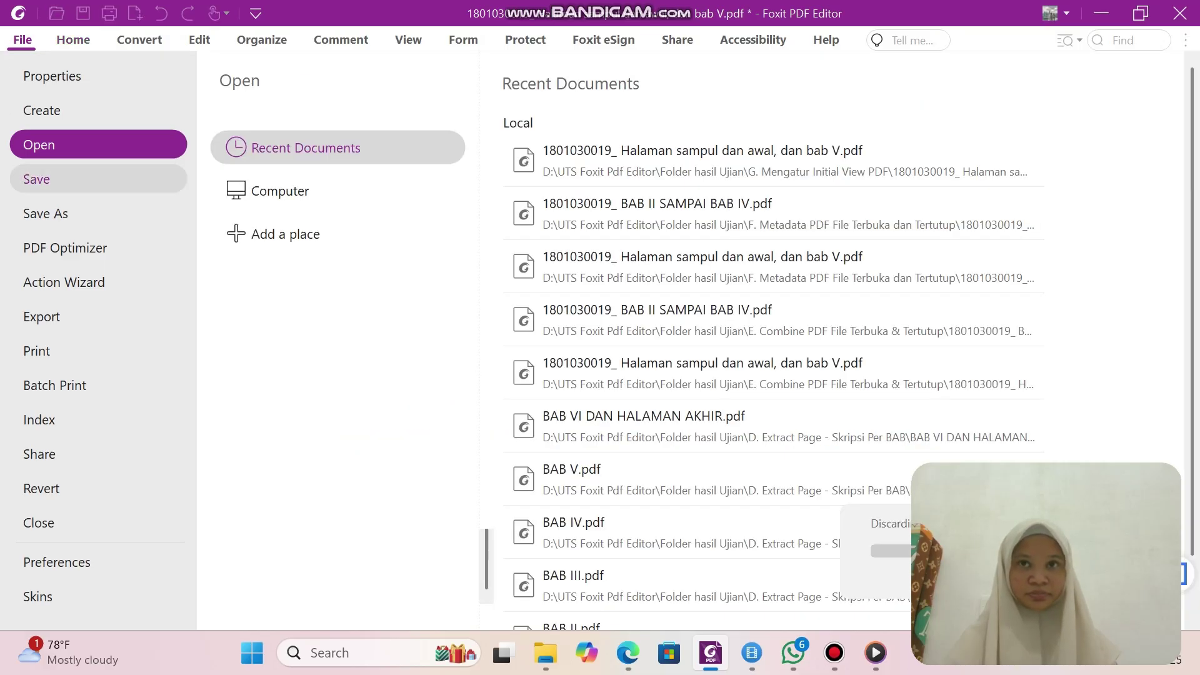
click(36, 179)
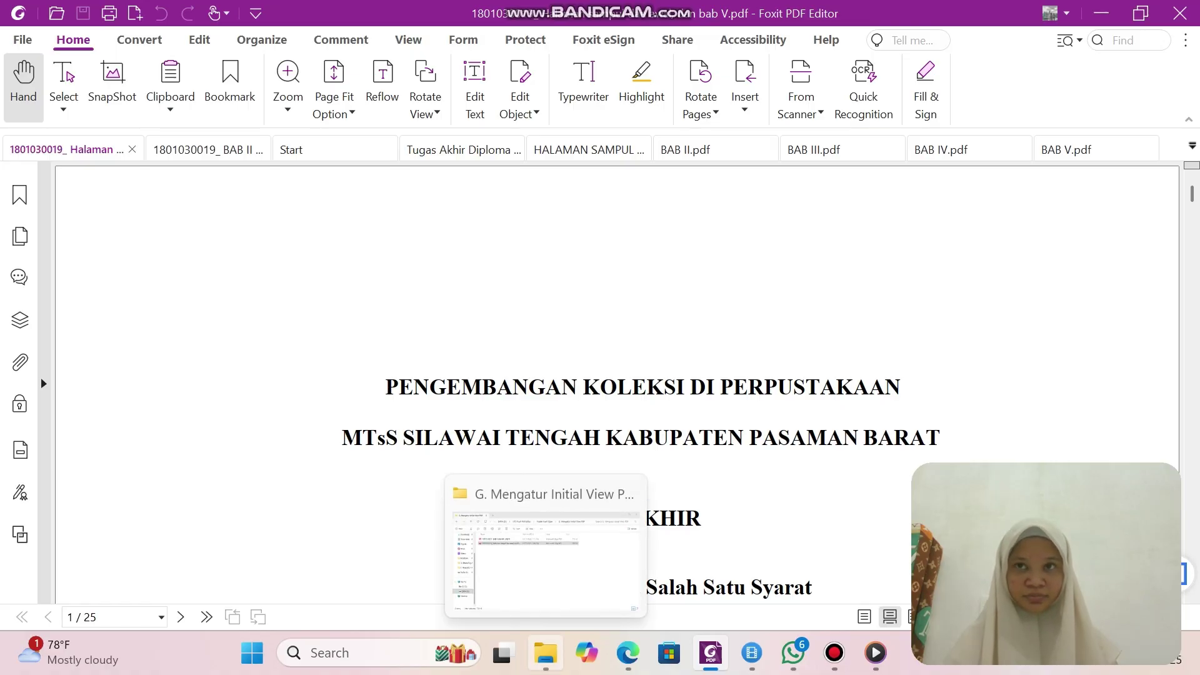
Open the cover-pages PDF in Adobe Acrobat, dismiss the page error, and confirm the bookmarks panel appears.
click(545, 652)
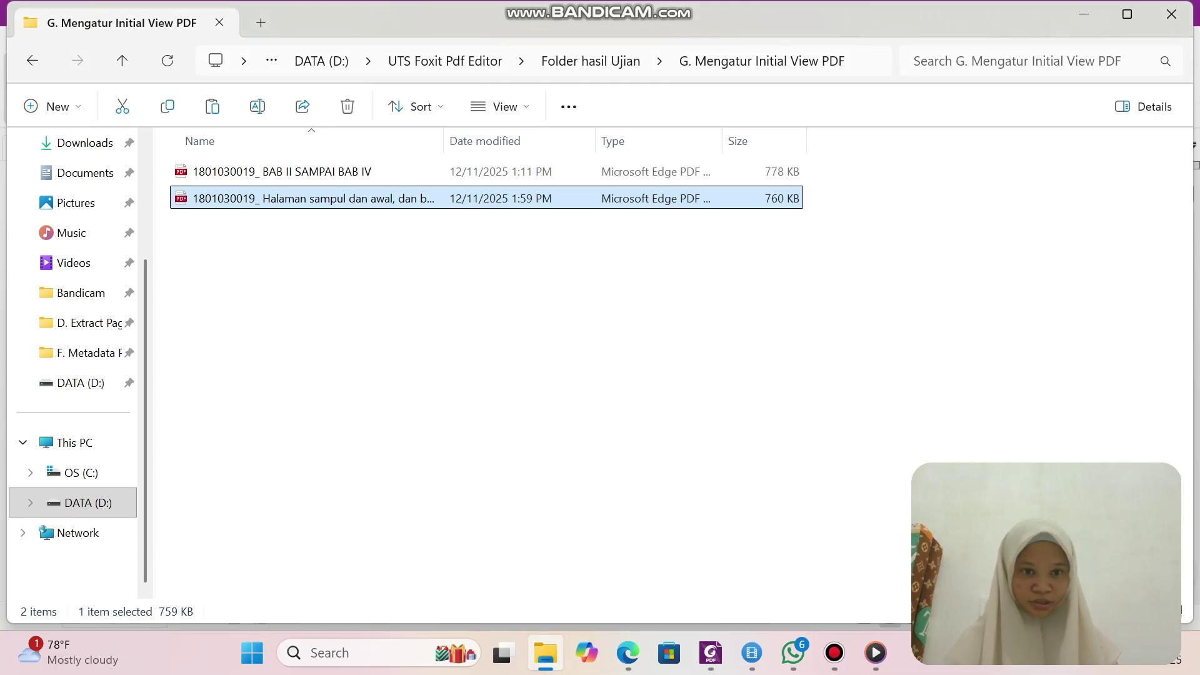
right_click(438, 198)
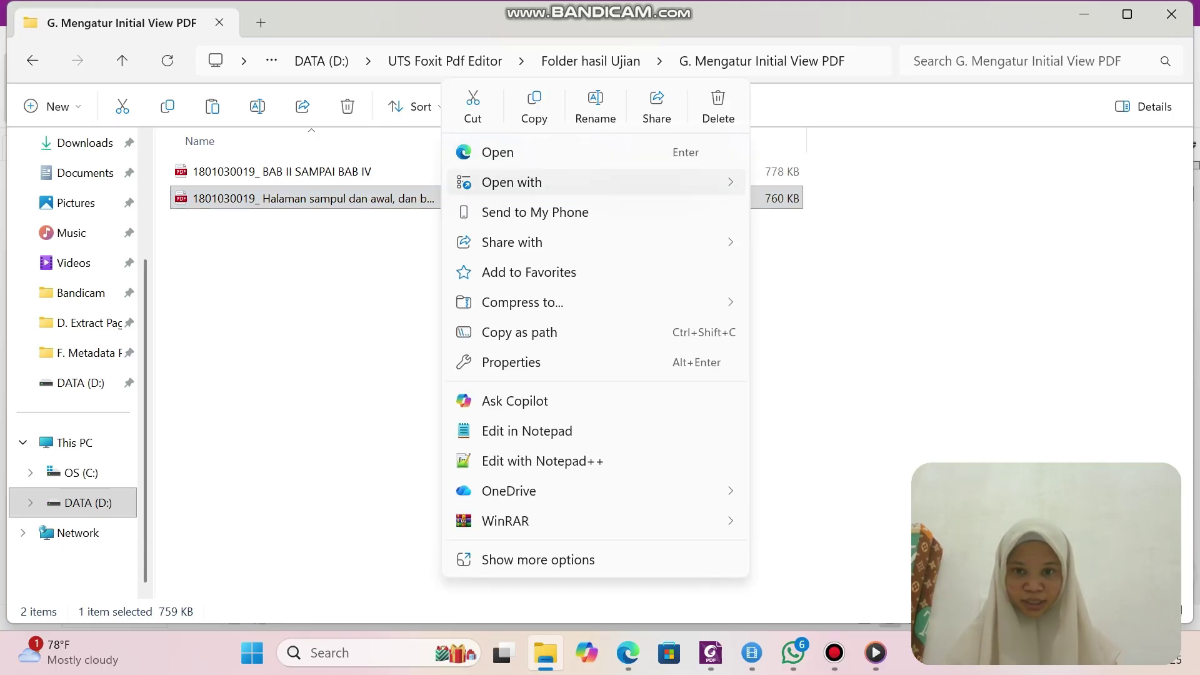
mouse_move(453, 182)
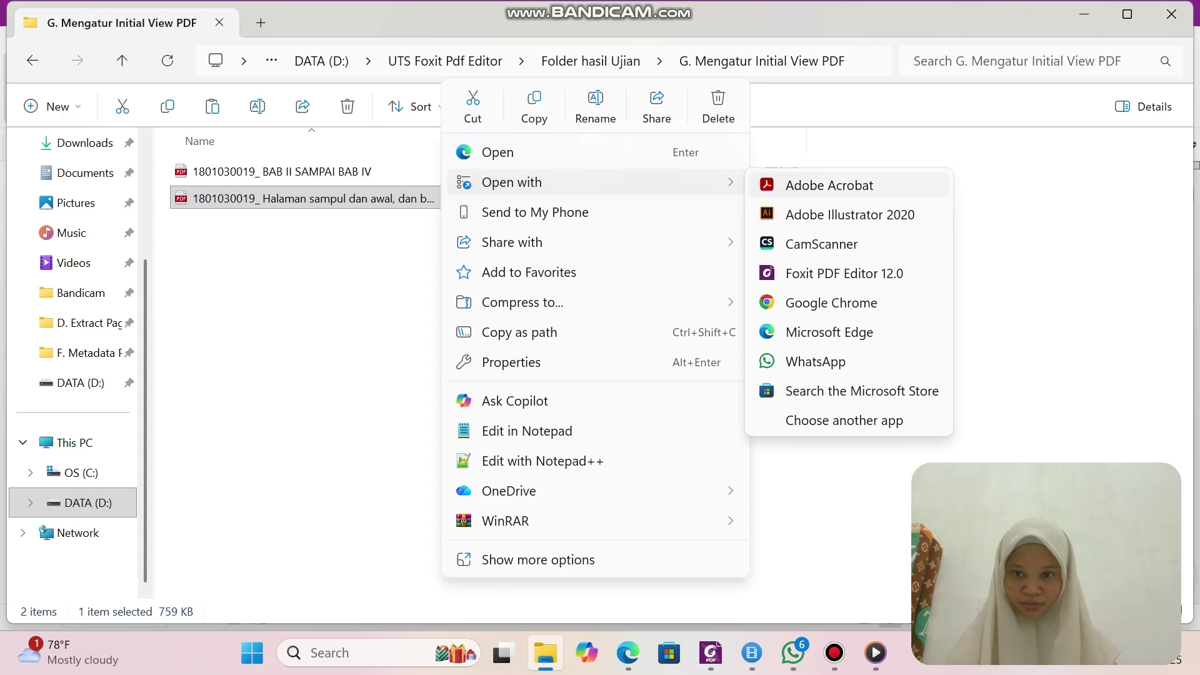
click(829, 186)
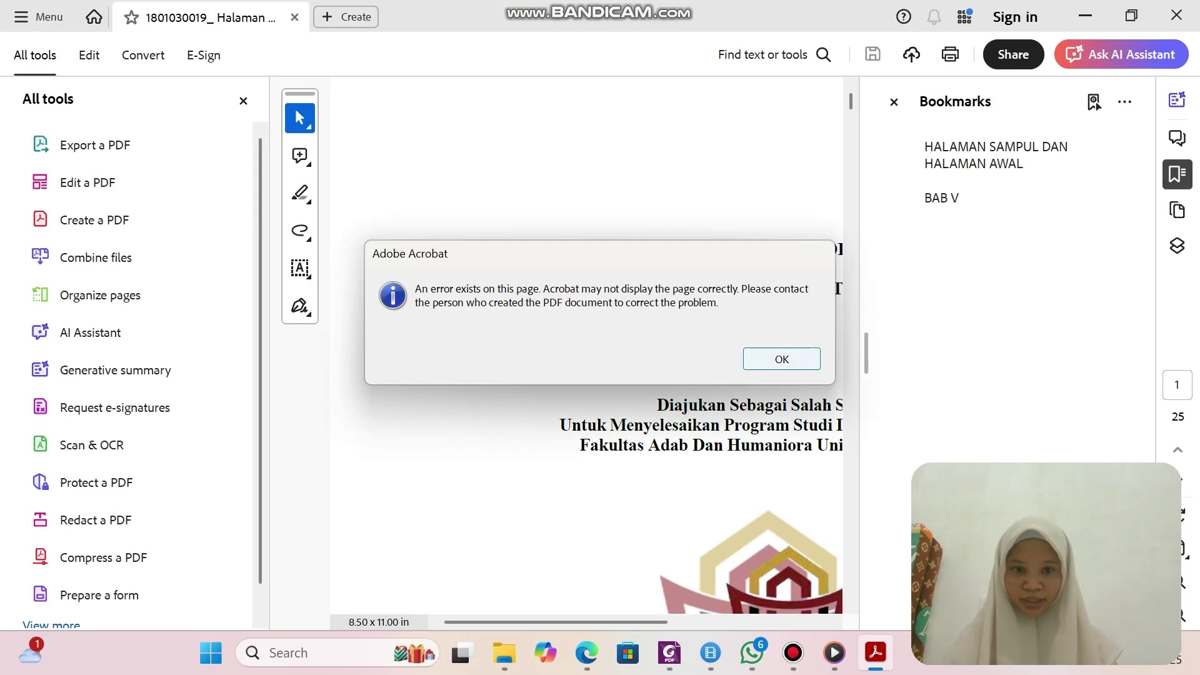
click(782, 359)
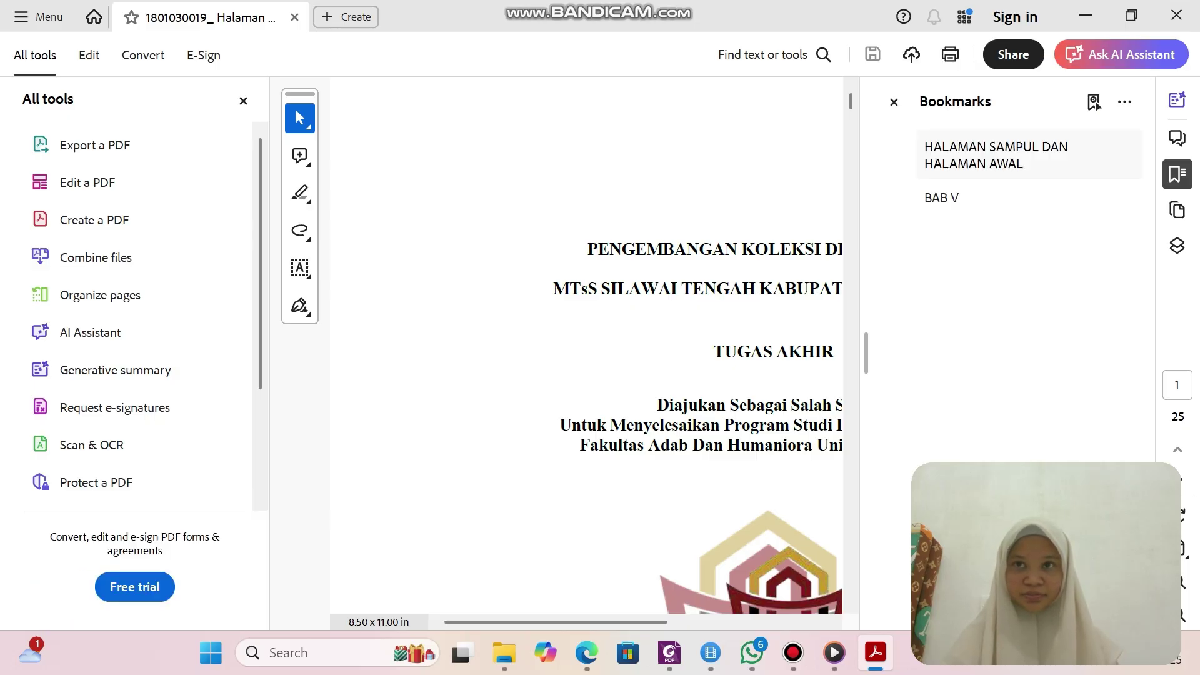
key(Return)
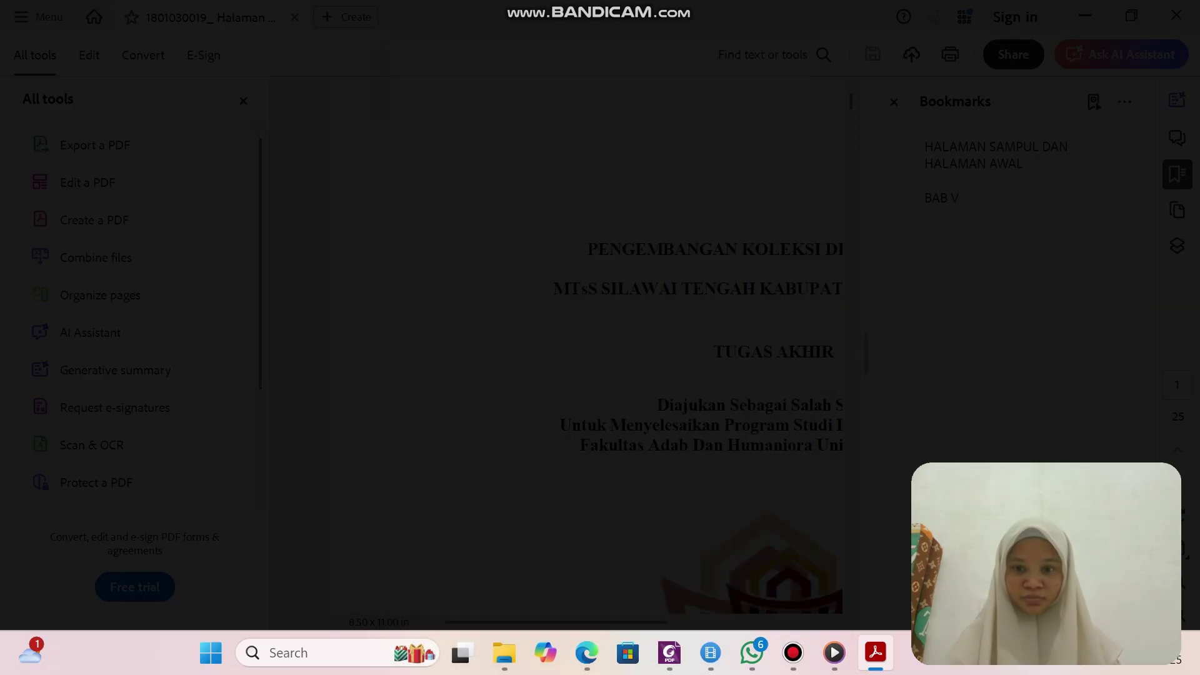
mouse_move(875, 652)
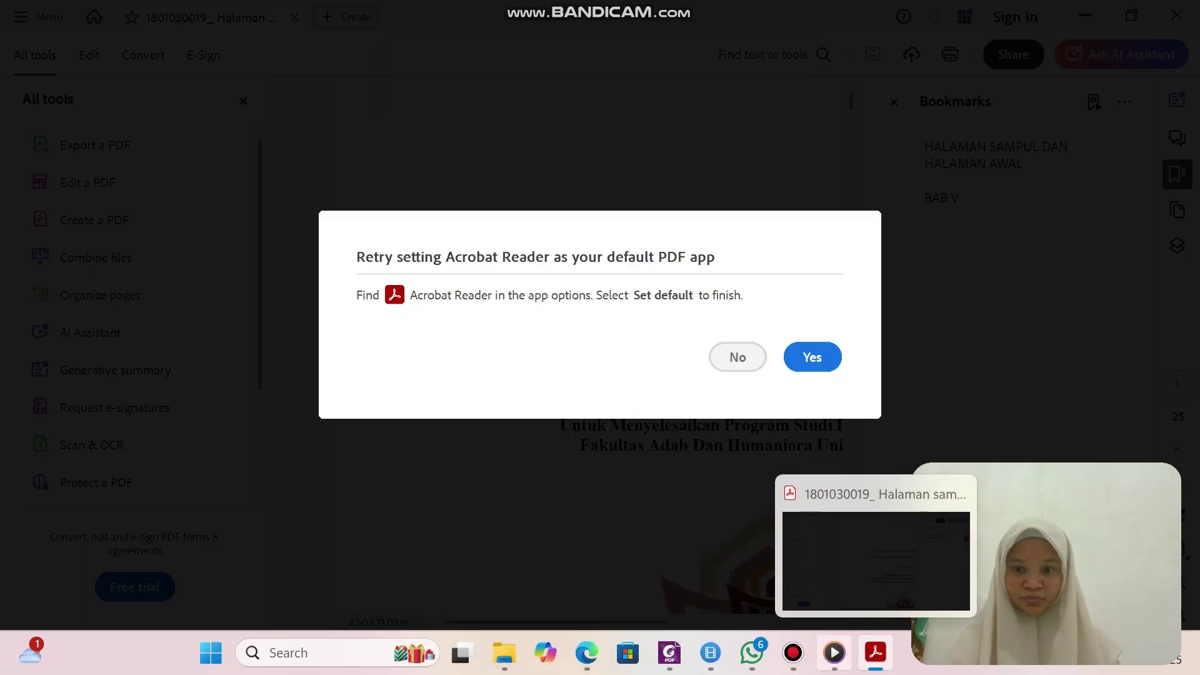
click(793, 653)
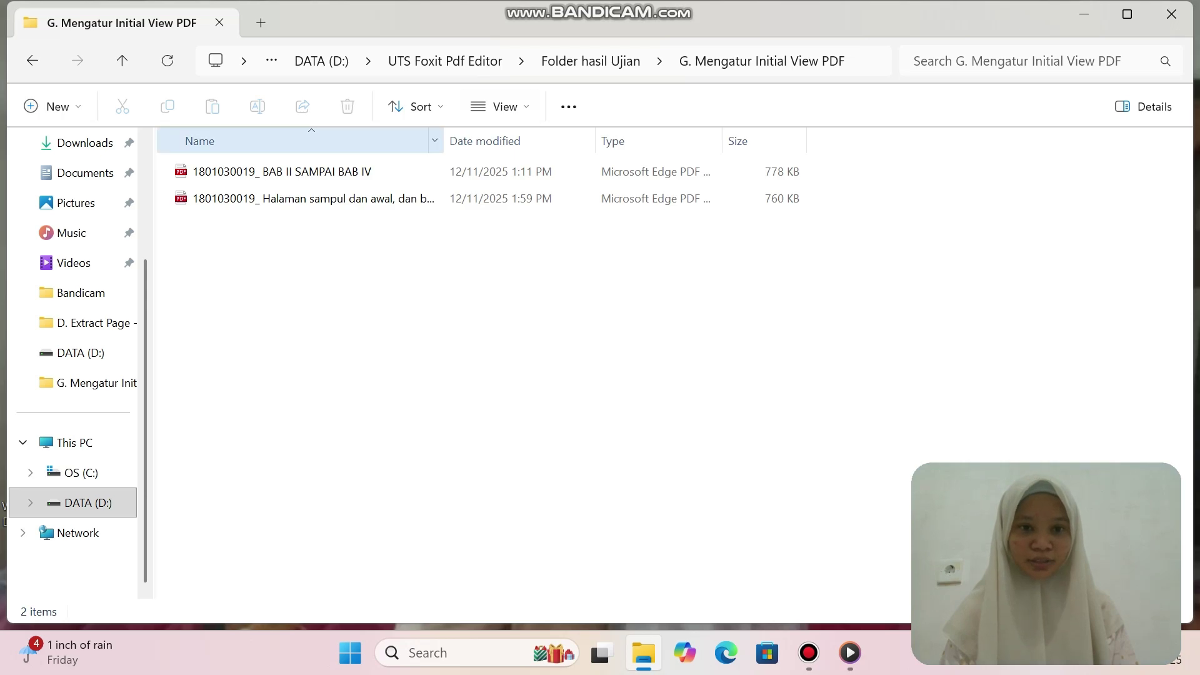
Open the BAB II SAMPAI BAB IV PDF in Foxit PDF Editor, restoring recovered documents.
click(281, 171)
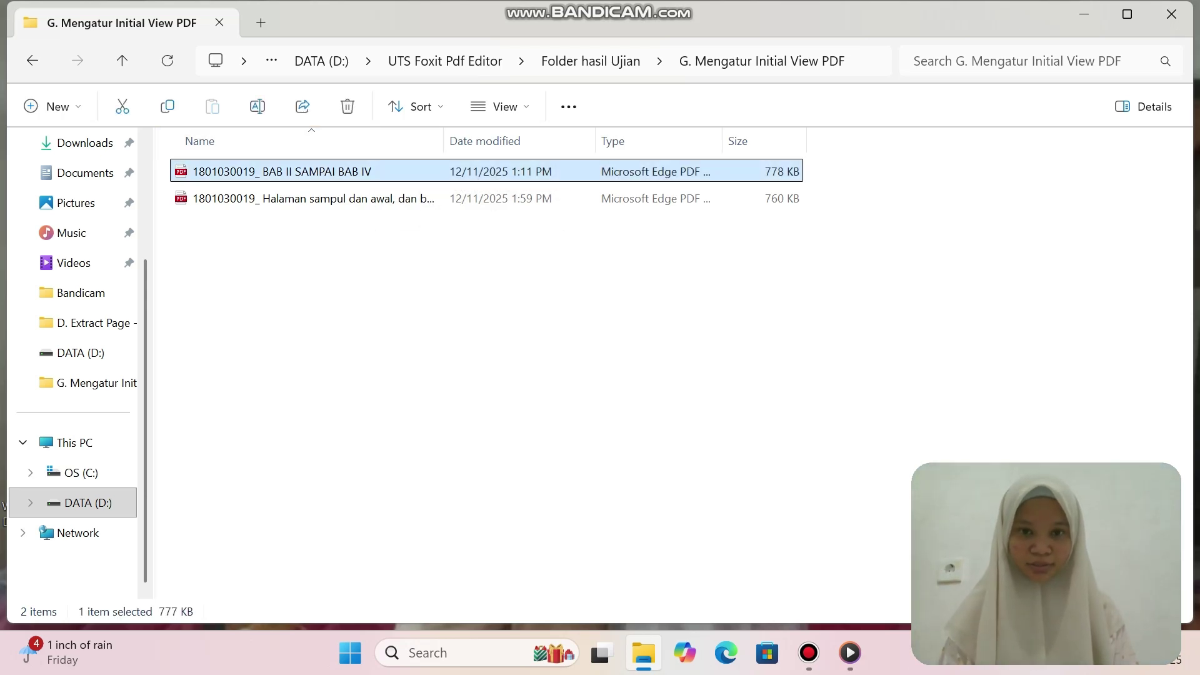
key(shift+F10)
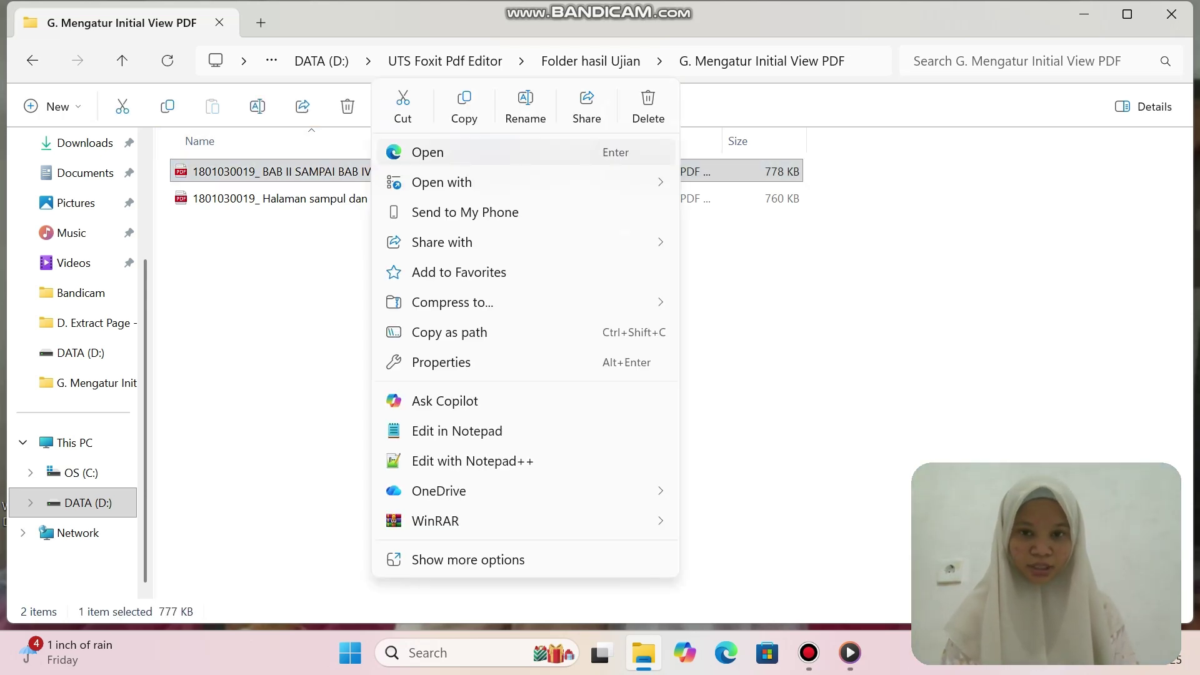
key(Down)
key(Right)
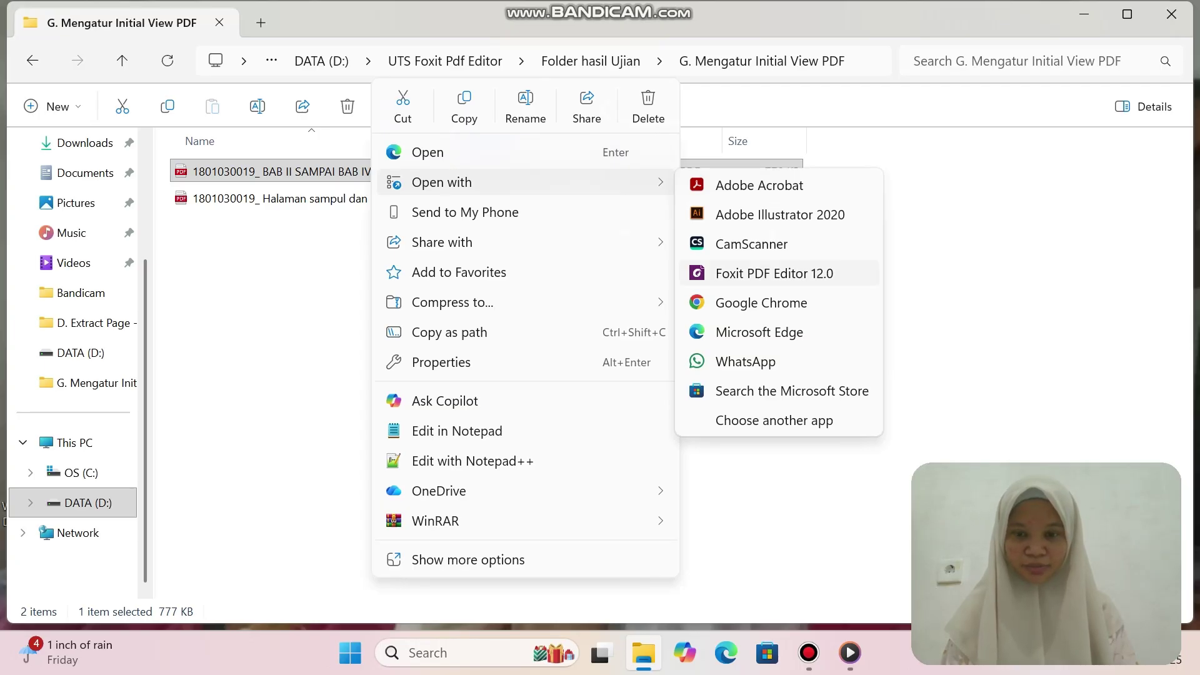
key(Return)
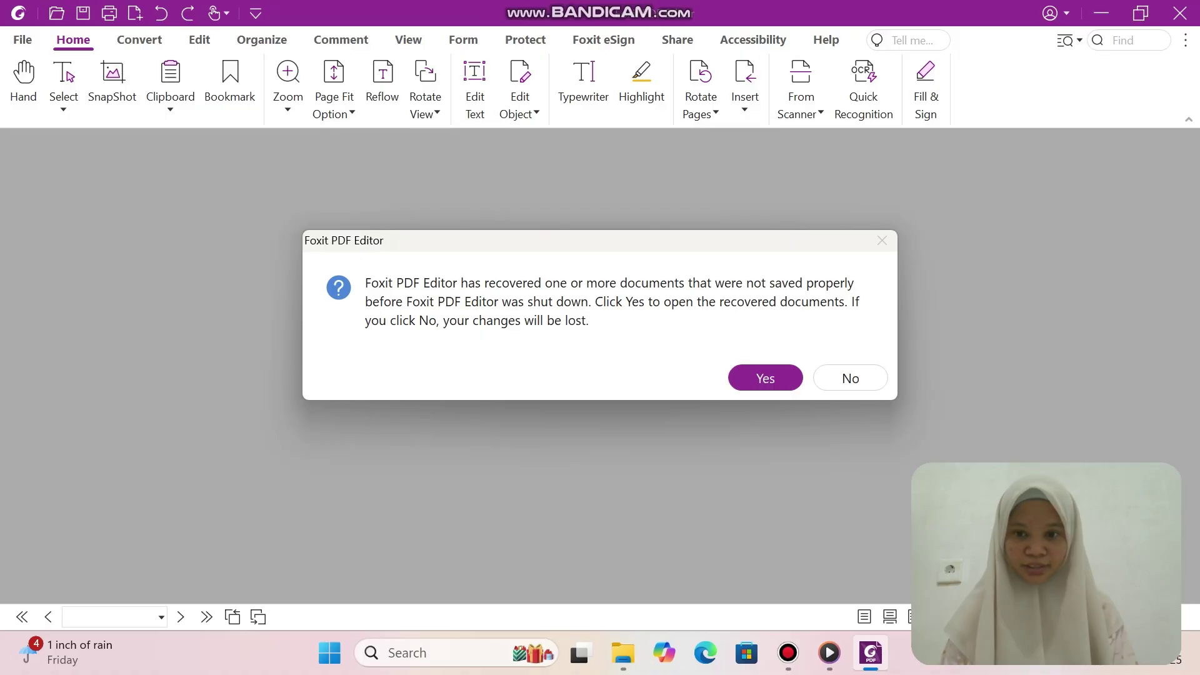
key(Return)
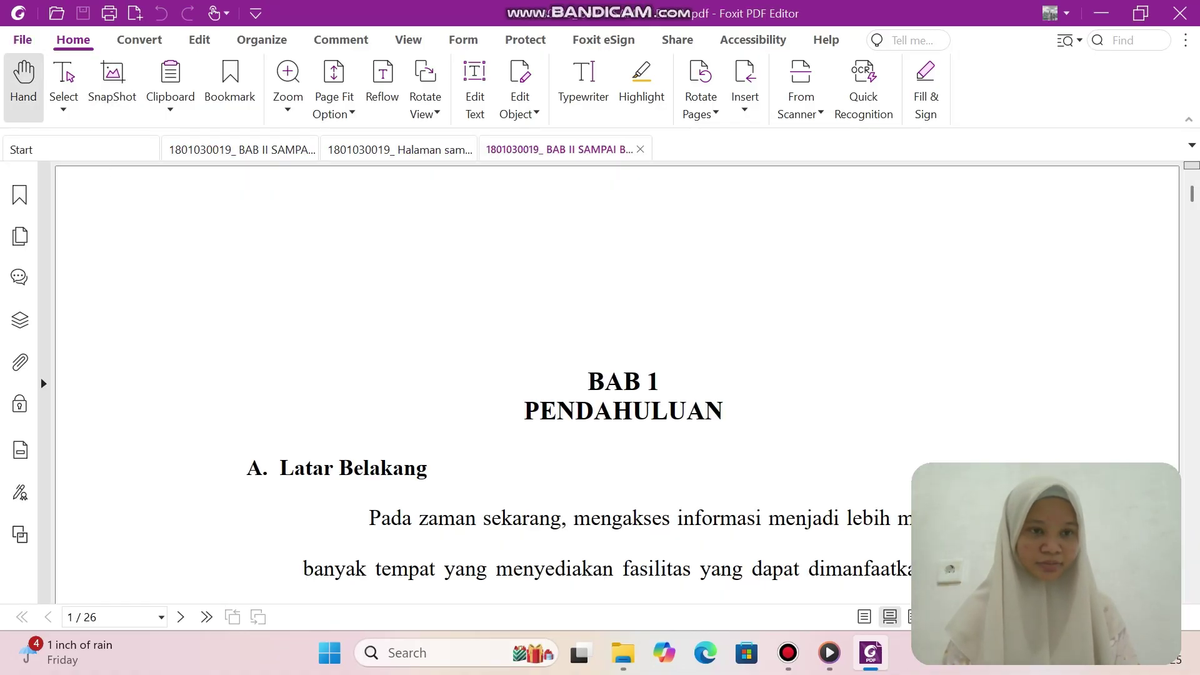
Set its initial view to Bookmarks Panel and Page with the document title shown, and save.
click(23, 40)
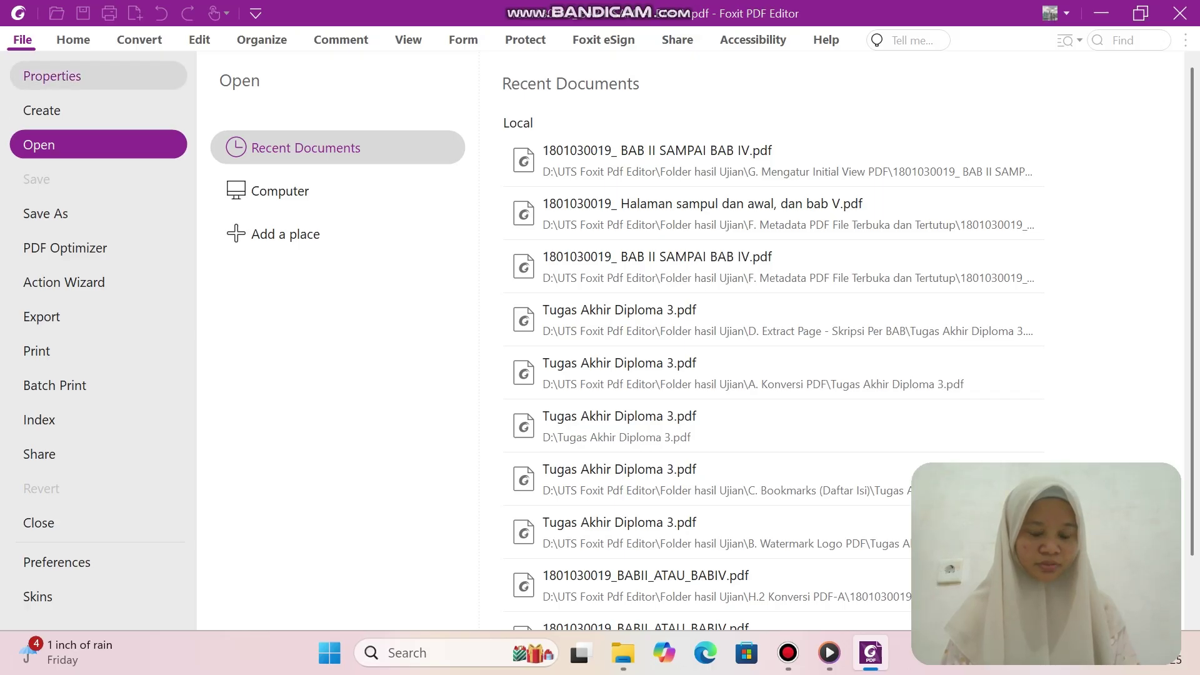
click(52, 75)
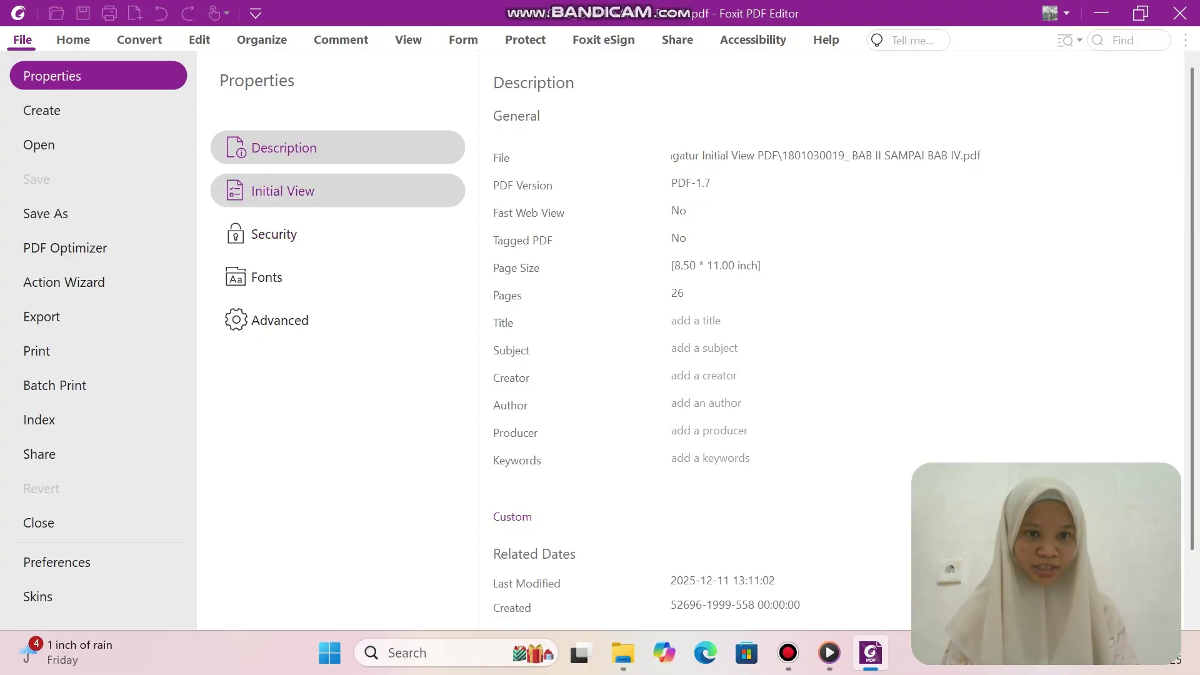
click(283, 190)
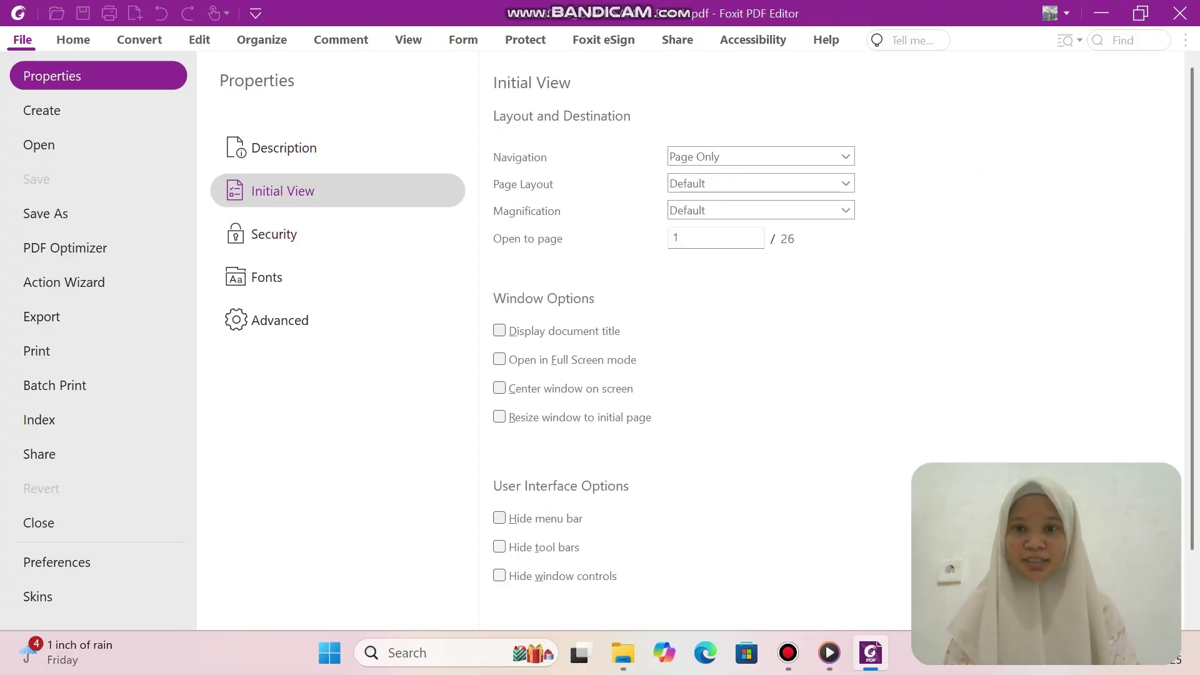
click(845, 156)
click(775, 191)
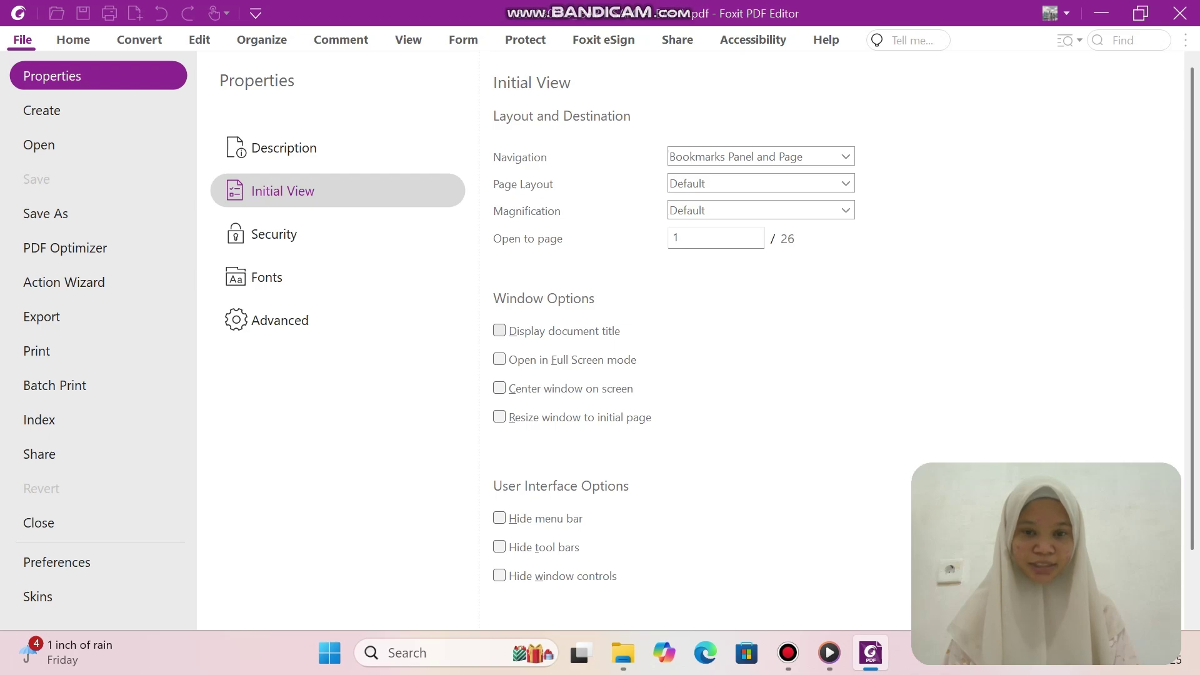
click(499, 330)
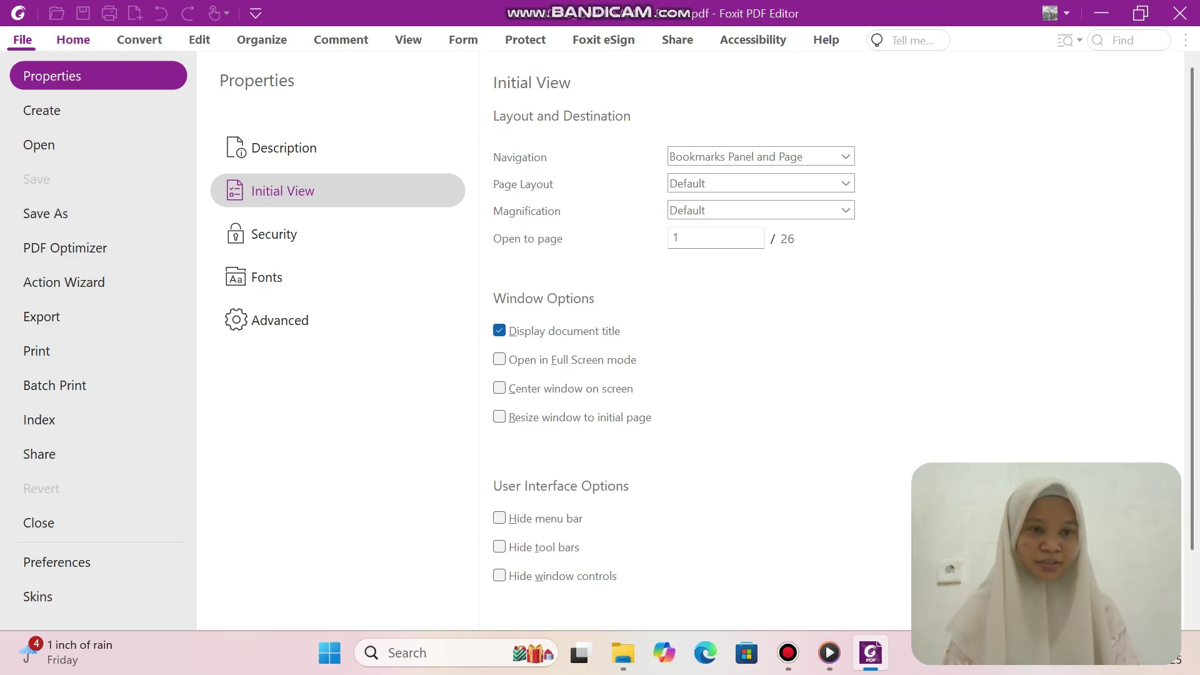
key(Escape)
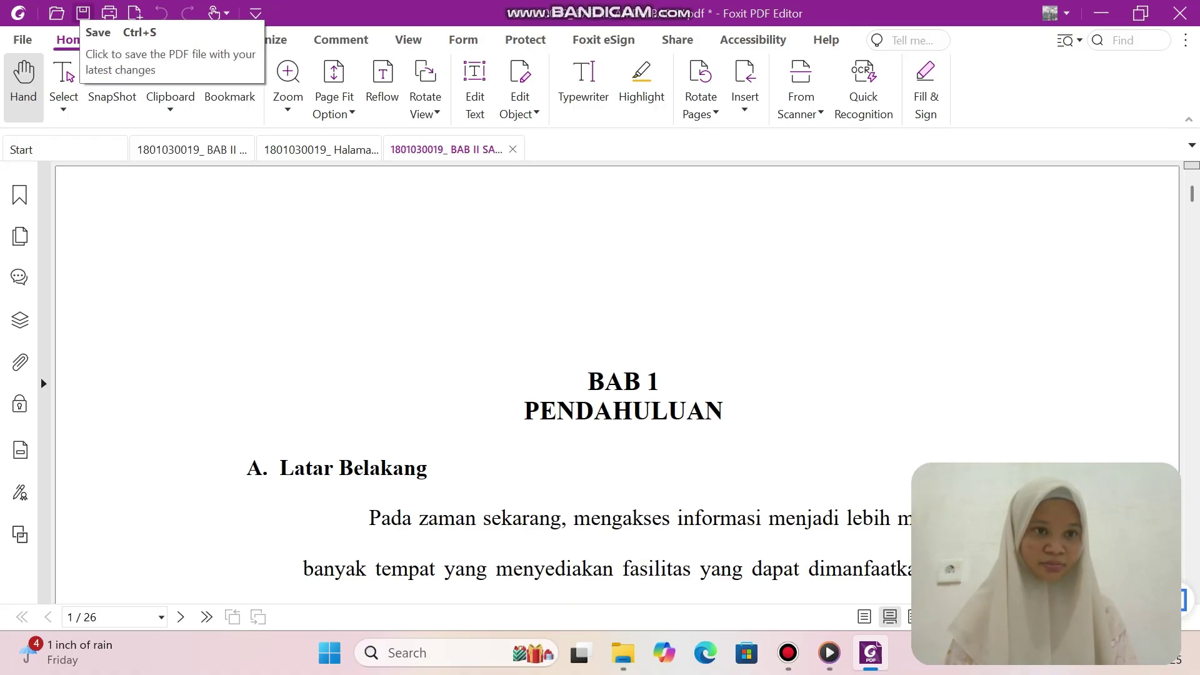
click(83, 13)
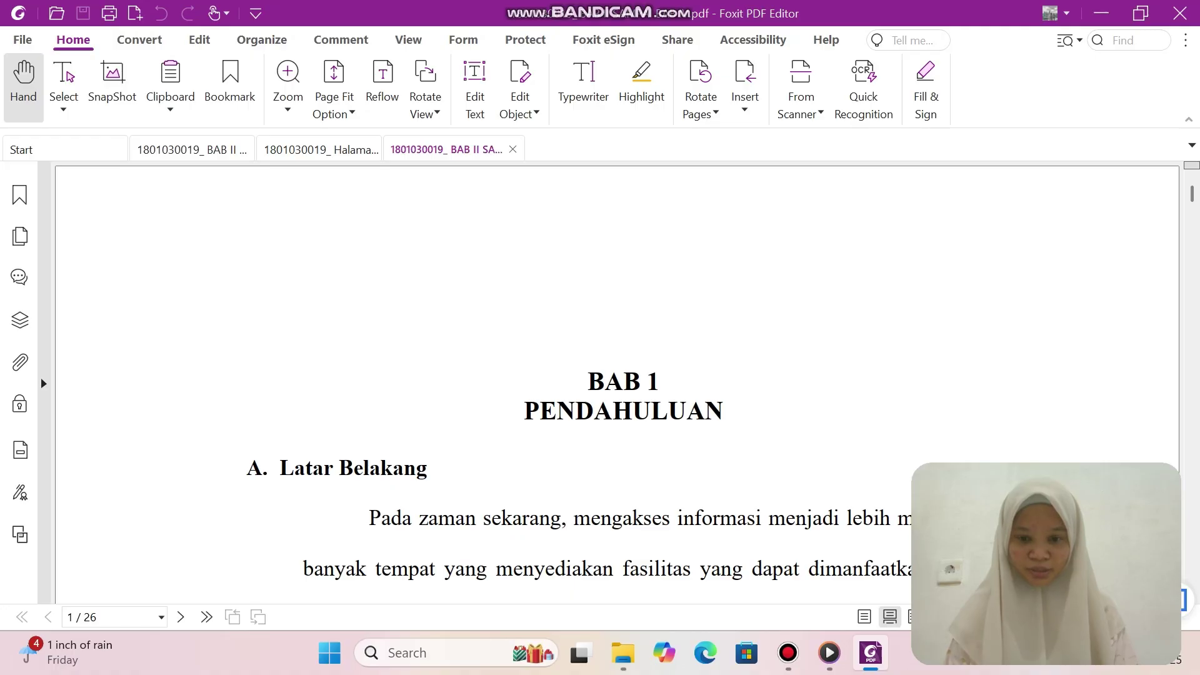
click(623, 653)
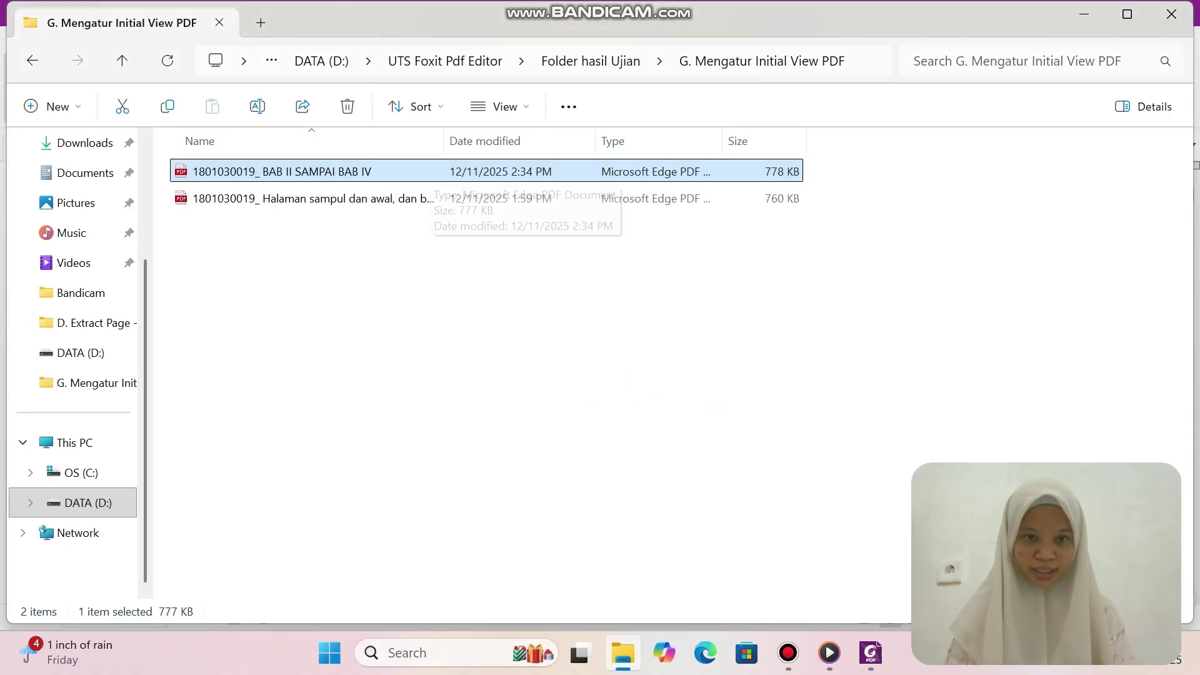
Open the BAB II SAMPAI BAB IV PDF in Adobe Acrobat, confirm its bookmarks panel, then close it.
right_click(432, 175)
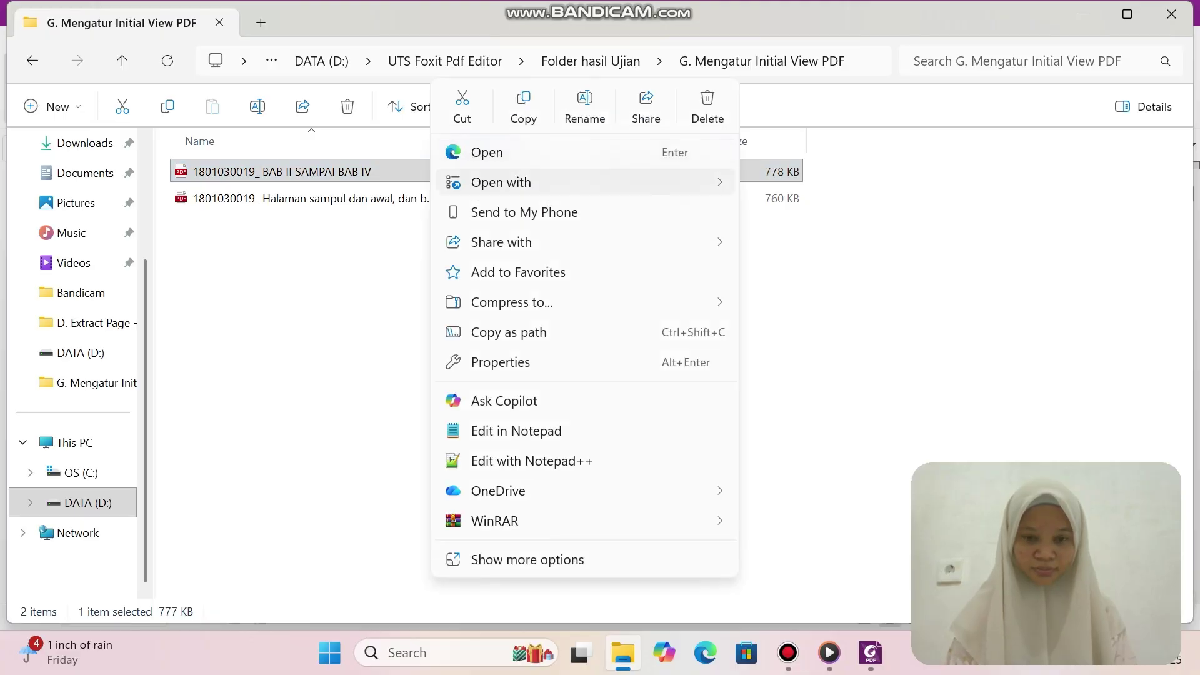
mouse_move(537, 182)
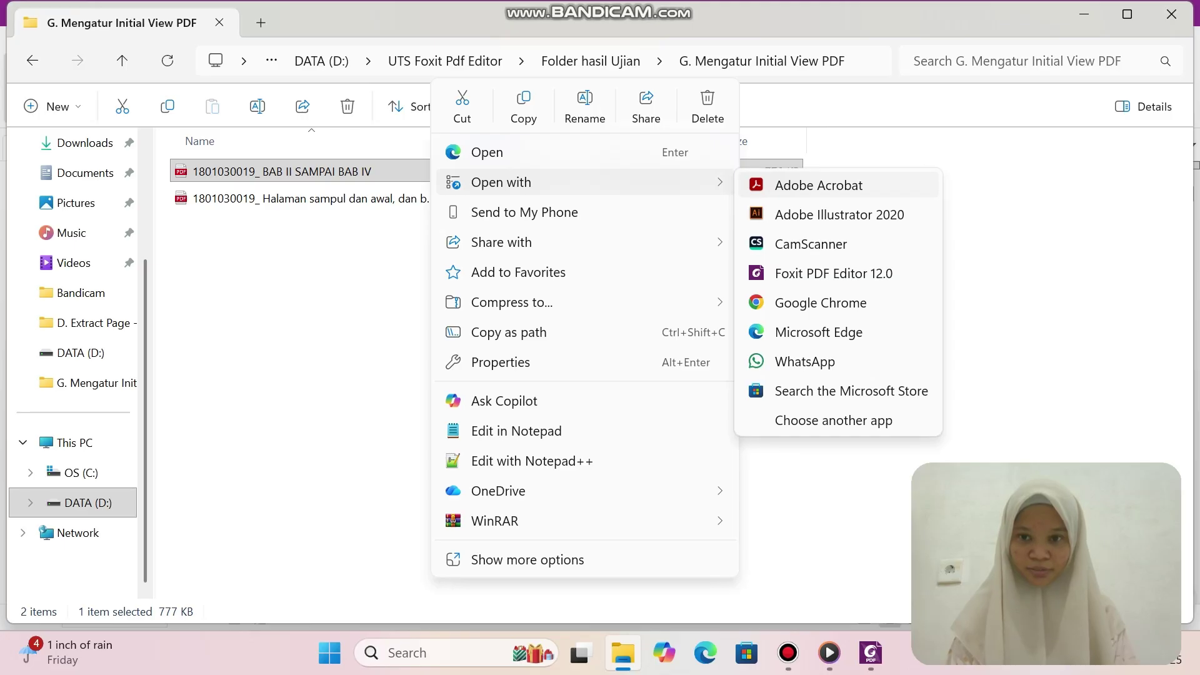
click(812, 185)
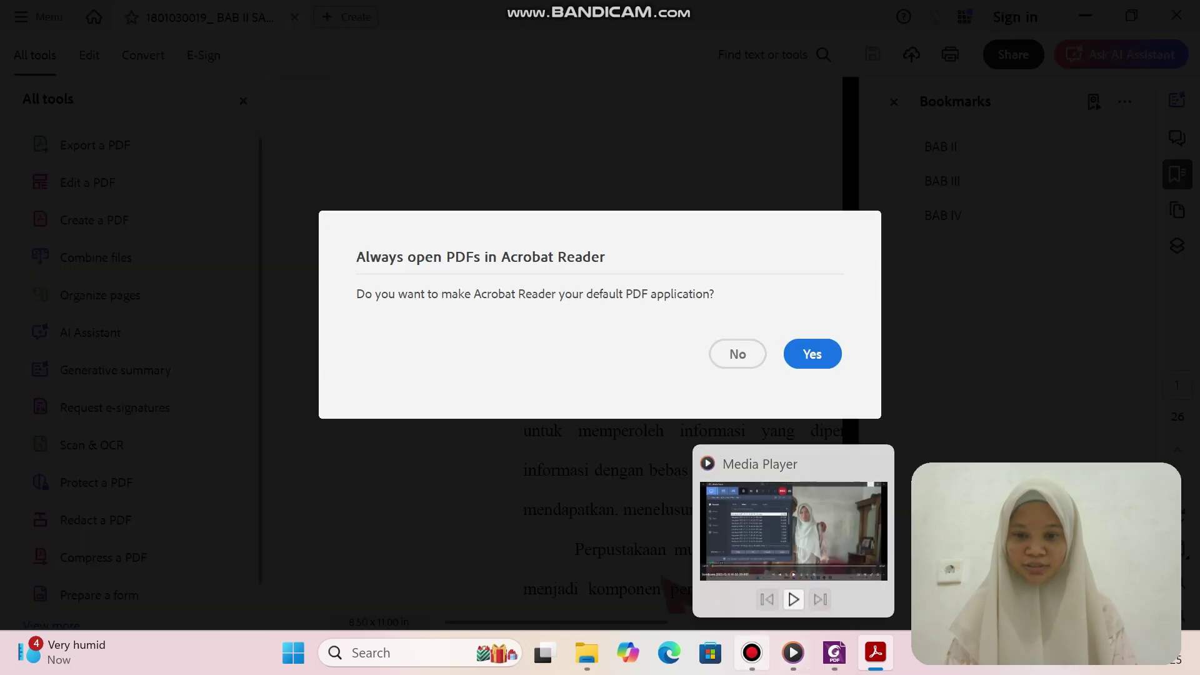
click(751, 652)
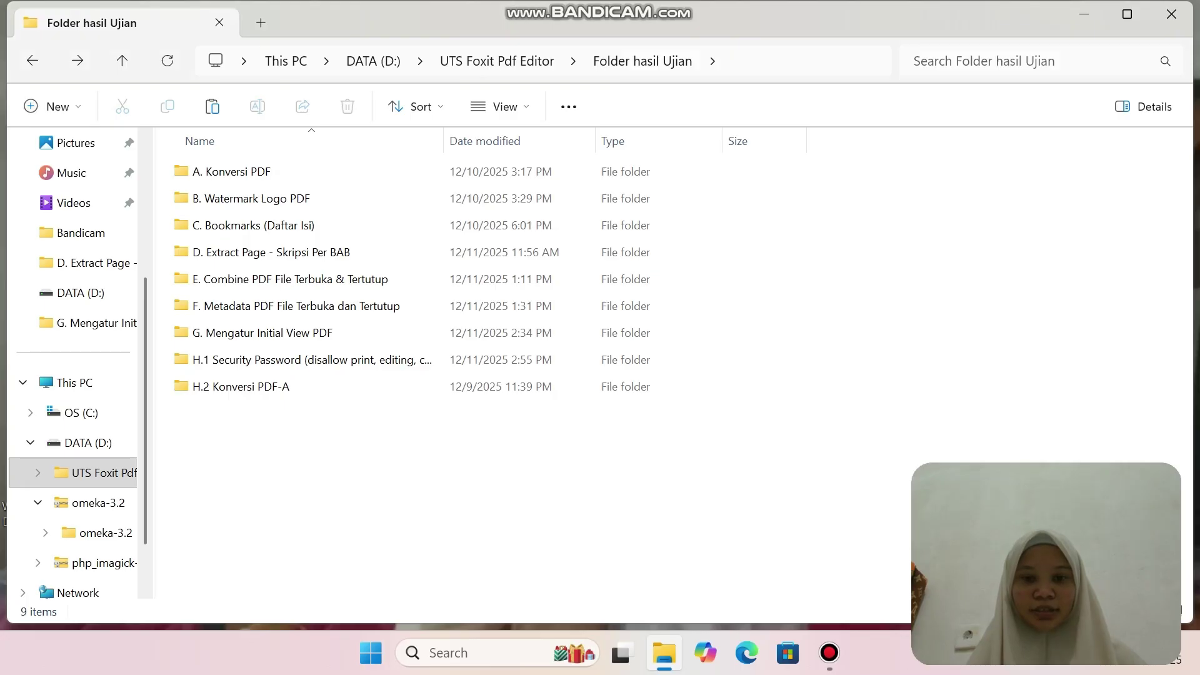
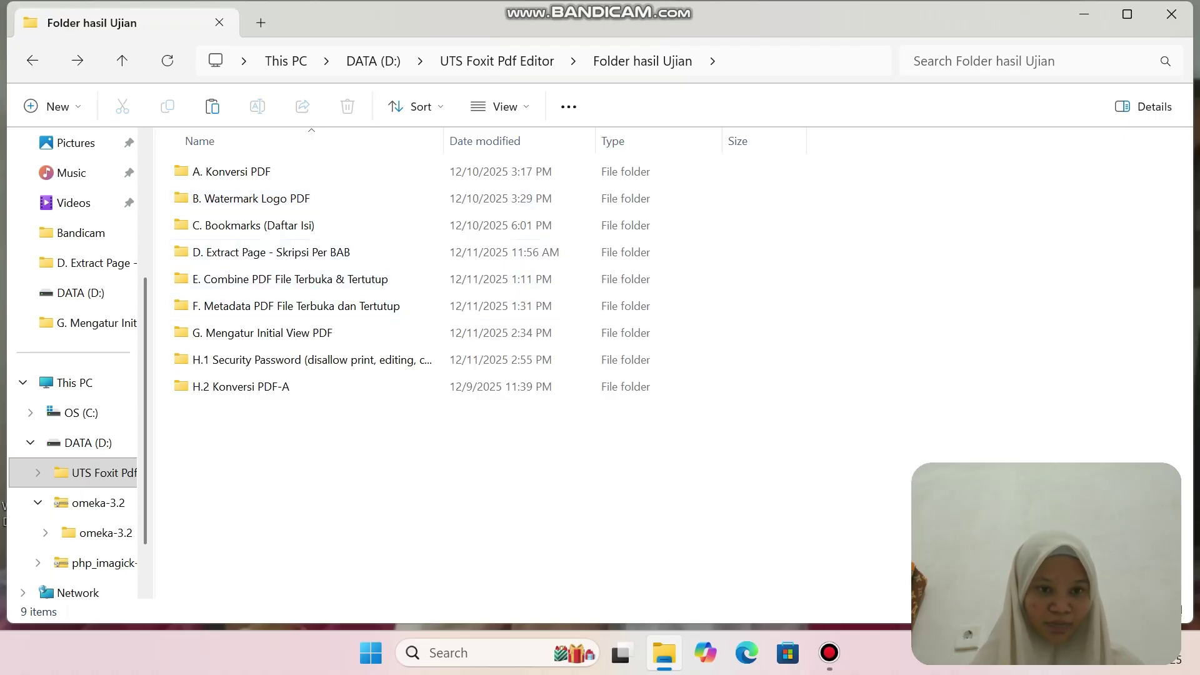
Copy both thesis PDFs from the G. Mengatur Initial View PDF folder.
double_click(284, 332)
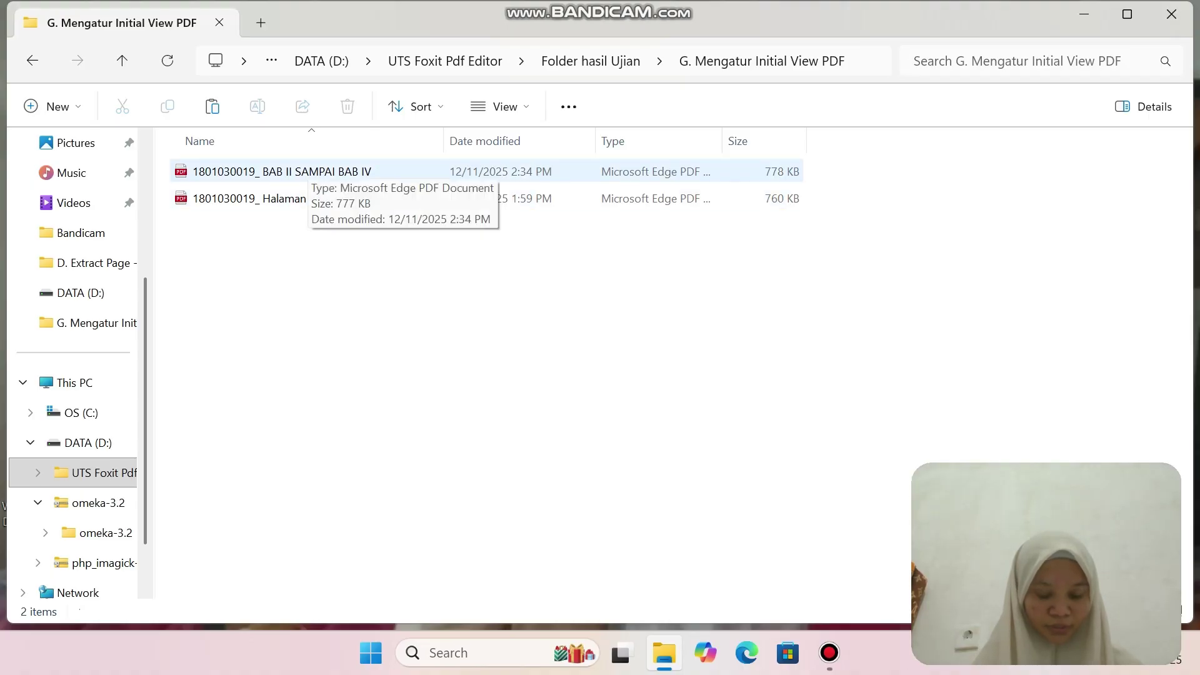
click(309, 170)
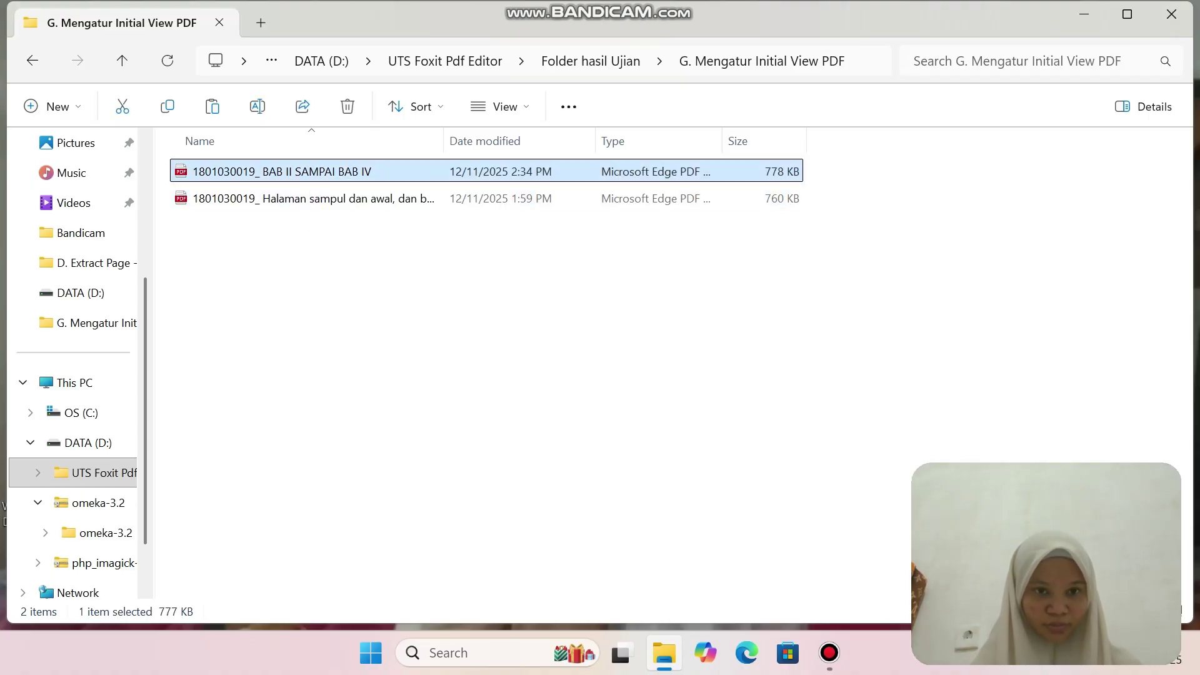
drag(406, 270, 374, 227)
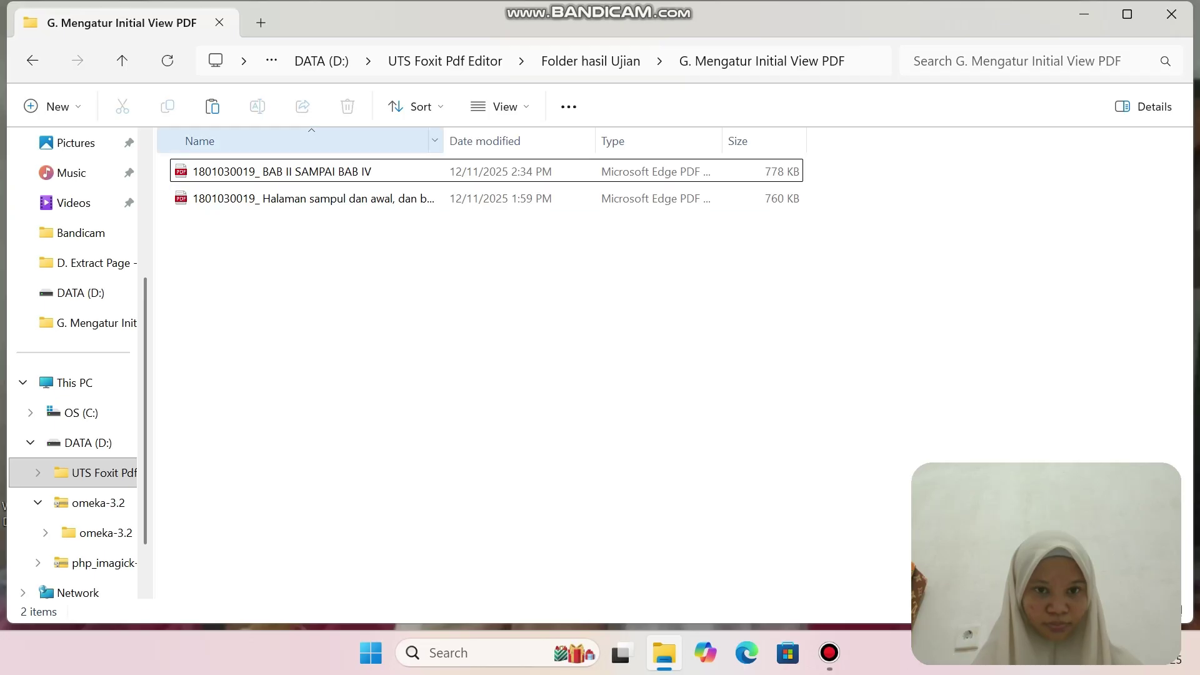
click(353, 172)
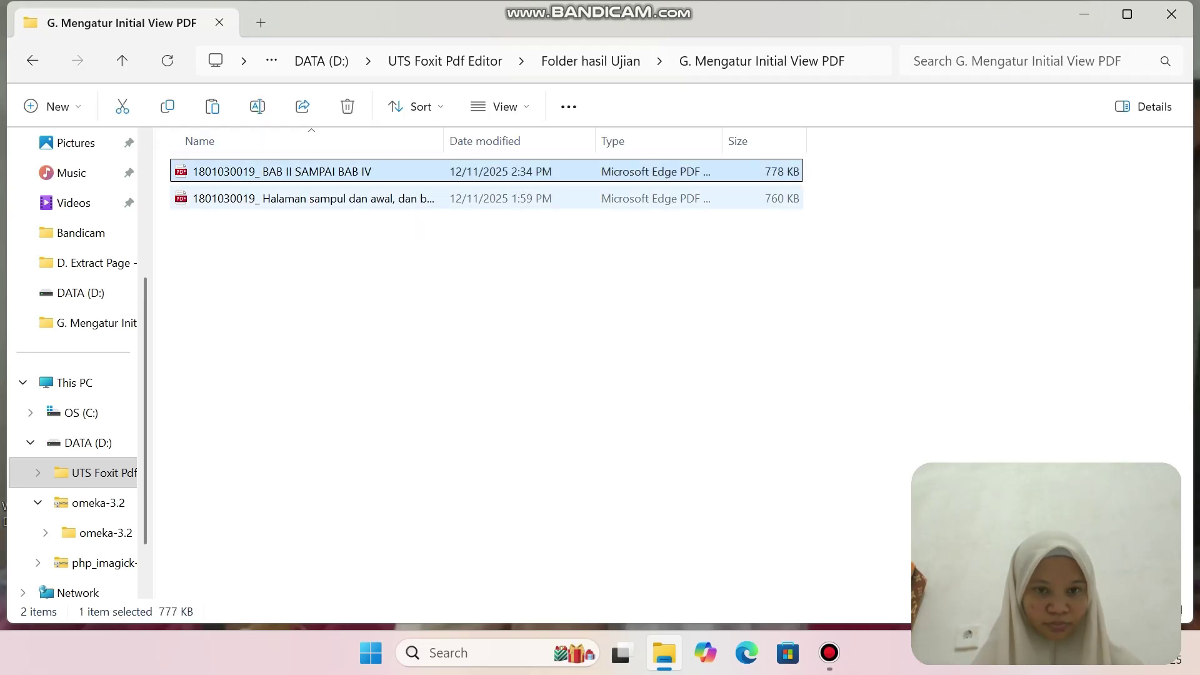
ctrl+click(366, 199)
right_click(366, 198)
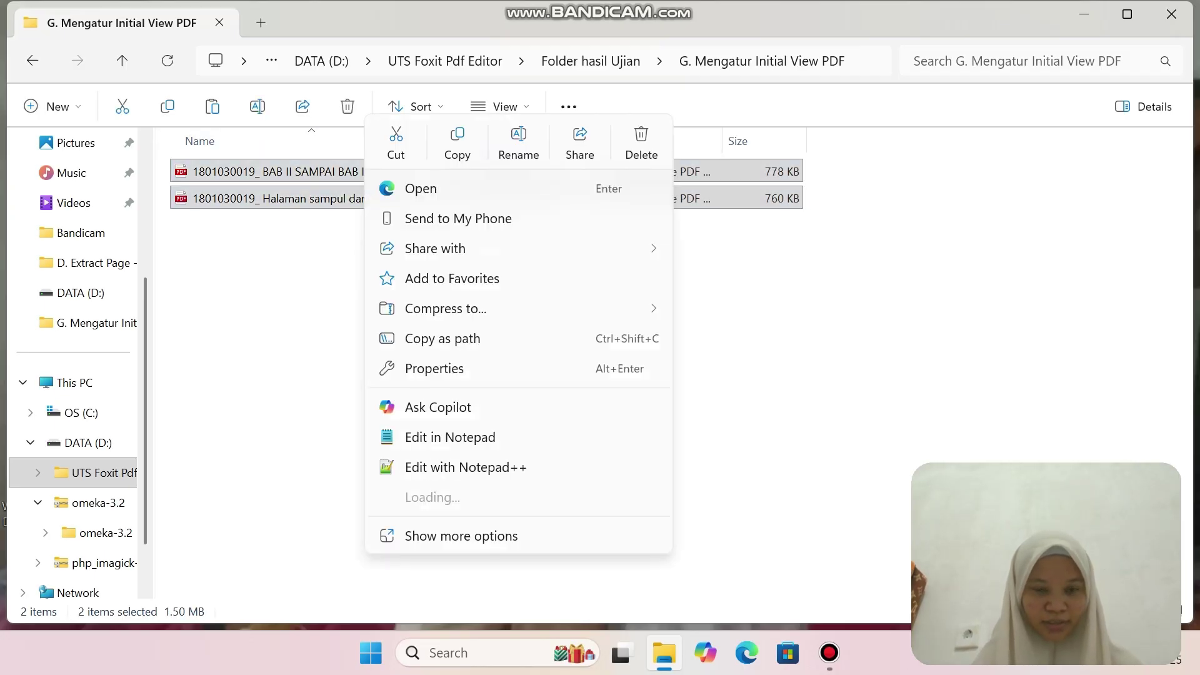
click(457, 144)
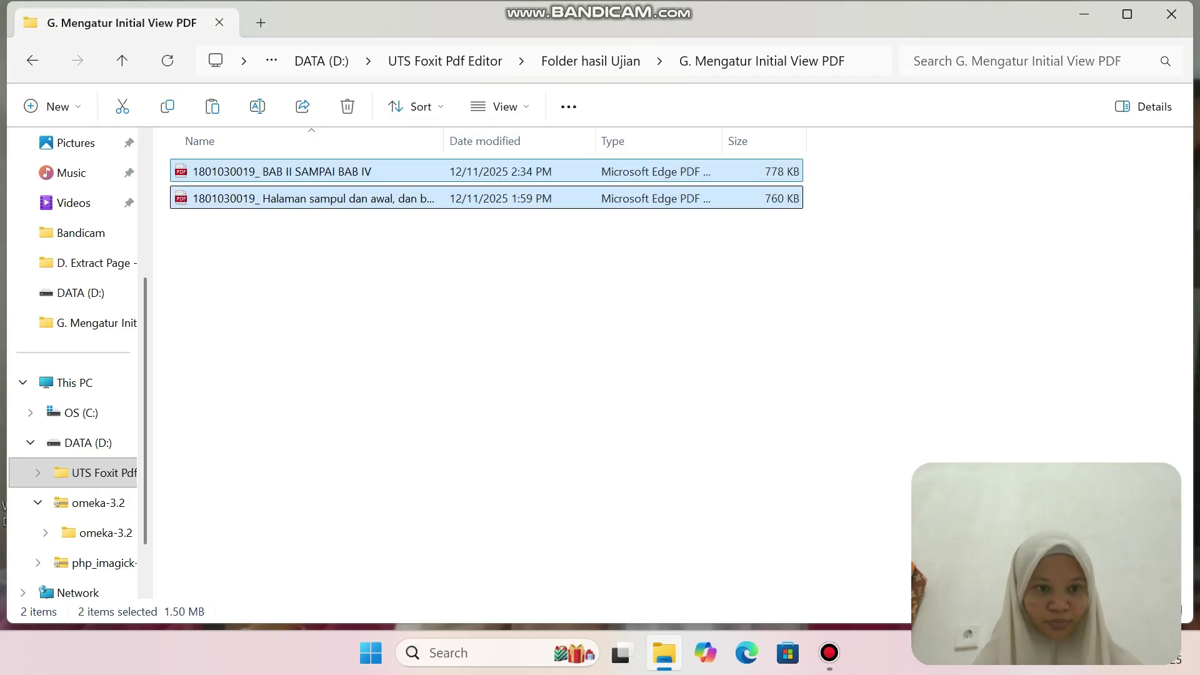
Paste the two PDFs into the empty H.1 Security Password folder.
click(33, 60)
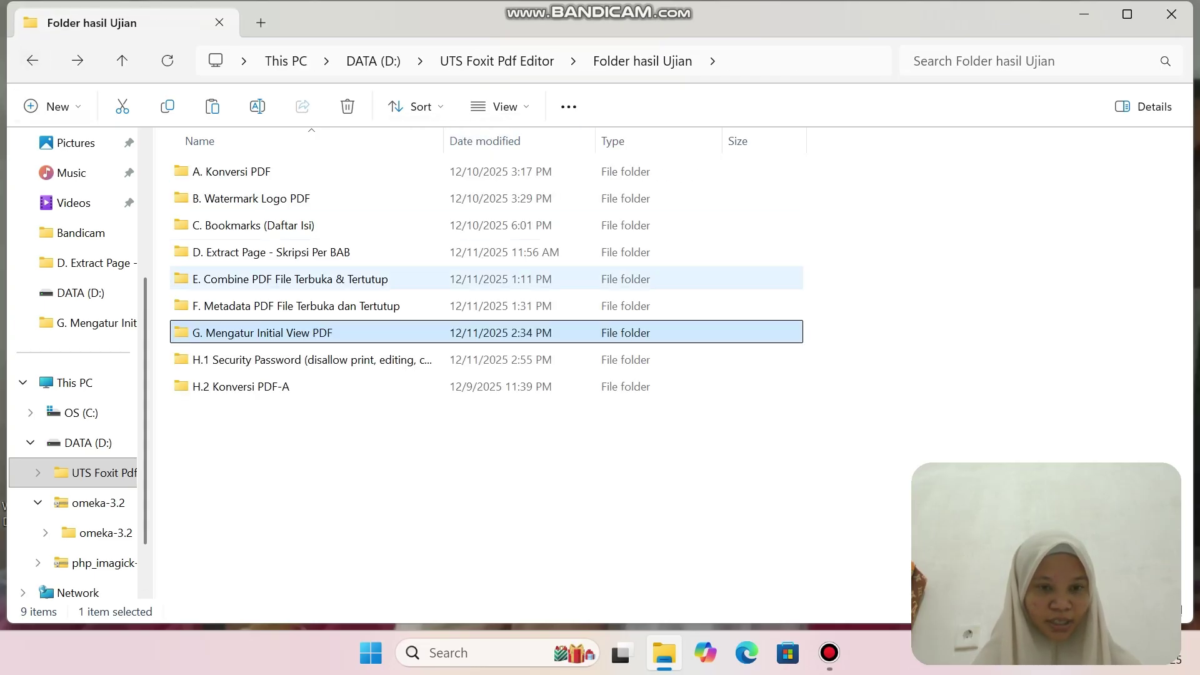
click(313, 360)
key(Return)
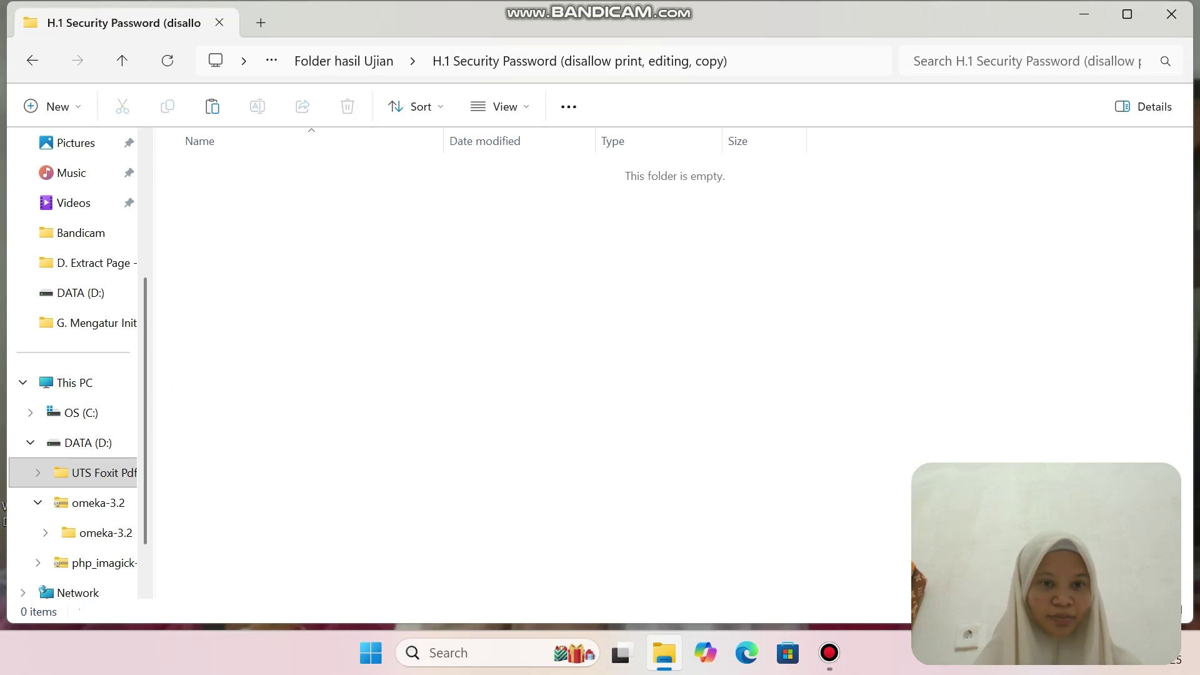
click(212, 106)
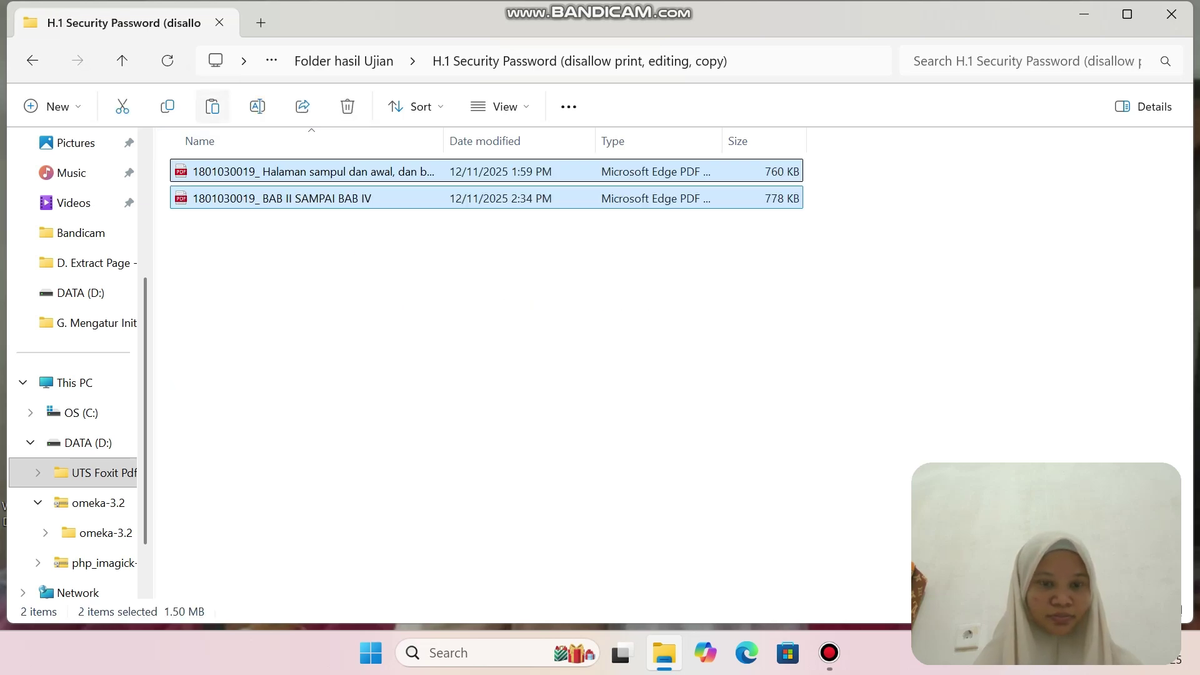
click(462, 325)
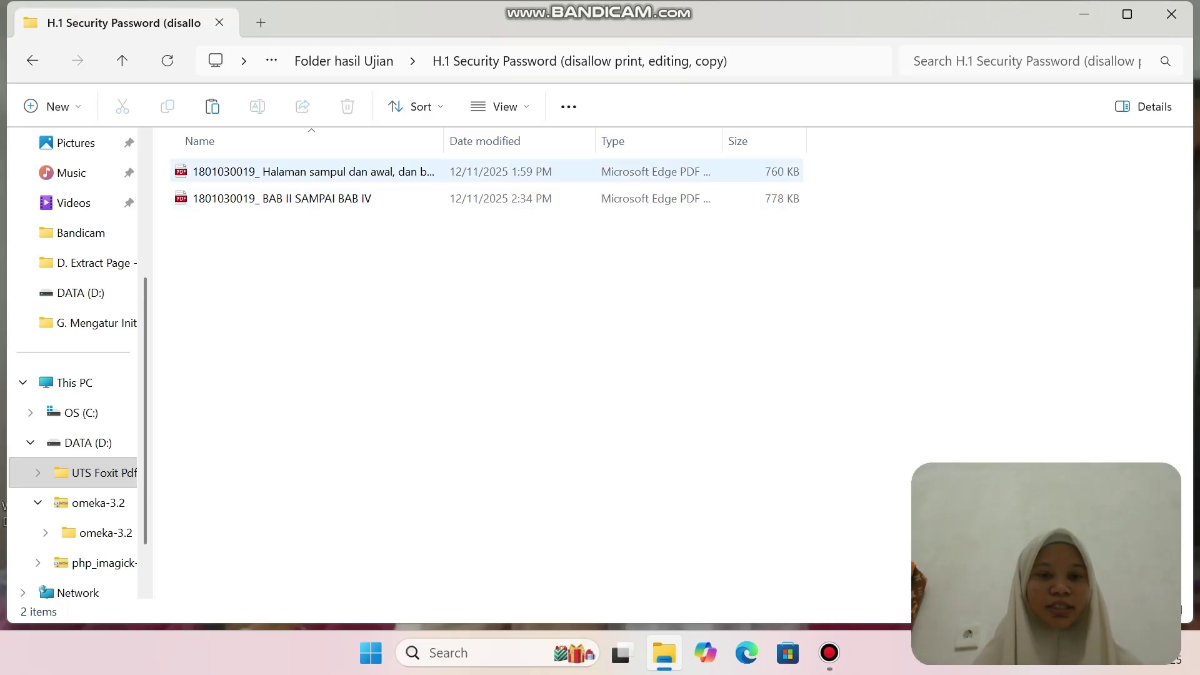
Open the cover-pages-and-BAB V thesis PDF in Foxit PDF Editor 12.0.
click(392, 171)
right_click(392, 172)
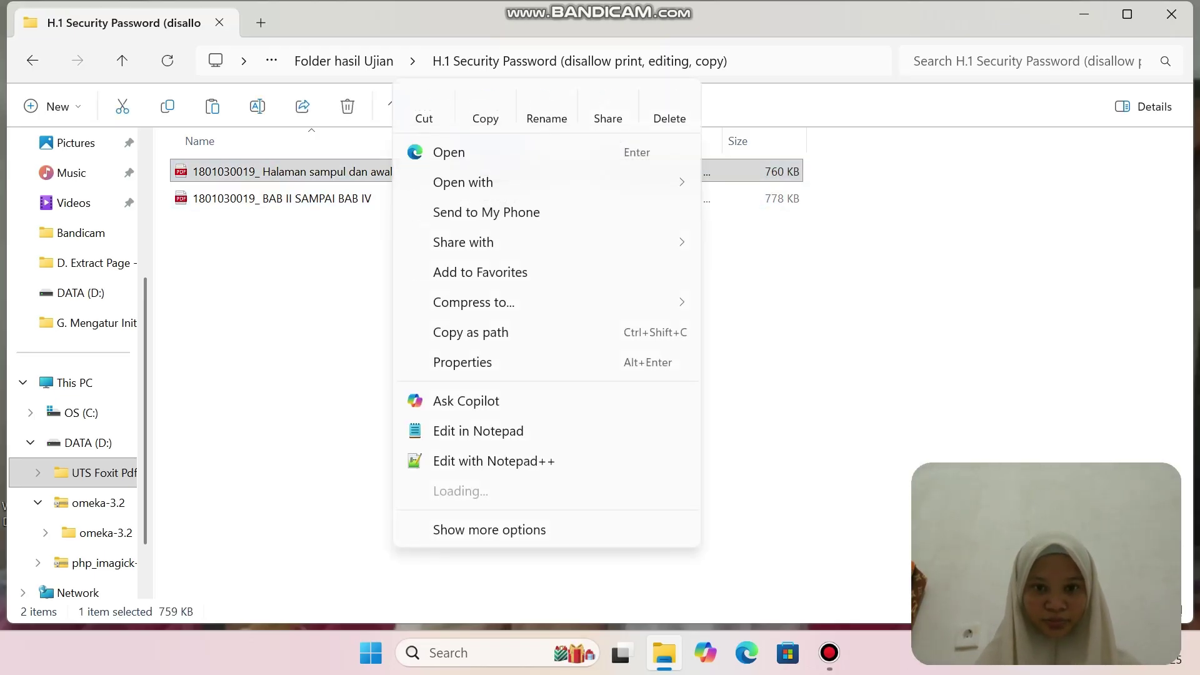
mouse_move(475, 182)
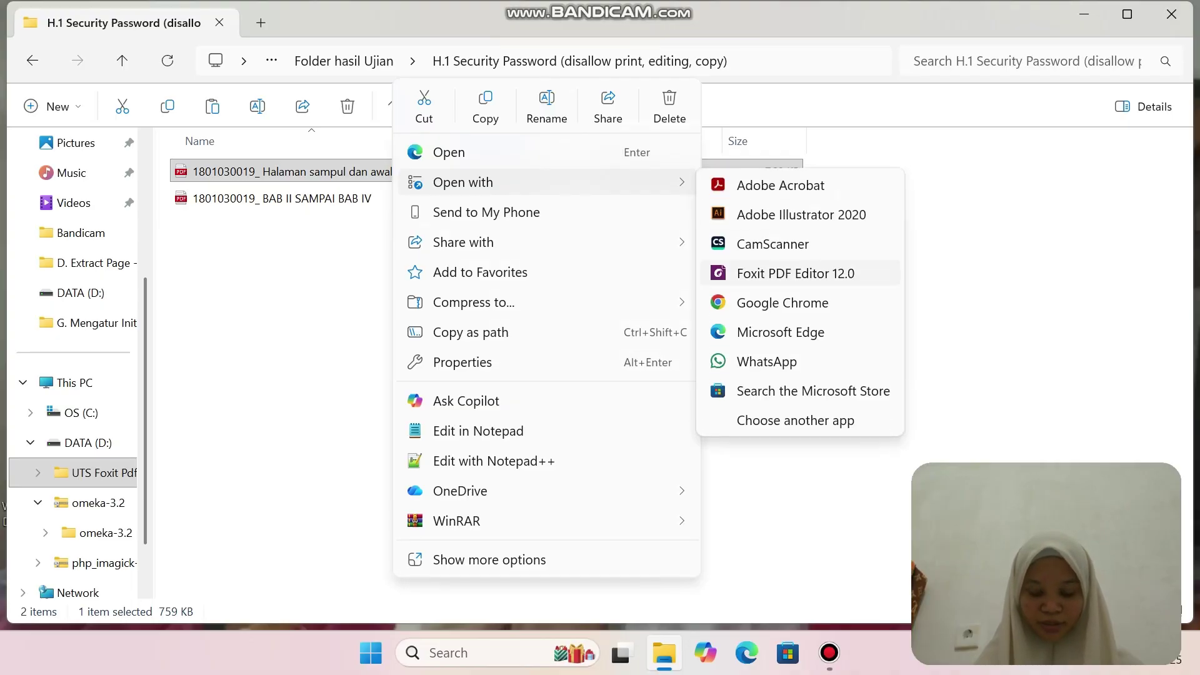
click(723, 270)
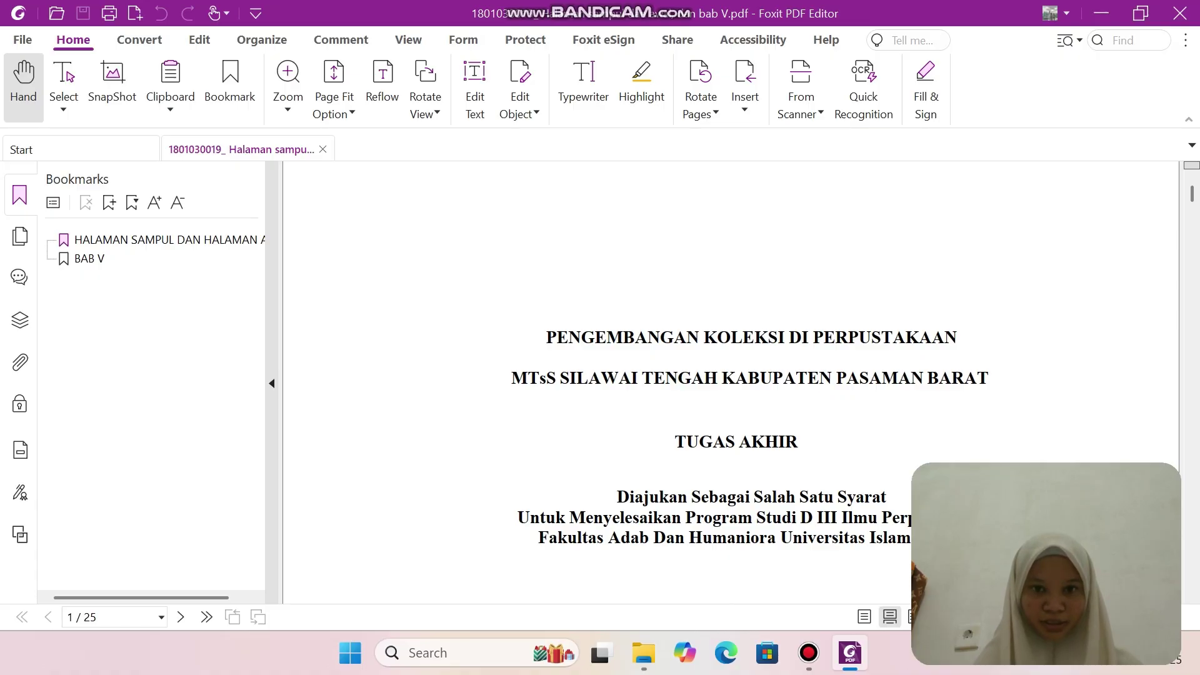
Bring up the Password Protect dialog under Protect > Secure Document.
click(463, 40)
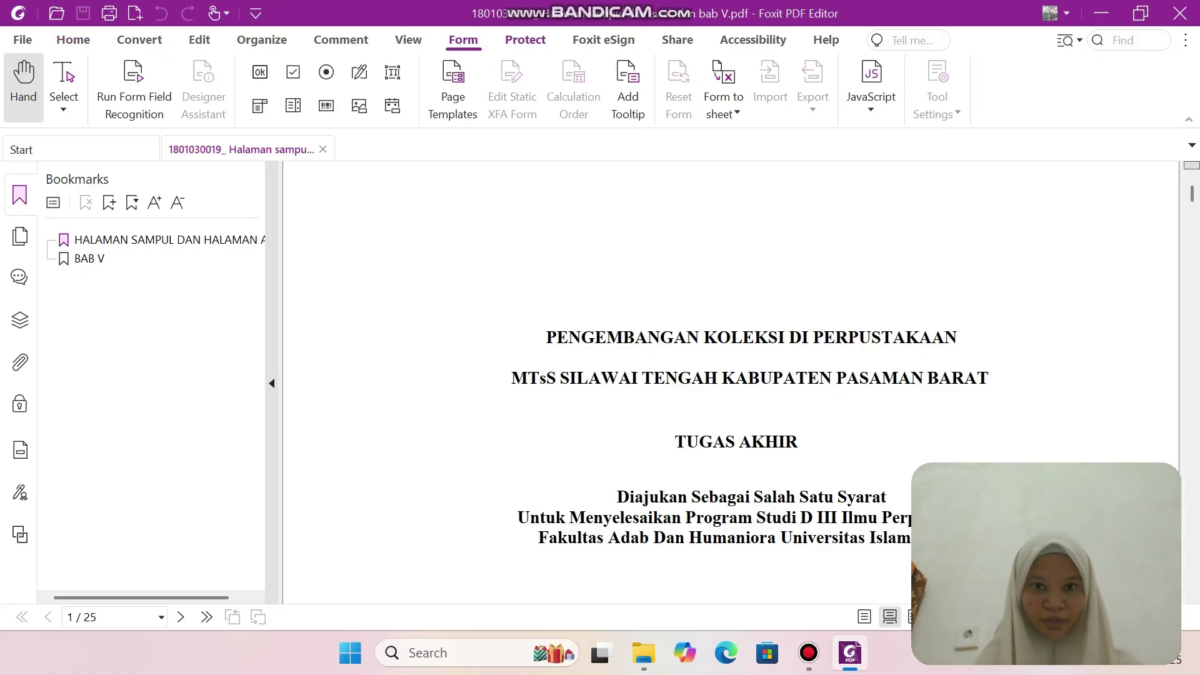
click(525, 40)
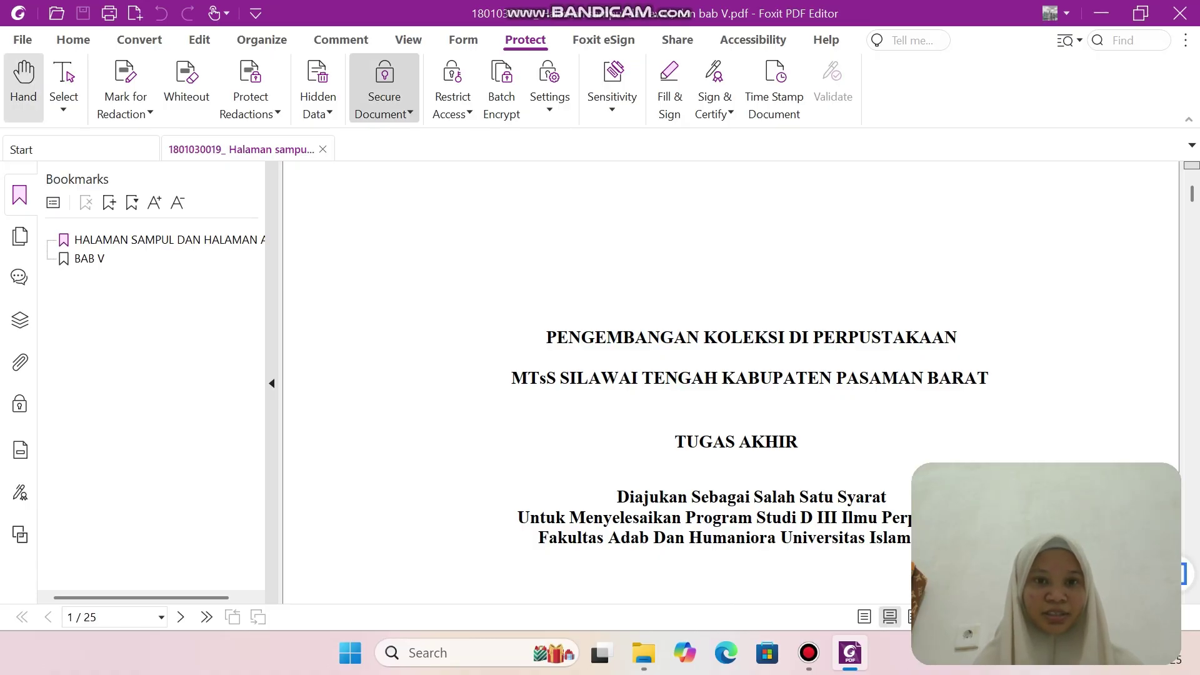
click(383, 93)
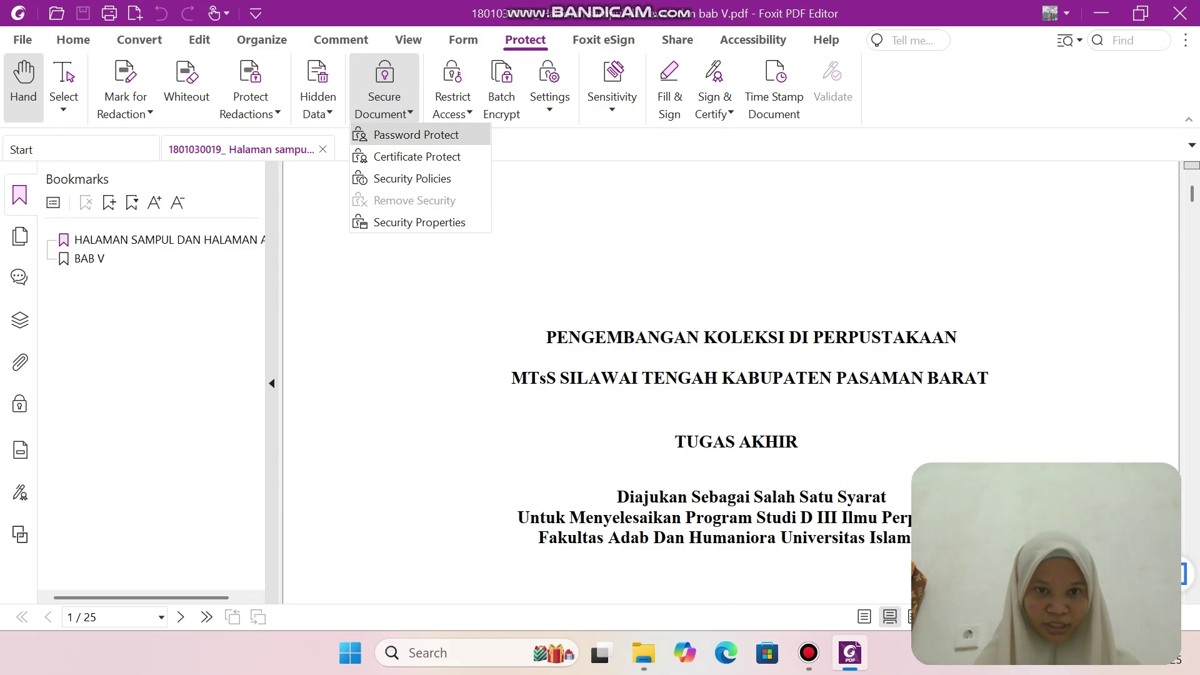
click(416, 134)
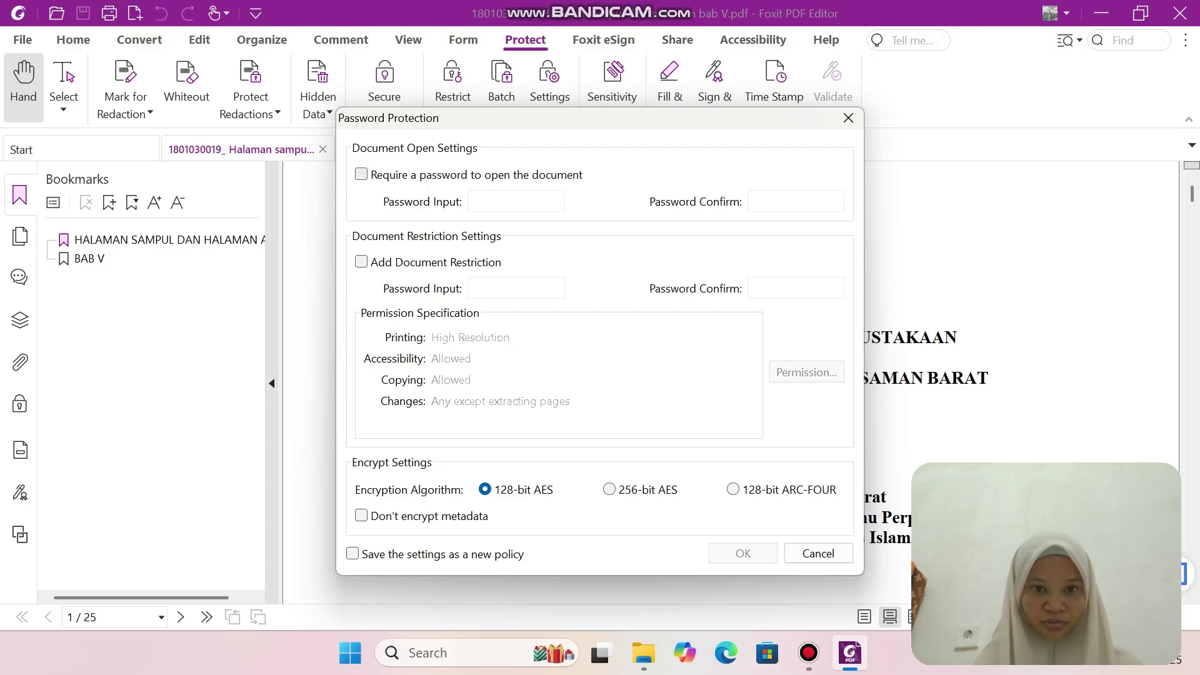
Require a password to open the document and enter it.
click(362, 175)
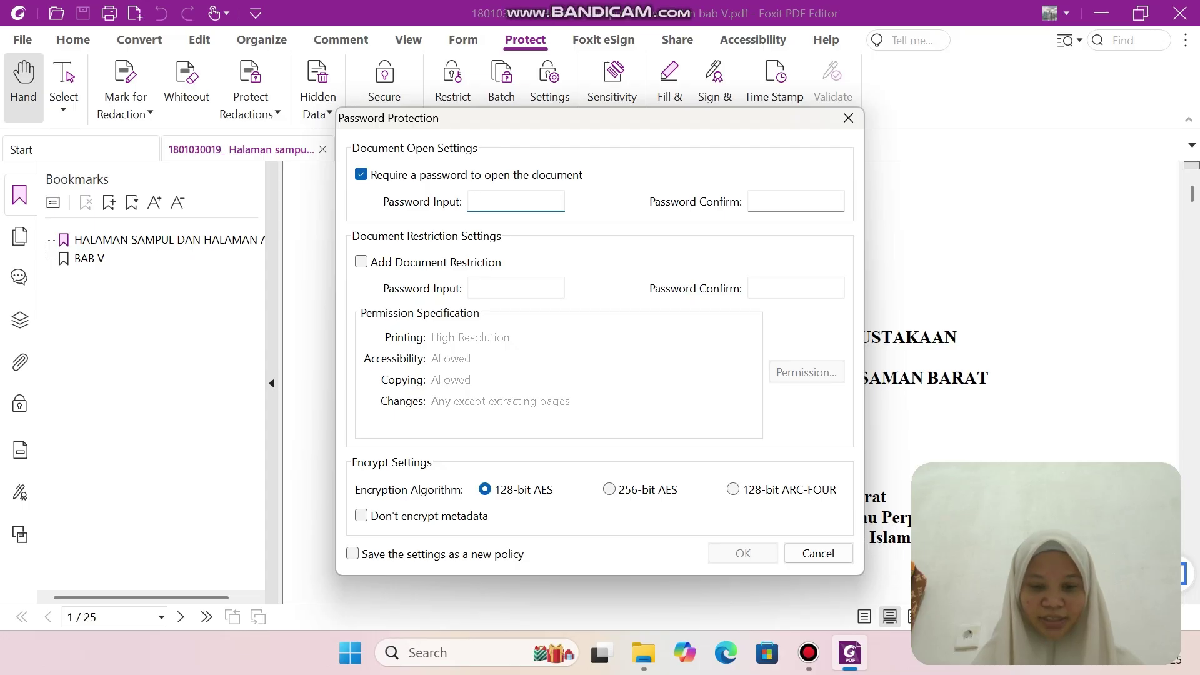
text(A)
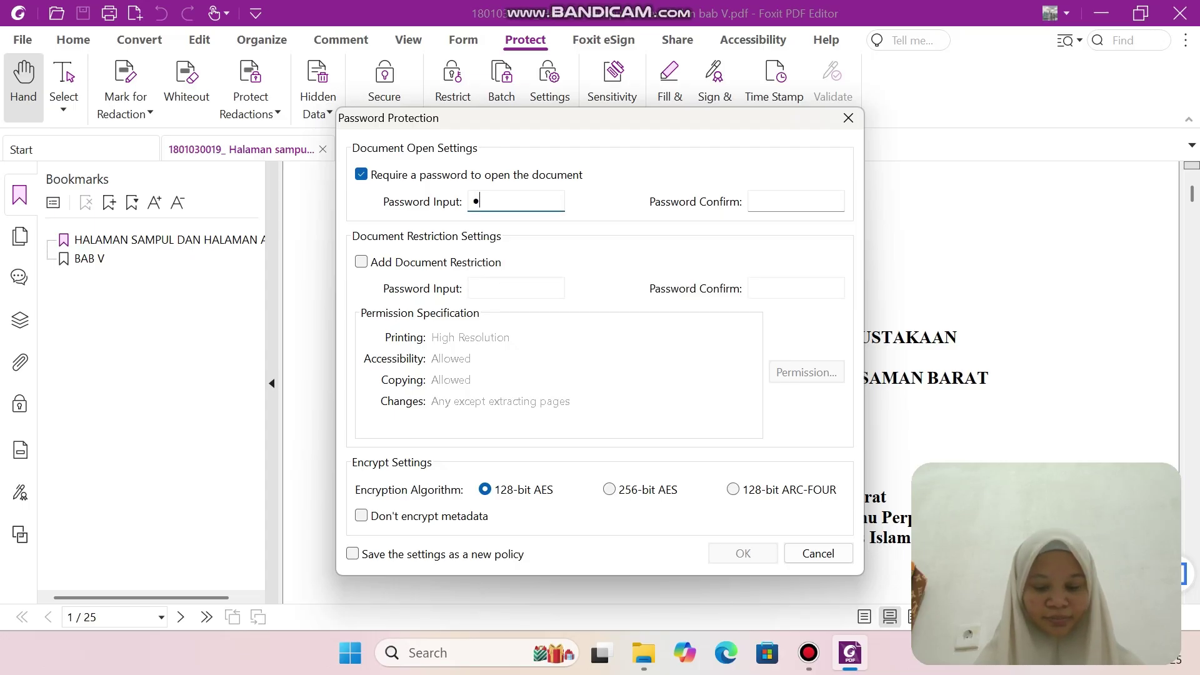
key(BackSpace)
text(123456)
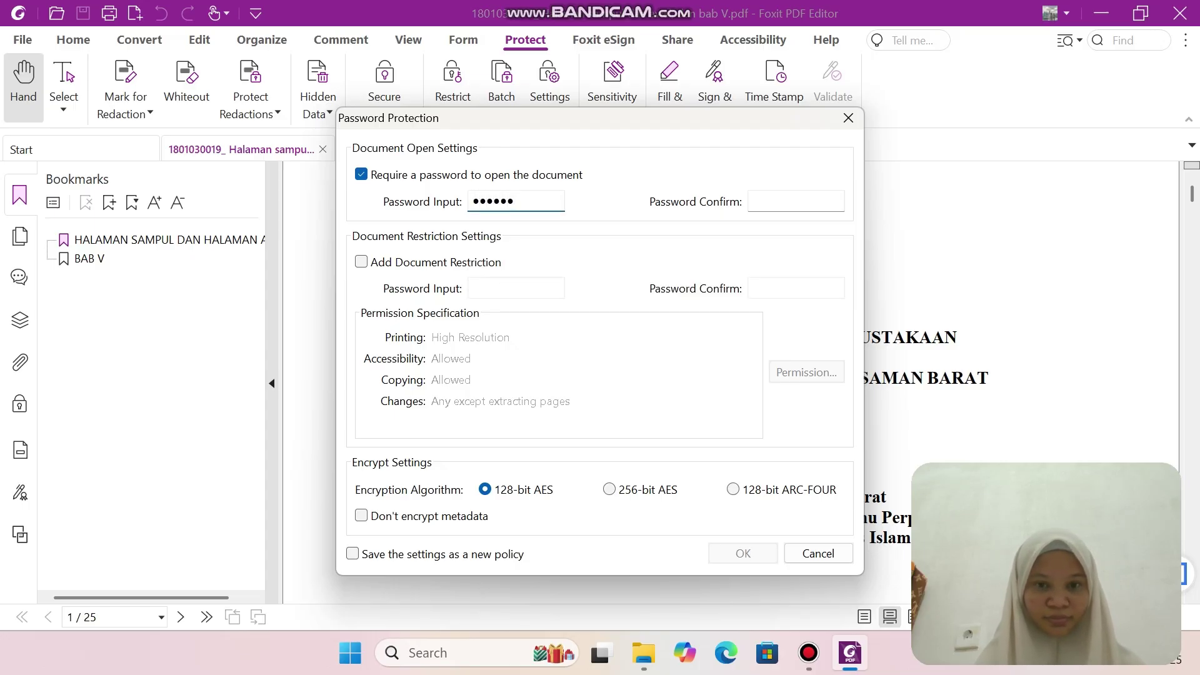
text(7)
key(Tab)
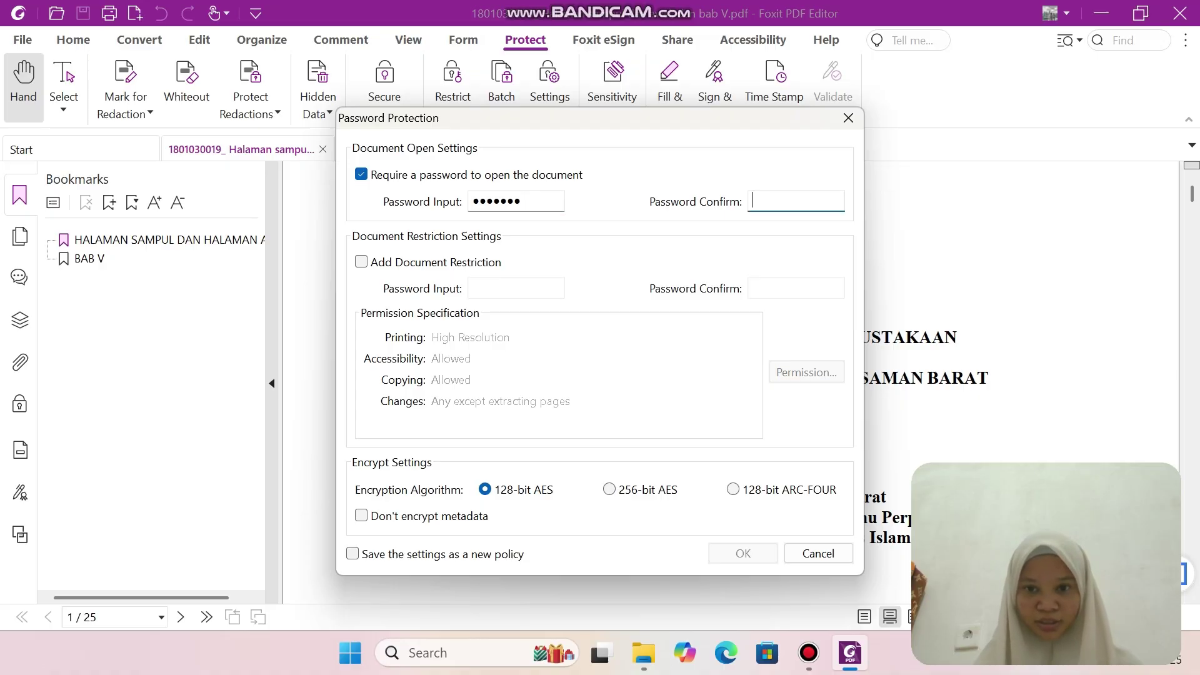
text(1234567)
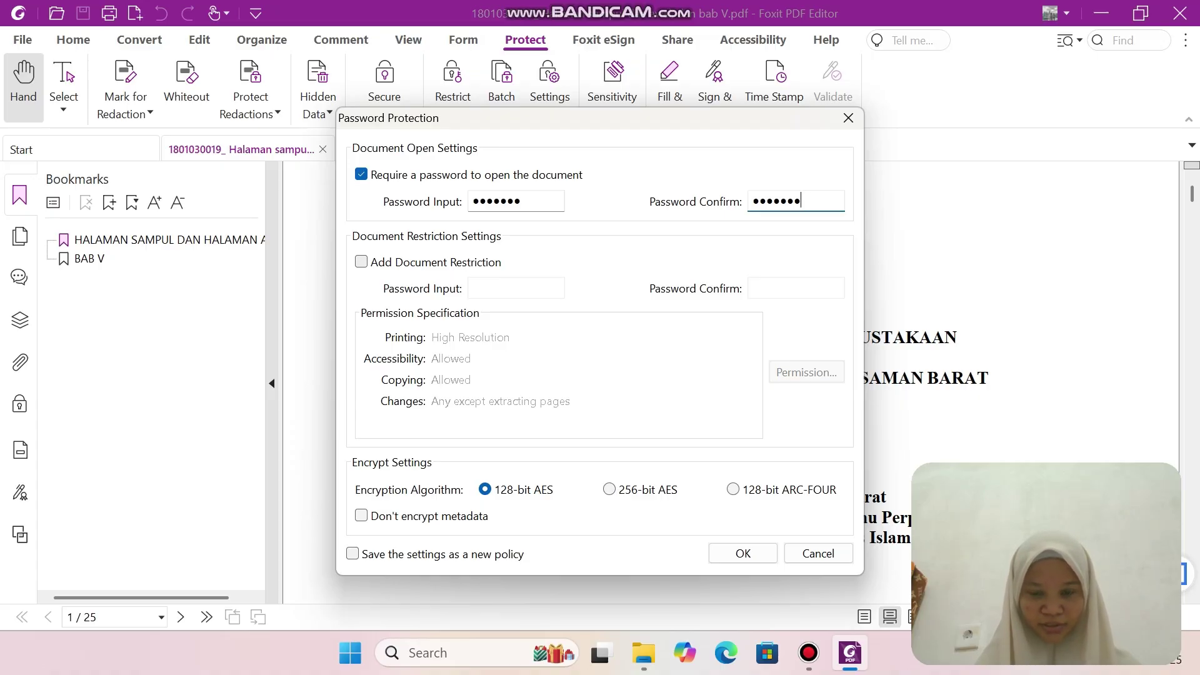
Add a restriction password and set printing and changes permissions to None.
click(361, 261)
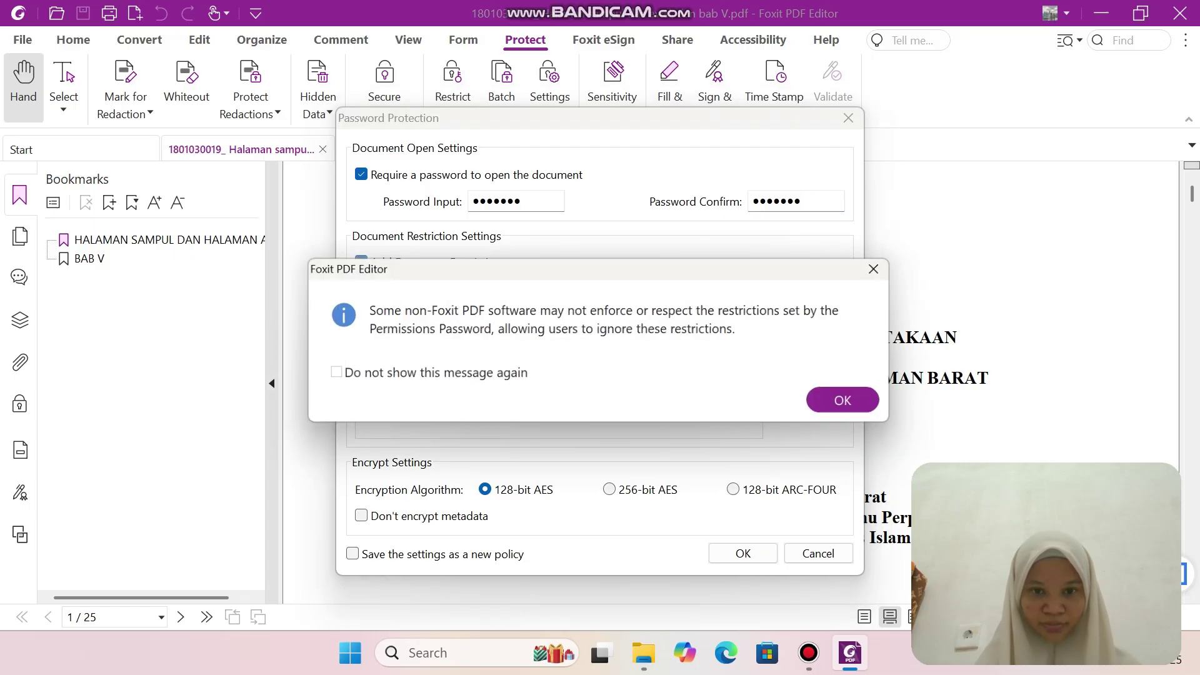
key(Return)
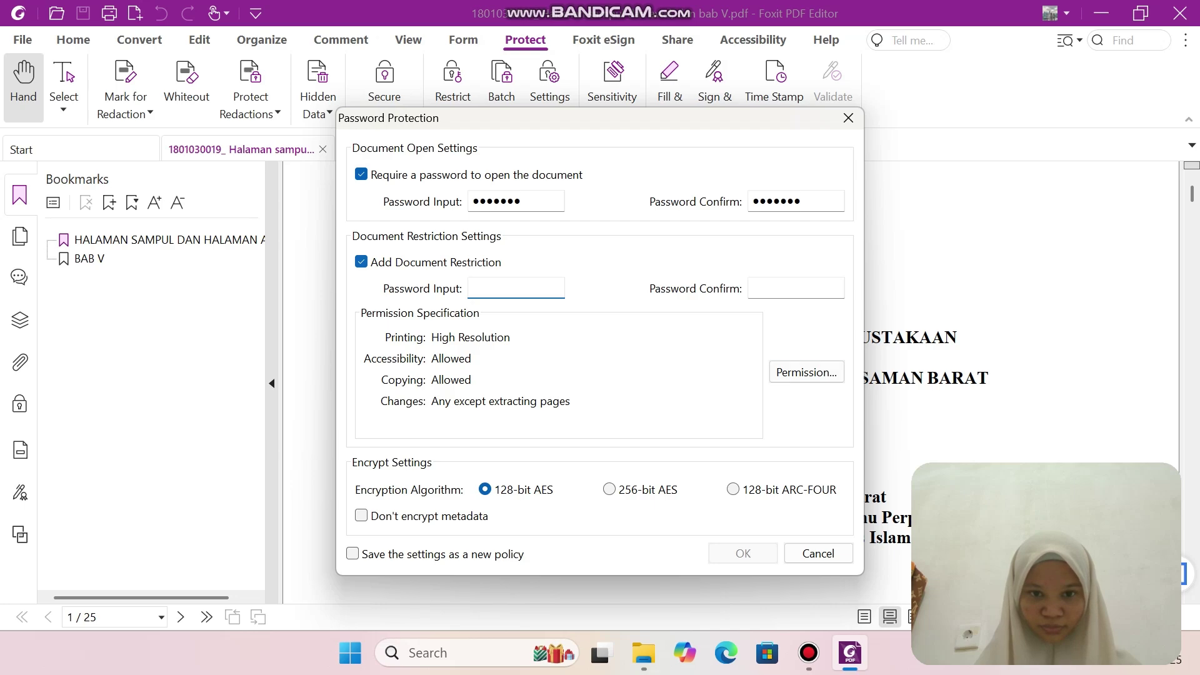
text(a)
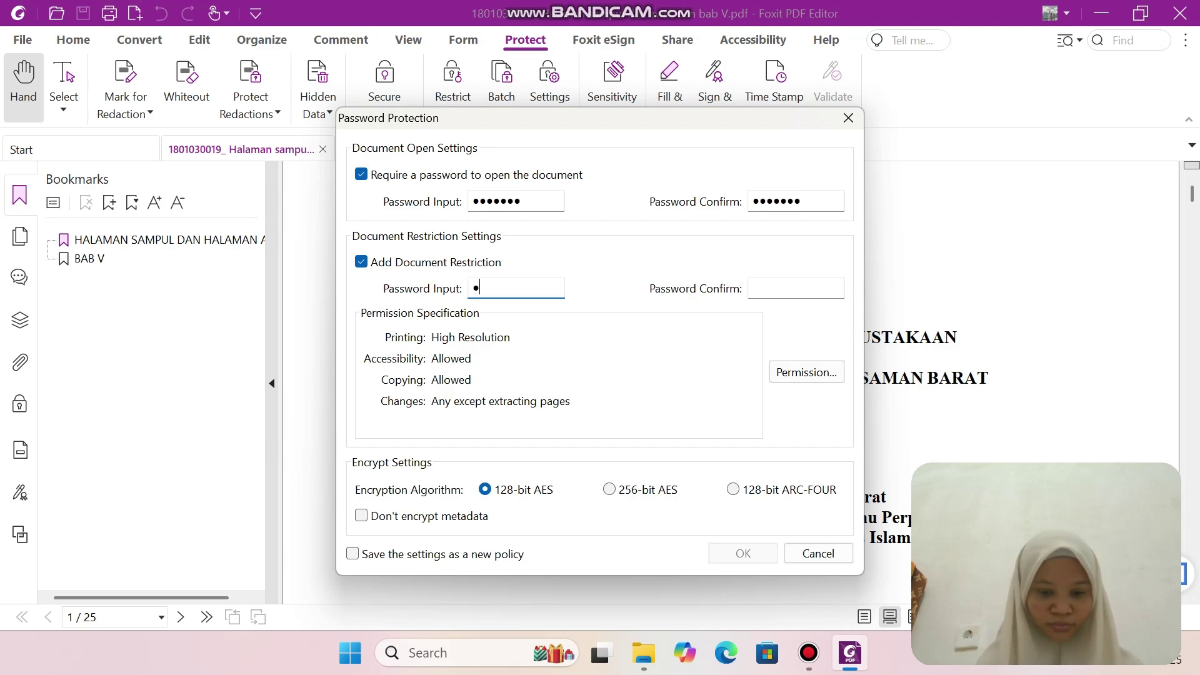
text(******)
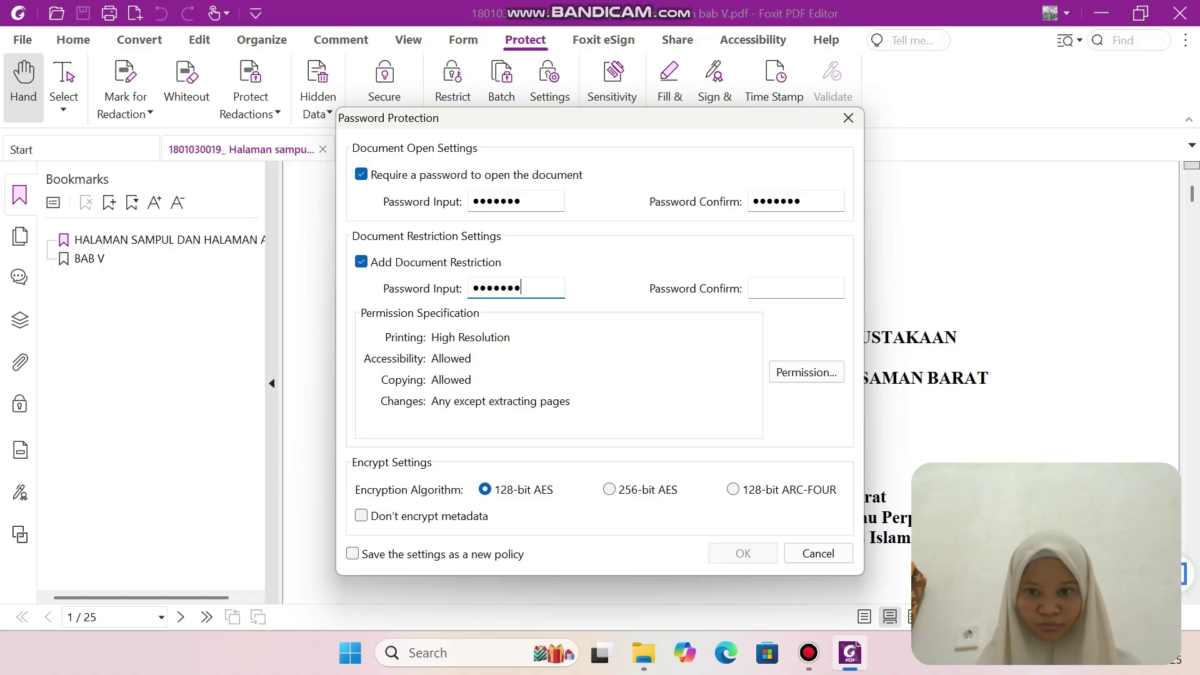
key(Tab)
text(*******)
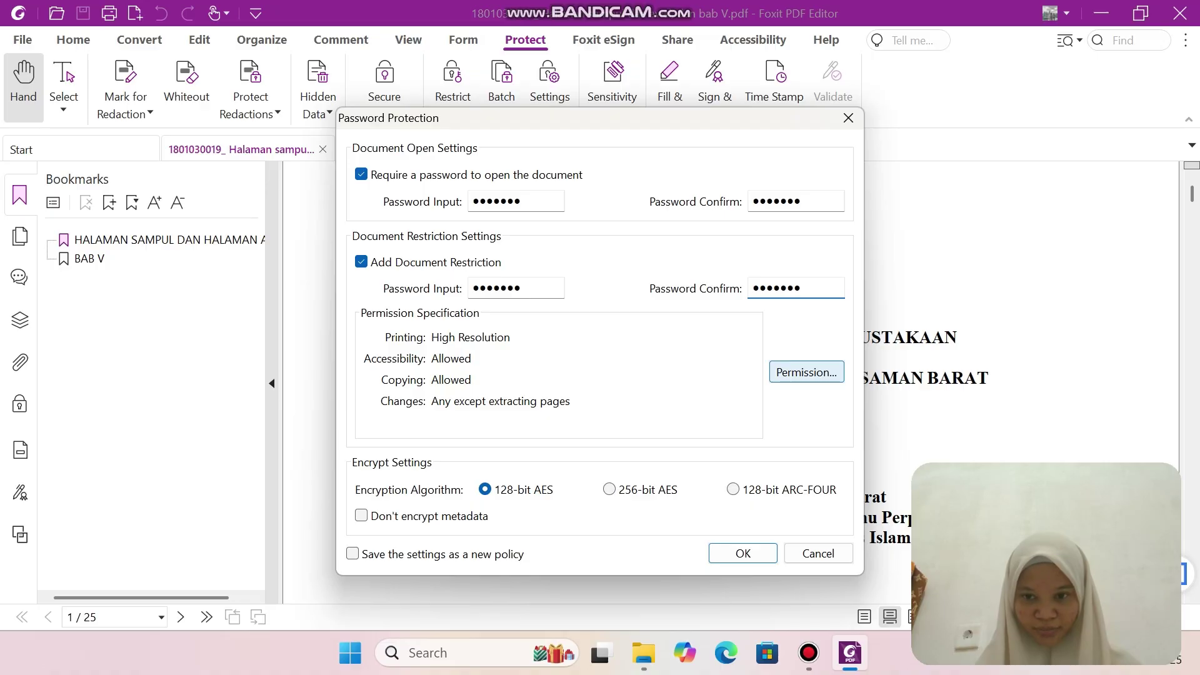
click(806, 372)
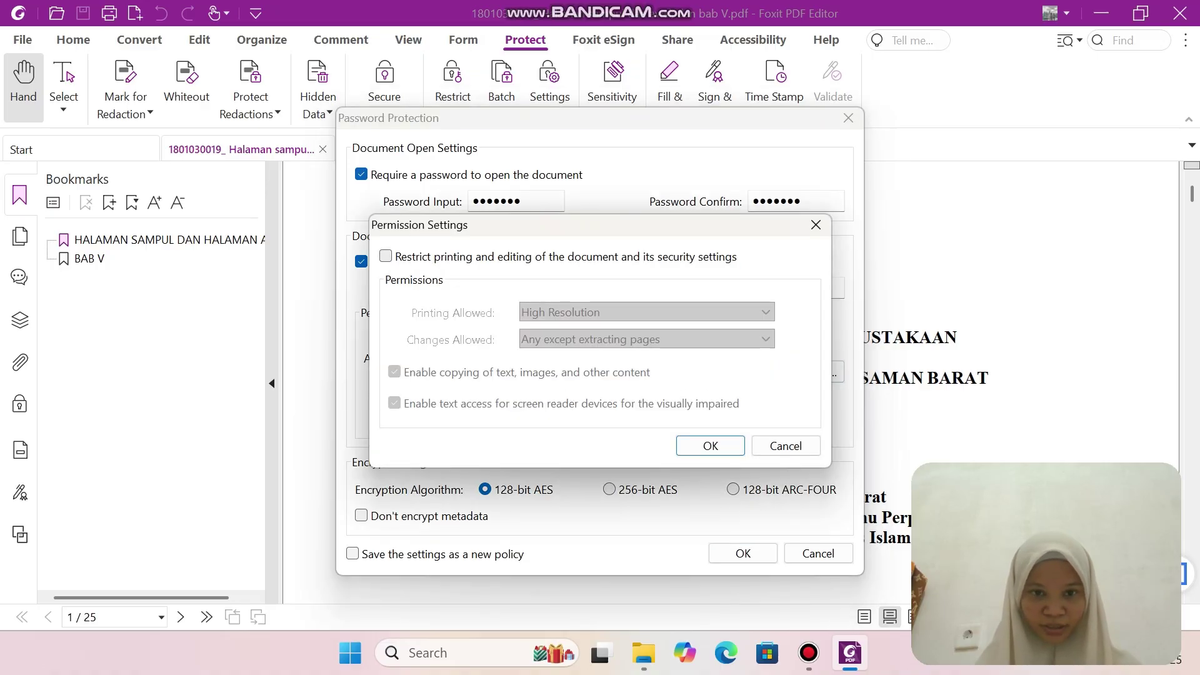
click(385, 257)
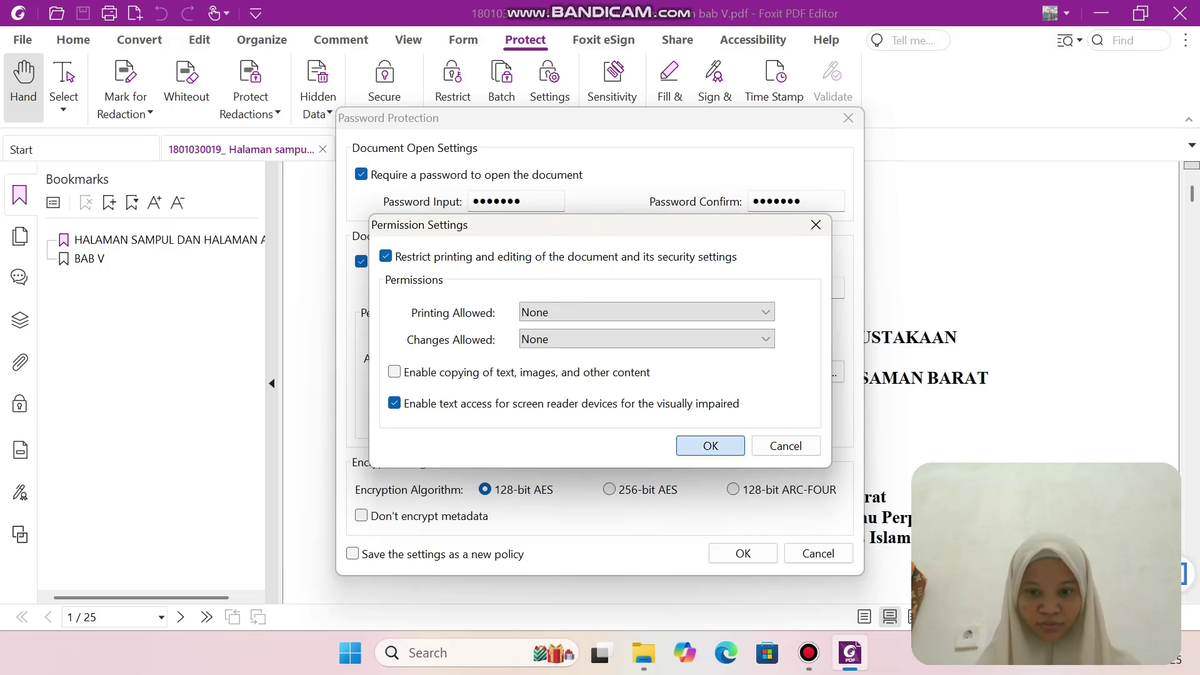
click(711, 445)
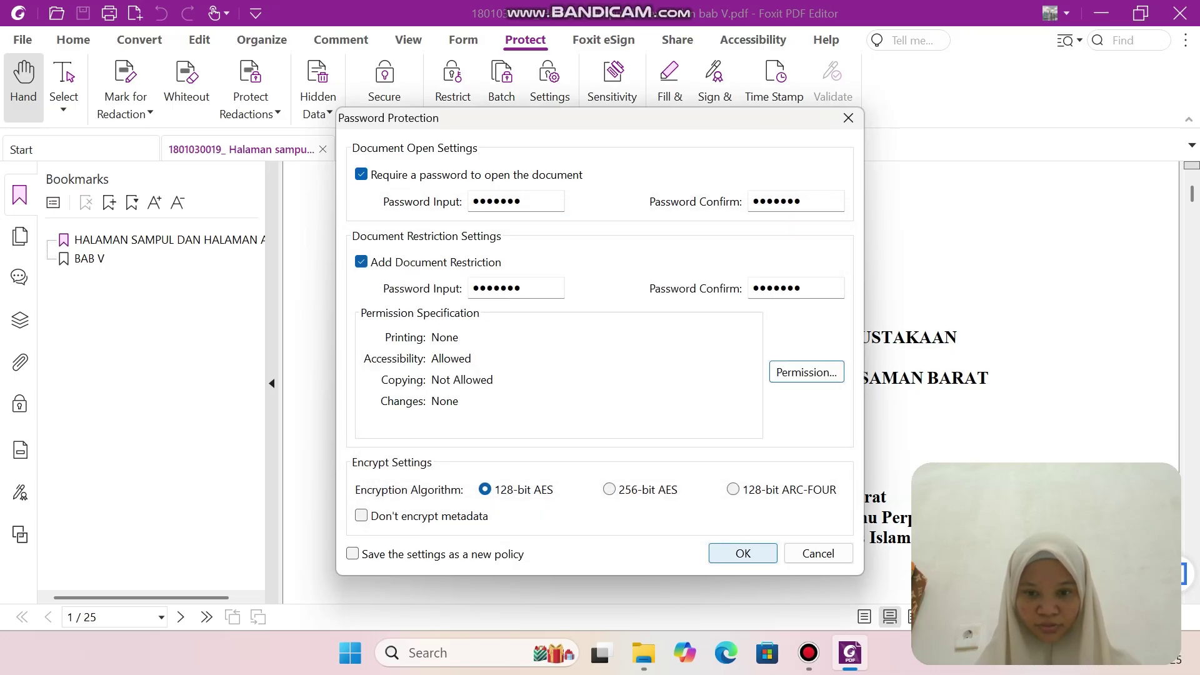
Try applying the password settings and dismiss the identical-passwords warnings.
click(743, 554)
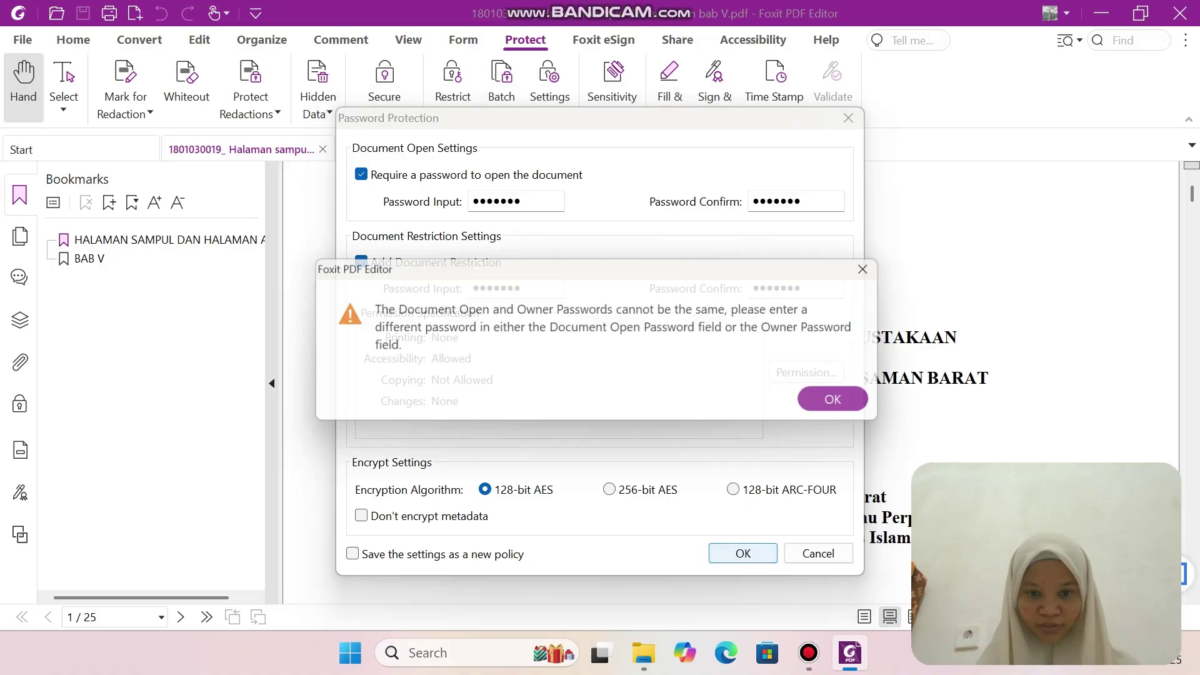
key(Return)
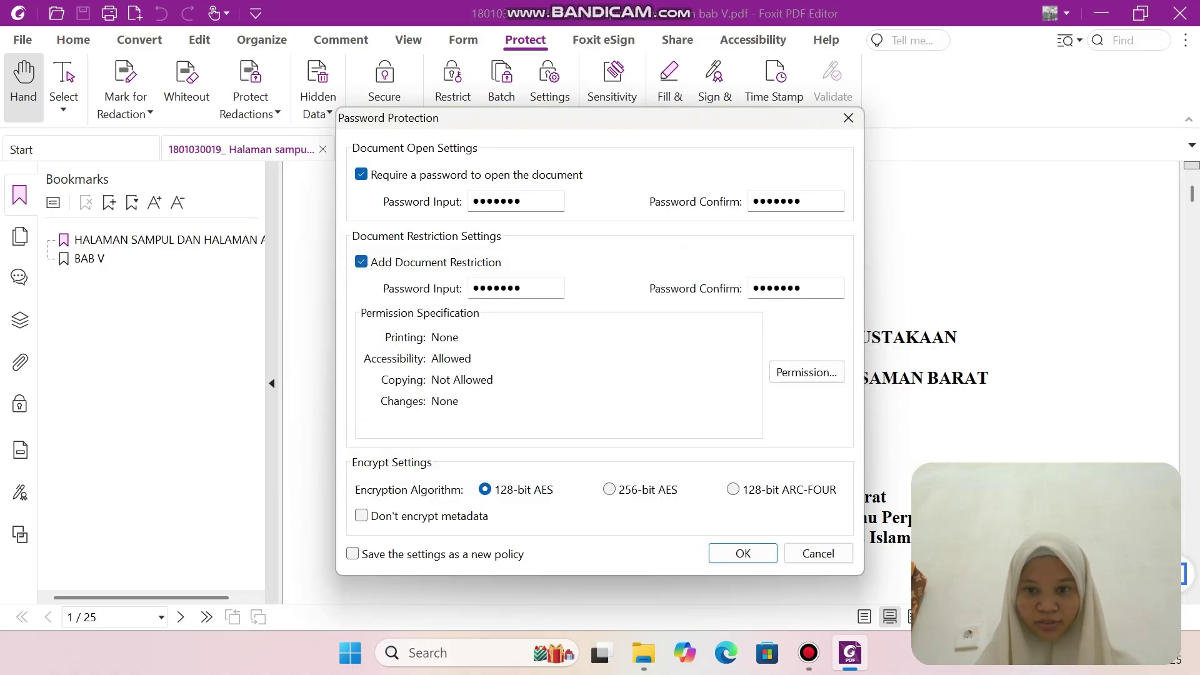
key(Return)
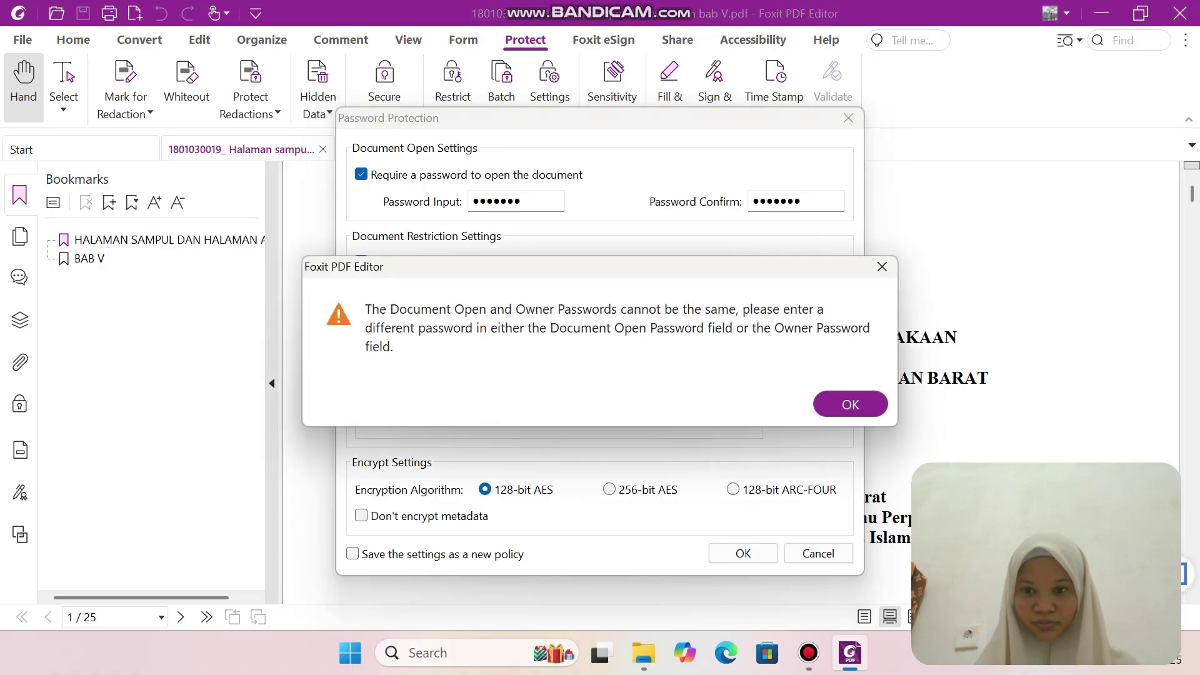
key(Return)
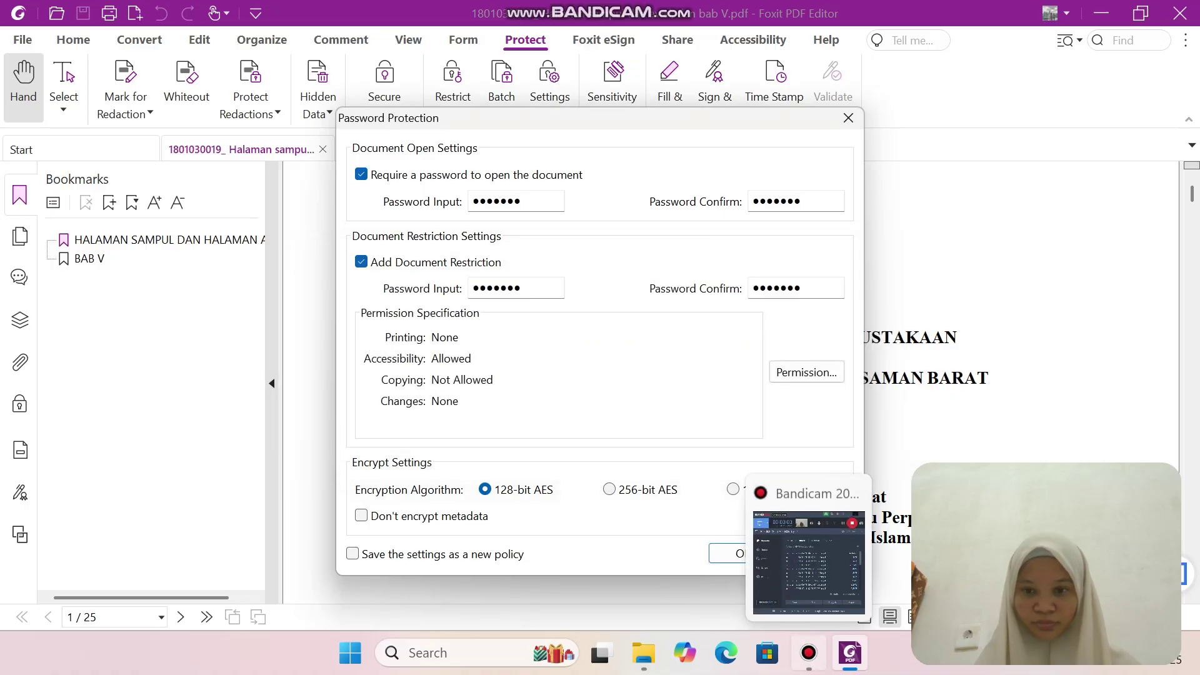
click(808, 652)
key(alt+Tab)
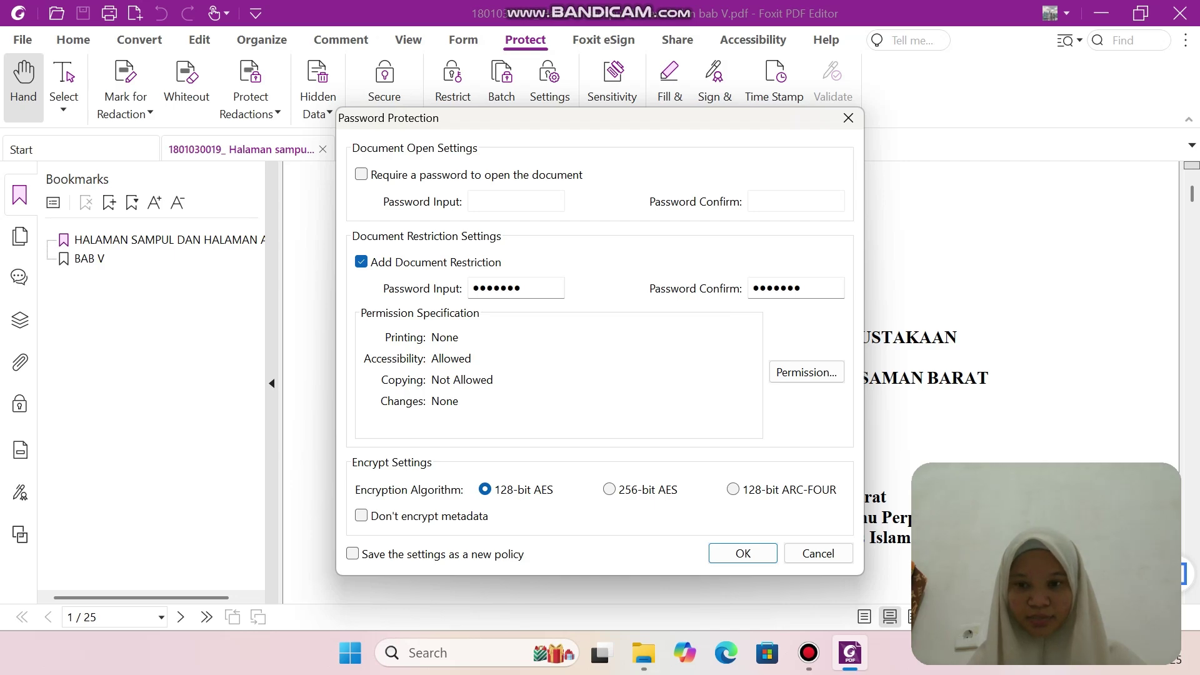
Apply only the printing and editing restrictions and save the secured cover PDF.
click(806, 372)
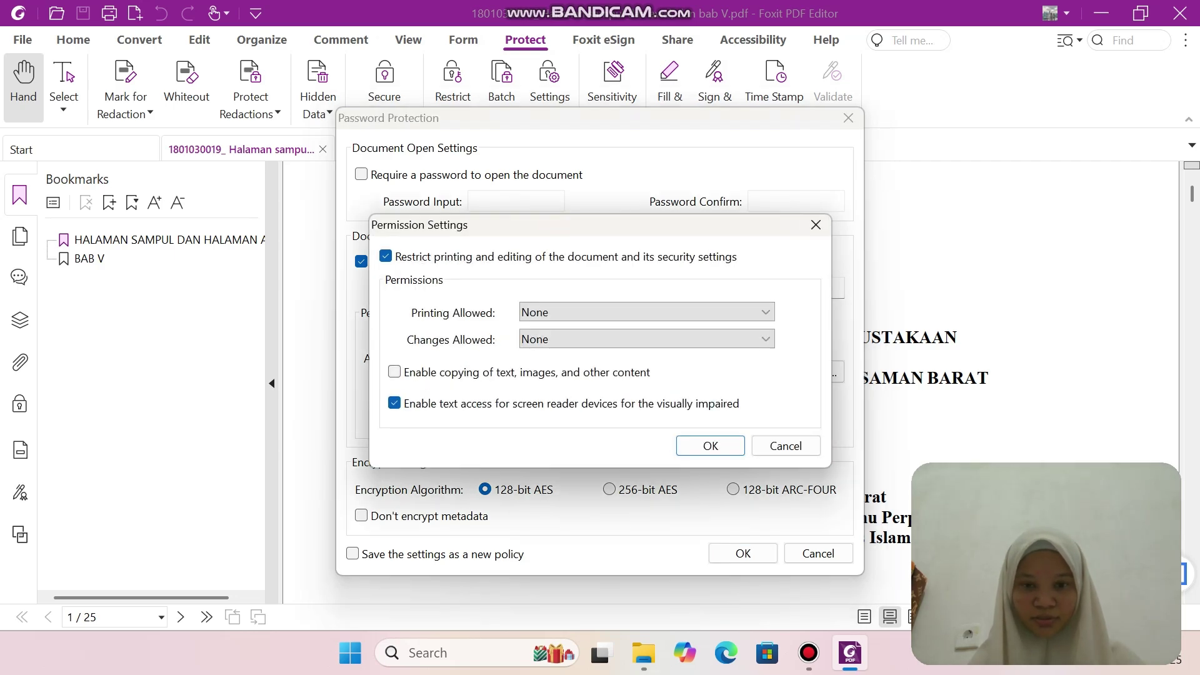
click(710, 446)
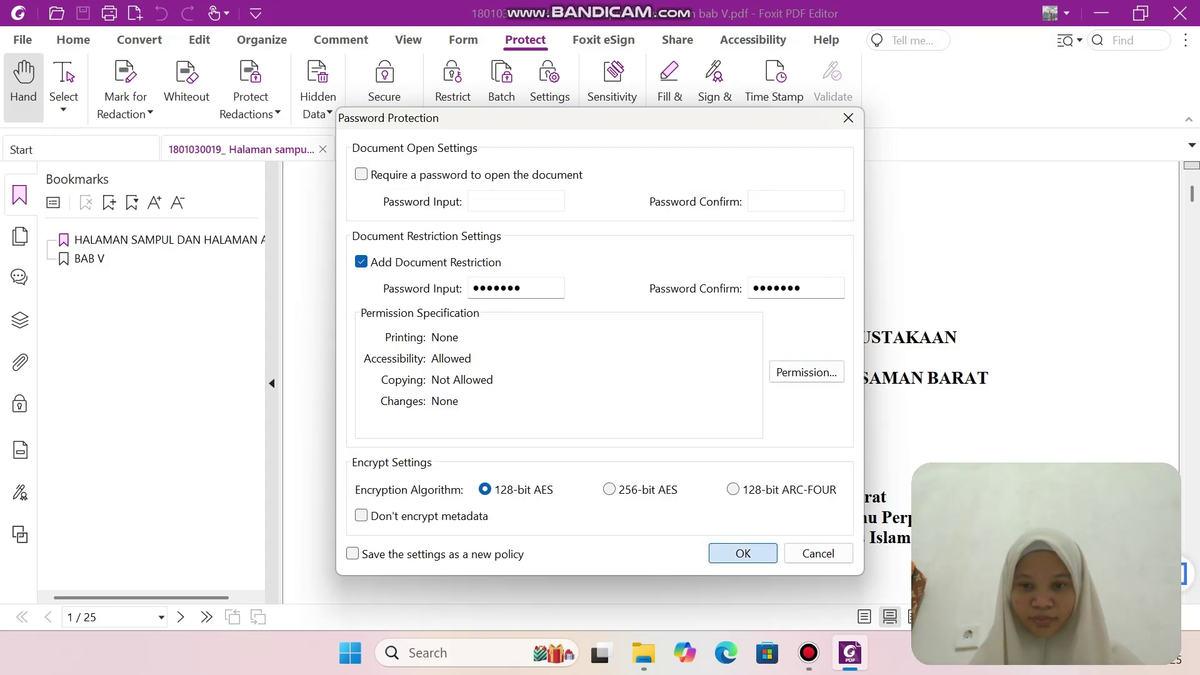
click(743, 553)
key(Return)
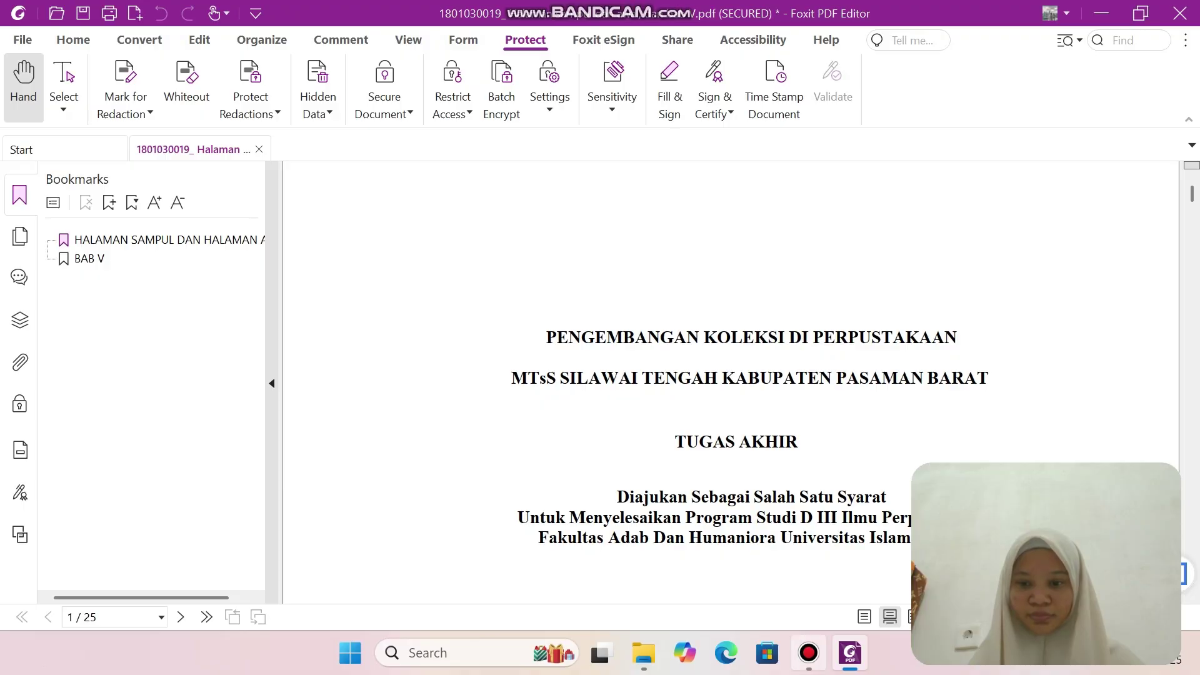
click(808, 652)
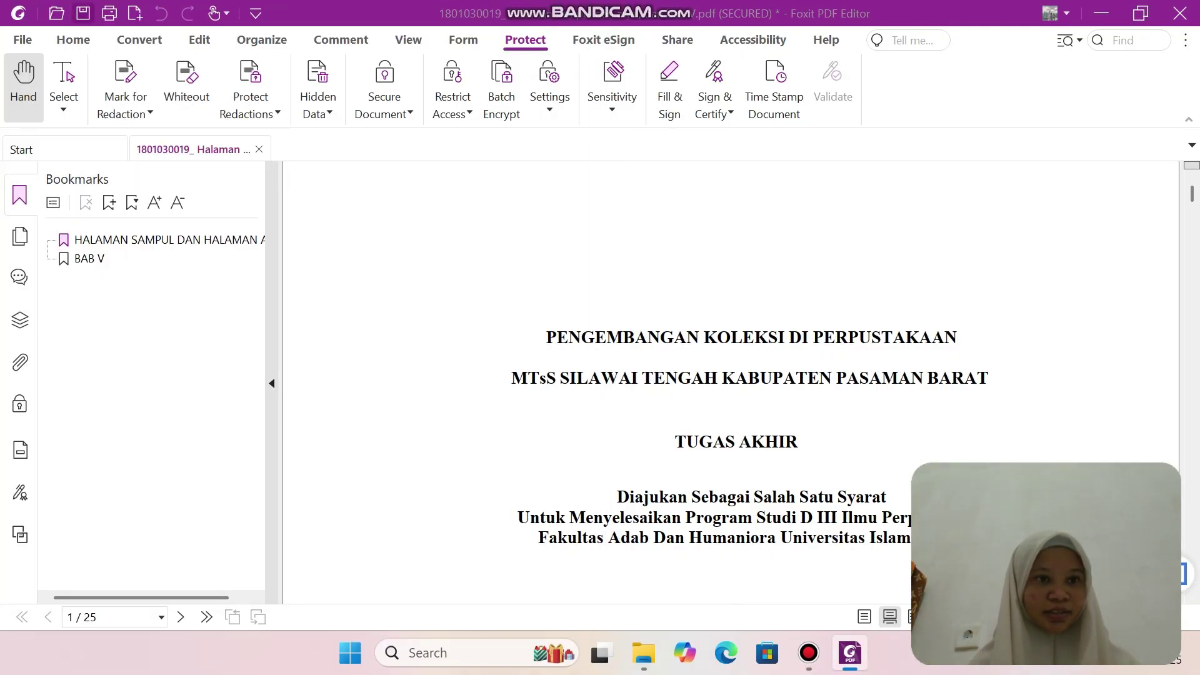
click(83, 12)
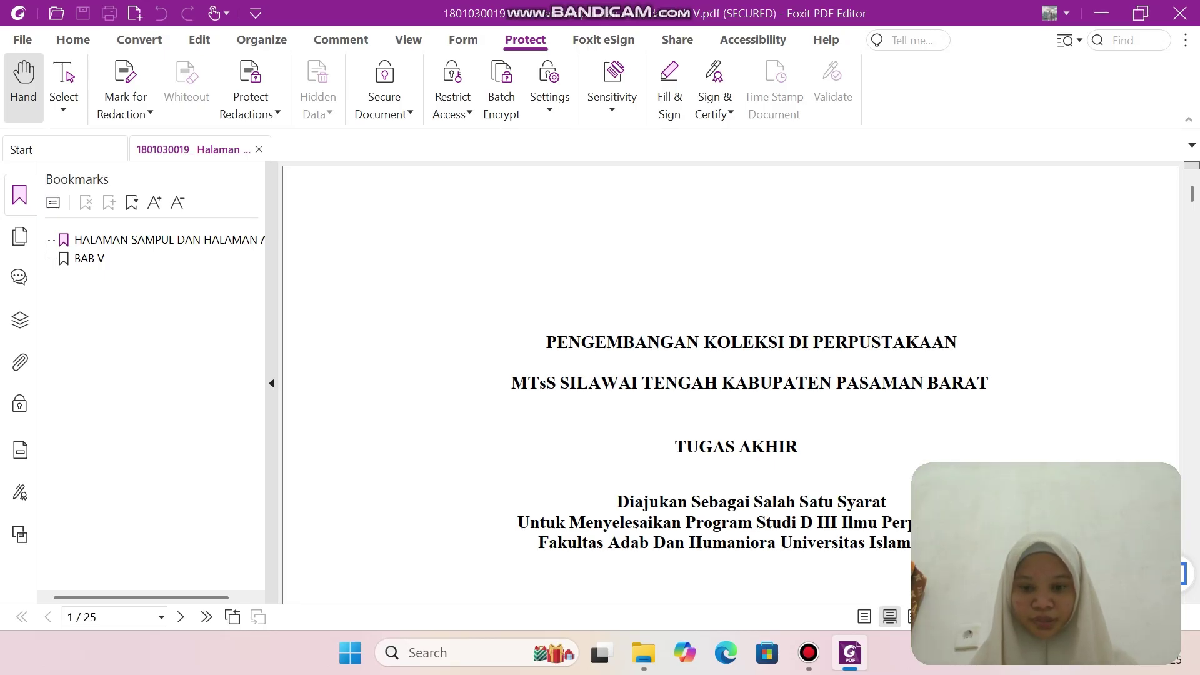
Open the BAB II SAMPAI BAB IV PDF from File Explorer in Foxit PDF Editor 12.0.
click(644, 653)
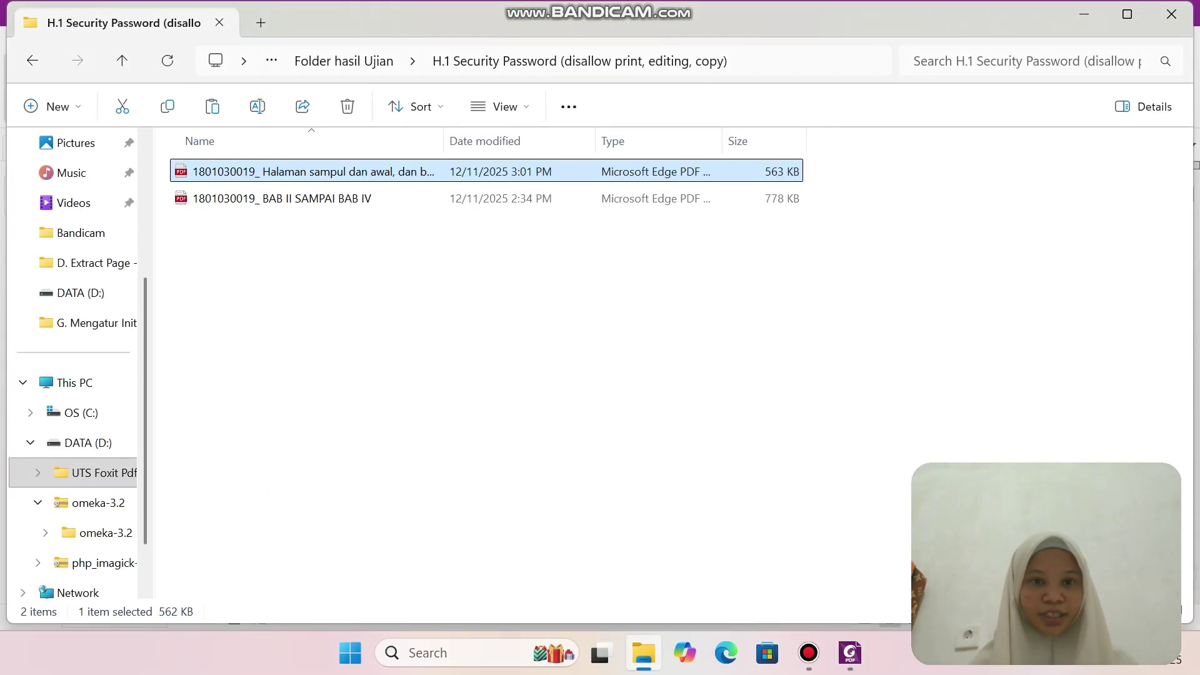
click(281, 198)
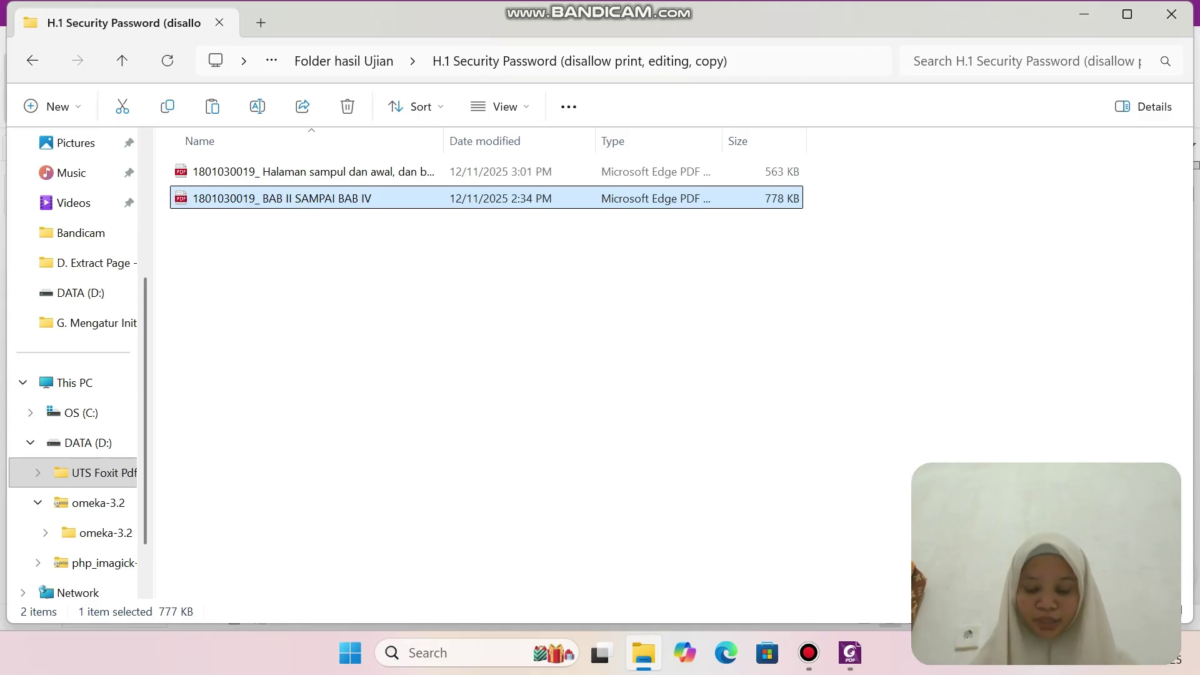
right_click(434, 199)
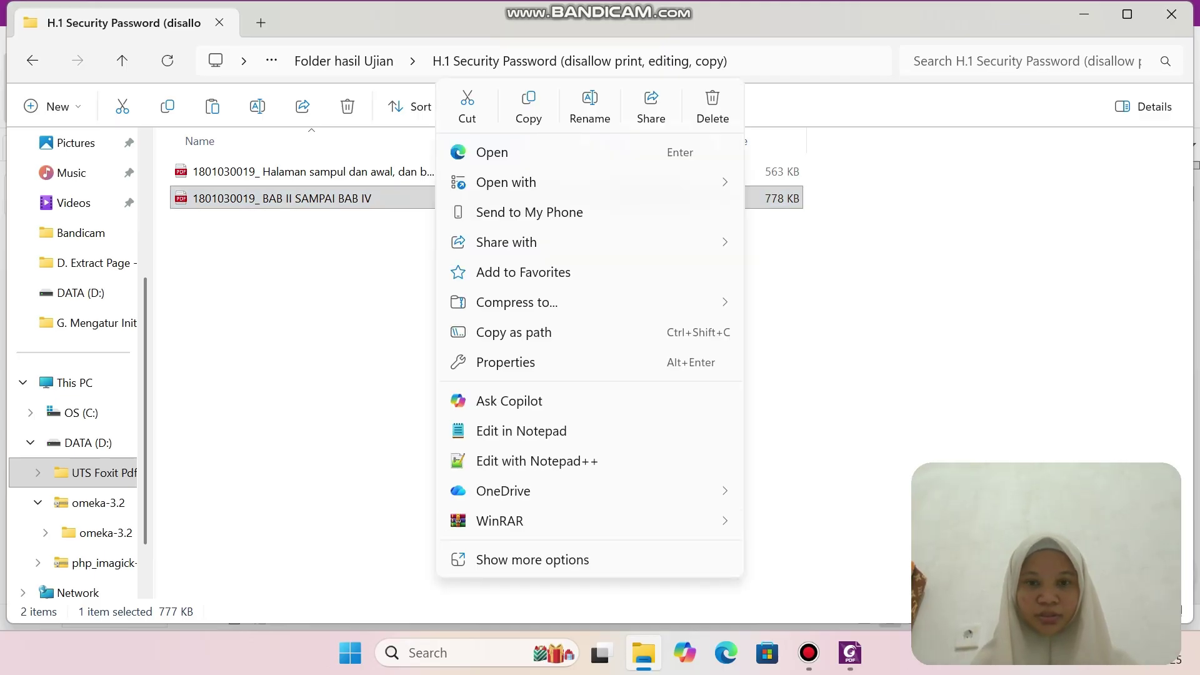
mouse_move(507, 182)
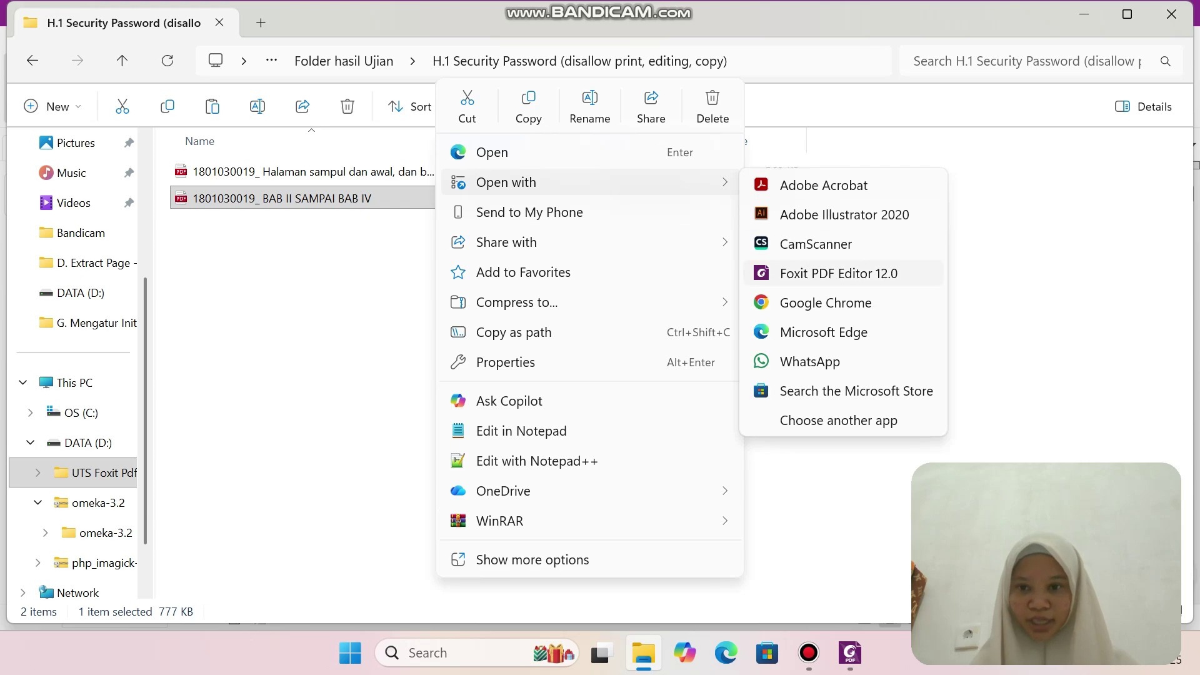
click(838, 273)
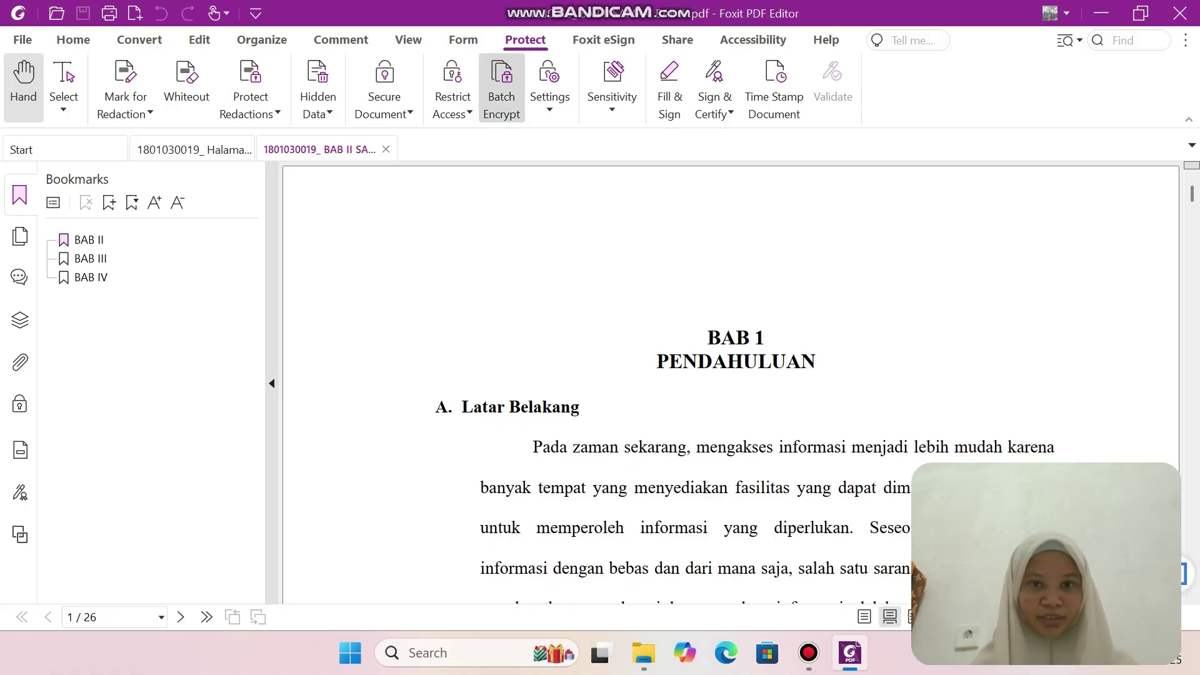
Bring up the Password Protection settings for the BAB II–IV PDF.
click(463, 39)
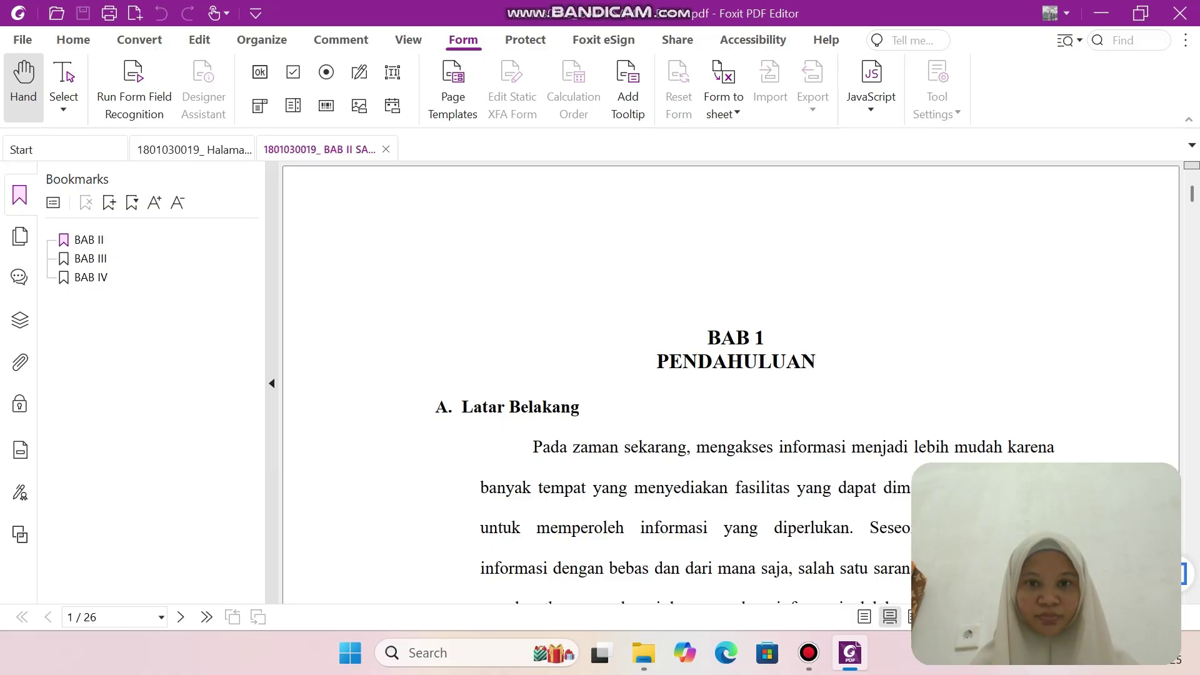
click(525, 39)
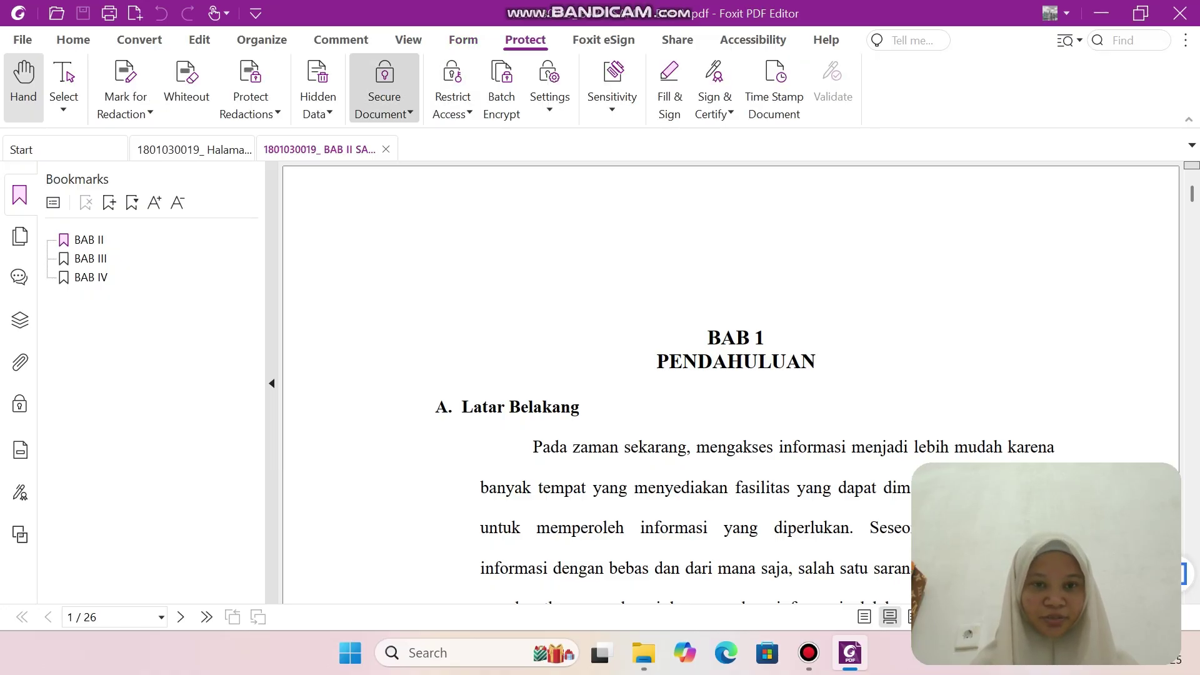
click(384, 88)
click(413, 131)
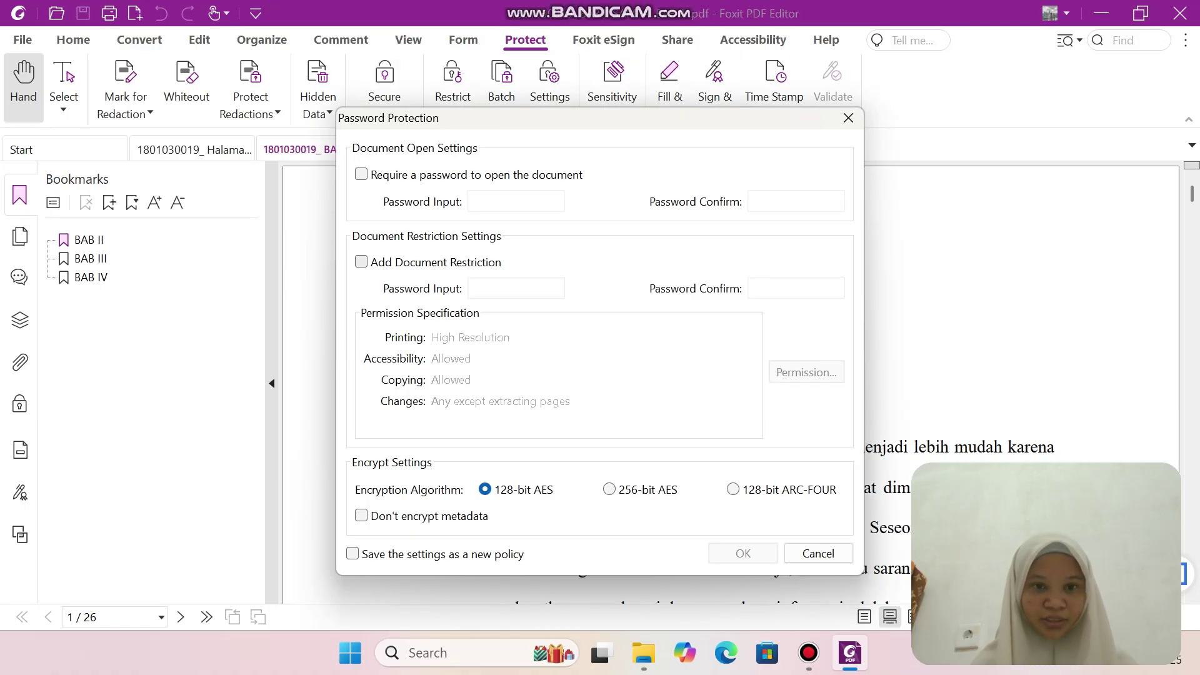
Apply a restriction password with printing and changes set to None.
click(361, 262)
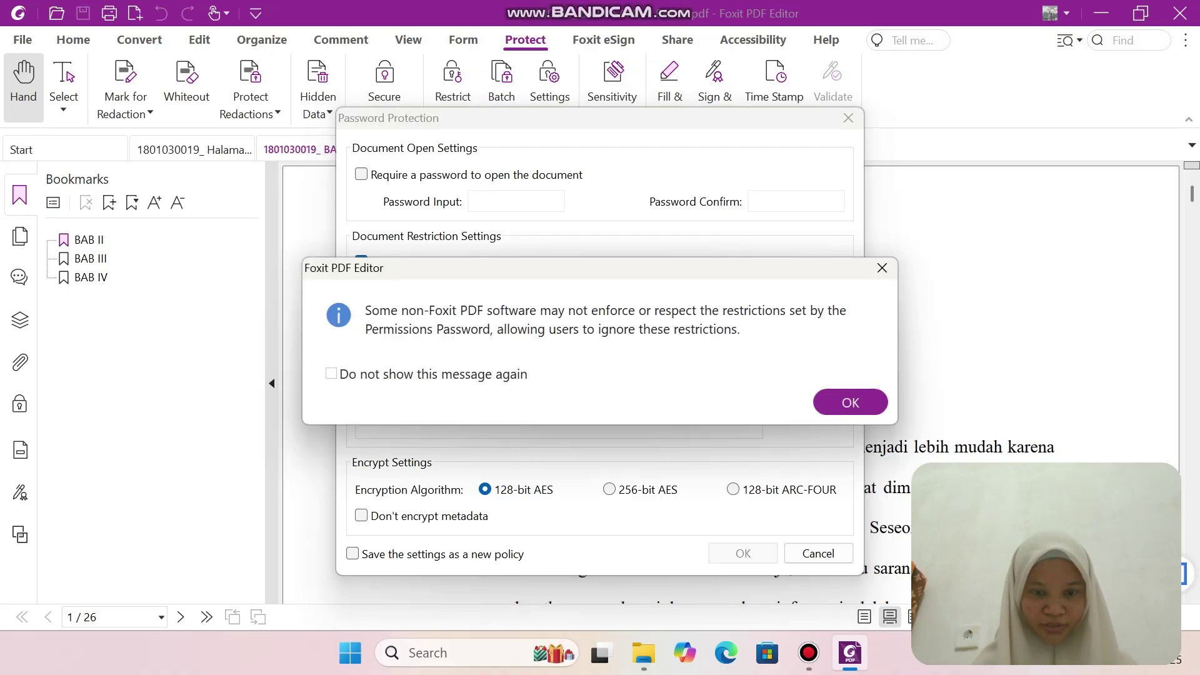
key(Return)
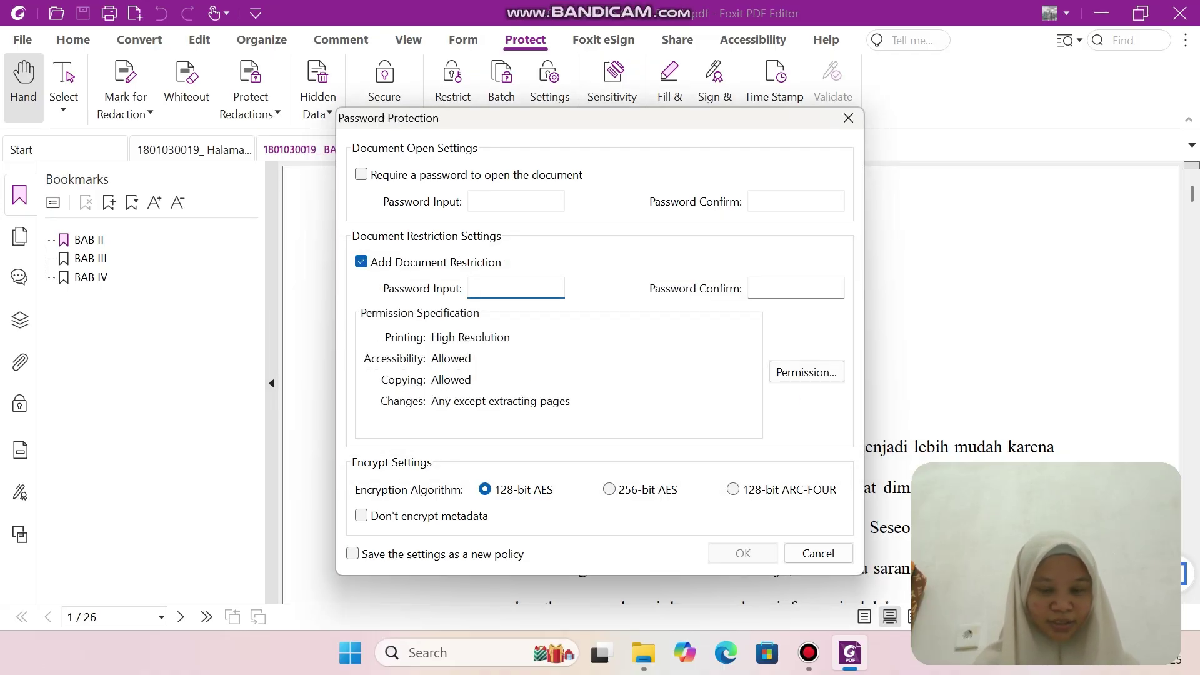
text(123456)
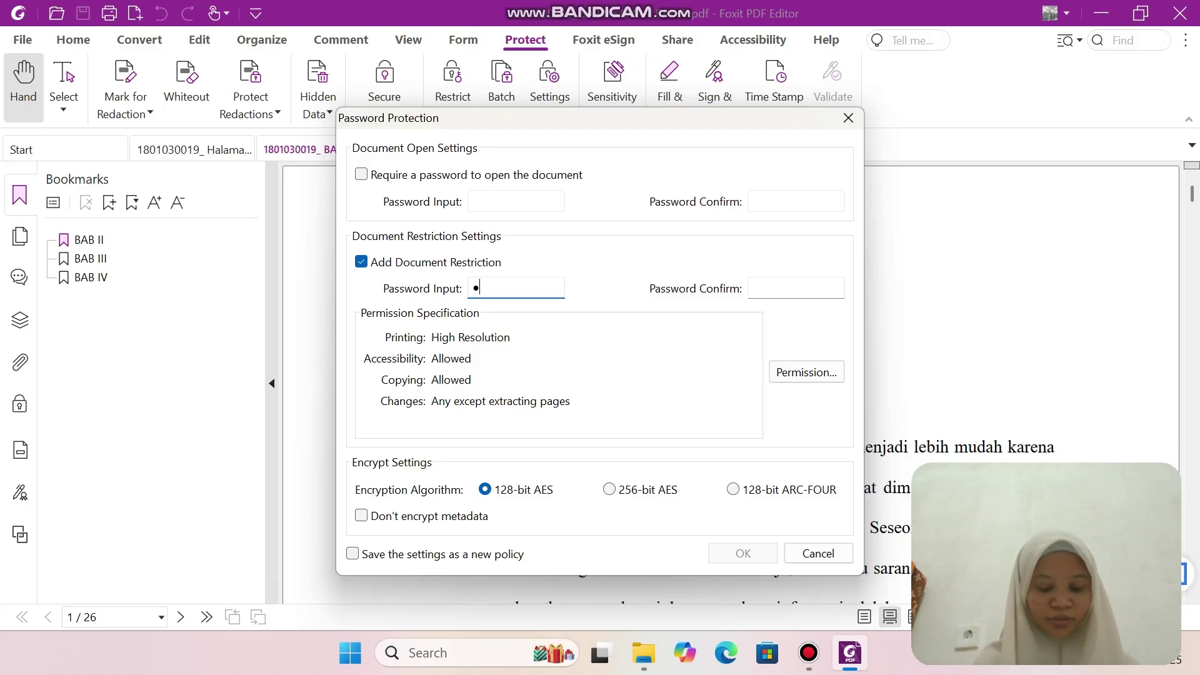
text(7)
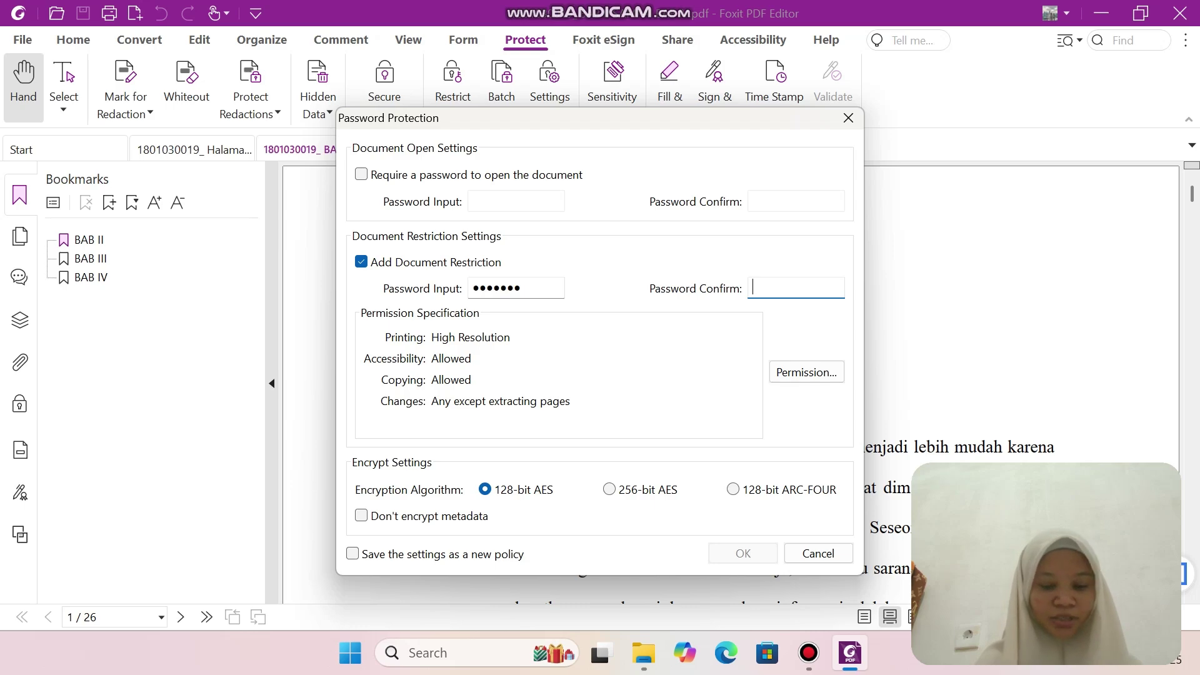
text(1234567)
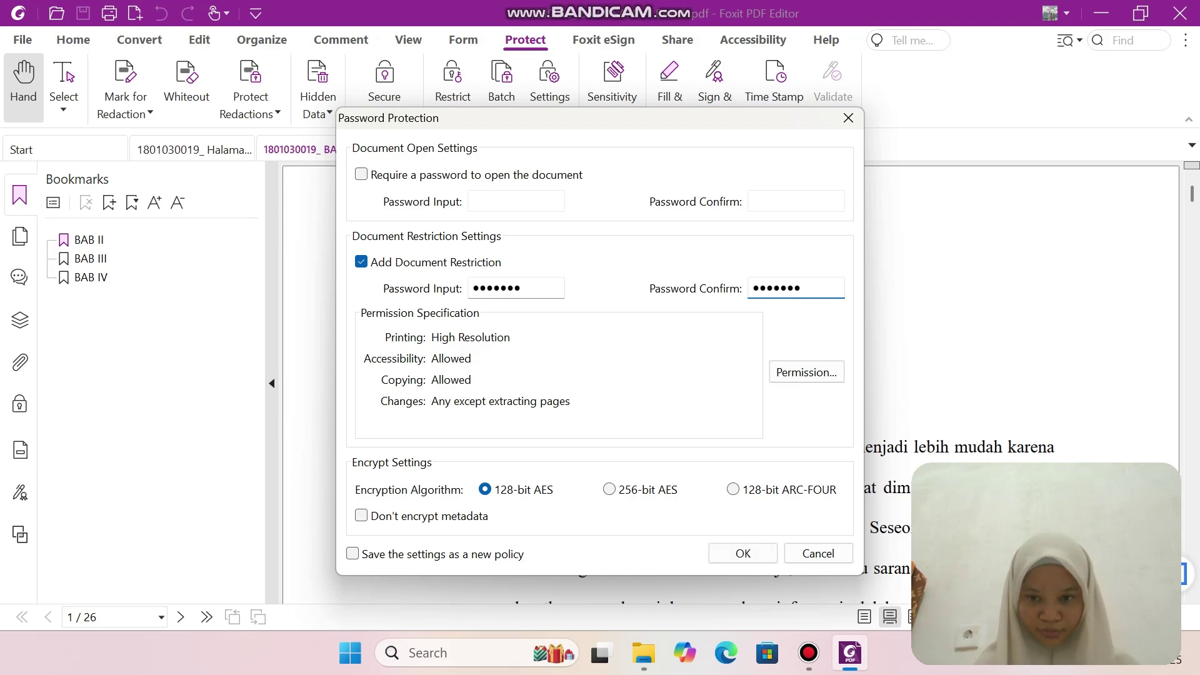
click(806, 372)
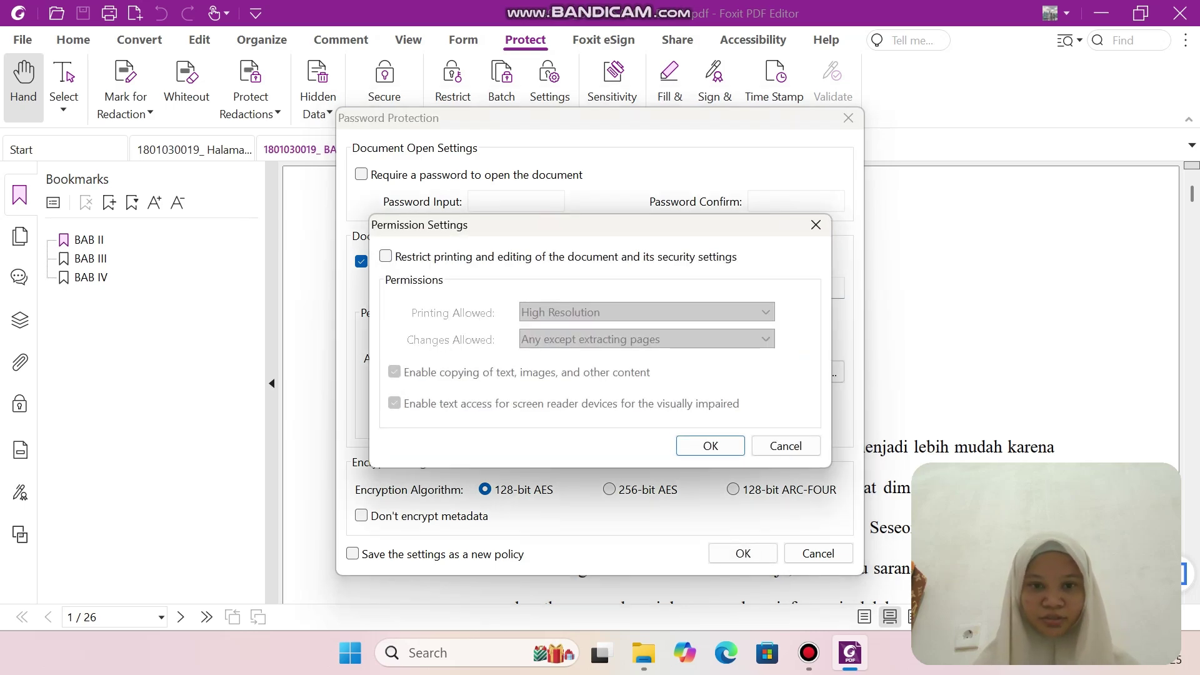
click(385, 256)
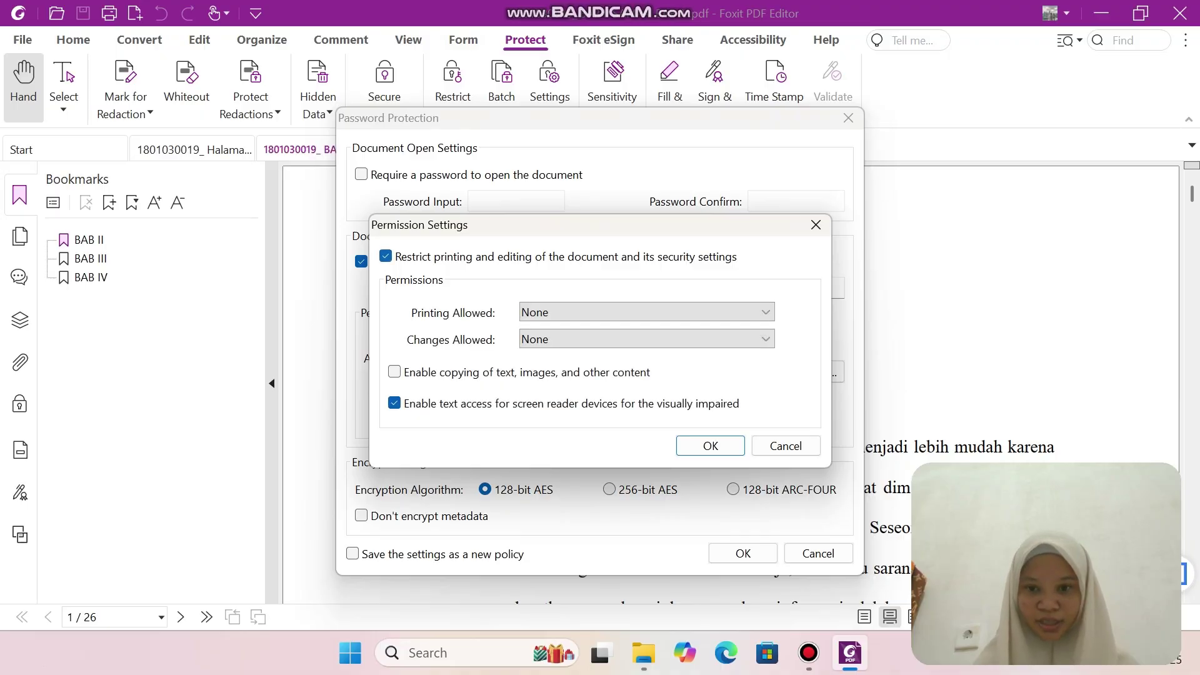
key(Return)
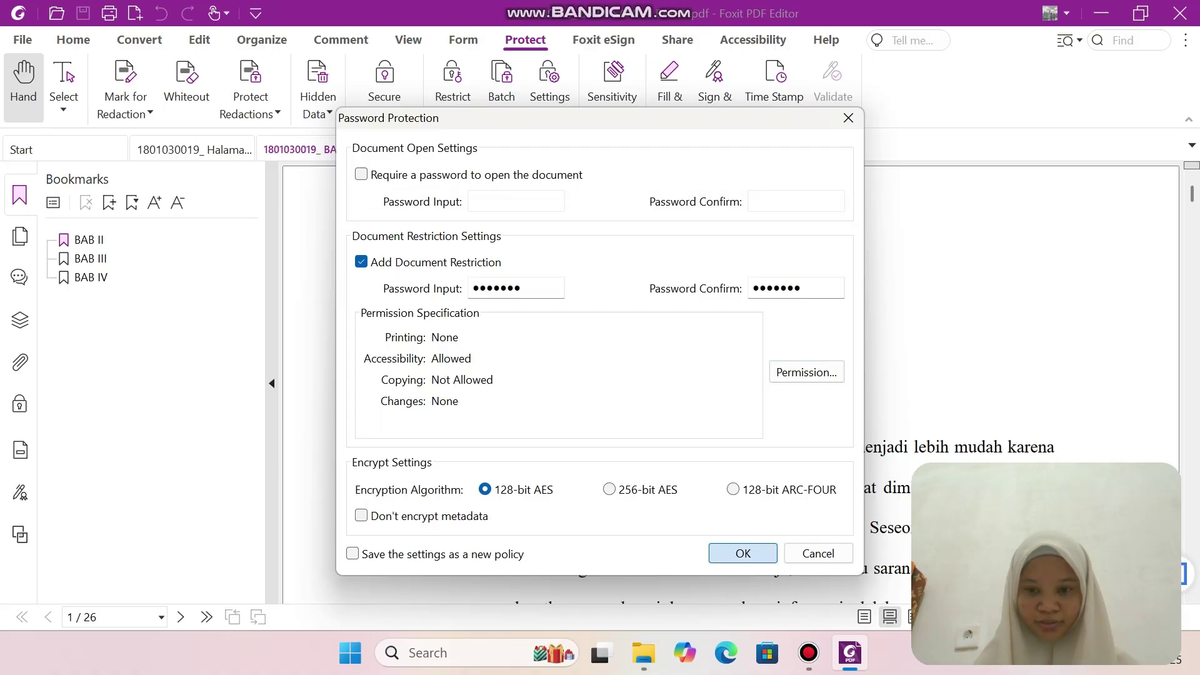
key(Return)
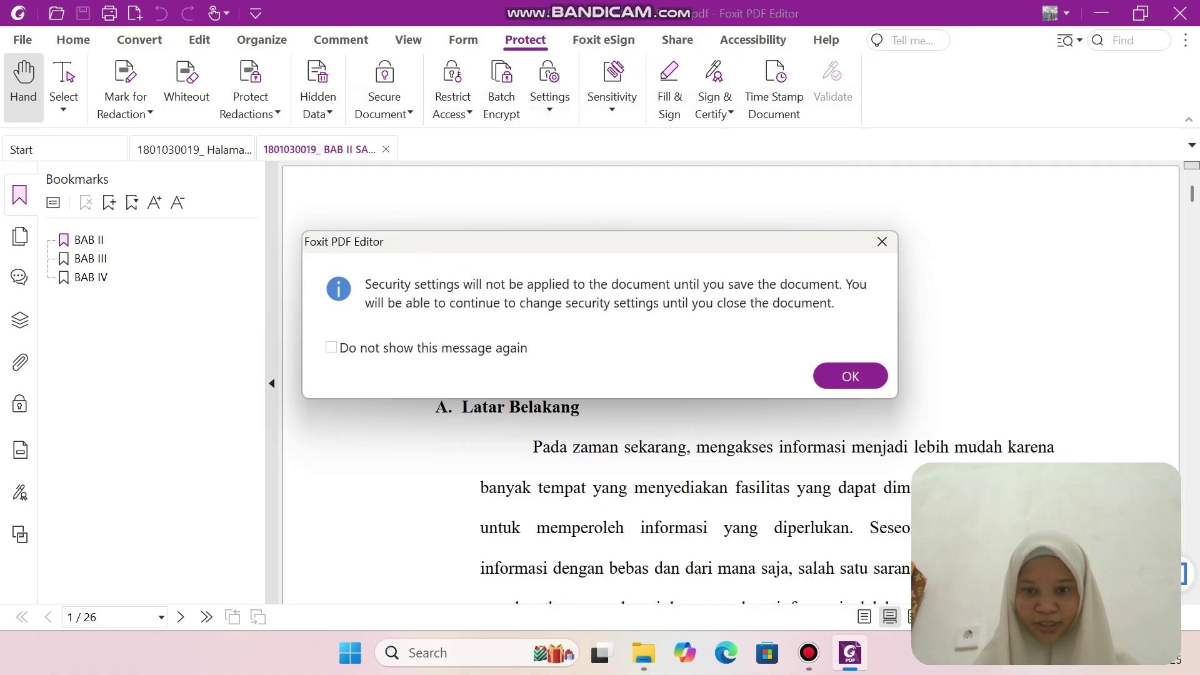
key(Return)
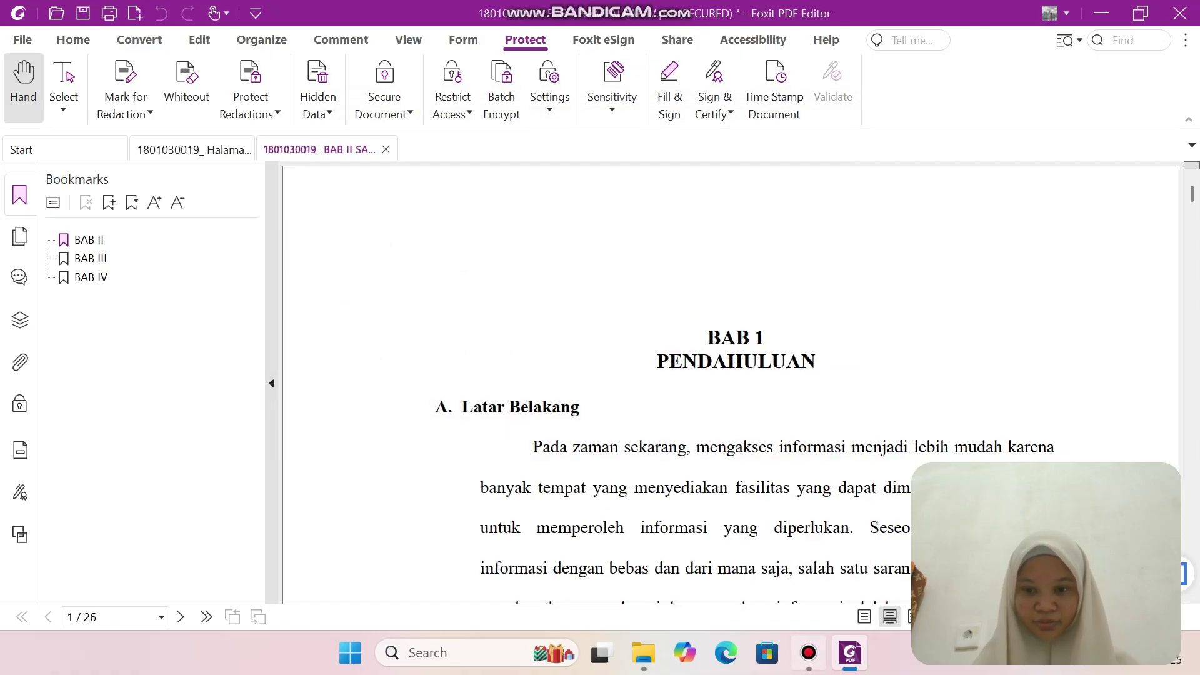
click(809, 652)
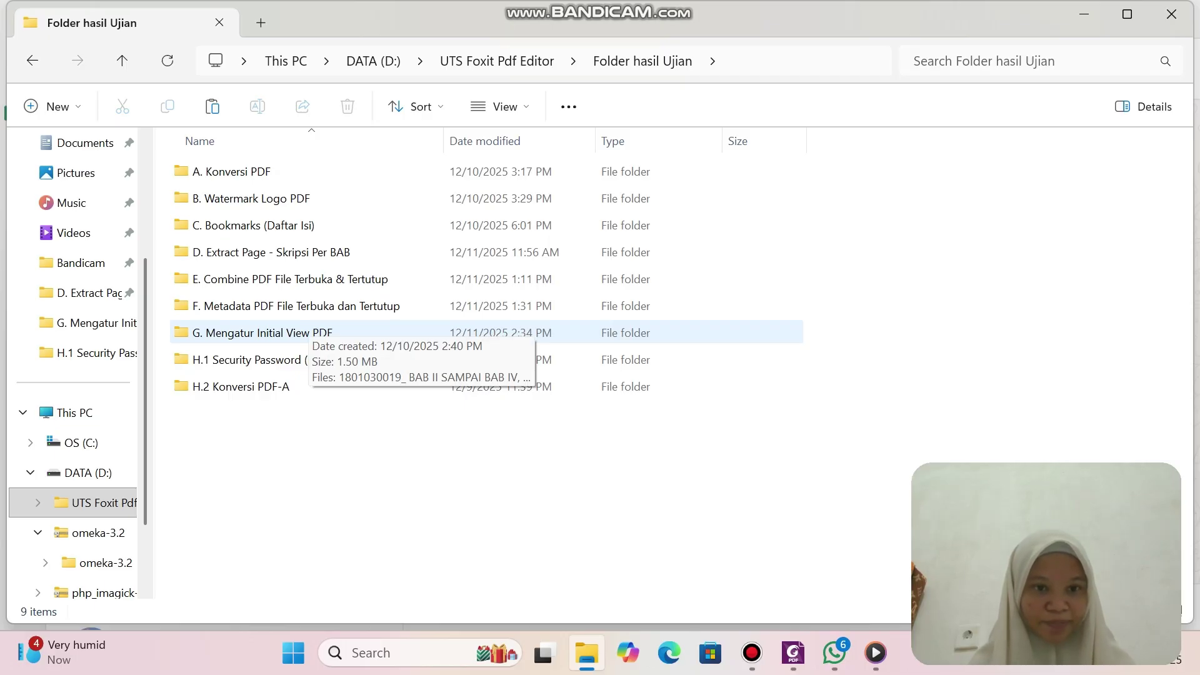
Open the G. Mengatur Initial View PDF folder, select both PDFs, and delete an accidental duplicate paste.
double_click(306, 333)
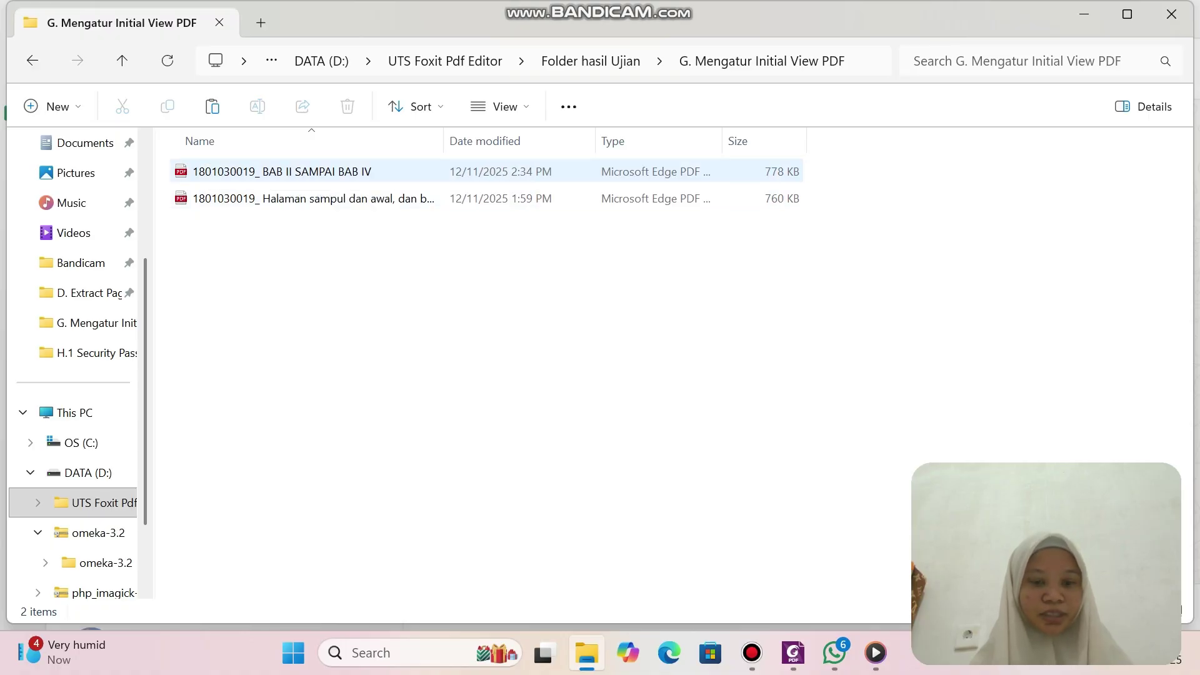
click(334, 171)
click(362, 275)
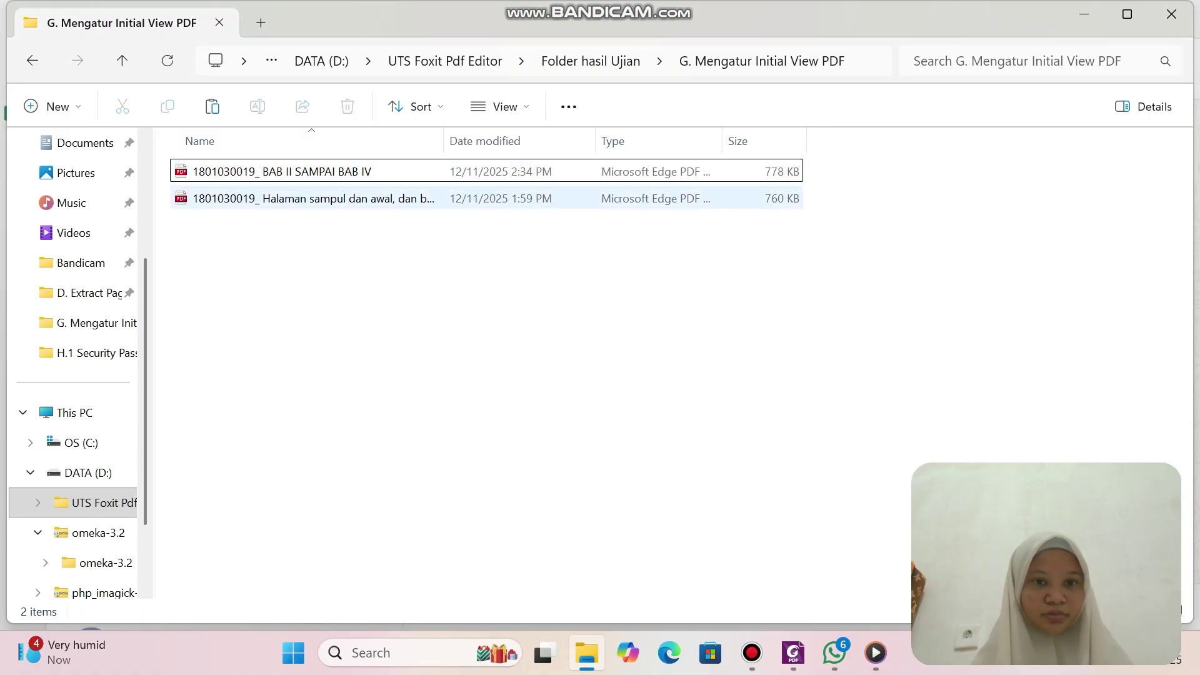
click(372, 175)
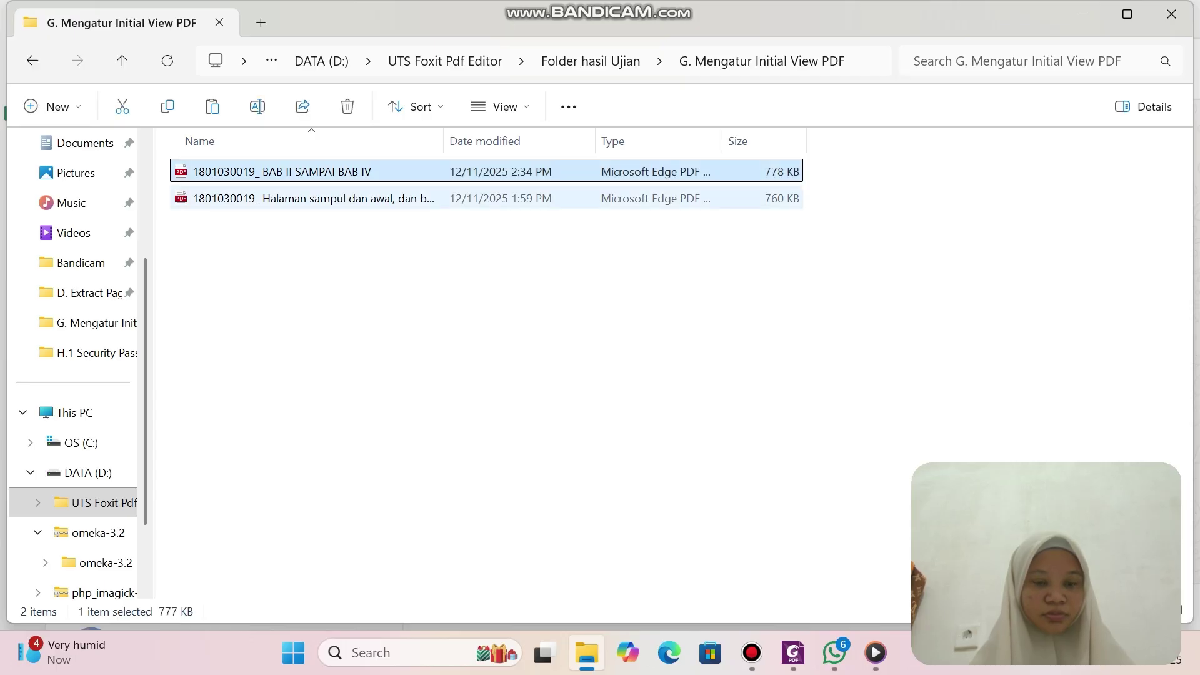
ctrl+click(369, 199)
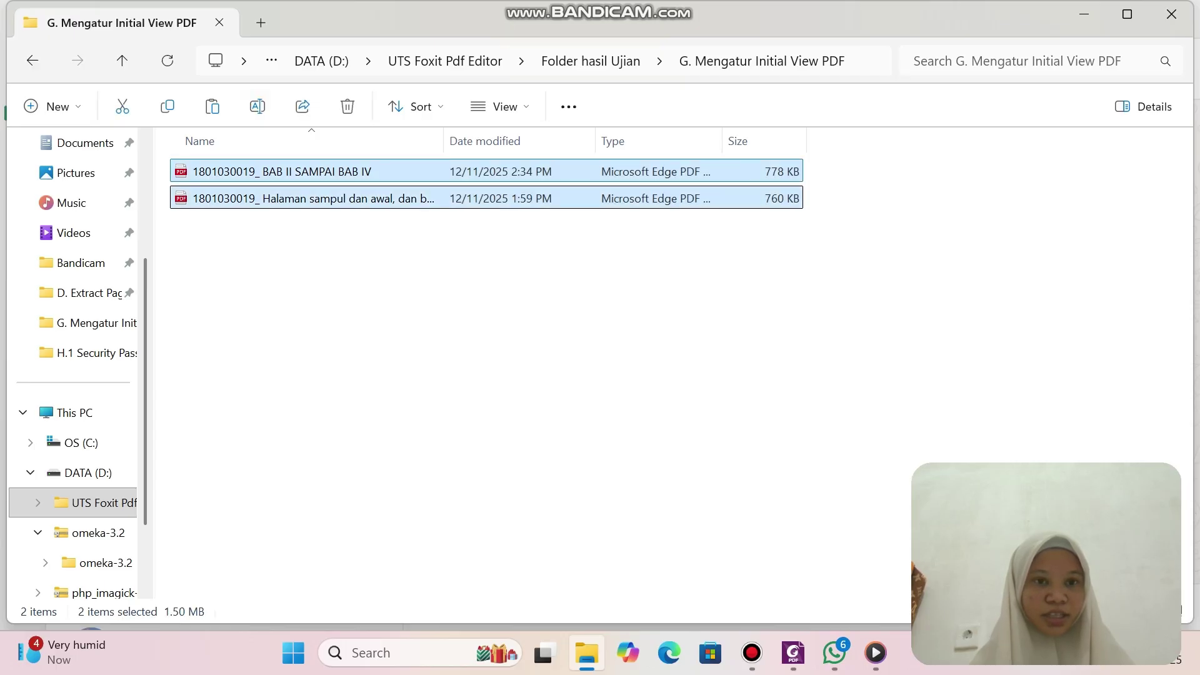
click(212, 106)
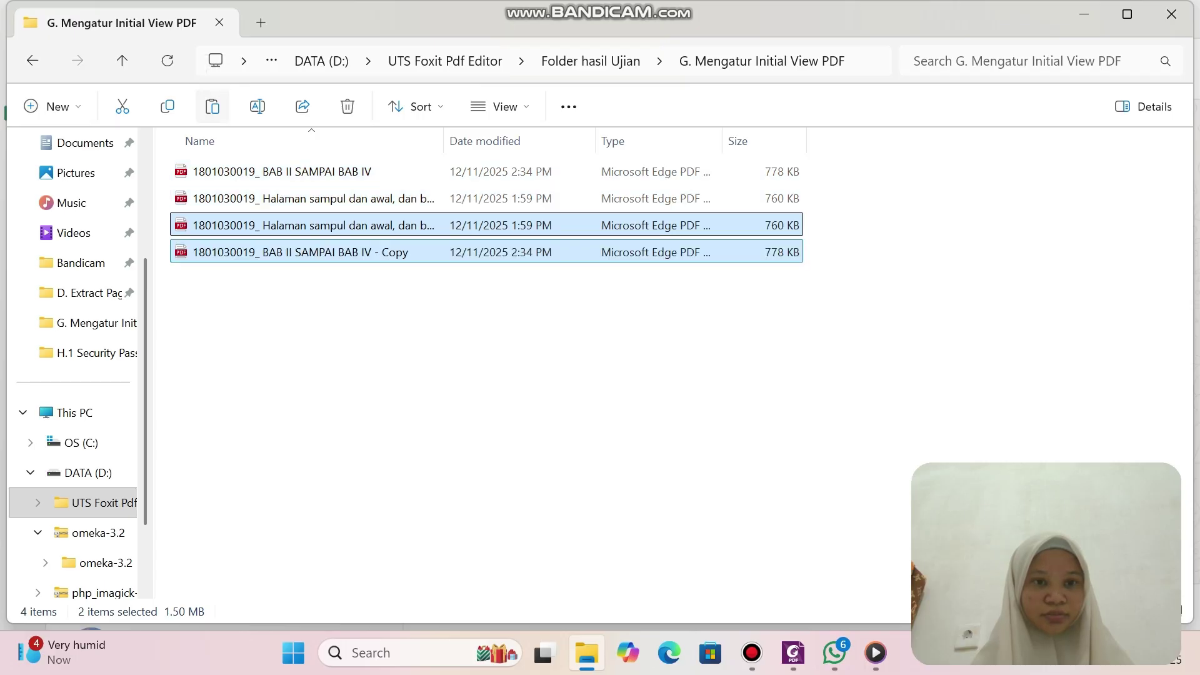
click(347, 106)
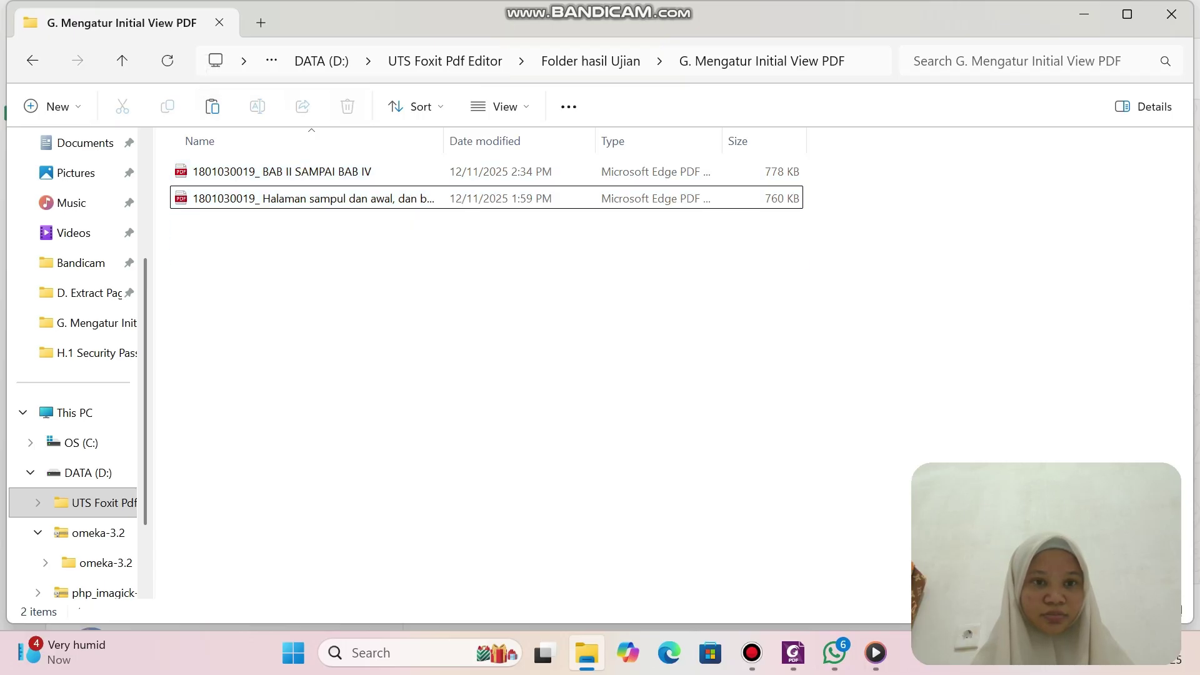
Reselect both thesis PDFs and copy them.
click(322, 175)
shift+click(322, 198)
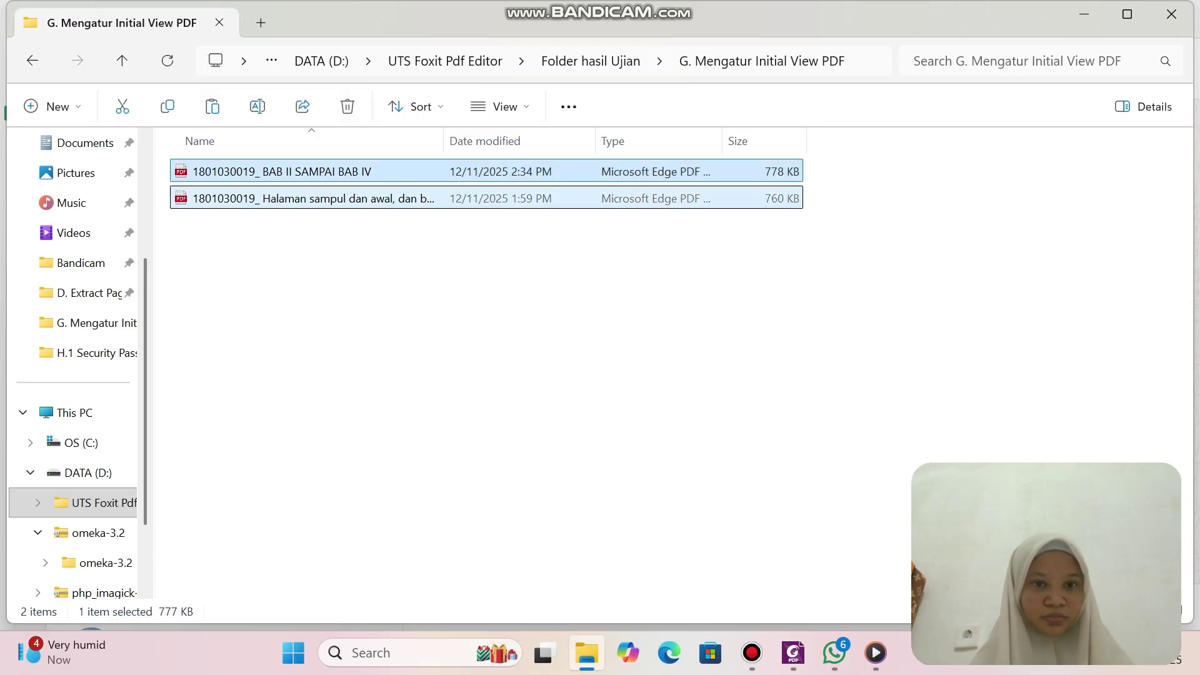
right_click(658, 214)
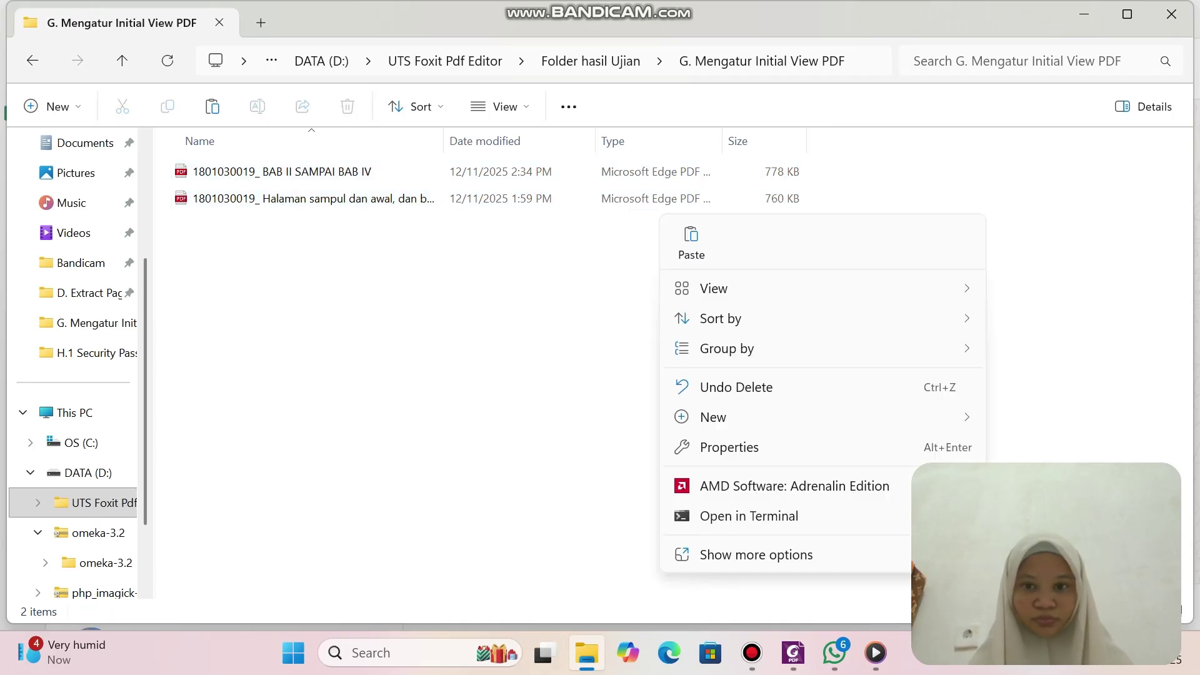
key(Escape)
drag(573, 257, 519, 247)
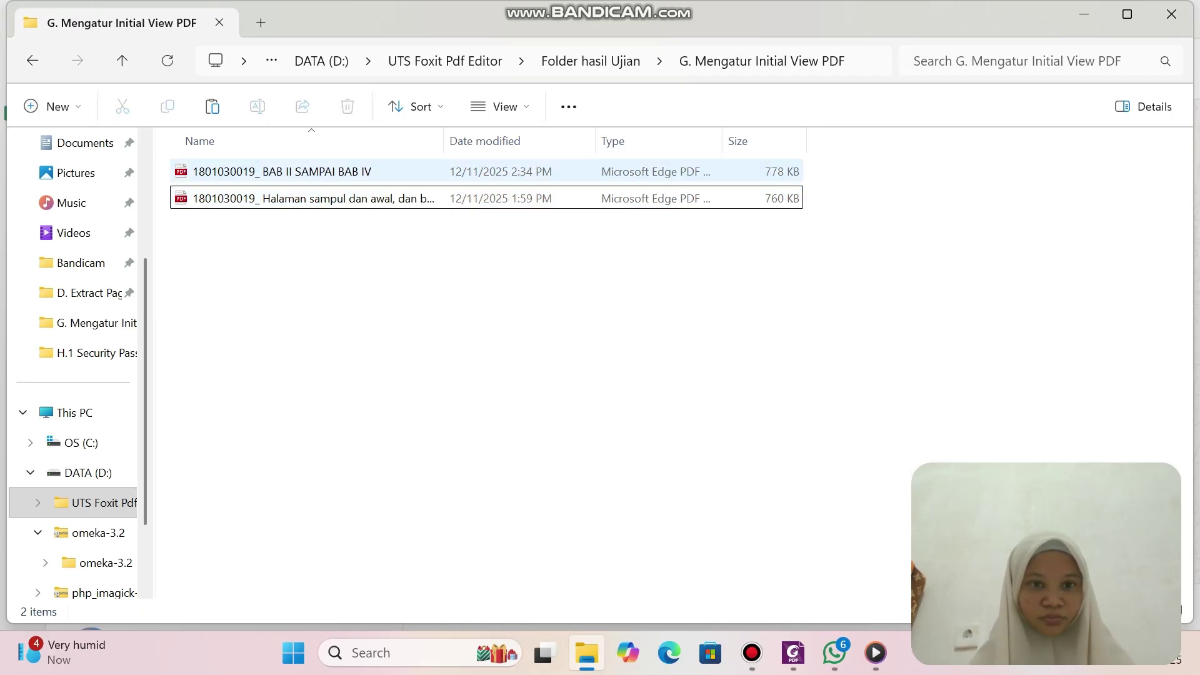
click(350, 172)
key(Down)
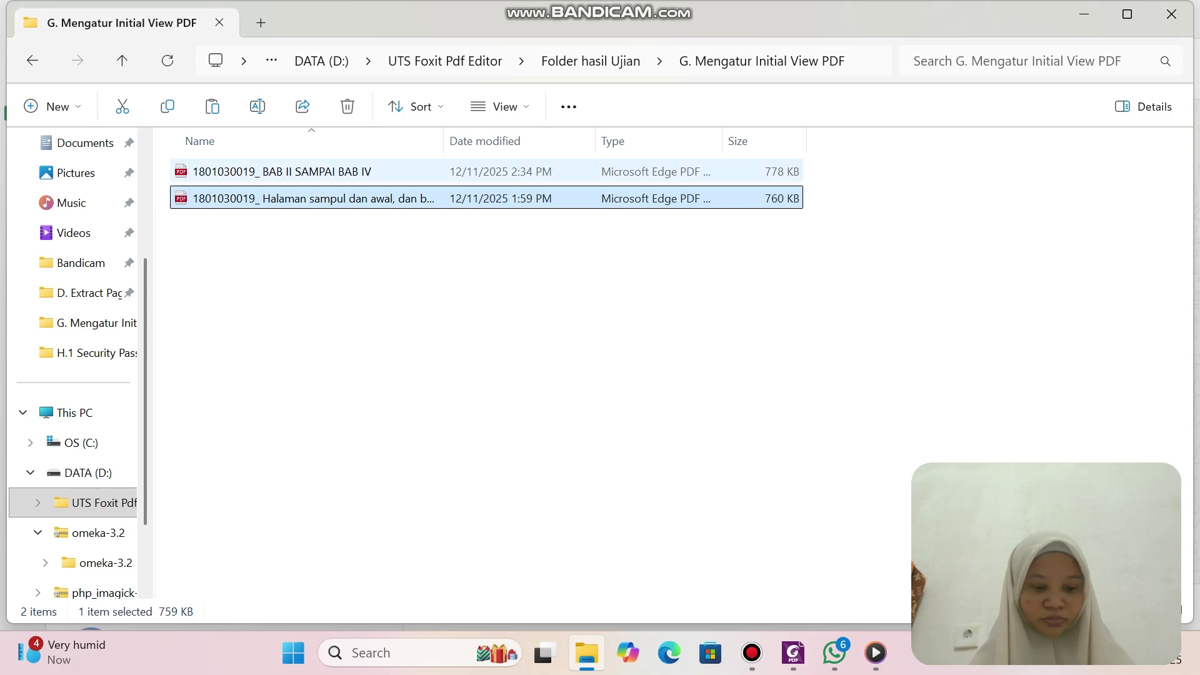
key(Up)
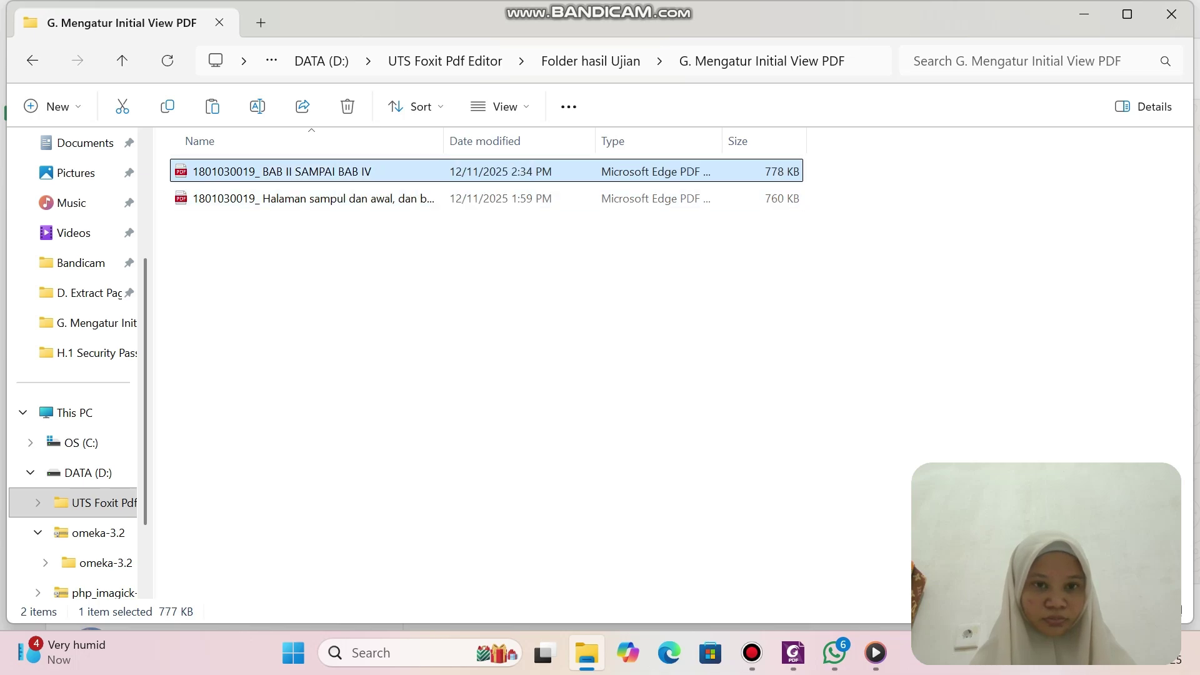
key(Return)
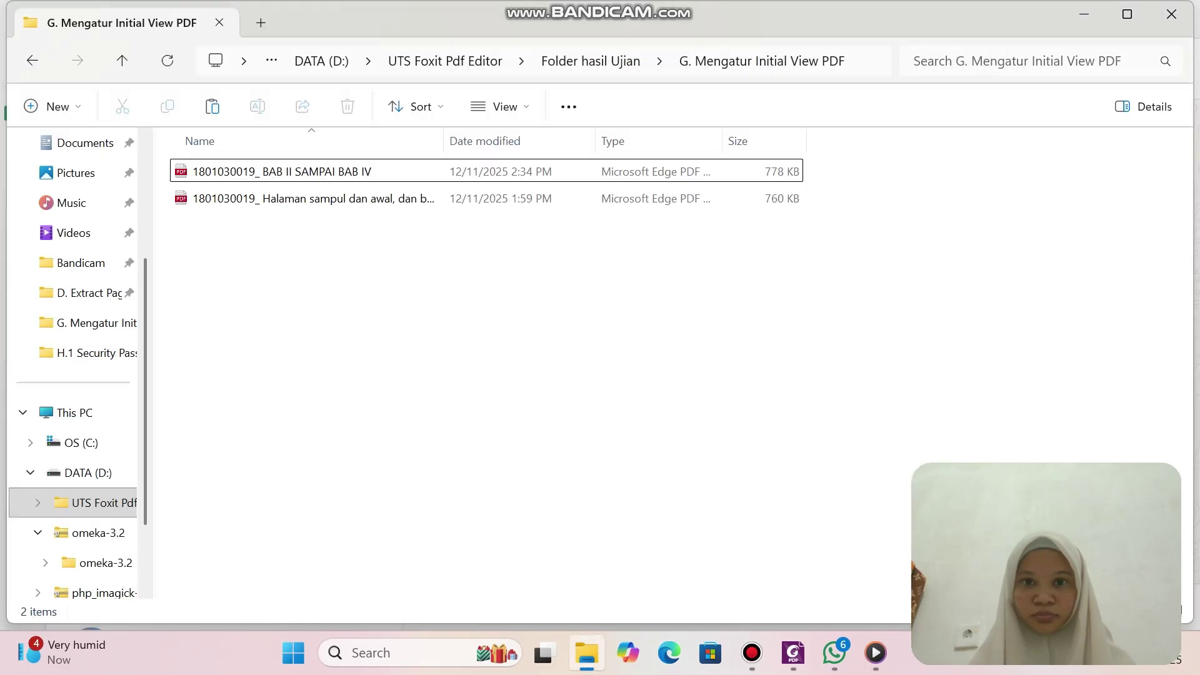
key(Up)
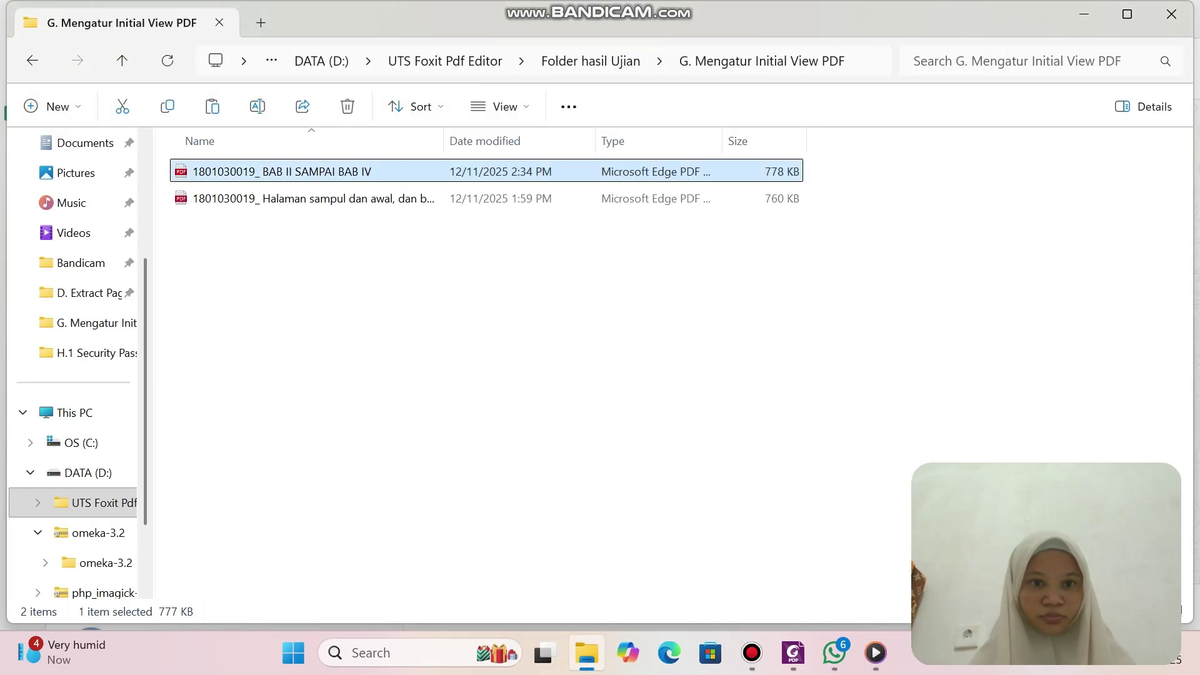
key(Down)
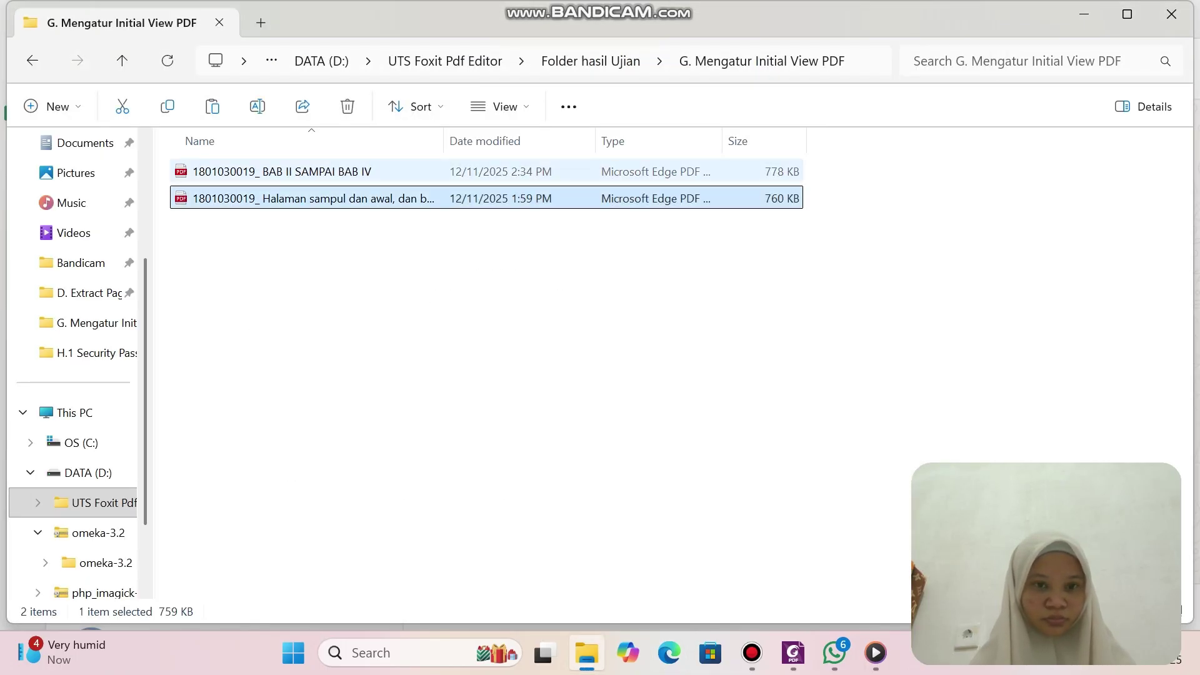
key(shift+Up)
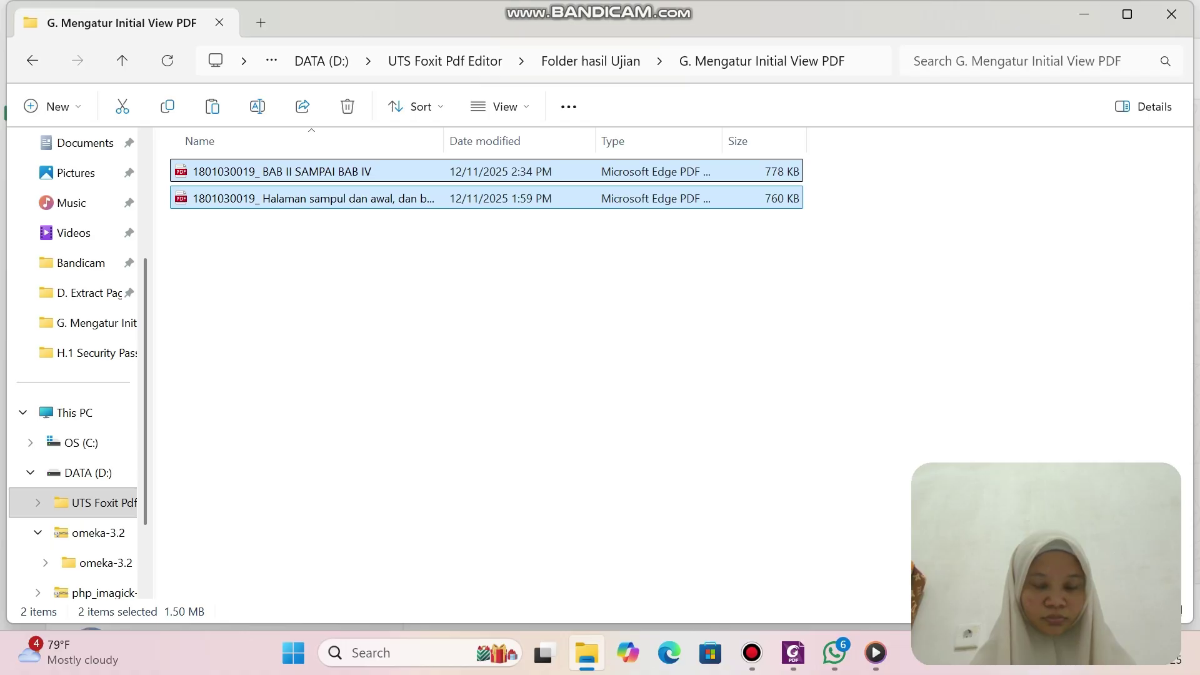
right_click(650, 215)
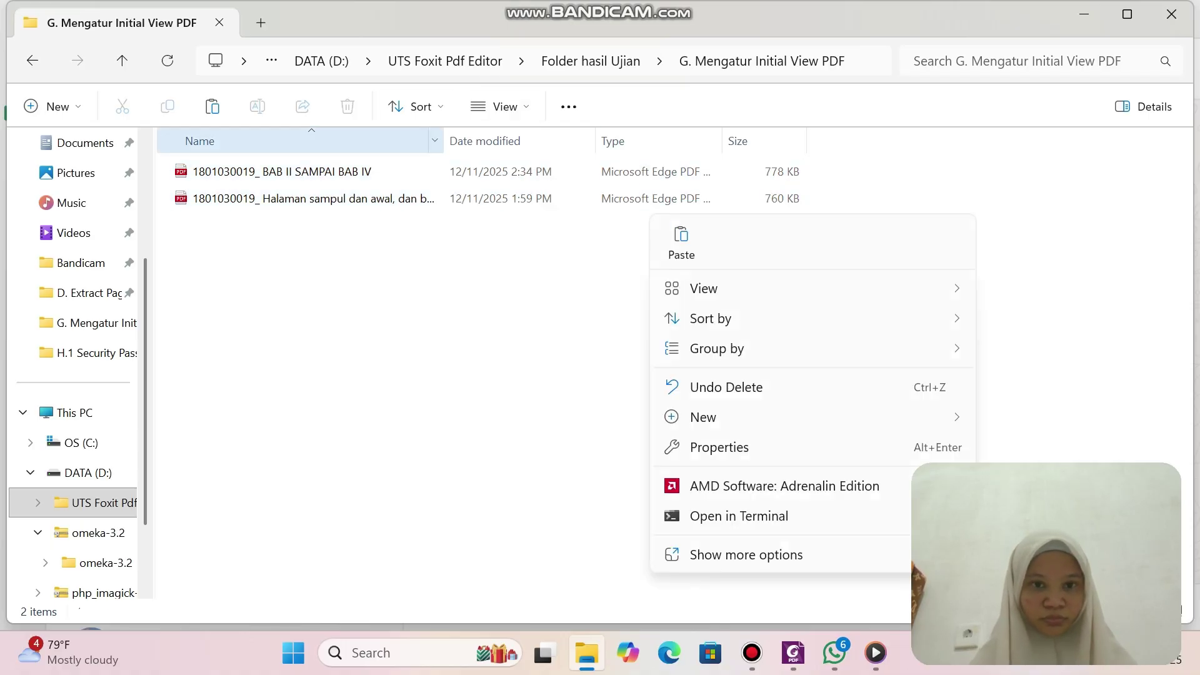
click(363, 171)
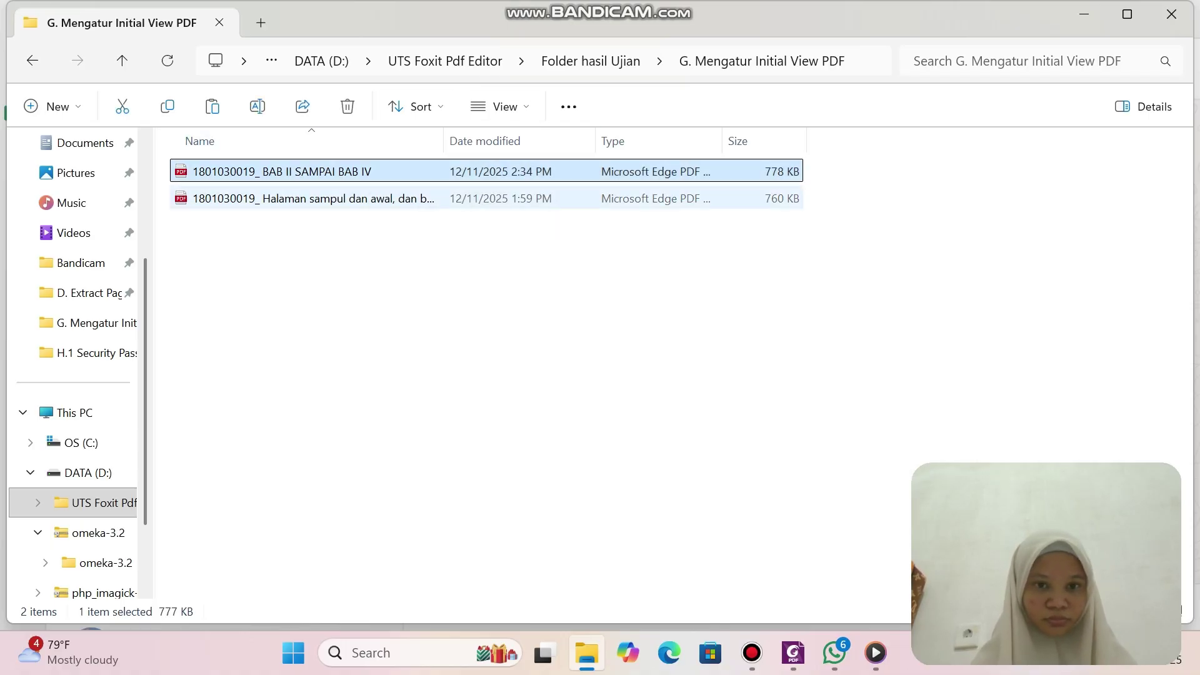
ctrl+click(363, 198)
ctrl+click(362, 198)
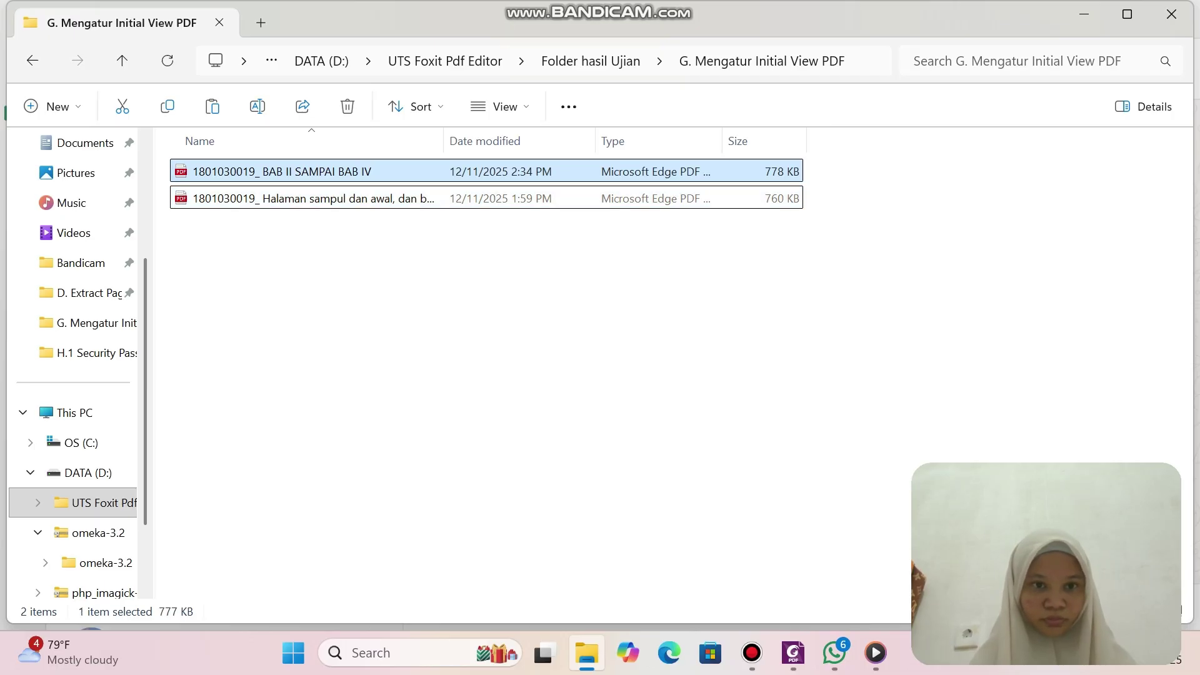
ctrl+click(363, 199)
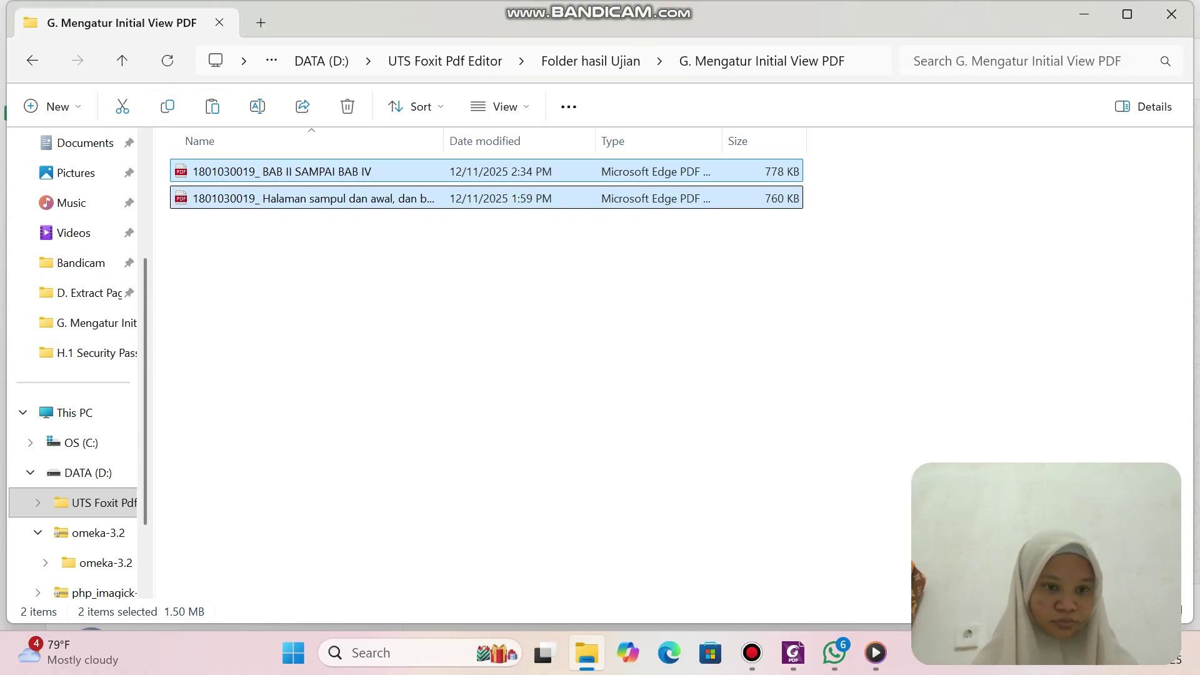
Paste both thesis PDFs into the H.2 Konversi PDF-A folder.
click(89, 473)
key(Tab)
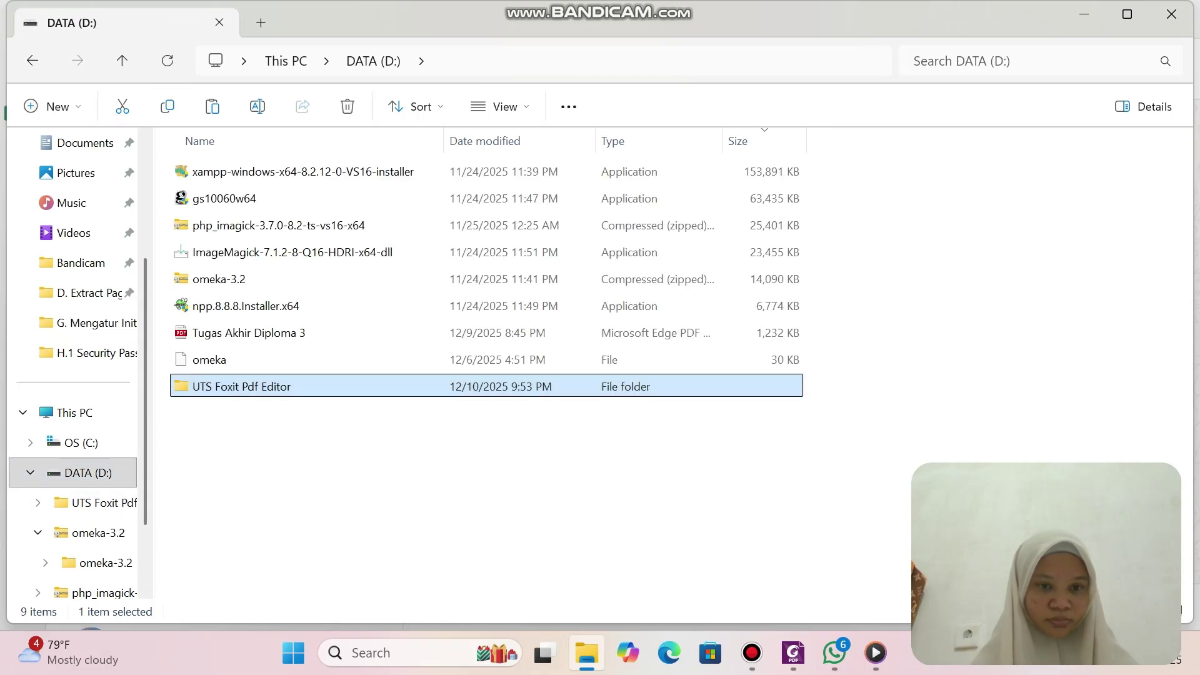
key(Return)
key(Return)
key(Return)
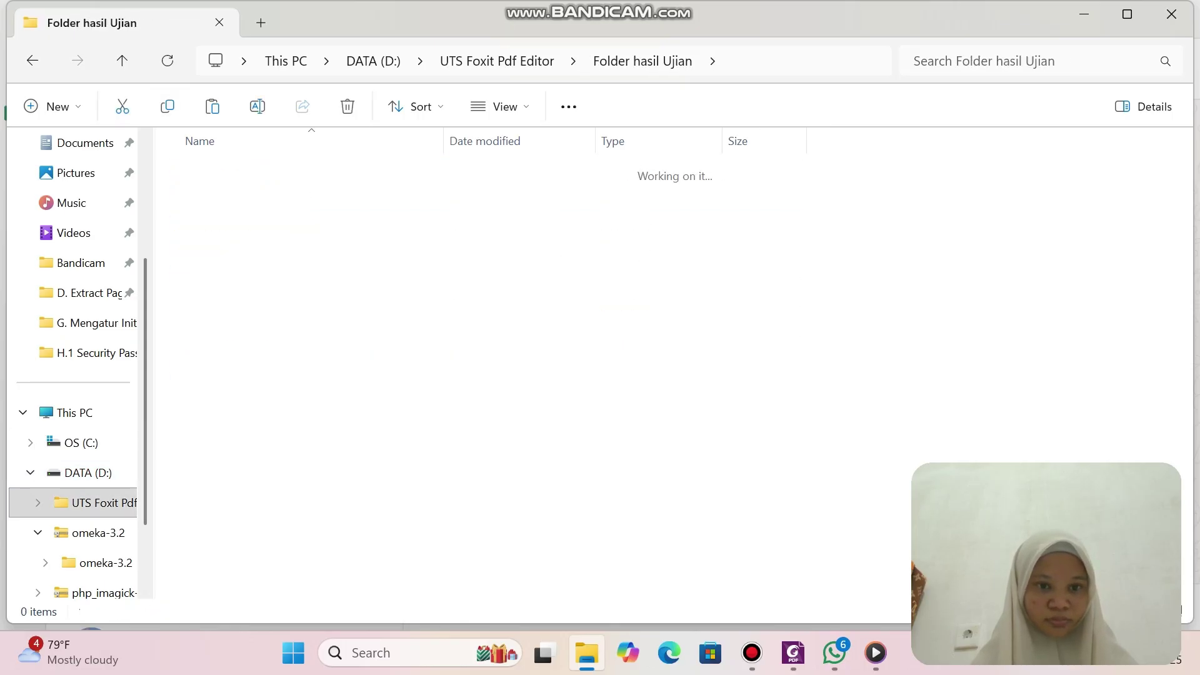
click(212, 107)
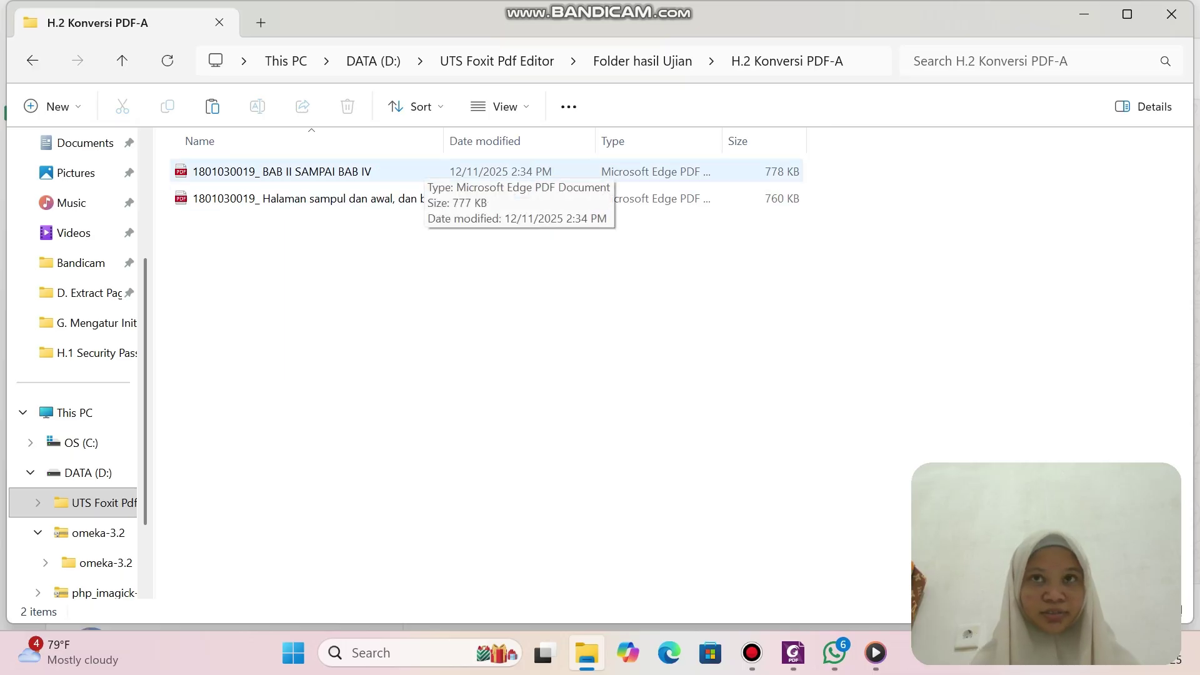
click(430, 199)
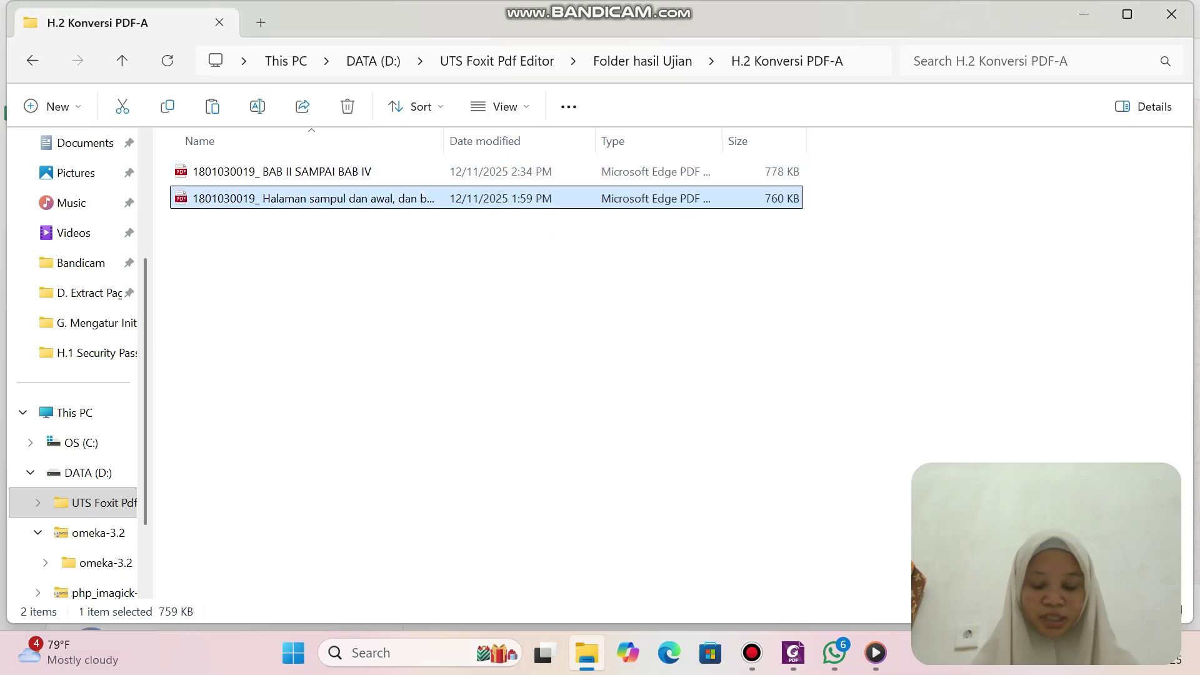
Open the cover-pages PDF from H.2 Konversi PDF-A in Foxit PDF Editor.
right_click(399, 199)
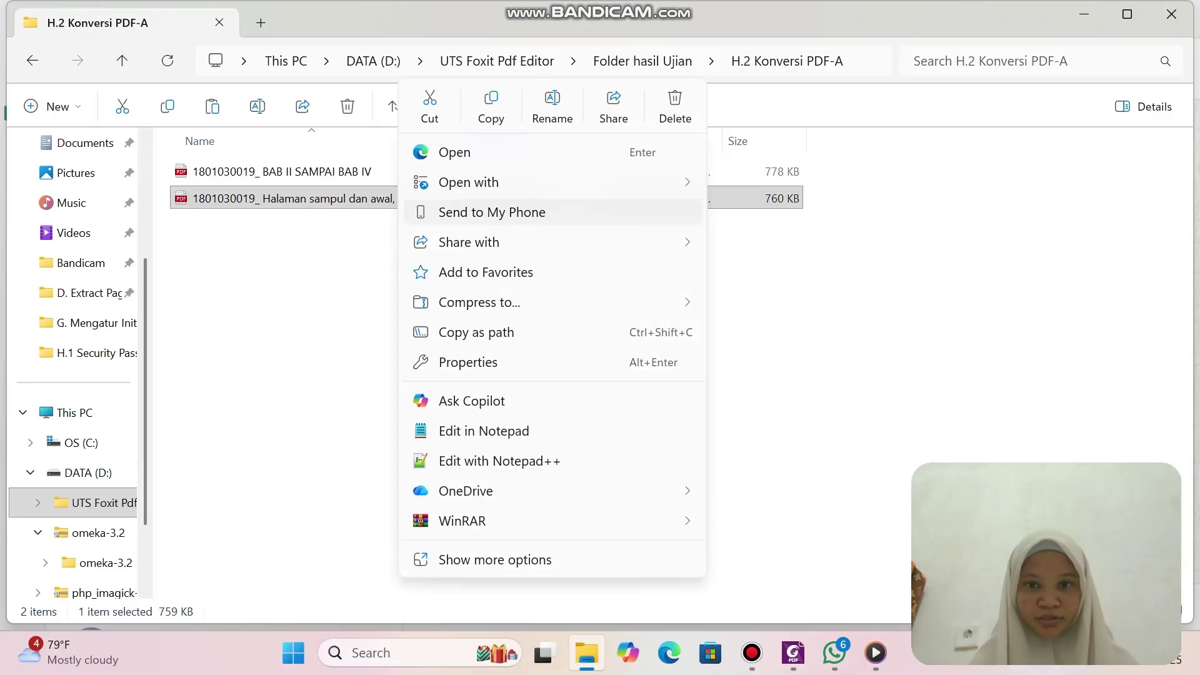
mouse_move(469, 182)
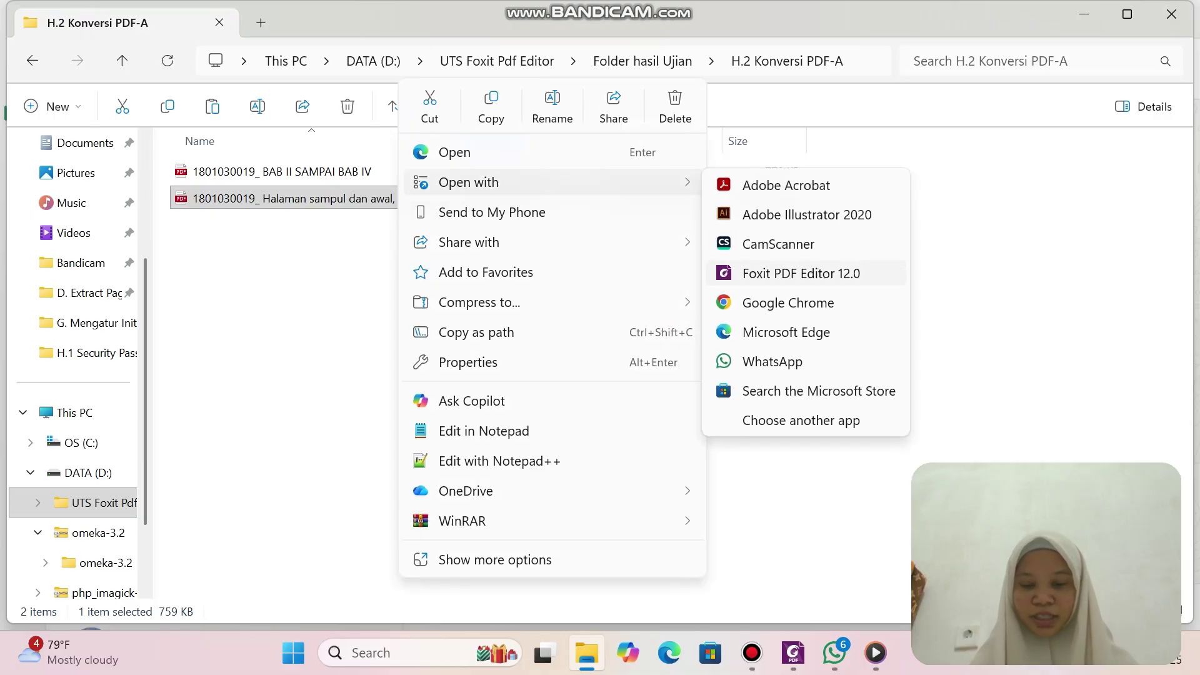
click(769, 272)
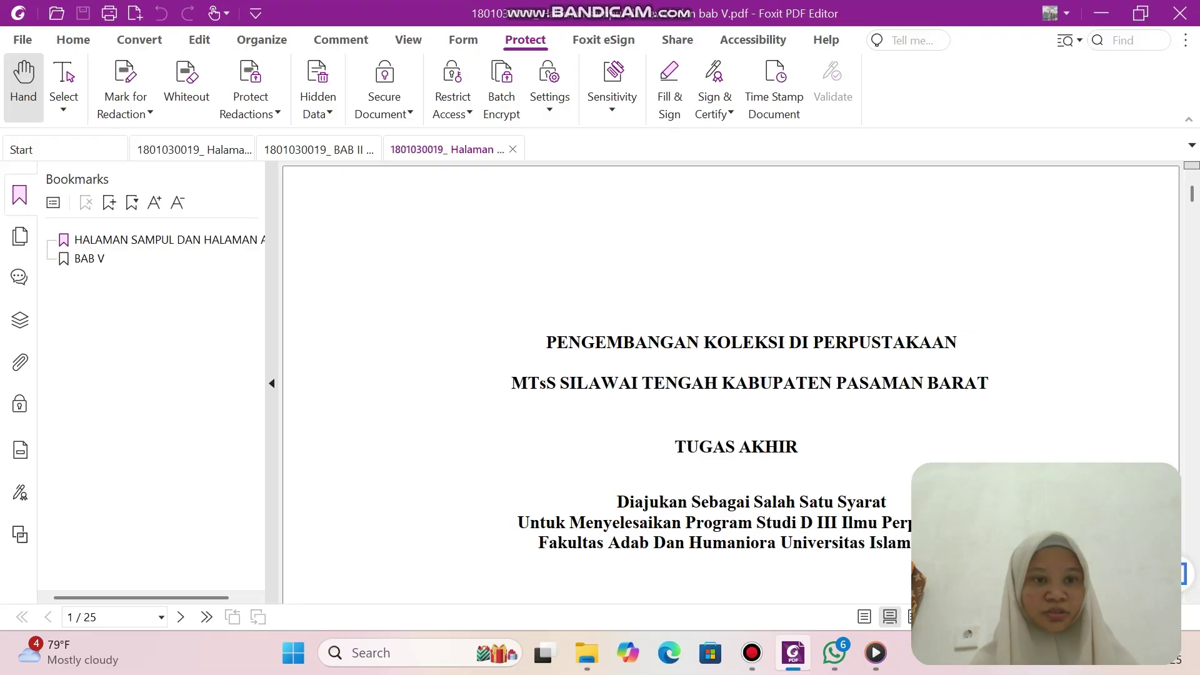
Start Save As and browse to UTS Foxit Pdf Editor > Folder hasil Ujian > H.2 Konversi PDF-A.
click(22, 40)
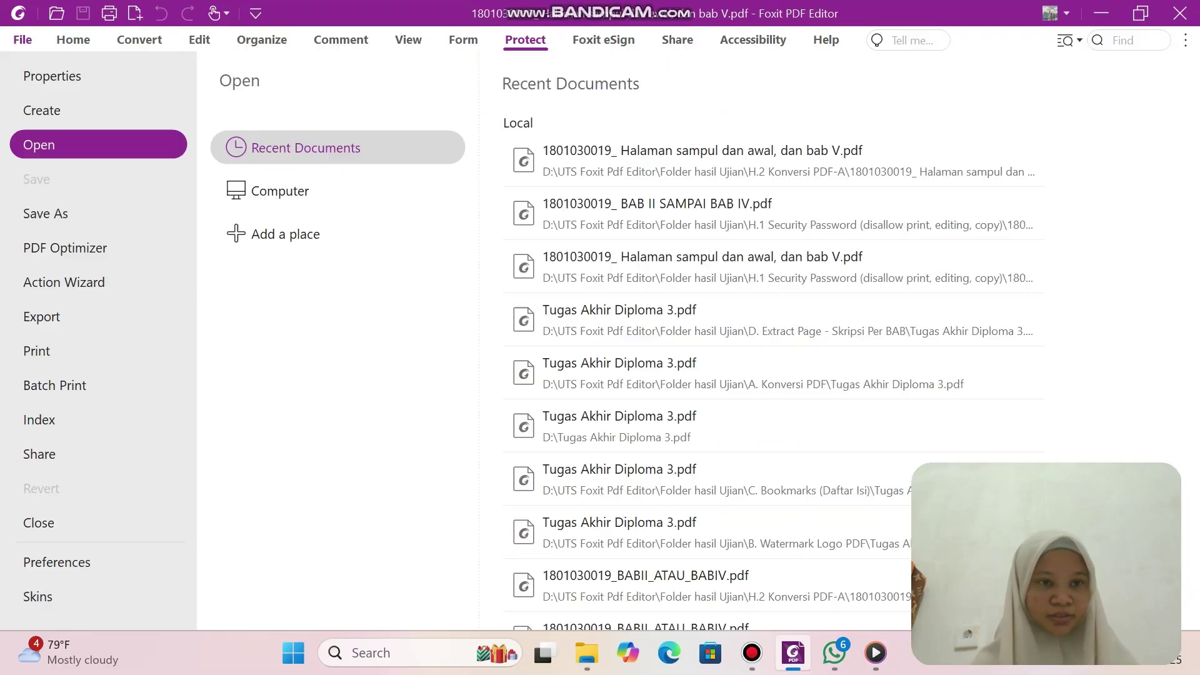
click(98, 213)
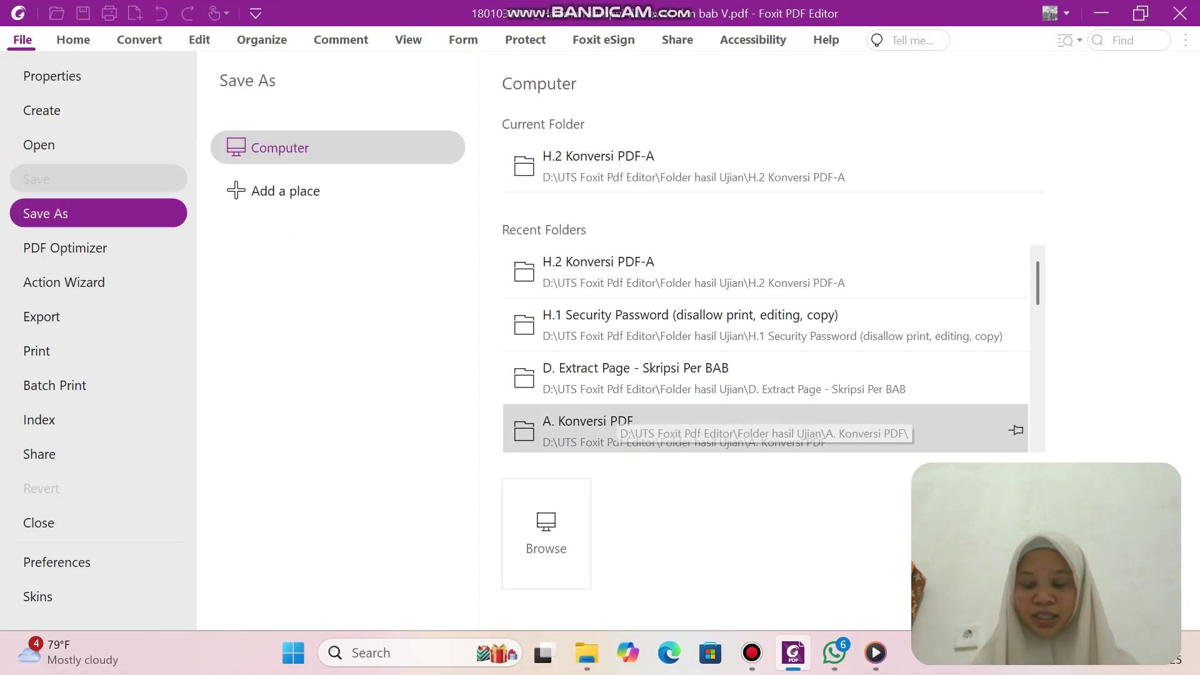
click(546, 534)
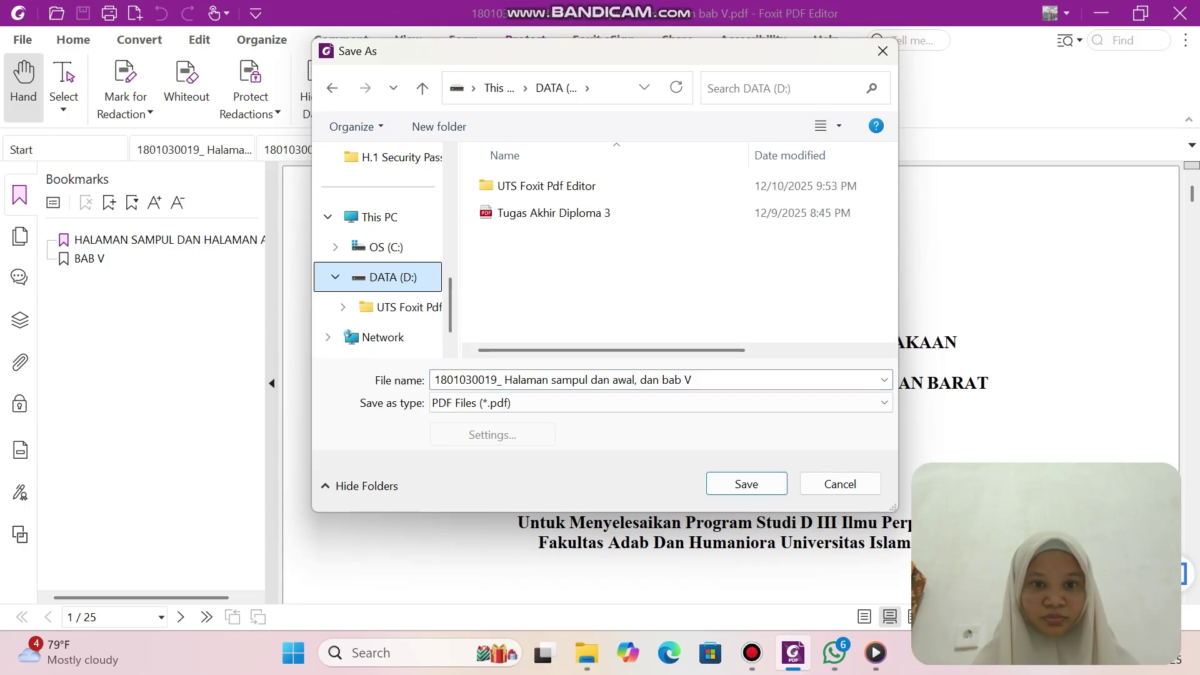
double_click(539, 186)
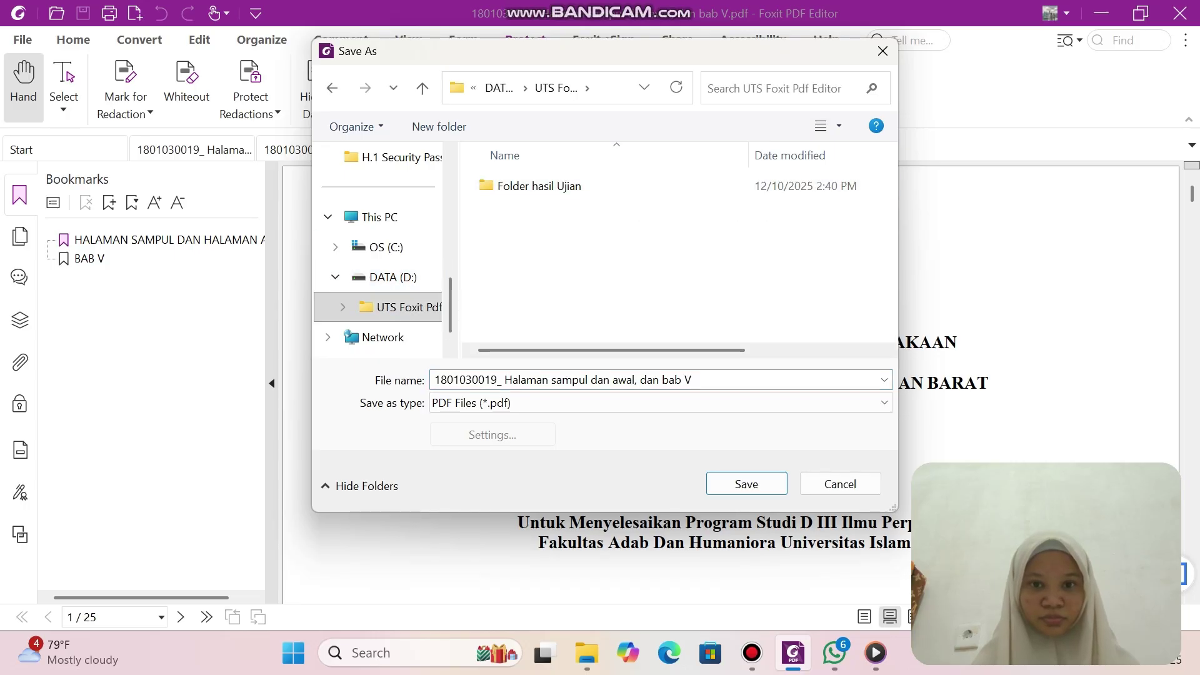
double_click(538, 186)
scroll(562, 240, down, 1)
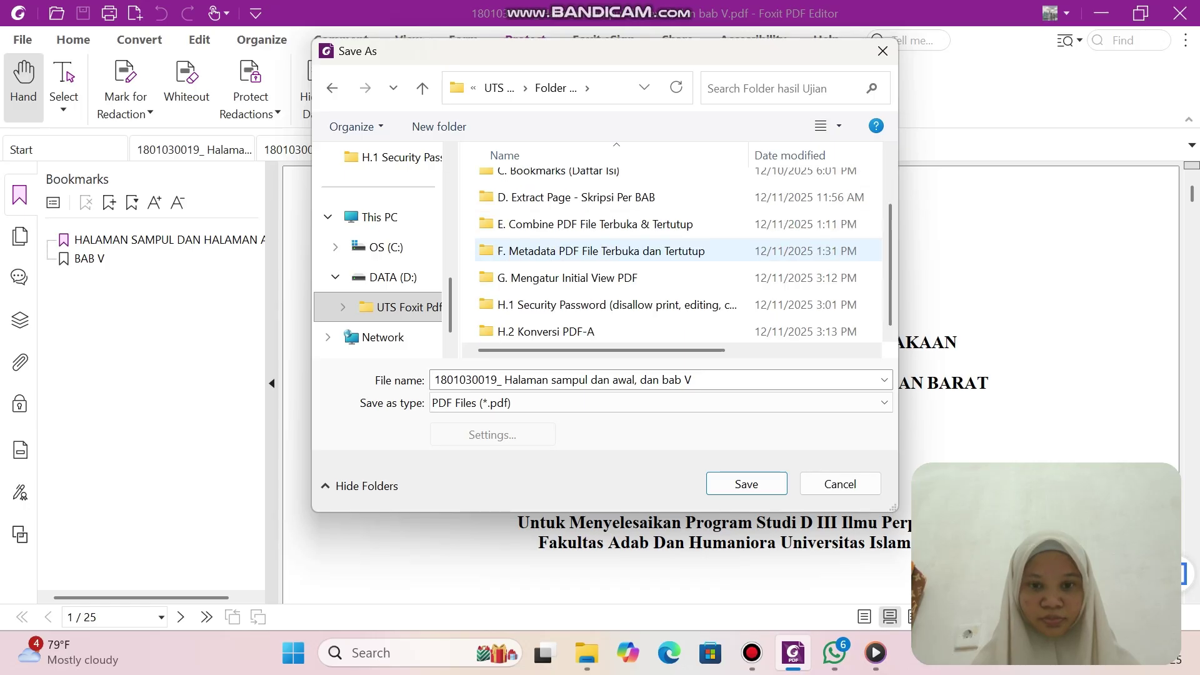
click(546, 331)
key(Return)
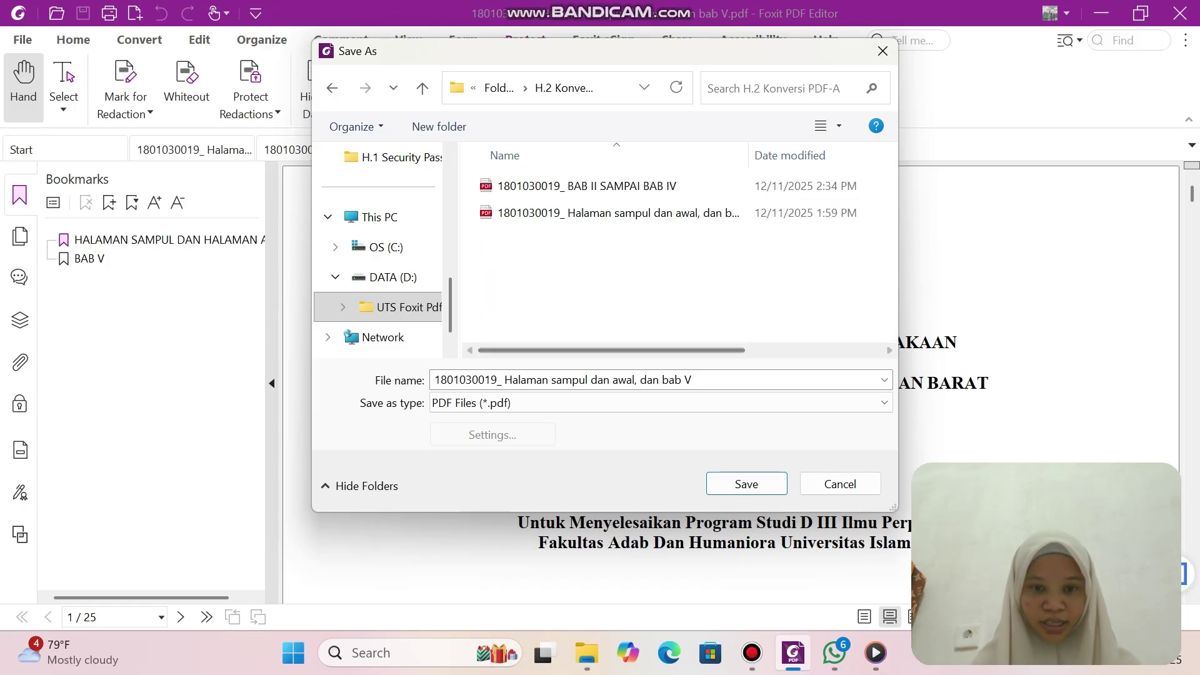
Save the cover-pages PDF as PDF/A-2b, replacing the original, and show its Standards conformance panel.
click(661, 402)
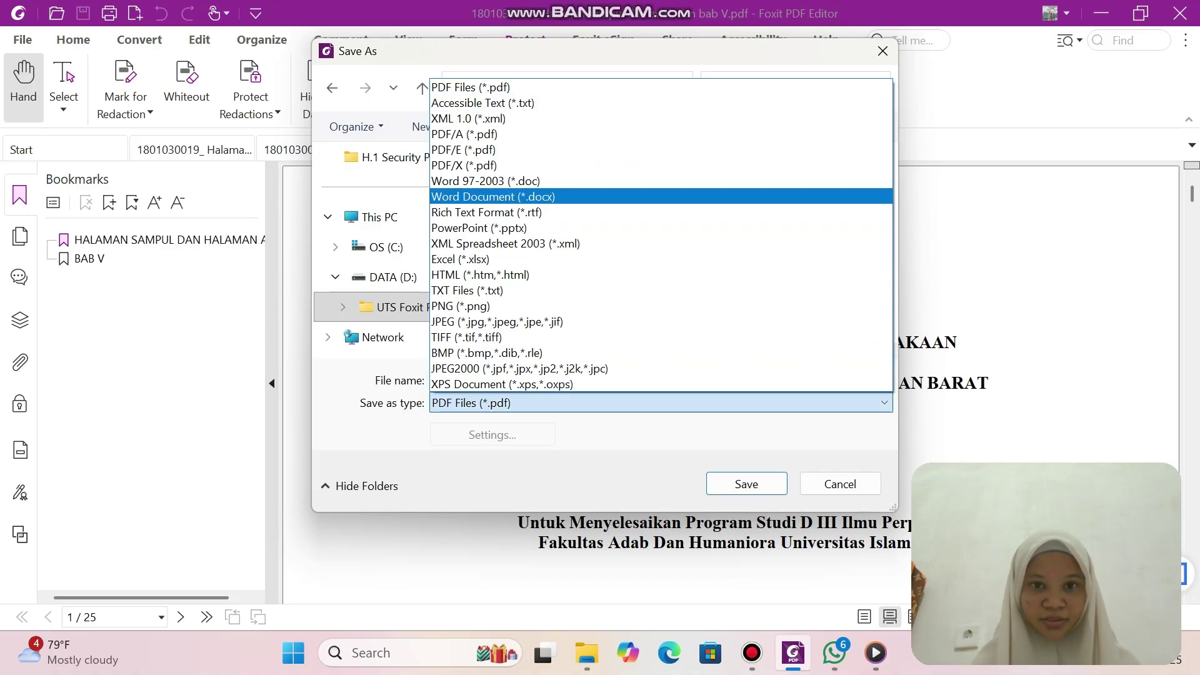
key(Up)
key(Up)
key(Up)
key(Up)
key(Return)
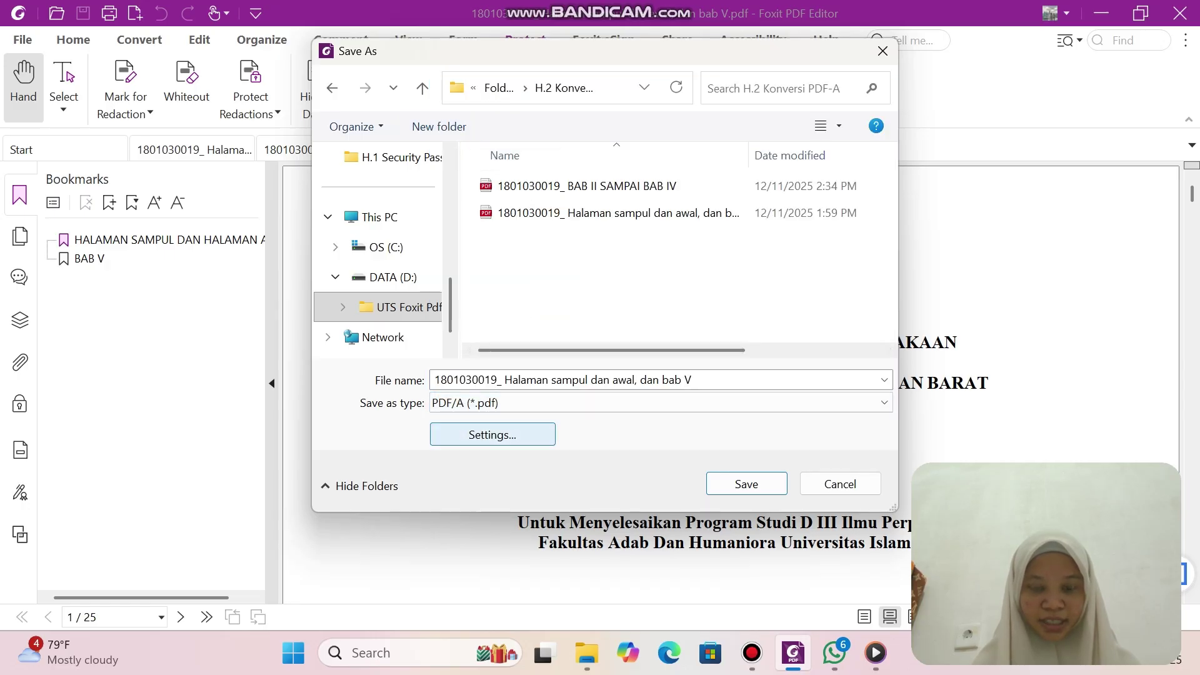
click(493, 435)
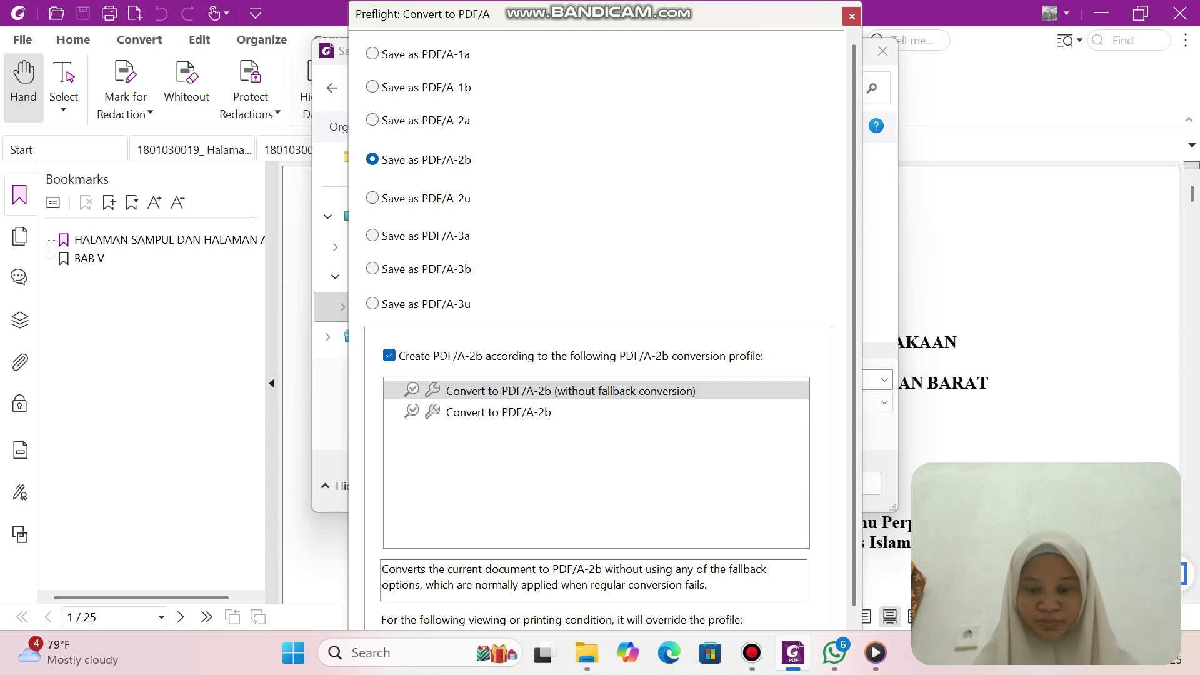
key(Return)
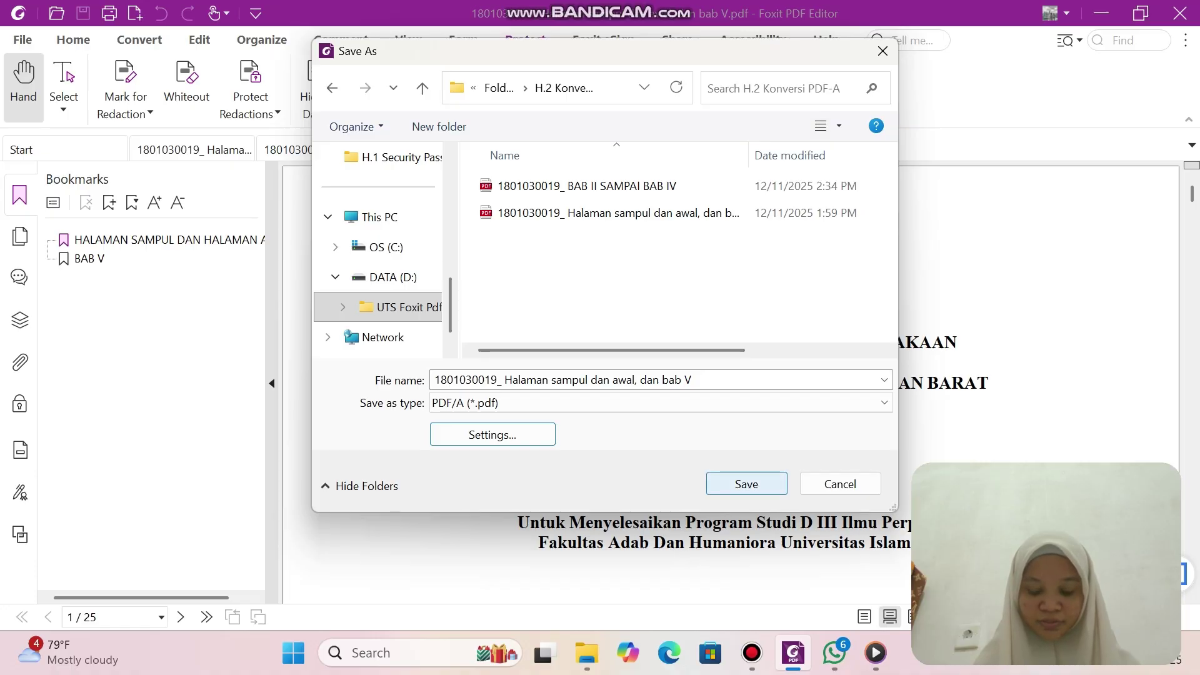
key(Return)
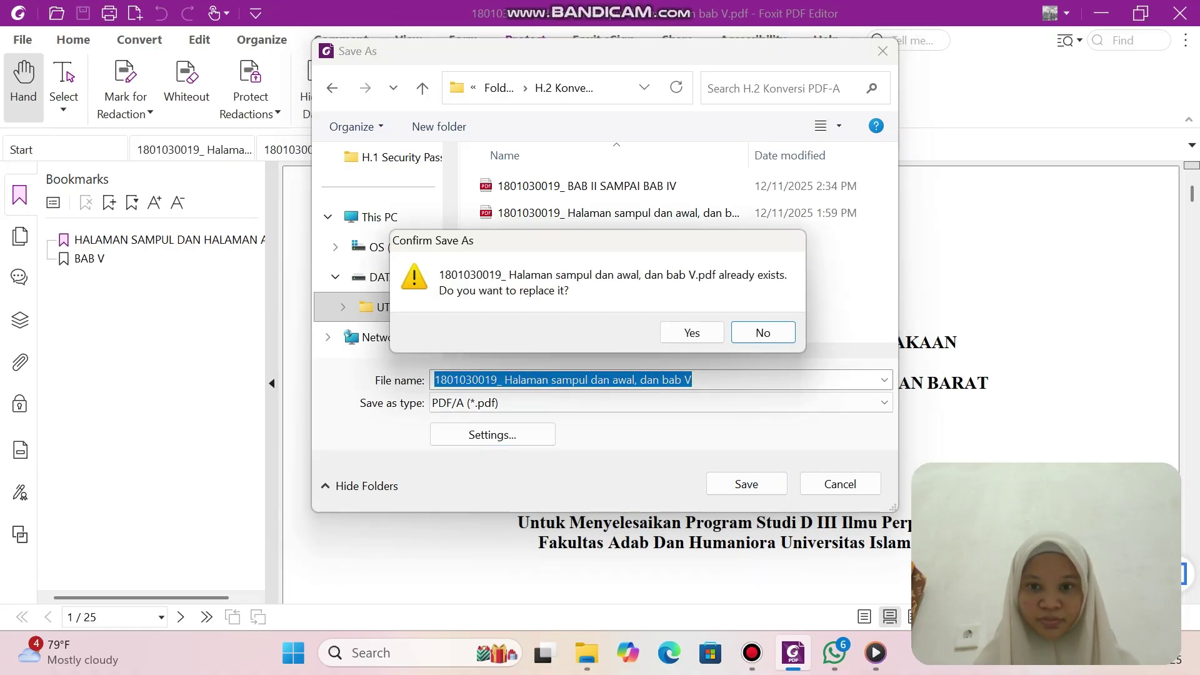
key(Return)
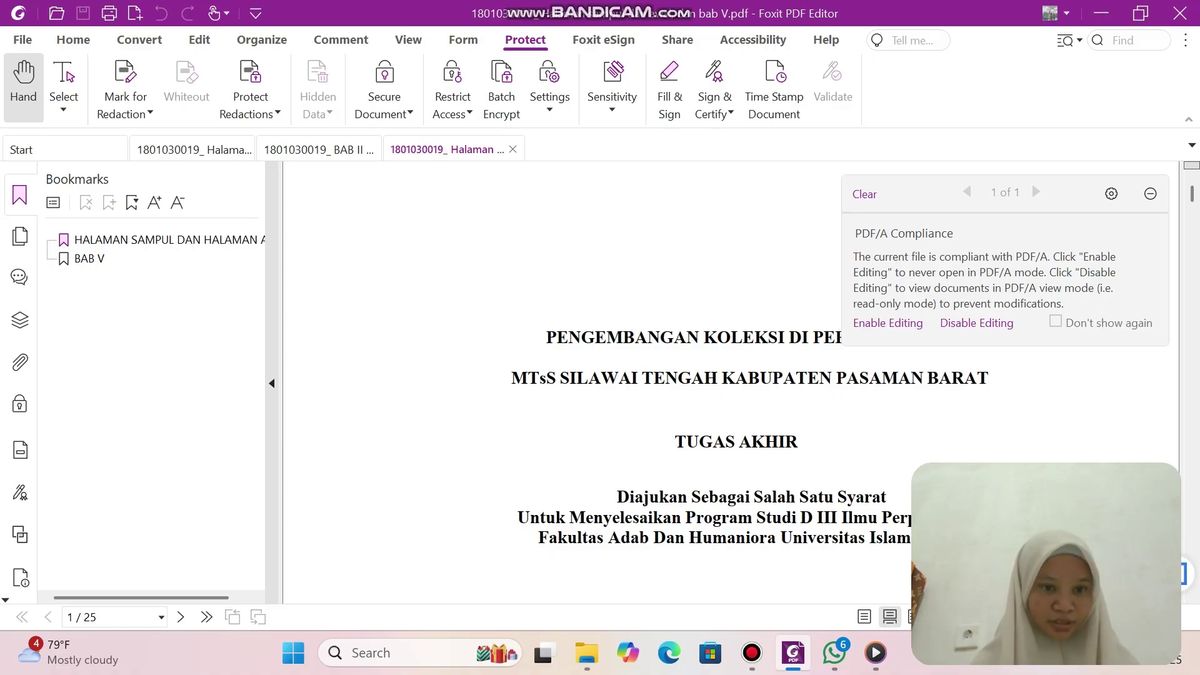
click(21, 578)
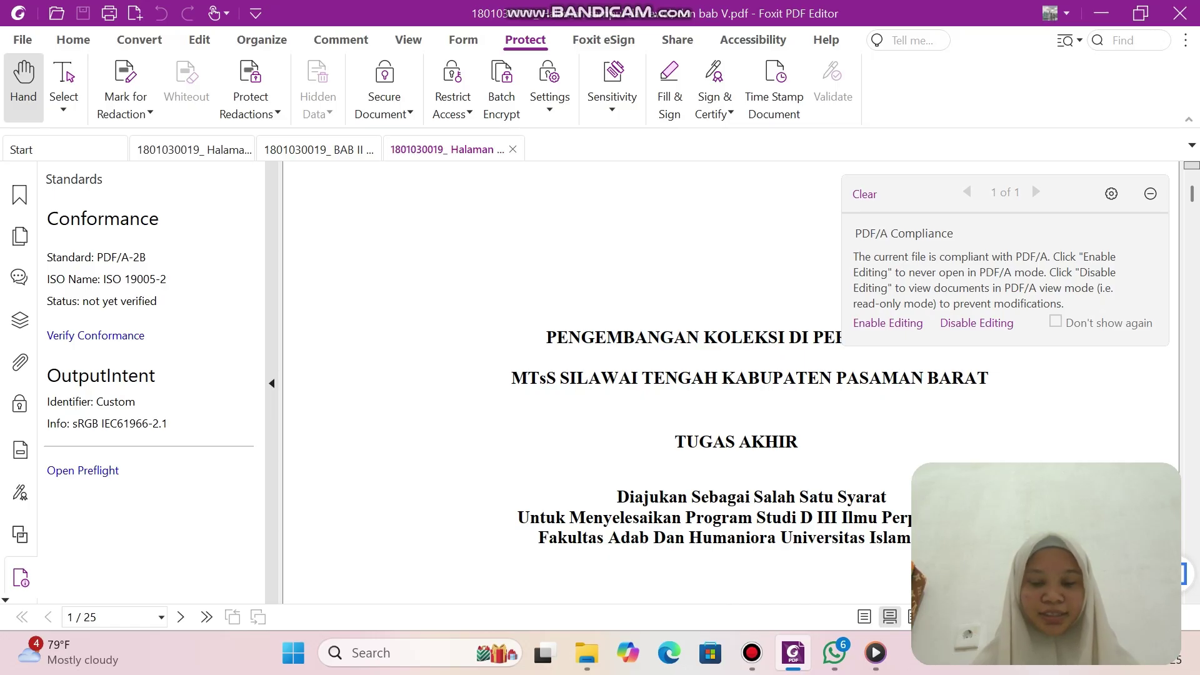
Open the BAB II SAMPAI BAB IV PDF from H.2 Konversi PDF-A in Foxit PDF Editor.
click(587, 652)
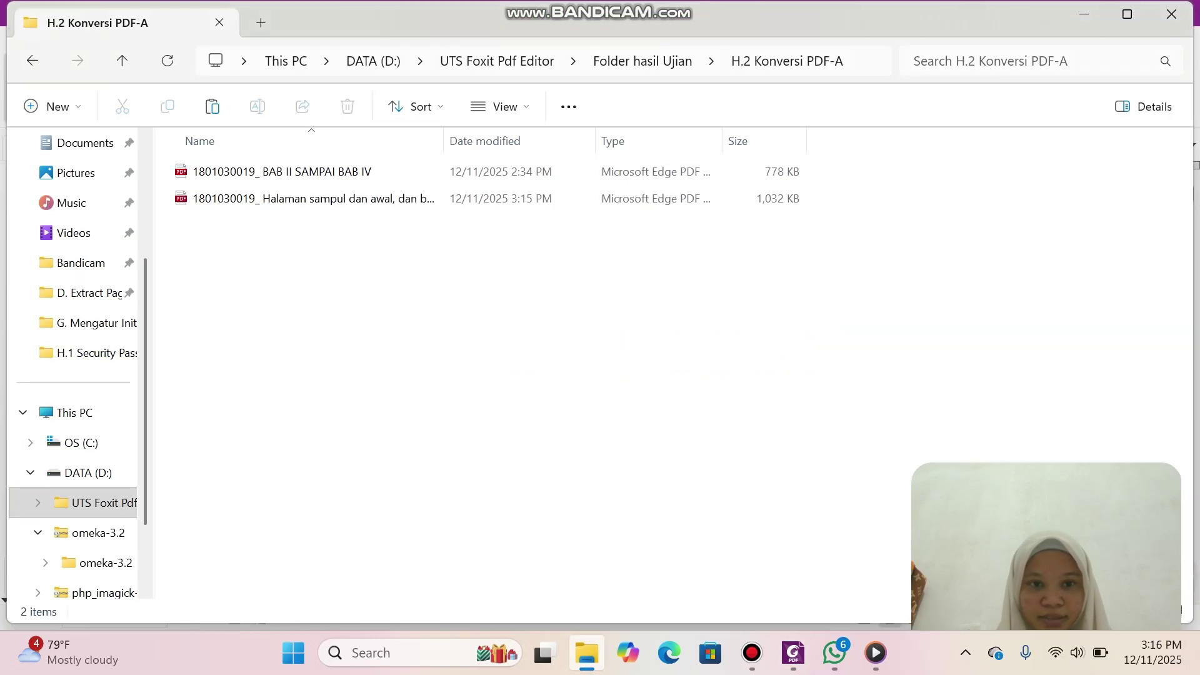
click(350, 171)
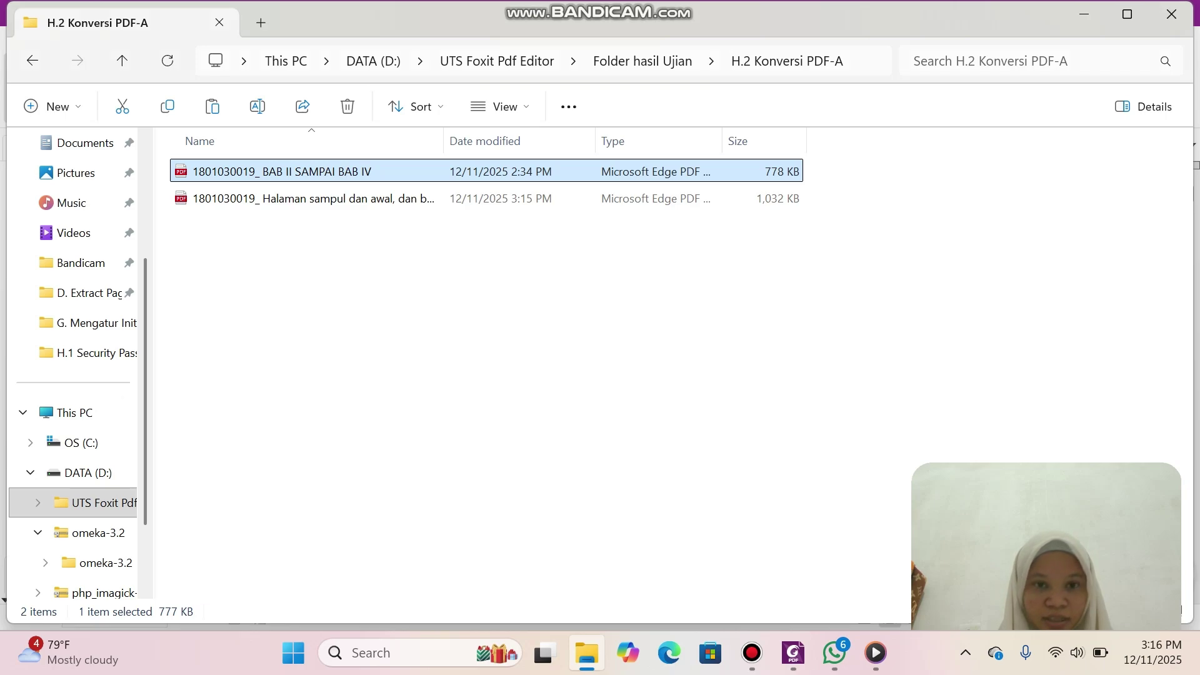
right_click(345, 172)
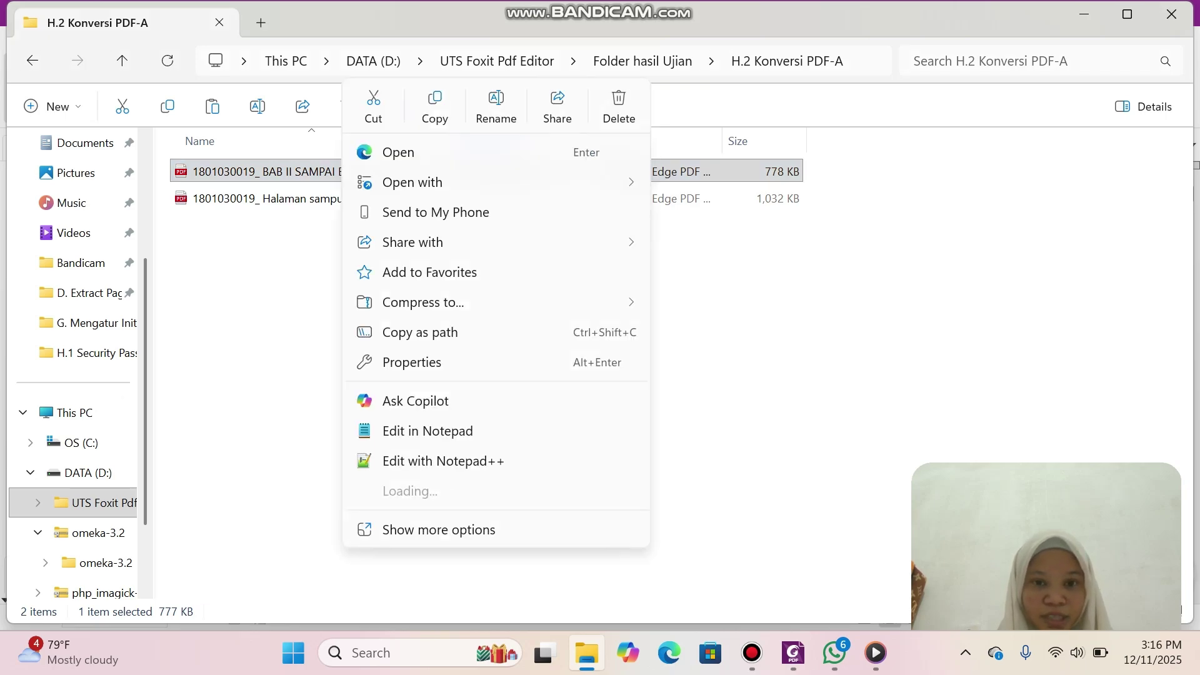
mouse_move(425, 182)
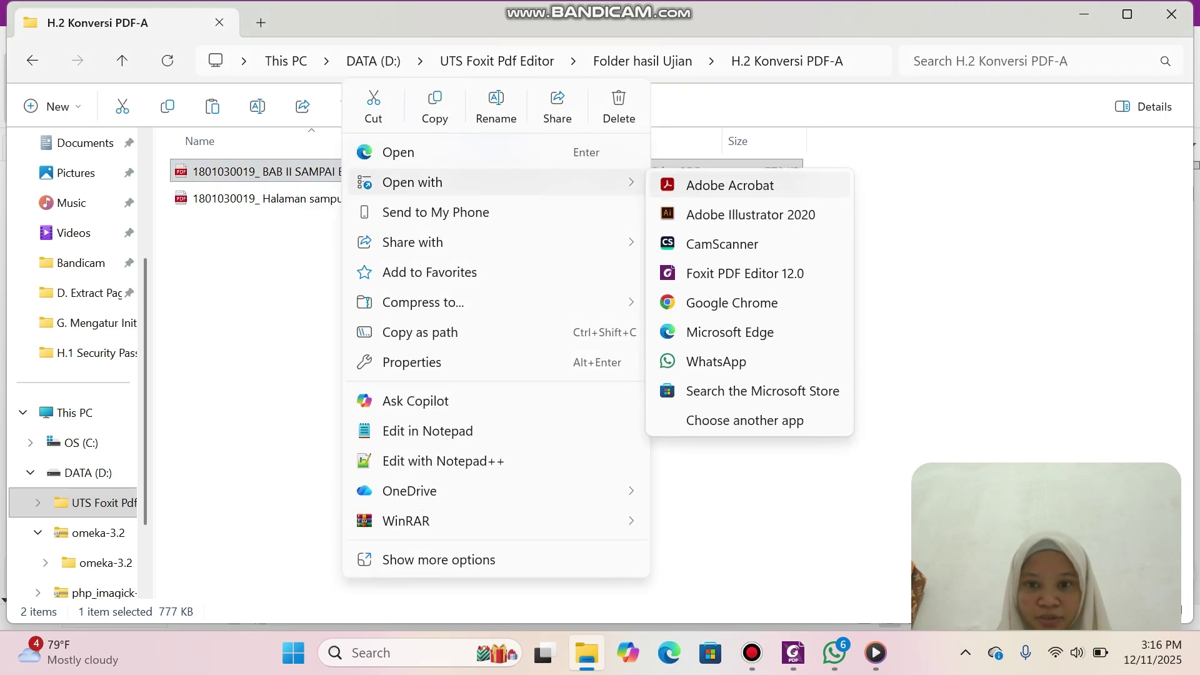
click(744, 273)
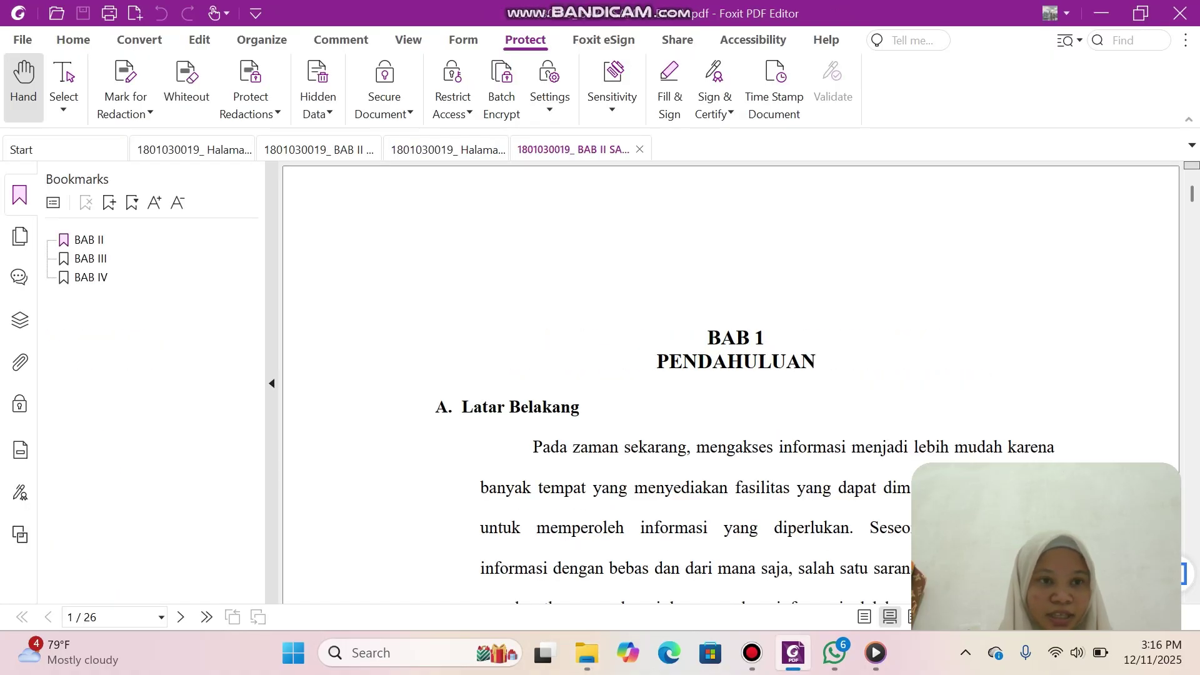
Start File > Save As and browse for a location on the computer.
click(22, 39)
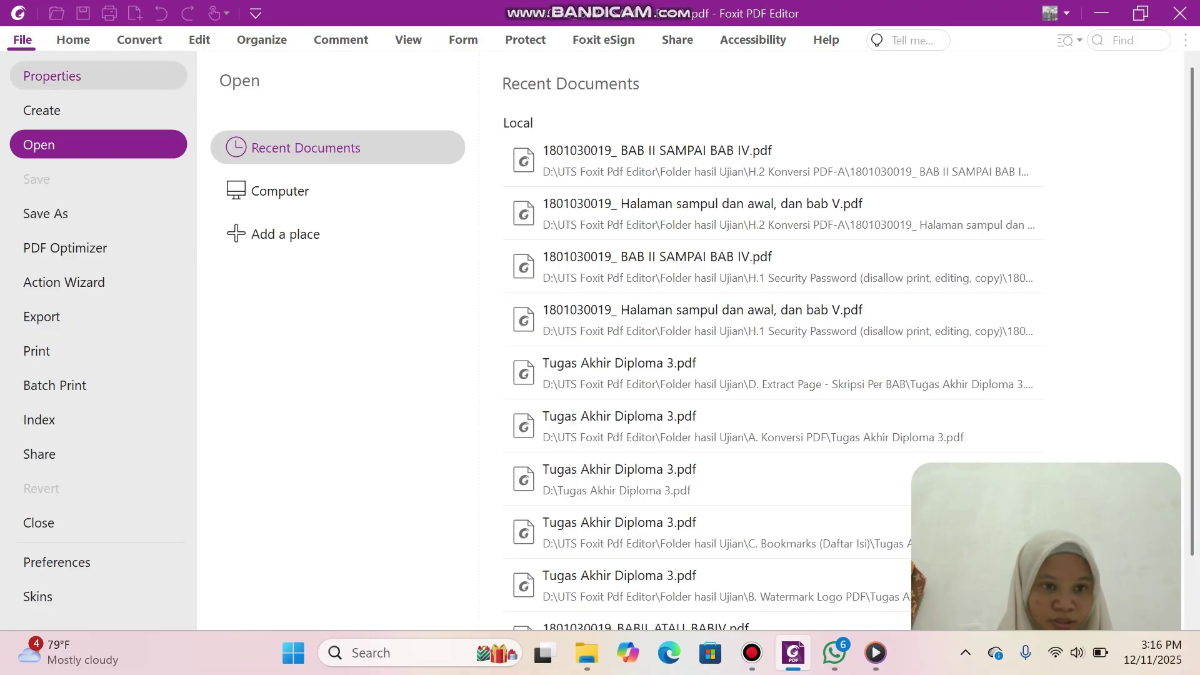
click(45, 213)
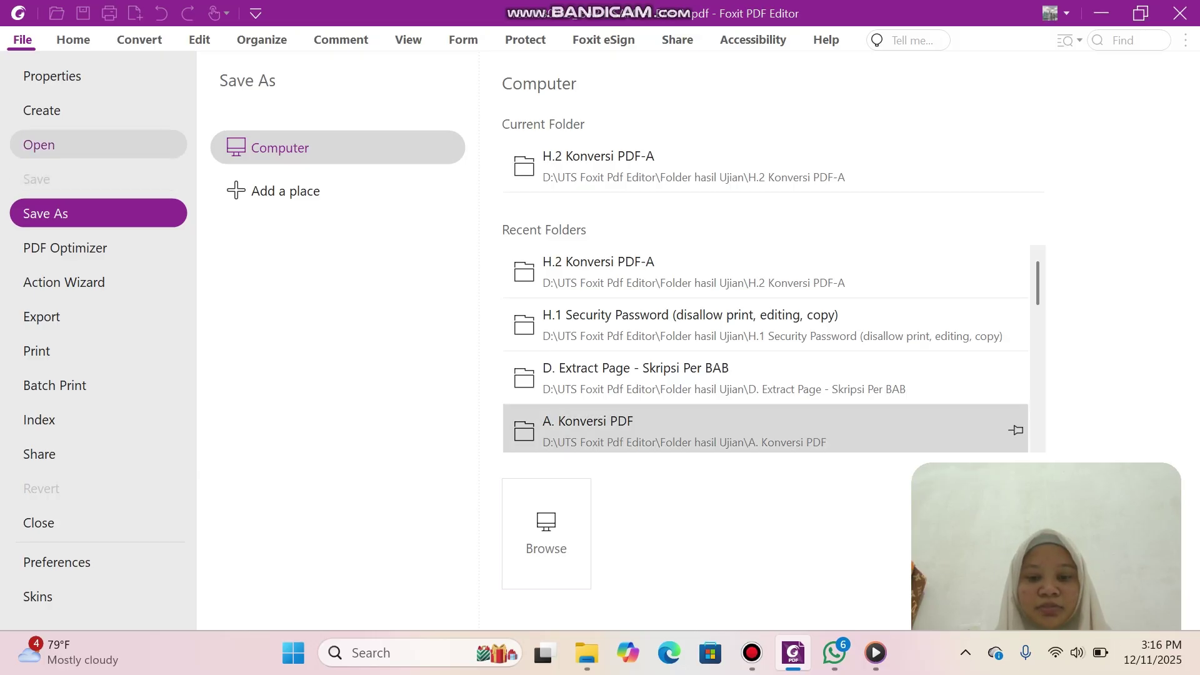
click(546, 533)
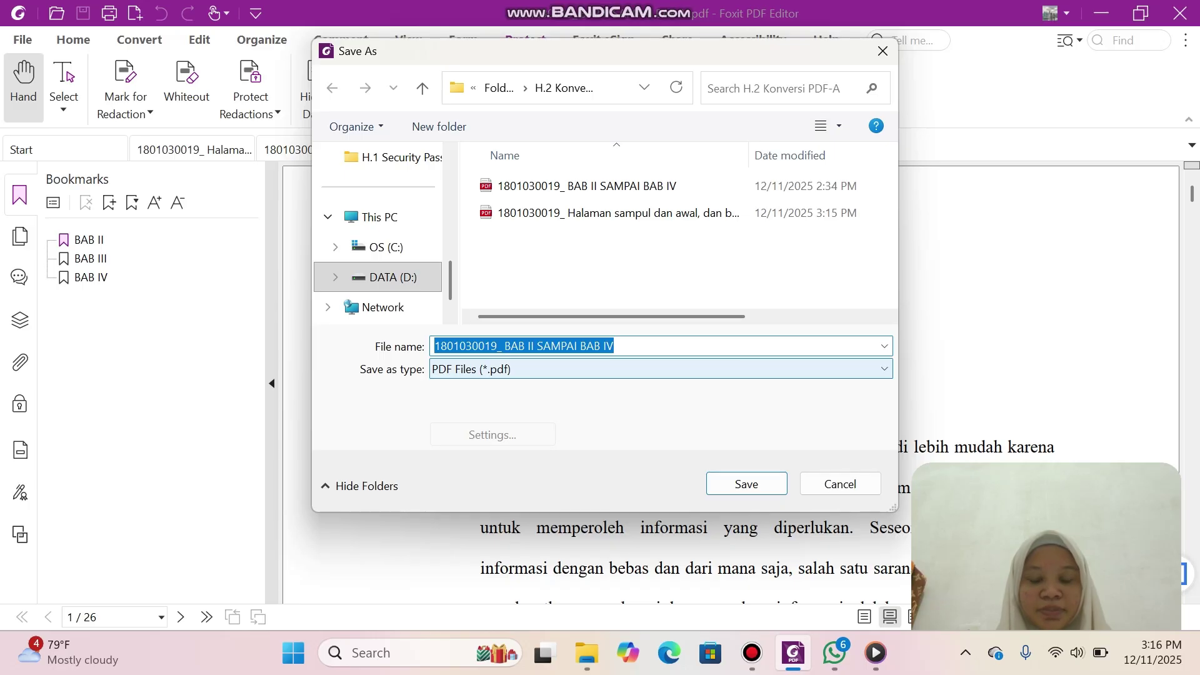
Save the BAB II SAMPAI BAB IV thesis as PDF/A-2b, overwriting the existing file.
click(656, 369)
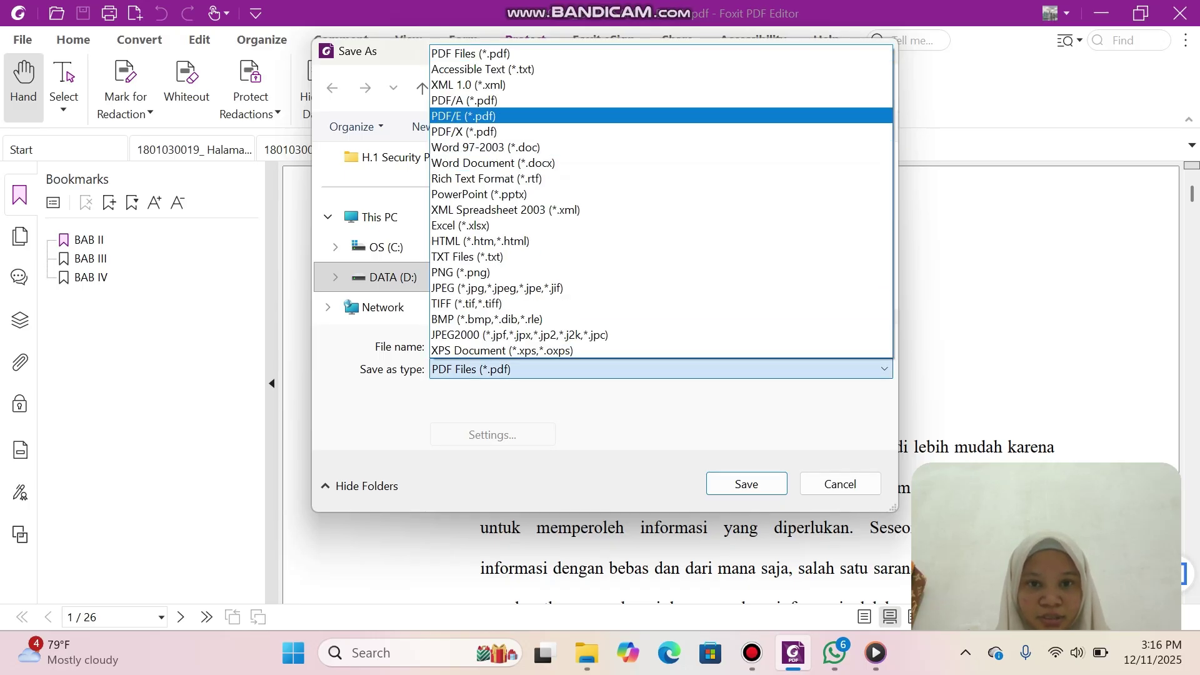
click(625, 101)
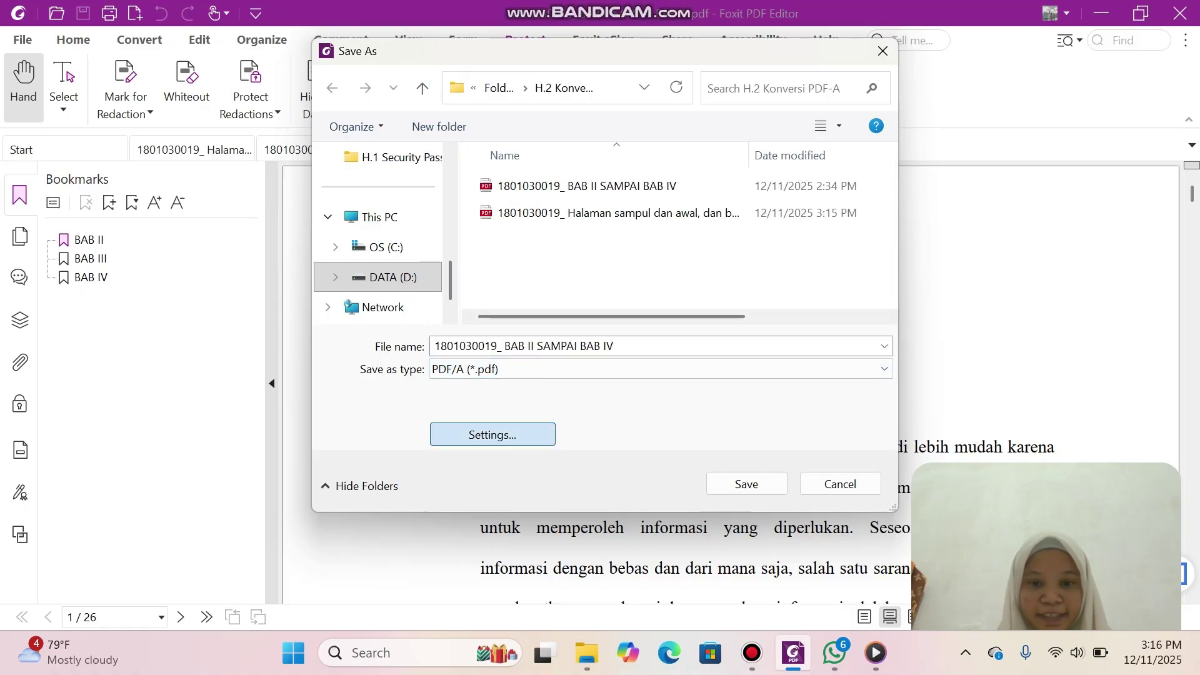
click(492, 435)
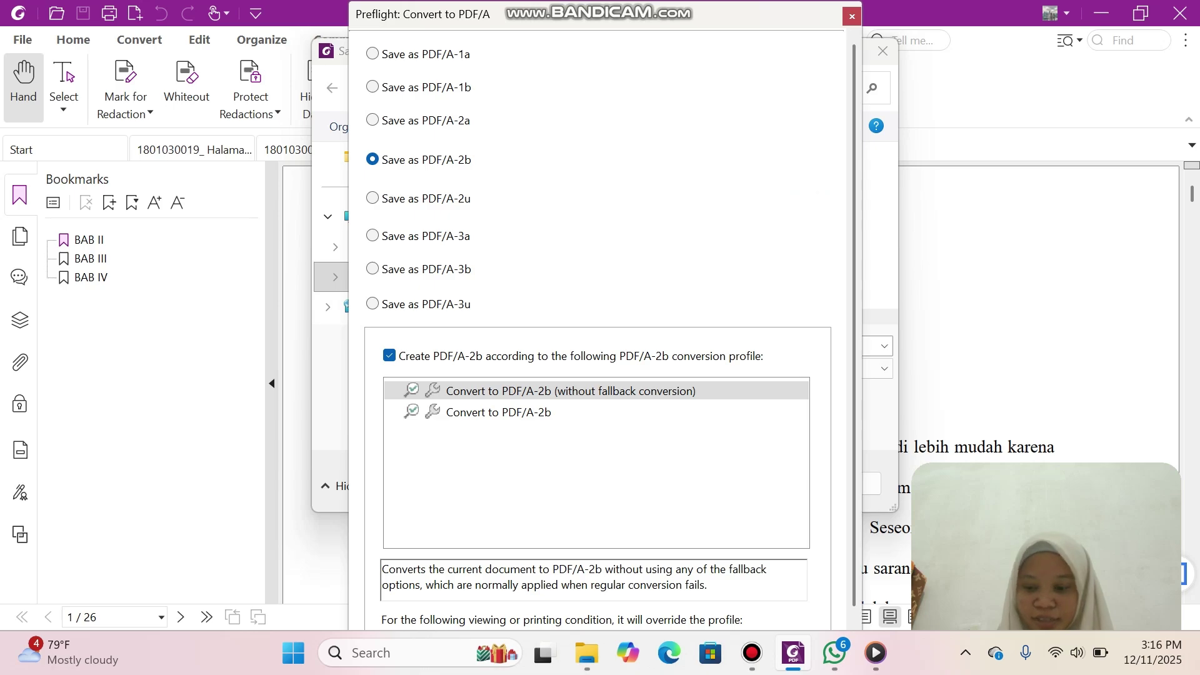
key(Return)
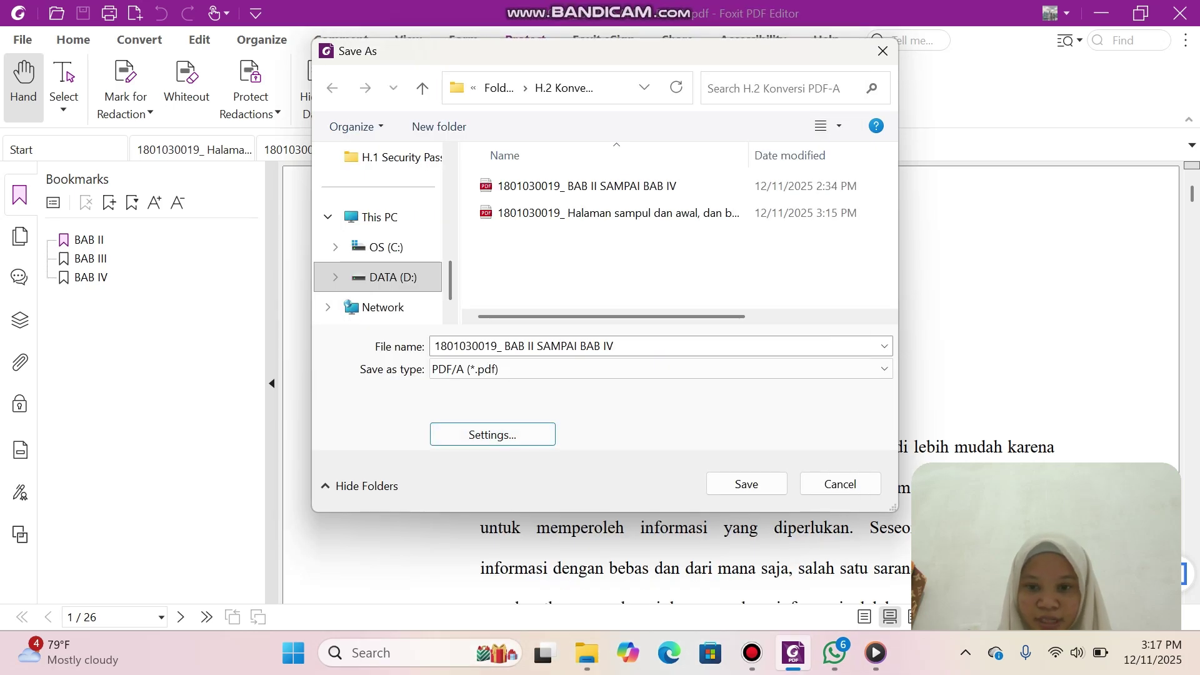
key(Return)
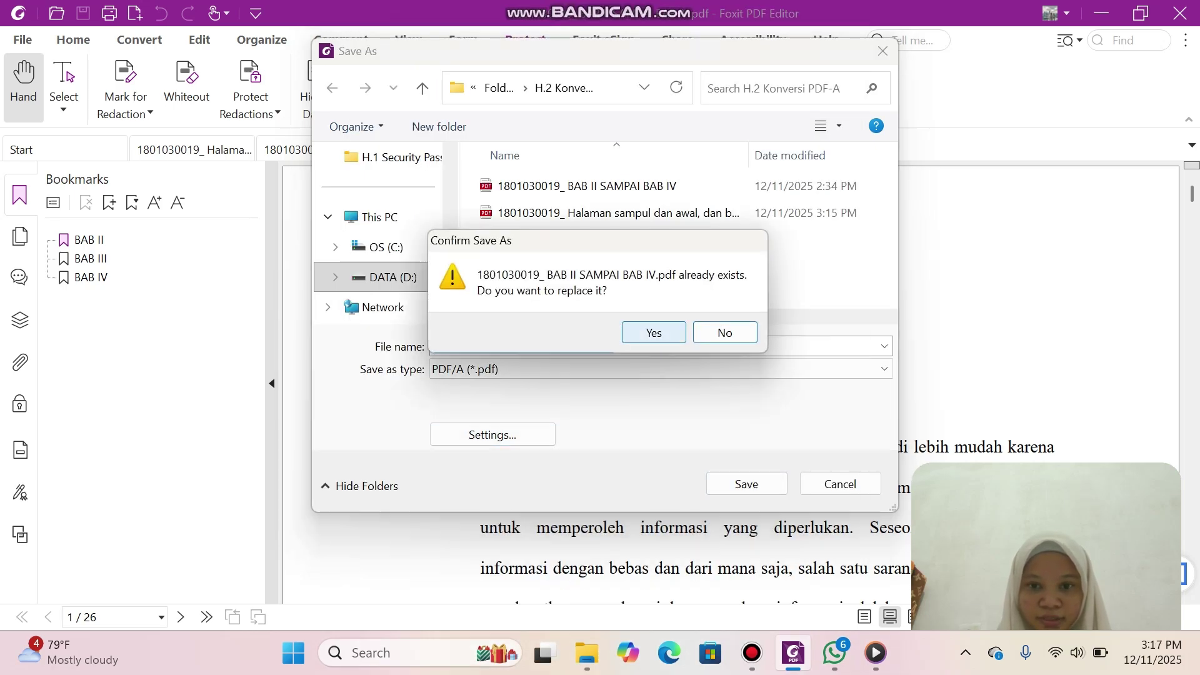
key(Return)
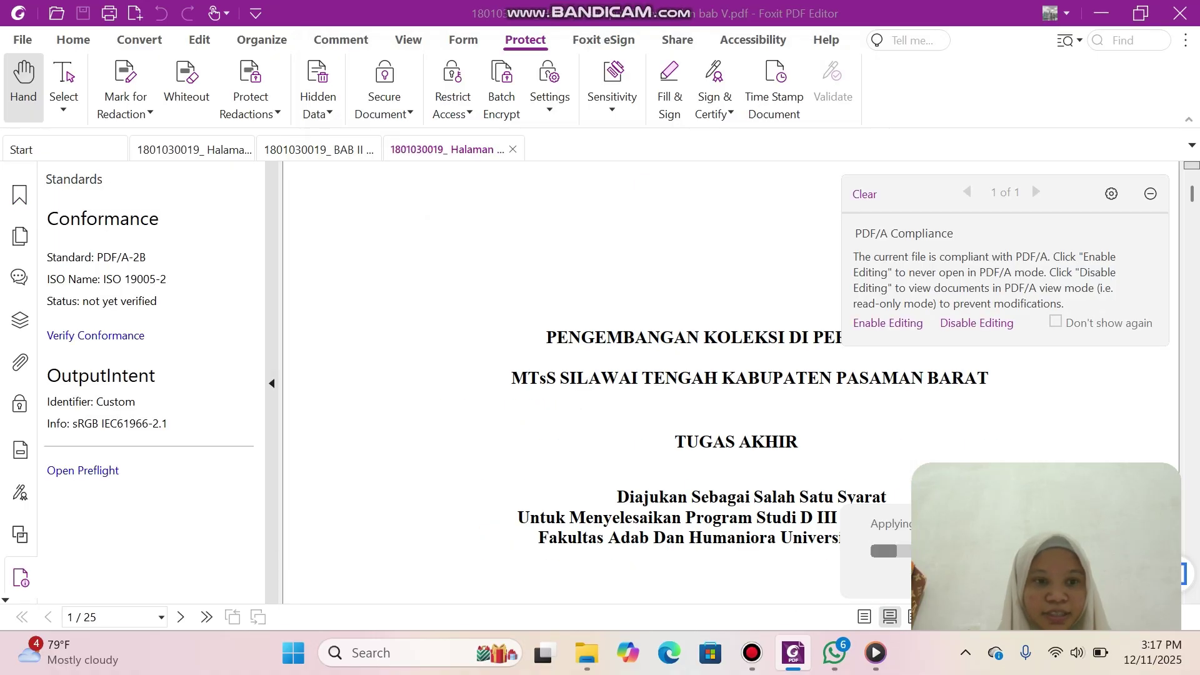